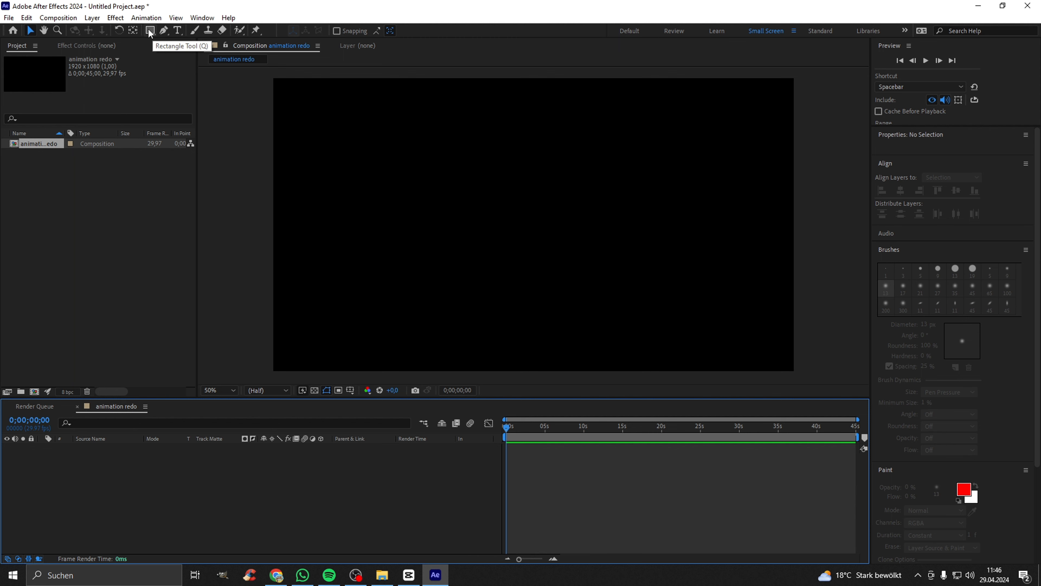
# - Draw a rectangle of about 2130 by 1166 px covering the whole composition and fill it with blue 1B51FF
pyautogui.click(149, 28)
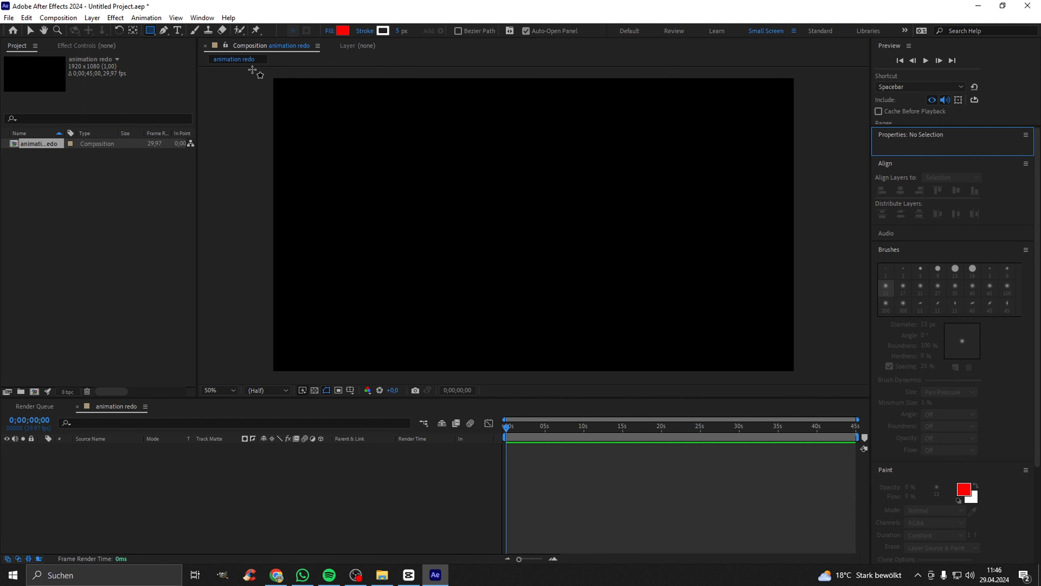
pyautogui.moveTo(253, 68)
pyautogui.mouseDown()
pyautogui.moveTo(671, 271)
pyautogui.moveTo(831, 385)
pyautogui.mouseUp()
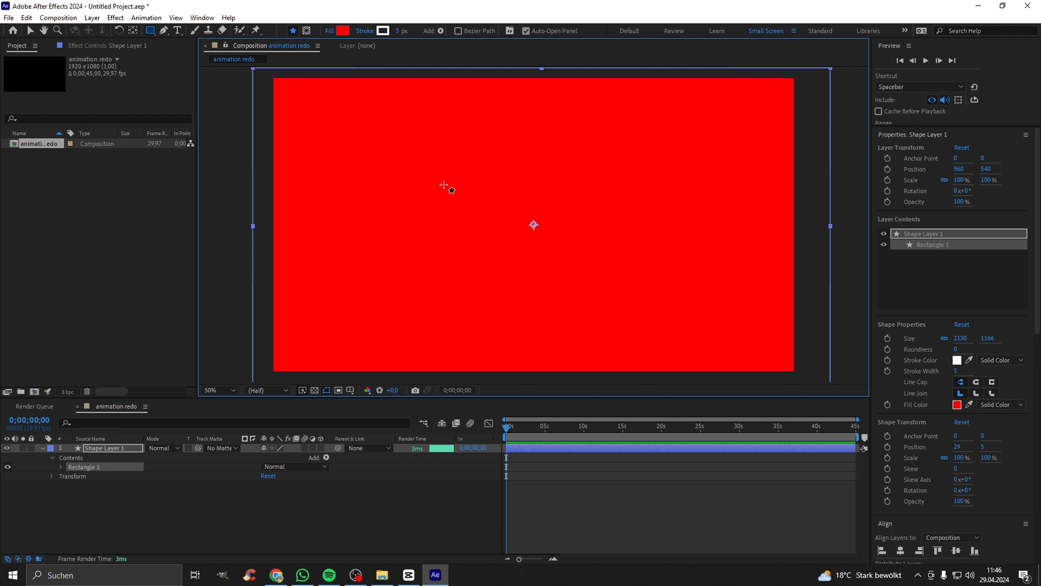
pyautogui.click(343, 30)
pyautogui.moveTo(781, 243)
pyautogui.mouseDown()
pyautogui.moveTo(789, 265)
pyautogui.moveTo(776, 266)
pyautogui.moveTo(779, 195)
pyautogui.moveTo(744, 188)
pyautogui.moveTo(754, 178)
pyautogui.mouseUp()
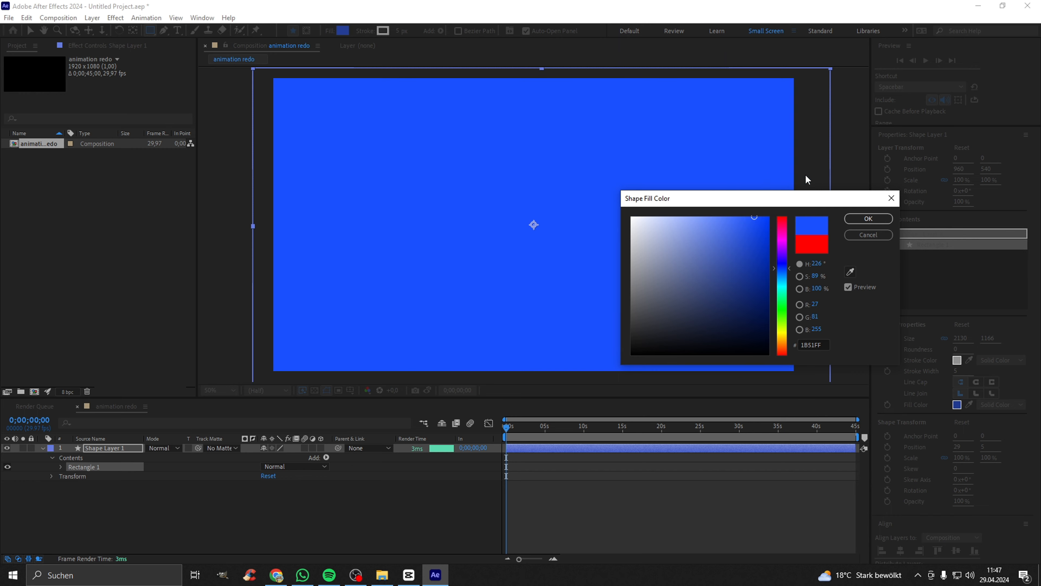
pyautogui.click(868, 218)
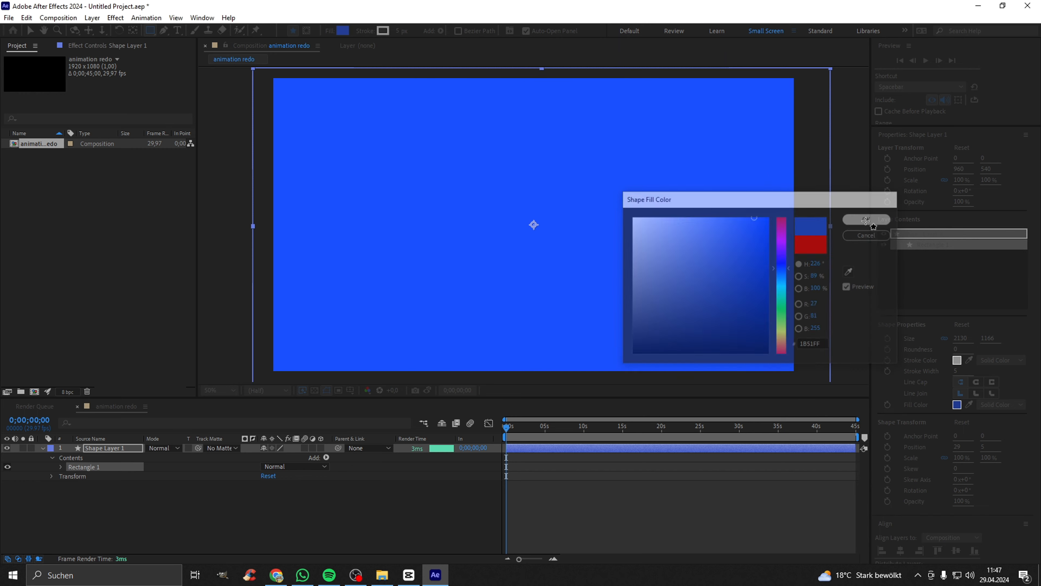
# - Rename the blue rectangle's shape layer to "backround"
pyautogui.rightClick(110, 446)
pyautogui.click(168, 417)
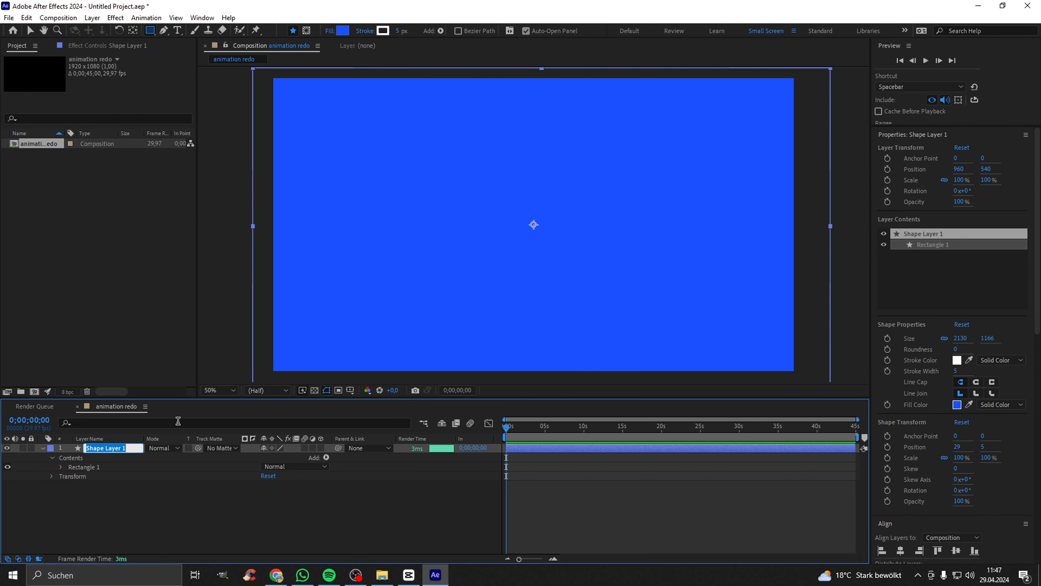
pyautogui.press('BackSpace')
pyautogui.write('backround')
pyautogui.press('Return')
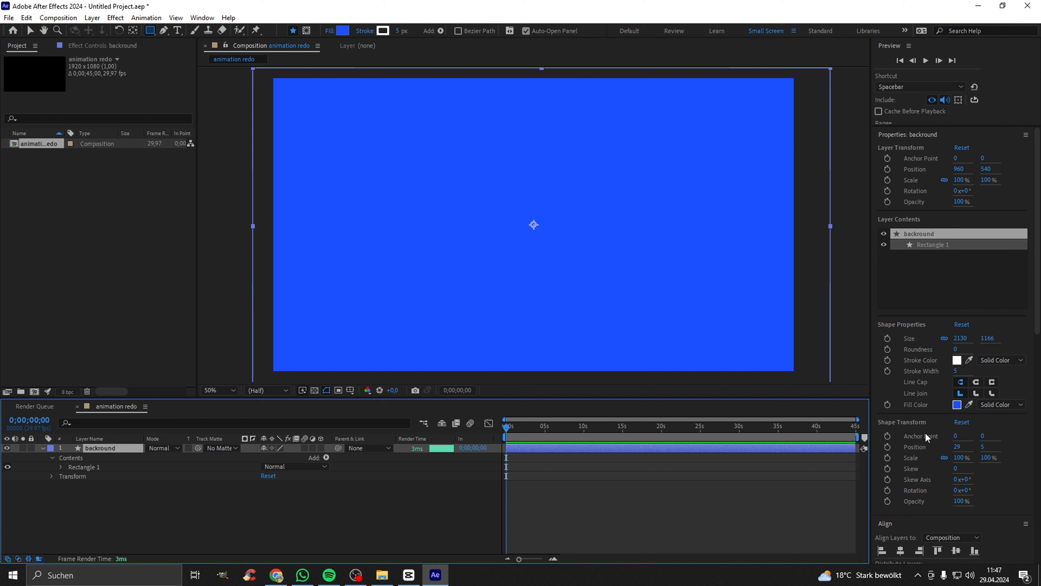
# - Bring the Effects & Presets library into view and activate its search
pyautogui.scroll(-5, 930, 343)
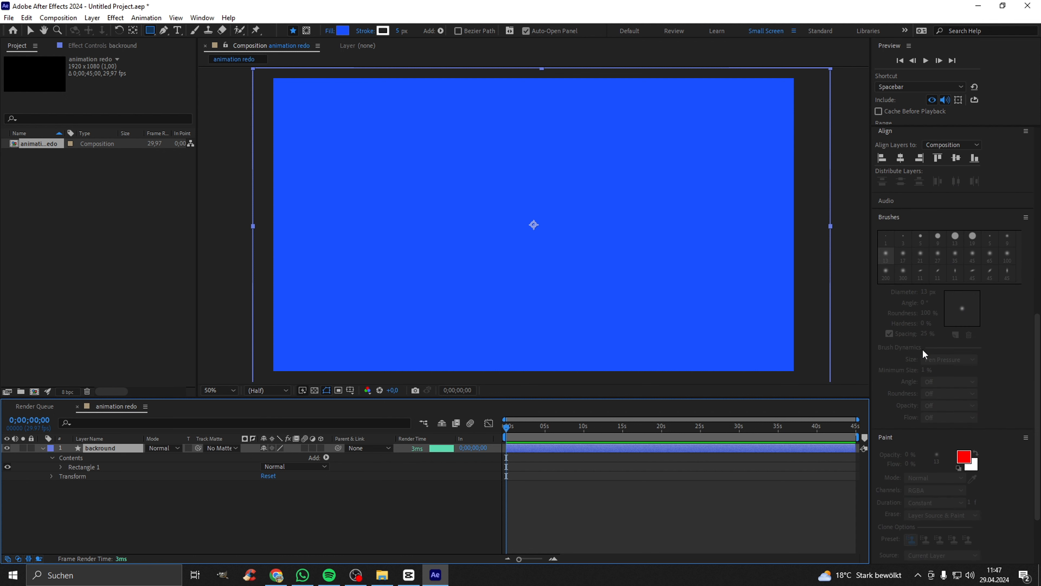
pyautogui.scroll(-3, 922, 345)
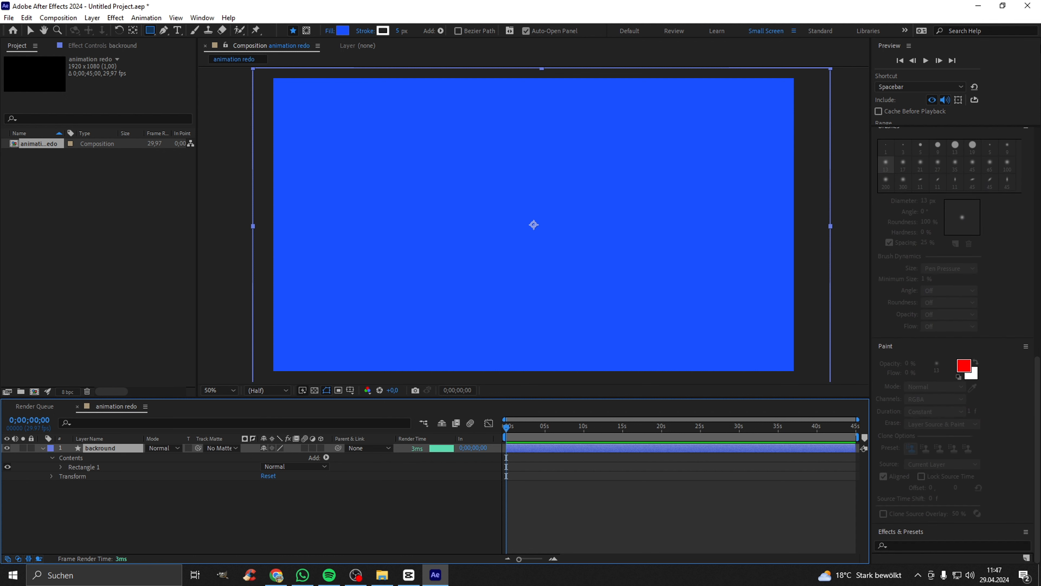
pyautogui.click(945, 546)
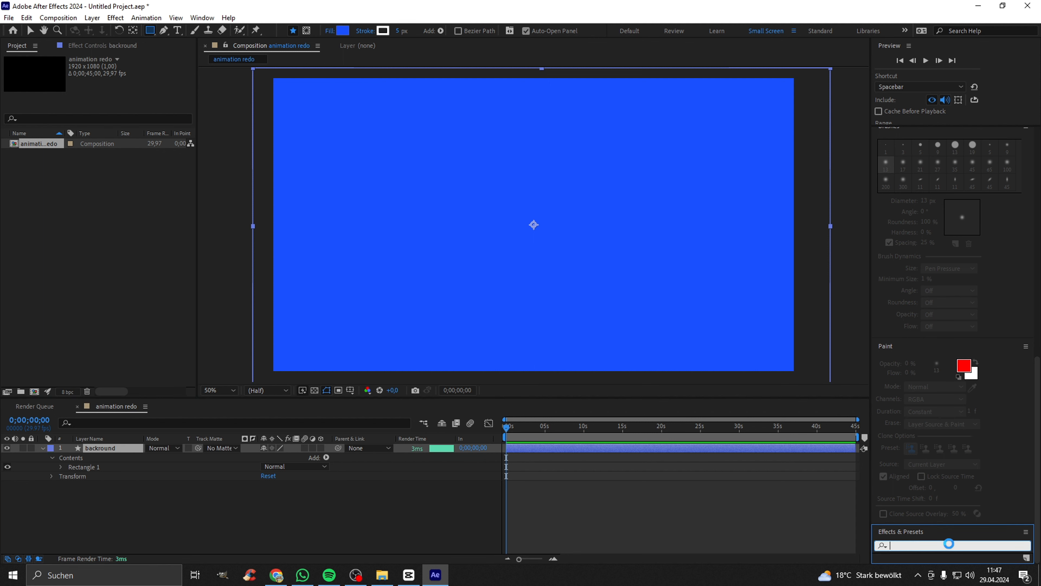
pyautogui.scroll(-5, 955, 484)
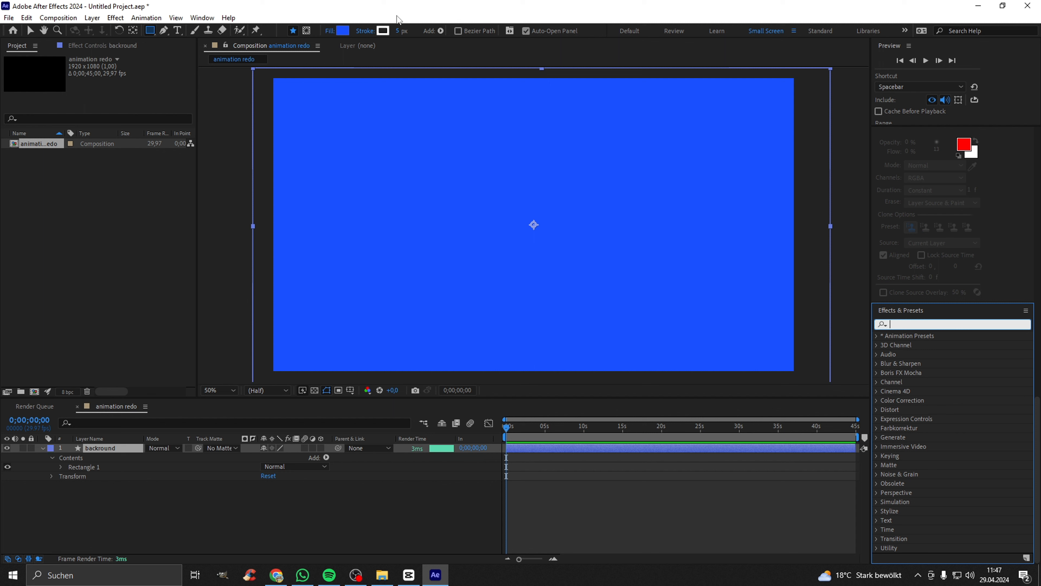
pyautogui.click(205, 17)
pyautogui.click(230, 149)
pyautogui.click(202, 17)
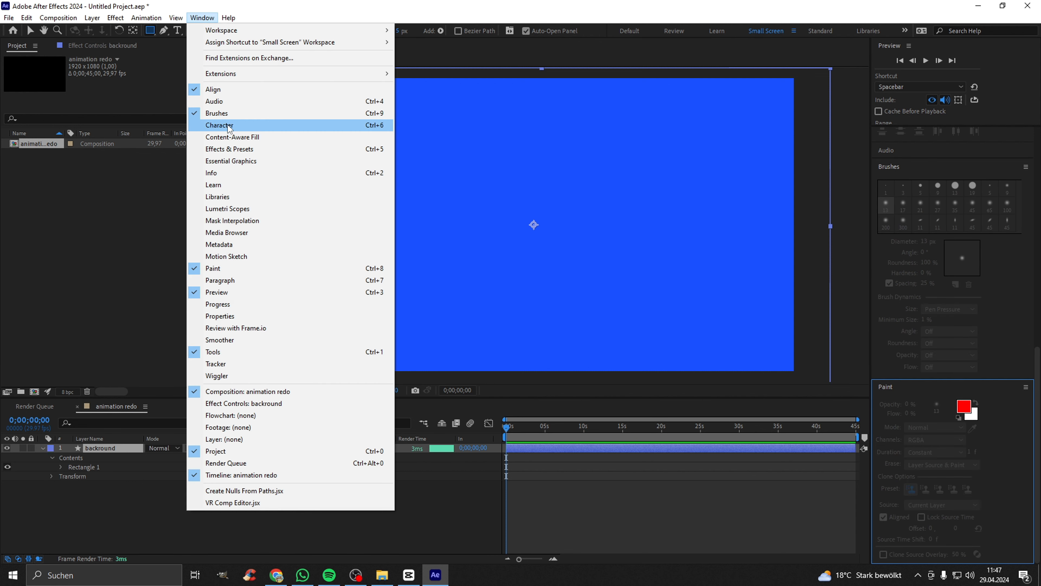
pyautogui.click(263, 148)
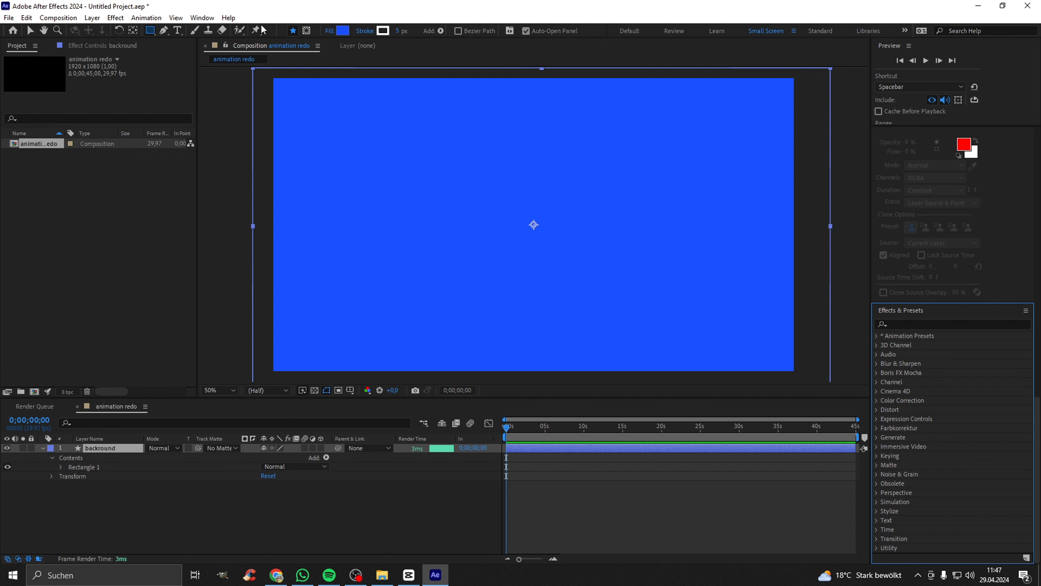
# - Search the effects for "grid" and apply the Grid effect from the Generate group to the blue background
pyautogui.click(903, 328)
pyautogui.write('grid')
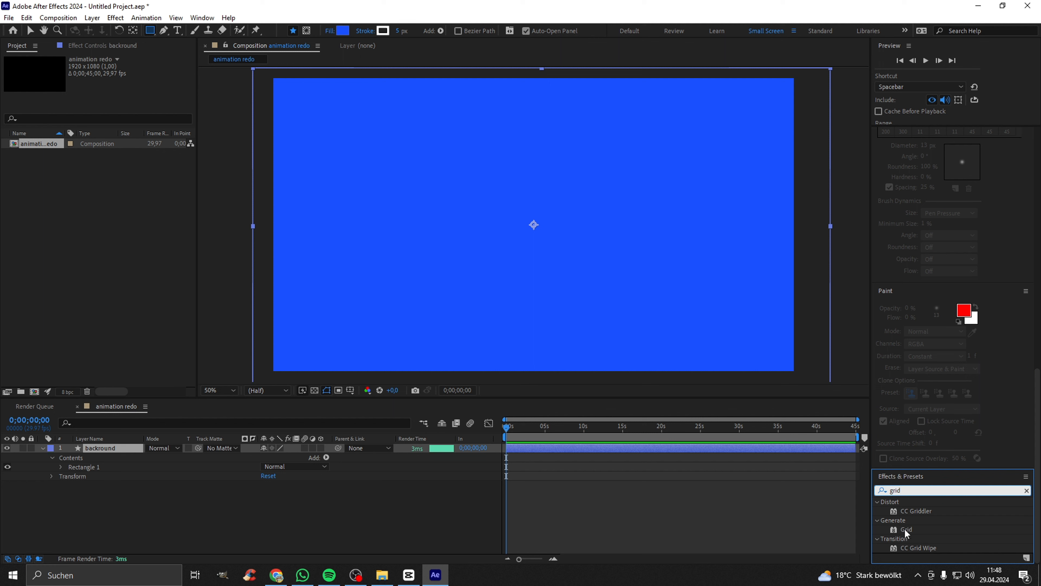
pyautogui.moveTo(906, 531); pyautogui.dragTo(531, 217)
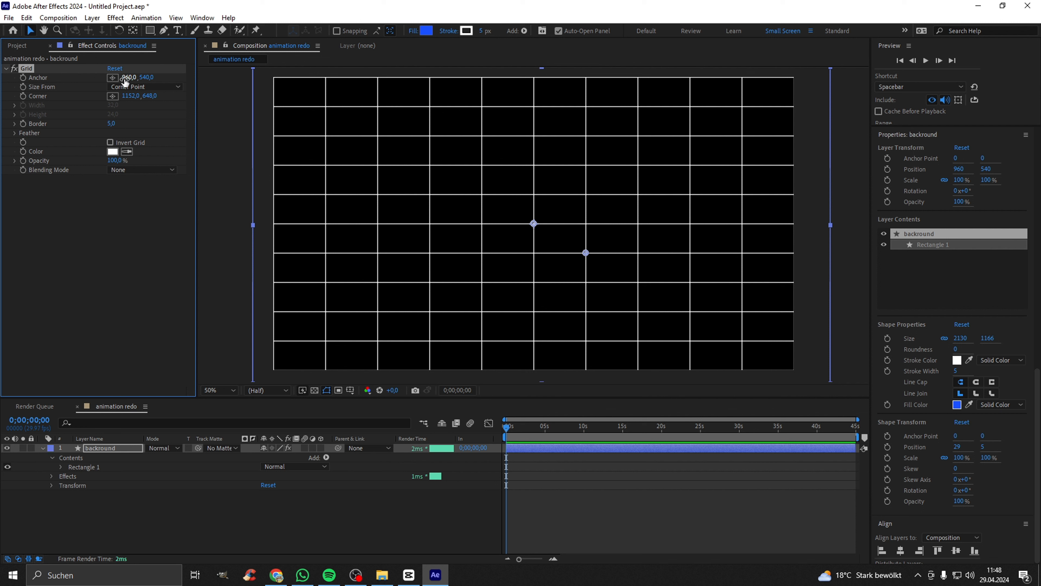
# - Enlarge the grid cells by moving the Grid effect's anchor to about 934, 424
pyautogui.moveTo(130, 77); pyautogui.dragTo(100, 79)
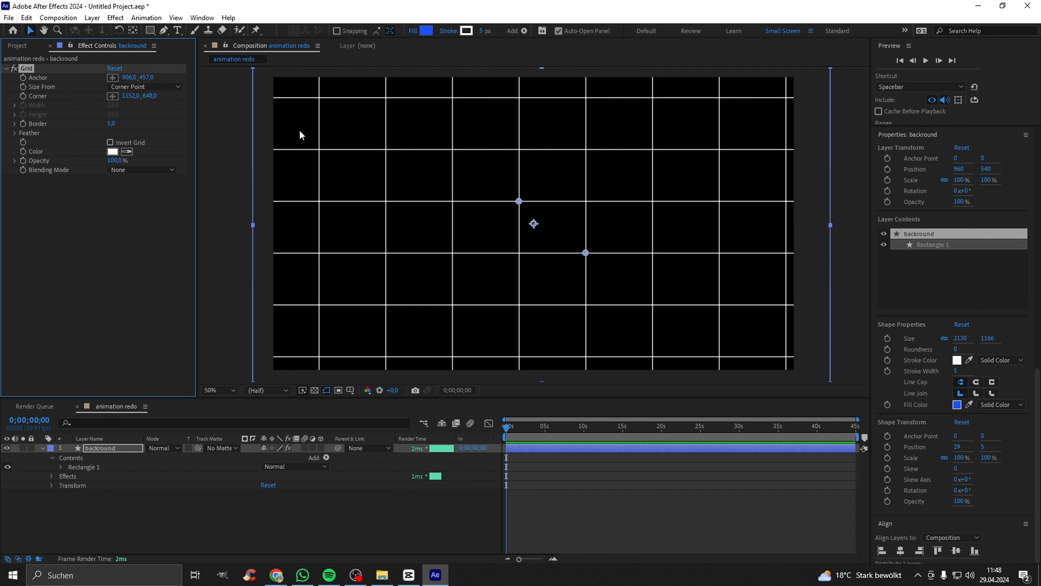
pyautogui.scroll(-2, 471, 213)
pyautogui.scroll(2, 472, 214)
pyautogui.moveTo(144, 78)
pyautogui.mouseDown()
pyautogui.moveTo(130, 78)
pyautogui.moveTo(148, 83)
pyautogui.mouseUp()
pyautogui.scroll(-1, 514, 182)
pyautogui.scroll(1, 506, 183)
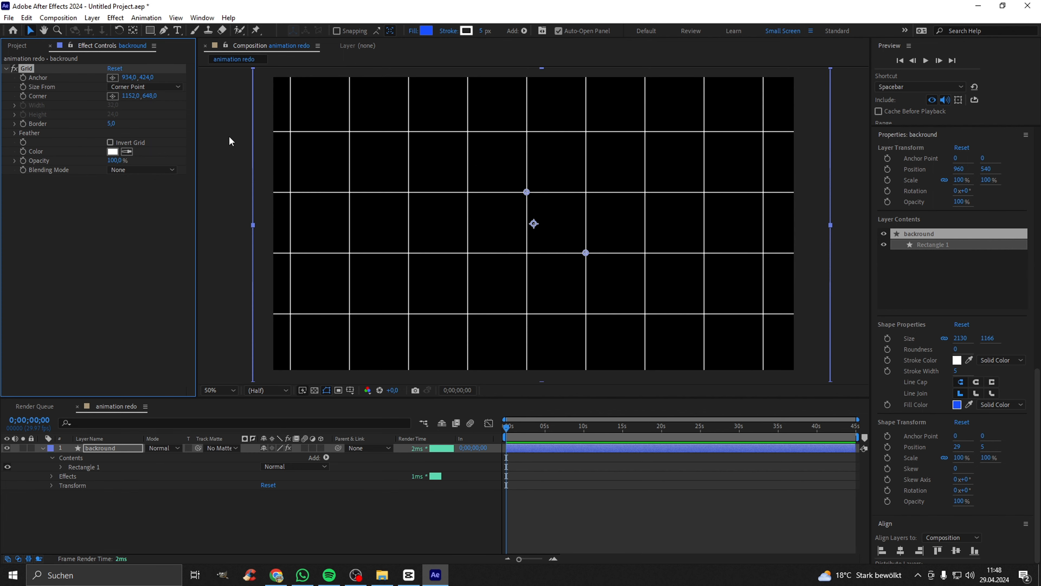
# - Set the border thickness of the grid lines to 2
pyautogui.click(111, 124)
pyautogui.write('2')
pyautogui.press('Return')
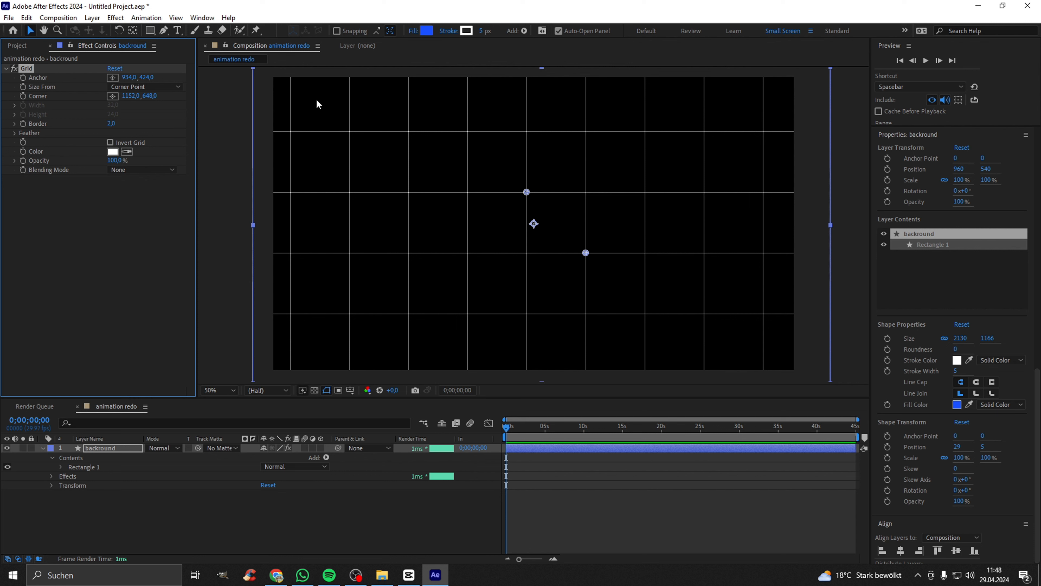
# - Set the Grid effect's border to 4
pyautogui.scroll(-2, 553, 228)
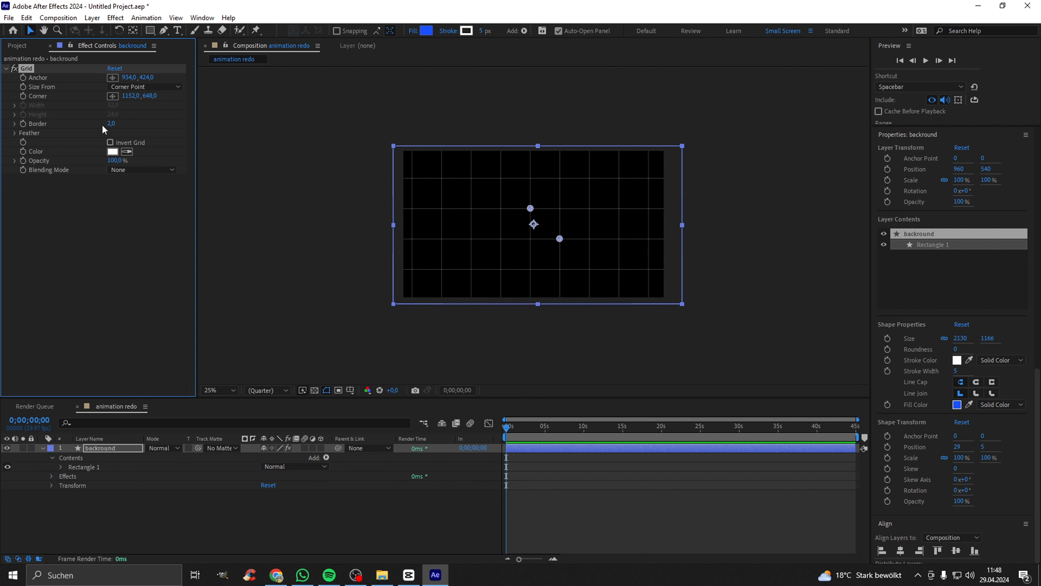
pyautogui.click(114, 124)
pyautogui.write('4')
pyautogui.press('Return')
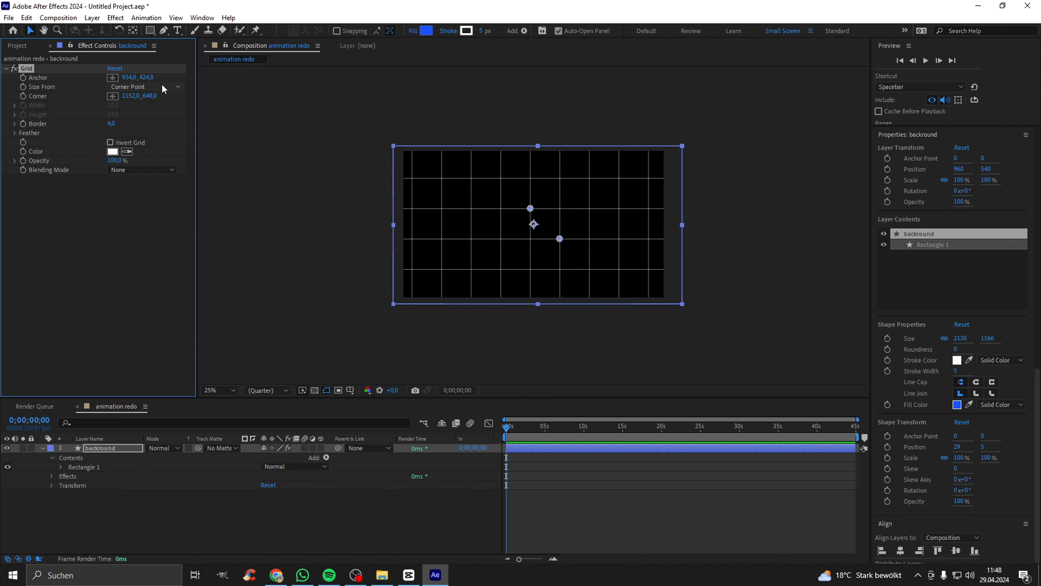
# - Set the Grid effect's blending mode to Screen
pyautogui.scroll(-2, 530, 221)
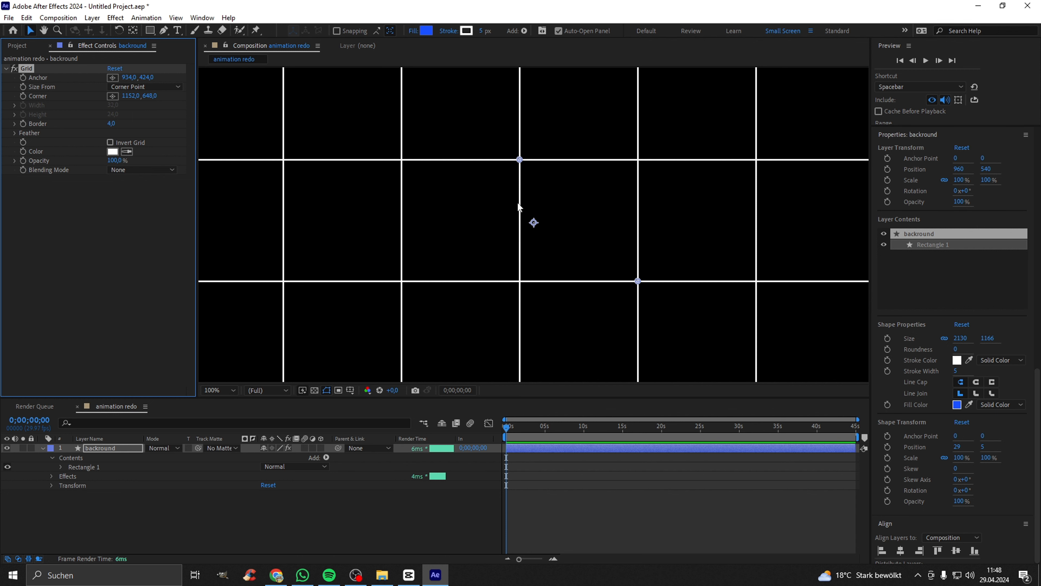
pyautogui.scroll(-1, 523, 184)
pyautogui.scroll(4, 528, 232)
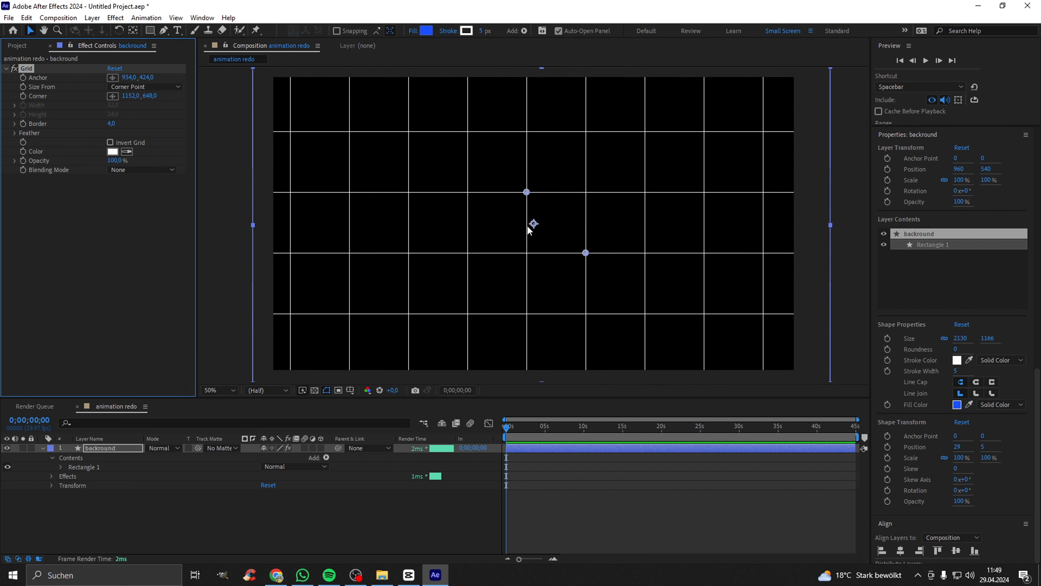
pyautogui.scroll(-2, 522, 226)
pyautogui.scroll(2, 522, 225)
pyautogui.scroll(-2, 415, 215)
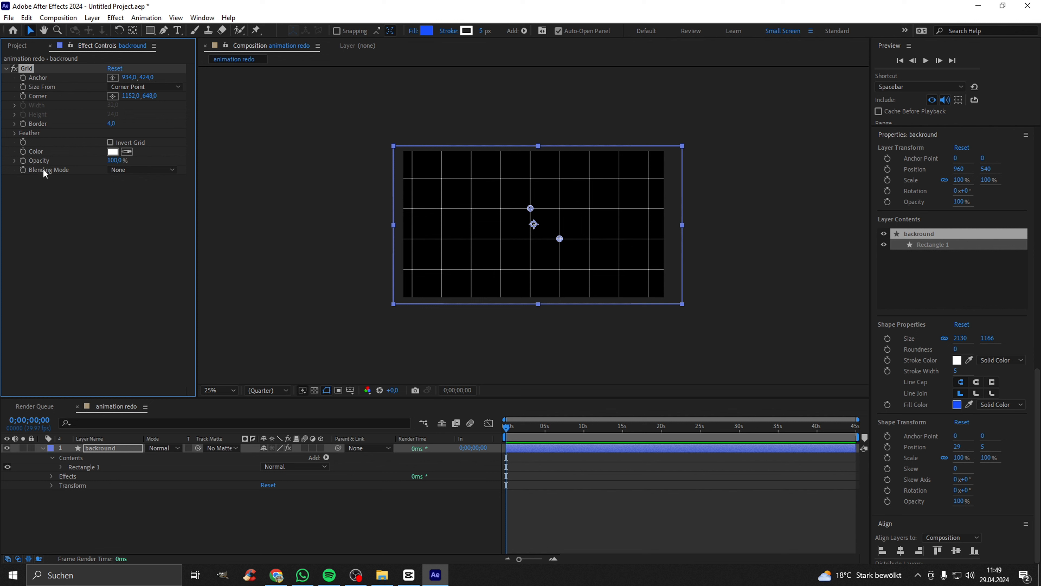
pyautogui.click(151, 169)
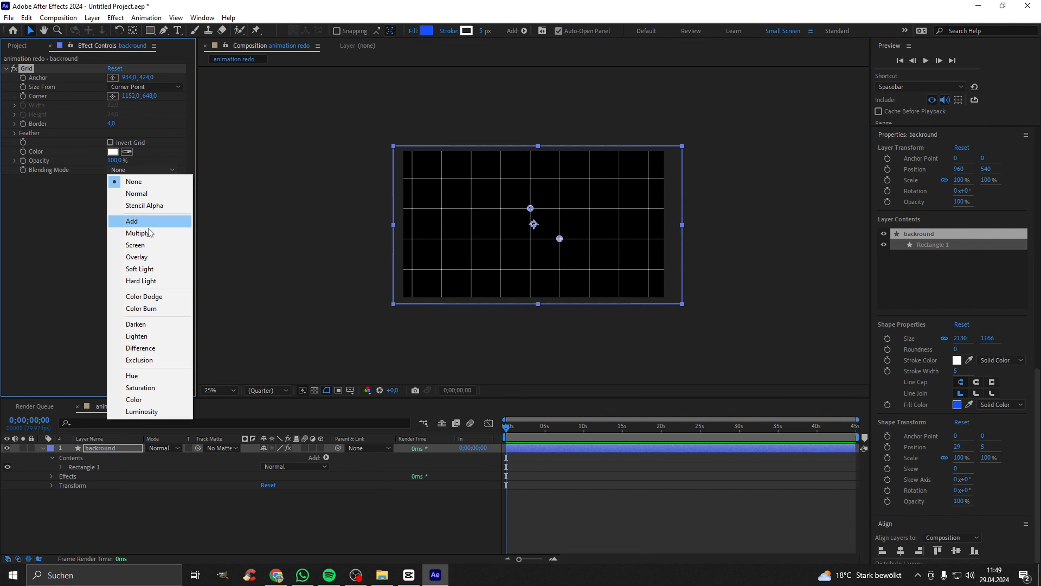
pyautogui.click(152, 246)
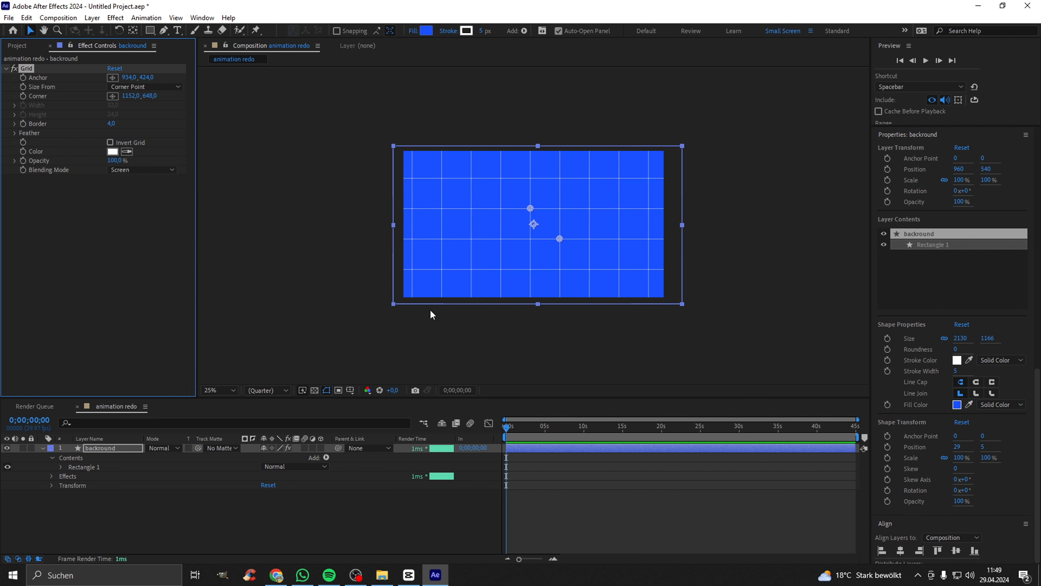
# - Examine the blue grid background up close and as a whole
pyautogui.press('.')
pyautogui.press('.')
pyautogui.press('.')
pyautogui.press('.')
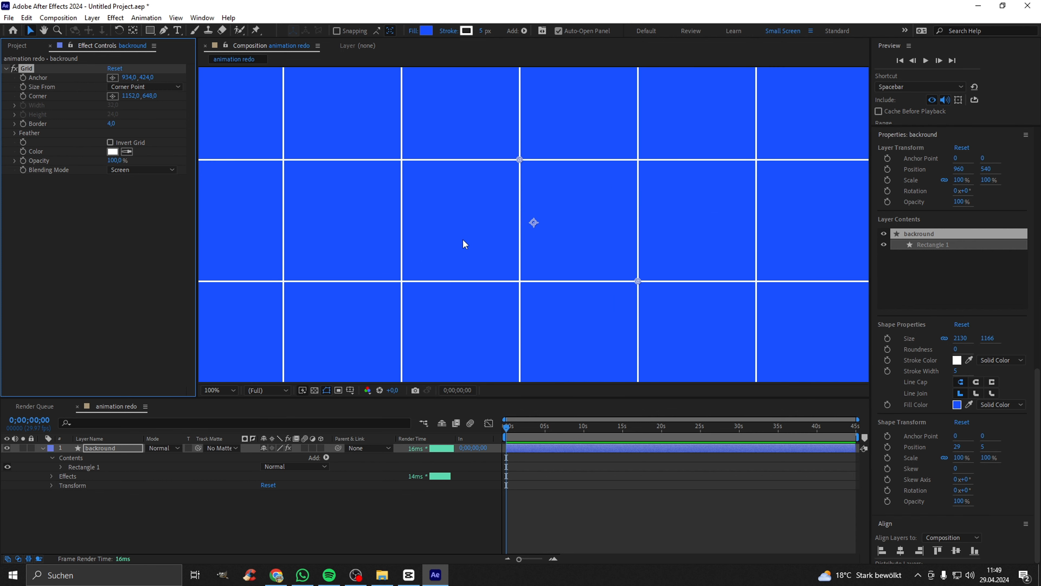
pyautogui.press(',')
pyautogui.press(',')
pyautogui.press(',')
pyautogui.press(',')
pyautogui.press('.')
pyautogui.press('.')
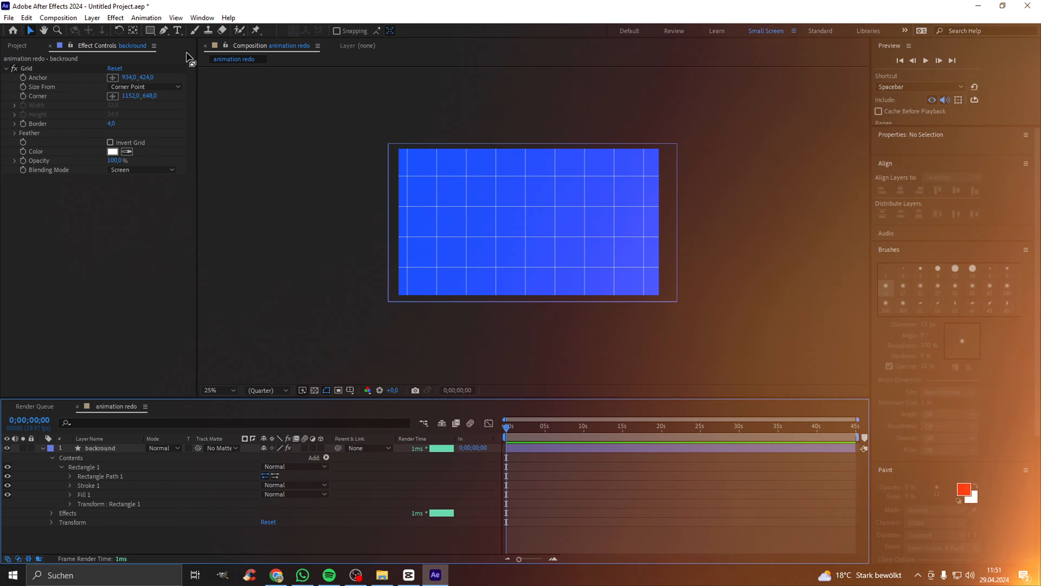
# - Draw a red rectangle without stroke, about 1320 by 568 px, over the lower middle of the grid background
pyautogui.click(150, 30)
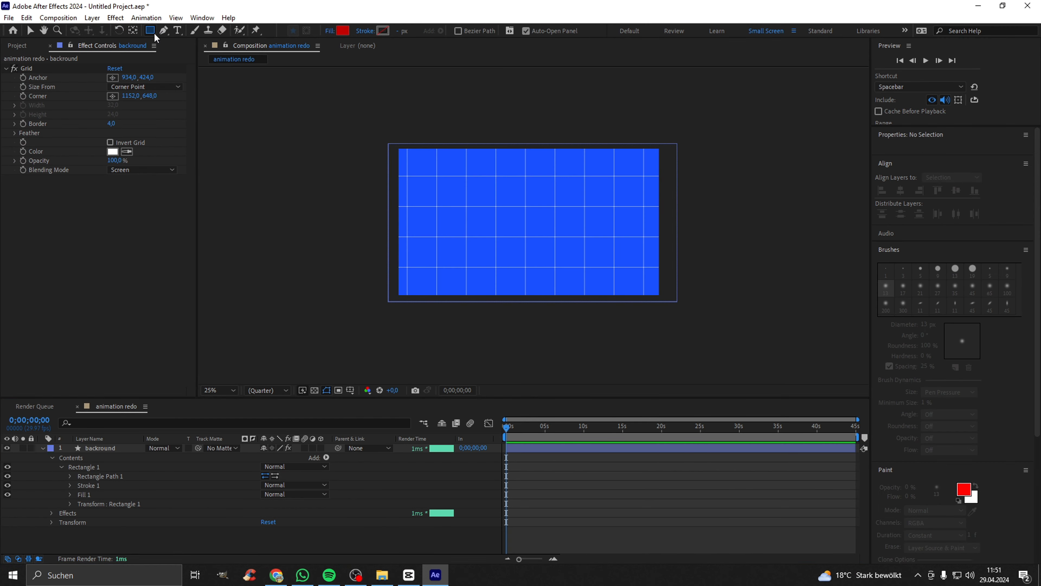
pyautogui.moveTo(439, 202); pyautogui.dragTo(617, 279)
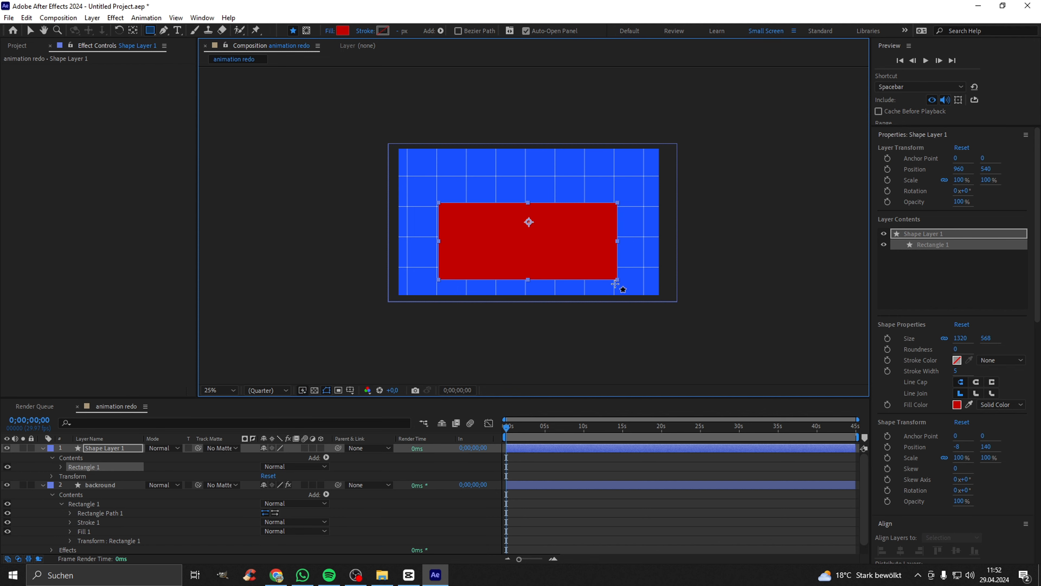
pyautogui.scroll(2, 550, 264)
pyautogui.moveTo(531, 254); pyautogui.dragTo(576, 271)
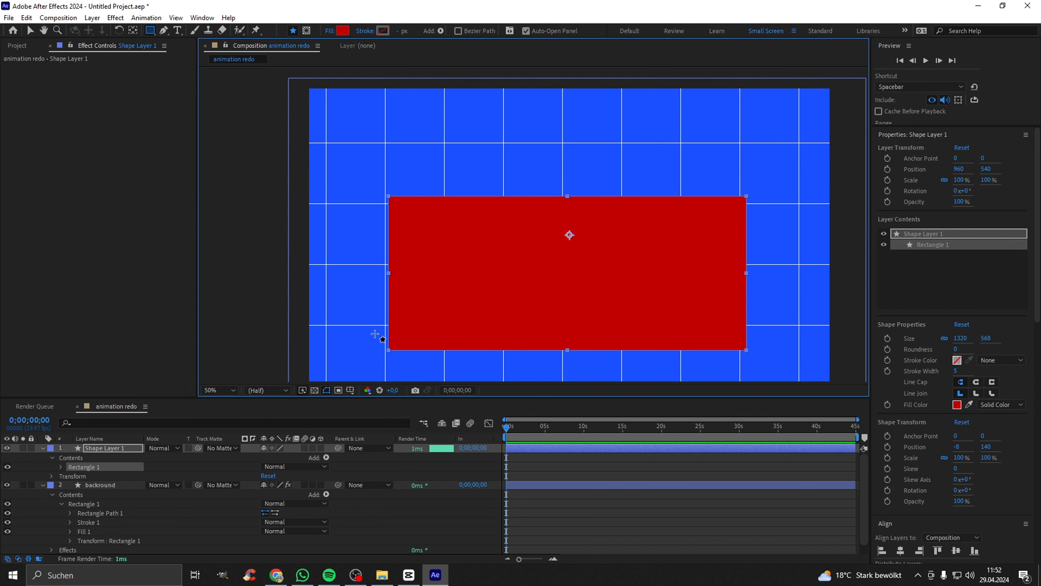
# - Rename the red rectangle's shape layer to "Carpet"
pyautogui.rightClick(123, 449)
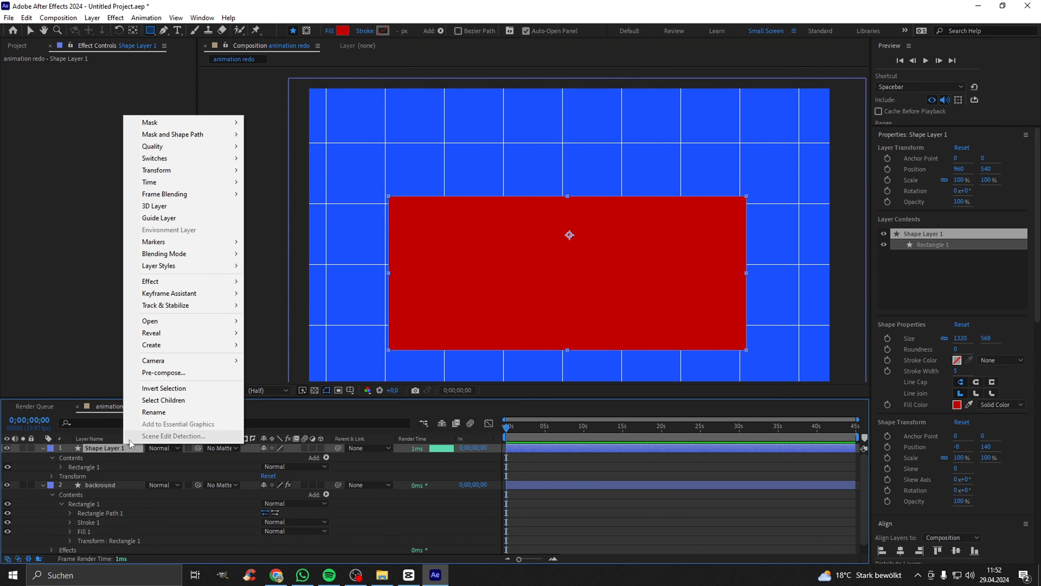
pyautogui.click(160, 424)
pyautogui.write('Carpet')
pyautogui.press('Return')
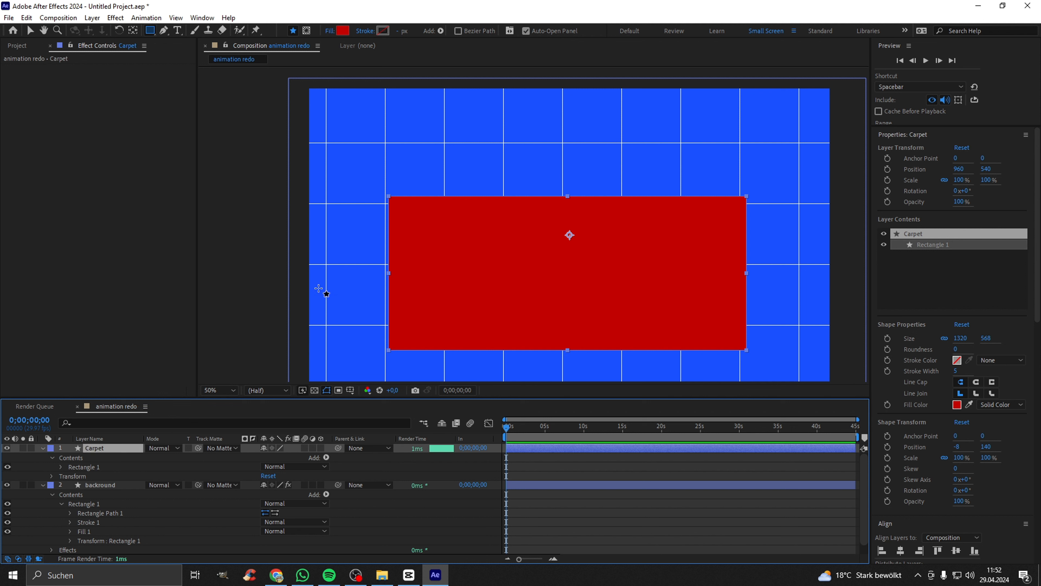
# - Make the Carpet layer 3D, show its transform properties and tilt it back to an orientation of about 283.2°, 0°, 21.5°
pyautogui.click(321, 447)
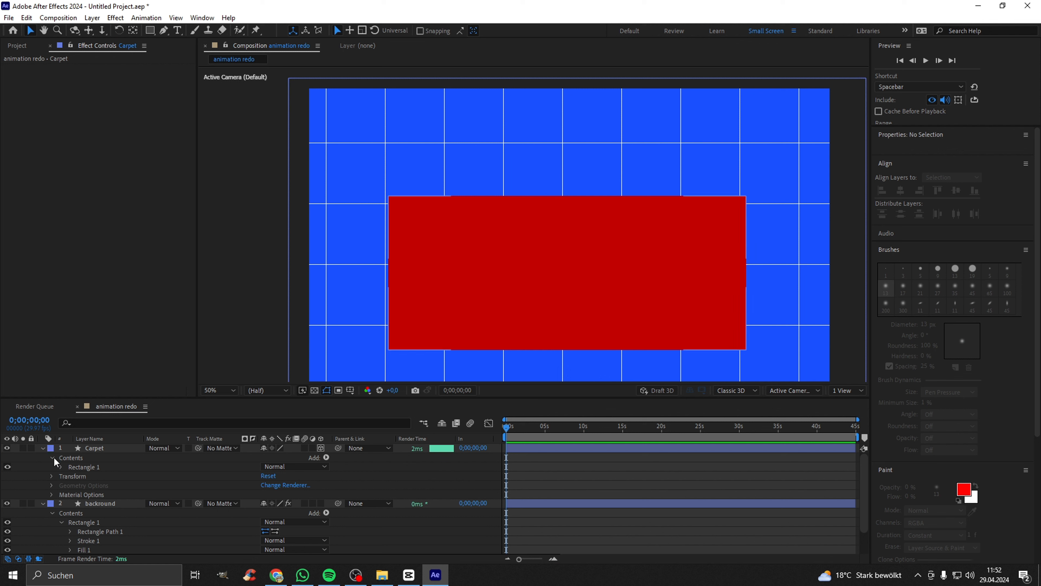
pyautogui.click(52, 476)
pyautogui.scroll(-1, 90, 493)
pyautogui.click(91, 493)
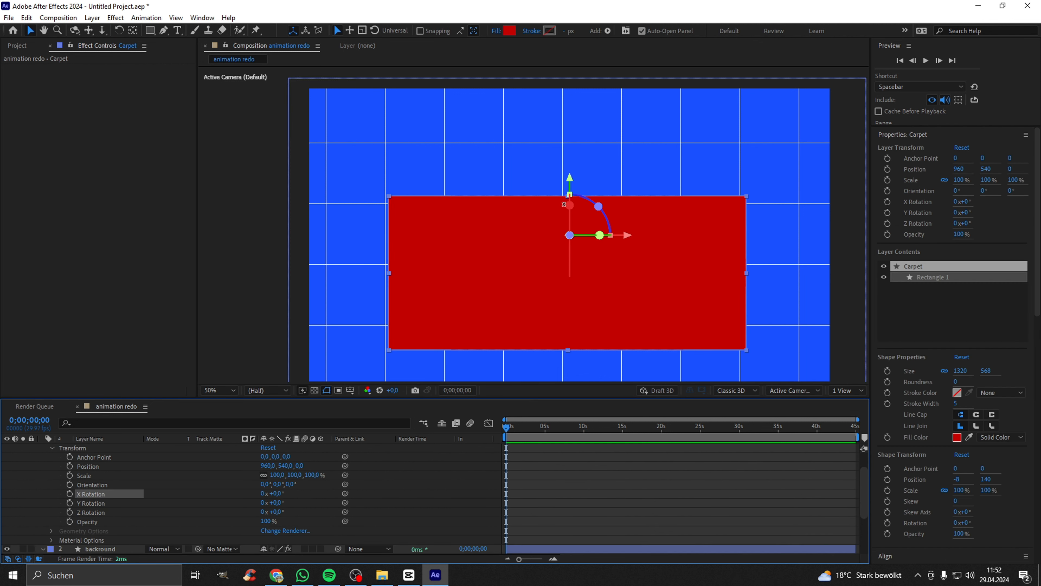
pyautogui.moveTo(570, 205); pyautogui.dragTo(586, 279)
# - Move the carpet to about 960, 667.1, 29.8 and scale it to about 90.9% in X and 139.5% in Y
pyautogui.moveTo(570, 237); pyautogui.dragTo(569, 227)
pyautogui.moveTo(615, 273)
pyautogui.mouseDown()
pyautogui.moveTo(597, 271)
pyautogui.moveTo(608, 273)
pyautogui.mouseUp()
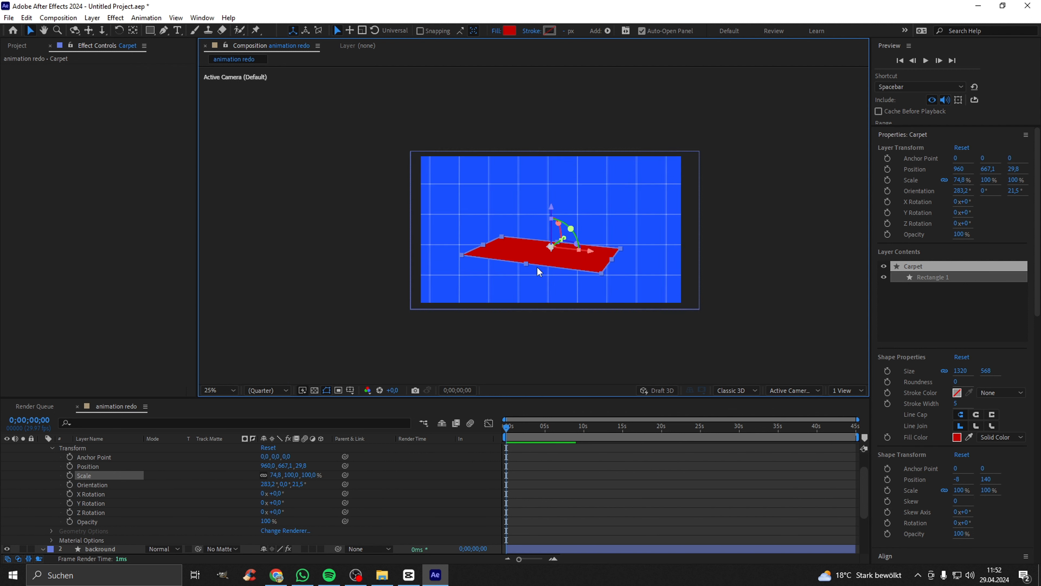
pyautogui.moveTo(707, 272); pyautogui.dragTo(738, 271)
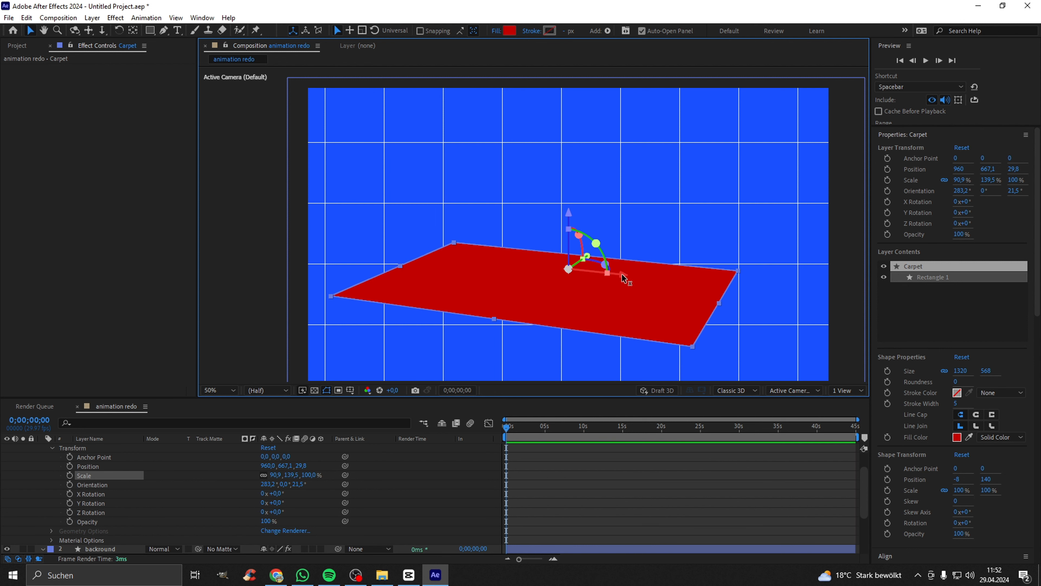
# - Move the carpet to about 1029.3, 673.3, 3.2 and rotate its Z orientation to about 10.4°
pyautogui.moveTo(624, 274); pyautogui.dragTo(568, 258)
pyautogui.press(',')
pyautogui.press('.')
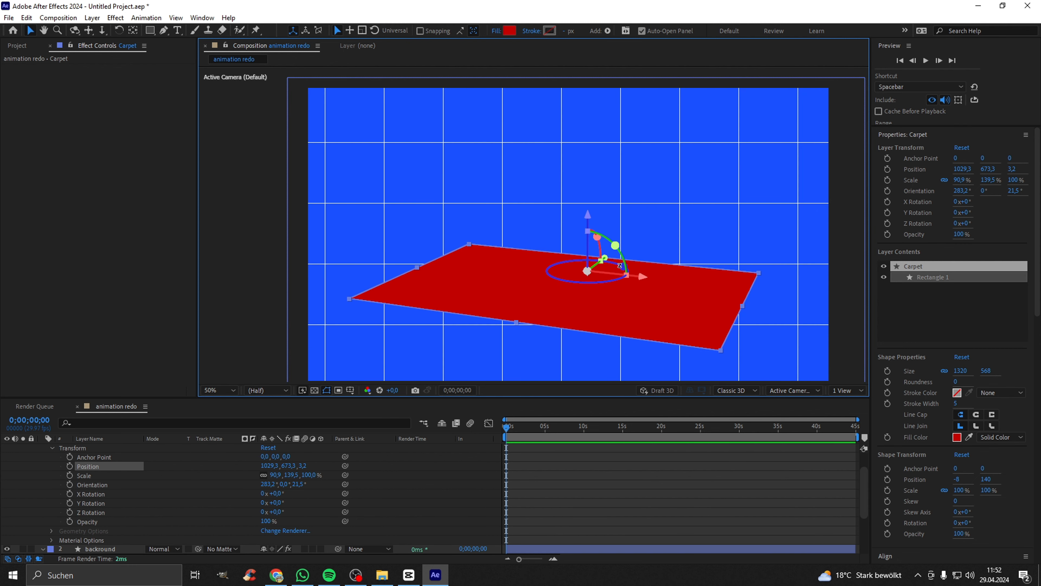
pyautogui.moveTo(619, 265); pyautogui.dragTo(594, 283)
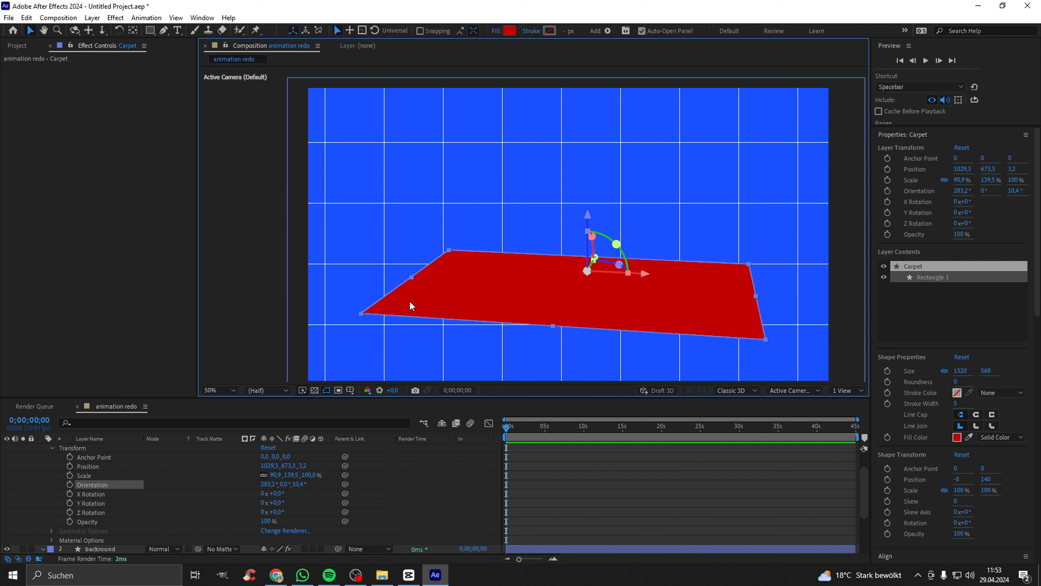
# - Scale the carpet down proportionally to about 83.9% in X, 128.7% in Y and 92.3% in Z
pyautogui.scroll(1, 141, 498)
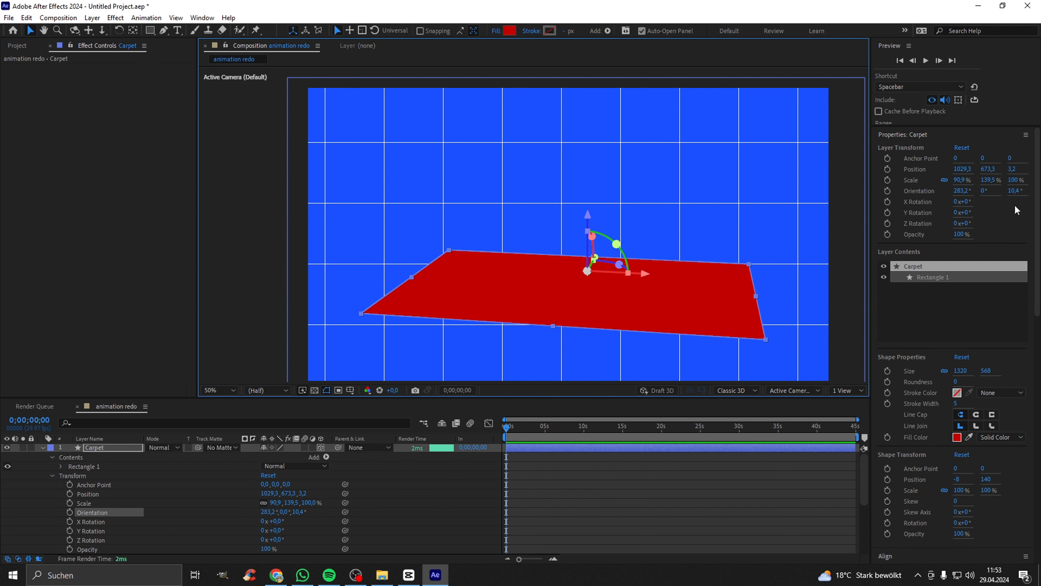
pyautogui.moveTo(964, 180); pyautogui.dragTo(955, 182)
pyautogui.press(',')
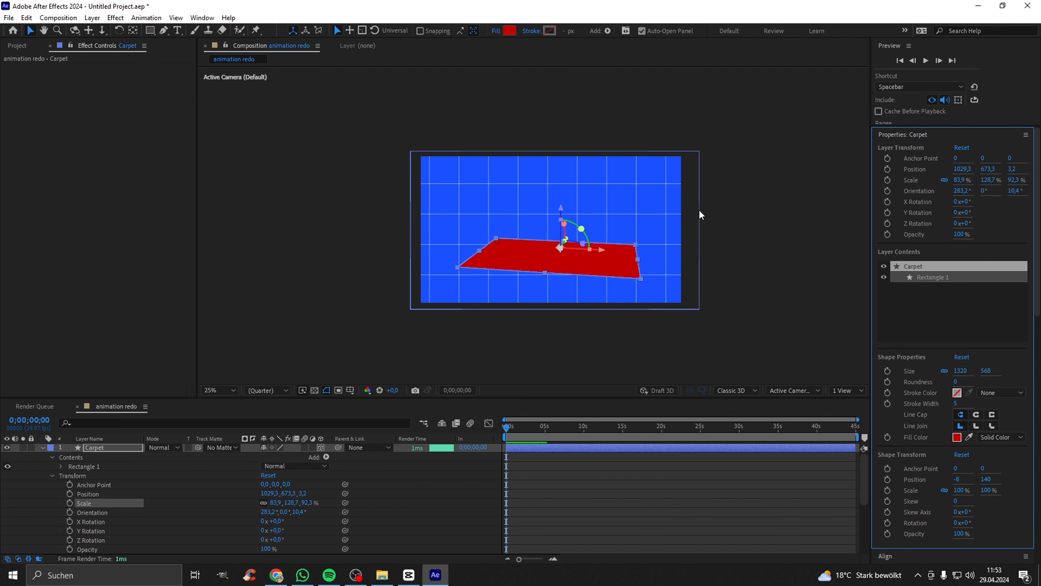
pyautogui.press('.')
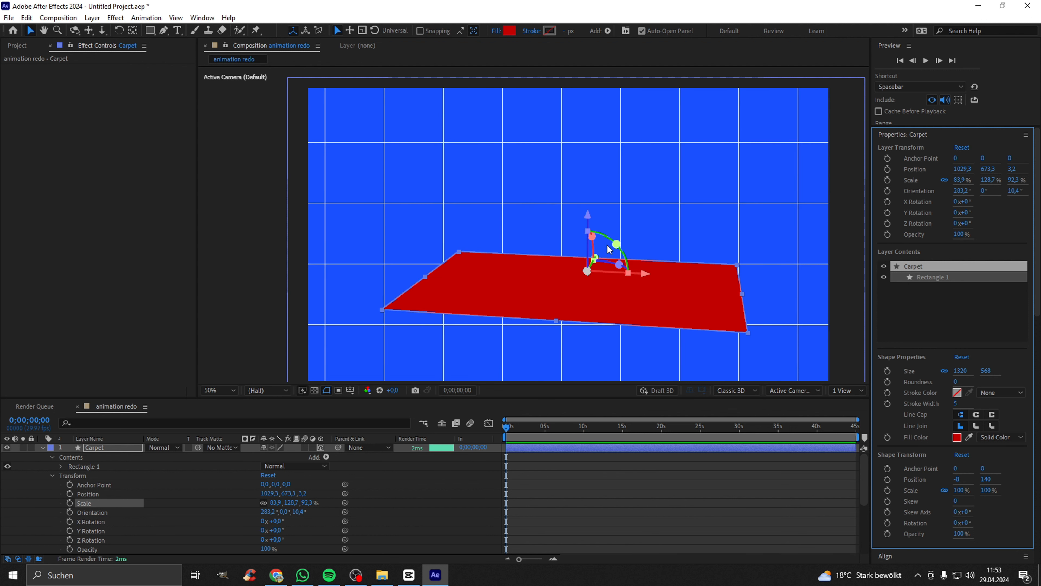
pyautogui.press(',')
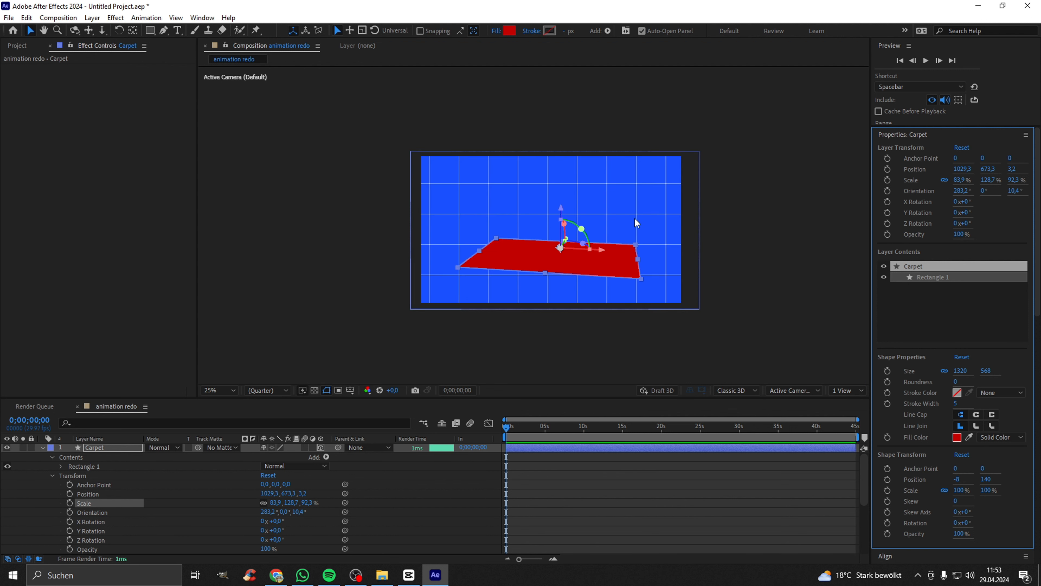
pyautogui.press(',')
pyautogui.click(649, 245)
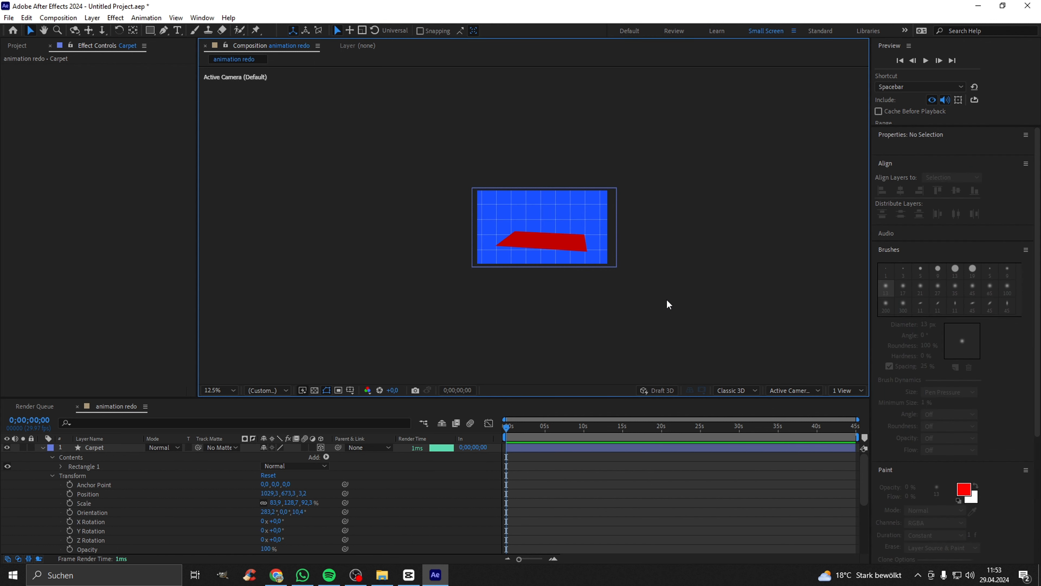
# - Select the carpet and rotate it around its Y axis to an orientation of about 282.1°, 5.8°, 10.5°
pyautogui.press('.')
pyautogui.press('.')
pyautogui.click(571, 282)
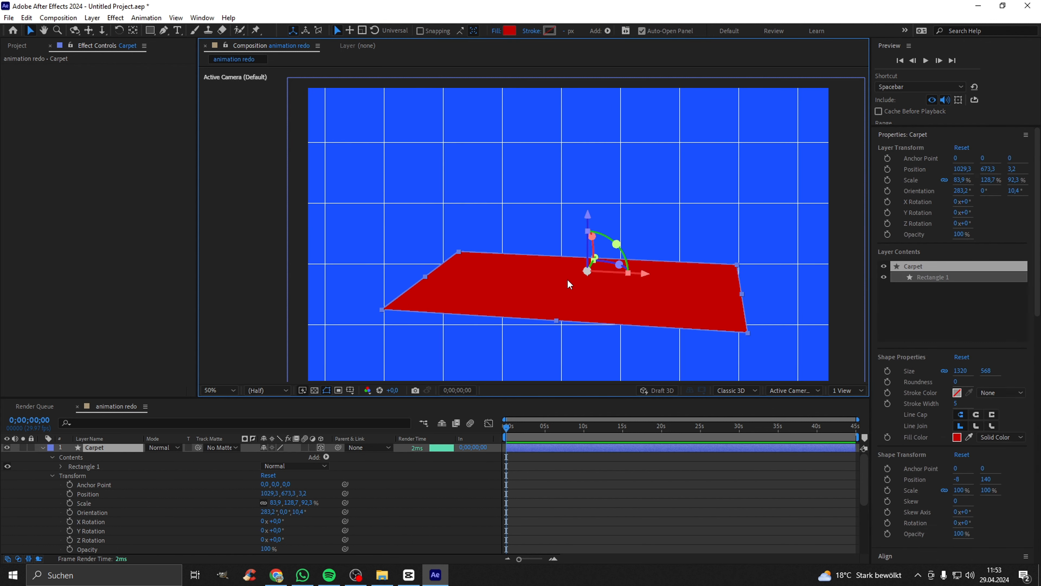
pyautogui.moveTo(619, 242); pyautogui.dragTo(616, 242)
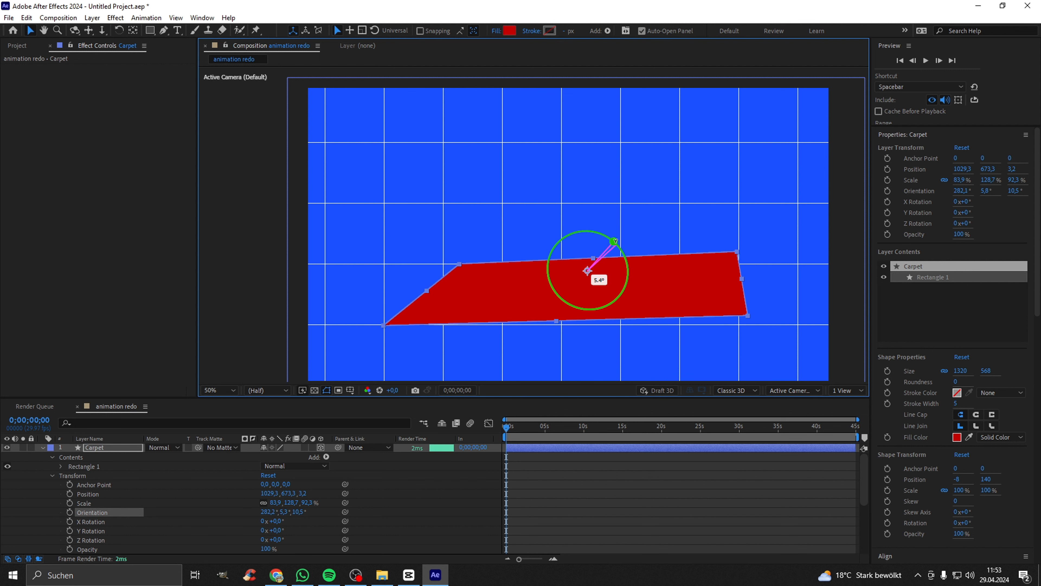
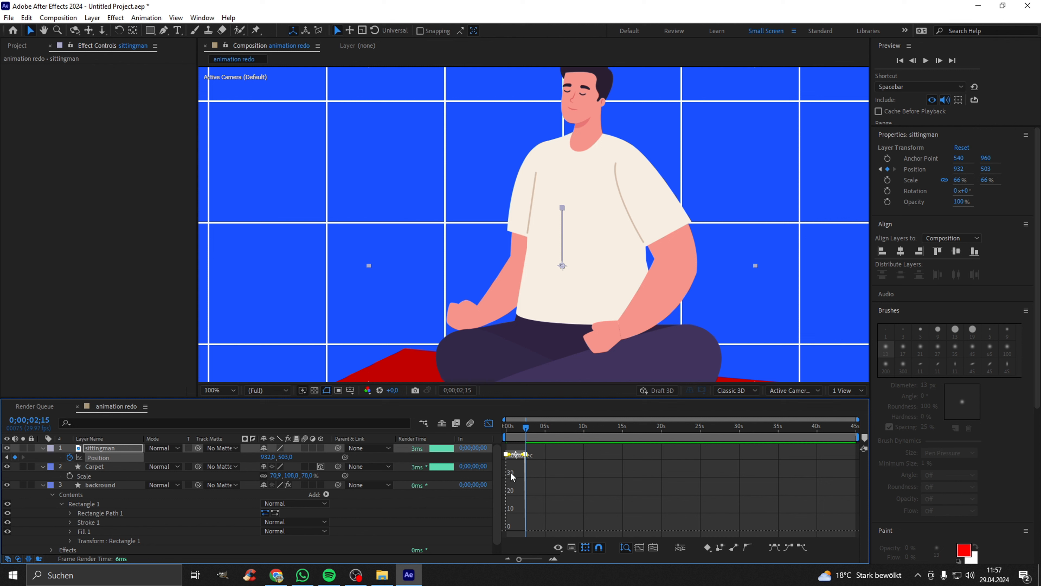
# - Apply Easy Ease to the sittingman layer's position keyframes and pull the speed graph handles inward to form a steep central peak
pyautogui.press('F9')
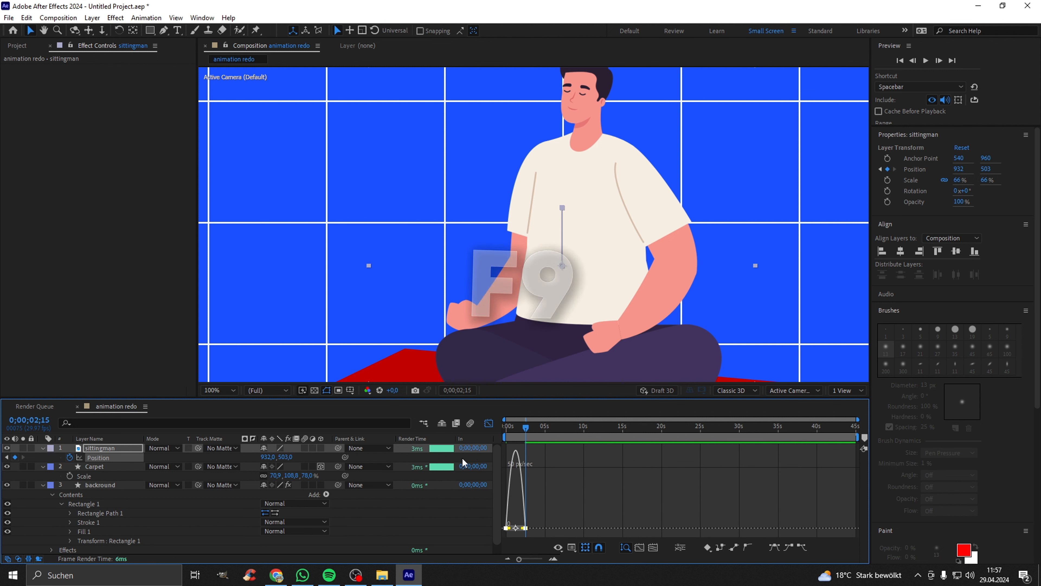
pyautogui.scroll(3, 526, 526)
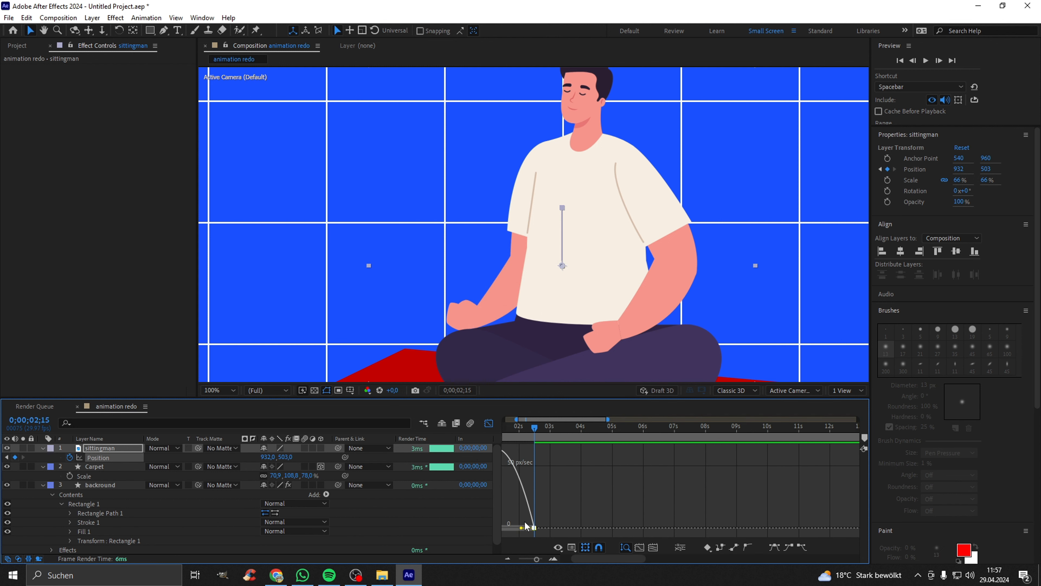
pyautogui.moveTo(594, 557); pyautogui.dragTo(583, 557)
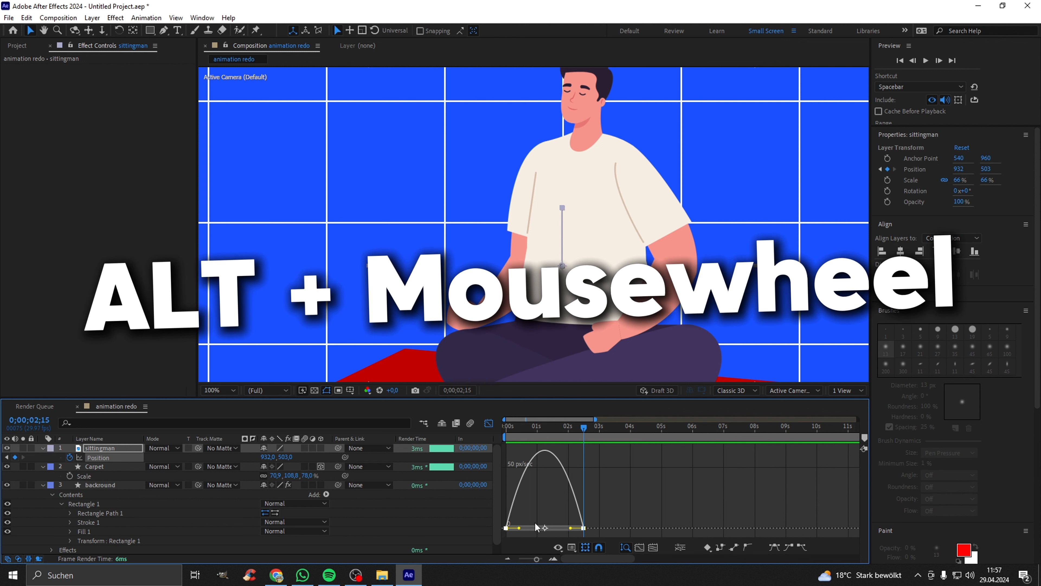
pyautogui.click(523, 535)
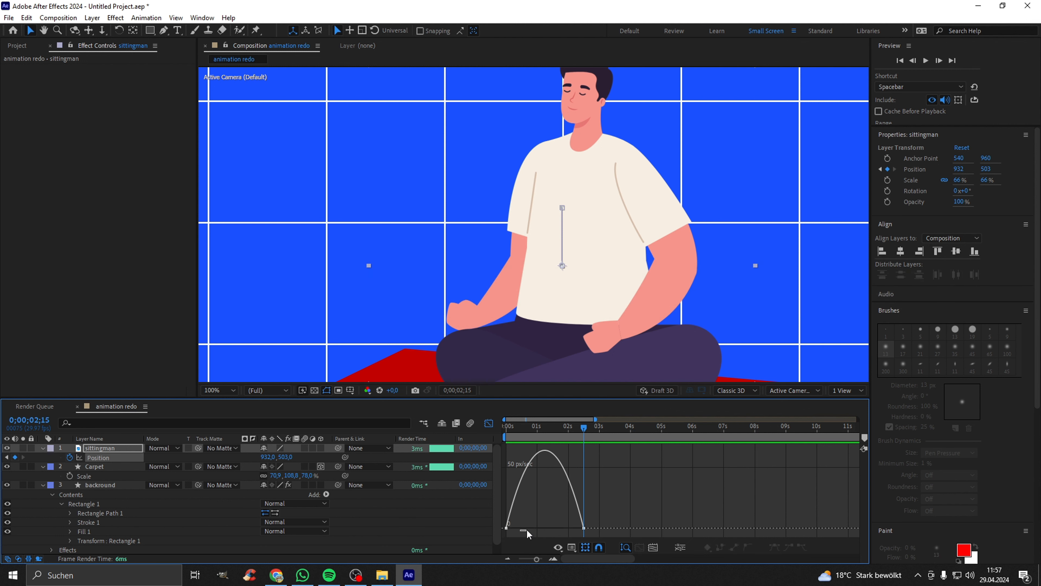
pyautogui.moveTo(627, 522); pyautogui.dragTo(525, 540)
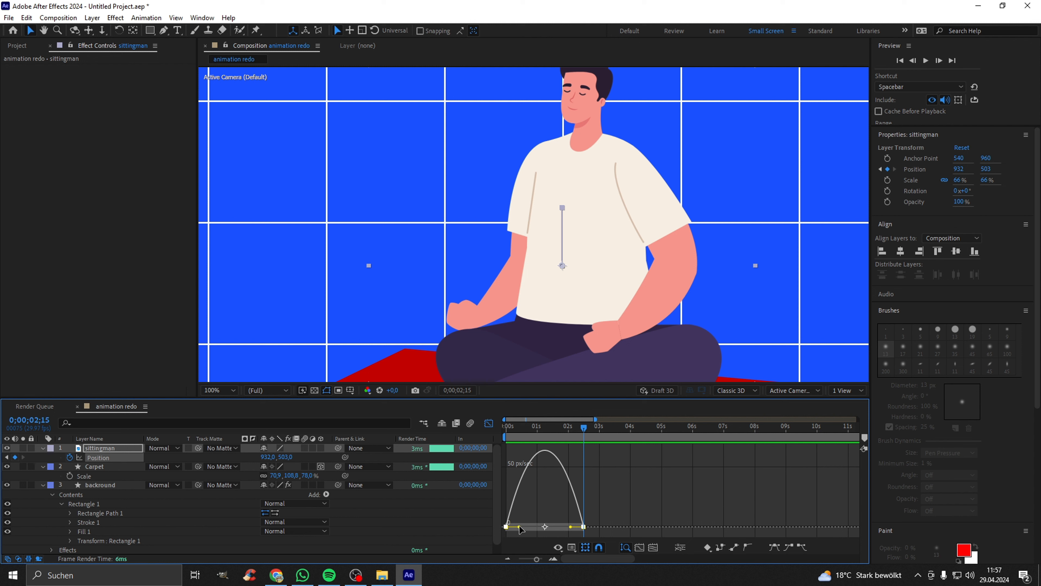
pyautogui.moveTo(520, 529); pyautogui.dragTo(558, 529)
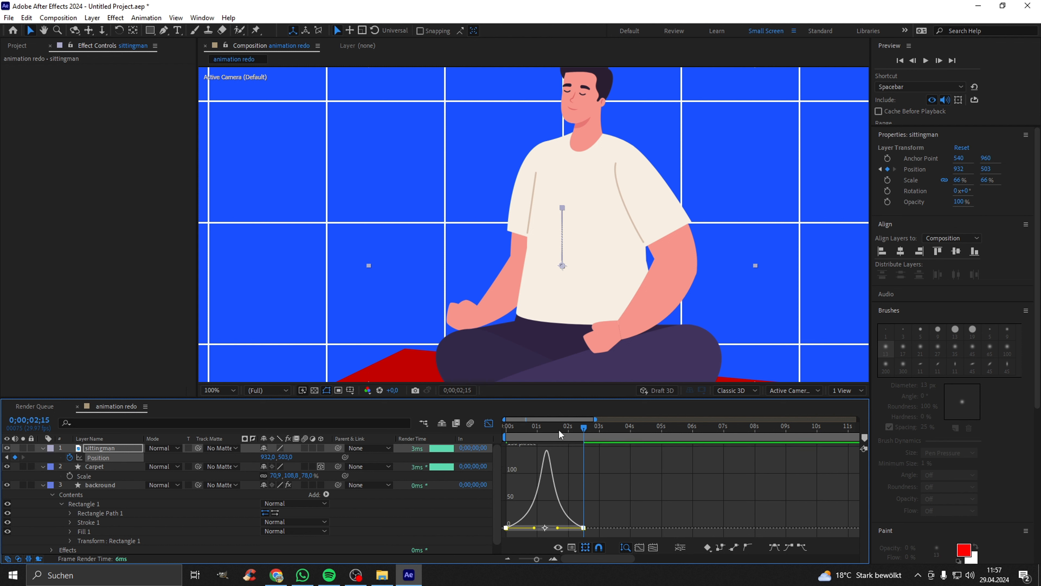
# - Close the graph editor and preview the sitting man's eased drop onto the carpet from the first frame
pyautogui.moveTo(555, 431); pyautogui.dragTo(547, 431)
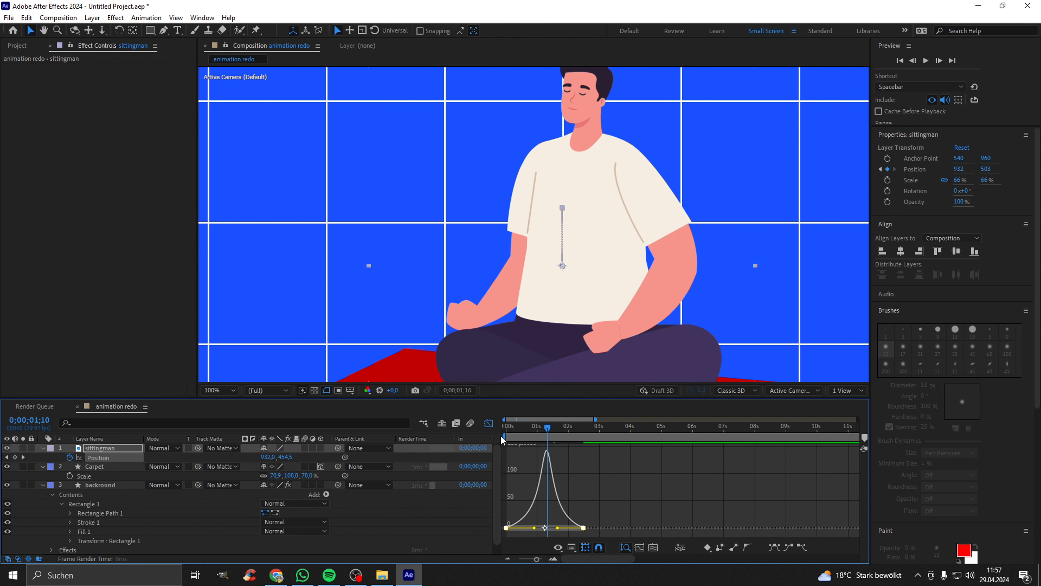
pyautogui.press('Home')
pyautogui.click(489, 423)
pyautogui.press(',')
pyautogui.press(',')
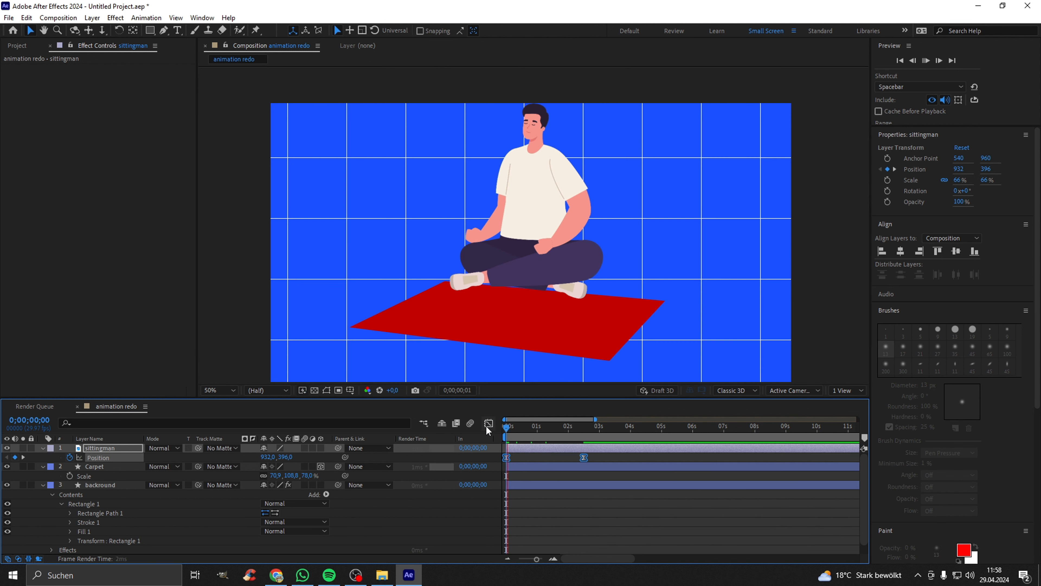
pyautogui.press('space')
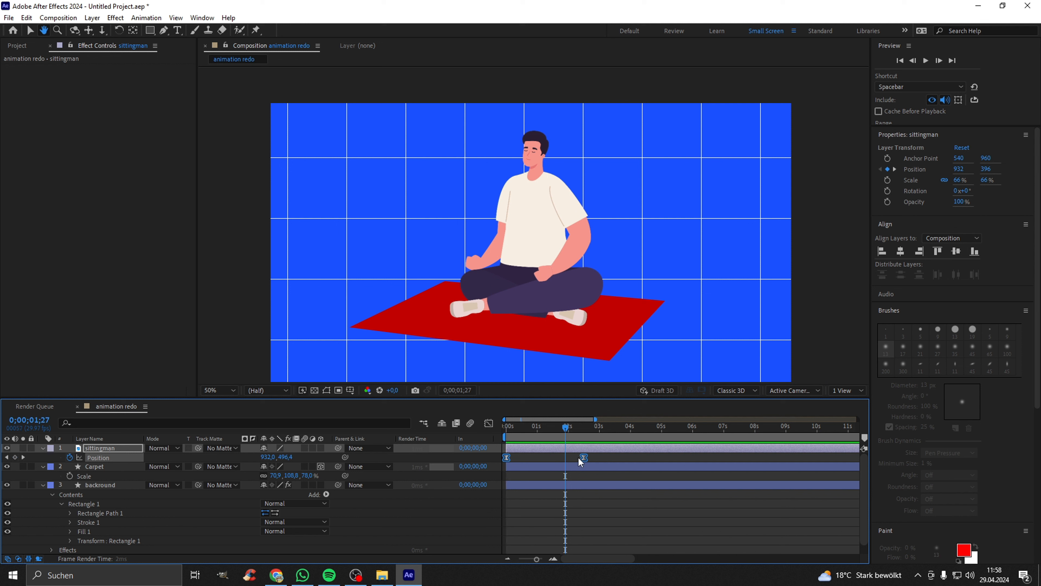
# - Shift the sittingman layer's end position keyframe earlier to about 1.4 seconds and preview the motion from the start
pyautogui.click(574, 460)
pyautogui.moveTo(583, 457); pyautogui.dragTo(551, 458)
pyautogui.press('Home')
pyautogui.press('space')
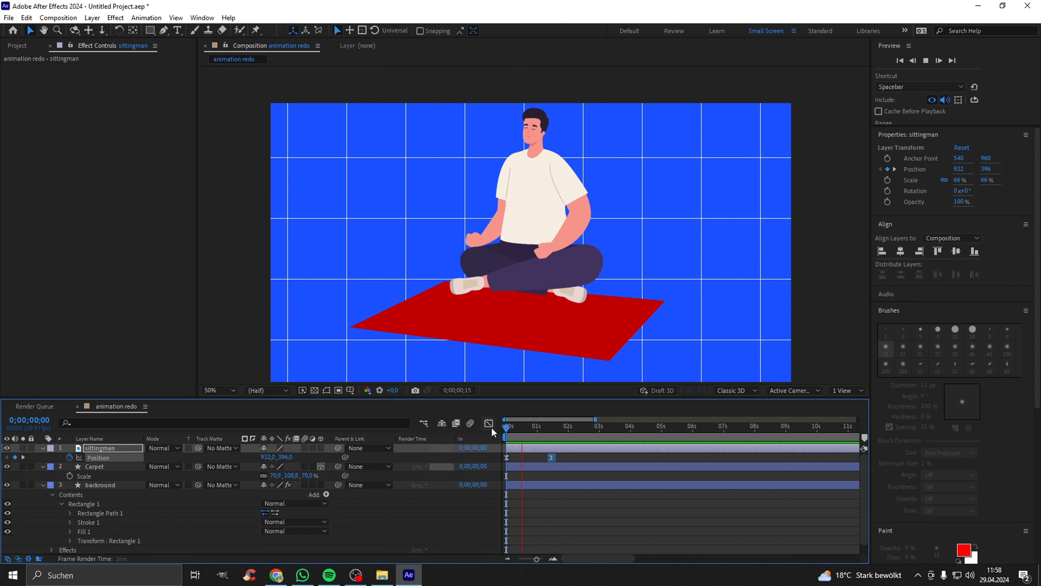
pyautogui.press('space')
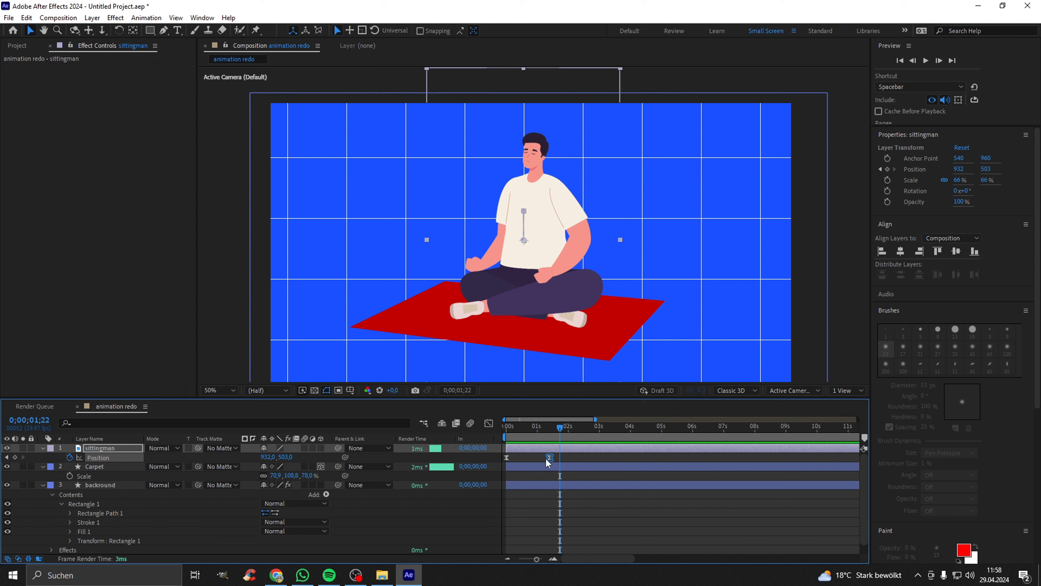
# - Shift the end position keyframe further forward to about 1 second and preview the faster drop
pyautogui.moveTo(552, 458); pyautogui.dragTo(539, 457)
pyautogui.press('Home')
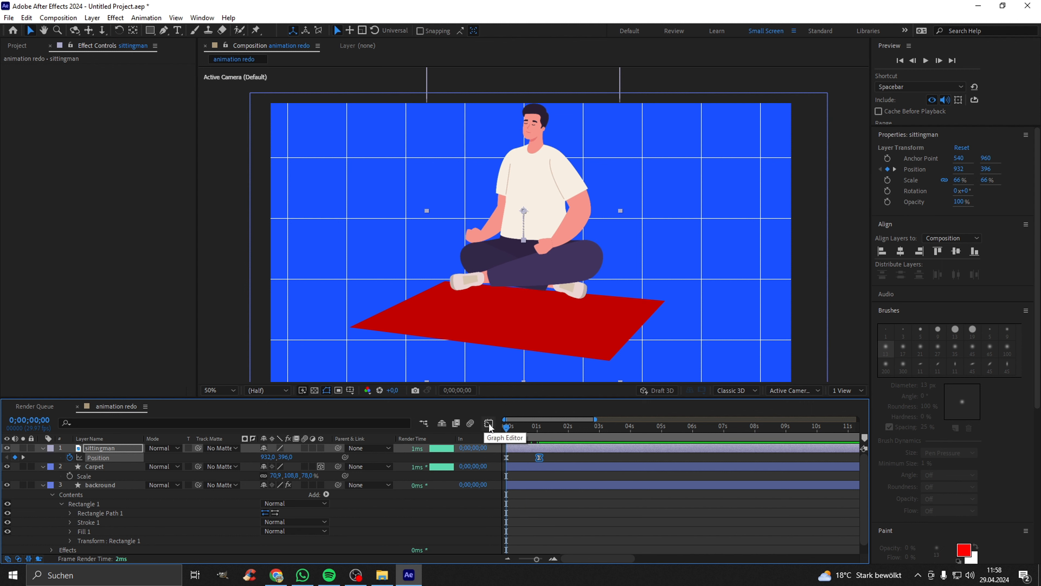
pyautogui.press('space')
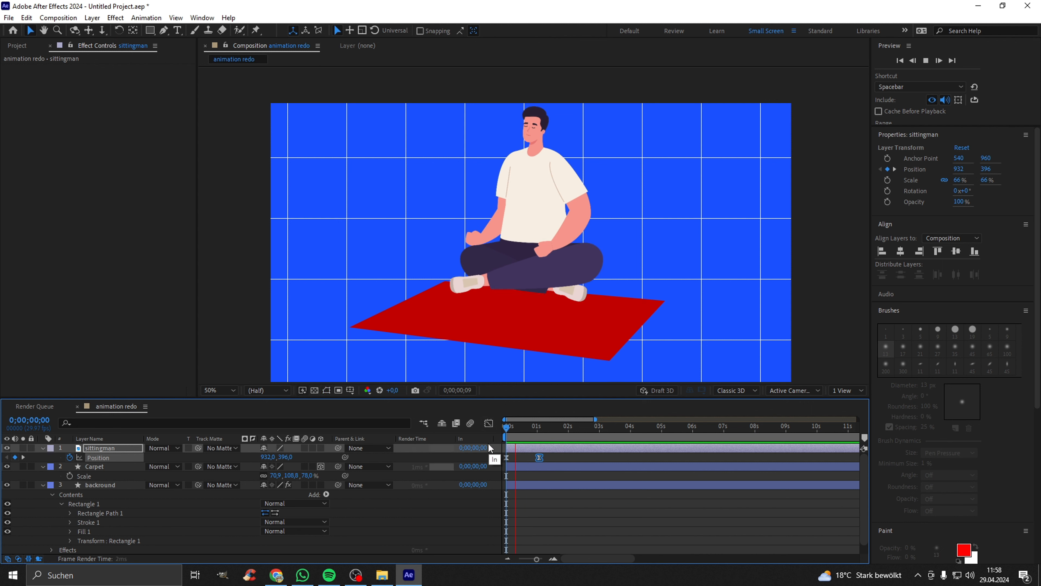
pyautogui.press('space')
# - Place the sittingman layer's end position keyframe at about 1.3 seconds and preview the drop from the start
pyautogui.moveTo(540, 458); pyautogui.dragTo(548, 458)
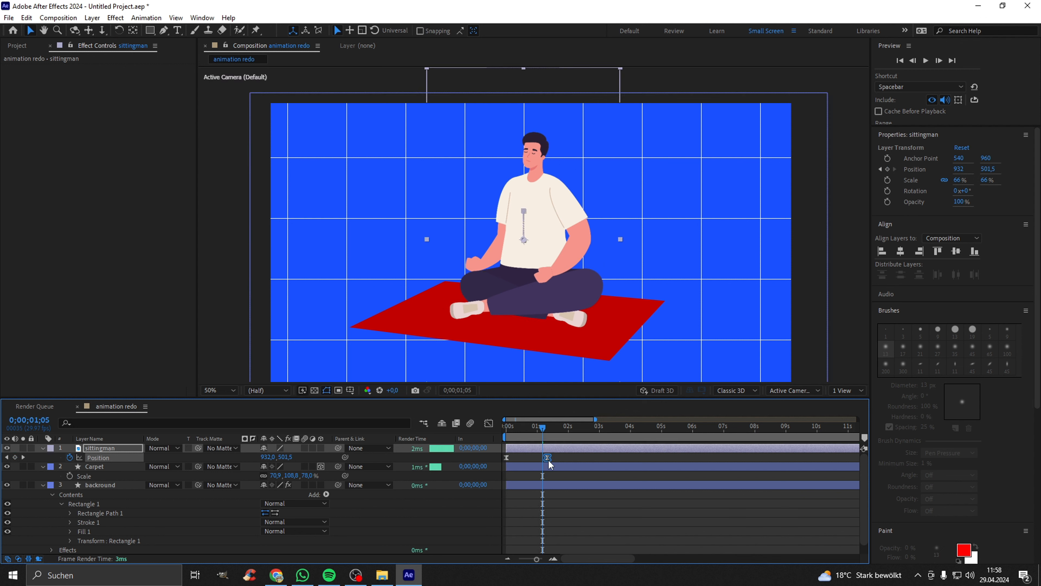
pyautogui.press('Home')
pyautogui.press('space')
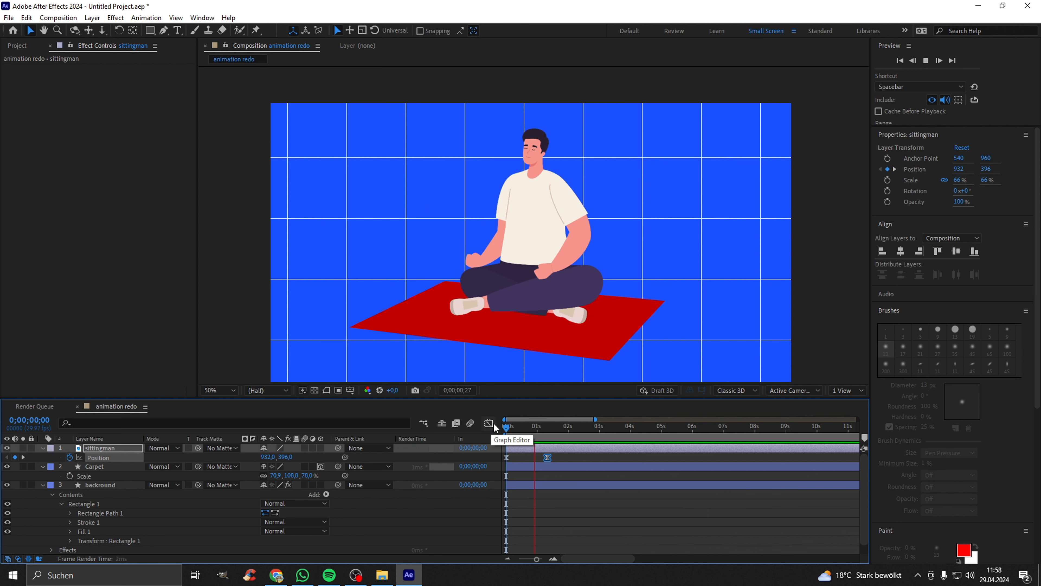
pyautogui.press('space')
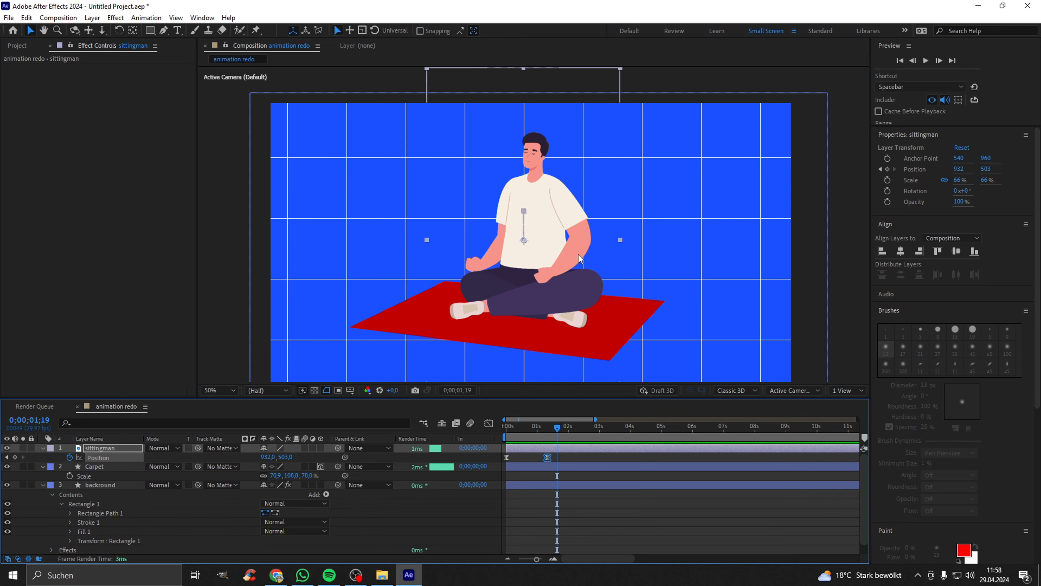
# - Deselect the layers and scrub between the first frame and 0;00;01;12 to check the sitting man's landing on the carpet
pyautogui.press(',')
pyautogui.press('.')
pyautogui.press(',')
pyautogui.click(731, 238)
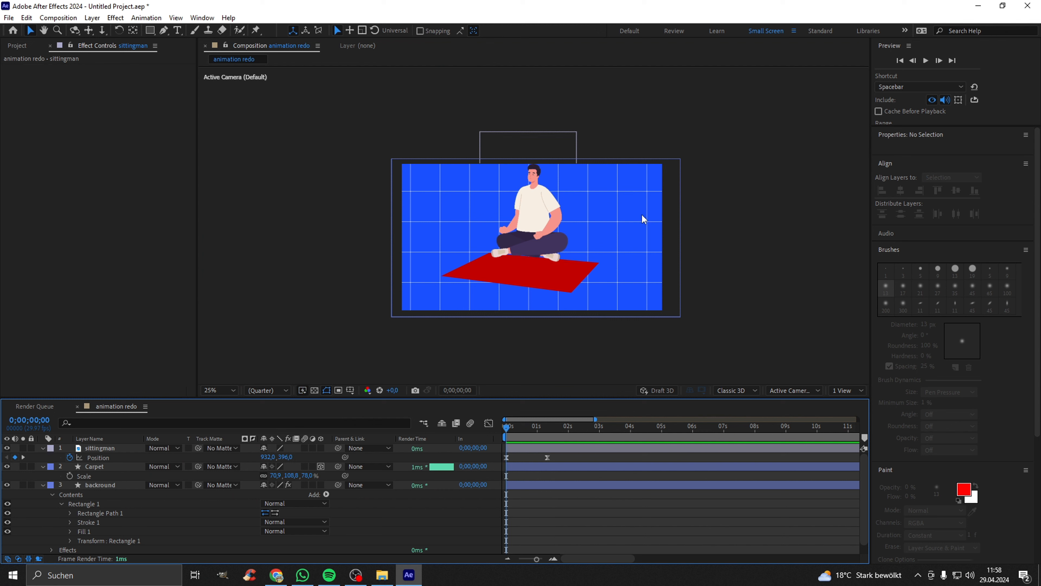
pyautogui.moveTo(515, 429); pyautogui.dragTo(550, 428)
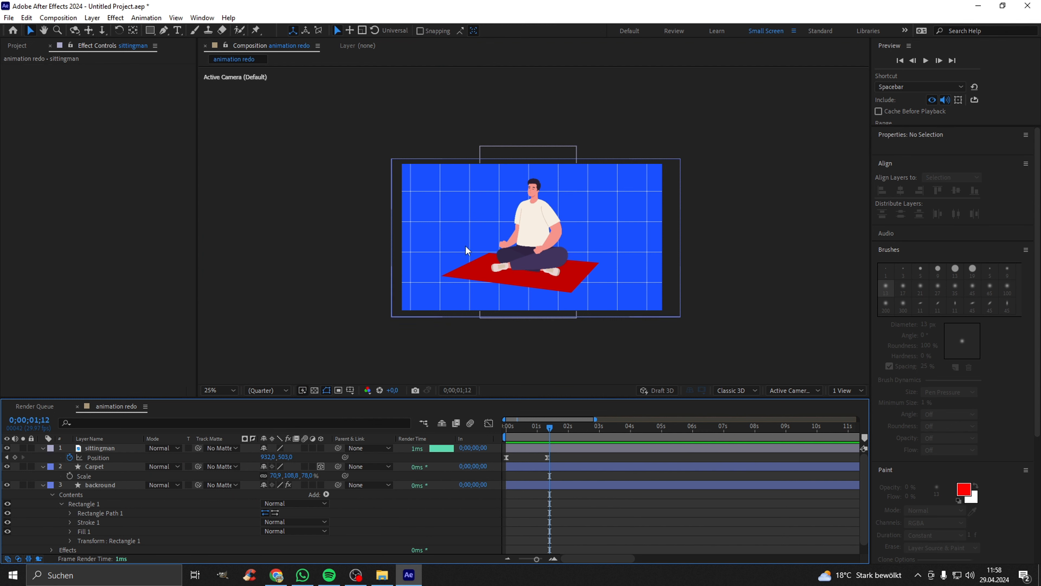
pyautogui.moveTo(523, 425); pyautogui.dragTo(455, 438)
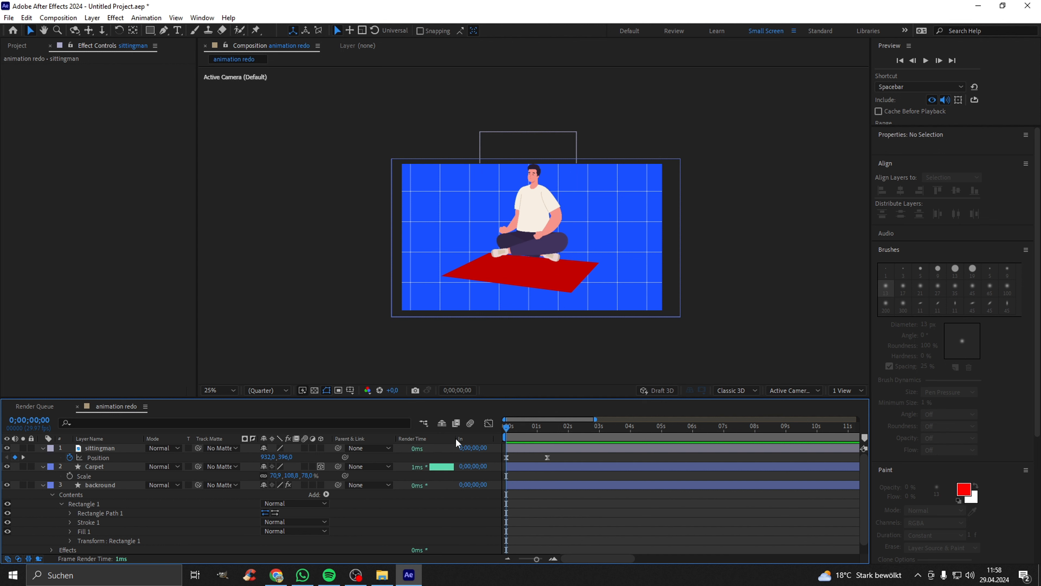
# - Collapse the properties of the sittingman, Carpet and backround layers in the timeline
pyautogui.click(43, 447)
pyautogui.click(43, 457)
pyautogui.click(42, 467)
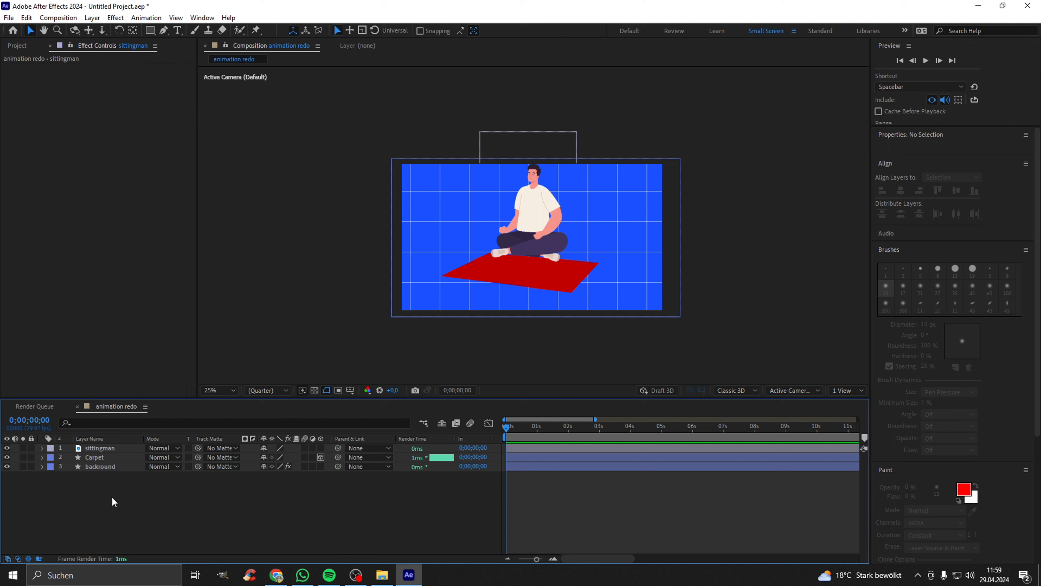
# - Create a black 1920 by 1080 px solid named "backroundshadow"
pyautogui.rightClick(122, 498)
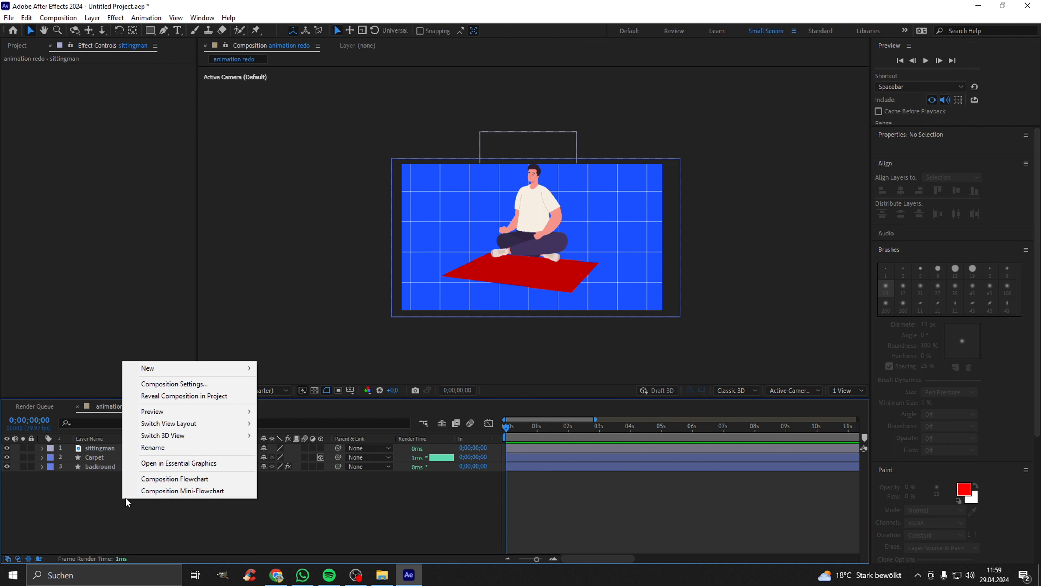
pyautogui.moveTo(210, 369)
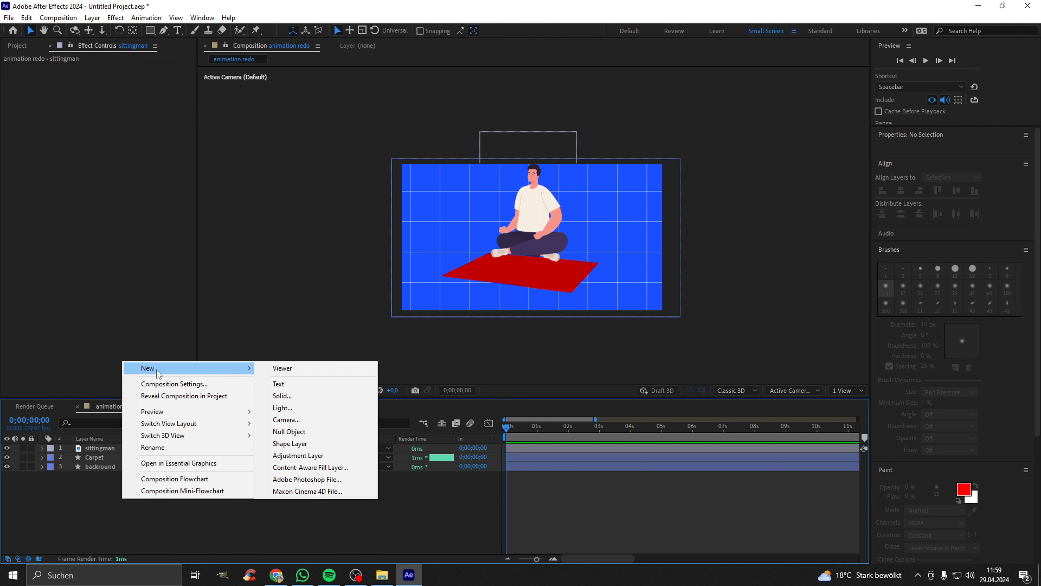
pyautogui.click(306, 396)
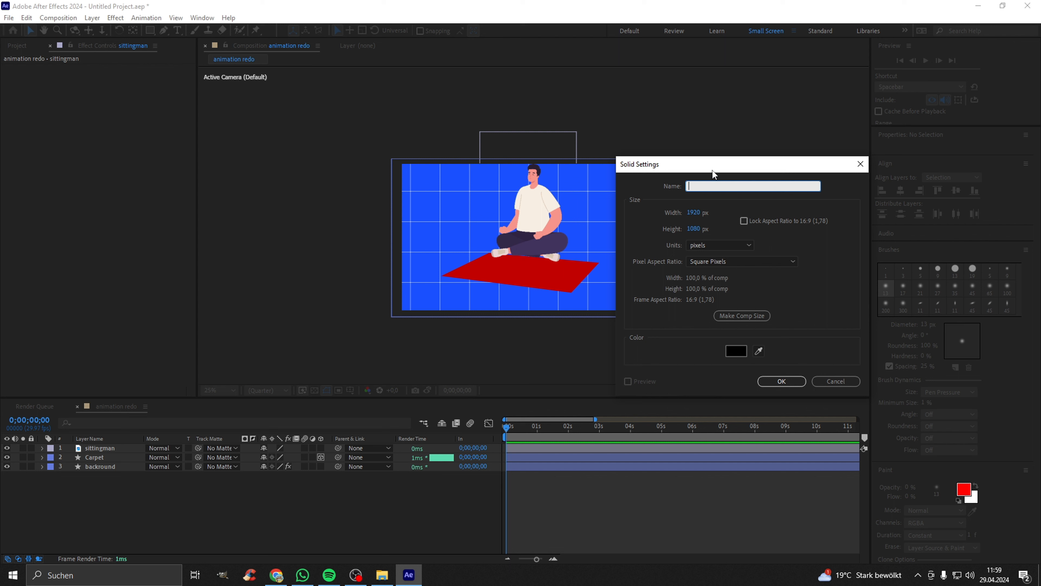
pyautogui.write('backroundshadow')
pyautogui.press('Return')
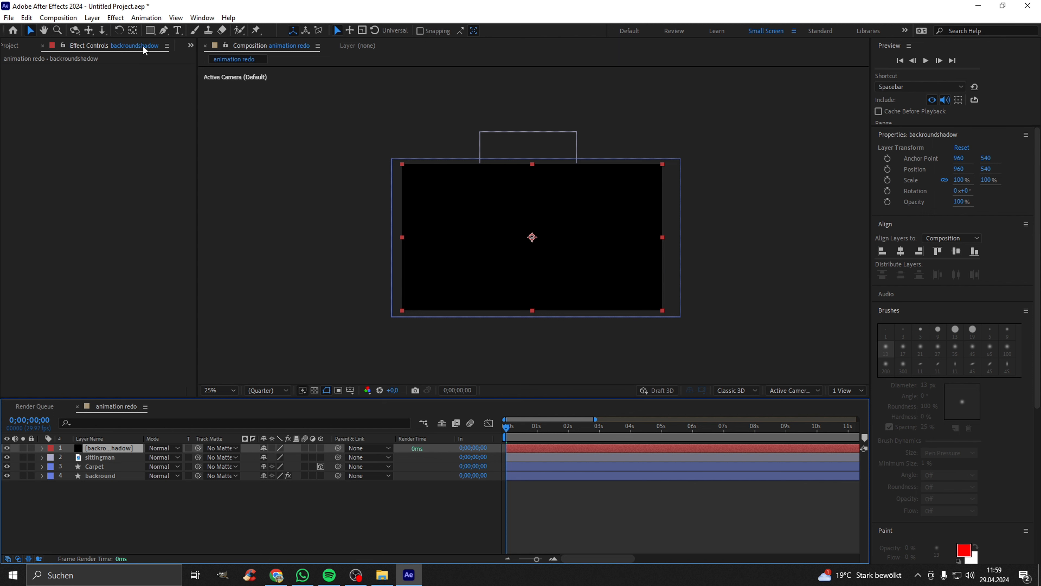
# - Draw a closed six-point Pen mask on the backroundshadow solid around the frame's lower quarter, extending past its sides and bottom edge
pyautogui.click(168, 32)
pyautogui.click(366, 269)
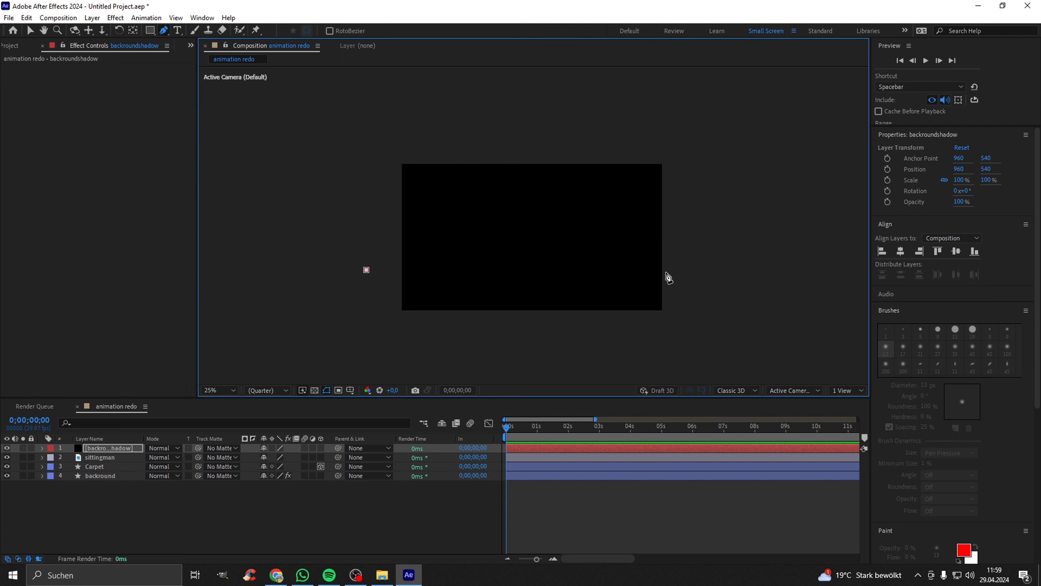
pyautogui.click(682, 273)
pyautogui.click(694, 316)
pyautogui.click(539, 349)
pyautogui.click(390, 331)
pyautogui.click(366, 270)
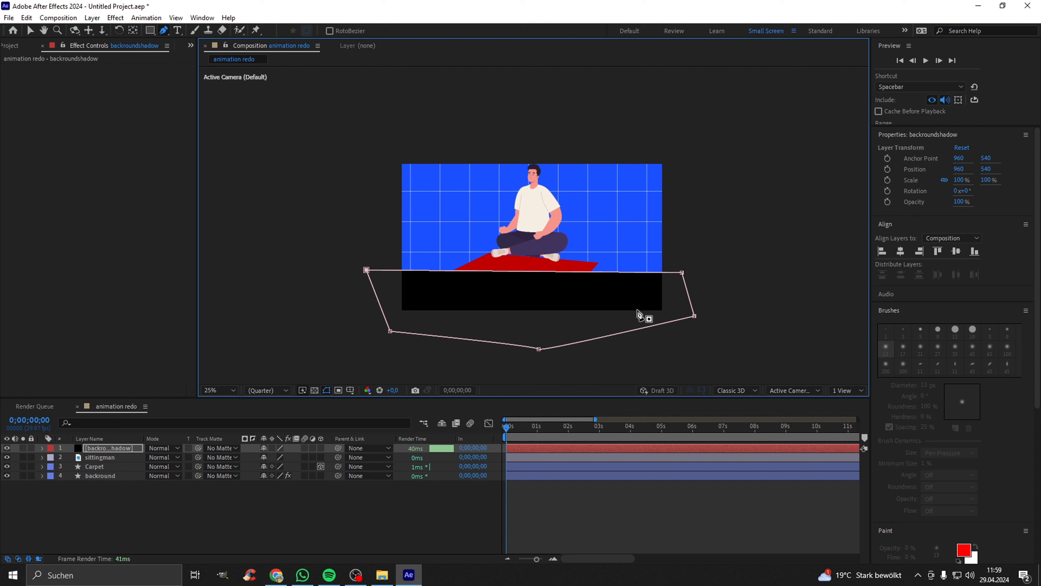
# - Keep Mask 1 of backroundshadow in Add mode and set its Mask Feather to 353 pixels
pyautogui.click(41, 448)
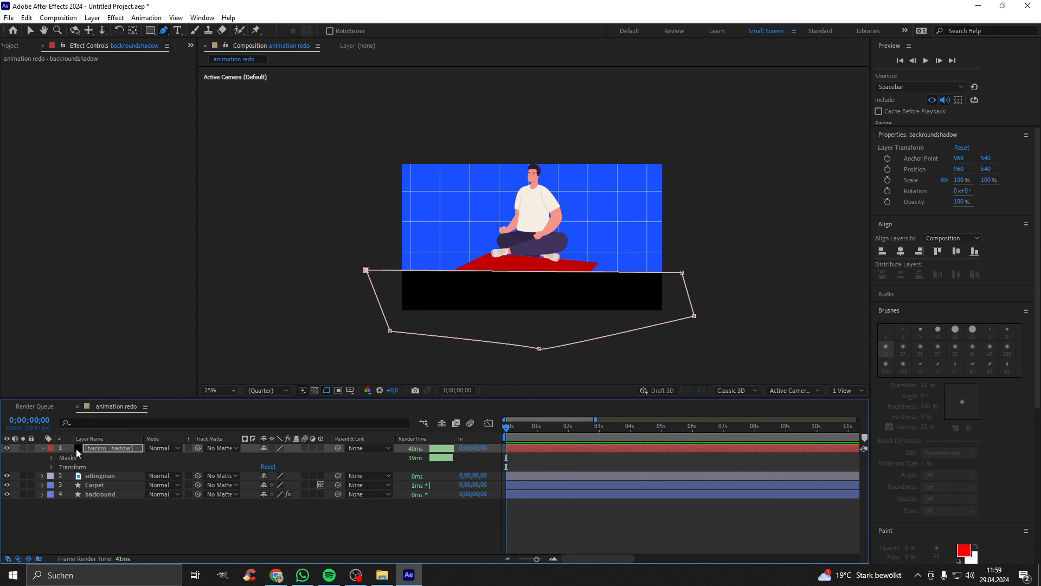
pyautogui.click(52, 458)
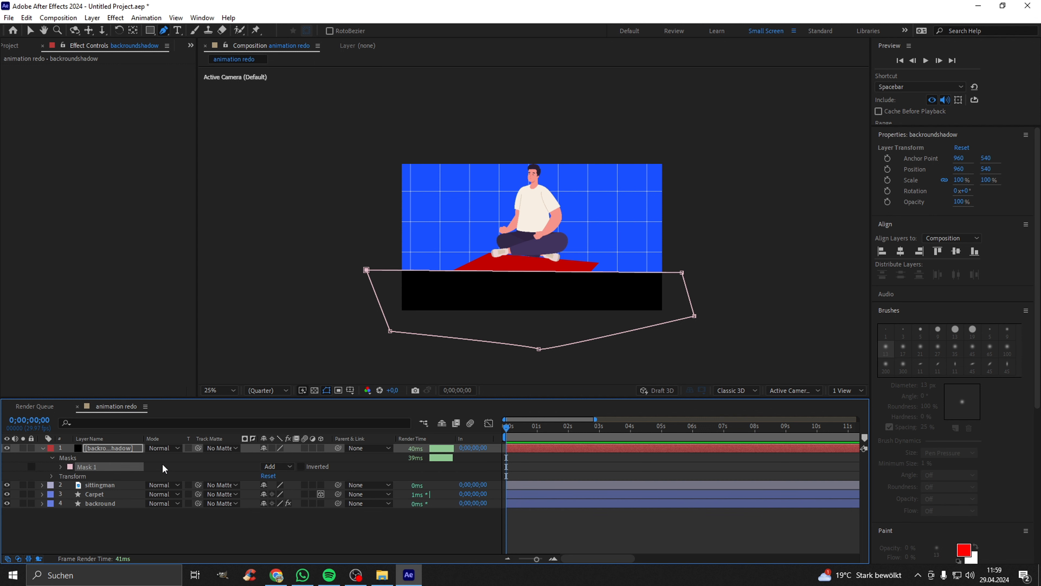
pyautogui.click(289, 468)
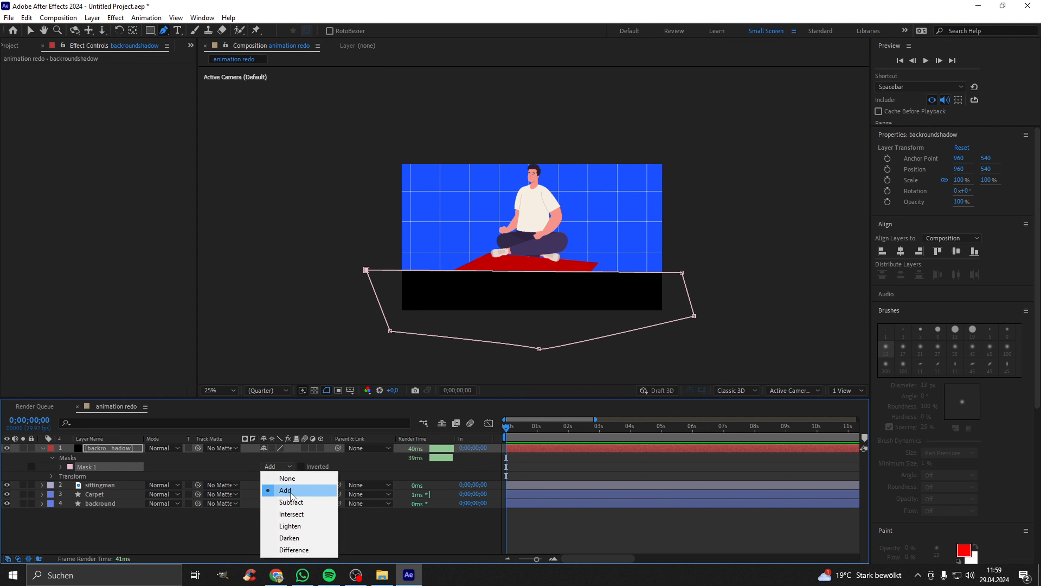
pyautogui.click(300, 491)
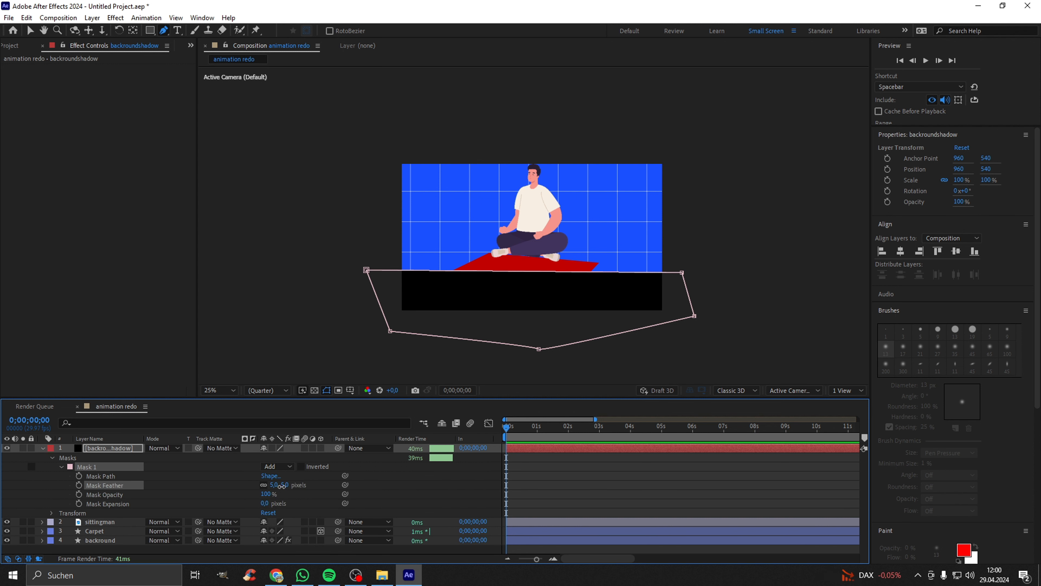
pyautogui.moveTo(281, 485); pyautogui.dragTo(519, 488)
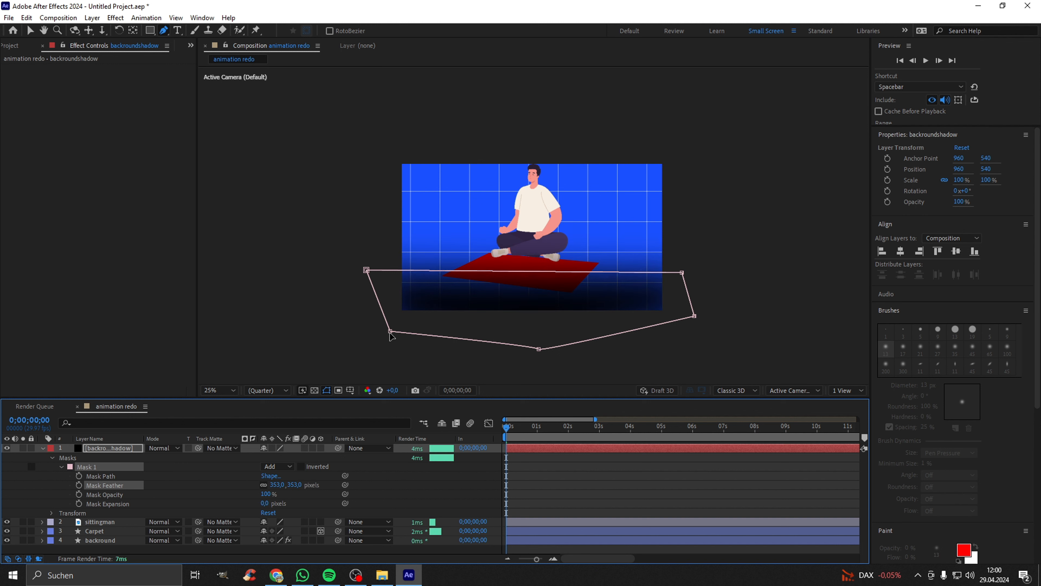
# - Pull the three lower mask points farther outside the frame, raise the Mask Feather to 689 pixels and collapse the layer
pyautogui.moveTo(390, 333); pyautogui.dragTo(347, 340)
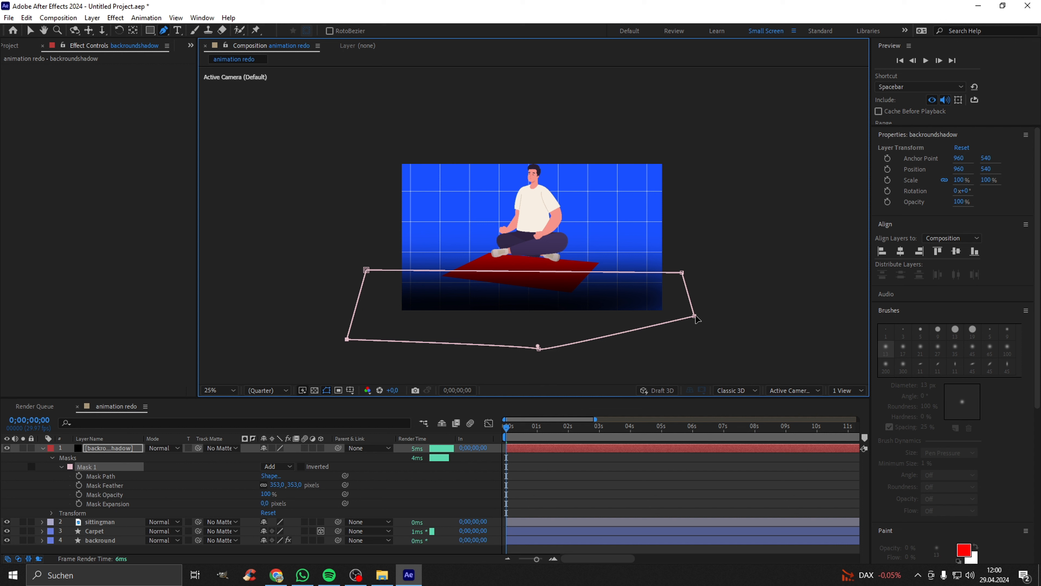
pyautogui.moveTo(695, 316); pyautogui.dragTo(703, 348)
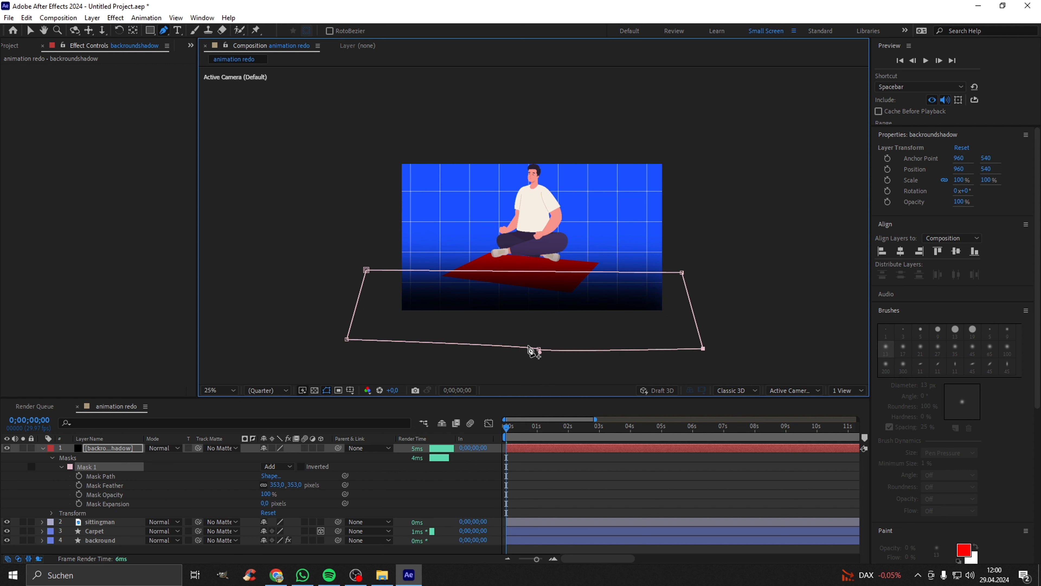
pyautogui.moveTo(539, 350); pyautogui.dragTo(539, 375)
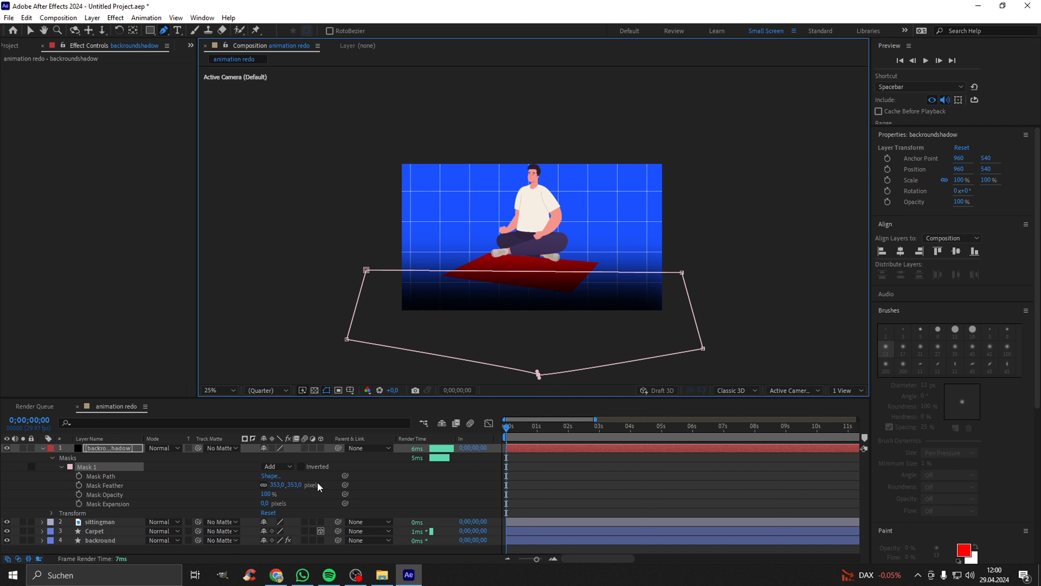
pyautogui.moveTo(287, 485); pyautogui.dragTo(472, 491)
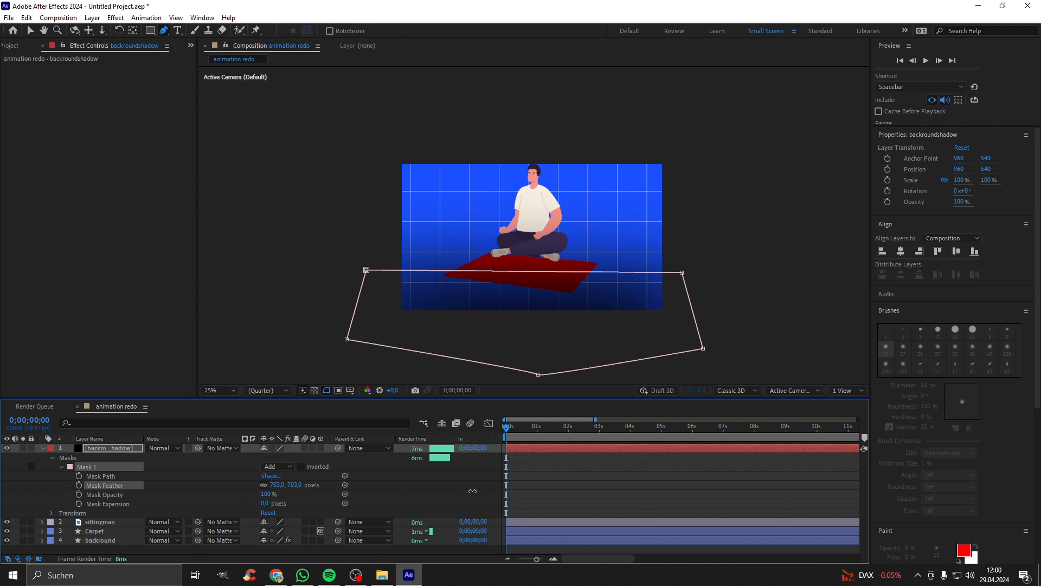
pyautogui.hotkey('ctrl', 'shift', 'a')
pyautogui.click(42, 448)
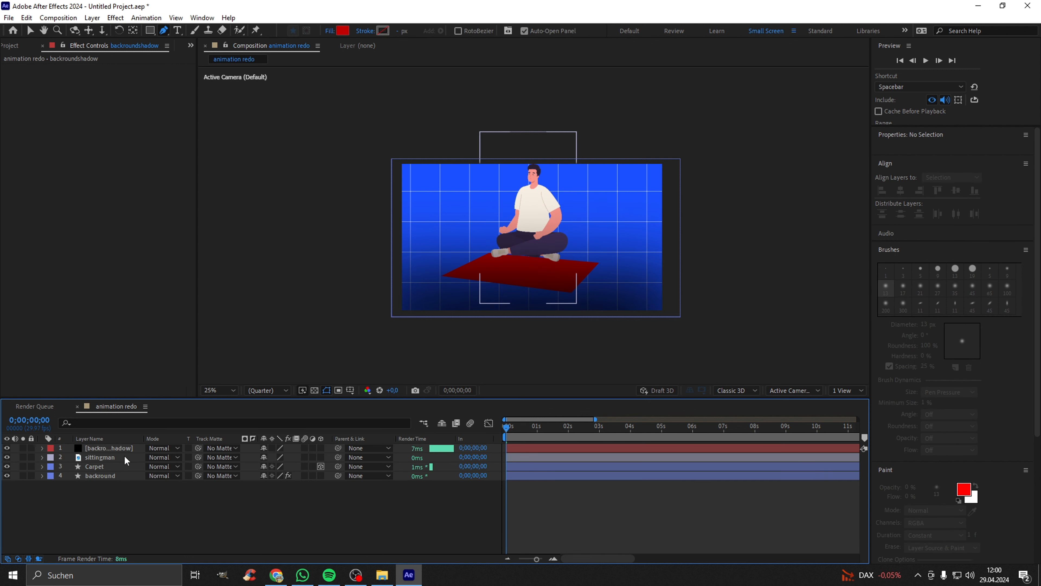
# - Move the backroundshadow layer below Carpet in the layer stack and deselect all layers
pyautogui.moveTo(118, 448); pyautogui.dragTo(118, 469)
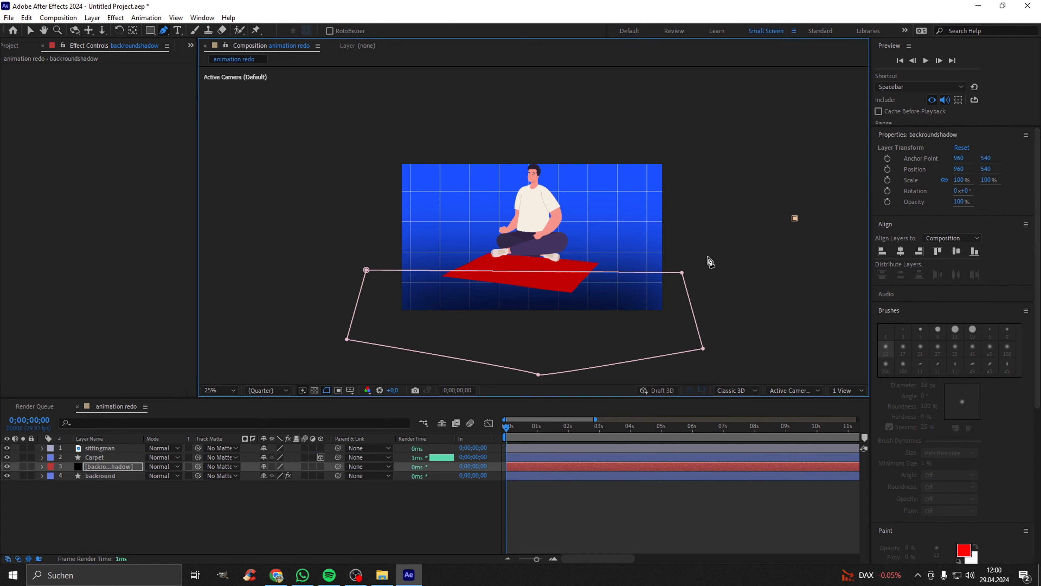
pyautogui.scroll(2, 553, 279)
pyautogui.moveTo(553, 279); pyautogui.dragTo(593, 337)
pyautogui.press('g')
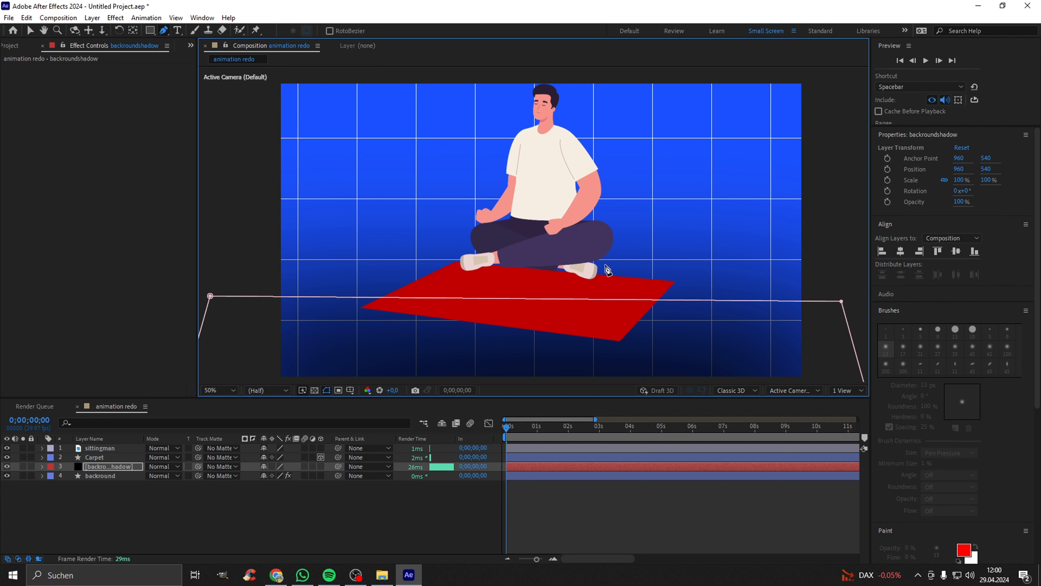
pyautogui.scroll(-2, 605, 272)
pyautogui.press('v')
pyautogui.click(694, 266)
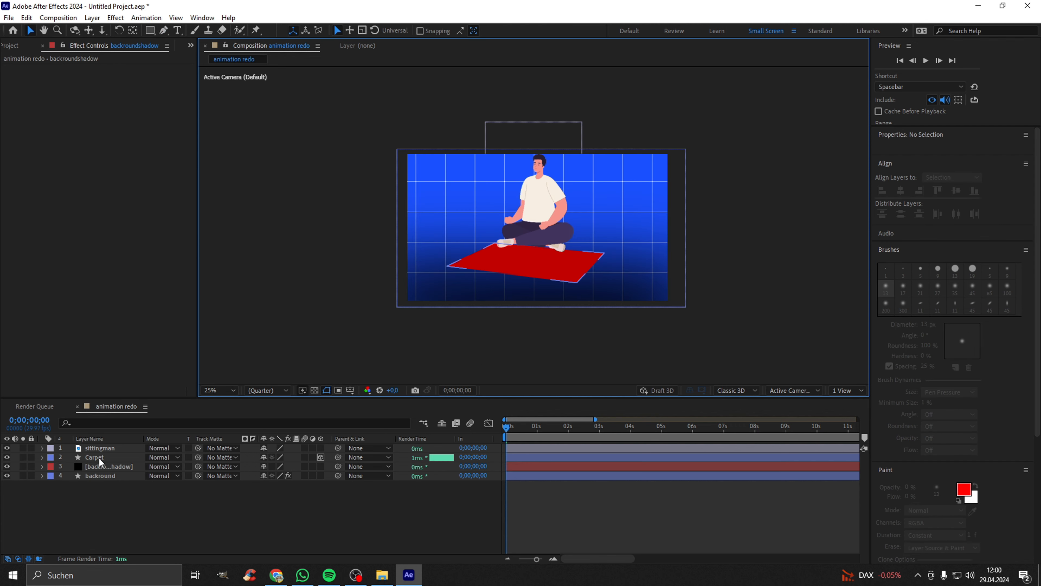
# - Spread backroundshadow's mask points farther beyond the frame on both sides and below, and set the Mask Feather to 953 pixels
pyautogui.click(109, 466)
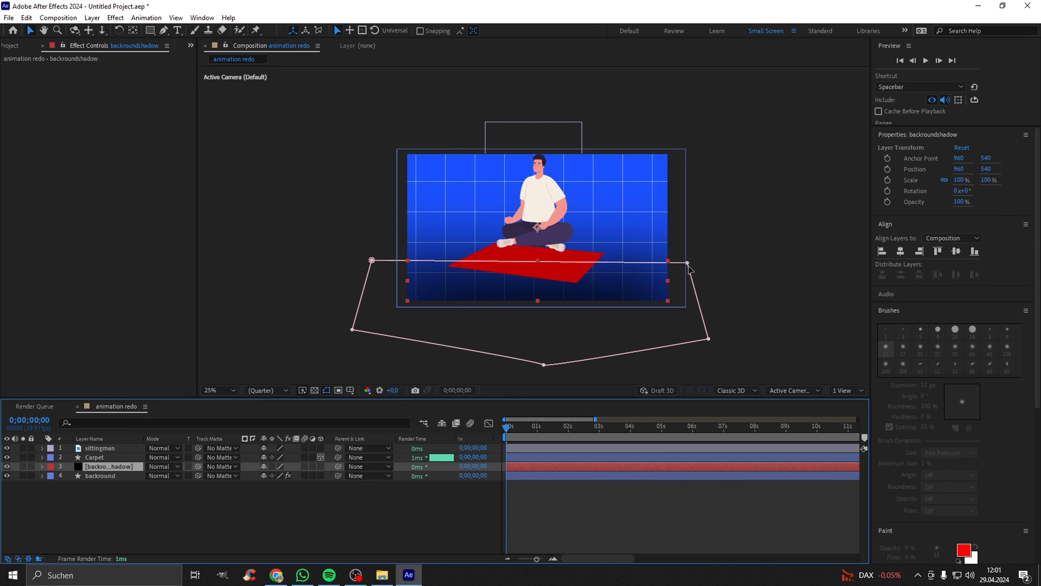
pyautogui.moveTo(689, 266); pyautogui.dragTo(759, 261)
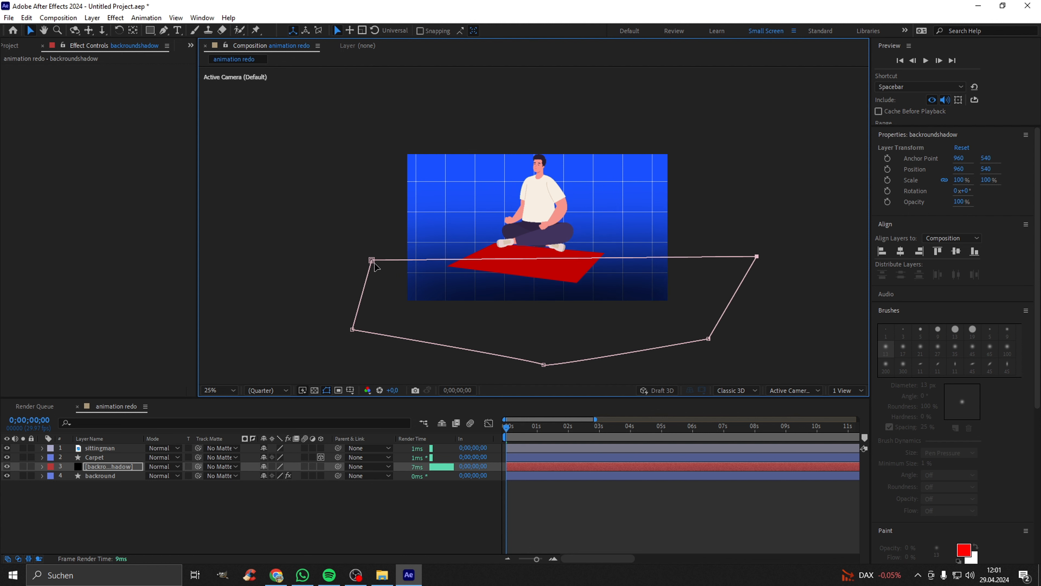
pyautogui.moveTo(374, 263); pyautogui.dragTo(325, 265)
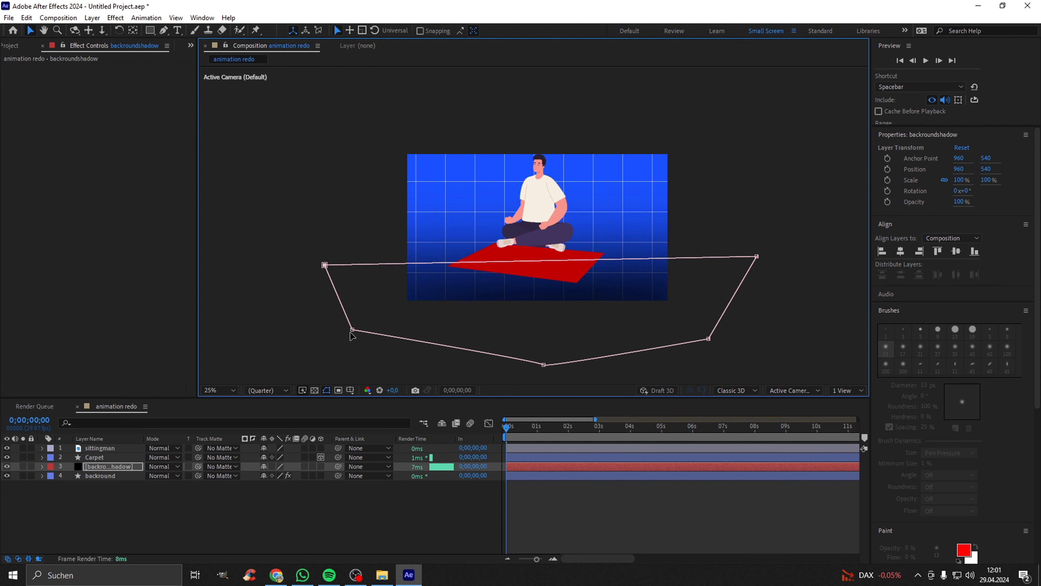
pyautogui.moveTo(352, 334); pyautogui.dragTo(328, 361)
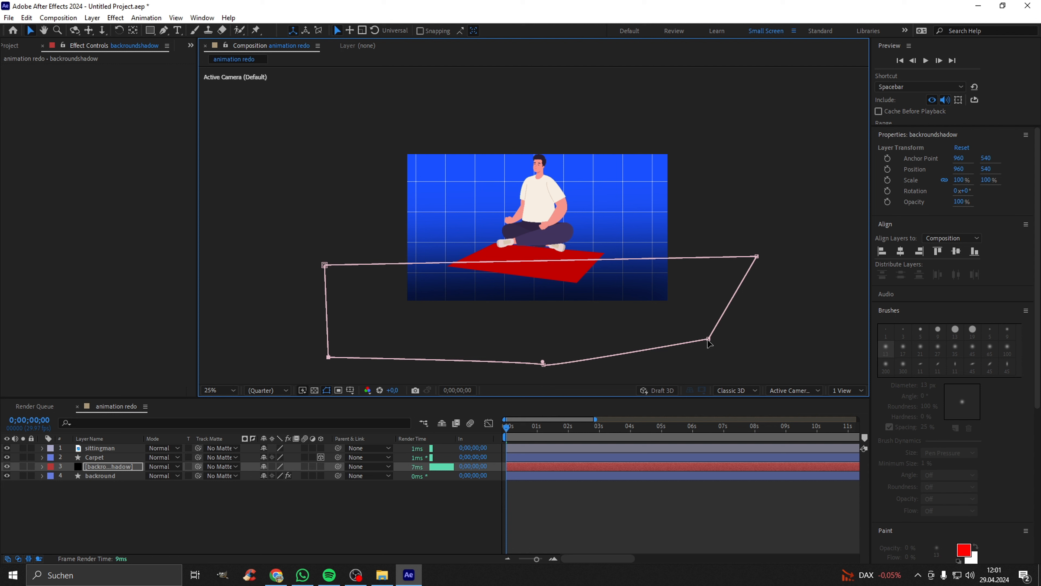
pyautogui.moveTo(709, 340); pyautogui.dragTo(725, 370)
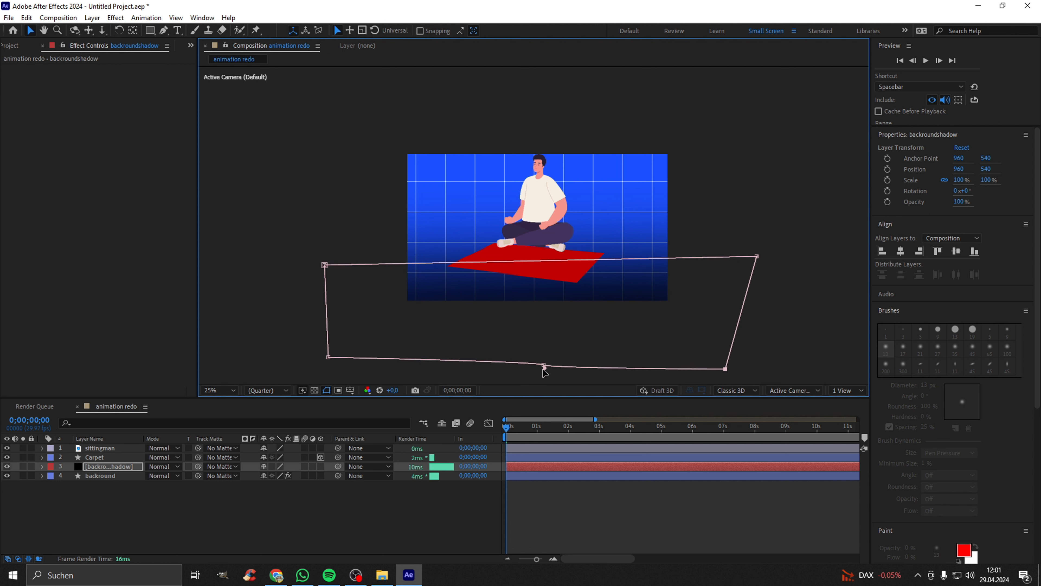
pyautogui.moveTo(544, 372); pyautogui.dragTo(538, 380)
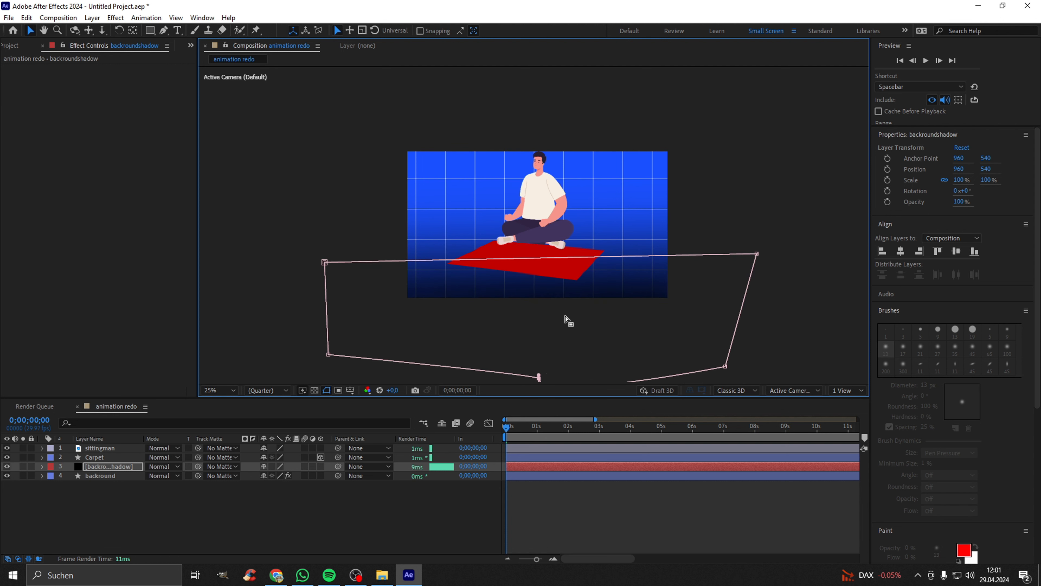
pyautogui.click(41, 467)
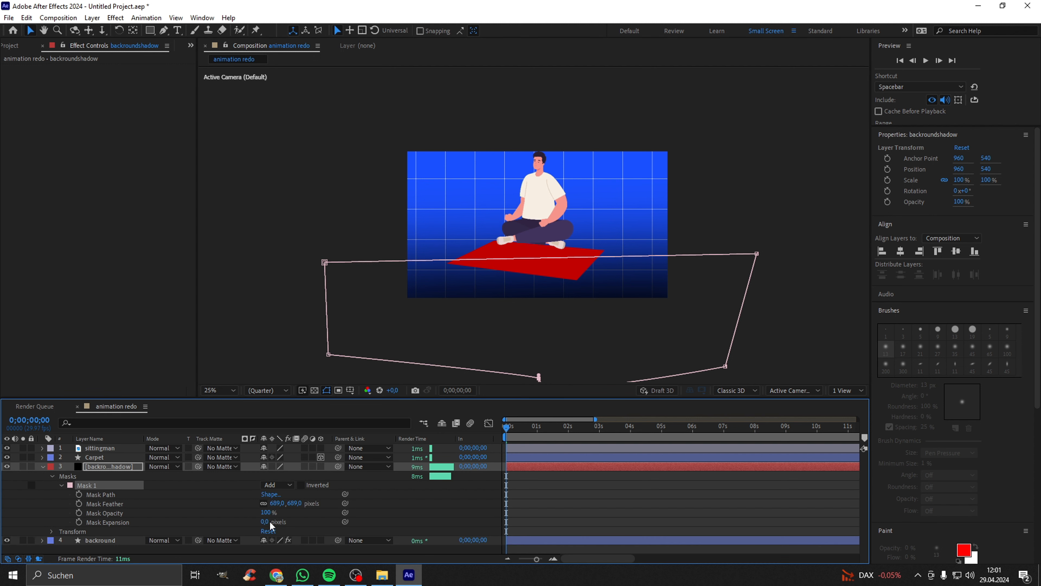
pyautogui.moveTo(301, 504); pyautogui.dragTo(389, 503)
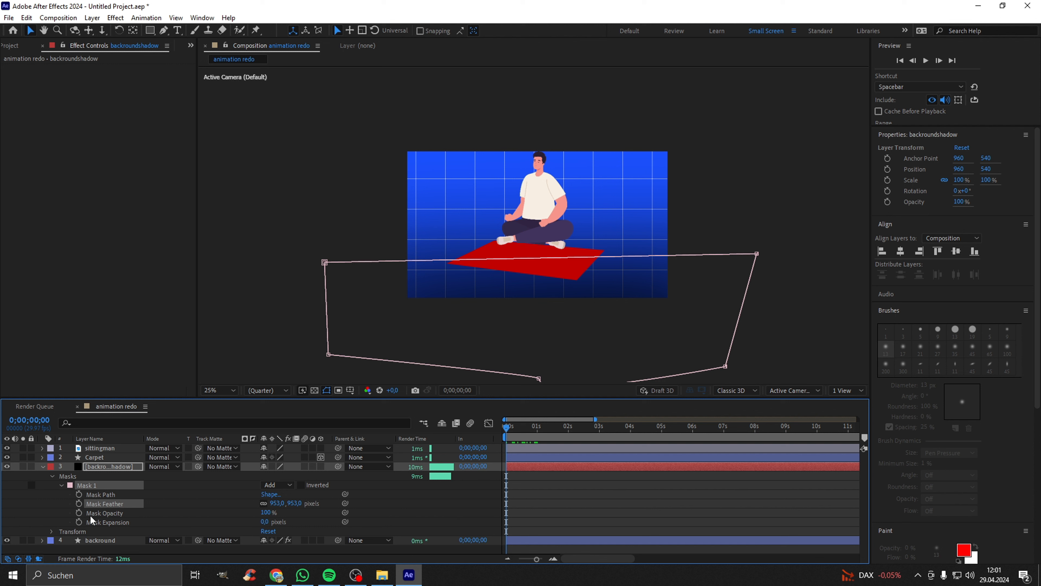
# - Animate Mask 1's opacity on backroundshadow from 0% at the first frame to 100% at 0;00;01;10
pyautogui.click(79, 513)
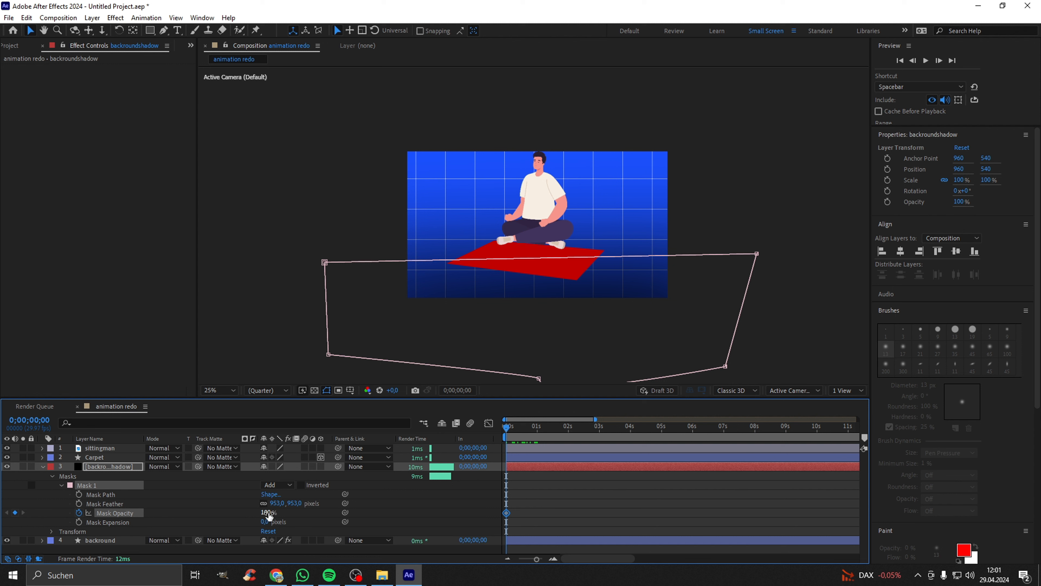
pyautogui.moveTo(268, 518); pyautogui.dragTo(150, 513)
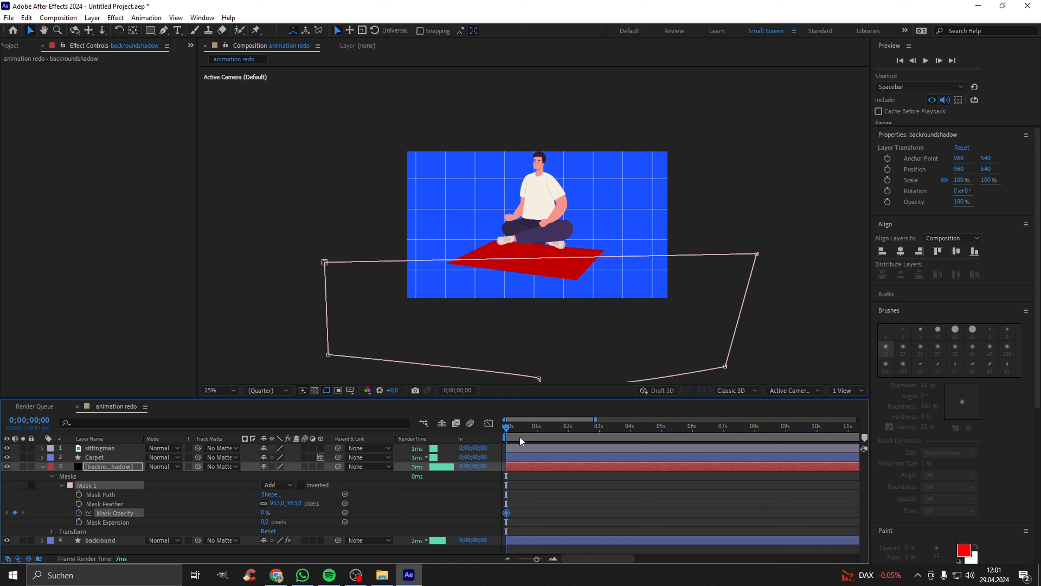
pyautogui.moveTo(511, 431); pyautogui.dragTo(552, 434)
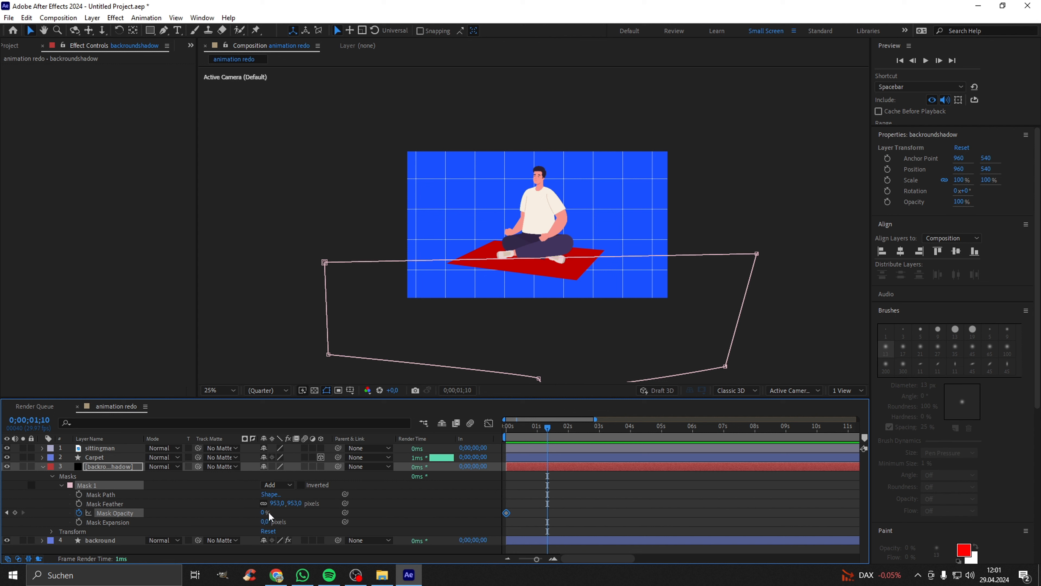
pyautogui.moveTo(264, 513); pyautogui.dragTo(304, 514)
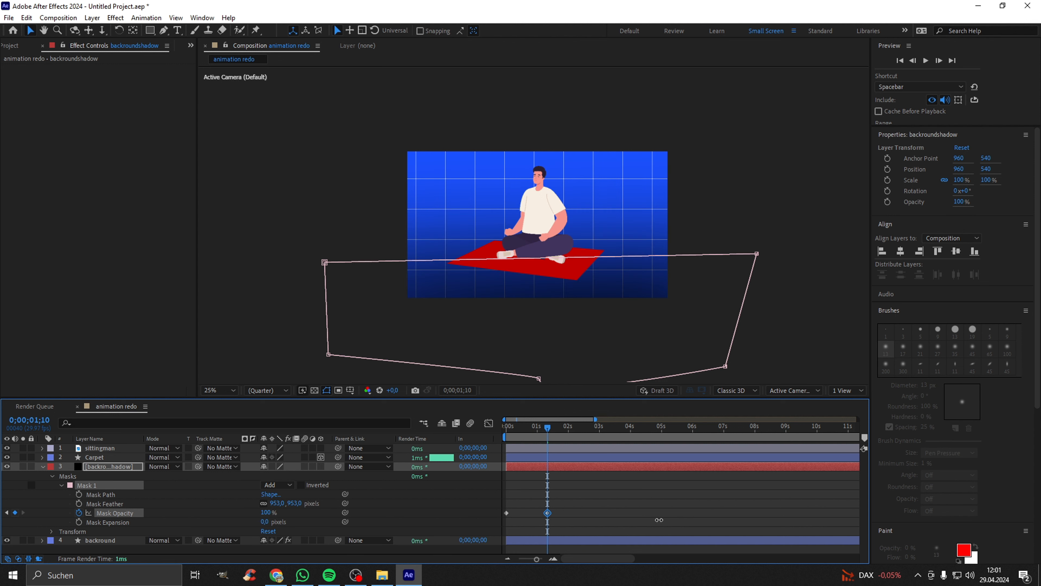
pyautogui.click(548, 429)
pyautogui.press('space')
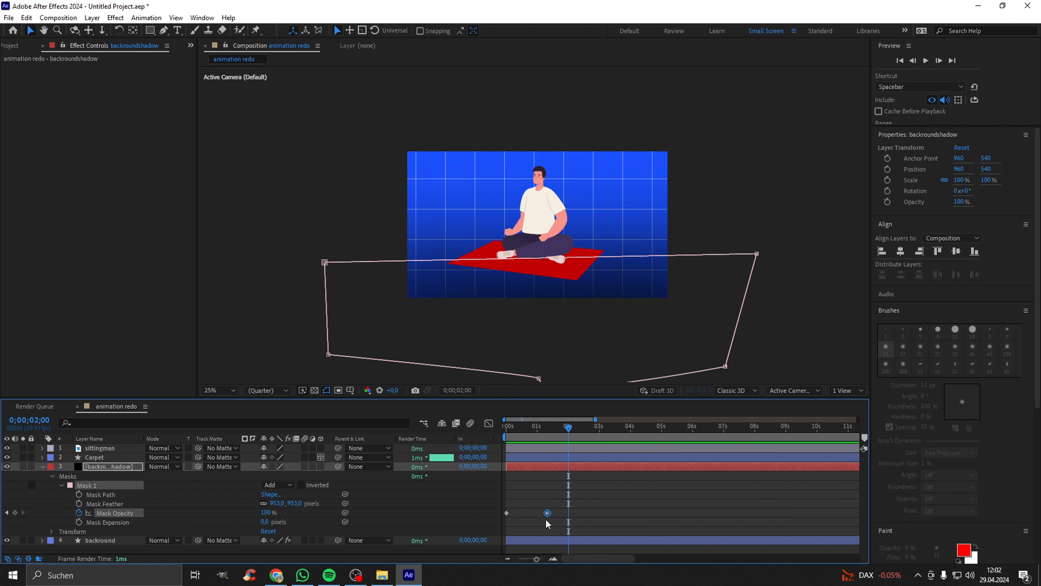
# - Reveal sittingman's Position keyframes, apply Easy Ease to both Mask Opacity keyframes and steepen their speed curve around the middle
pyautogui.click(115, 448)
pyautogui.press('p')
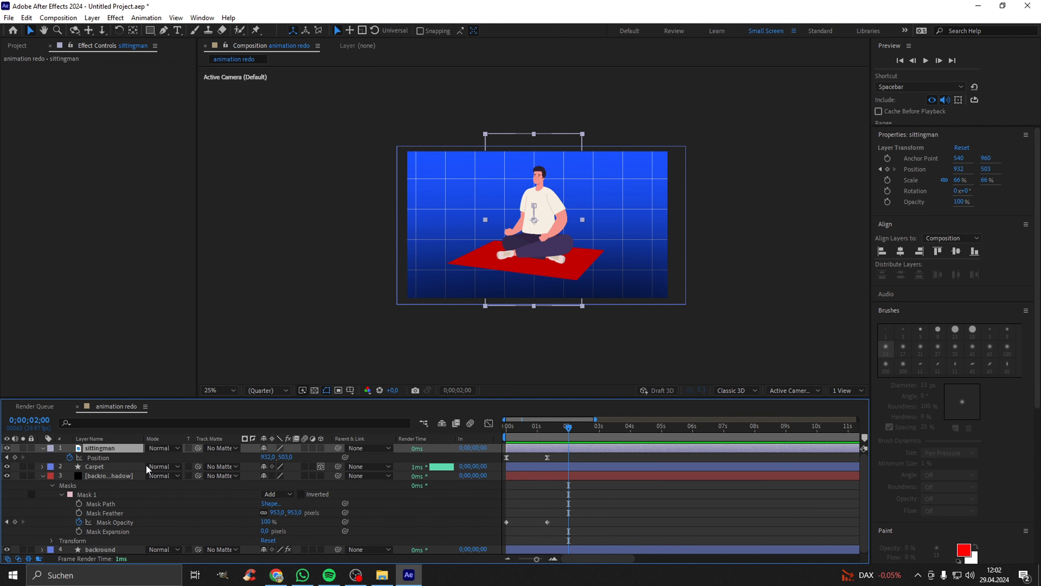
pyautogui.moveTo(565, 512); pyautogui.dragTo(489, 536)
pyautogui.click(488, 423)
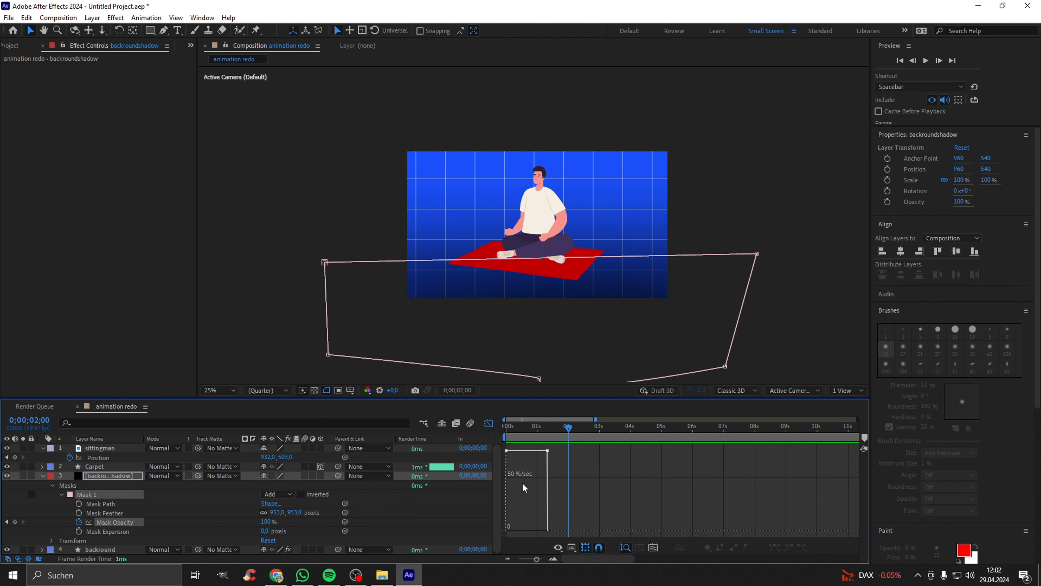
pyautogui.press('F9')
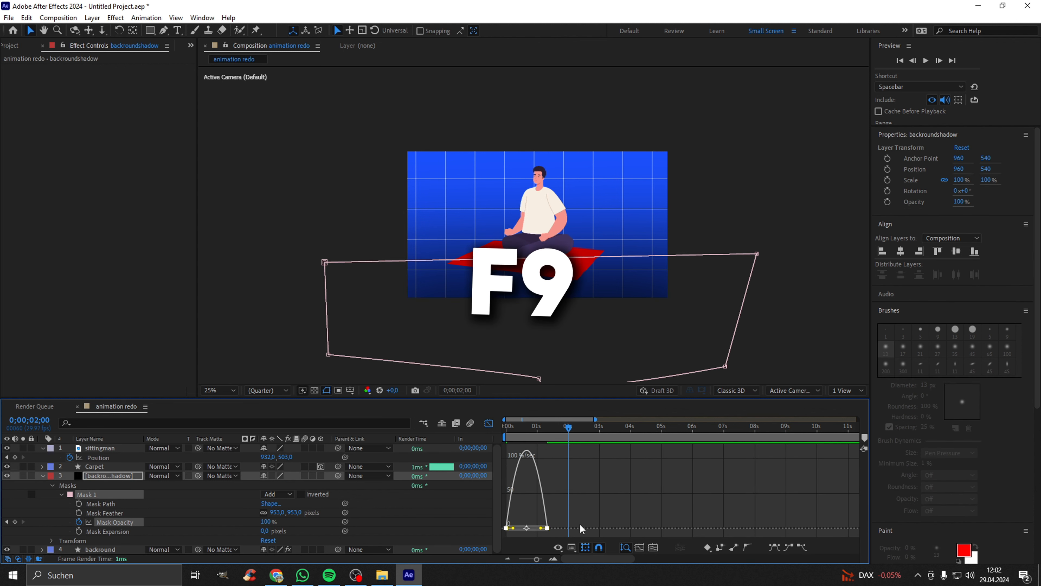
pyautogui.moveTo(517, 529); pyautogui.dragTo(537, 530)
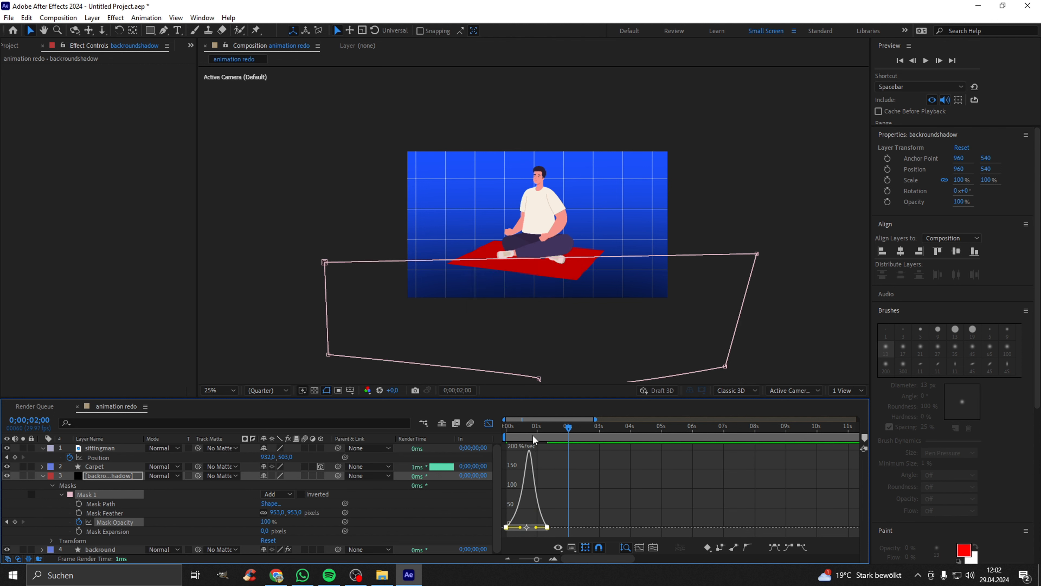
# - Leave the speed graph, preview the fade from the start and move the end Mask Opacity keyframe earlier to about 1 second
pyautogui.press('Home')
pyautogui.click(489, 426)
pyautogui.press('space')
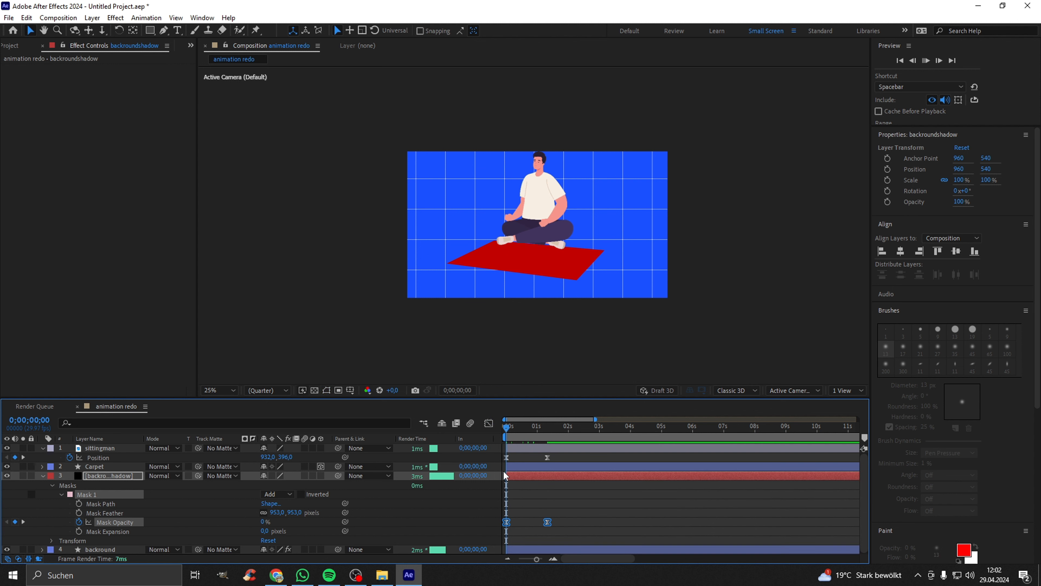
pyautogui.click(548, 522)
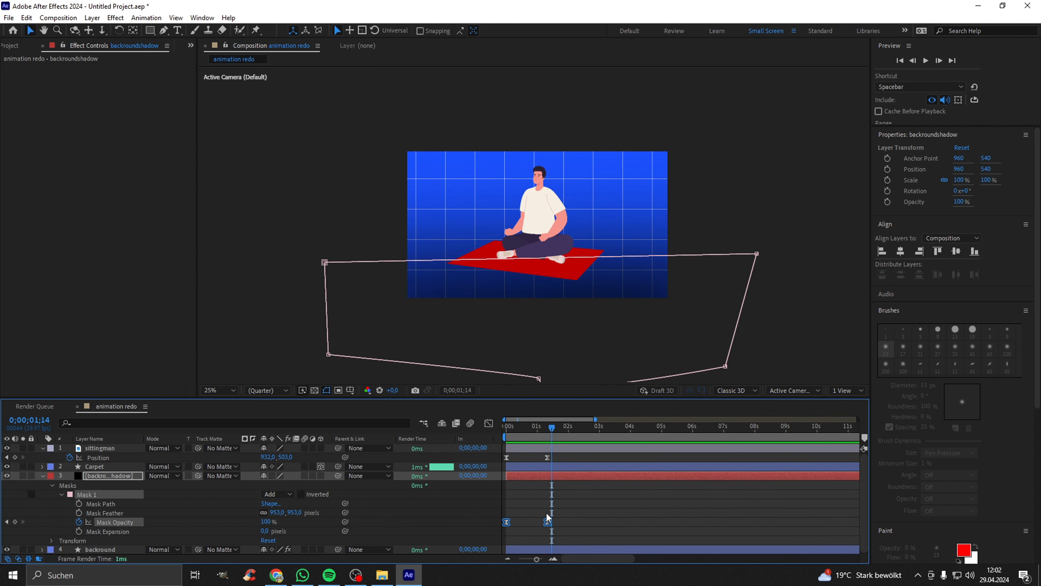
pyautogui.moveTo(548, 522); pyautogui.dragTo(540, 522)
pyautogui.press('space')
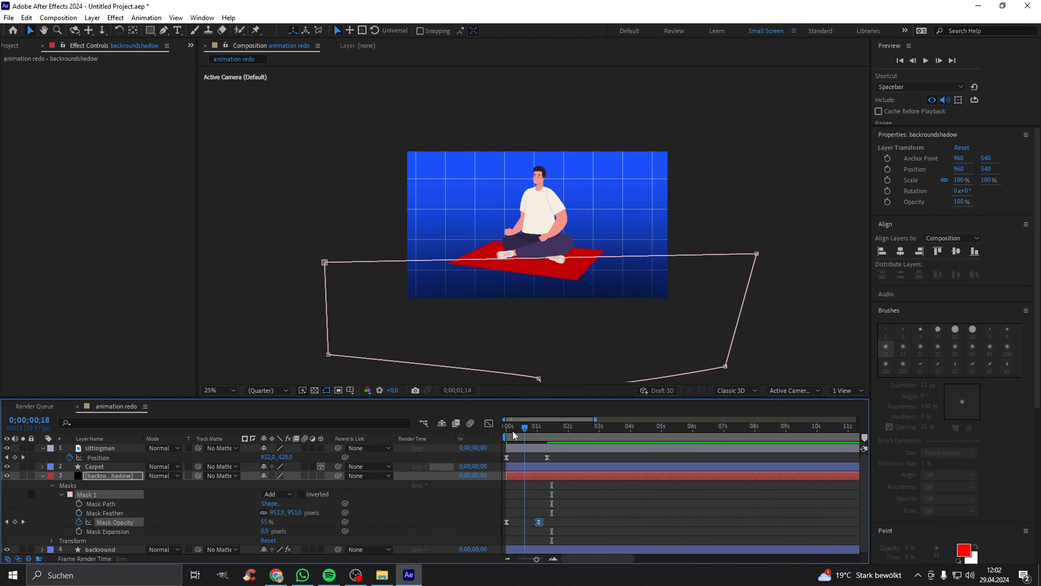
# - Try the end Mask Opacity keyframe at about 1.7 seconds and at about 1.4 seconds, previewing the fade from the start
pyautogui.press('space')
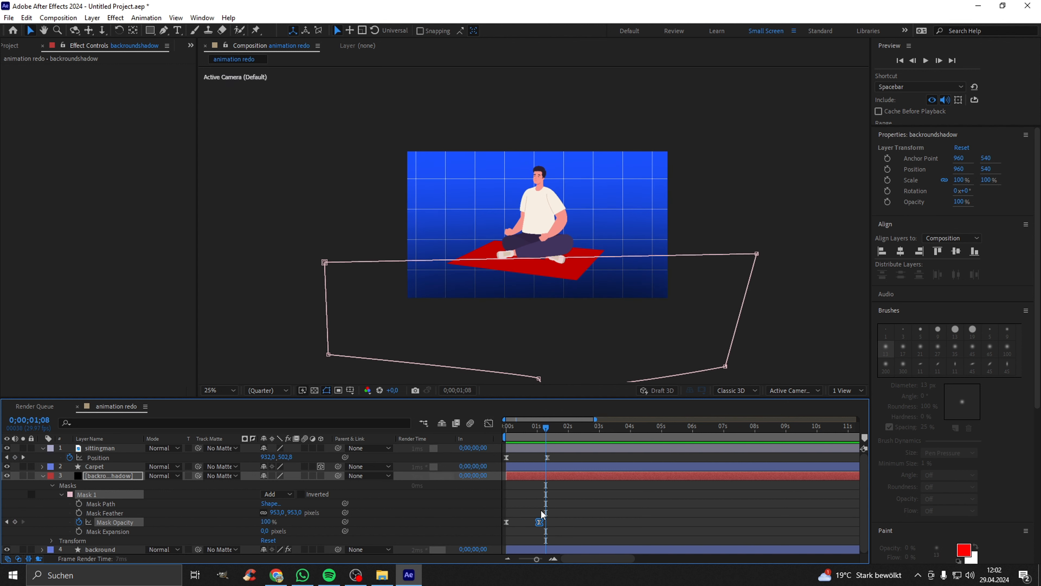
pyautogui.moveTo(539, 522); pyautogui.dragTo(560, 522)
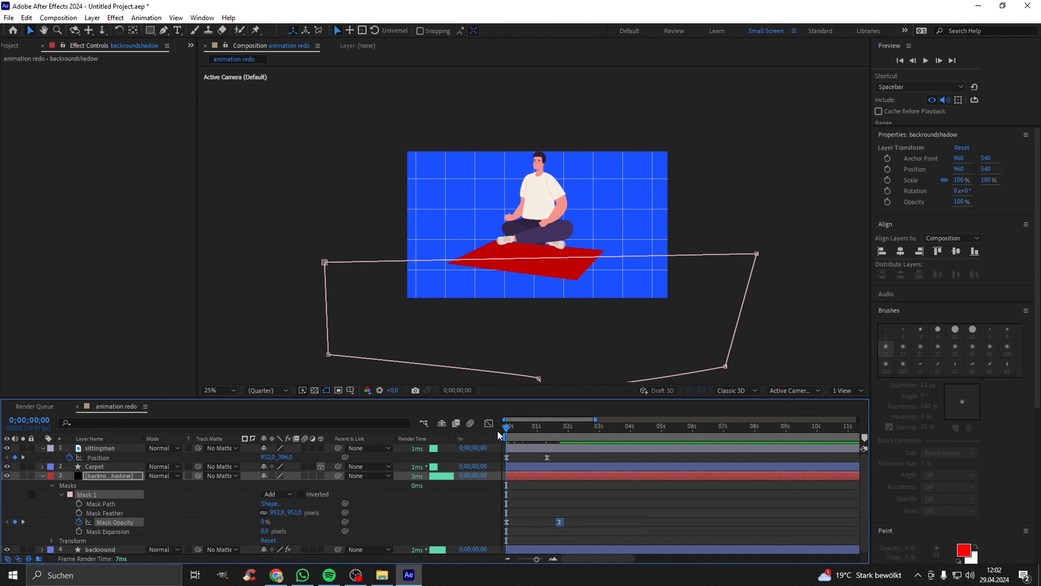
pyautogui.press('space')
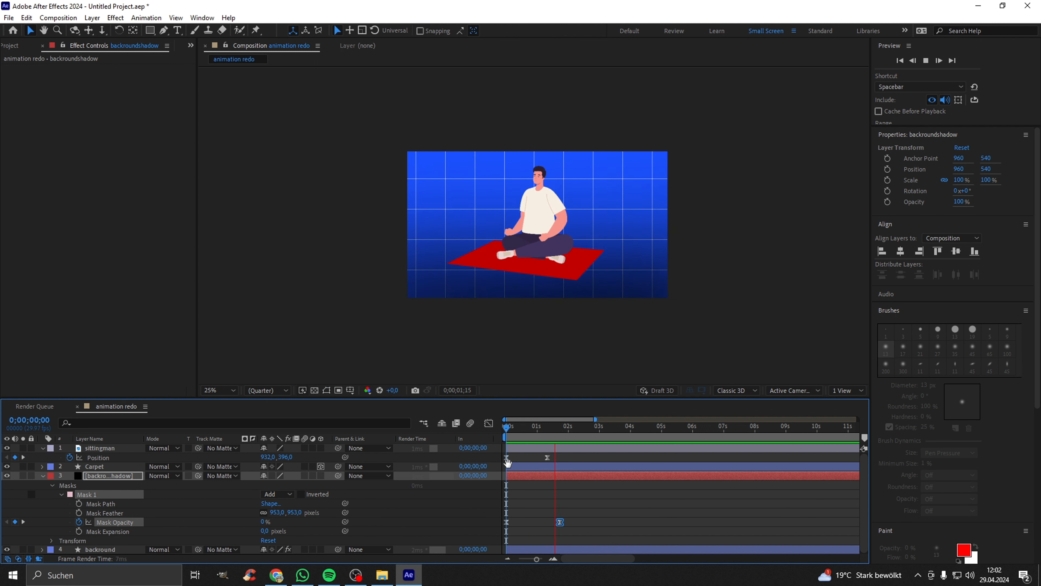
pyautogui.press('space')
pyautogui.moveTo(560, 522); pyautogui.dragTo(551, 522)
pyautogui.moveTo(521, 432); pyautogui.dragTo(499, 434)
pyautogui.press('space')
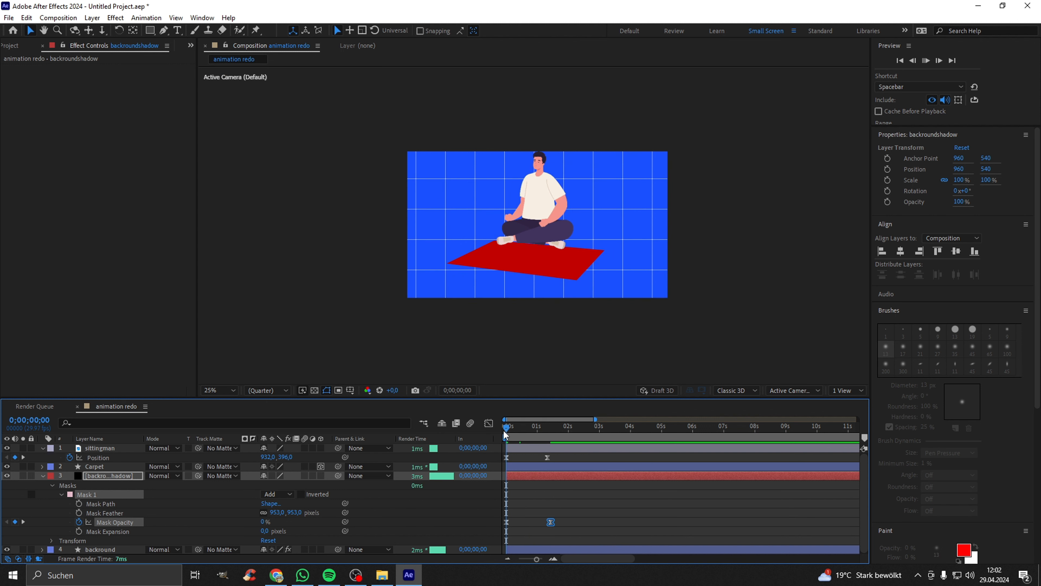
pyautogui.press('space')
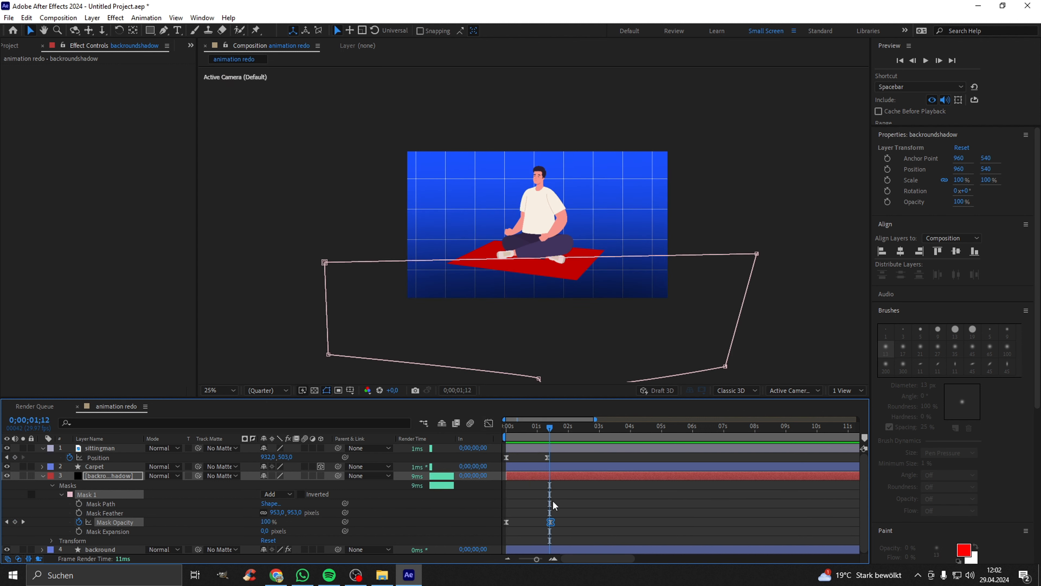
# - Move the end Mask Opacity keyframe earlier to about 1.1 seconds and preview the shadow fade from the start
pyautogui.moveTo(550, 521); pyautogui.dragTo(542, 521)
pyautogui.moveTo(529, 424); pyautogui.dragTo(489, 431)
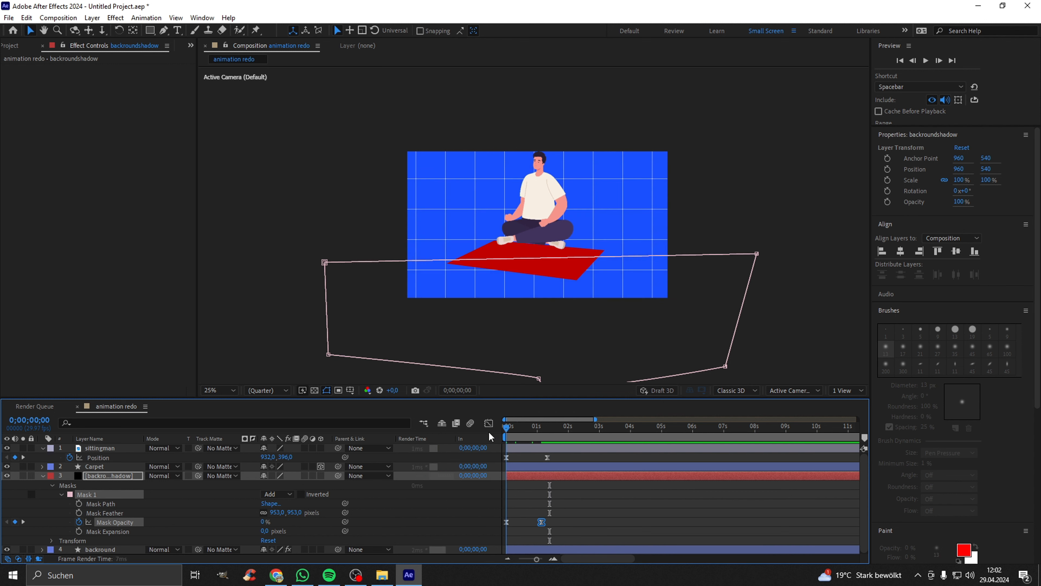
pyautogui.press('space')
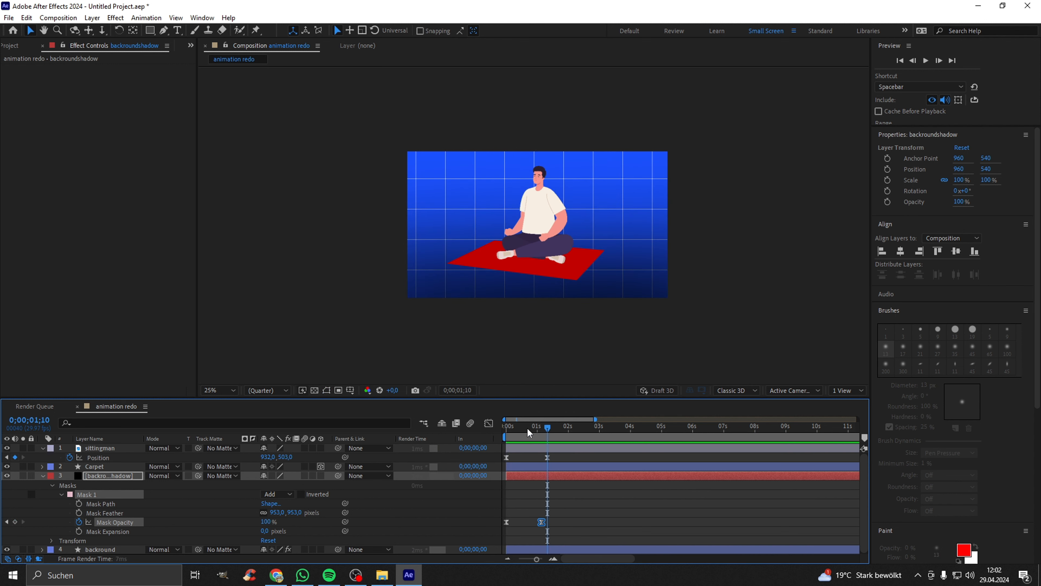
pyautogui.press('space')
pyautogui.press('space')
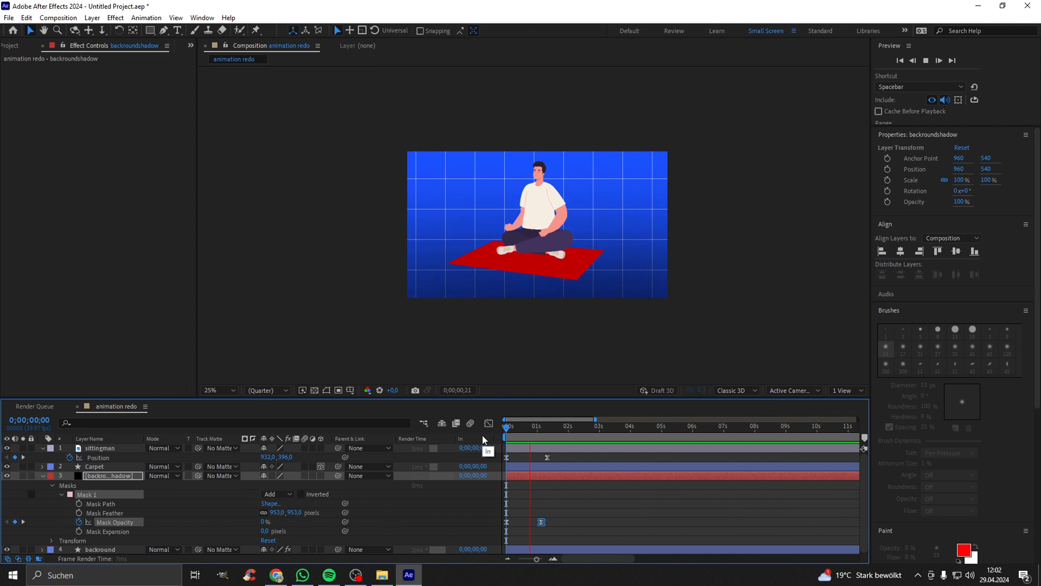
pyautogui.press('space')
pyautogui.press('space')
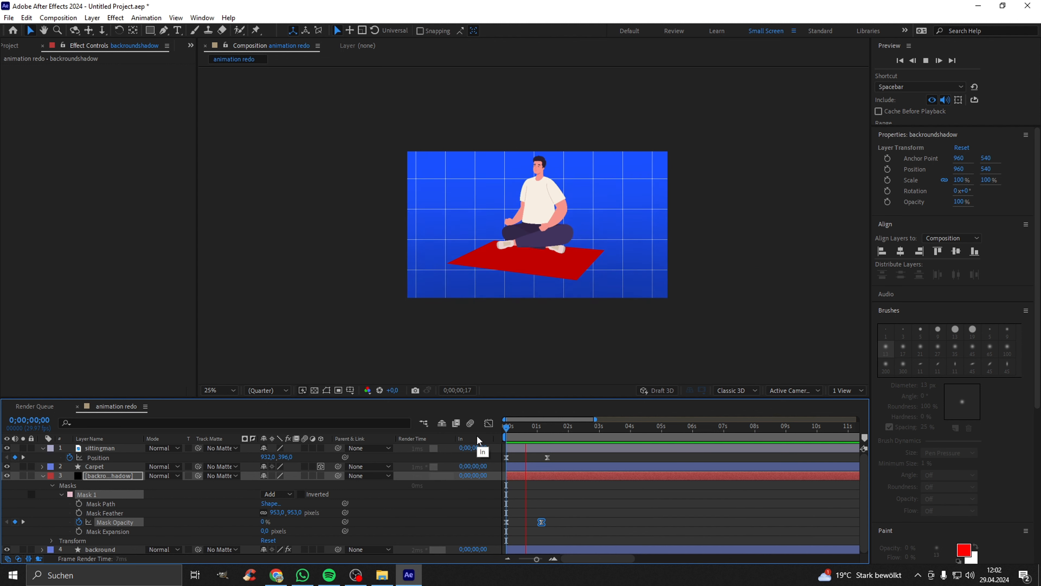
pyautogui.press('space')
# - Examine the sitting man up close at 0;00;01;13 and his head and upper body at the first frame
pyautogui.press('.')
pyautogui.press('.')
pyautogui.scroll(2, 584, 264)
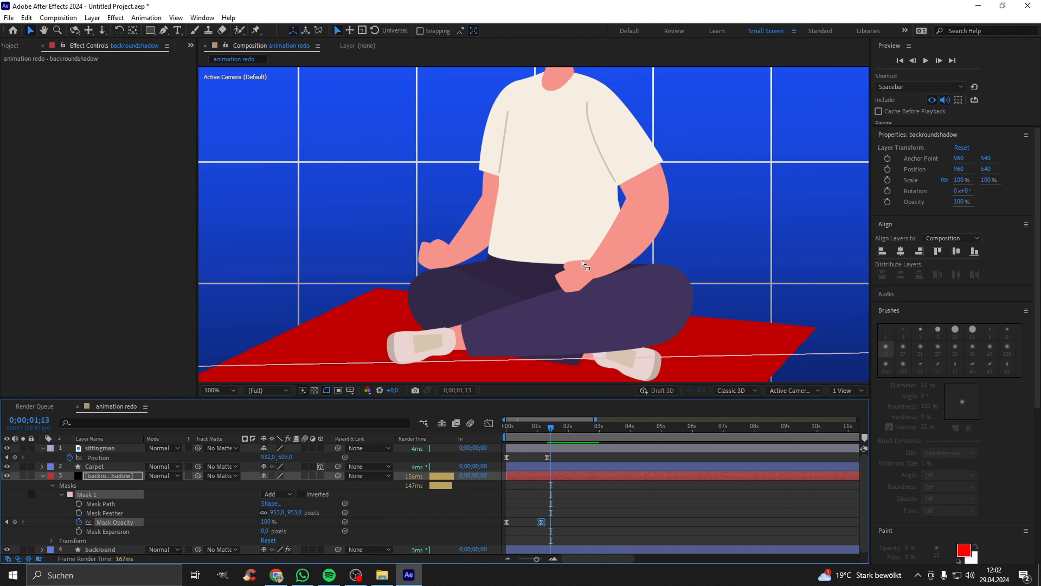
pyautogui.scroll(-3, 587, 263)
pyautogui.scroll(1, 623, 229)
pyautogui.moveTo(542, 292); pyautogui.dragTo(540, 304)
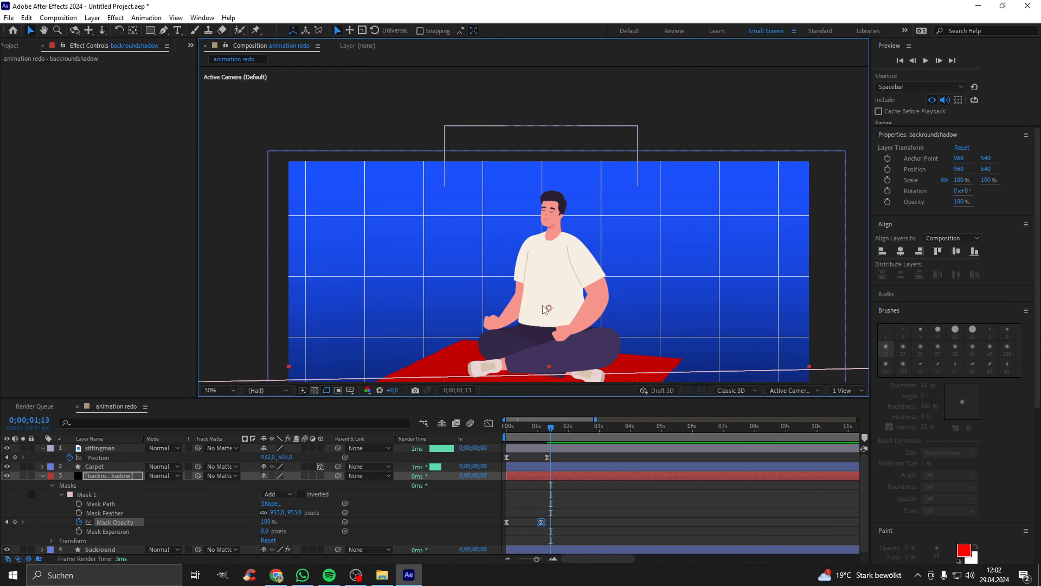
pyautogui.moveTo(529, 427); pyautogui.dragTo(483, 415)
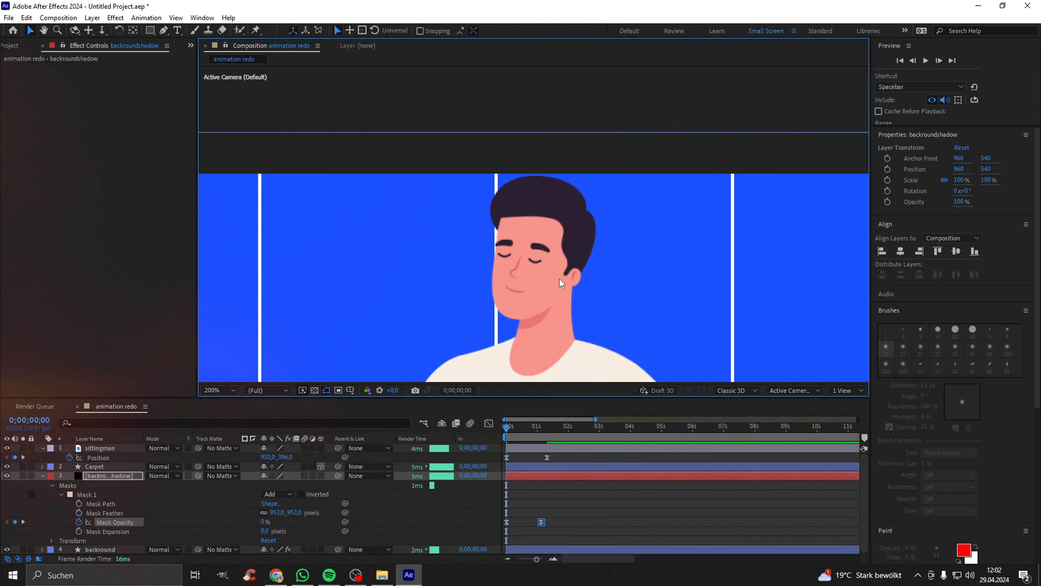
pyautogui.scroll(-4, 560, 283)
pyautogui.scroll(2, 540, 264)
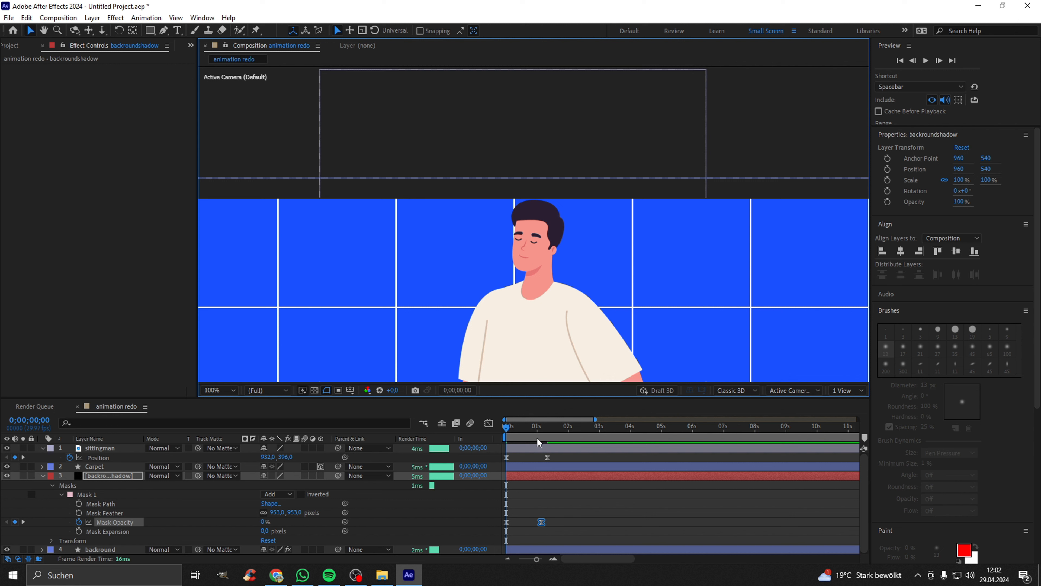
# - Collapse the backroundshadow layer, select sittingman and place a Puppet Position pin on the man's forehead
pyautogui.click(43, 475)
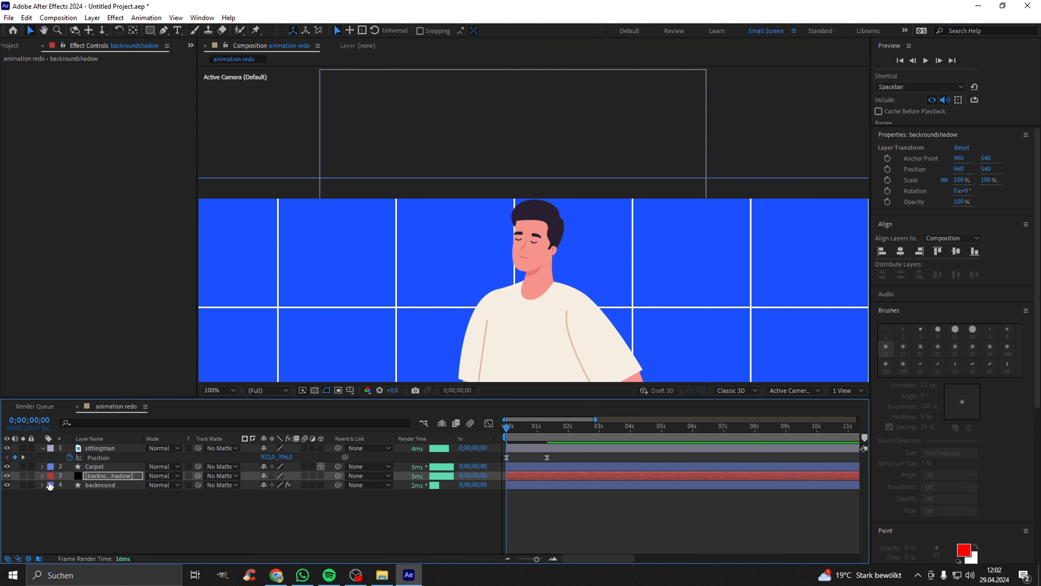
pyautogui.click(66, 505)
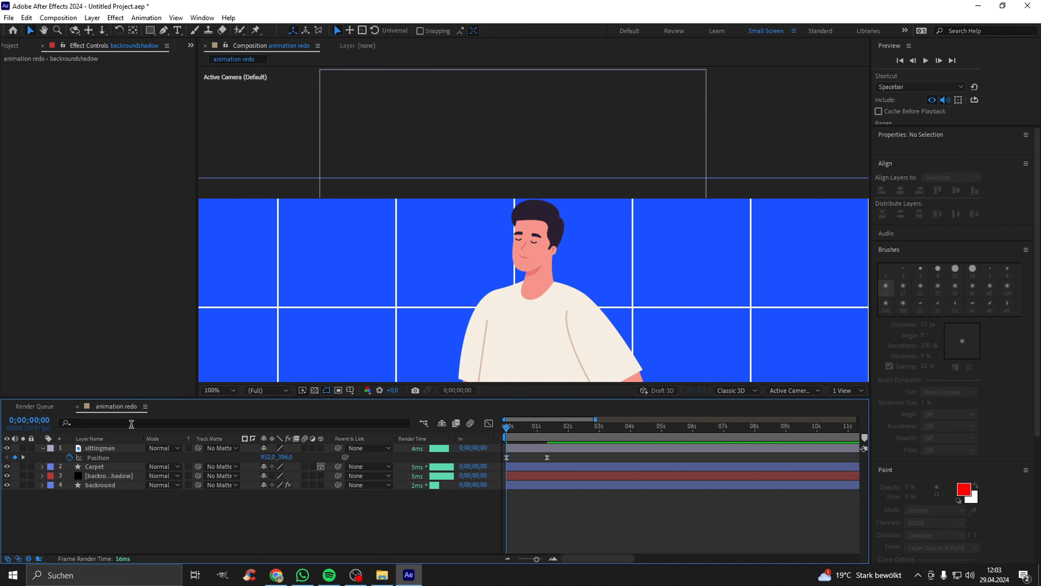
pyautogui.click(593, 227)
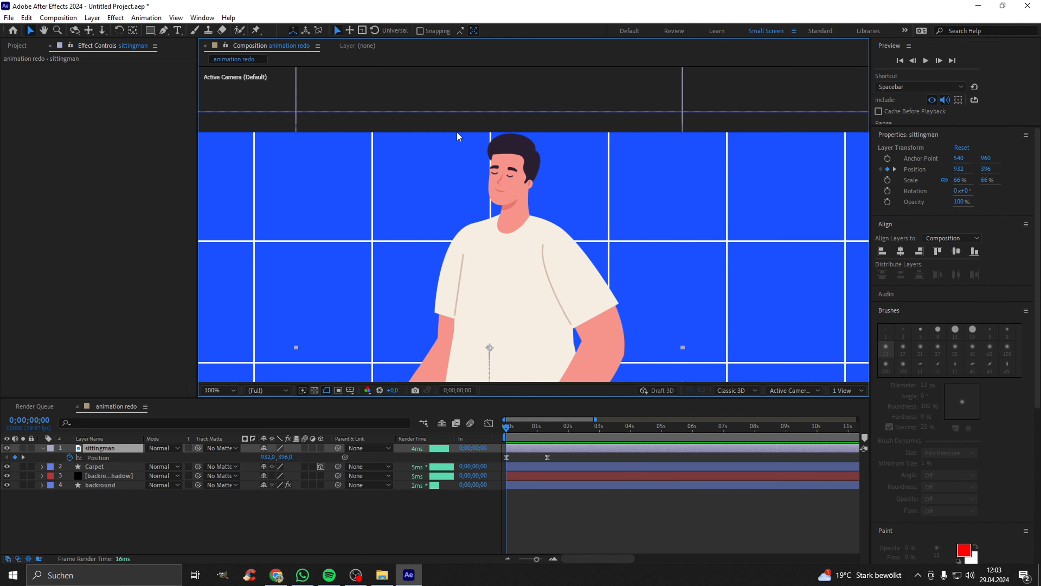
pyautogui.click(257, 30)
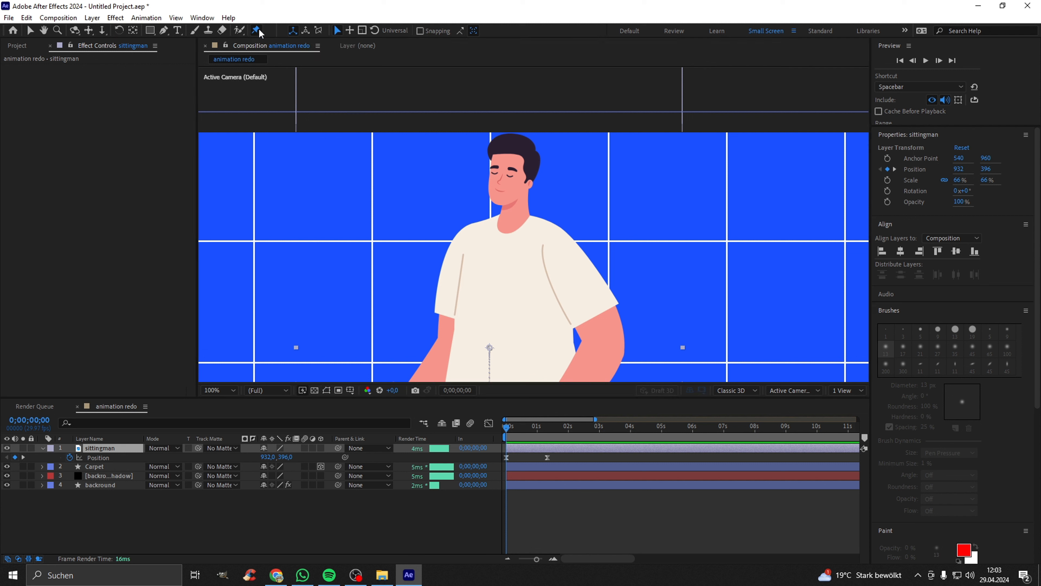
pyautogui.scroll(3, 512, 157)
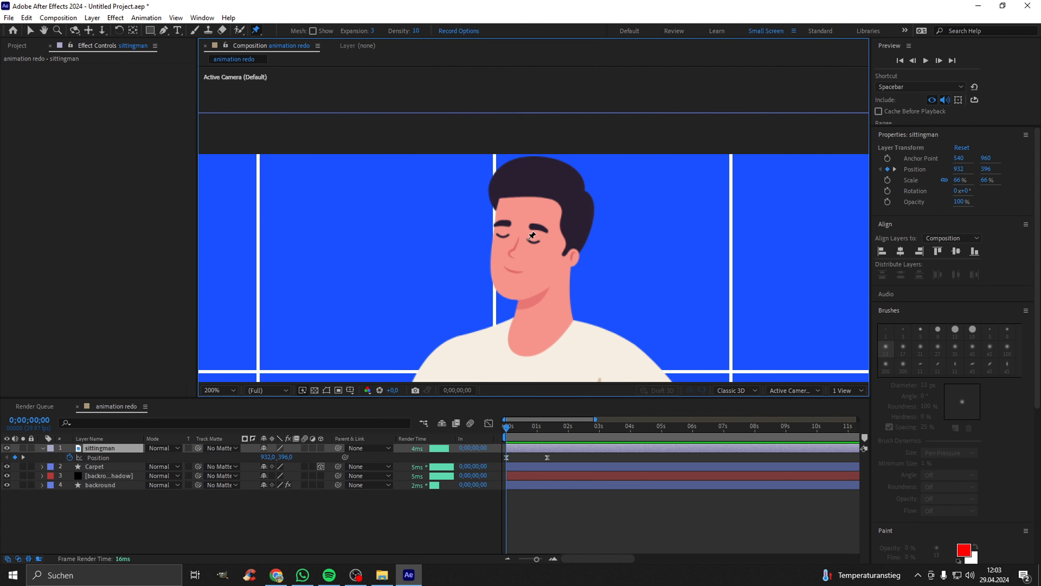
pyautogui.click(544, 208)
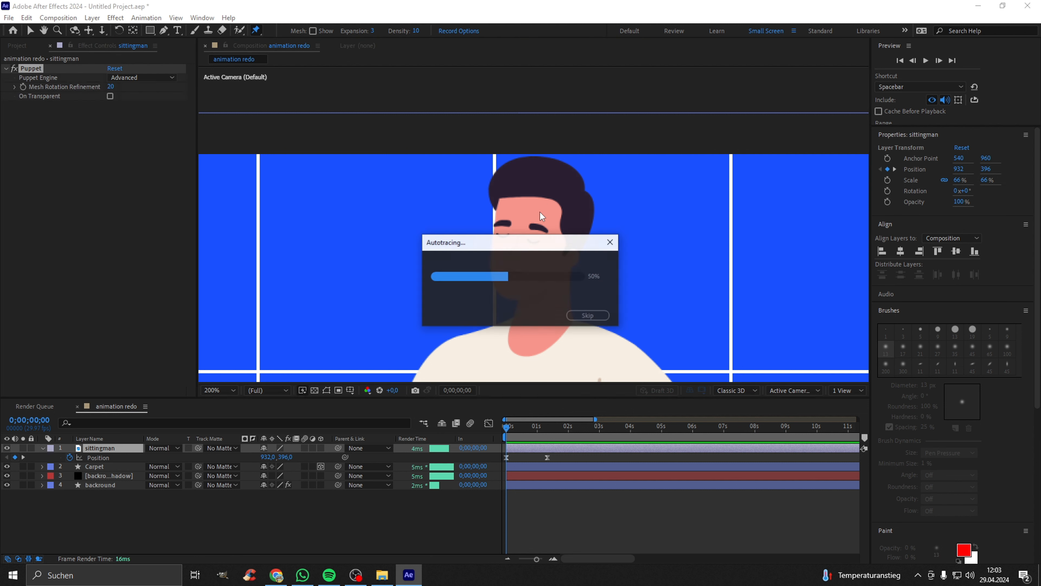
# - Try pulling the forehead pin sideways to test the deformation, and undo the move
pyautogui.press('h')
pyautogui.moveTo(534, 242); pyautogui.dragTo(550, 153)
pyautogui.hotkey('ctrl', 'p')
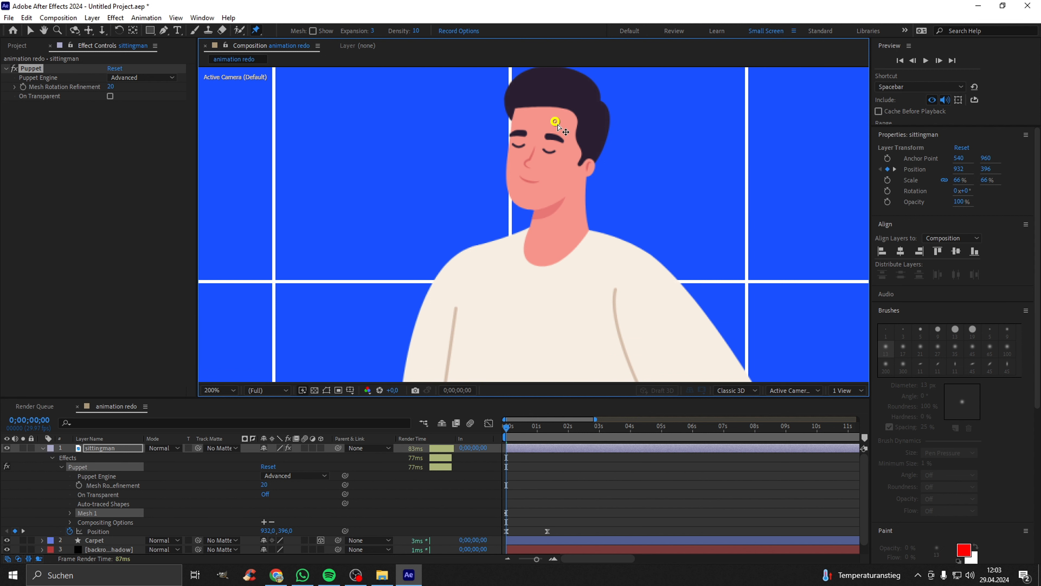
pyautogui.moveTo(560, 122); pyautogui.dragTo(532, 130)
pyautogui.scroll(-4, 509, 205)
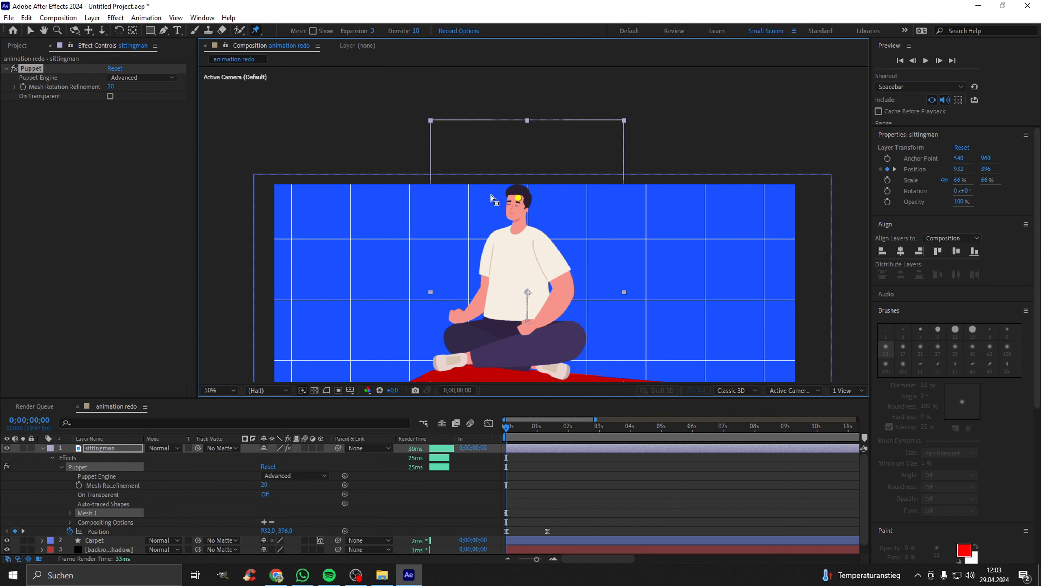
pyautogui.scroll(4, 517, 203)
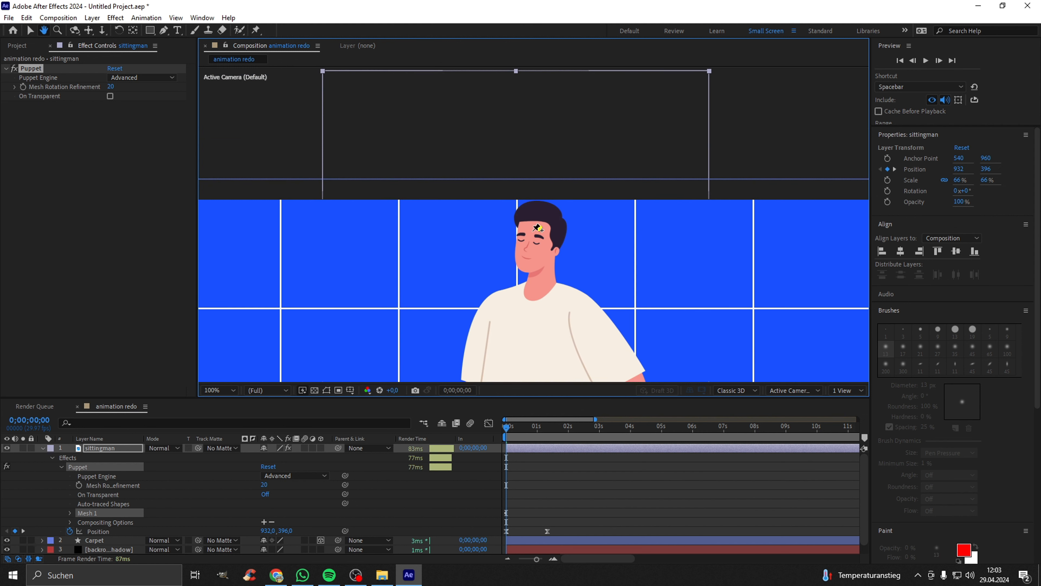
pyautogui.scroll(-3, 541, 202)
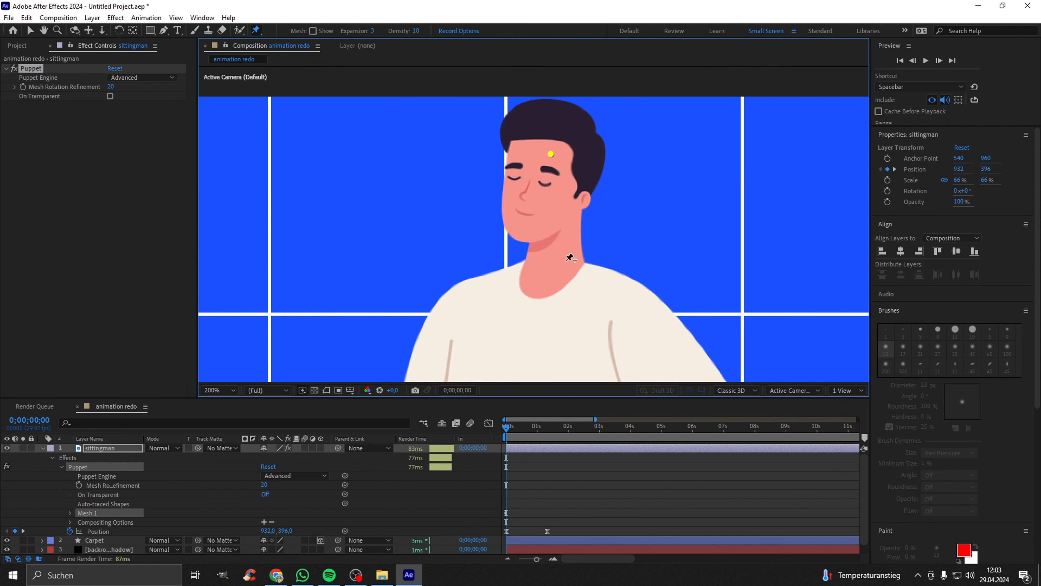
# - Add puppet pins on both shoulders and at the base of the neck, testing the head bend with the forehead pin
pyautogui.click(470, 293)
pyautogui.click(633, 301)
pyautogui.press(',')
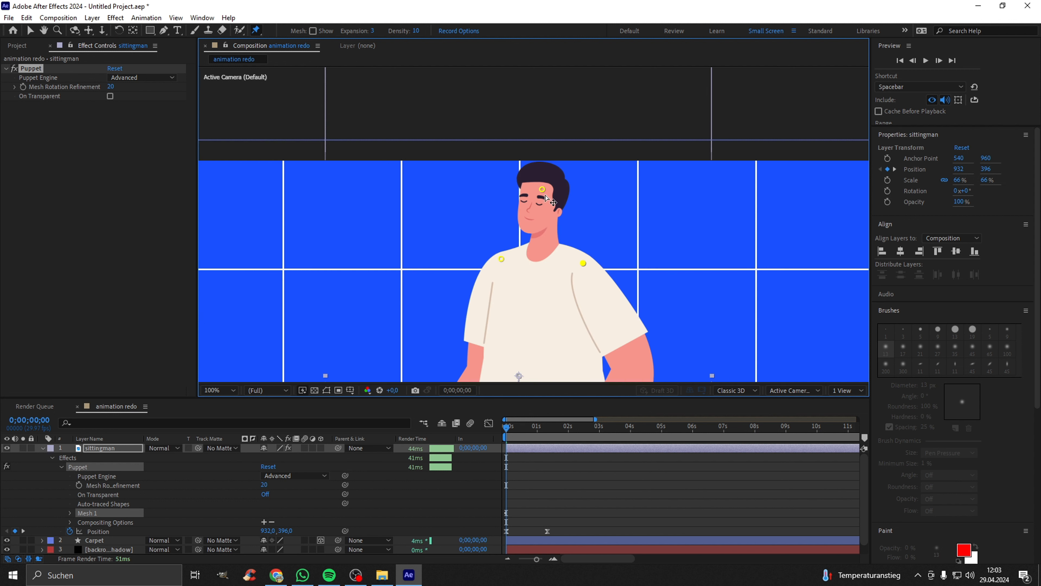
pyautogui.moveTo(530, 194)
pyautogui.mouseDown()
pyautogui.moveTo(512, 197)
pyautogui.moveTo(557, 200)
pyautogui.moveTo(602, 185)
pyautogui.moveTo(360, 189)
pyautogui.moveTo(267, 176)
pyautogui.moveTo(539, 209)
pyautogui.moveTo(529, 203)
pyautogui.moveTo(542, 191)
pyautogui.moveTo(524, 189)
pyautogui.mouseUp()
pyautogui.click(541, 259)
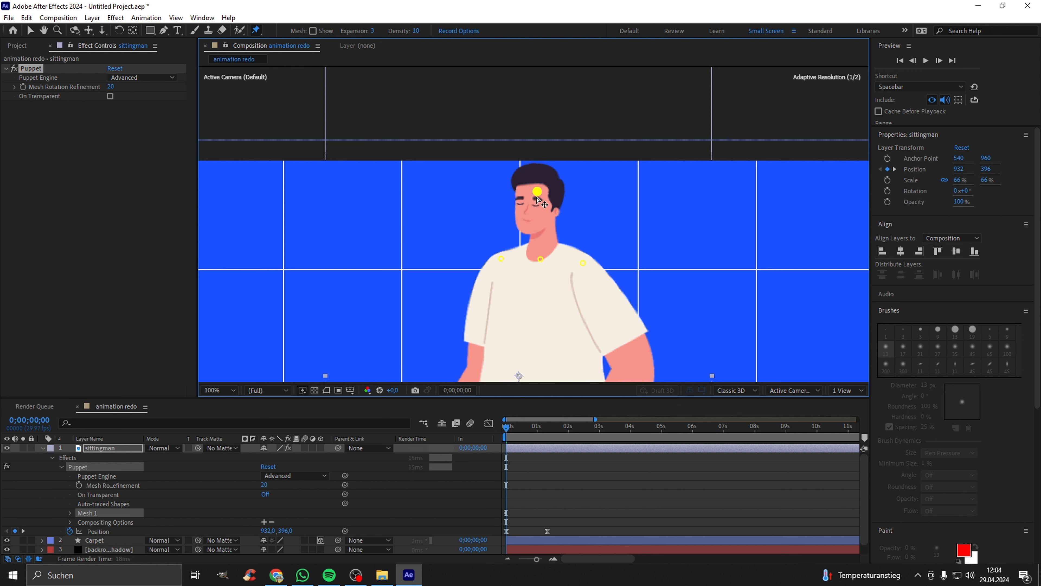
pyautogui.moveTo(543, 196)
pyautogui.mouseDown()
pyautogui.moveTo(560, 202)
pyautogui.moveTo(543, 196)
pyautogui.mouseUp()
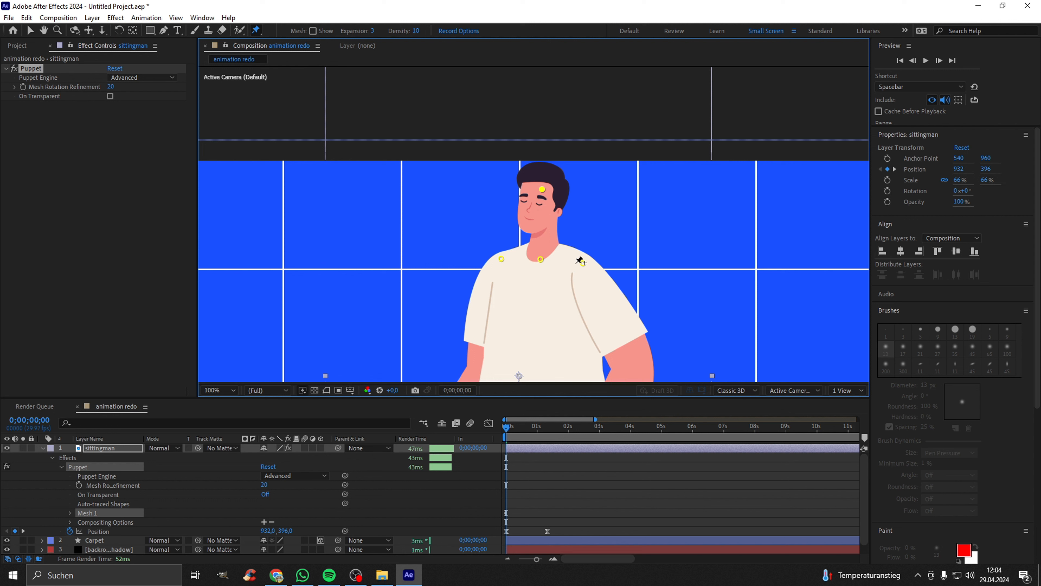
pyautogui.press(',')
pyautogui.press(',')
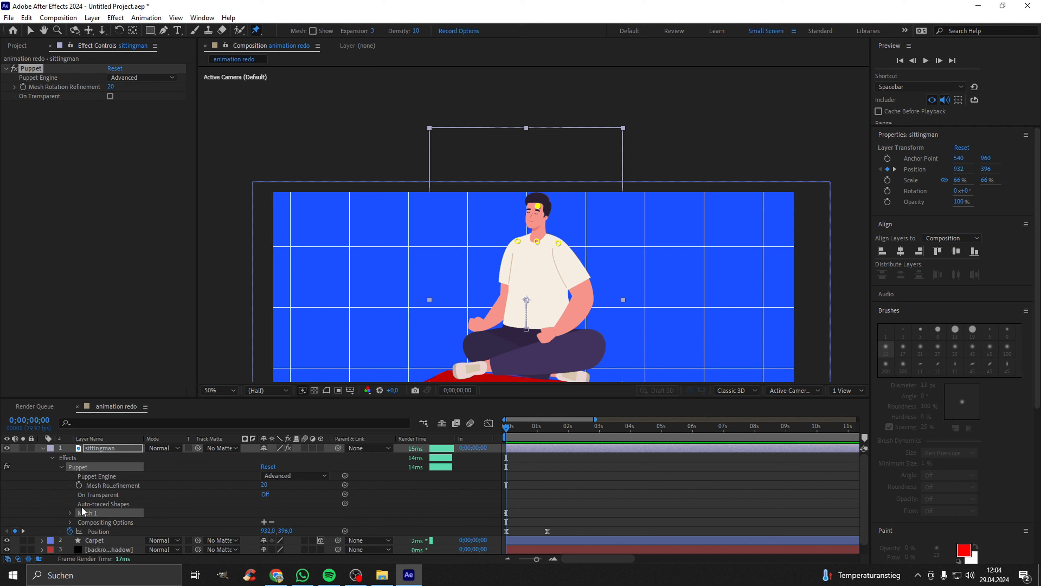
# - Expand sittingman's Puppet effect through Mesh 1 and Deform to reveal the Position property of Puppet Pin 1
pyautogui.click(43, 447)
pyautogui.click(43, 447)
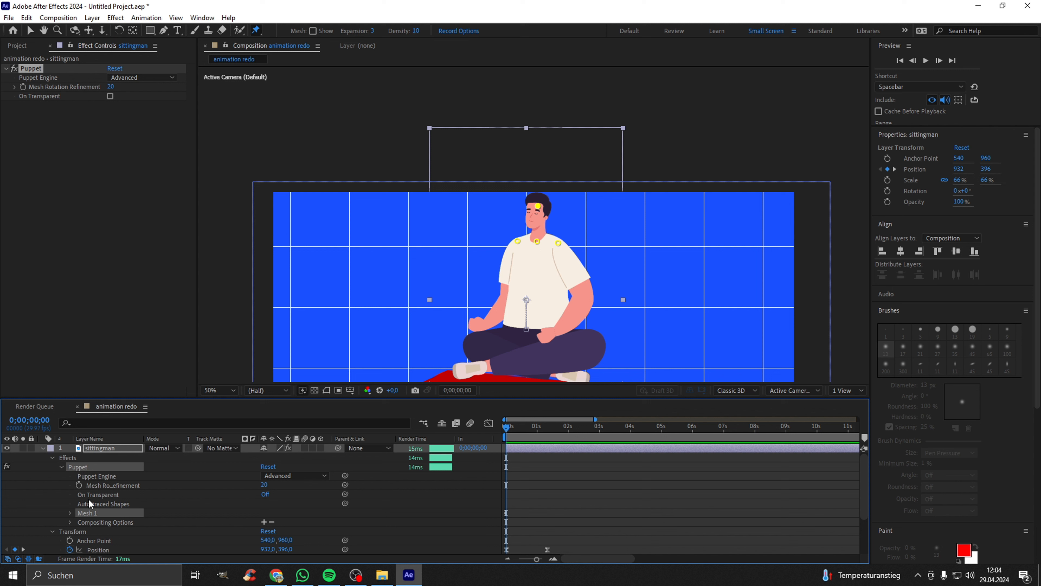
pyautogui.click(70, 513)
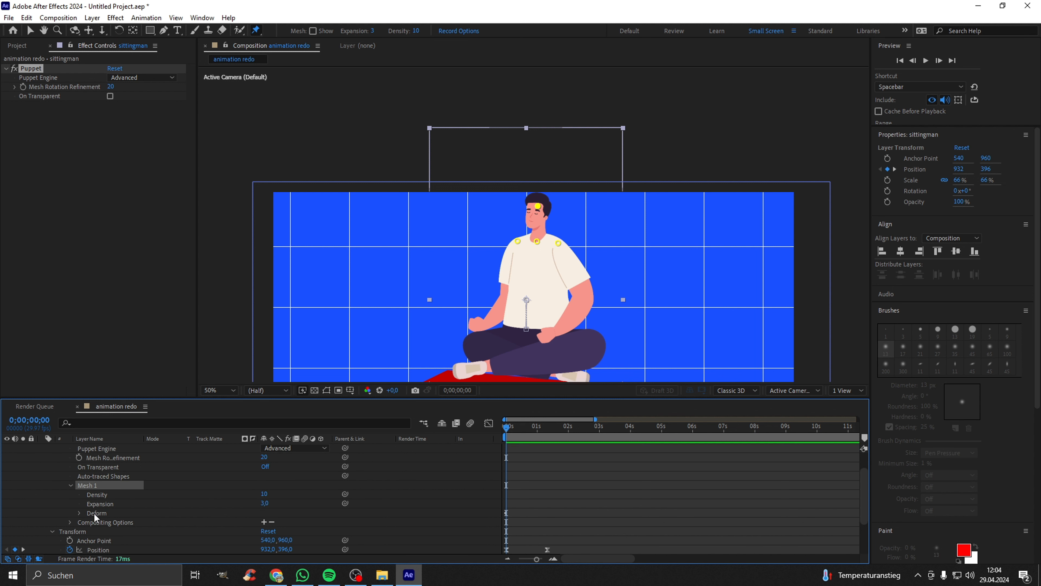
pyautogui.click(79, 513)
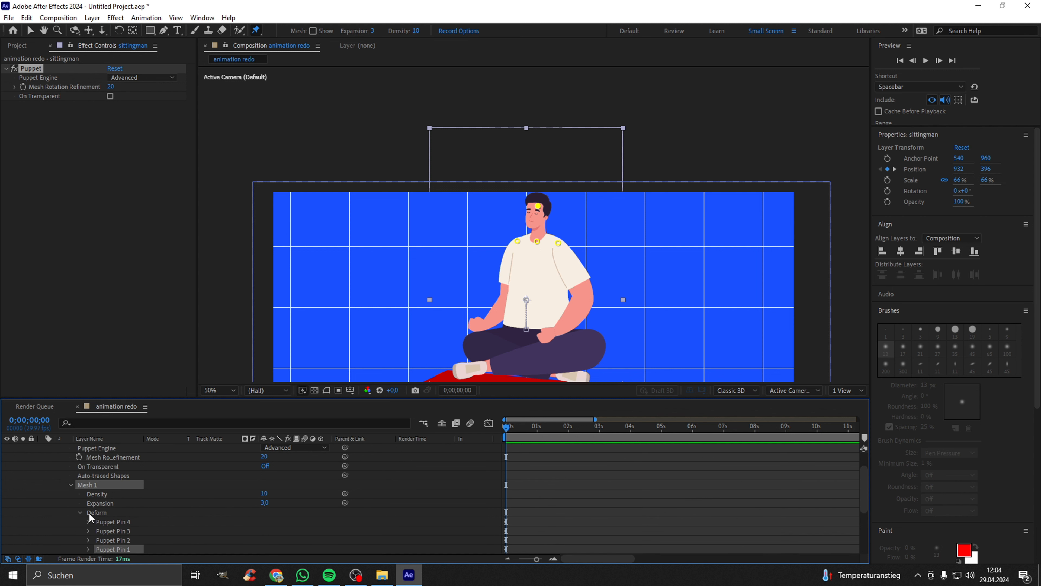
pyautogui.press('.')
pyautogui.press('.')
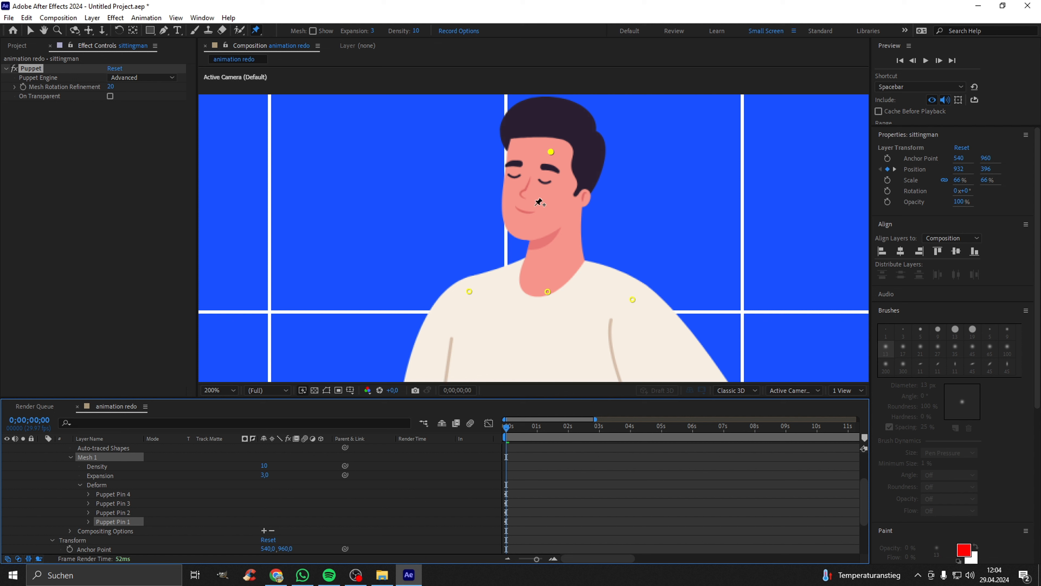
pyautogui.click(88, 521)
pyautogui.scroll(-3, 360, 484)
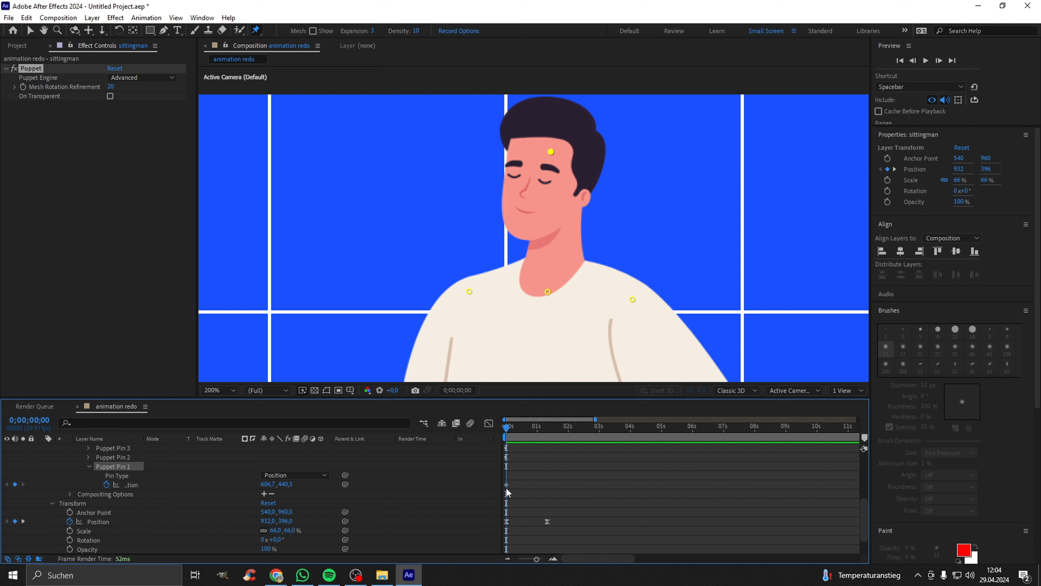
# - Shift Puppet Pin 1's first Position keyframe to 0;00;00;01, and at 0;00;00;27 tilt the head by moving the pin to about 566.5, 447.9
pyautogui.click(506, 485)
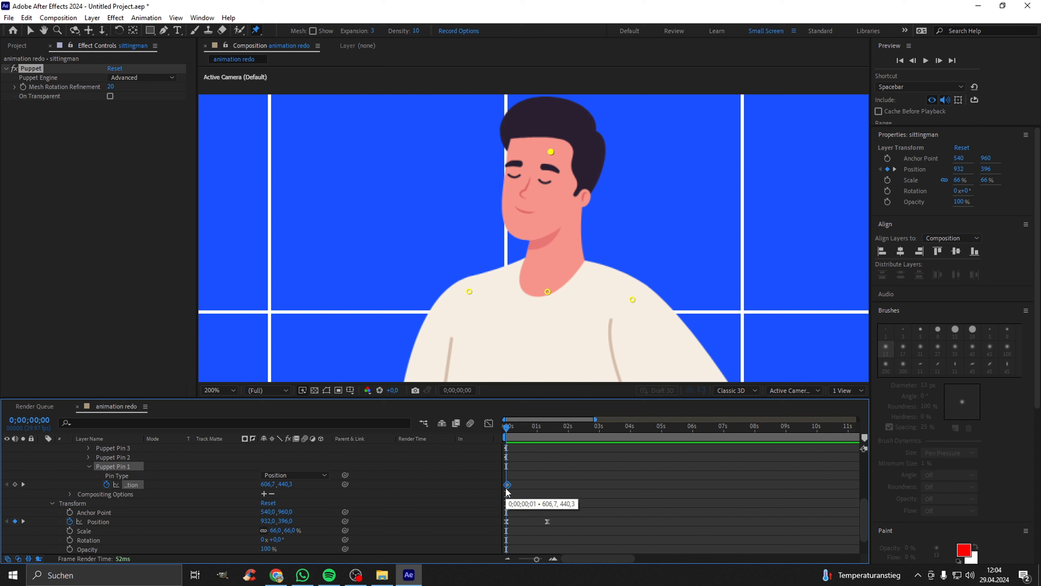
pyautogui.moveTo(514, 438); pyautogui.dragTo(537, 444)
pyautogui.moveTo(550, 251); pyautogui.dragTo(523, 259)
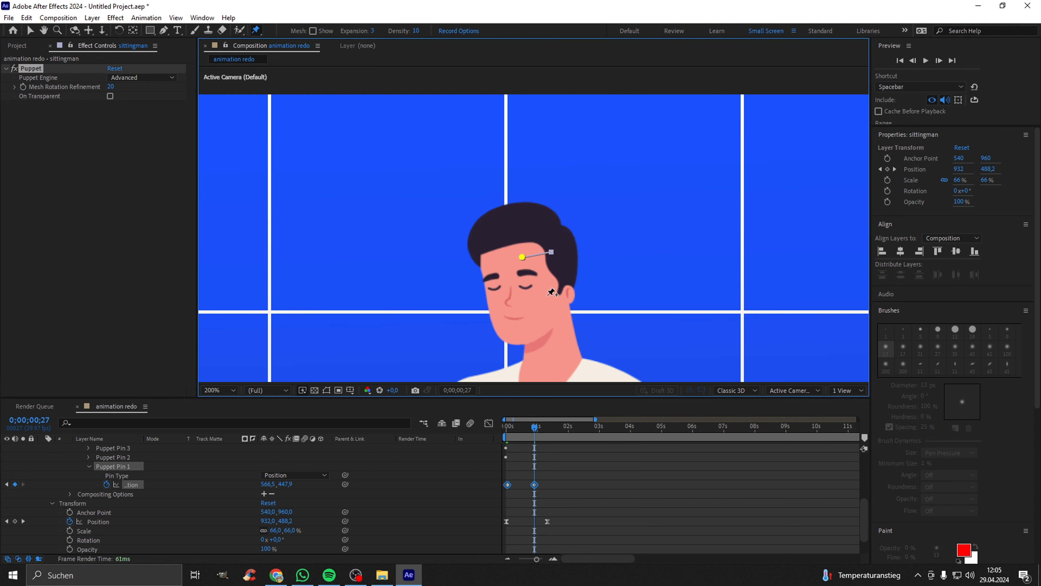
pyautogui.scroll(-5, 531, 328)
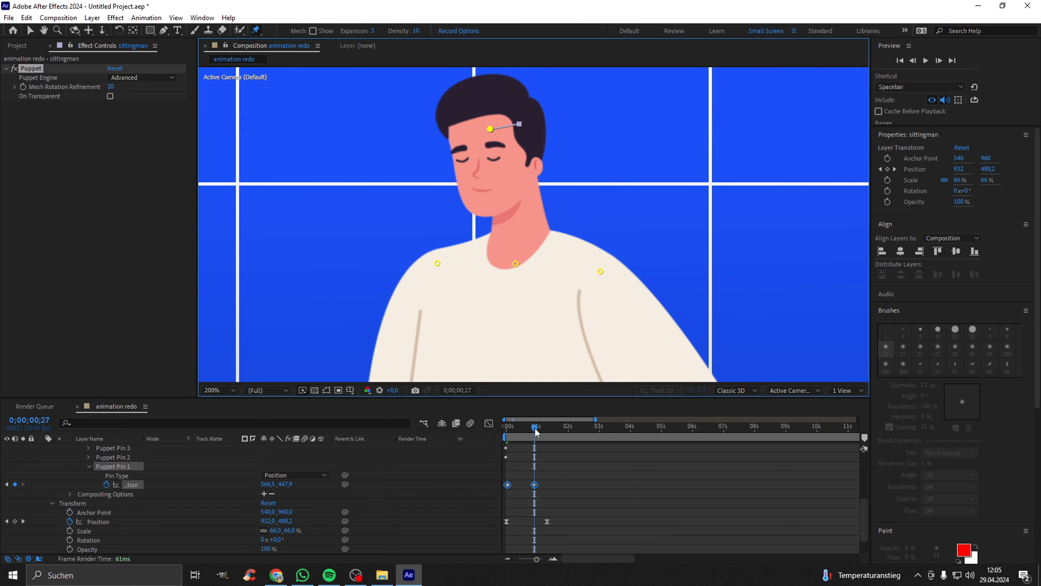
# - At 0;00;01;28, tilt the head the opposite way by moving the forehead puppet pin to about 643.0, 446.4
pyautogui.moveTo(536, 431); pyautogui.dragTo(568, 427)
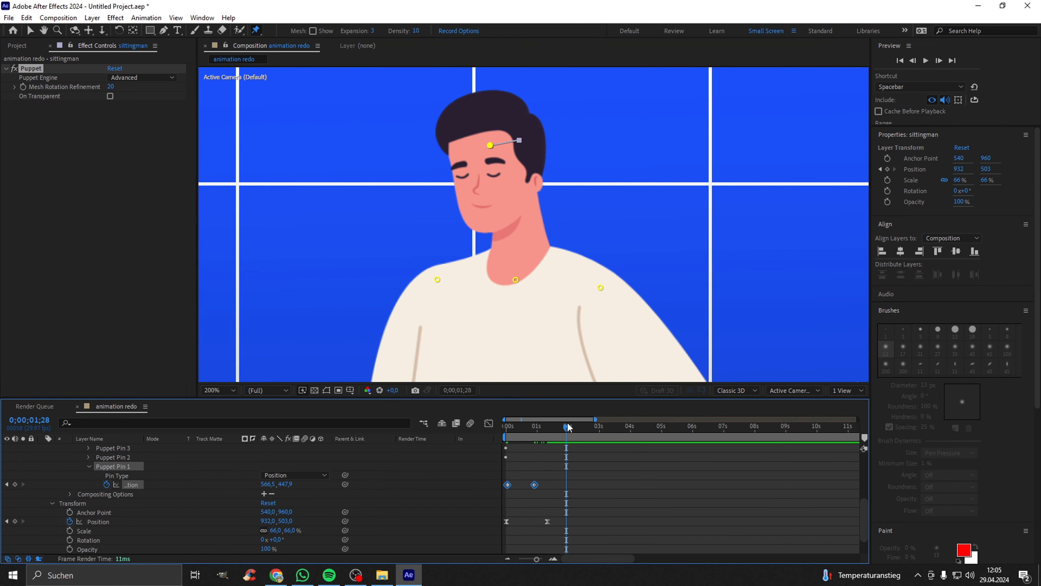
pyautogui.moveTo(490, 145); pyautogui.dragTo(547, 145)
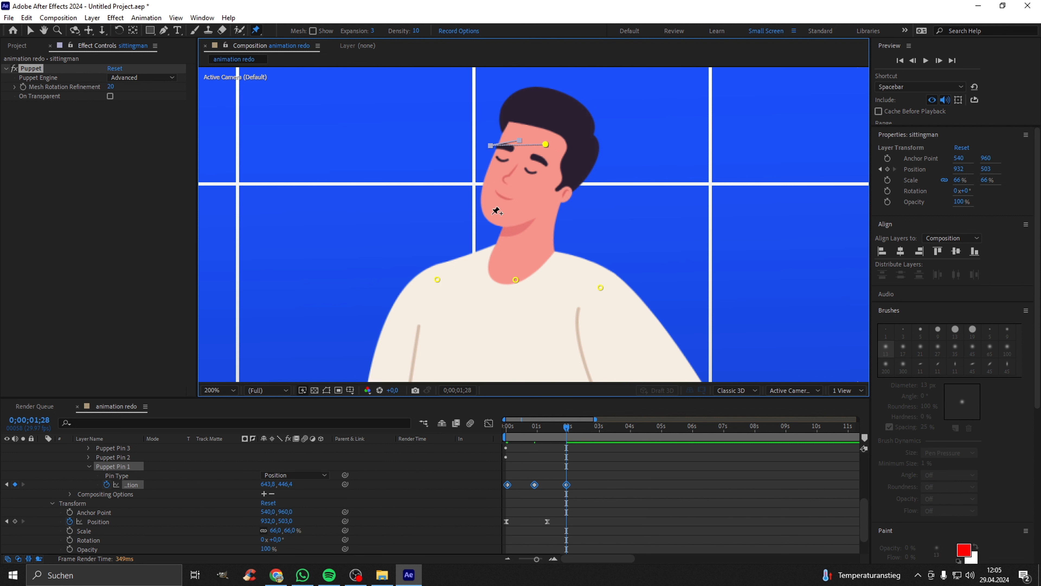
# - Save the project under the file name redo.aep
pyautogui.hotkey('ctrl', 's')
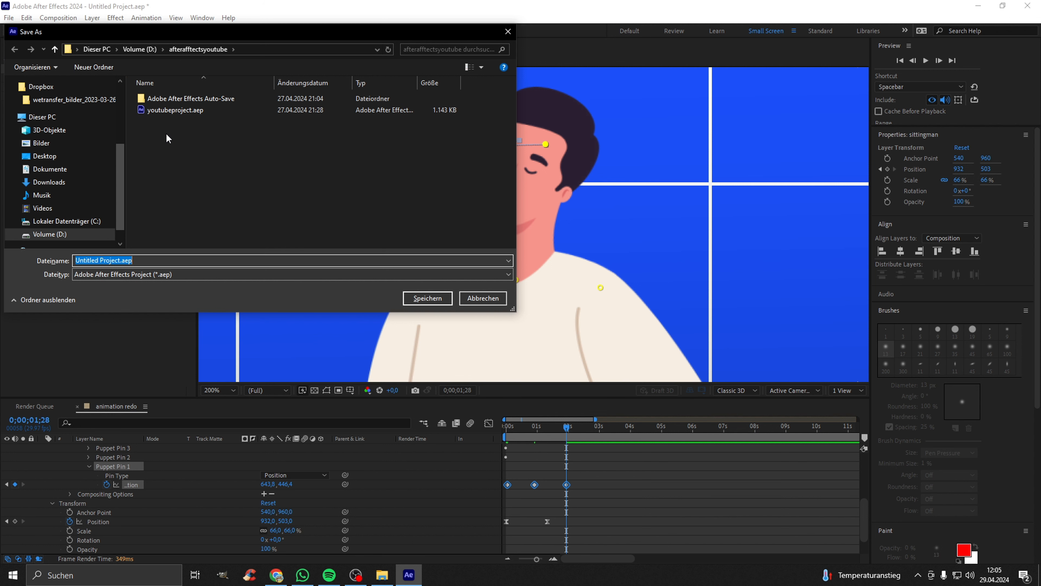
pyautogui.press('Home')
pyautogui.hotkey('shift', 'Right')
pyautogui.hotkey('shift', 'Right')
pyautogui.hotkey('shift', 'Right')
pyautogui.write('redo')
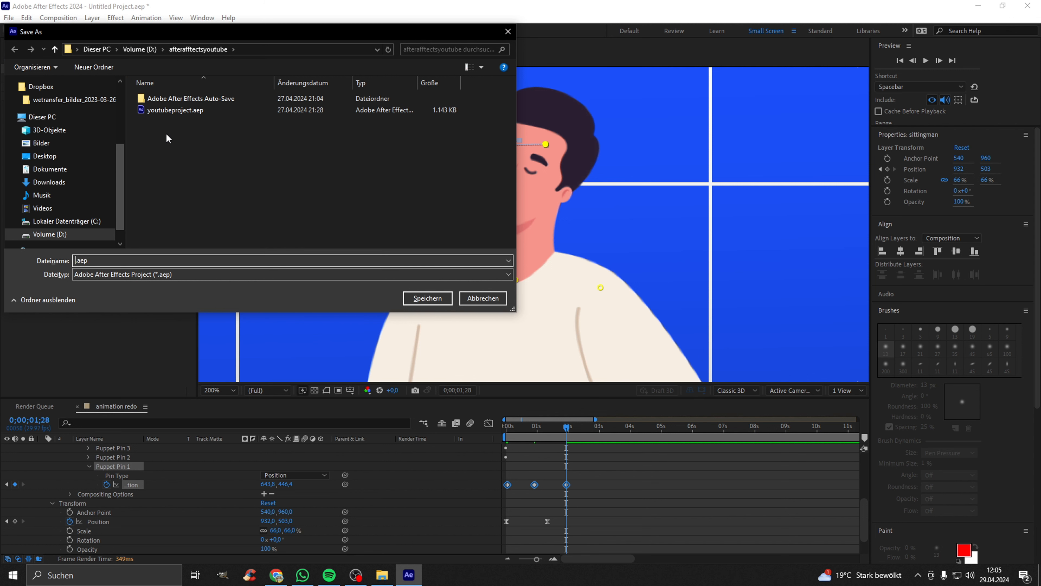
pyautogui.press('Return')
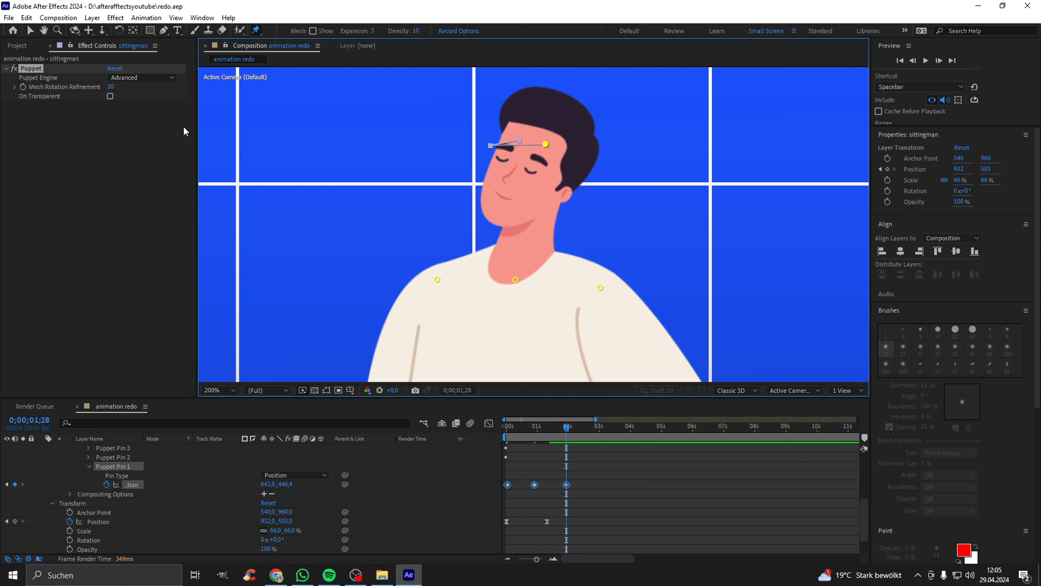
# - Undo the last forehead pin move and, at 0;00;01;28, reposition the pin to about 646.1, 457.7
pyautogui.press('pagedown')
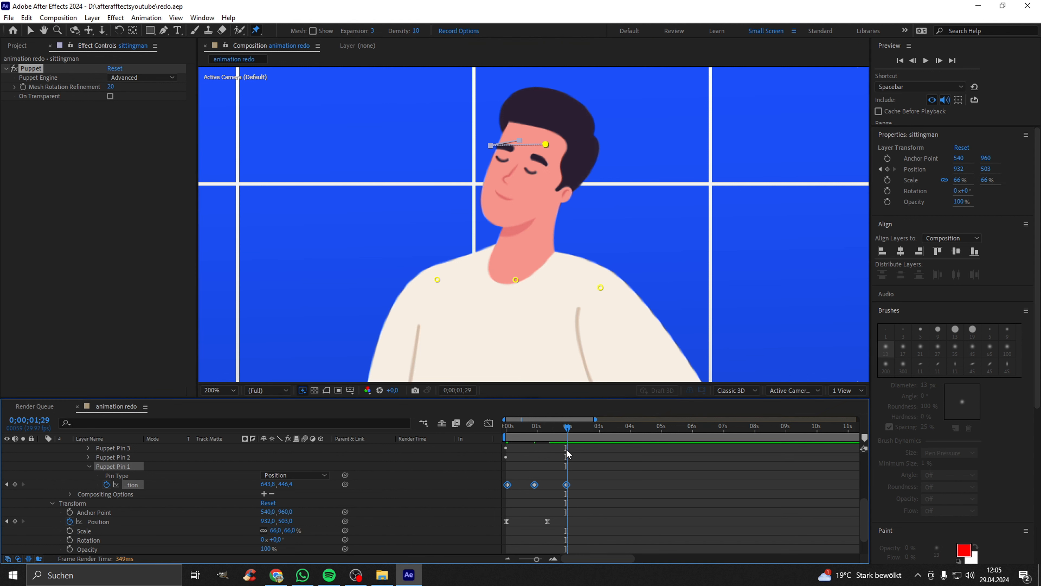
pyautogui.hotkey('ctrl', 'z')
pyautogui.press('pageup')
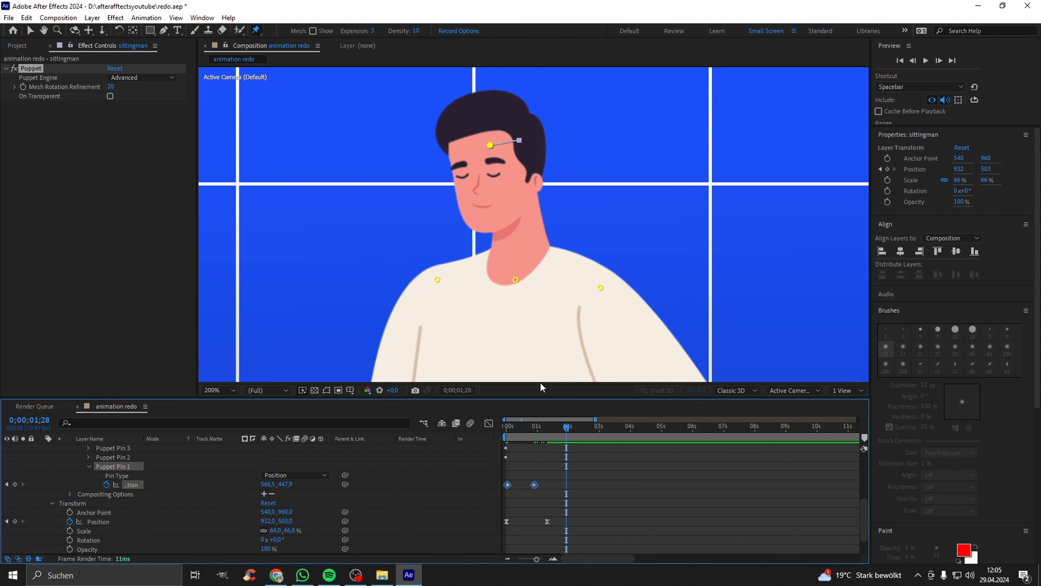
pyautogui.moveTo(491, 147); pyautogui.dragTo(549, 161)
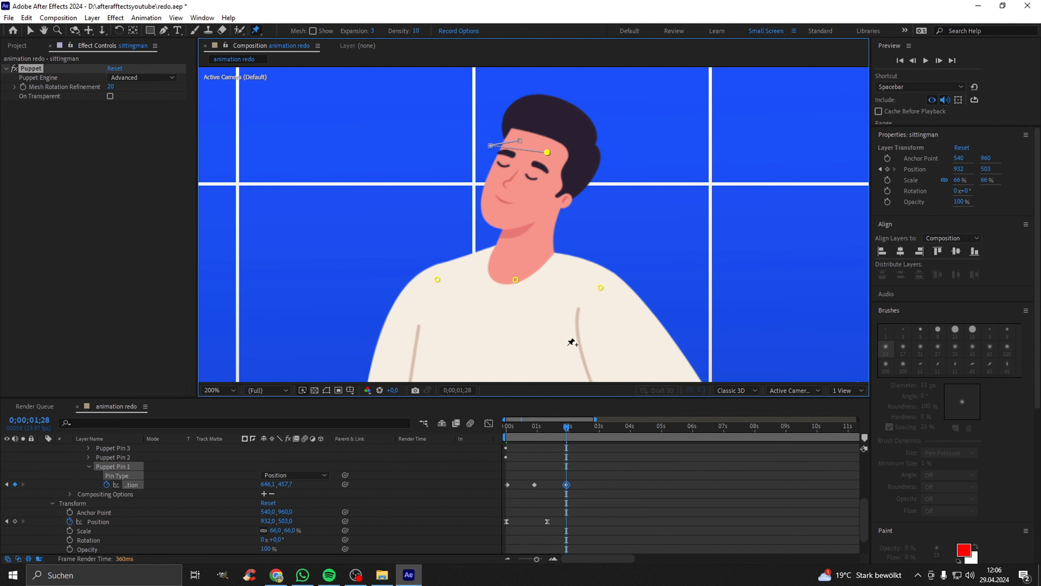
# - Shift Puppet Pin 1's second Position keyframe slightly later to about one second, and preview the head tilt from the start
pyautogui.moveTo(566, 428); pyautogui.dragTo(497, 438)
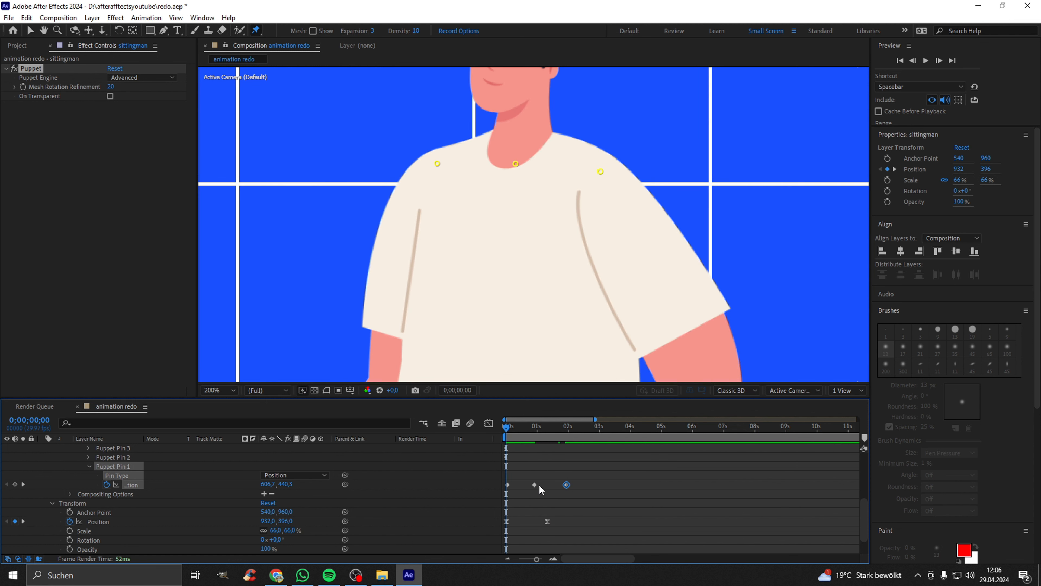
pyautogui.moveTo(535, 486); pyautogui.dragTo(535, 484)
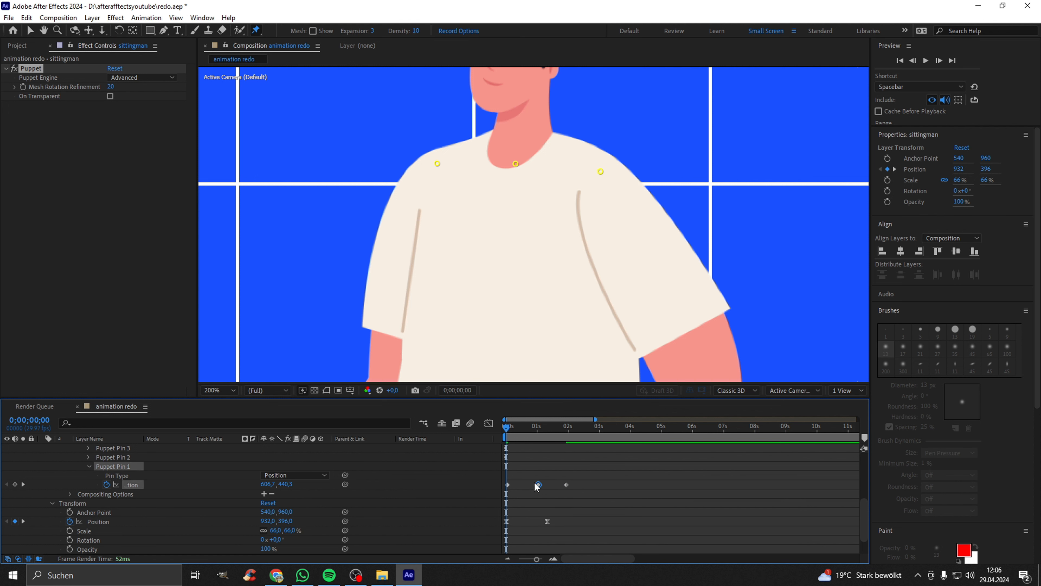
pyautogui.scroll(-4, 515, 267)
pyautogui.scroll(4, 524, 280)
pyautogui.scroll(-2, 529, 273)
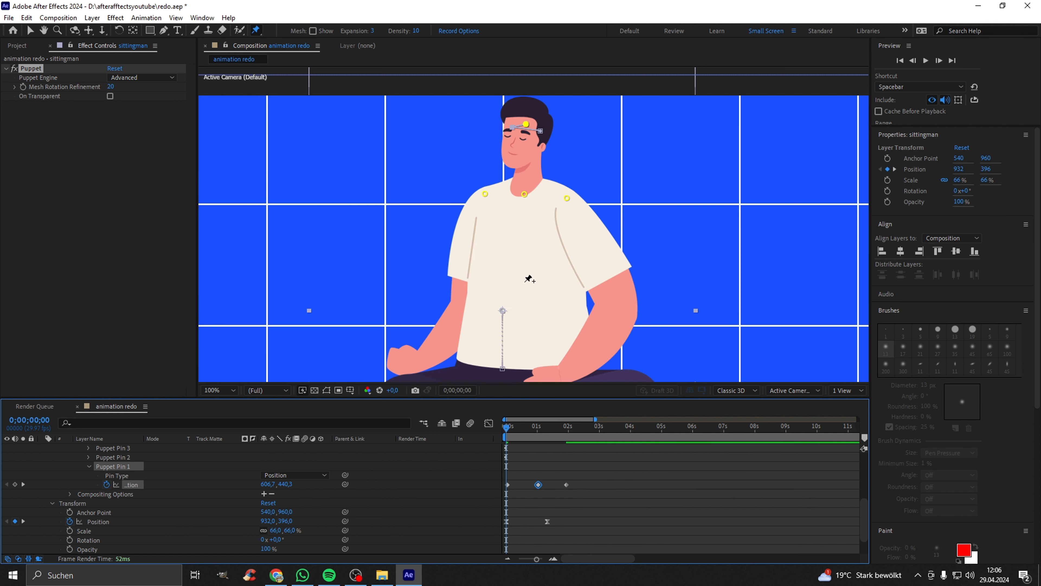
pyautogui.press('space')
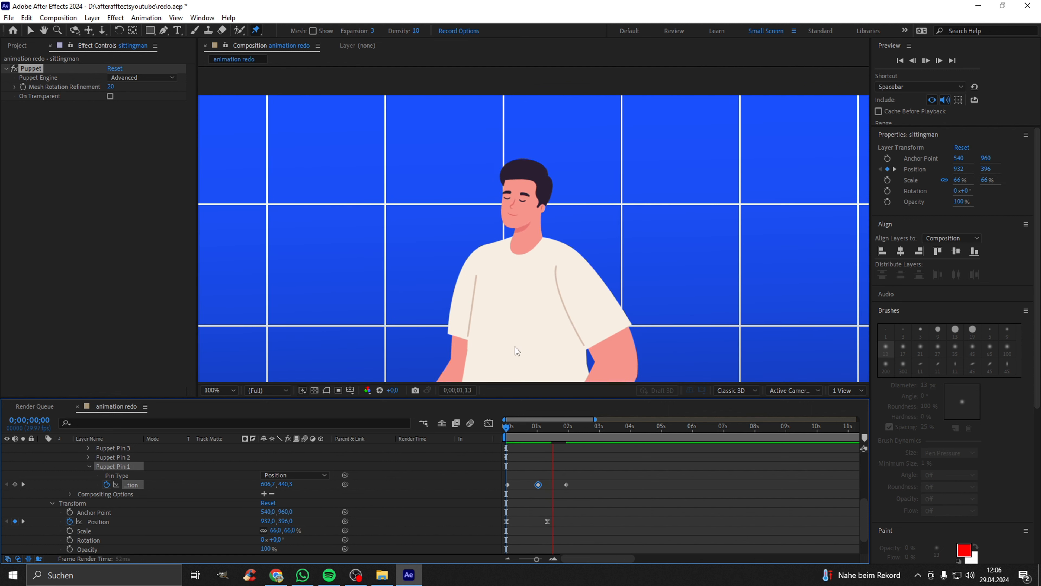
pyautogui.press('space')
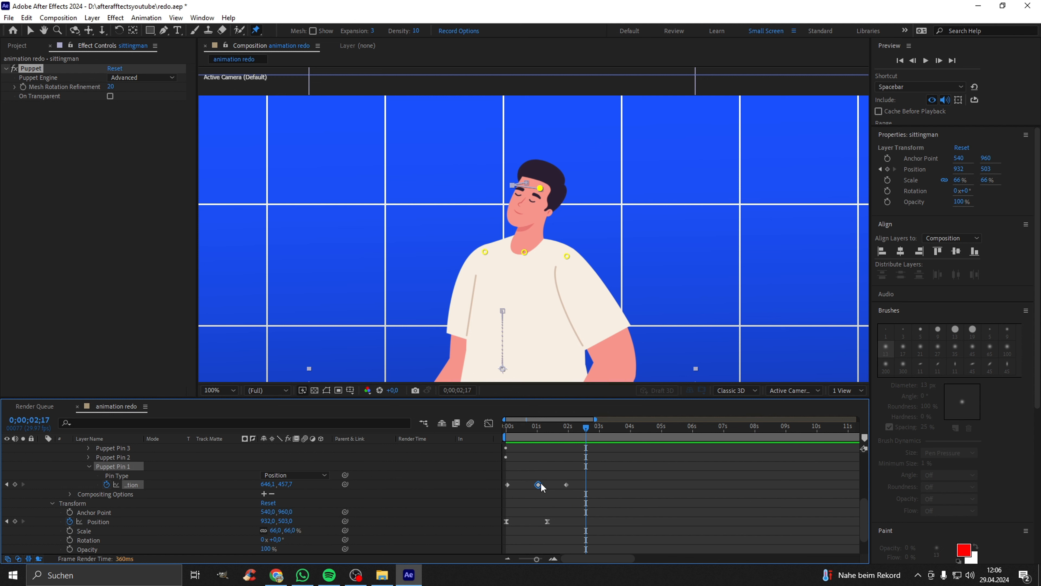
# - Adjust Puppet Pin 1's third keyframe to about 636.2, 449.4, and repeatedly paste copies of the second and third keyframes, the last pair at 0;00;05;06
pyautogui.moveTo(535, 447); pyautogui.dragTo(563, 444)
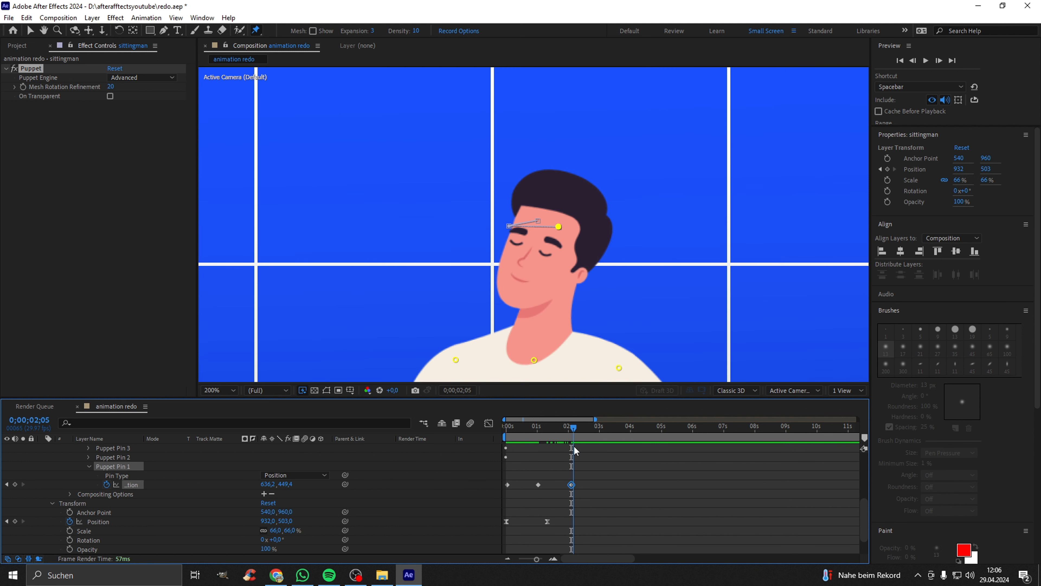
pyautogui.scroll(-2, 526, 275)
pyautogui.moveTo(592, 466); pyautogui.dragTo(529, 488)
pyautogui.hotkey('ctrl', 'c')
pyautogui.moveTo(572, 427); pyautogui.dragTo(668, 439)
pyautogui.hotkey('ctrl', 'v')
pyautogui.hotkey('ctrl', 'v')
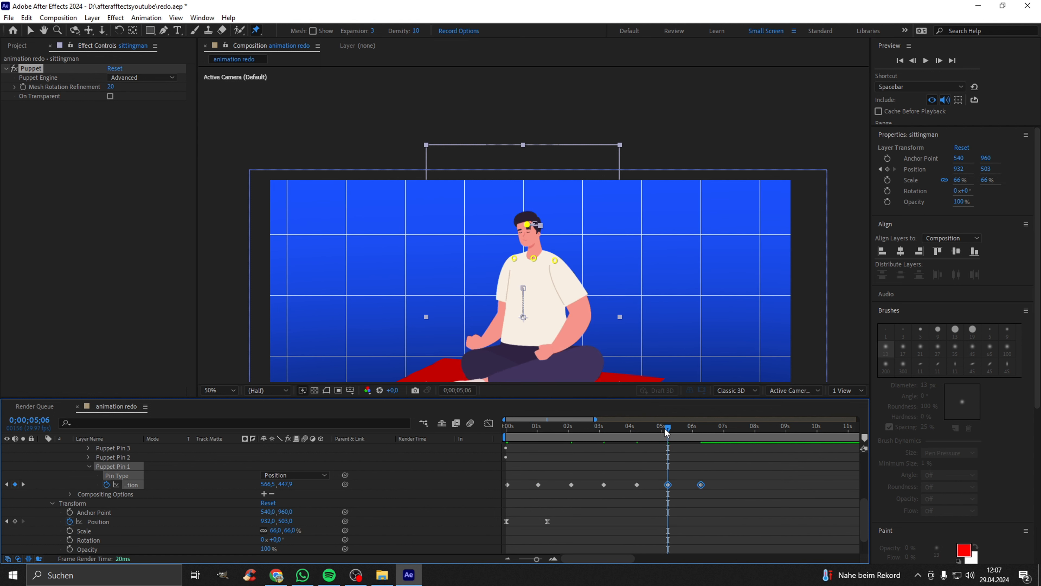
# - Preview the repeated head tilt, and apply Easy Ease to all of Puppet Pin 1's Position keyframes
pyautogui.press('space')
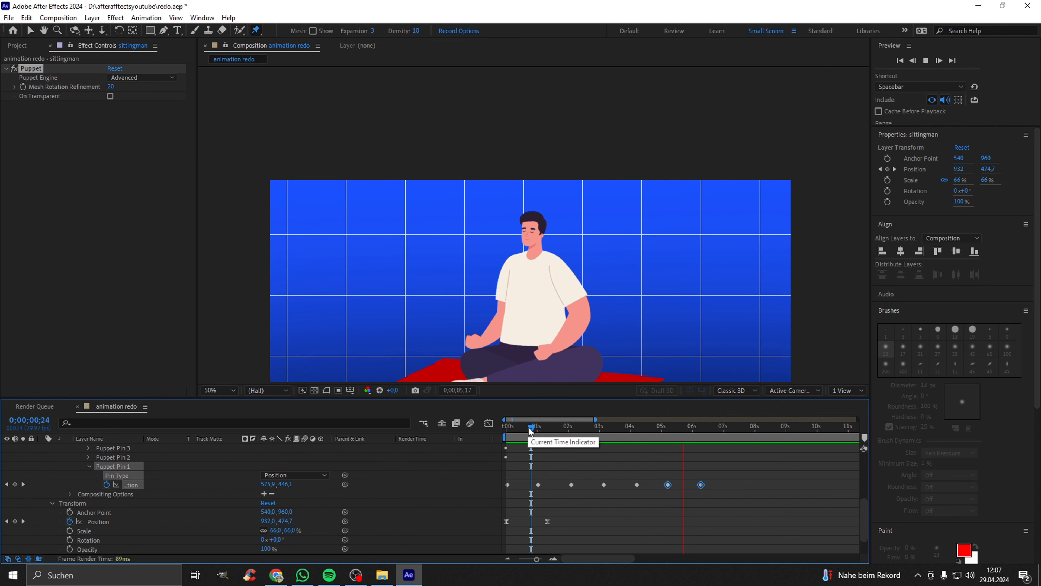
pyautogui.moveTo(728, 483); pyautogui.dragTo(472, 484)
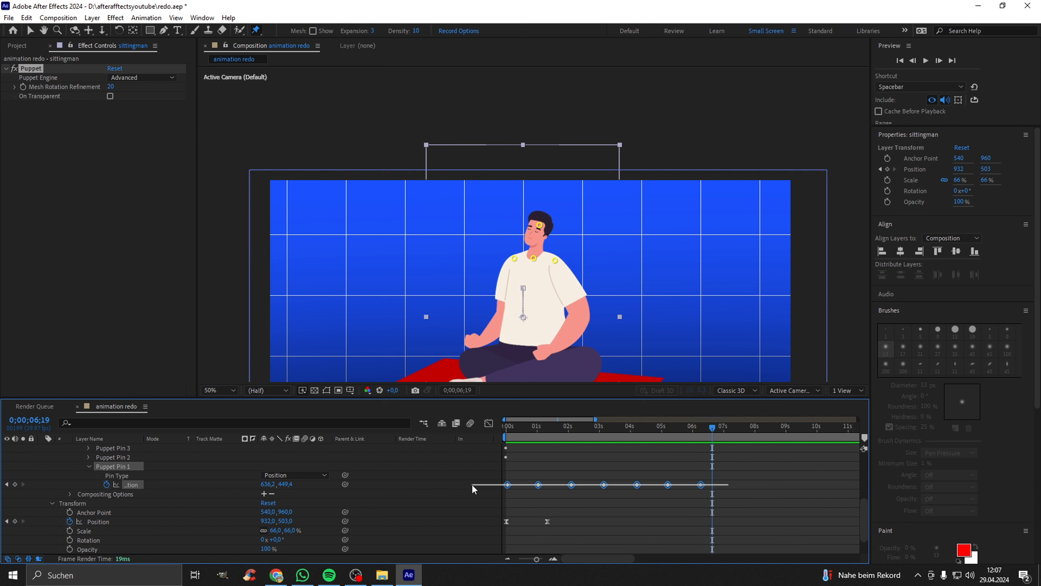
pyautogui.click(494, 424)
pyautogui.moveTo(711, 543); pyautogui.dragTo(502, 447)
pyautogui.press('F9')
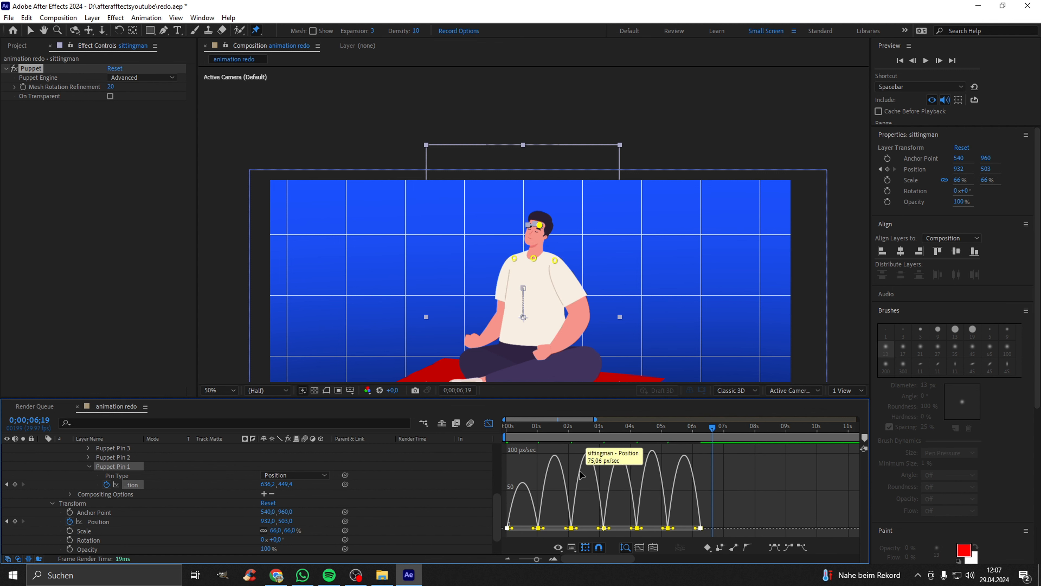
# - Adjust the easing handles of Puppet Pin 1's keyframes in the speed graph so each curve peaks slightly earlier
pyautogui.scroll(5, 596, 516)
pyautogui.scroll(-5, 597, 516)
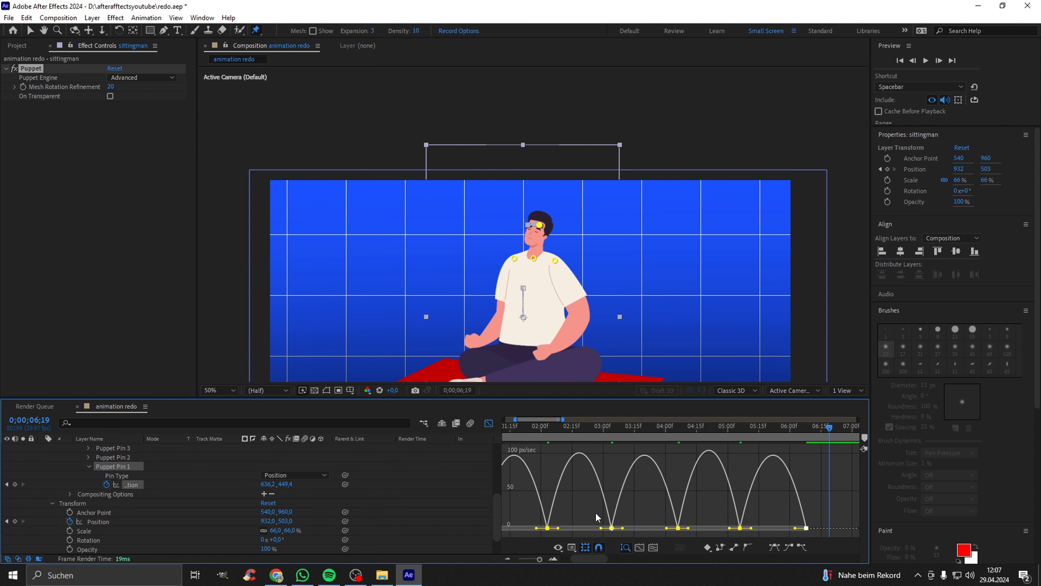
pyautogui.scroll(5, 537, 526)
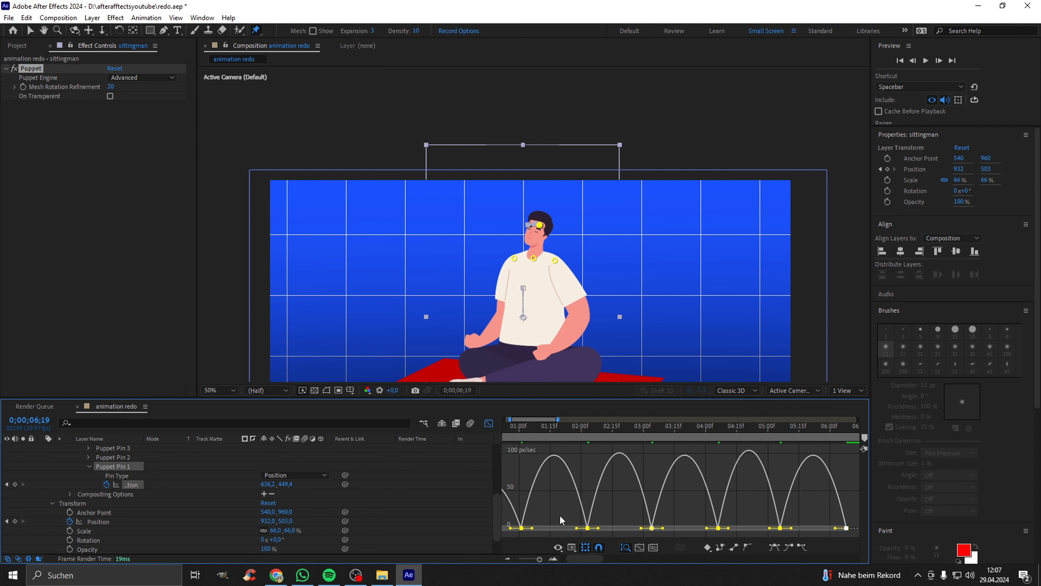
pyautogui.moveTo(593, 451); pyautogui.dragTo(716, 451)
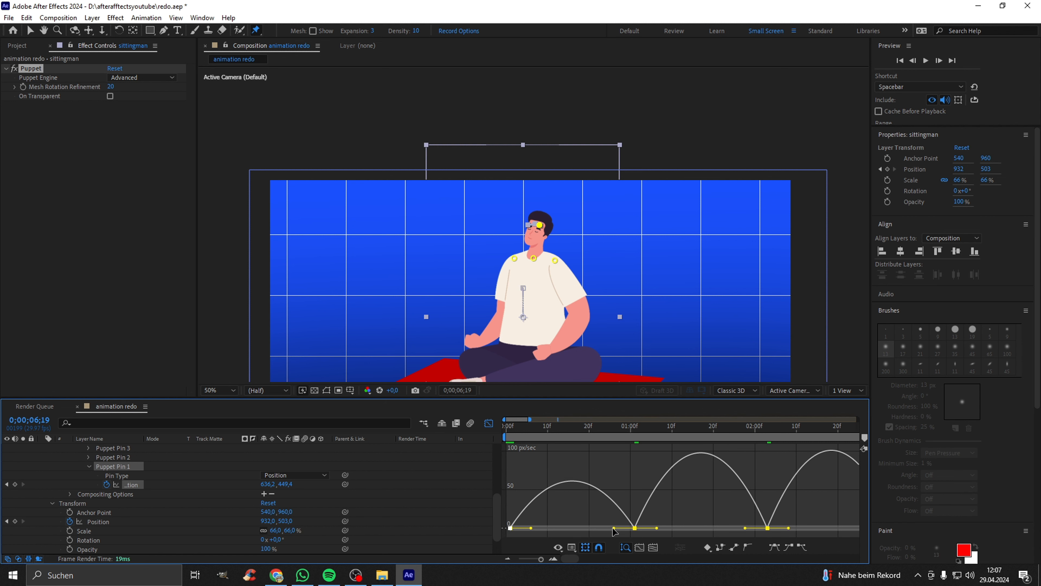
pyautogui.moveTo(614, 532); pyautogui.dragTo(653, 521)
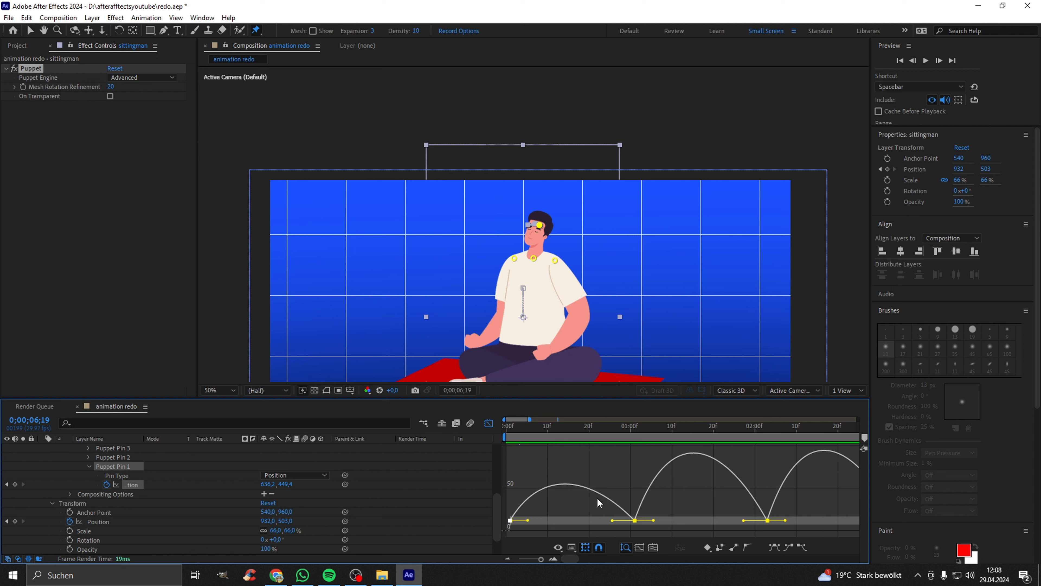
# - Preview the eased head tilt from the start and scrub through the timeline to judge its speed
pyautogui.press(';')
pyautogui.moveTo(522, 426); pyautogui.dragTo(496, 424)
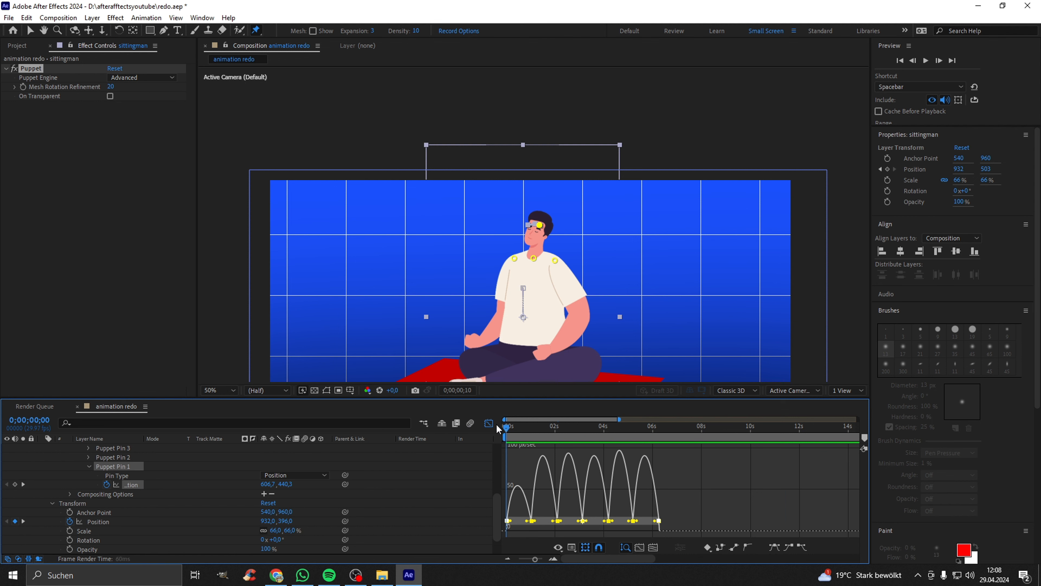
pyautogui.press('space')
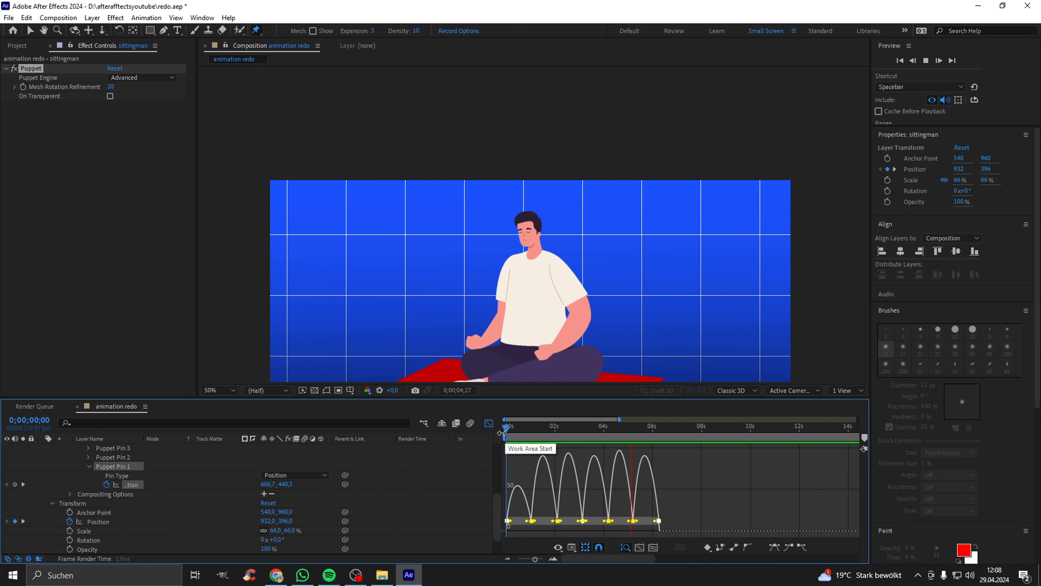
pyautogui.press('space')
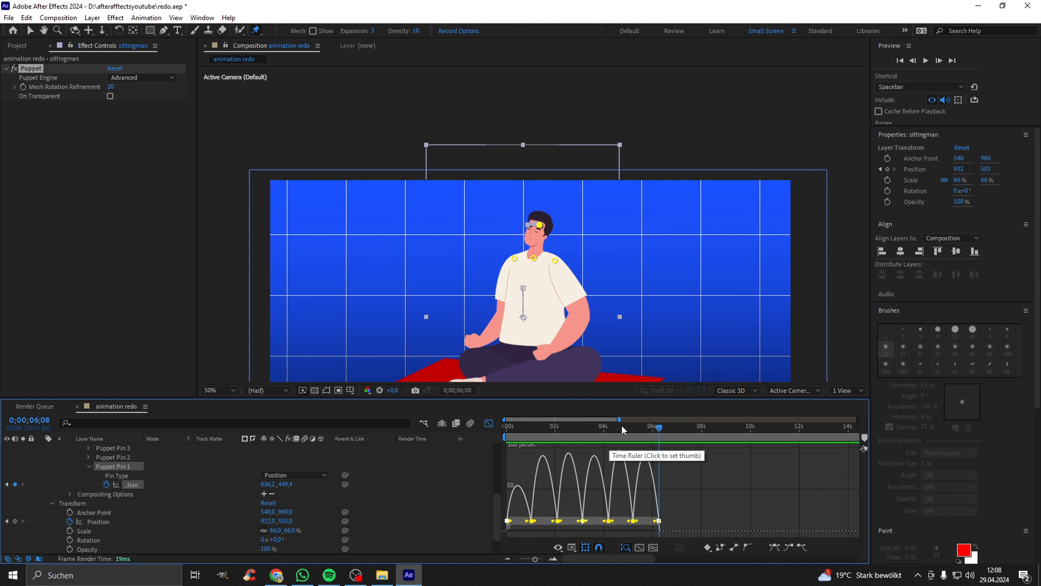
pyautogui.click(558, 428)
pyautogui.moveTo(557, 431); pyautogui.dragTo(636, 469)
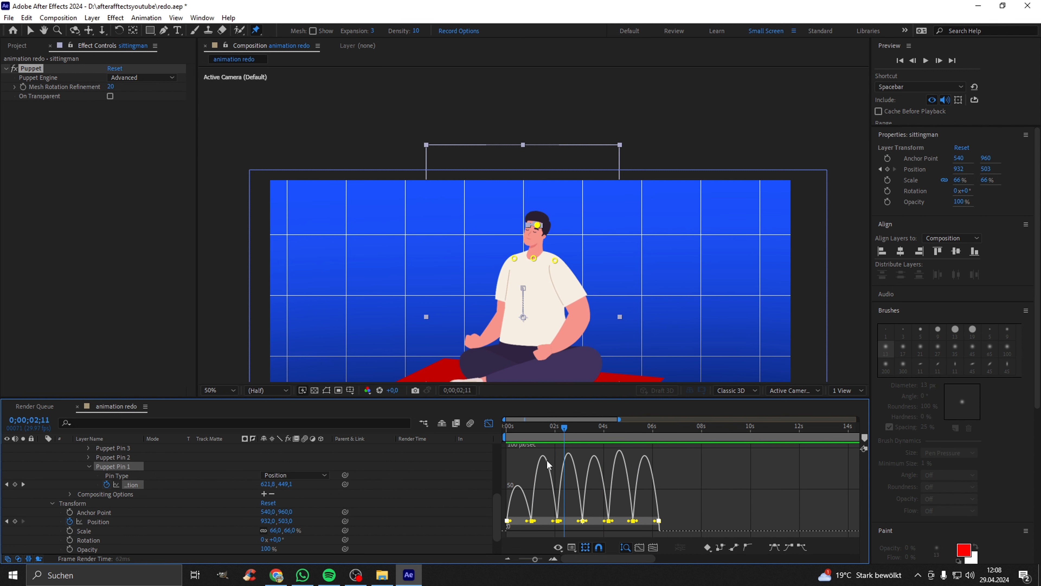
pyautogui.press('space')
# - Leave the speed graph and spread Puppet Pin 1's Position keyframes farther apart, placing the last one at 0;00;08;17
pyautogui.click(490, 423)
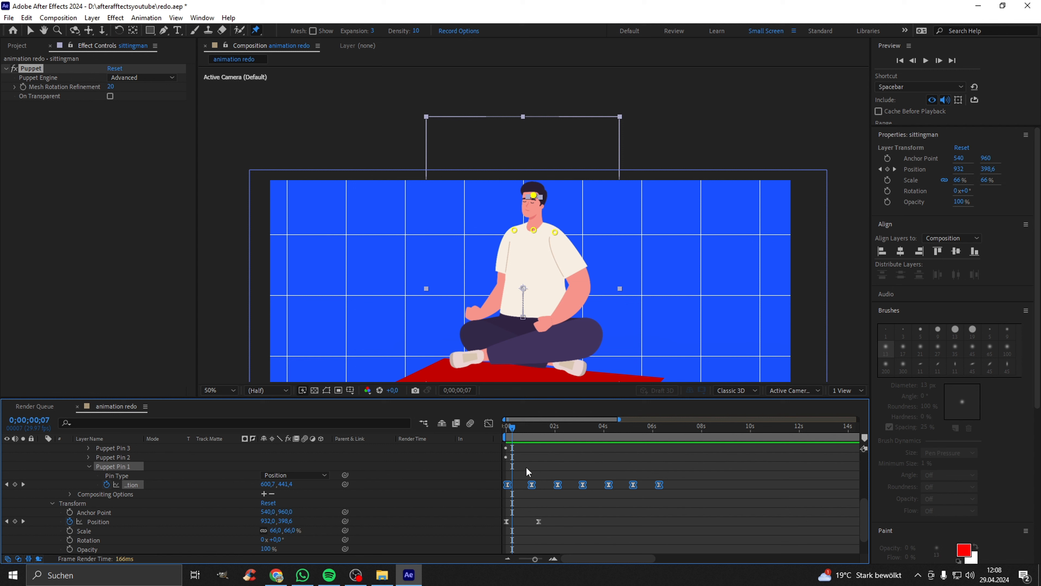
pyautogui.moveTo(526, 468); pyautogui.dragTo(578, 492)
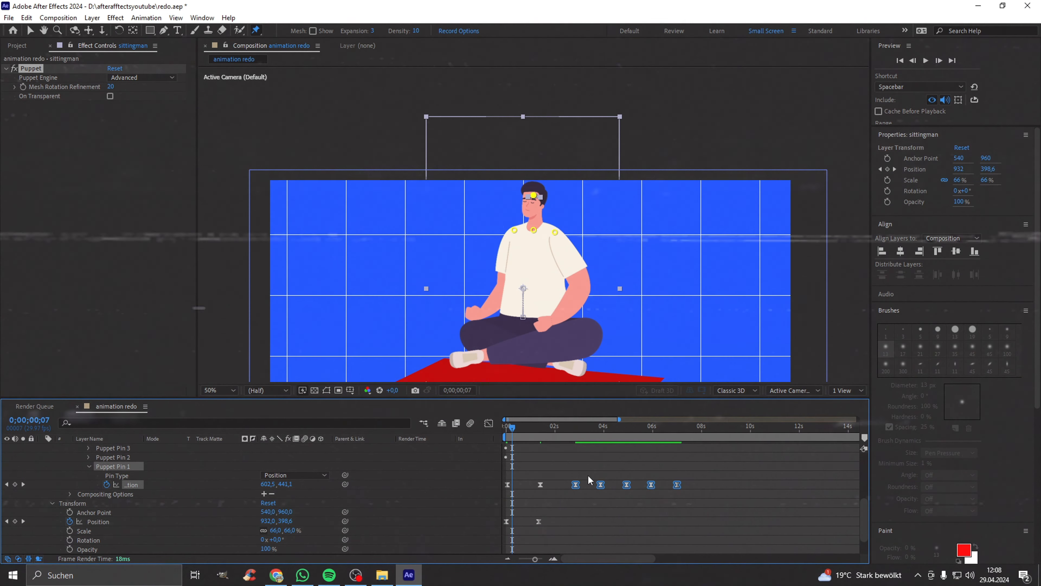
pyautogui.moveTo(601, 484); pyautogui.dragTo(612, 485)
pyautogui.moveTo(626, 459); pyautogui.dragTo(728, 522)
pyautogui.moveTo(638, 485); pyautogui.dragTo(651, 485)
pyautogui.moveTo(662, 466); pyautogui.dragTo(742, 514)
pyautogui.moveTo(674, 484); pyautogui.dragTo(716, 484)
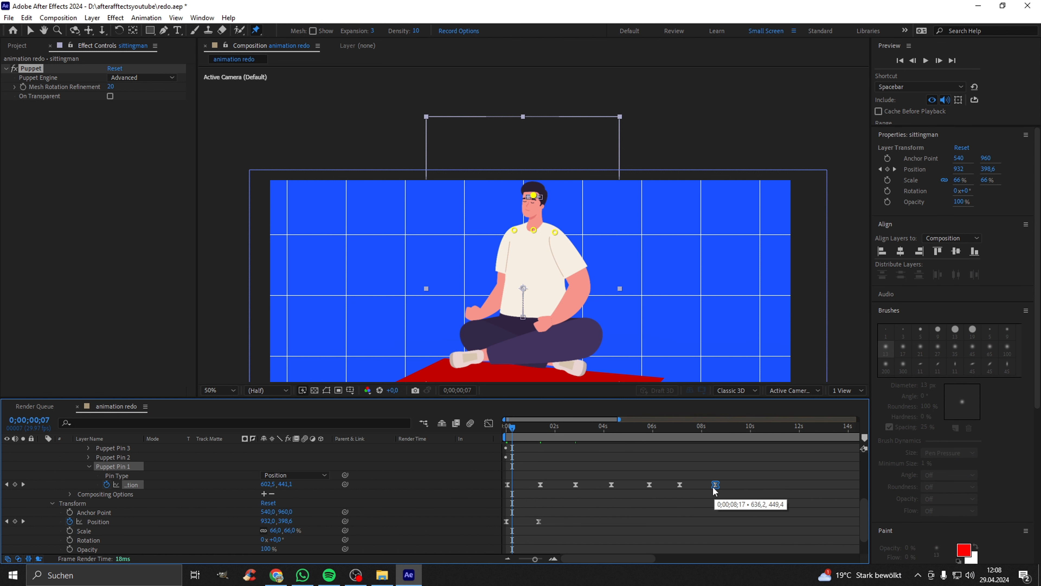
# - Preview the slower tilt from the start, and move Puppet Pin 1's last three keyframes later, the final one to about 9.7 seconds
pyautogui.click(541, 426)
pyautogui.press('space')
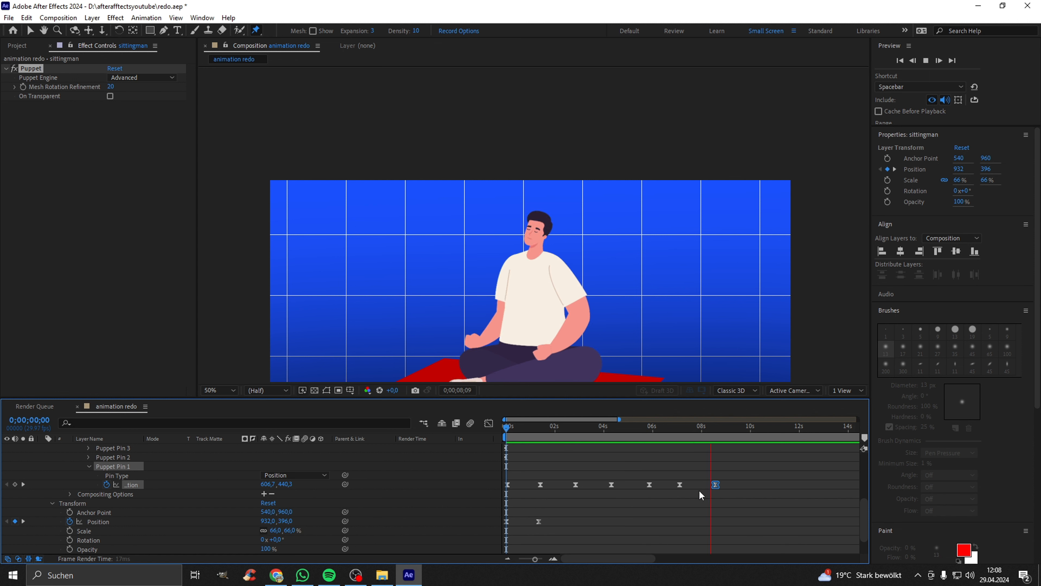
pyautogui.click(719, 486)
pyautogui.moveTo(722, 488); pyautogui.dragTo(694, 487)
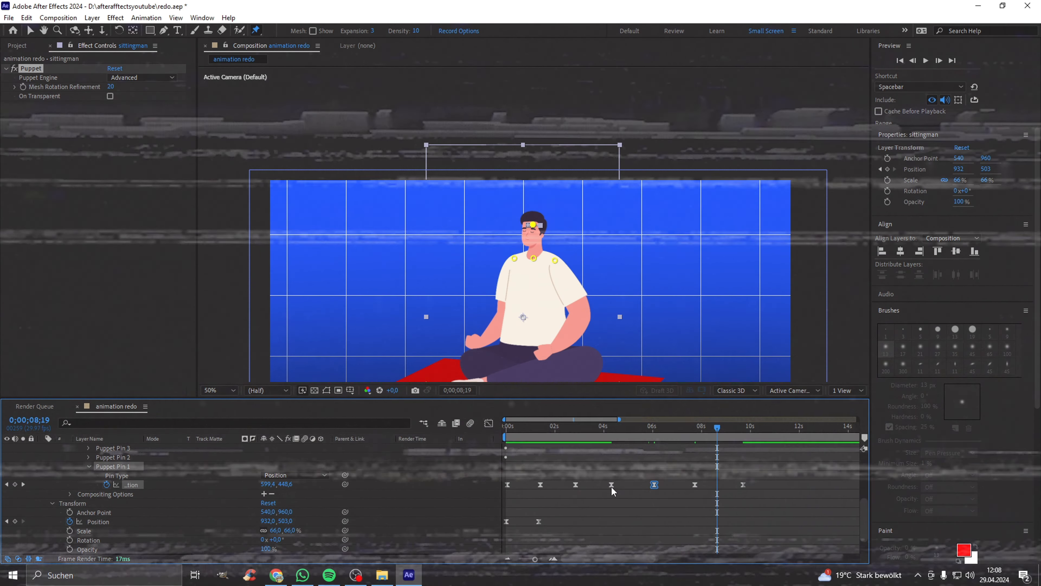
# - Shift Puppet Pin 1's second and following keyframes later, with the third at about 3.4 seconds, and preview the timing
pyautogui.moveTo(539, 483); pyautogui.dragTo(786, 523)
pyautogui.press('space')
pyautogui.moveTo(583, 485); pyautogui.dragTo(589, 484)
pyautogui.press('space')
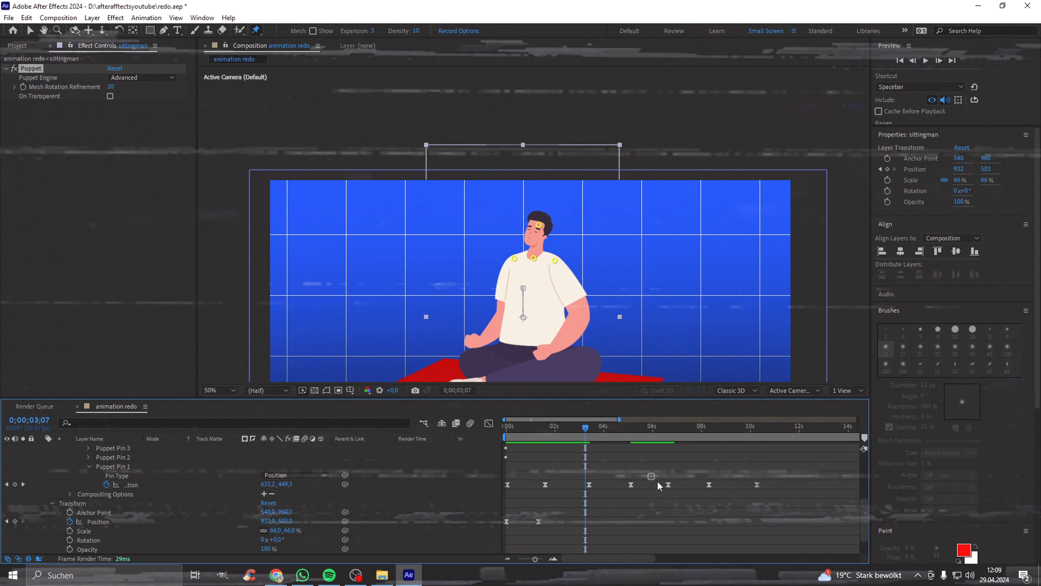
# - Space out Puppet Pin 1's last three keyframes further, moving the final one to about 11 seconds, and preview the tilt
pyautogui.moveTo(655, 479); pyautogui.dragTo(777, 501)
pyautogui.moveTo(668, 484); pyautogui.dragTo(775, 501)
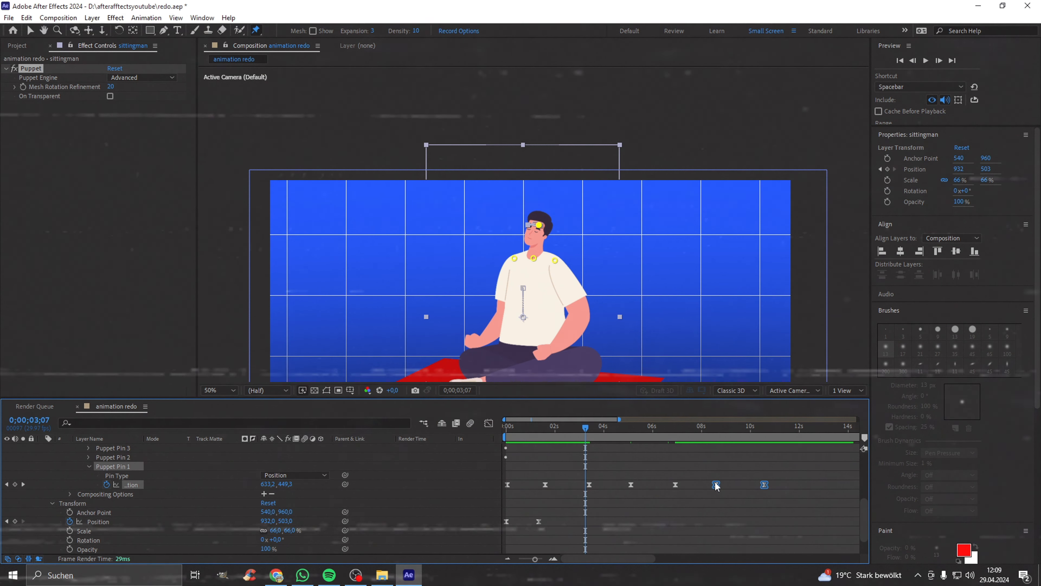
pyautogui.moveTo(717, 484); pyautogui.dragTo(721, 484)
pyautogui.moveTo(752, 474); pyautogui.dragTo(777, 484)
pyautogui.press('space')
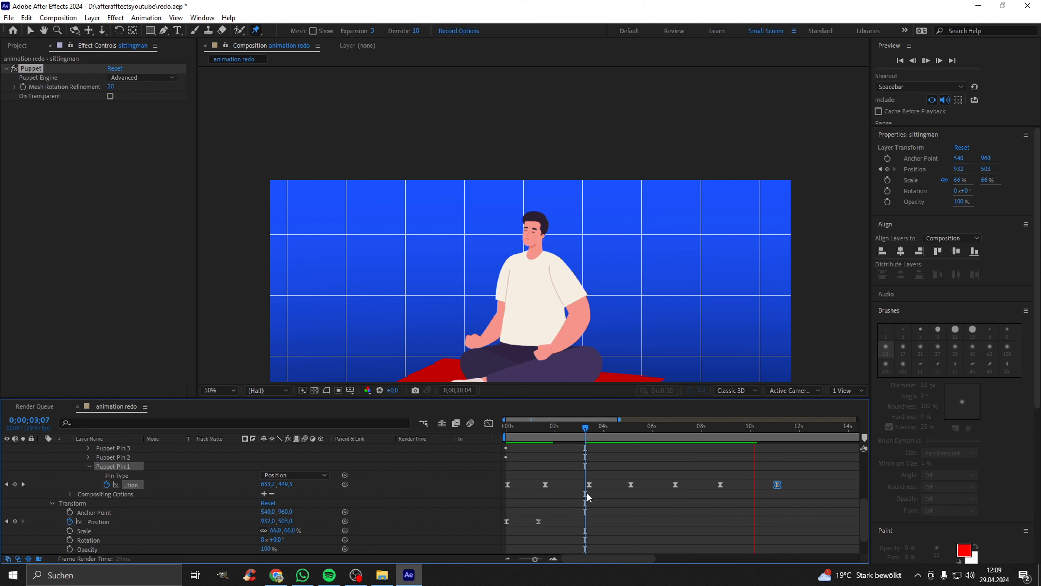
pyautogui.press('space')
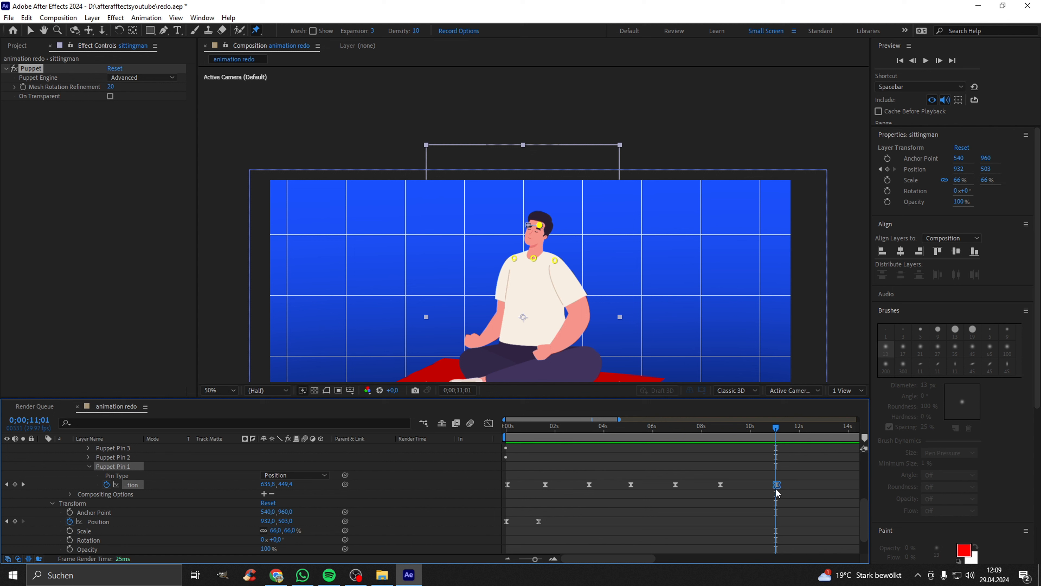
# - Move Puppet Pin 1's last Position keyframe slightly earlier, to about 10.6 seconds, and save the project
pyautogui.moveTo(777, 487); pyautogui.dragTo(767, 489)
pyautogui.hotkey('ctrl', 's')
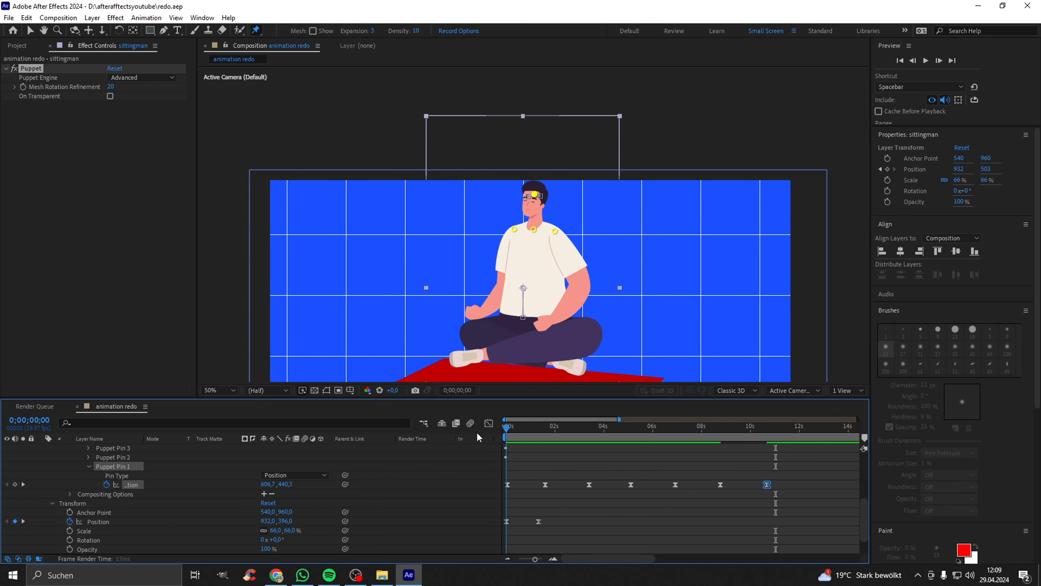
pyautogui.scroll(-1, 425, 276)
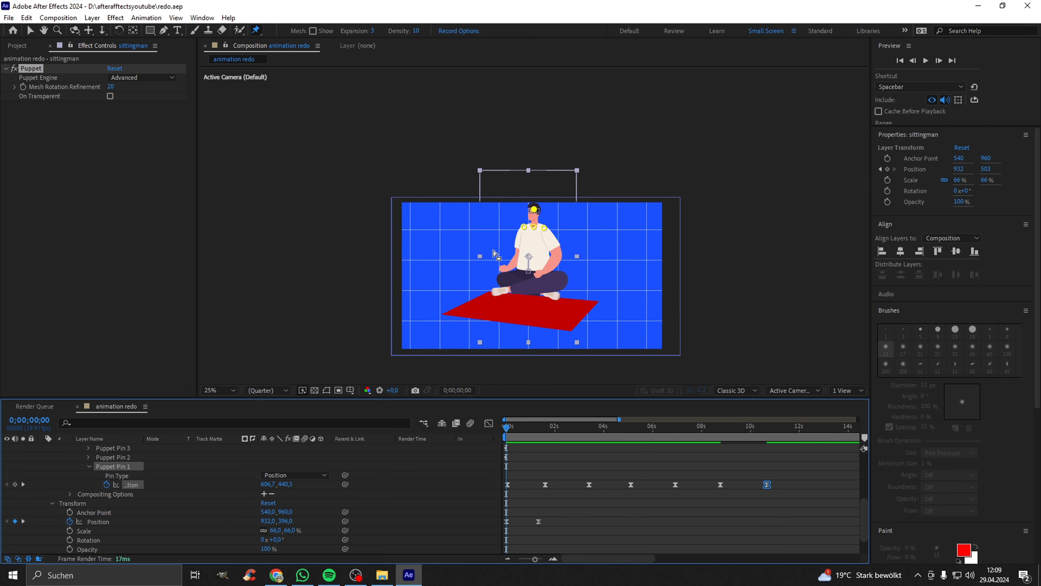
pyautogui.press('Home')
pyautogui.moveTo(466, 325); pyautogui.dragTo(529, 261)
pyautogui.scroll(3, 528, 261)
pyautogui.press('space')
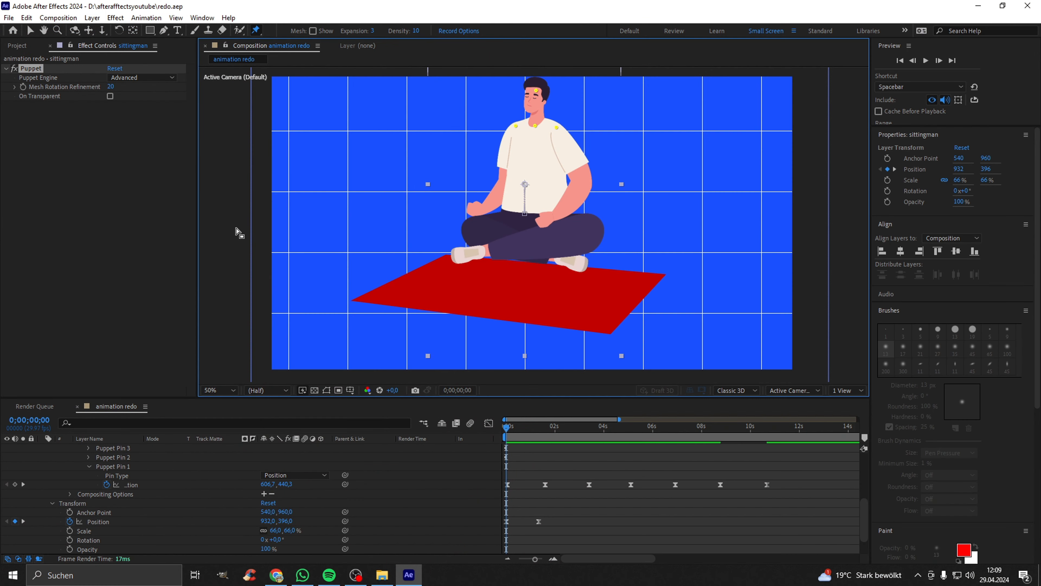
# - Collapse the sittingman layer and draw a rectangle about 850 by 190 px across the man's torso on a new shape layer
pyautogui.scroll(4, 2, 484)
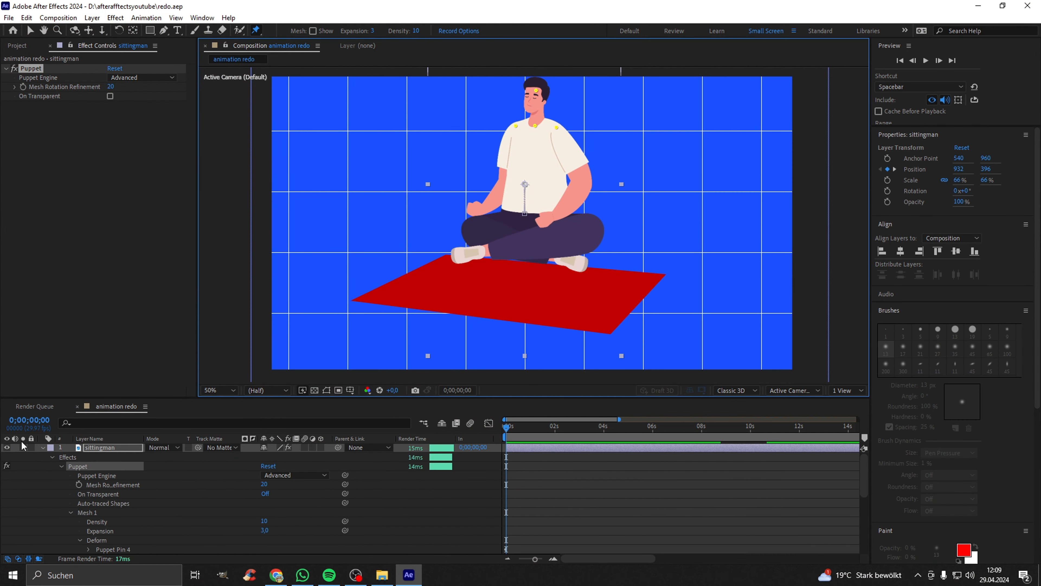
pyautogui.click(43, 447)
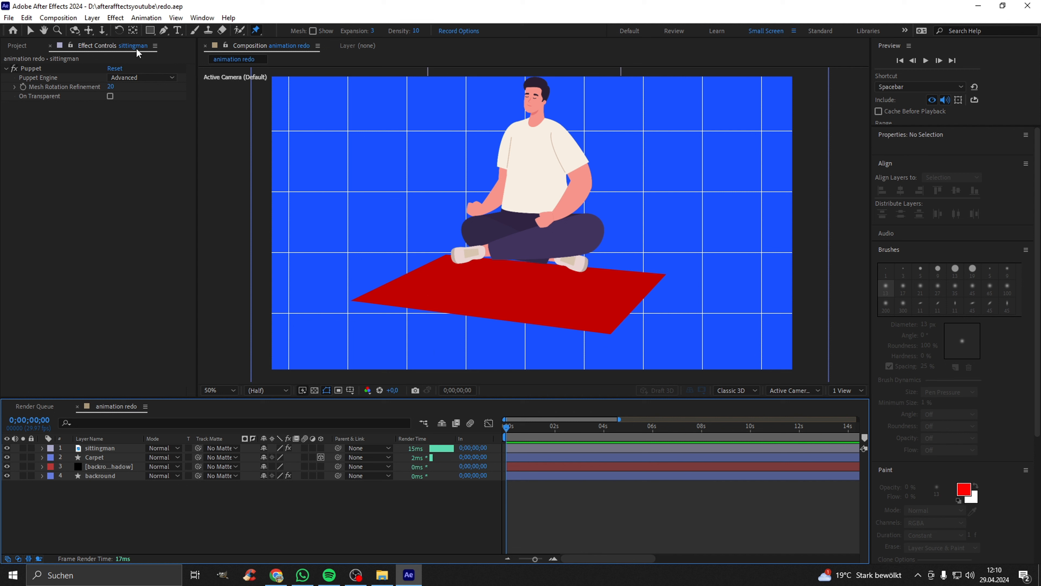
pyautogui.click(150, 31)
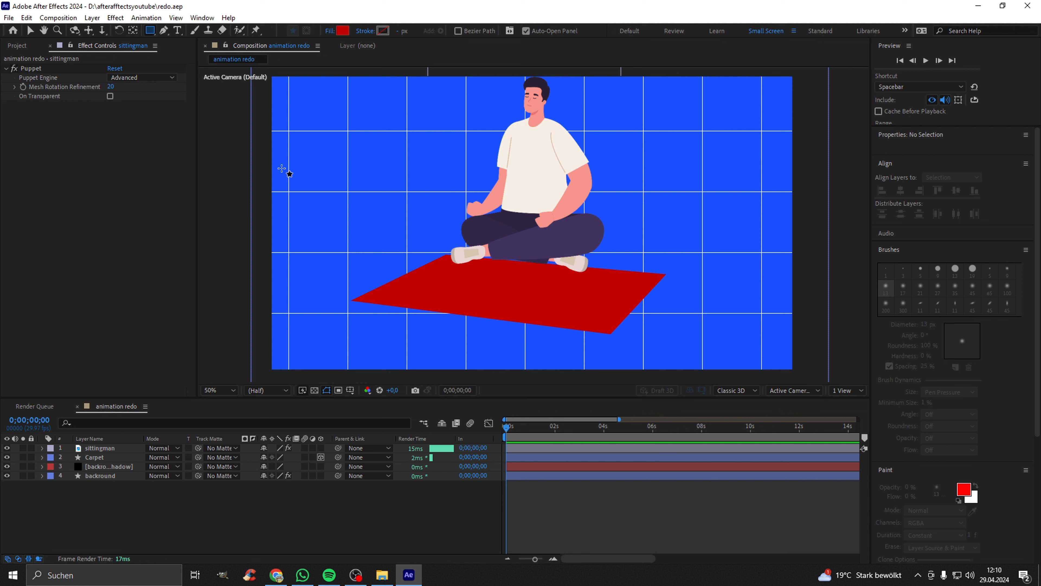
pyautogui.moveTo(408, 183); pyautogui.dragTo(639, 236)
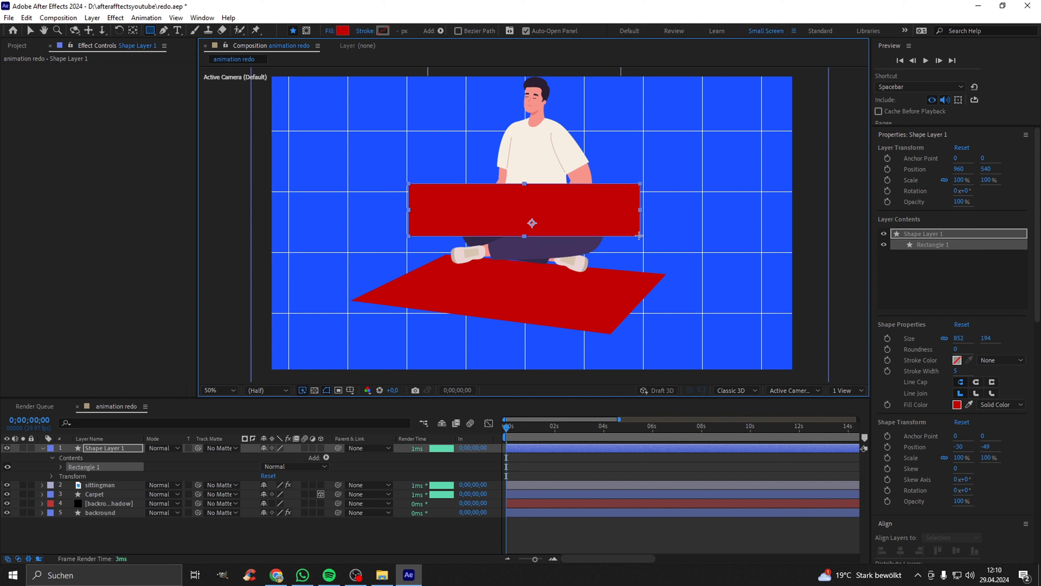
# - Give the rectangle a solid white stroke 8 px wide and remove its fill
pyautogui.keyDown('alt'); pyautogui.click(383, 31); pyautogui.keyUp('alt')
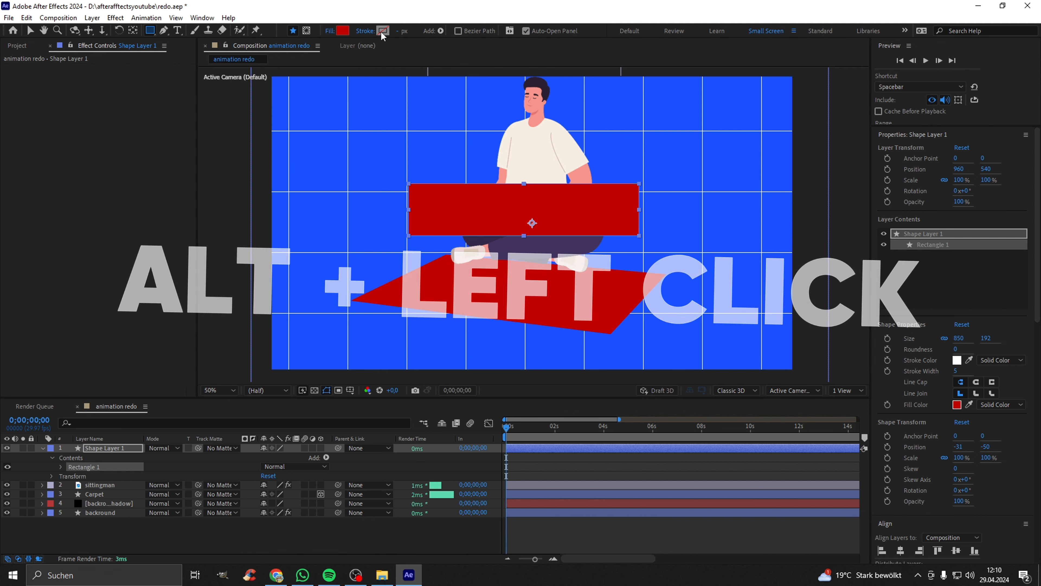
pyautogui.keyDown('alt'); pyautogui.click(342, 30); pyautogui.keyUp('alt')
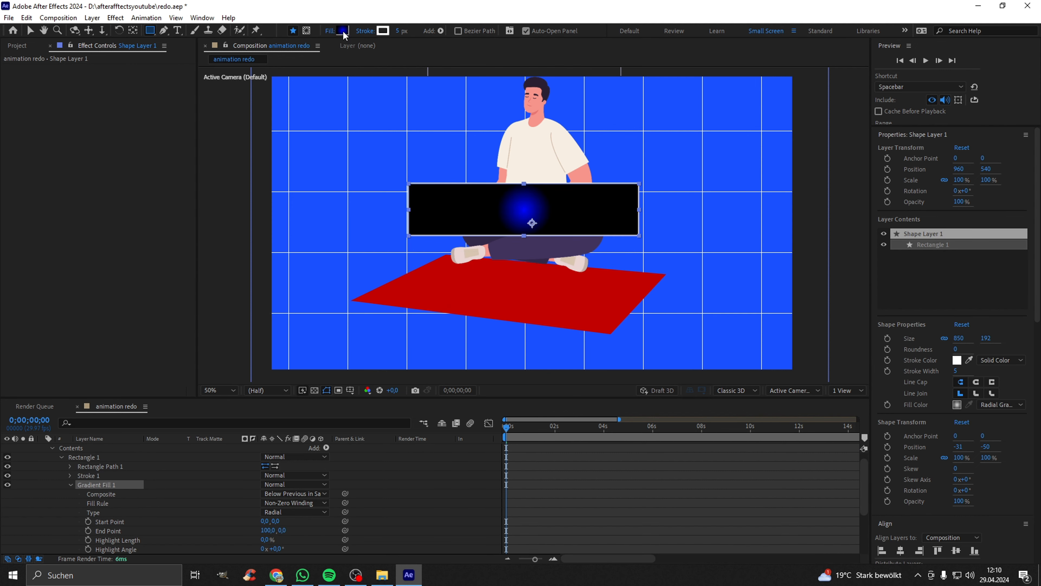
pyautogui.keyDown('alt'); pyautogui.click(343, 31); pyautogui.keyUp('alt')
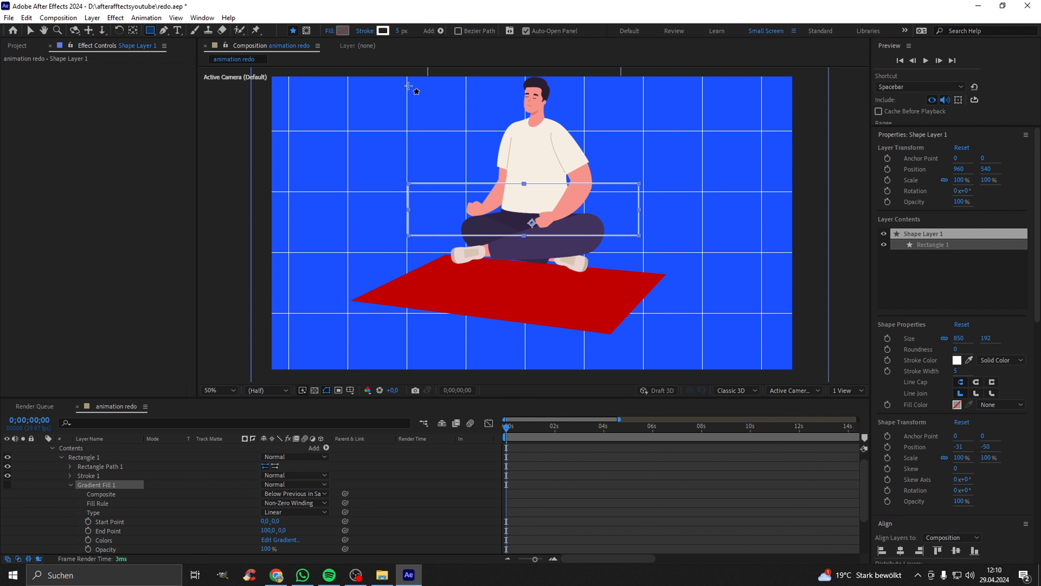
pyautogui.scroll(2, 535, 205)
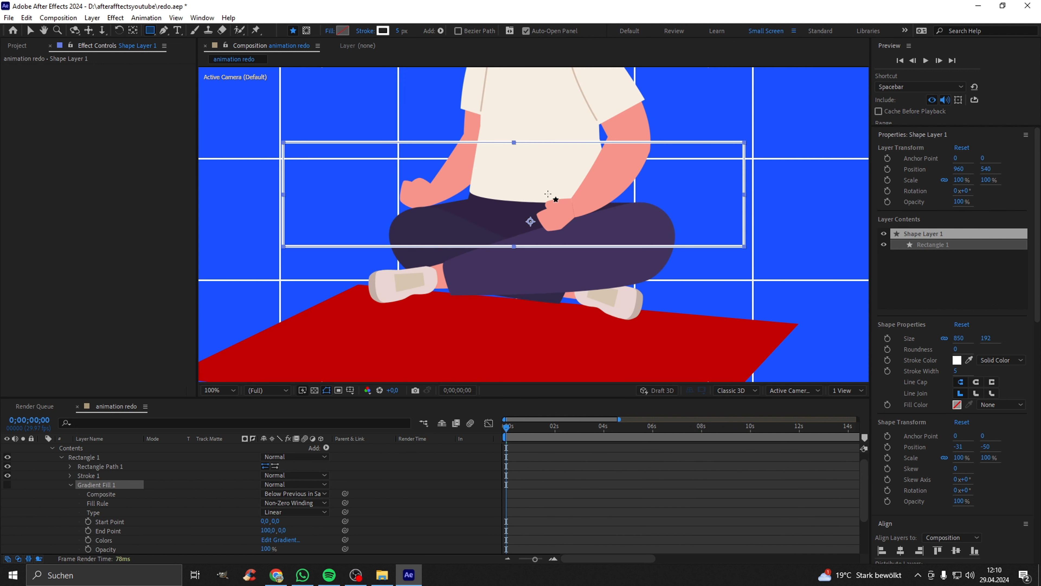
pyautogui.click(399, 31)
pyautogui.write('8')
pyautogui.press('Return')
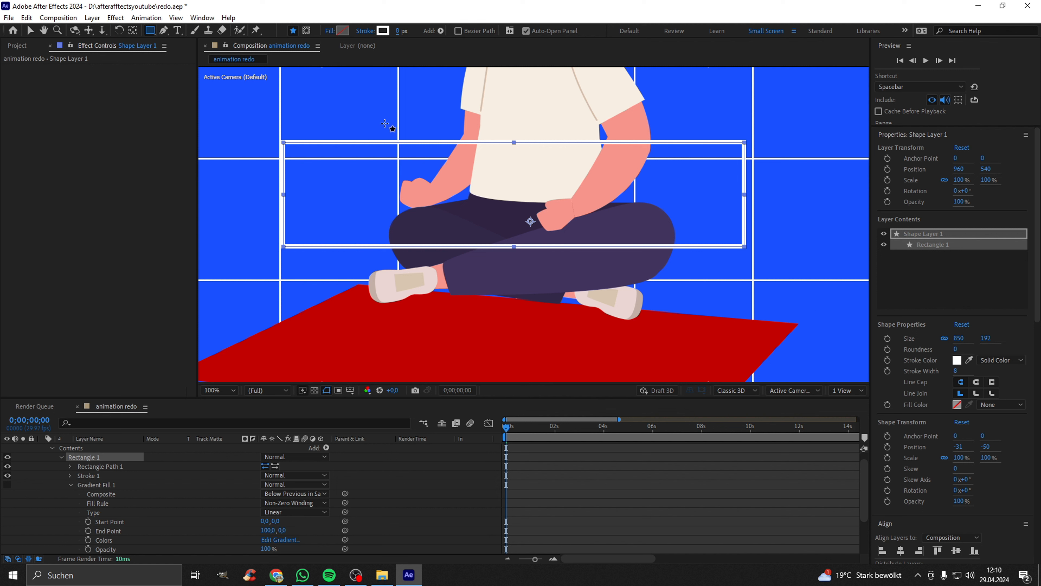
# - Set the rectangle's corner roundness to 49 and its stroke color to light blue BFD1FF
pyautogui.click(202, 17)
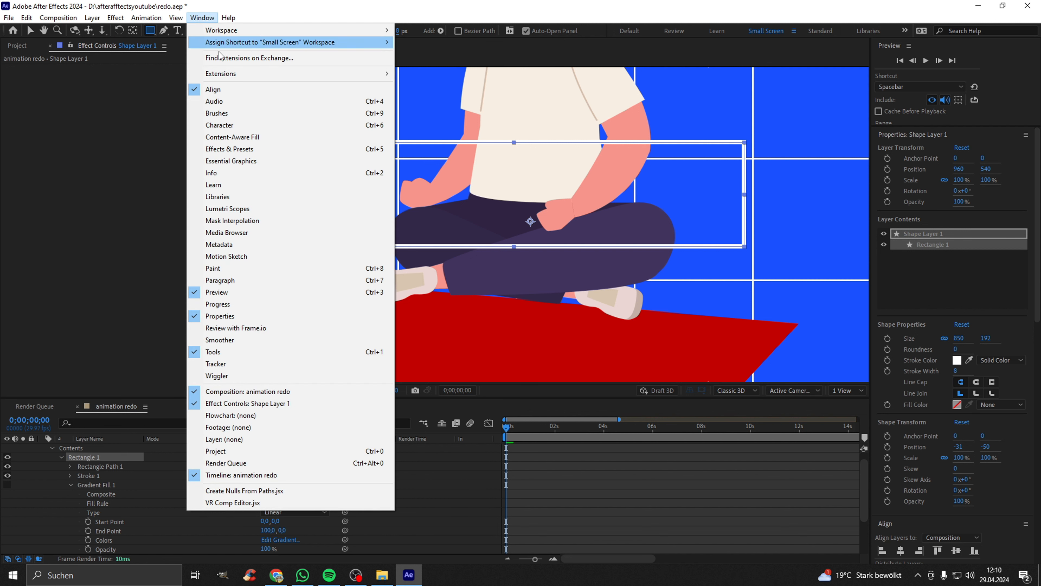
pyautogui.press('Escape')
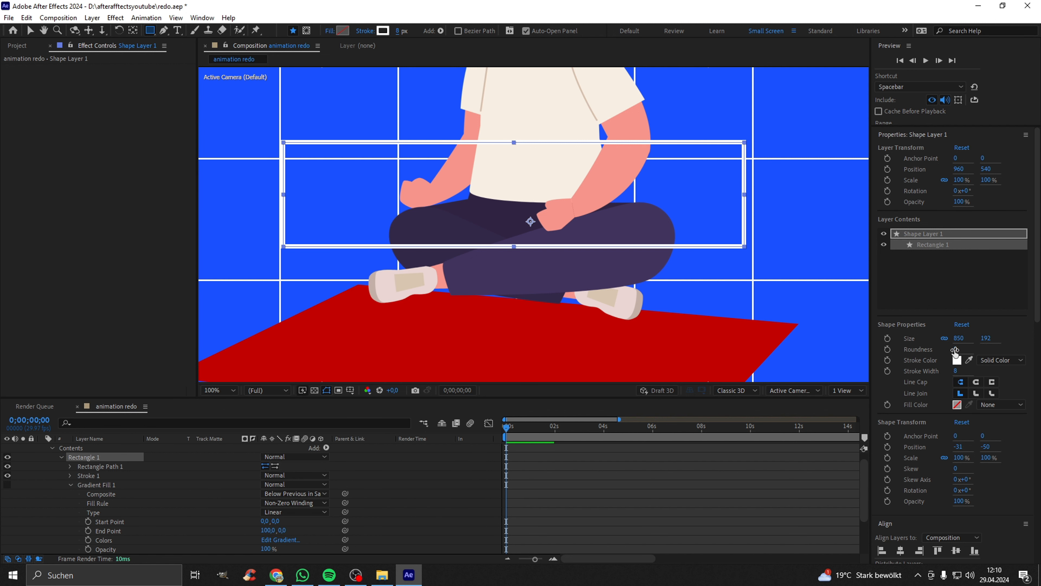
pyautogui.moveTo(956, 350); pyautogui.dragTo(989, 356)
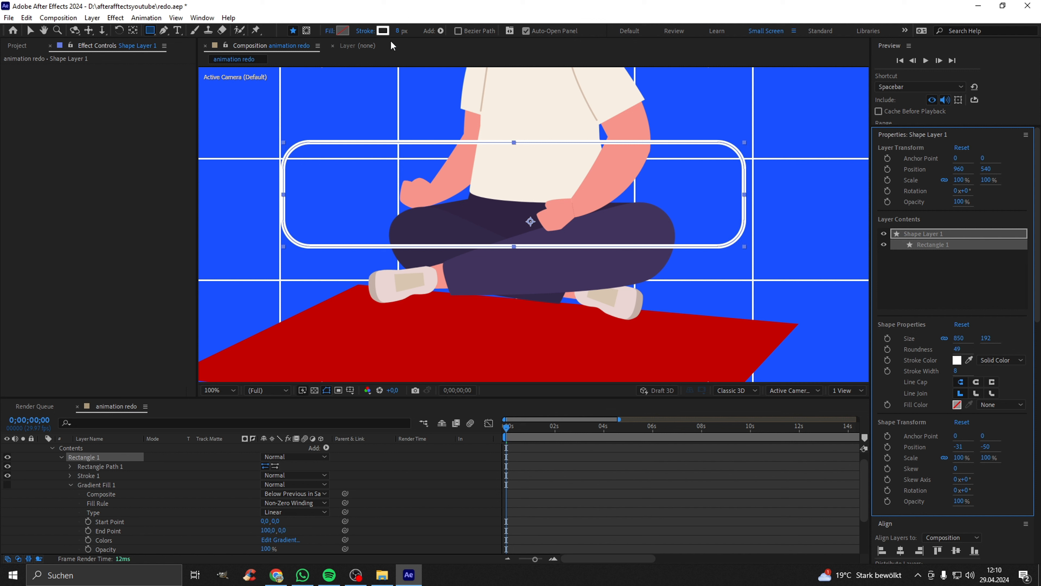
pyautogui.click(380, 33)
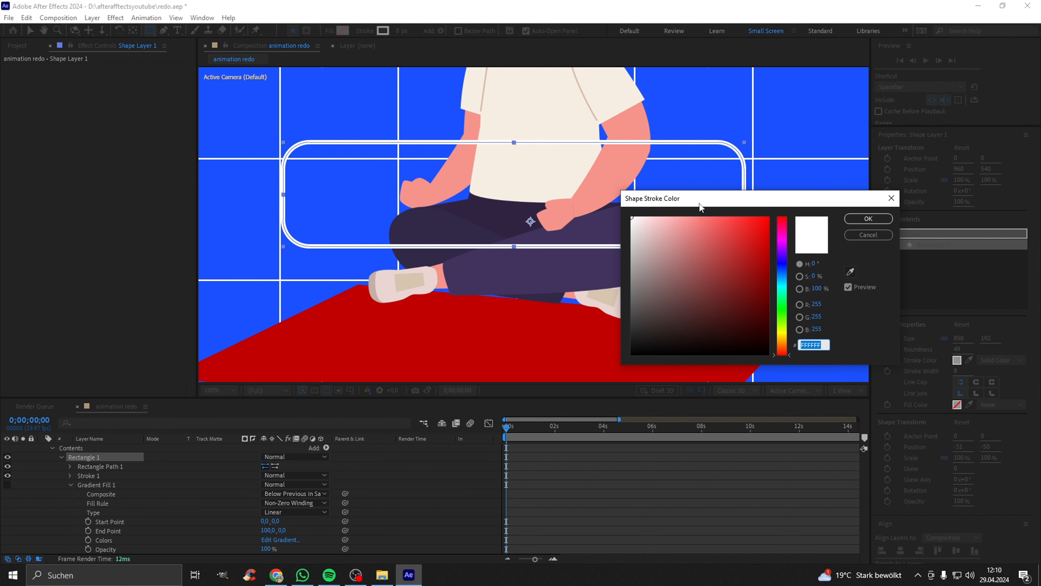
pyautogui.moveTo(807, 287); pyautogui.dragTo(807, 284)
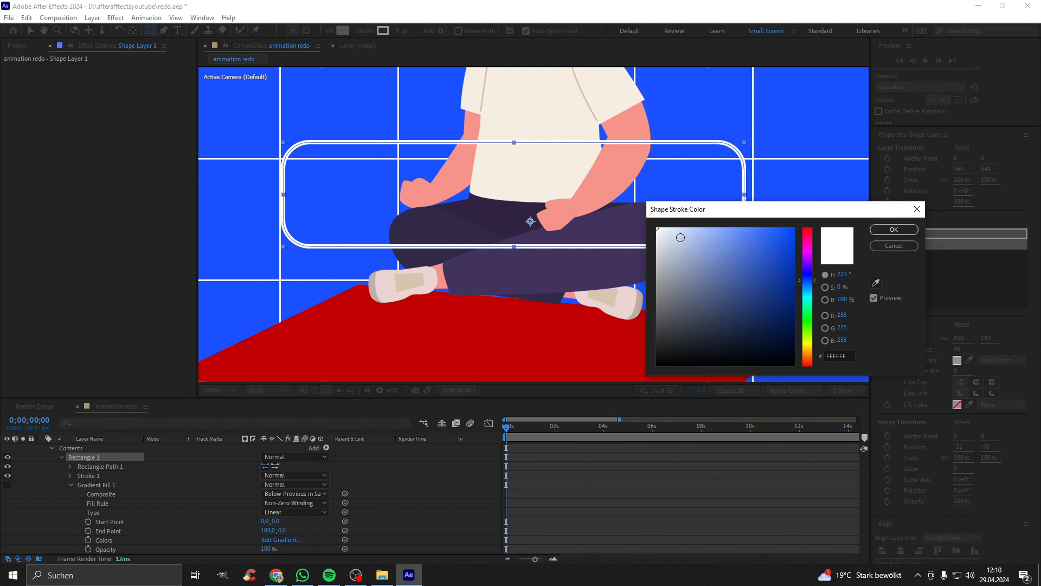
pyautogui.moveTo(680, 237); pyautogui.dragTo(691, 223)
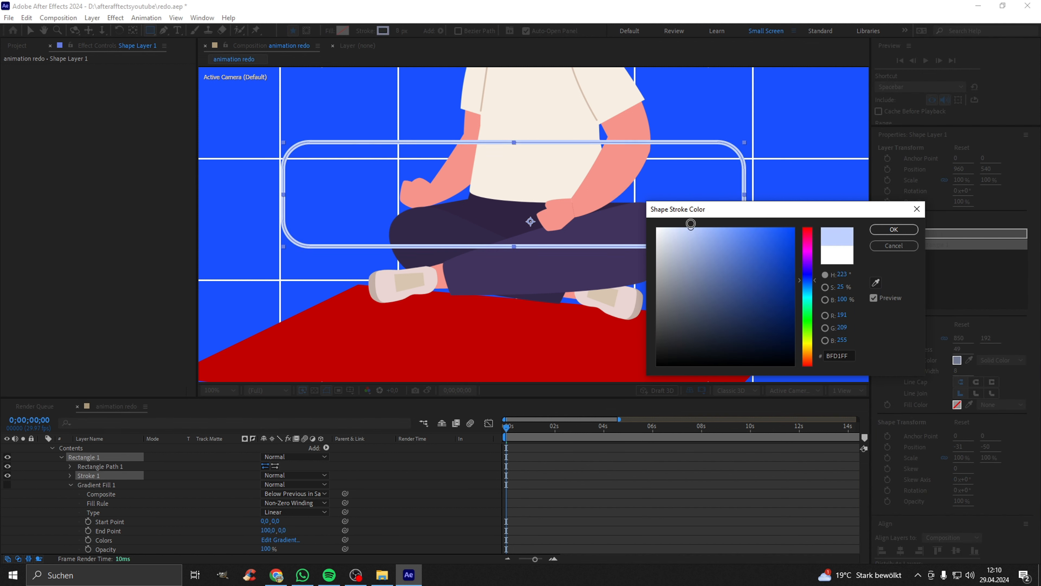
pyautogui.click(902, 231)
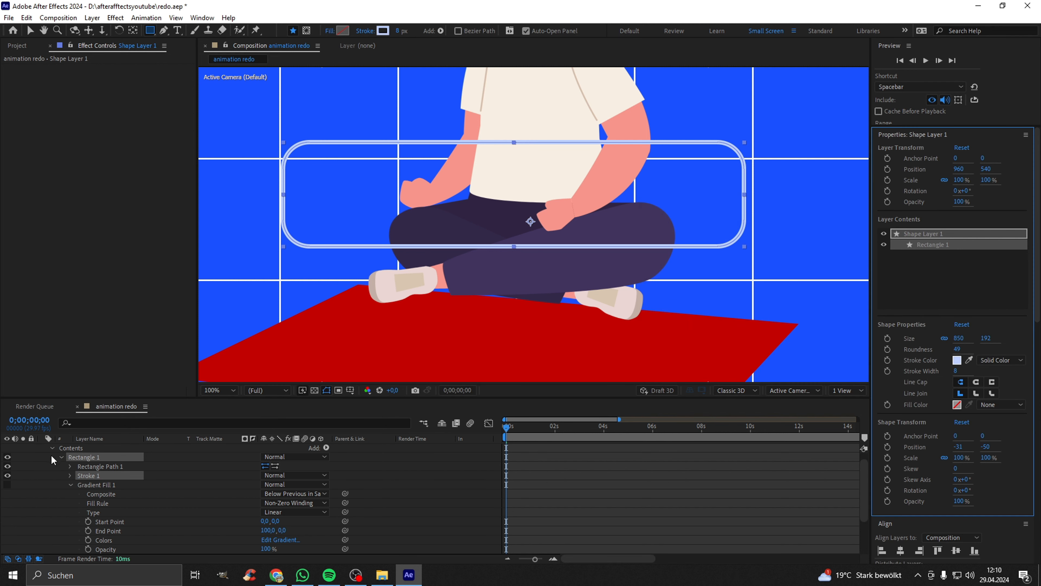
# - Collapse the new shape layer and rename it textbox
pyautogui.scroll(1, 51, 454)
pyautogui.click(43, 449)
pyautogui.rightClick(96, 449)
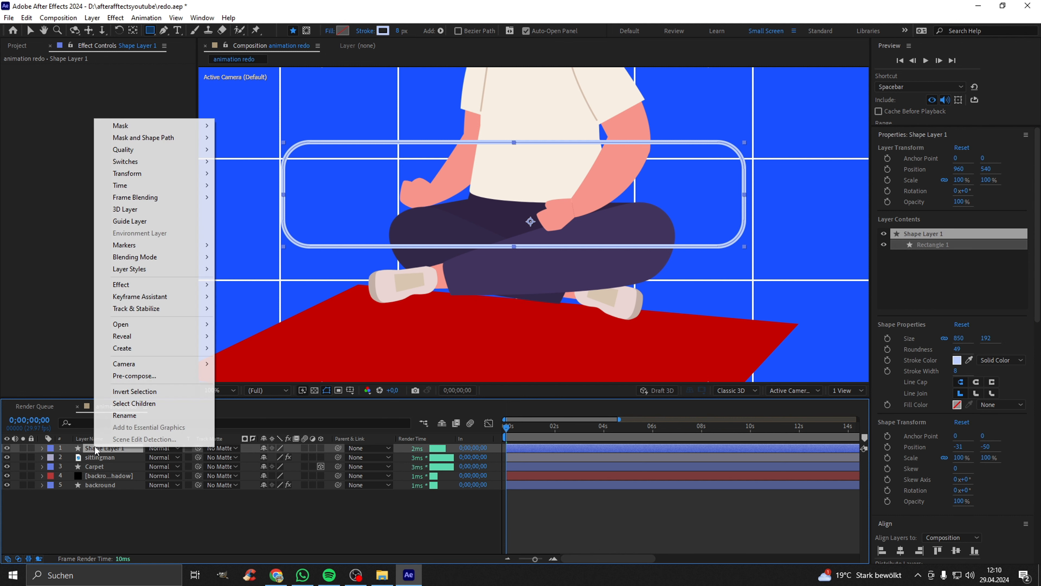
pyautogui.click(124, 415)
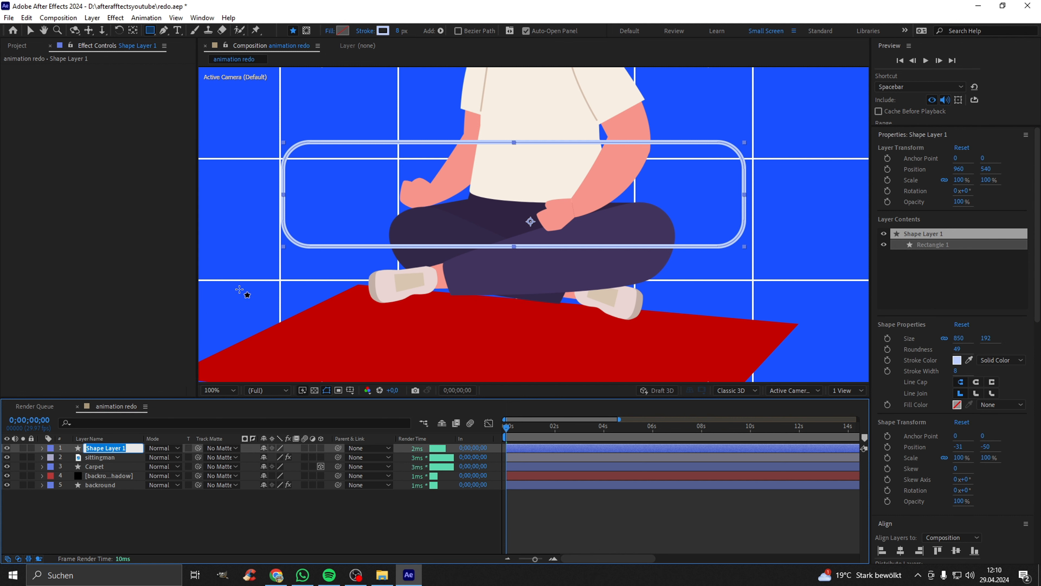
pyautogui.press('BackSpace')
pyautogui.write('textbox')
pyautogui.press('Return')
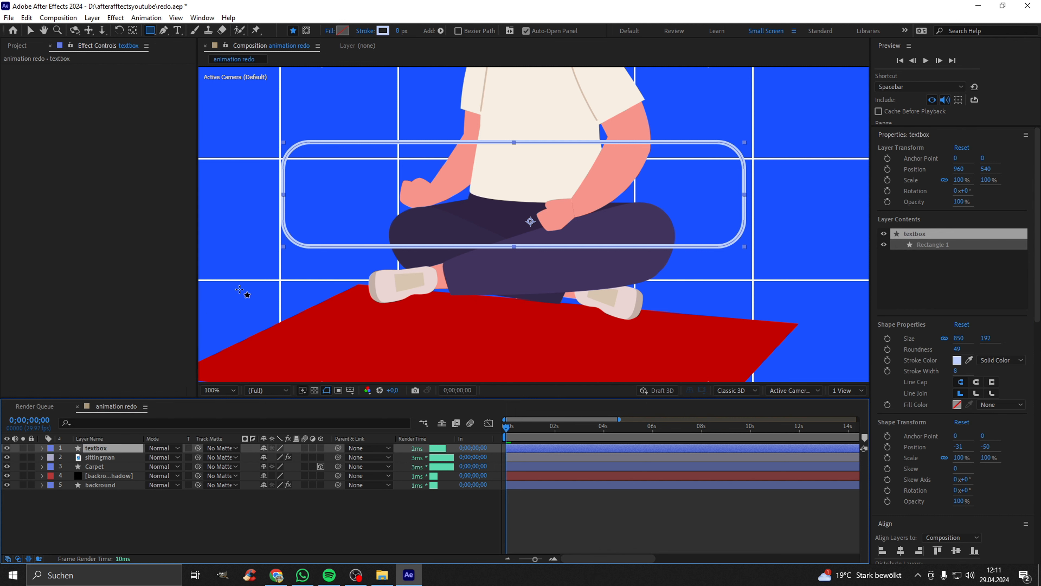
# - Create an adjustment layer above the textbox layer and rename it blurtextbox
pyautogui.click(142, 517)
pyautogui.rightClick(108, 530)
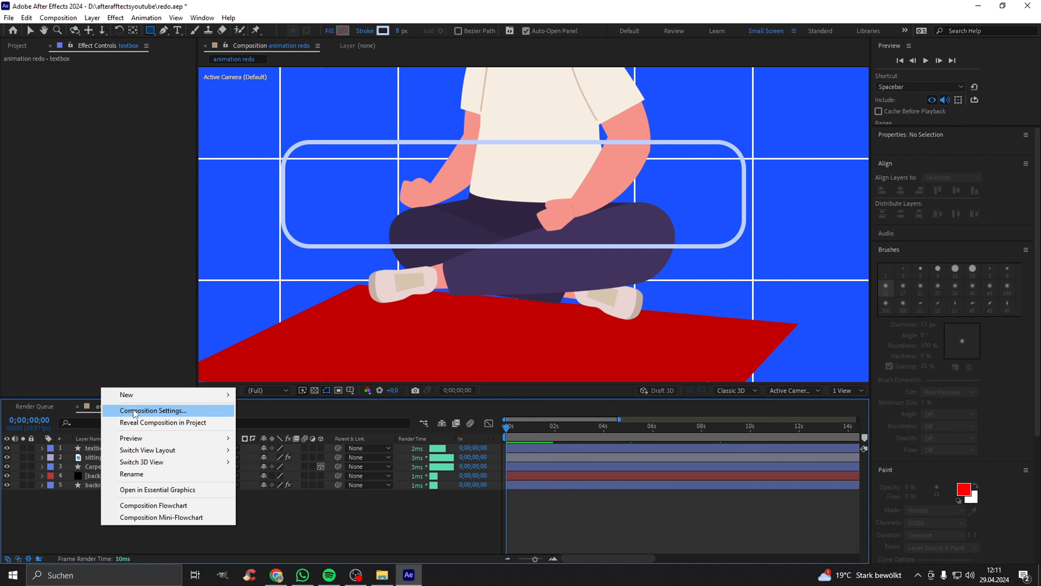
pyautogui.click(82, 521)
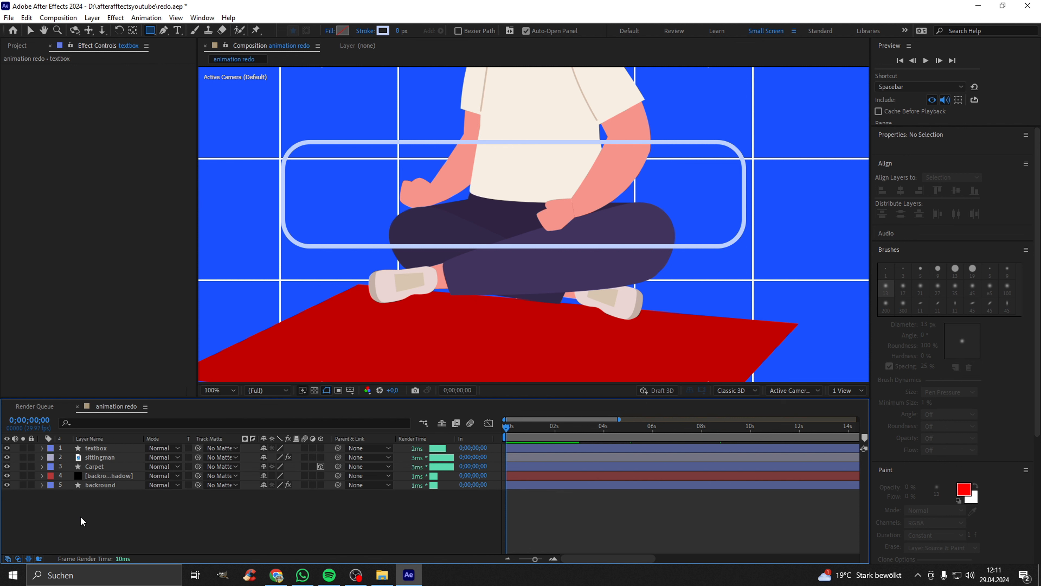
pyautogui.rightClick(86, 513)
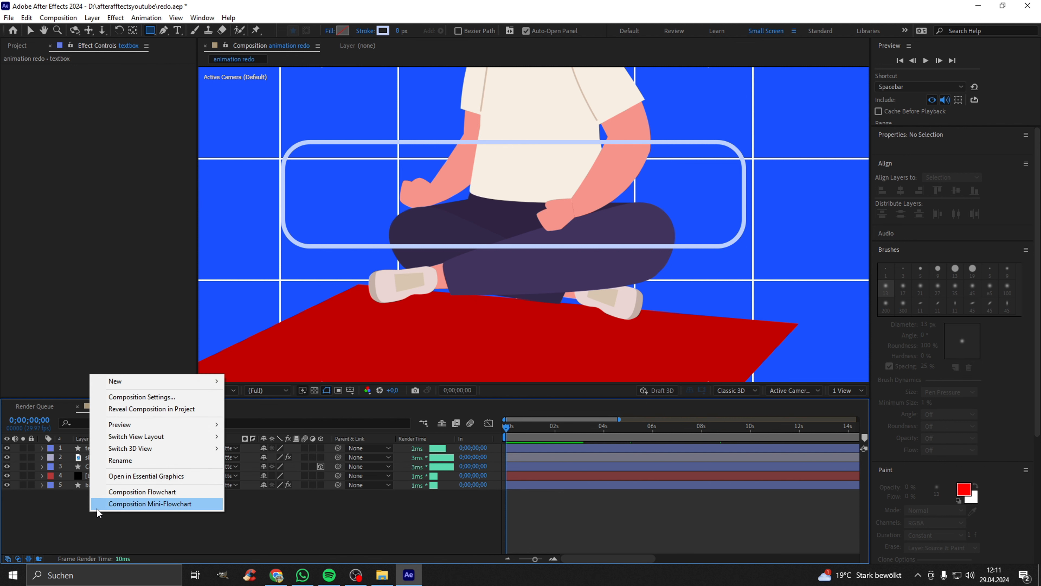
pyautogui.moveTo(143, 384)
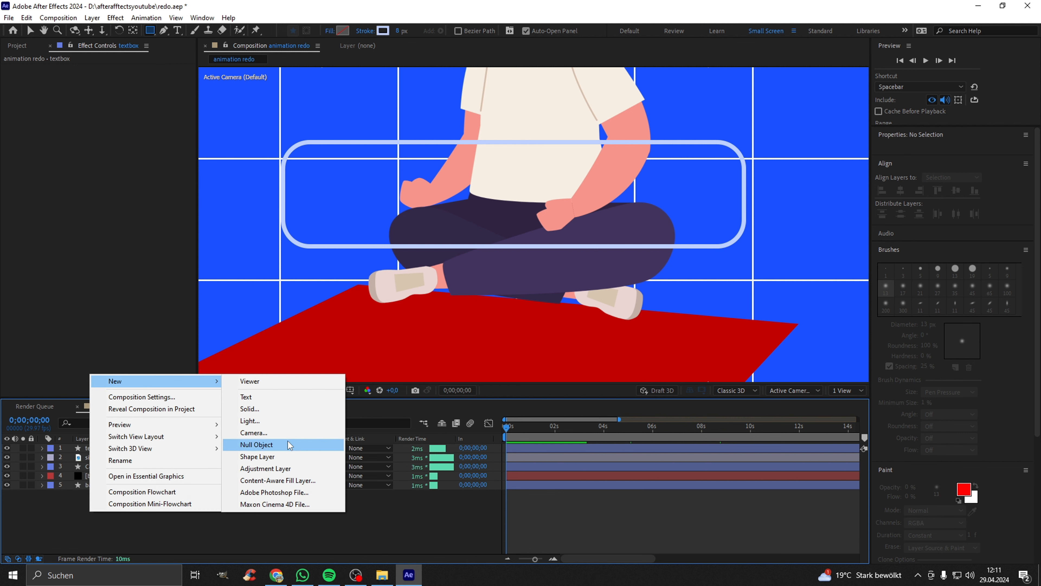
pyautogui.click(290, 469)
pyautogui.rightClick(113, 447)
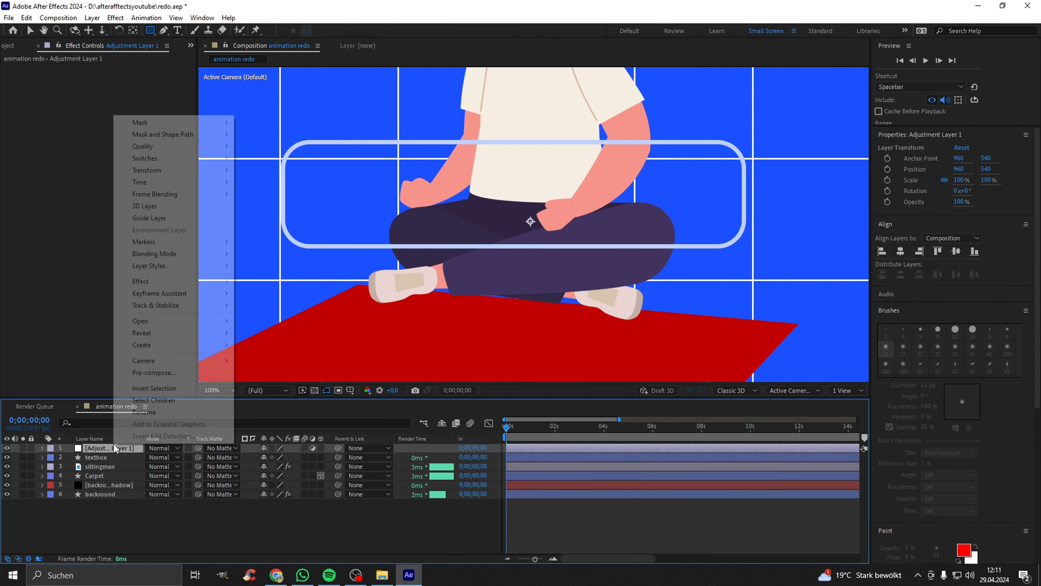
pyautogui.click(147, 416)
pyautogui.write('blurtextbox')
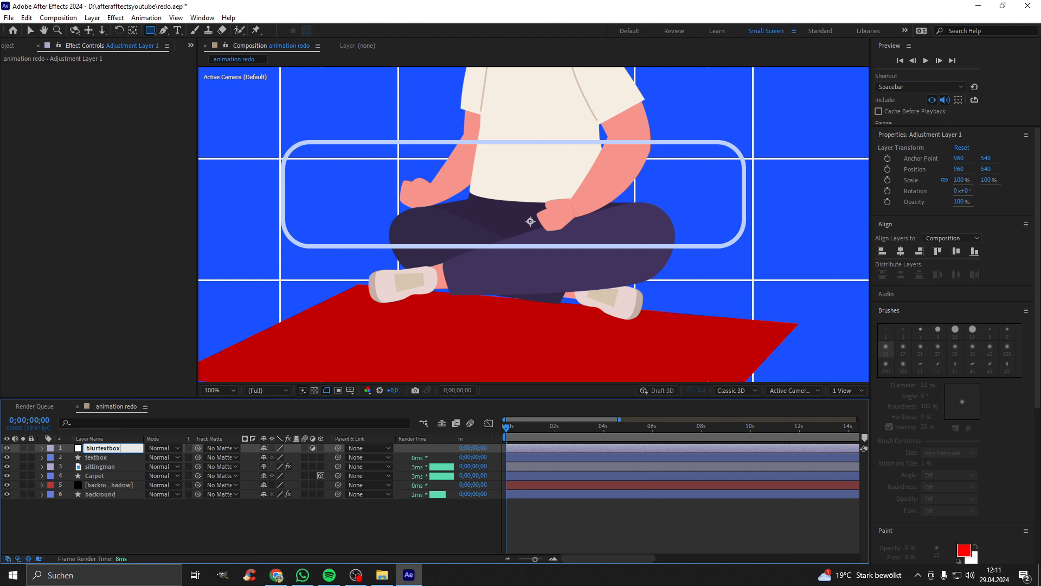
pyautogui.press('Return')
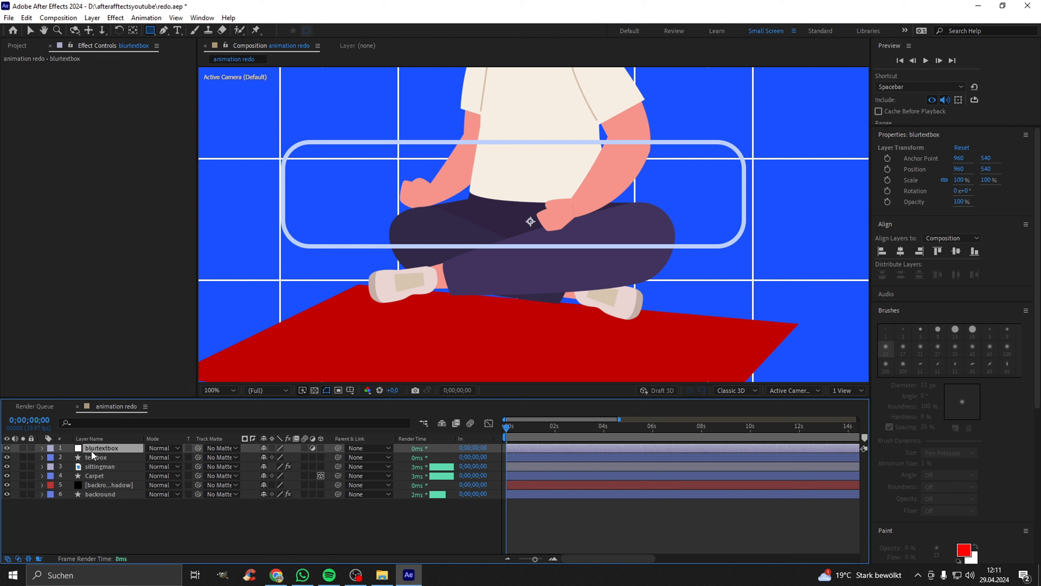
# - Trace the rounded textbox outline with the Pen tool to make a closed mask on the blurtextbox layer
pyautogui.click(164, 33)
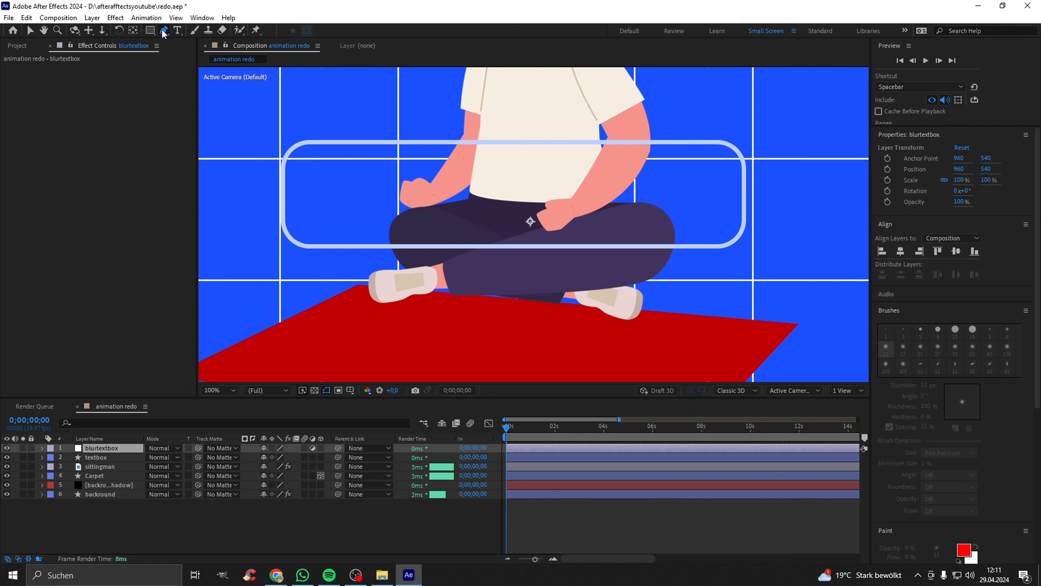
pyautogui.click(282, 167)
pyautogui.click(295, 147)
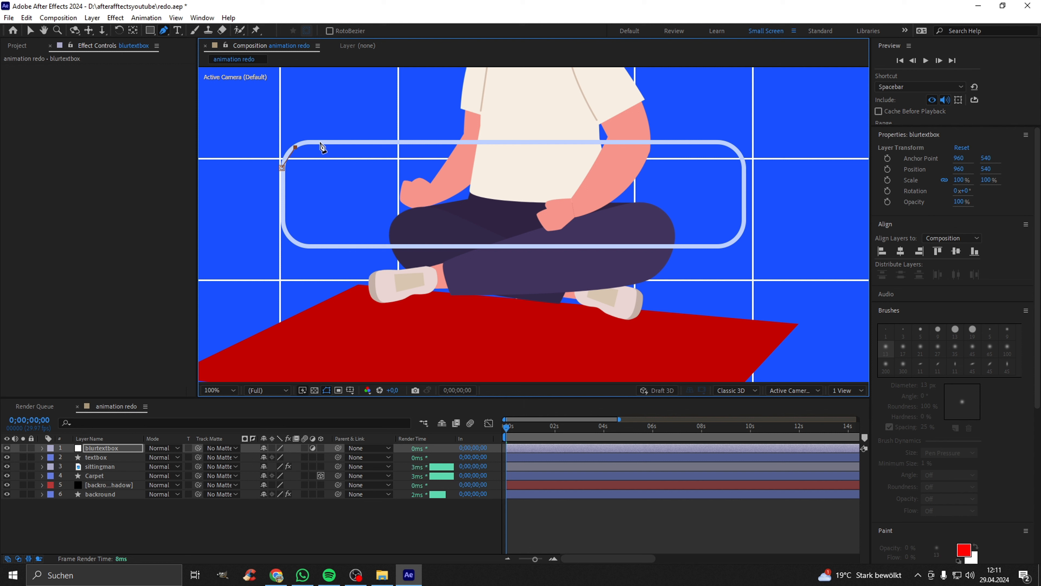
pyautogui.click(320, 142)
pyautogui.click(725, 143)
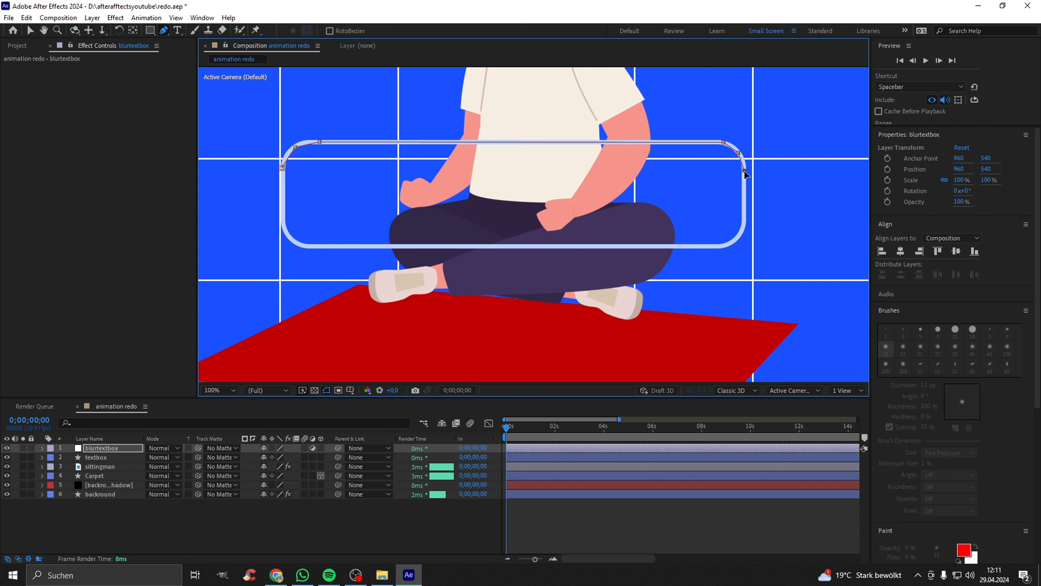
pyautogui.click(744, 199)
pyautogui.click(743, 223)
pyautogui.click(734, 240)
pyautogui.click(711, 245)
pyautogui.click(634, 247)
pyautogui.click(390, 247)
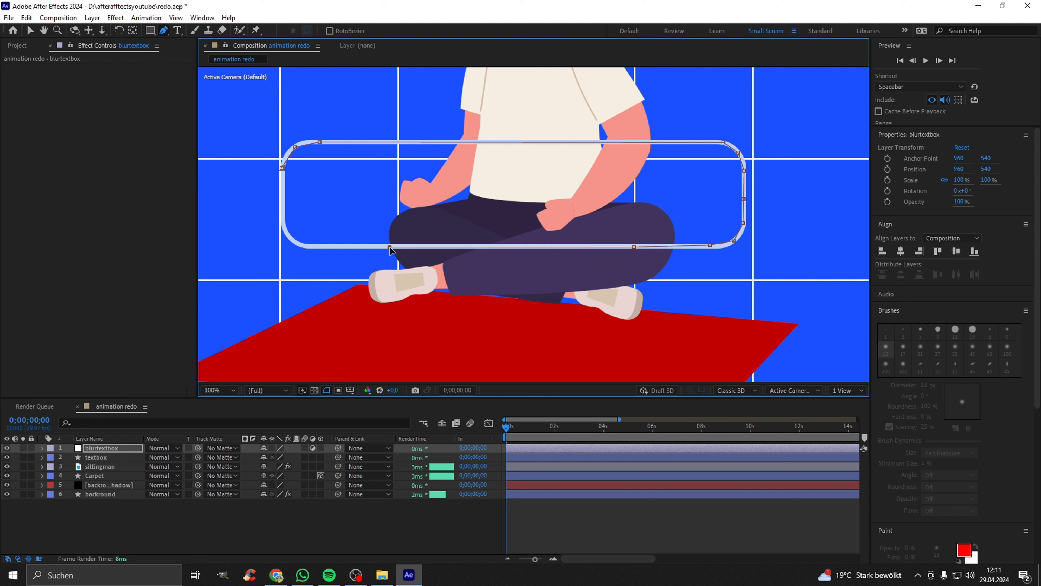
pyautogui.click(308, 247)
pyautogui.click(290, 238)
pyautogui.click(283, 210)
pyautogui.click(282, 168)
# - Reposition the blurtextbox mask points at the text box's upper-left corner so they sit within the rounded outline
pyautogui.press('v')
pyautogui.scroll(4, 476, 232)
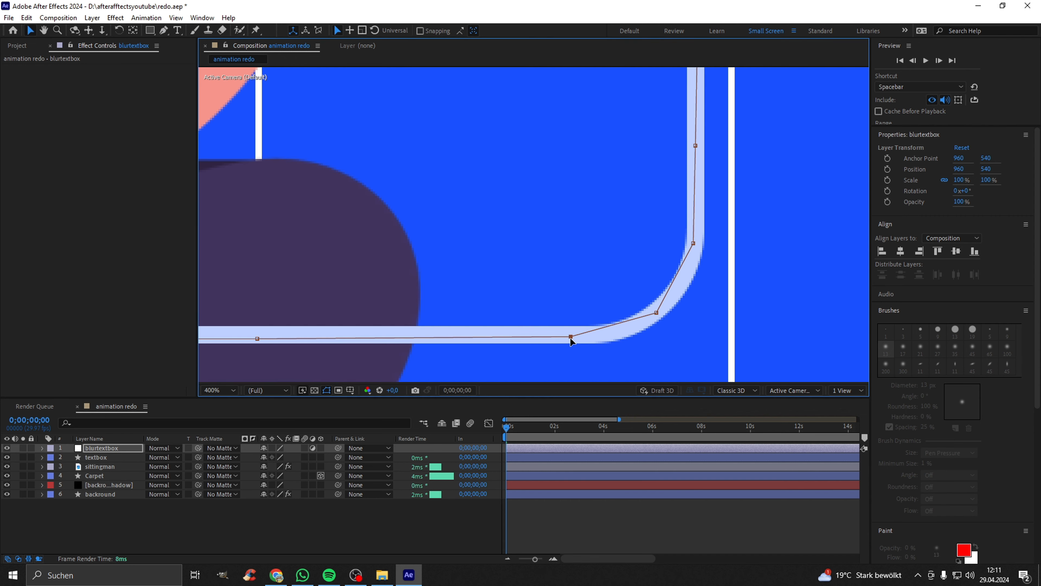
pyautogui.scroll(5, 572, 267)
pyautogui.scroll(3, 576, 226)
pyautogui.hscroll(-10, 714, 214)
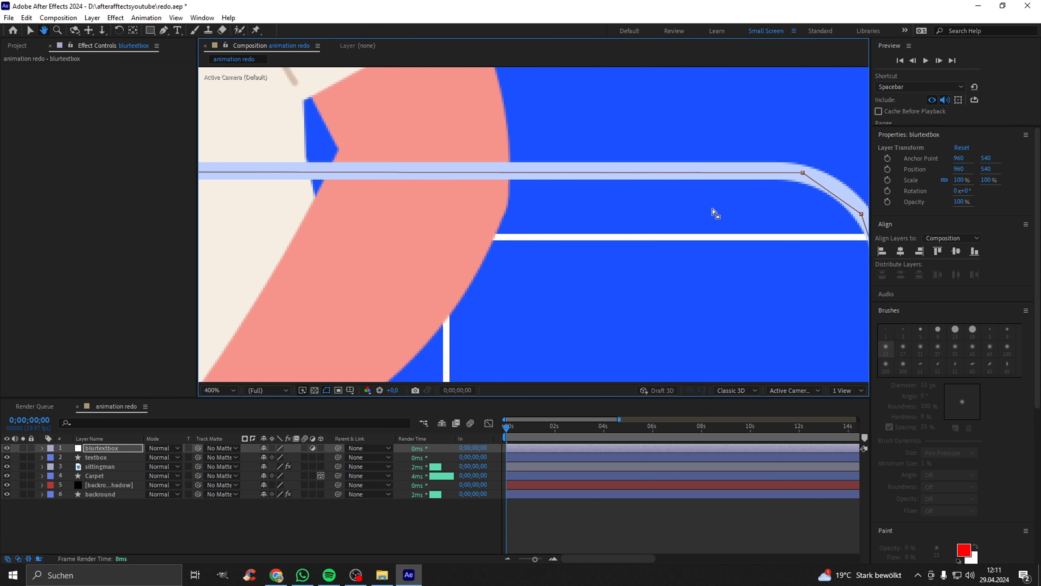
pyautogui.hscroll(-9, 496, 153)
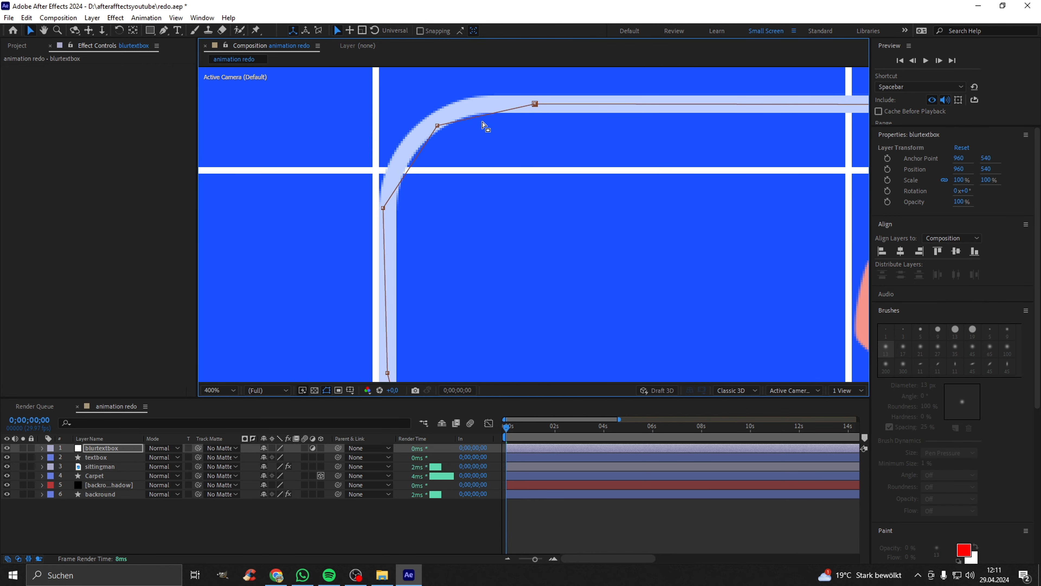
pyautogui.moveTo(437, 131); pyautogui.dragTo(437, 116)
pyautogui.moveTo(384, 210); pyautogui.dragTo(384, 194)
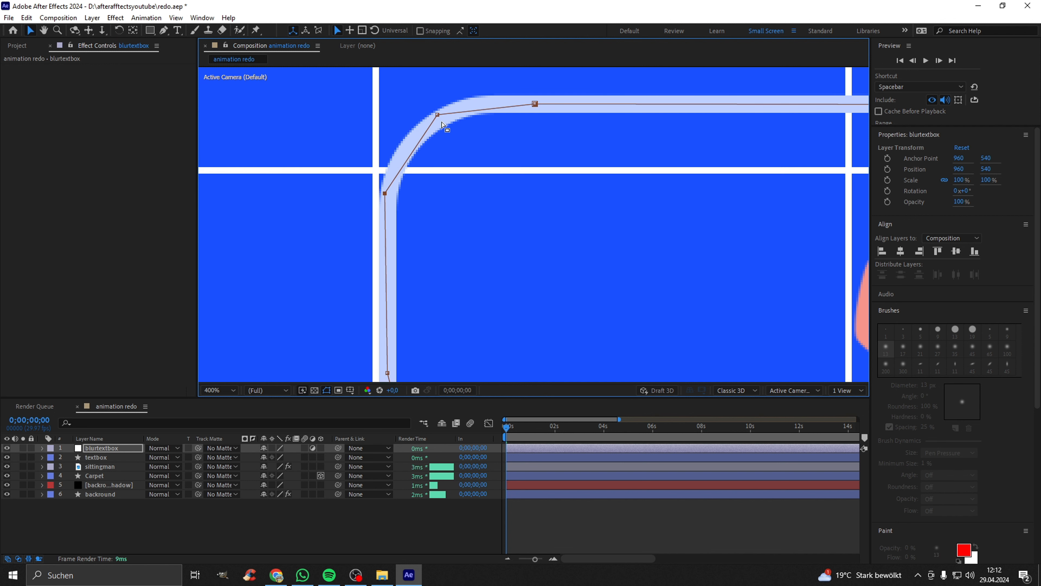
# - Move the mask points at the text box's lower-left corner outward onto the rounded outline
pyautogui.scroll(-12, 481, 244)
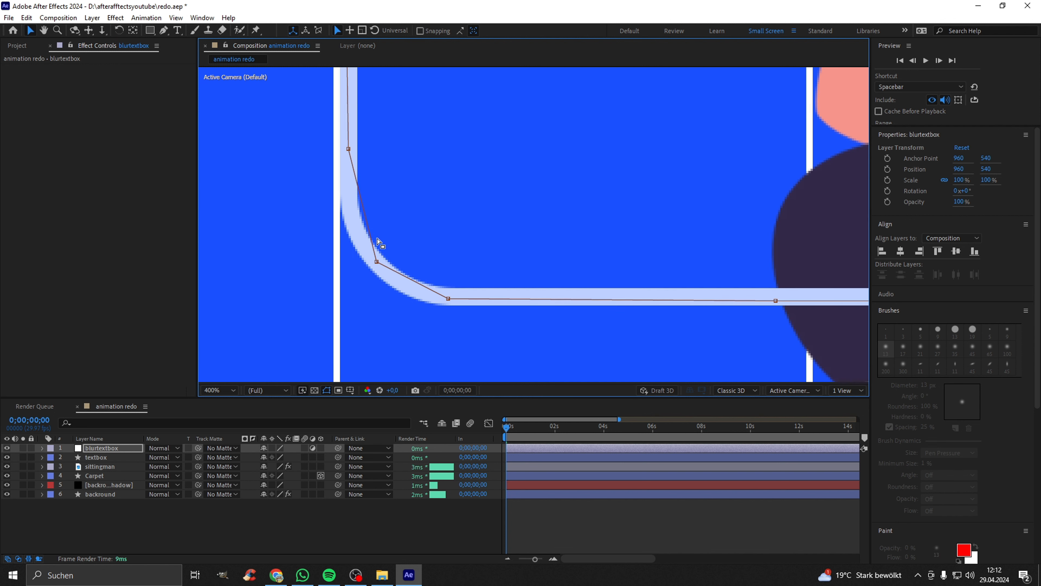
pyautogui.moveTo(379, 264); pyautogui.dragTo(355, 241)
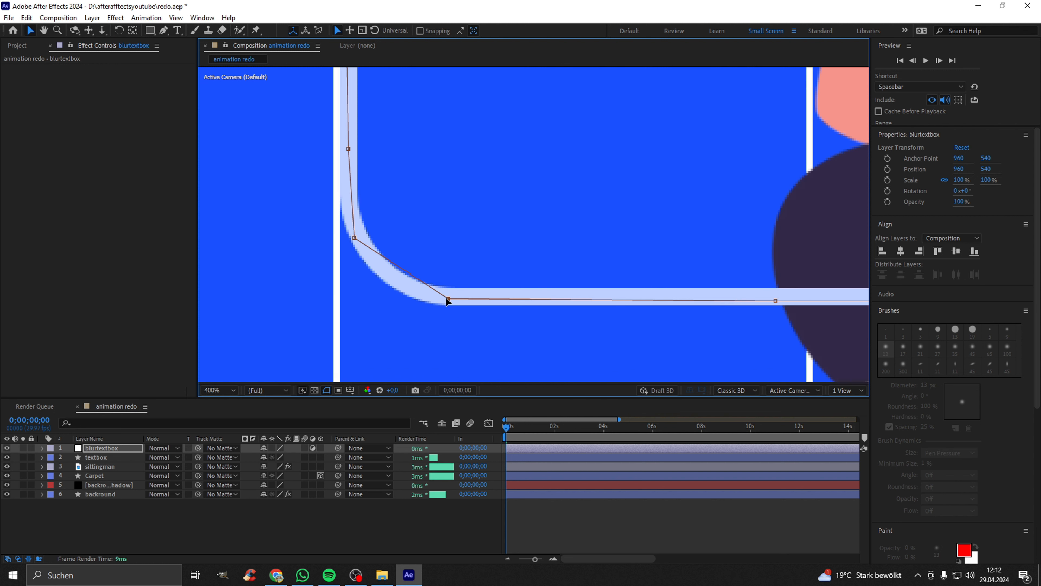
pyautogui.moveTo(448, 302); pyautogui.dragTo(425, 297)
pyautogui.moveTo(432, 237); pyautogui.dragTo(469, 391)
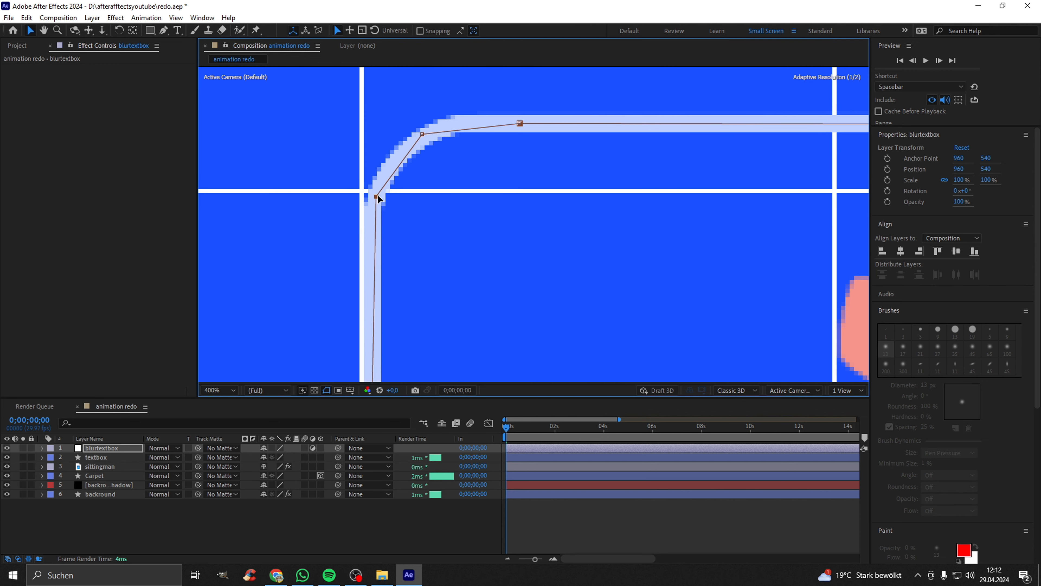
pyautogui.scroll(-4, 459, 213)
pyautogui.moveTo(469, 222); pyautogui.dragTo(382, 212)
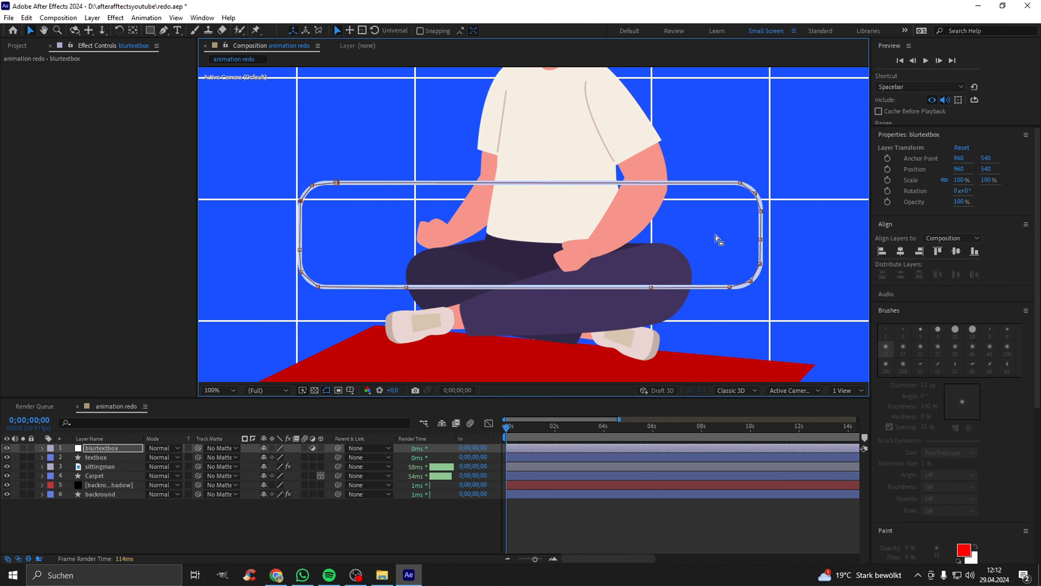
# - Apply a Gaussian Blur effect to the blurtextbox layer and set its blurriness to about 28.9
pyautogui.scroll(-5, 933, 317)
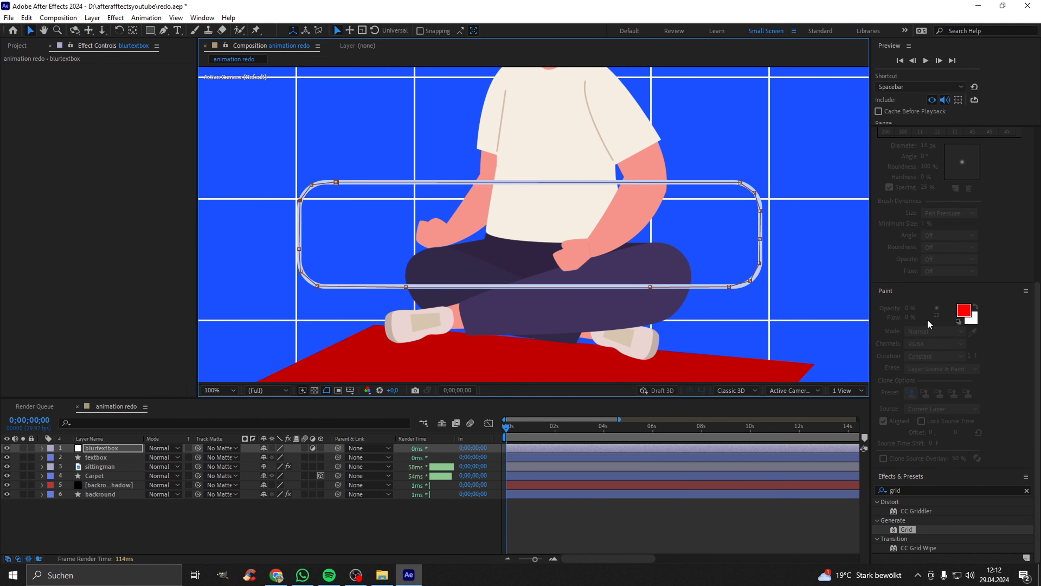
pyautogui.click(894, 490)
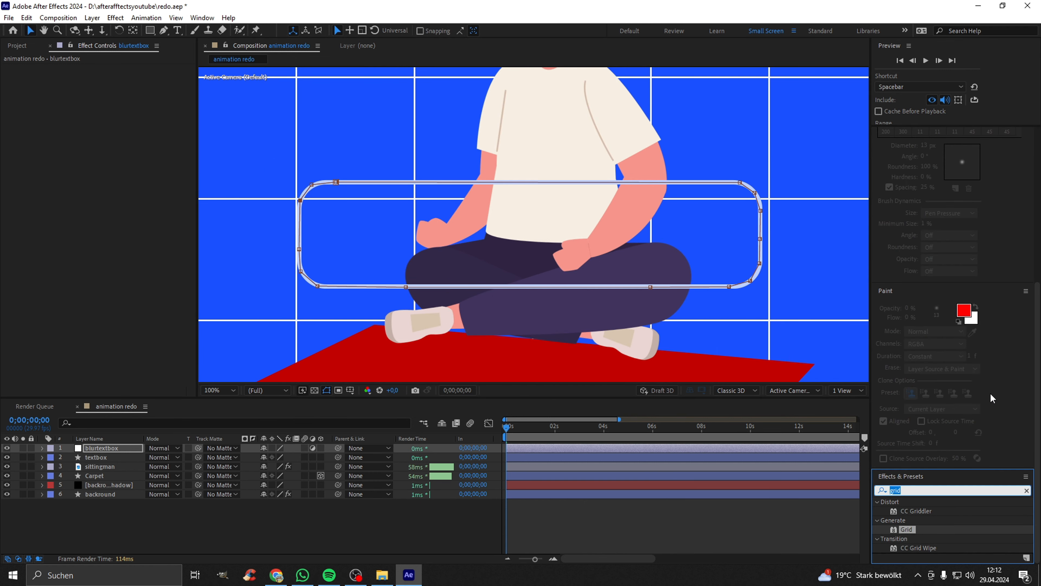
pyautogui.write('gauss')
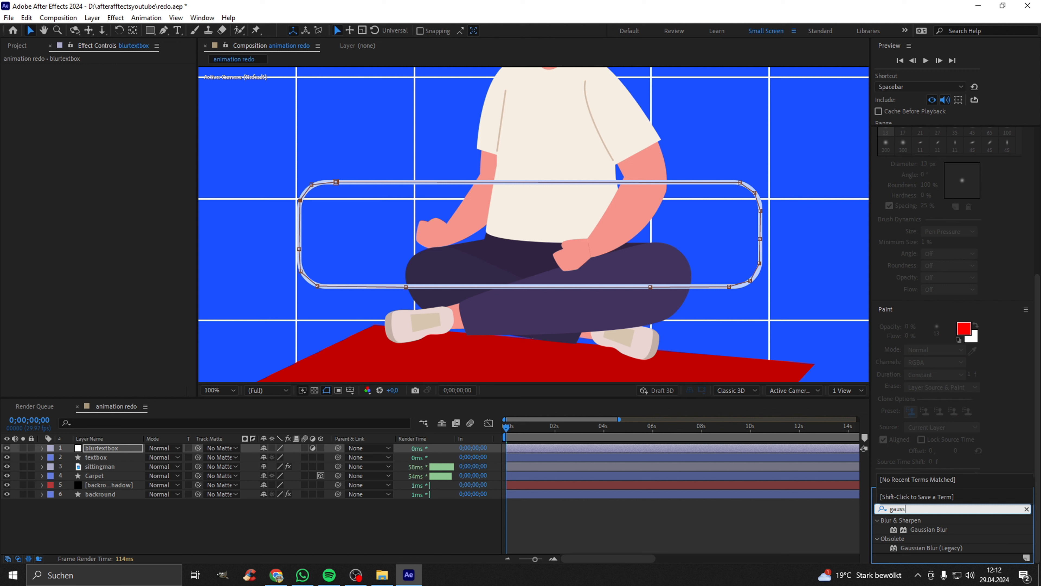
pyautogui.click(888, 532)
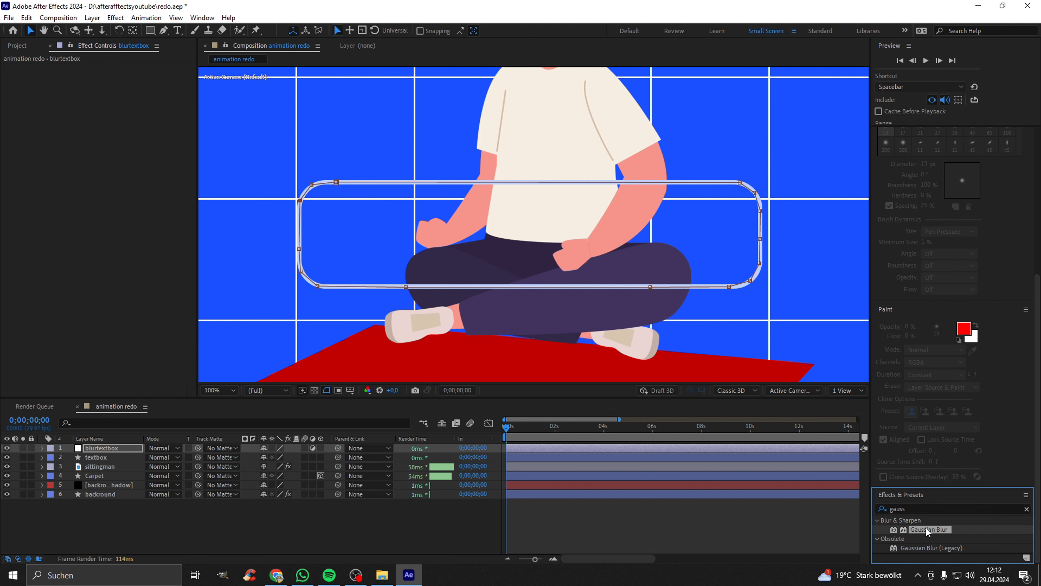
pyautogui.moveTo(929, 534); pyautogui.dragTo(119, 450)
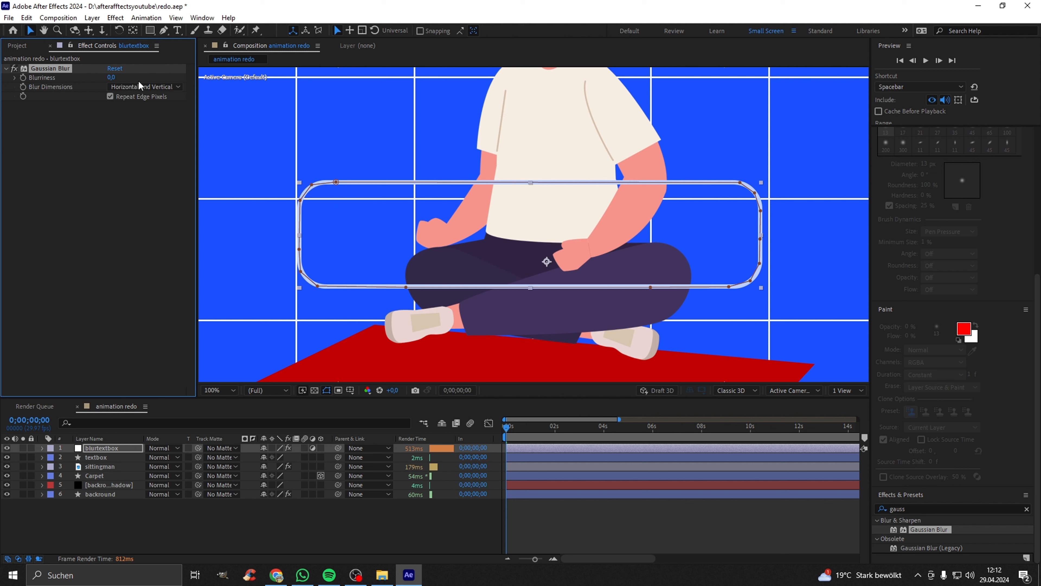
pyautogui.moveTo(115, 80); pyautogui.dragTo(288, 99)
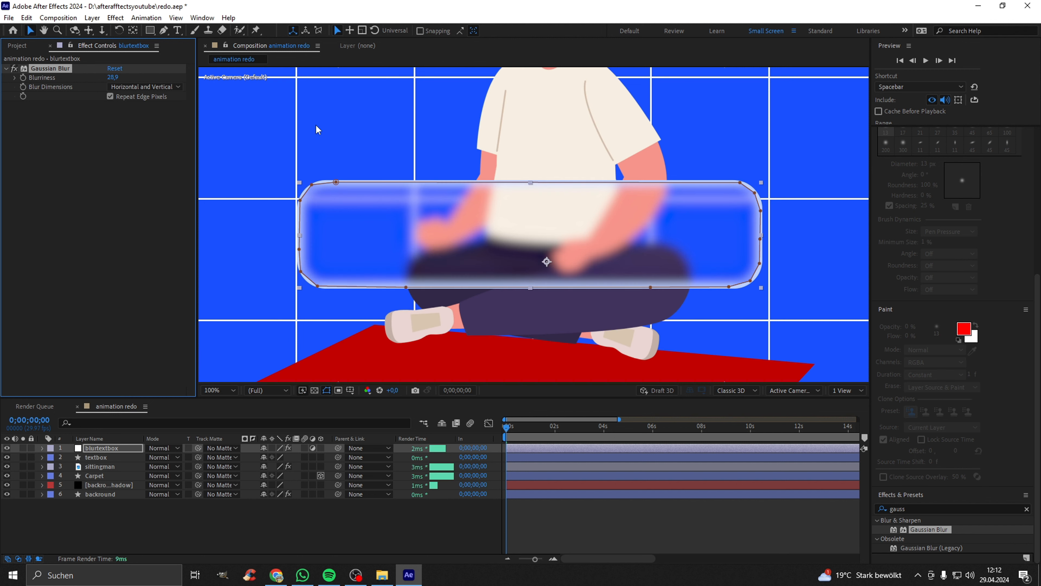
pyautogui.click(218, 119)
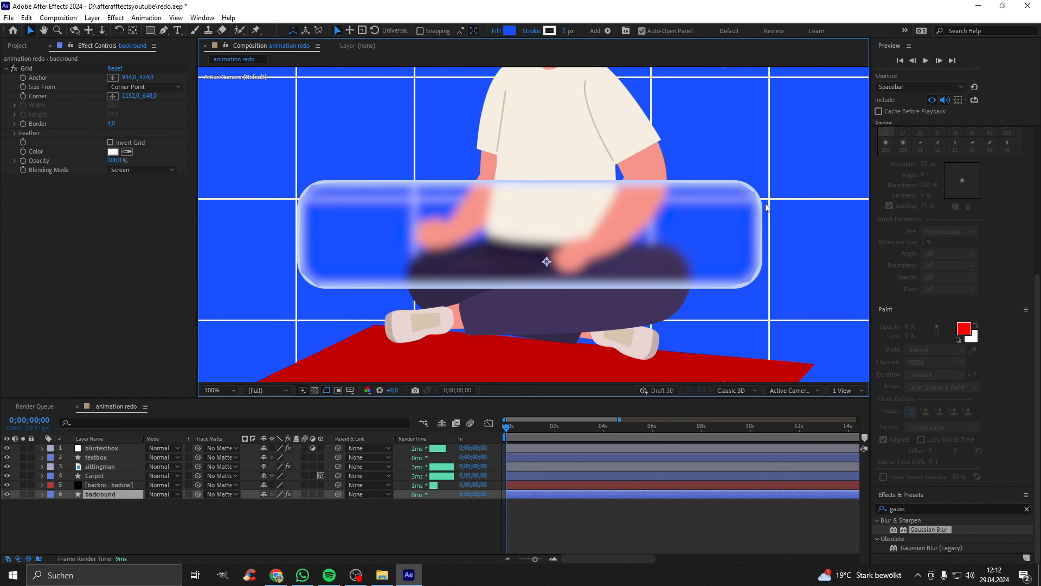
# - Move the blurtextbox layer below the textbox layer and inspect the outline over the blurred area
pyautogui.scroll(1, 270, 186)
pyautogui.scroll(-2, 303, 193)
pyautogui.scroll(1, 422, 210)
pyautogui.moveTo(438, 205); pyautogui.dragTo(498, 206)
pyautogui.click(98, 448)
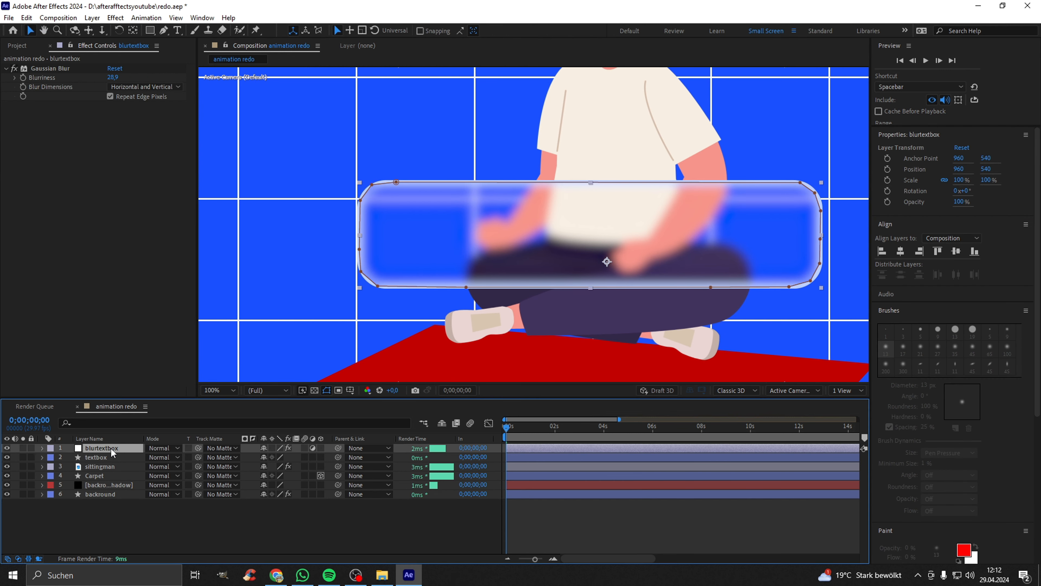
pyautogui.moveTo(109, 464); pyautogui.dragTo(102, 466)
pyautogui.moveTo(493, 244); pyautogui.dragTo(328, 254)
pyautogui.click(761, 251)
pyautogui.moveTo(529, 271); pyautogui.dragTo(674, 296)
pyautogui.scroll(2, 517, 231)
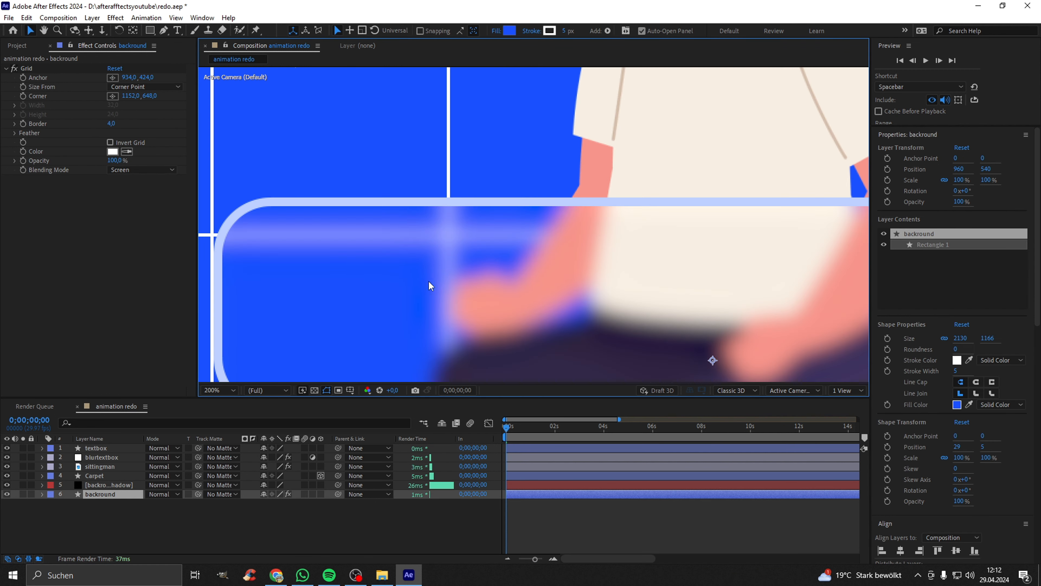
pyautogui.scroll(-3, 458, 298)
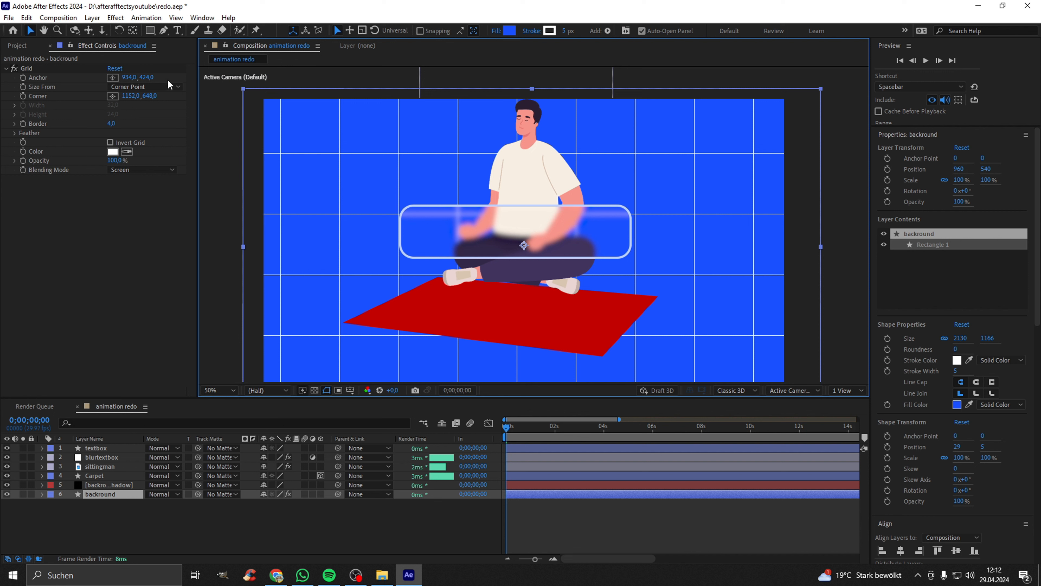
# - Add the text "Dopamine Detox" with the Type tool and move its layer to the top of the layer stack
pyautogui.click(175, 32)
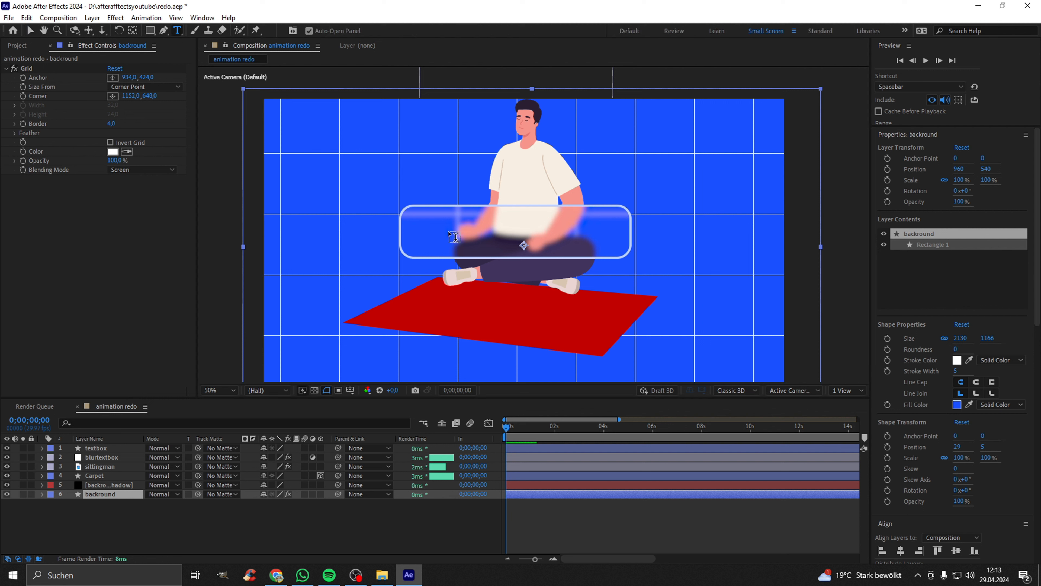
pyautogui.click(447, 236)
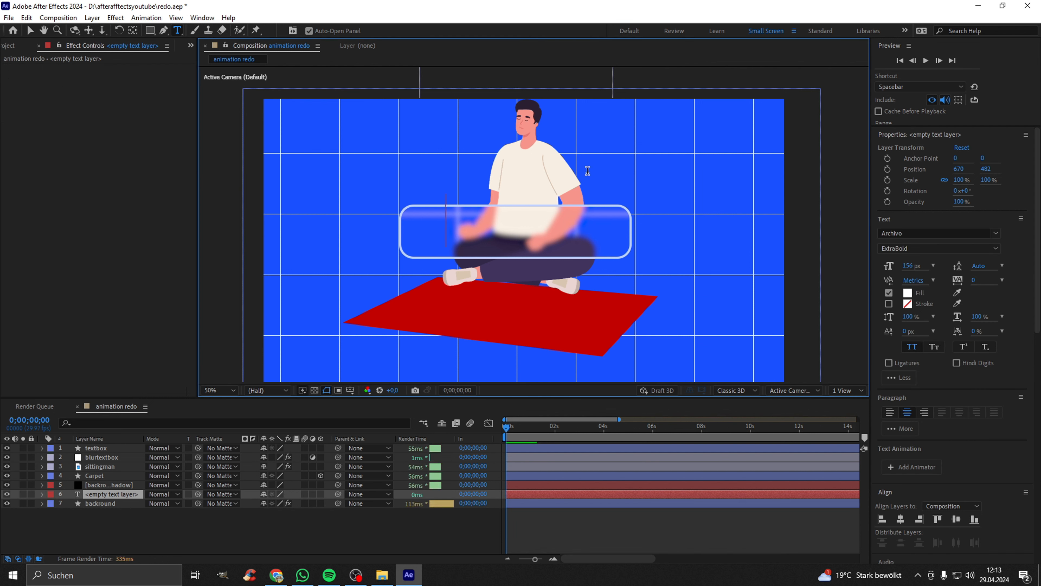
pyautogui.write('Dop')
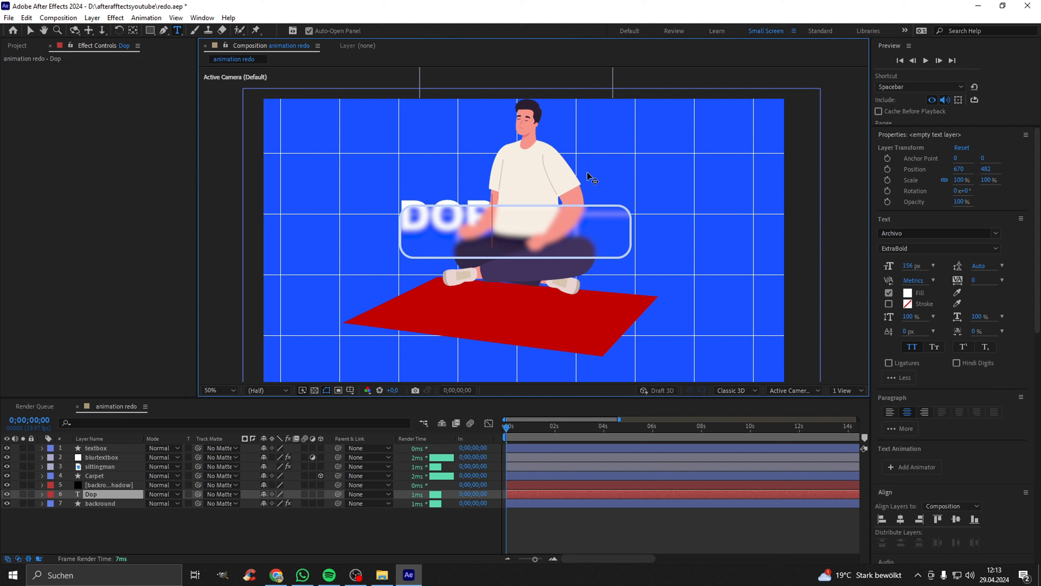
pyautogui.write('amine Deto')
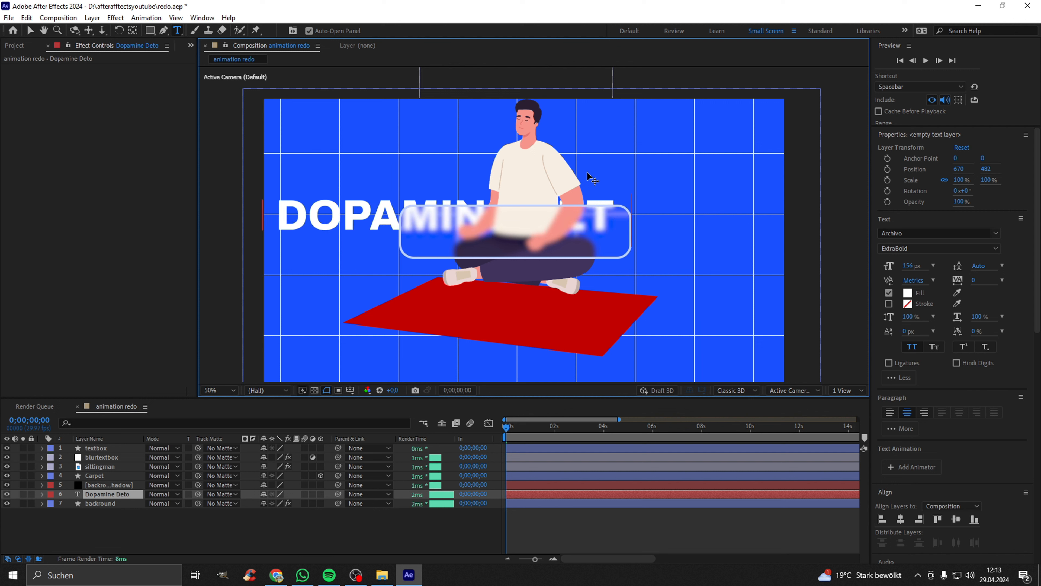
pyautogui.write('x')
pyautogui.click(109, 494)
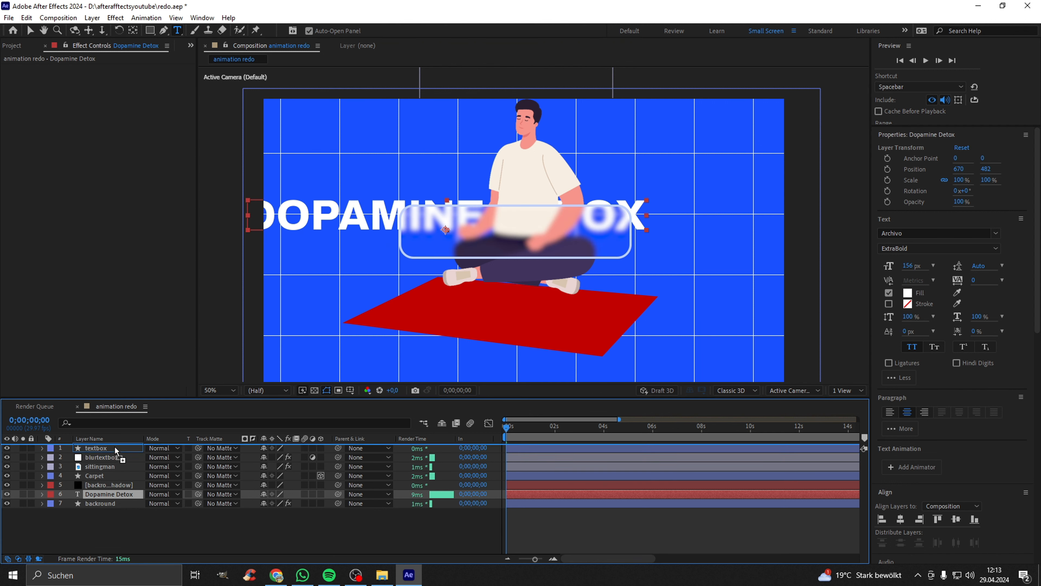
pyautogui.moveTo(115, 451); pyautogui.dragTo(115, 447)
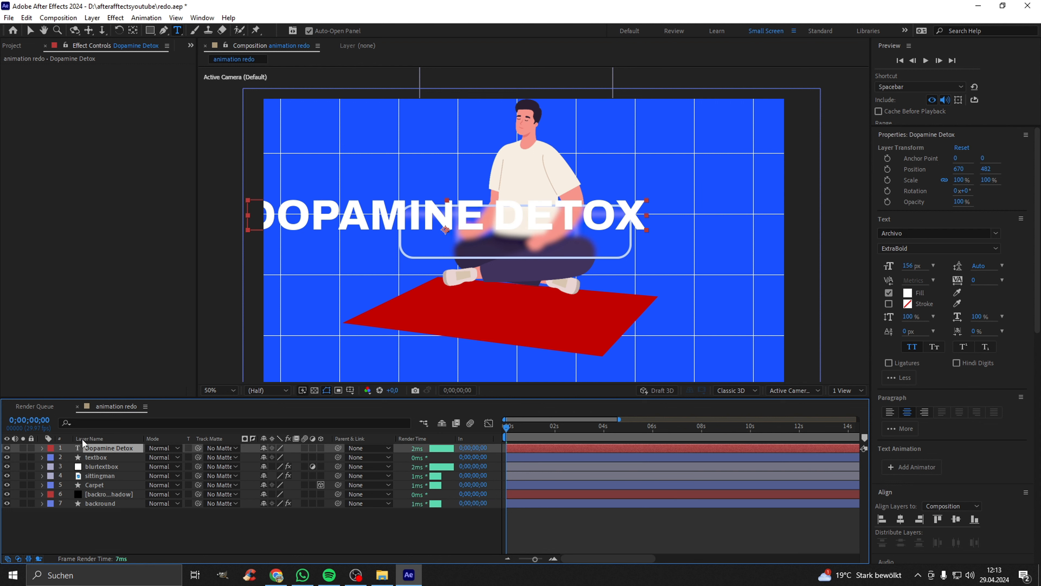
# - Scale the Dopamine Detox text to 54% and center it inside the rounded text box at about position 932, 513
pyautogui.press('s')
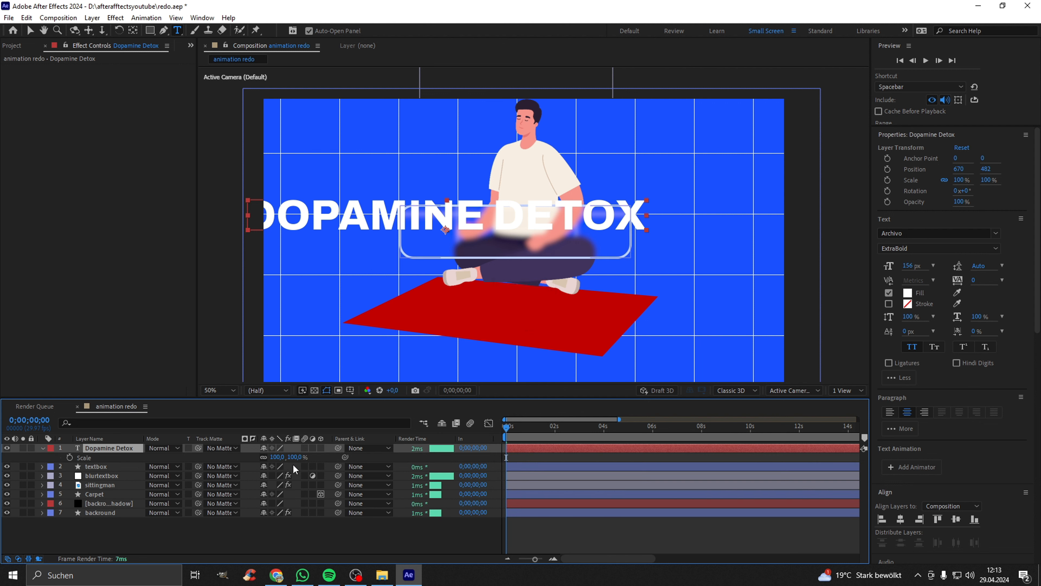
pyautogui.moveTo(276, 457); pyautogui.dragTo(256, 458)
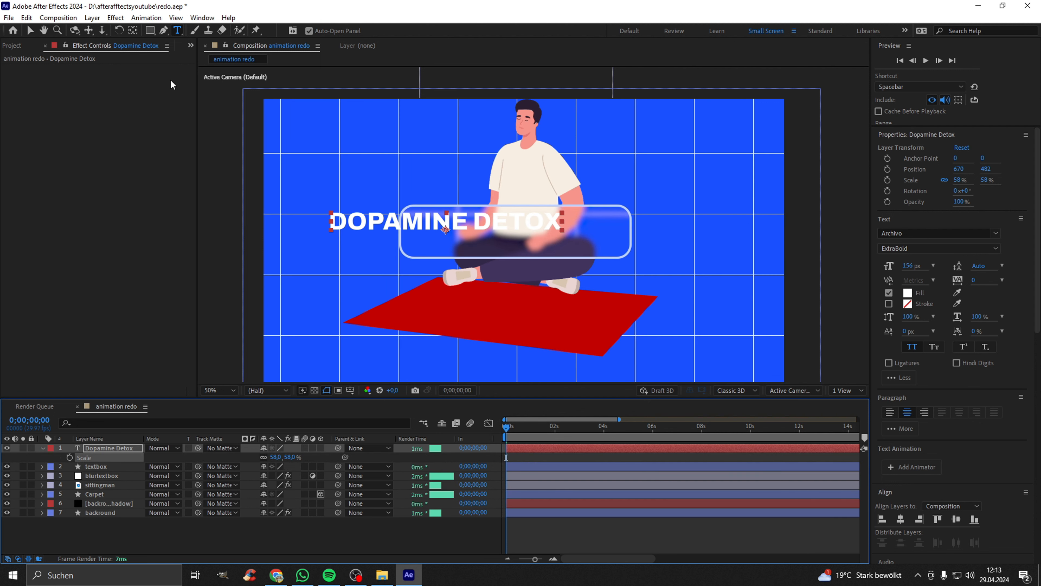
pyautogui.click(29, 32)
pyautogui.moveTo(428, 225); pyautogui.dragTo(498, 235)
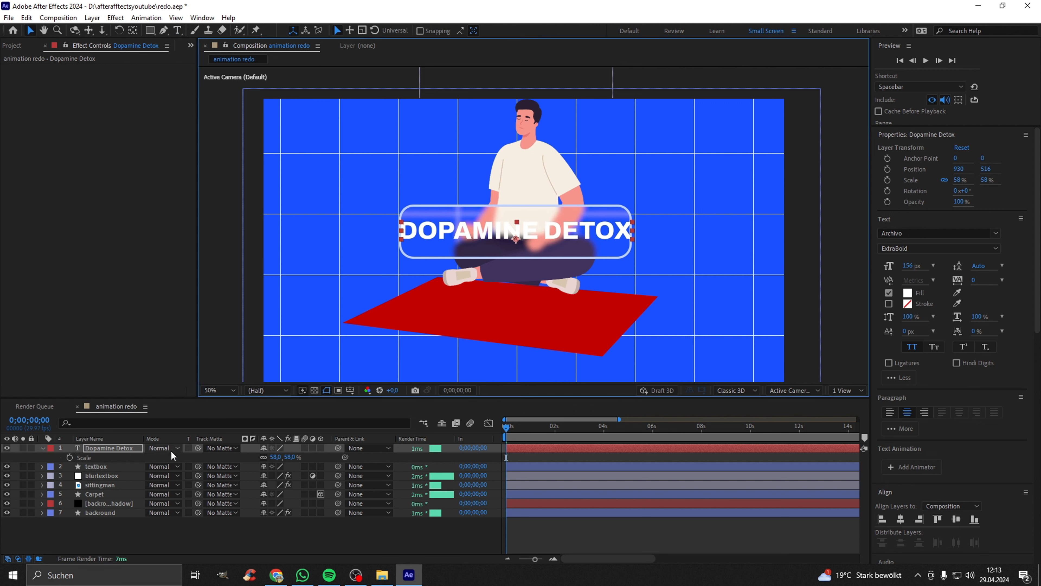
pyautogui.moveTo(272, 457); pyautogui.dragTo(269, 458)
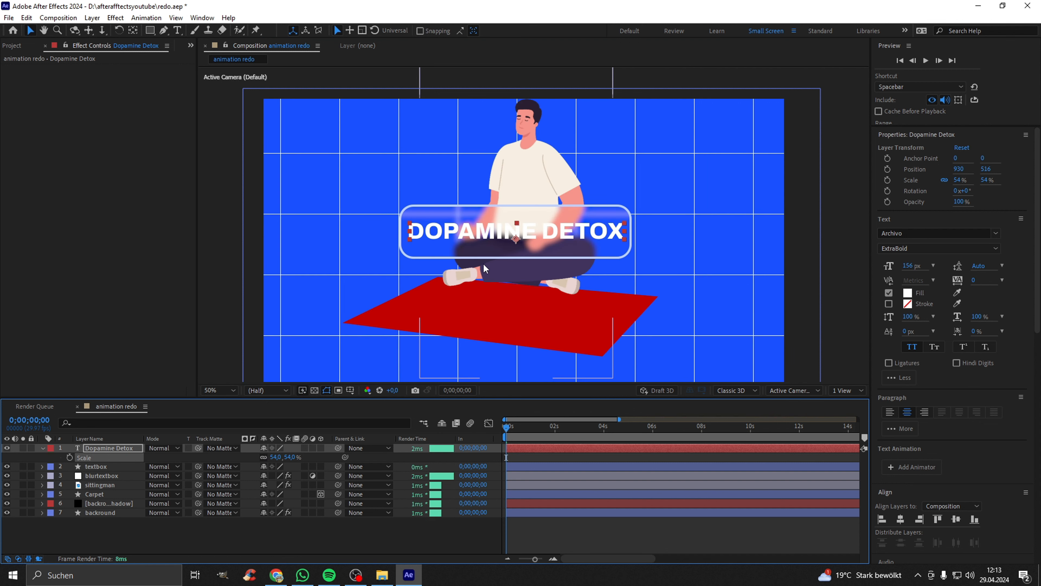
pyautogui.moveTo(493, 236); pyautogui.dragTo(482, 234)
pyautogui.scroll(2, 495, 236)
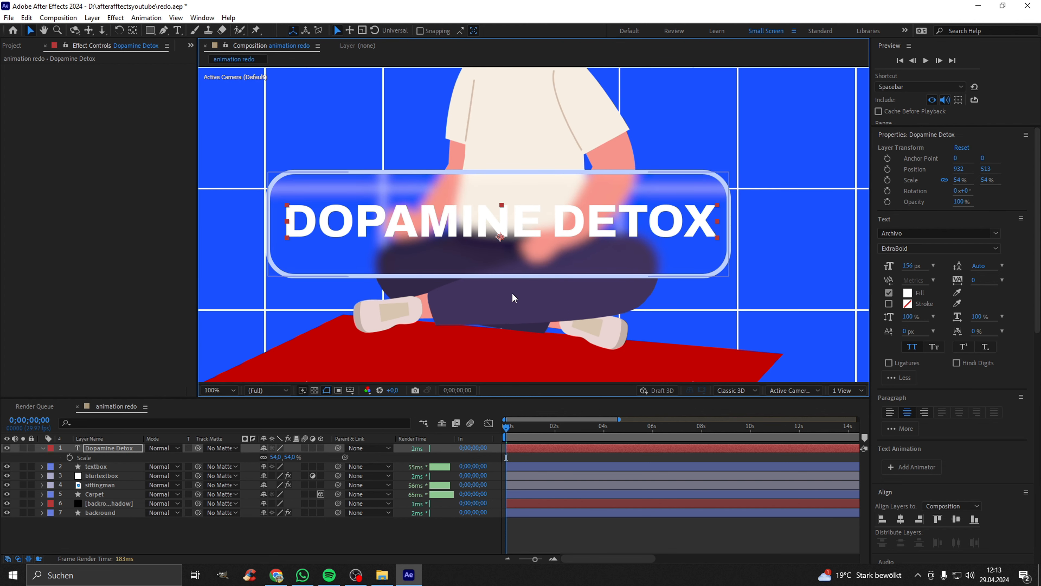
pyautogui.scroll(2, 522, 222)
pyautogui.scroll(-4, 522, 222)
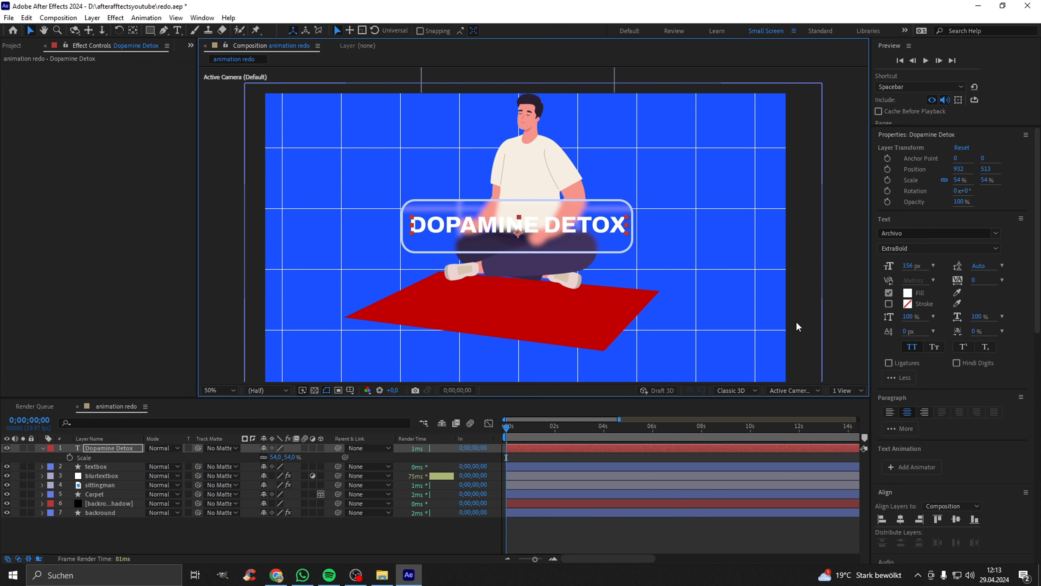
pyautogui.scroll(4, 474, 196)
pyautogui.scroll(-2, 467, 235)
pyautogui.press(',')
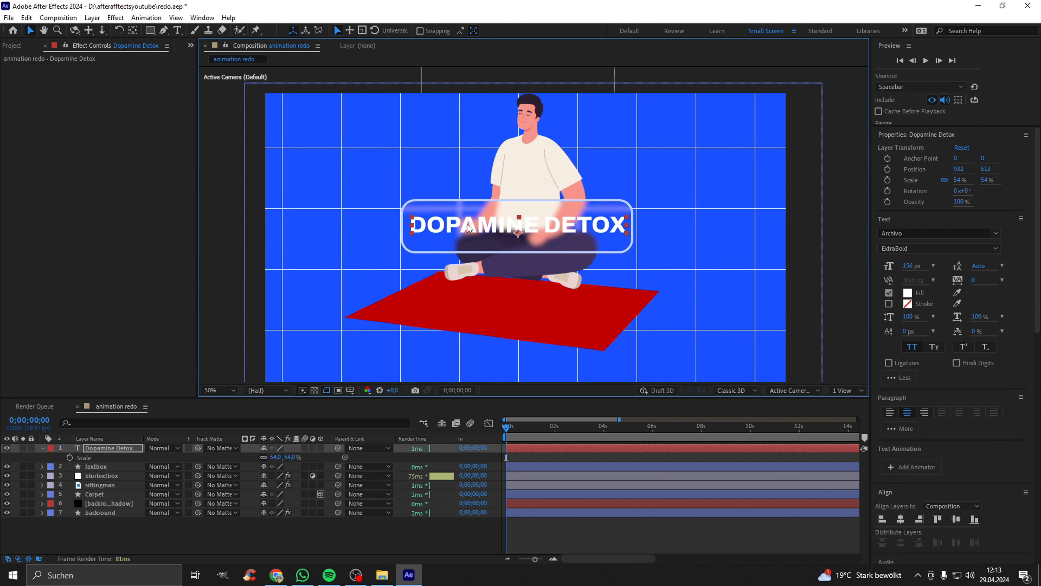
# - Find the Drop Shadow effect and apply it to the Dopamine Detox text layer
pyautogui.hotkey('ctrl', '5')
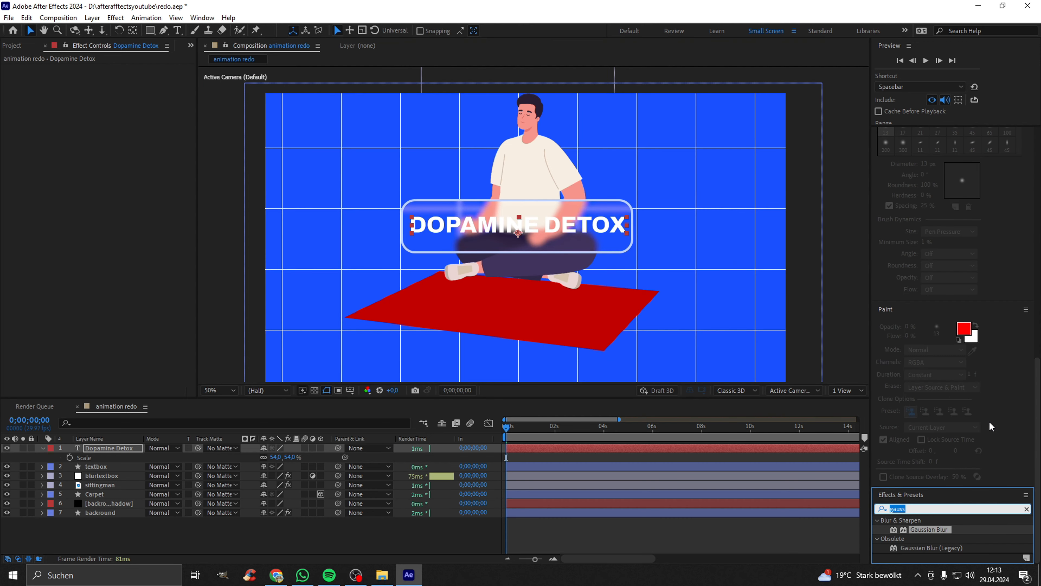
pyautogui.press('BackSpace')
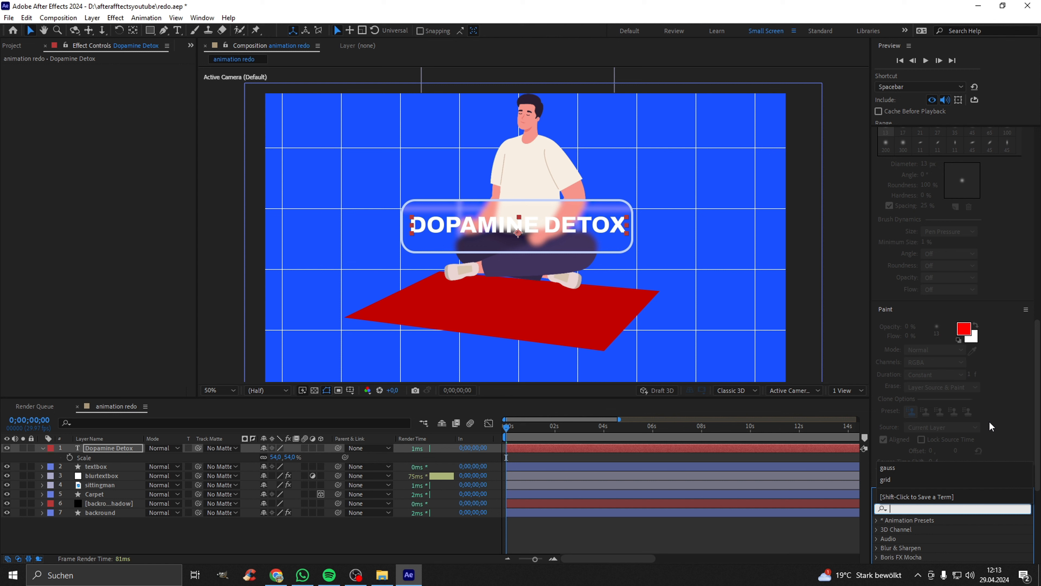
pyautogui.write('drop s')
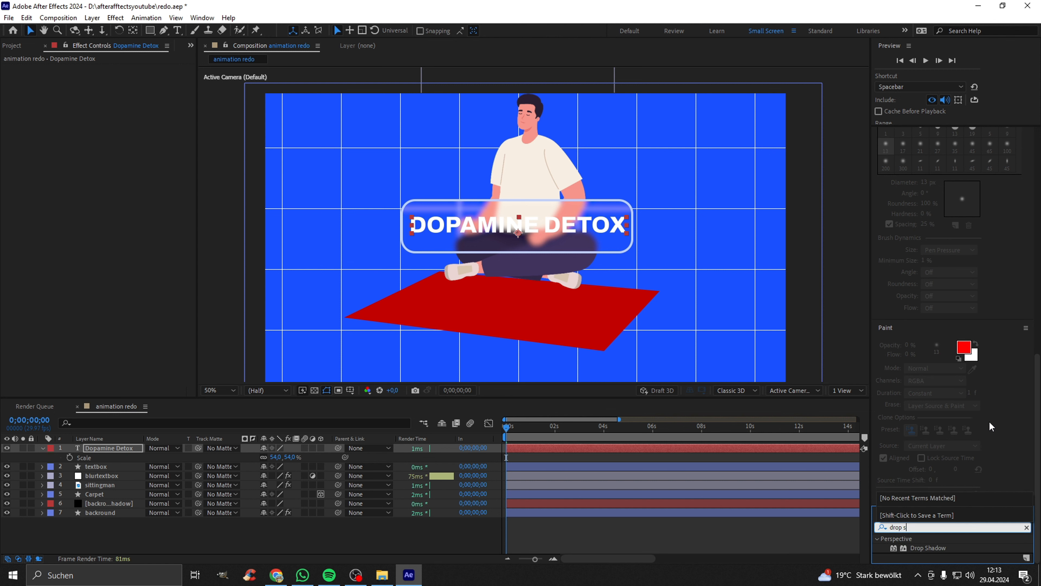
pyautogui.write('ha')
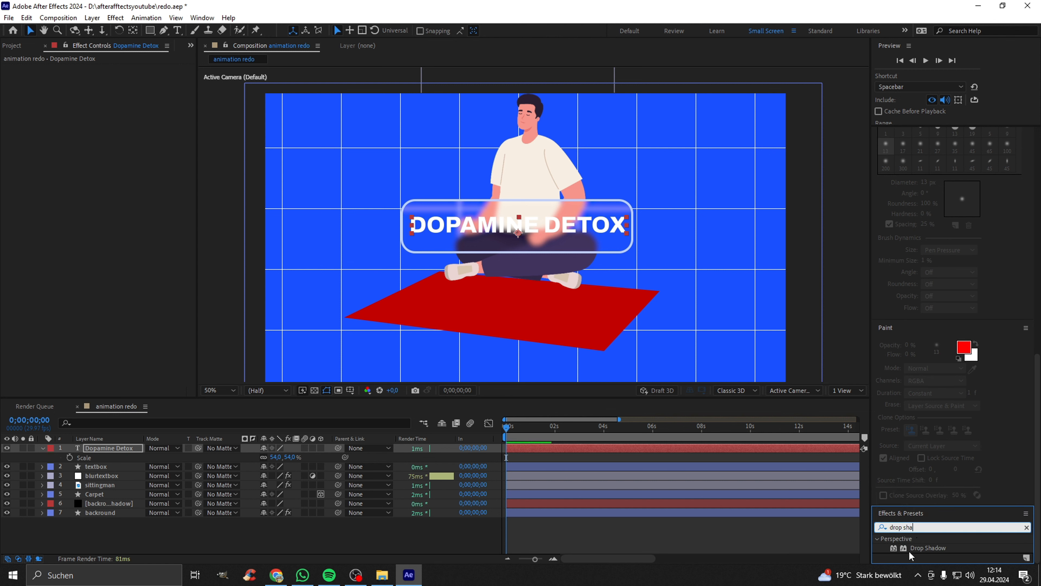
pyautogui.moveTo(929, 550); pyautogui.dragTo(97, 451)
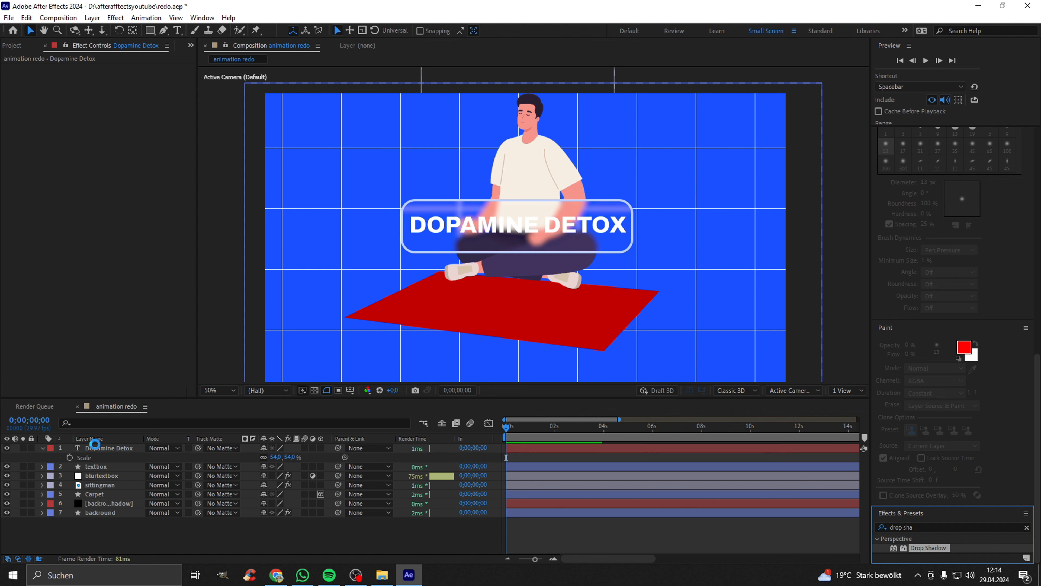
# - Set the softness of the Dopamine Detox text's drop shadow to 33
pyautogui.press('.')
pyautogui.press('.')
pyautogui.moveTo(431, 229); pyautogui.dragTo(551, 248)
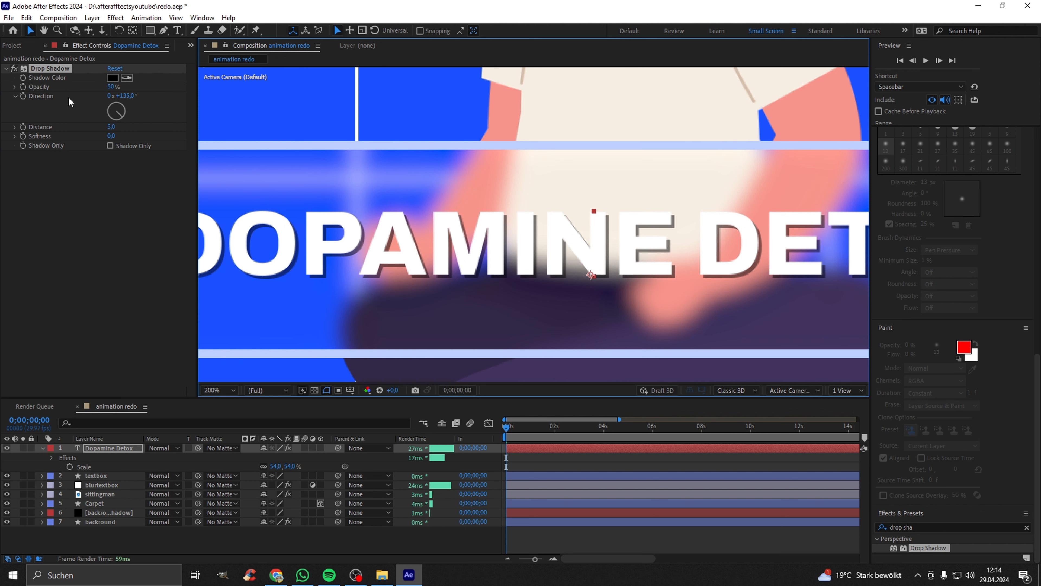
pyautogui.moveTo(109, 137)
pyautogui.mouseDown()
pyautogui.moveTo(161, 145)
pyautogui.moveTo(92, 143)
pyautogui.moveTo(103, 141)
pyautogui.mouseUp()
pyautogui.press(',')
pyautogui.press(',')
pyautogui.click(410, 205)
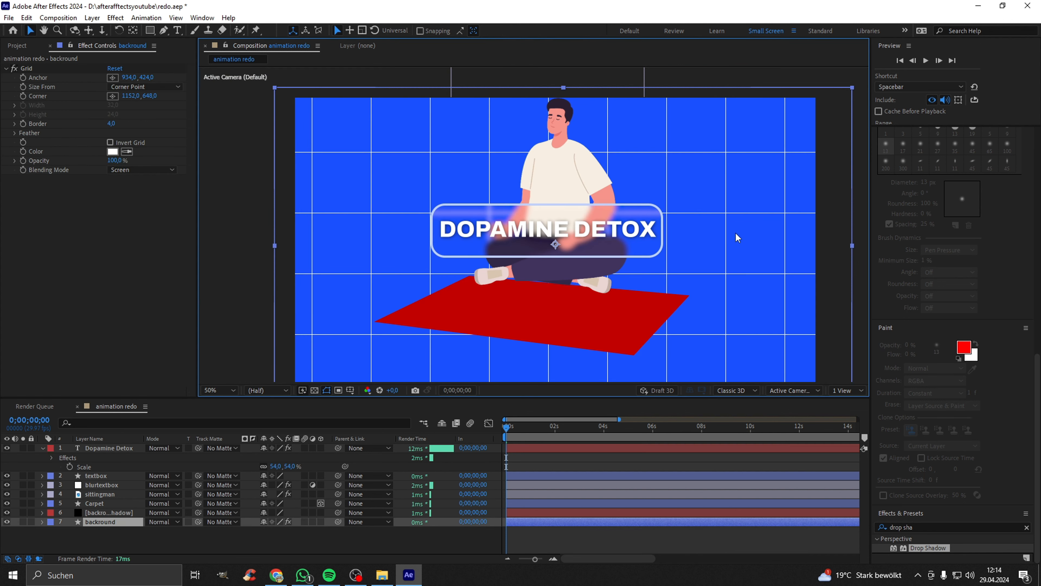
# - Examine the softened drop shadow on the title text both up close and from further away
pyautogui.press('.')
pyautogui.press('.')
pyautogui.press(',')
pyautogui.press(',')
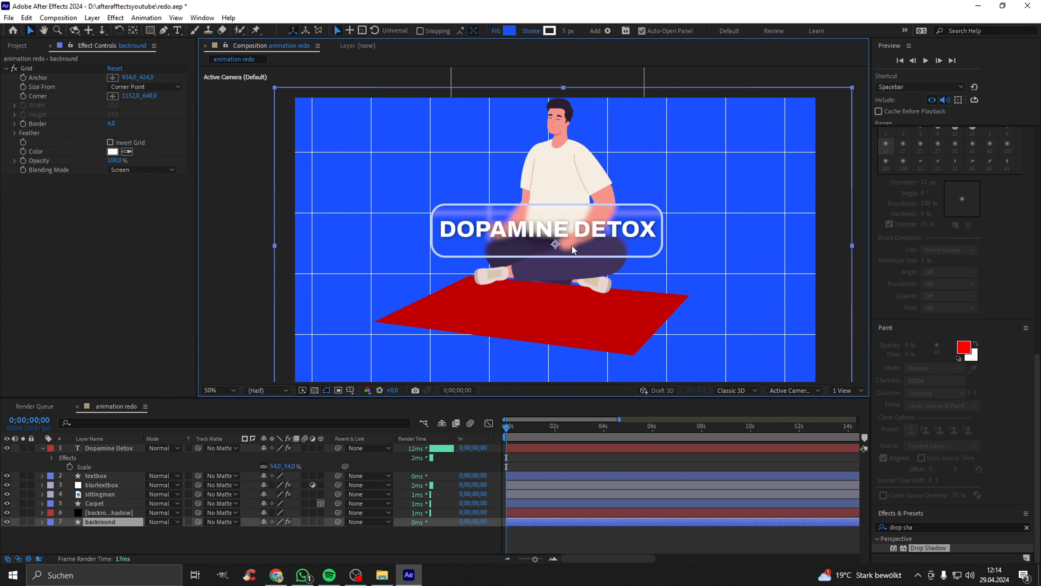
pyautogui.press('.')
pyautogui.press('.')
pyautogui.press(',')
pyautogui.press(',')
pyautogui.press('.')
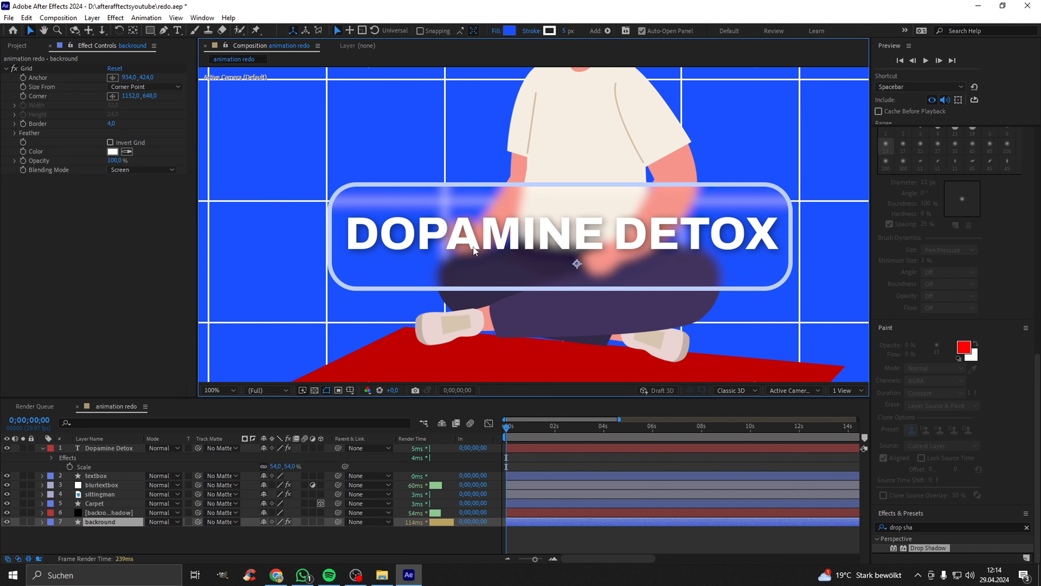
# - Change the font style of the word DOPAMINE in the title text to Archivo Thin
pyautogui.click(111, 449)
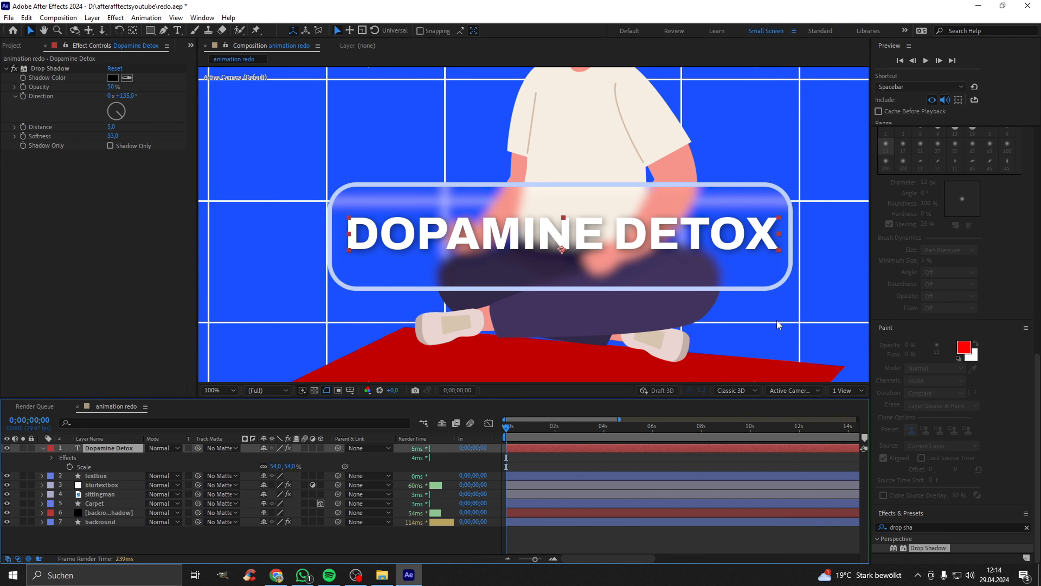
pyautogui.scroll(-5, 940, 265)
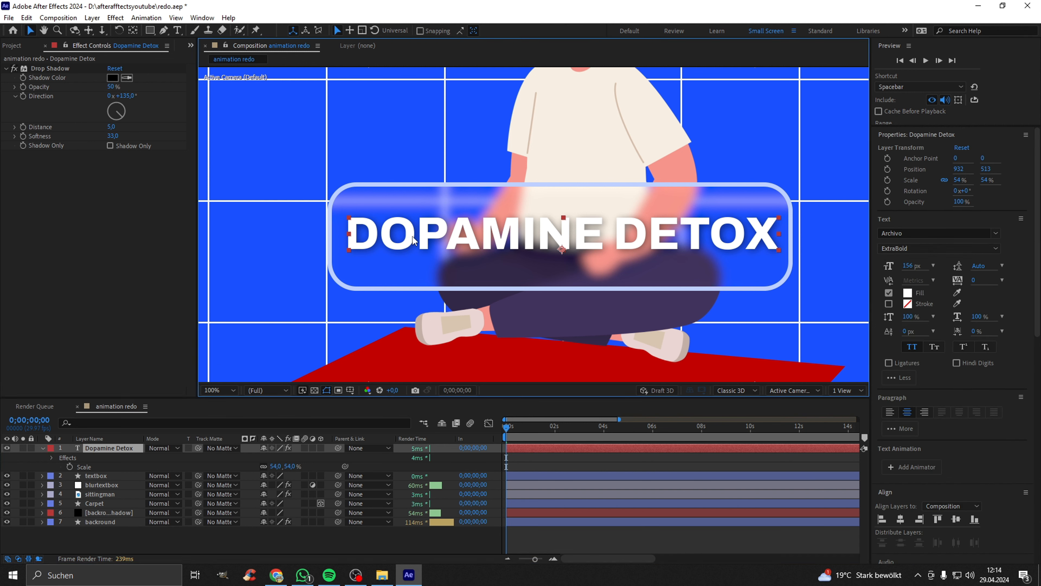
pyautogui.doubleClick(414, 237)
pyautogui.doubleClick(600, 237)
pyautogui.click(611, 235)
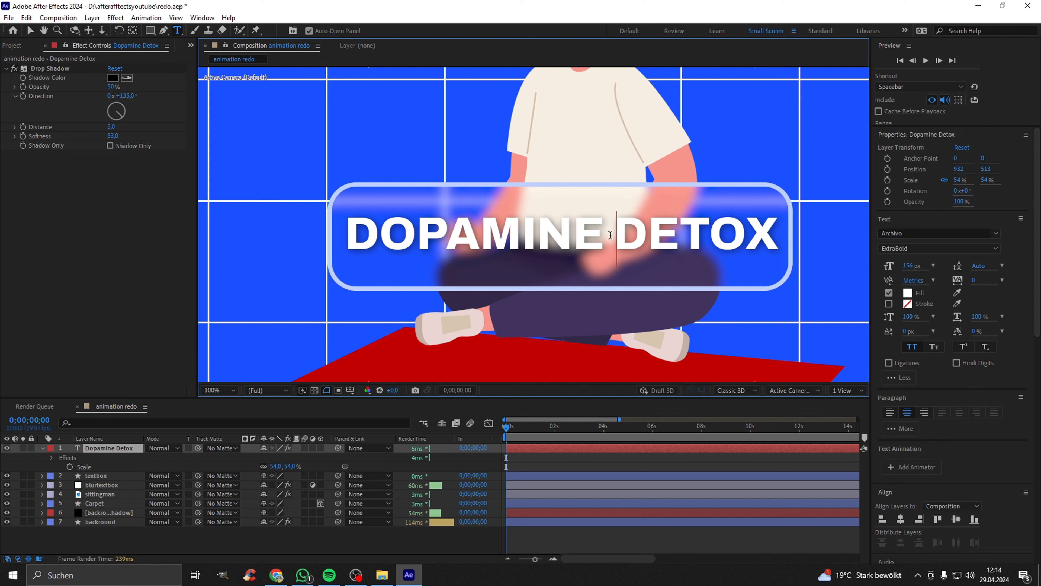
pyautogui.moveTo(603, 236); pyautogui.dragTo(346, 236)
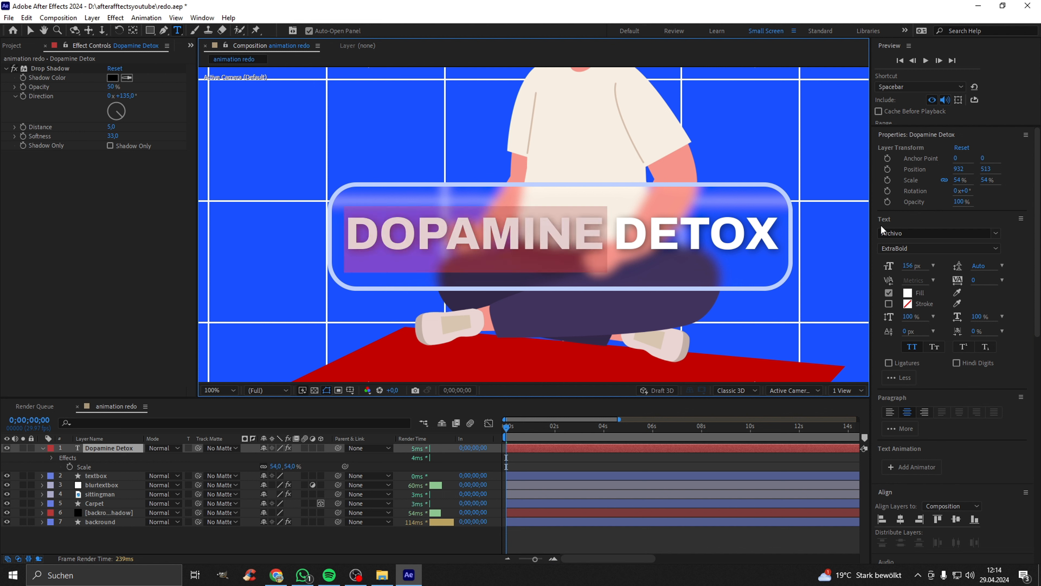
pyautogui.click(939, 248)
pyautogui.click(914, 283)
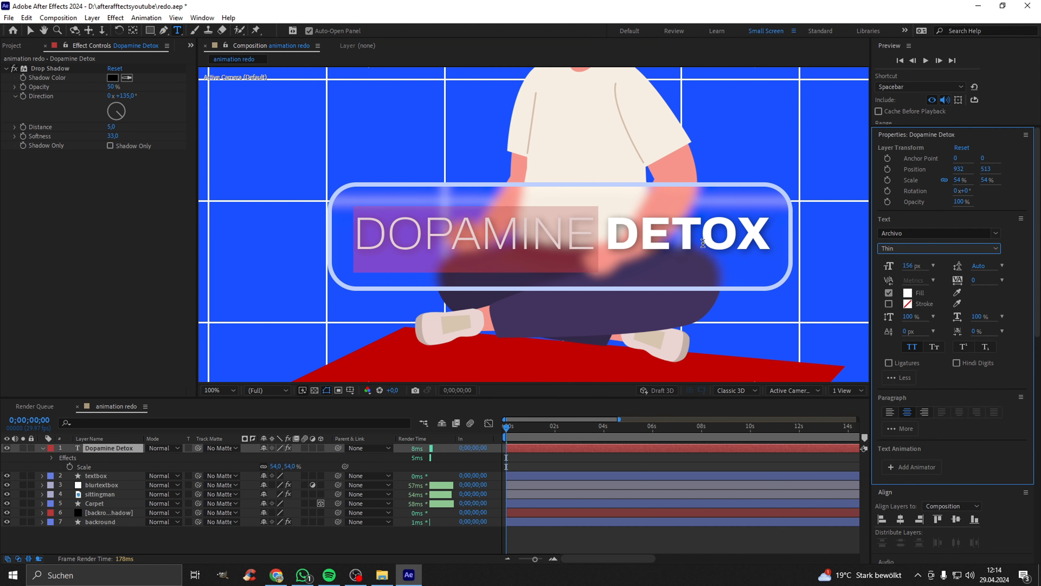
# - Change the font style of the word DETOX to Bold and finish editing the text
pyautogui.doubleClick(701, 242)
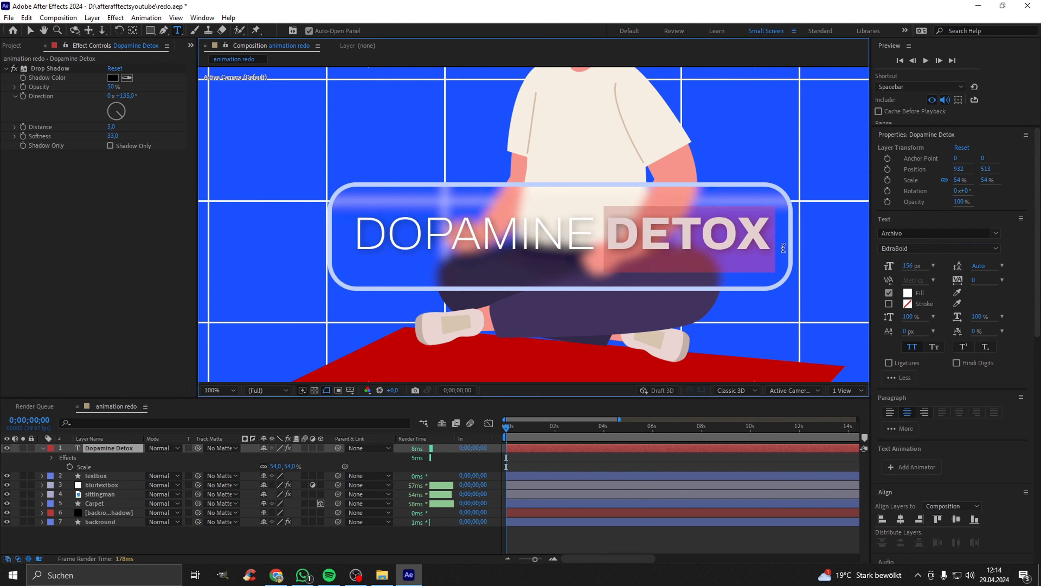
pyautogui.click(913, 250)
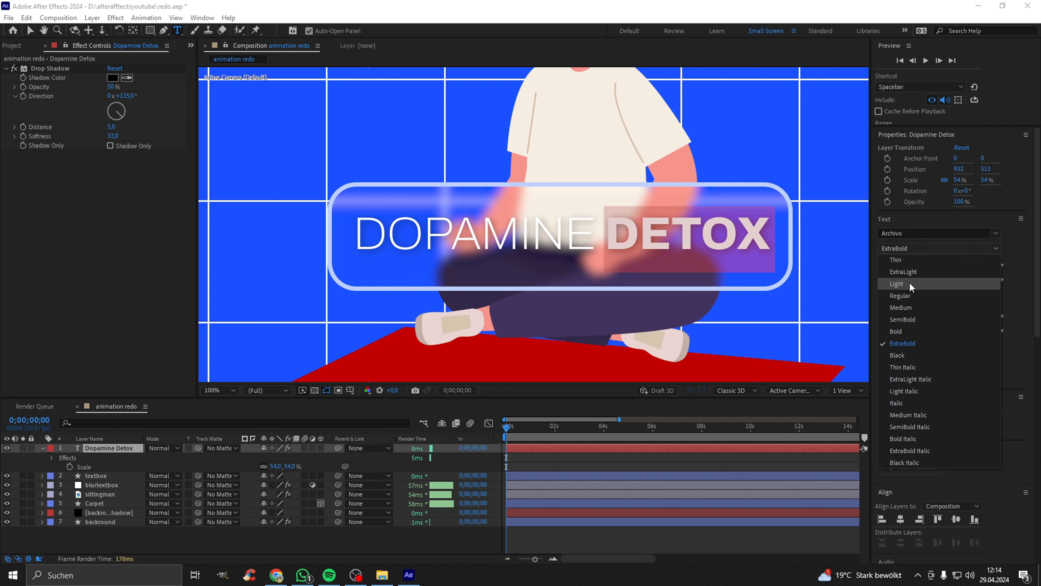
pyautogui.click(908, 331)
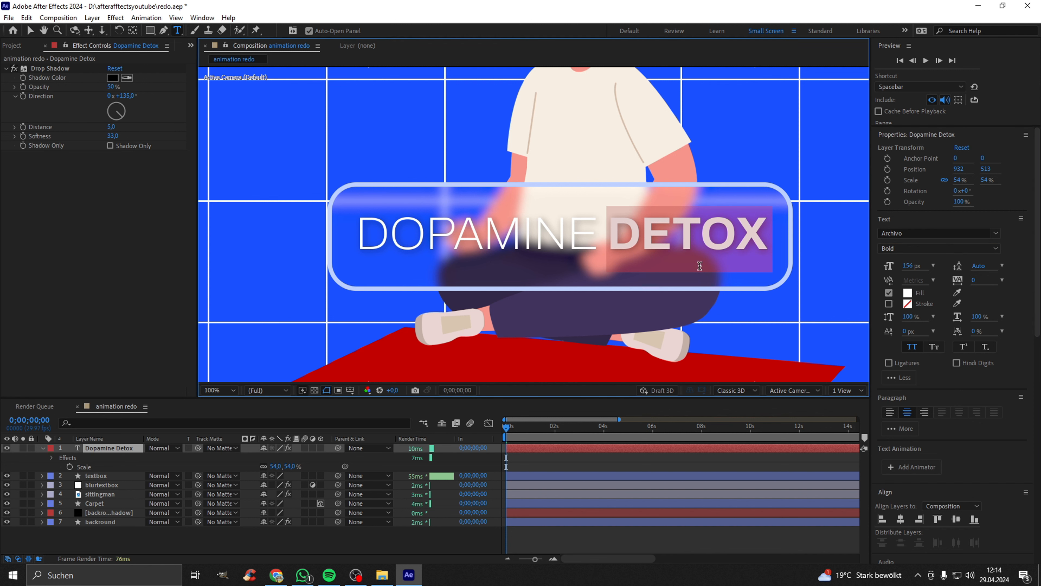
pyautogui.scroll(-1, 641, 265)
pyautogui.click(30, 31)
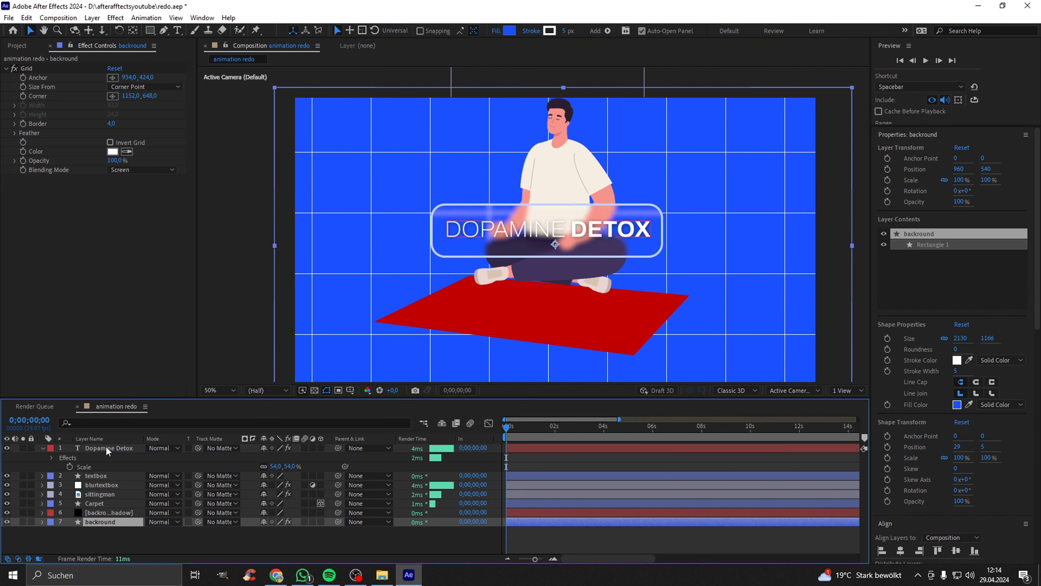
# - Apply the text animation preset "Weichzeichnen und einblenden" to the Dopamine Detox layer at the composition start and preview it
pyautogui.click(108, 448)
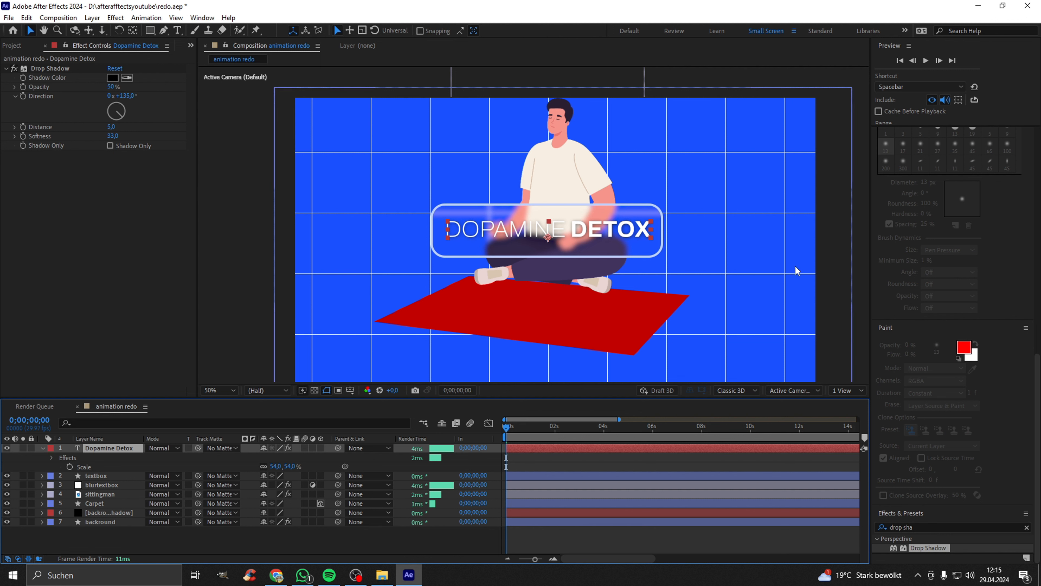
pyautogui.click(939, 529)
pyautogui.hotkey('ctrl', 'a')
pyautogui.write('text')
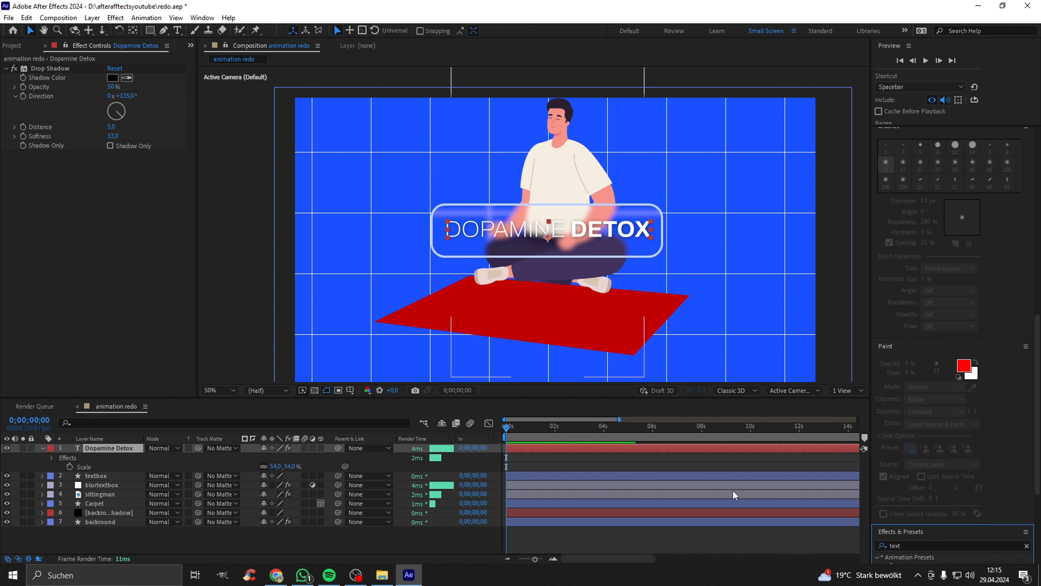
pyautogui.click(901, 531)
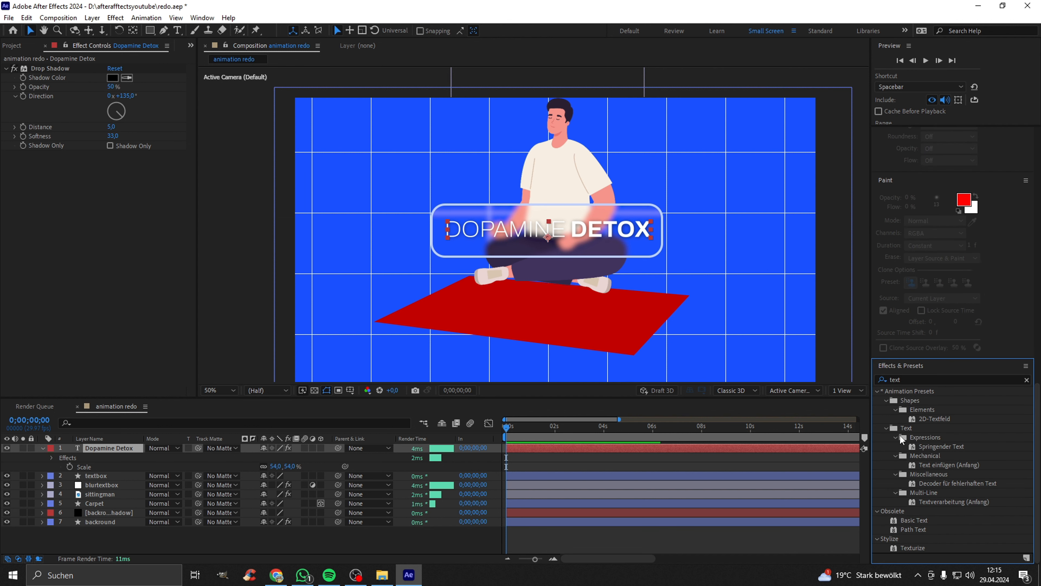
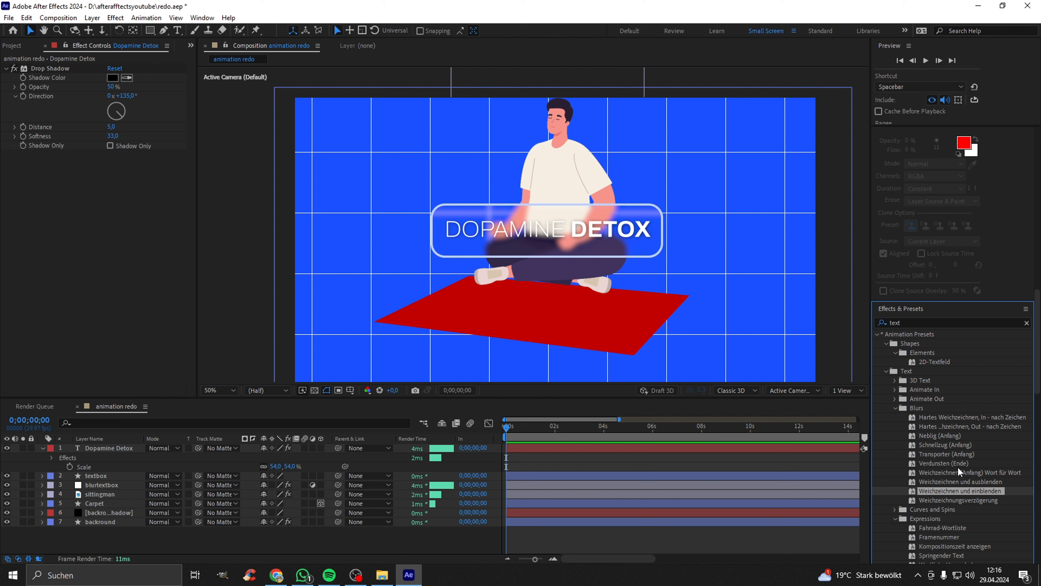
pyautogui.moveTo(943, 491); pyautogui.dragTo(117, 451)
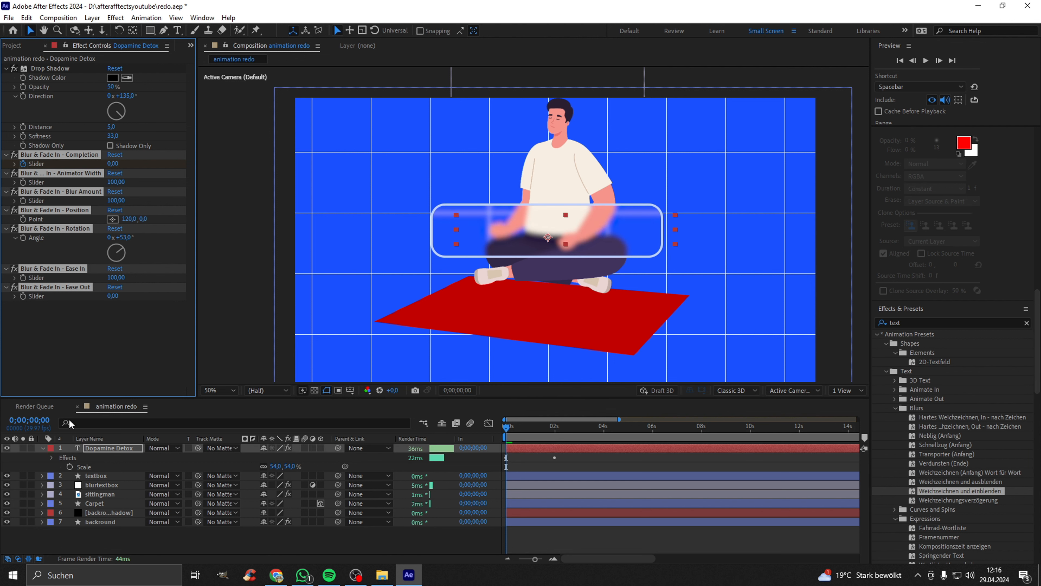
pyautogui.press('space')
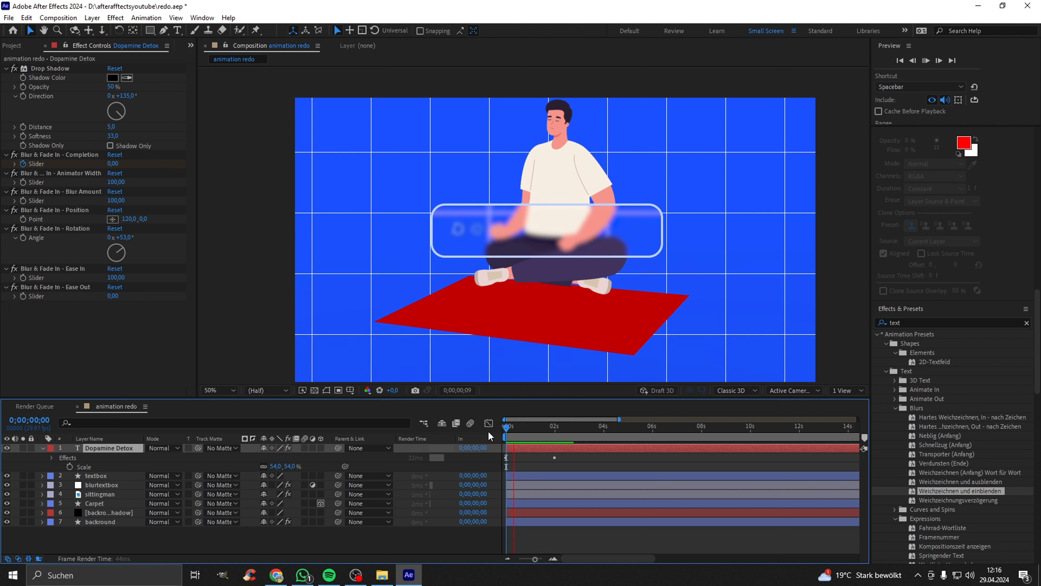
pyautogui.press('space')
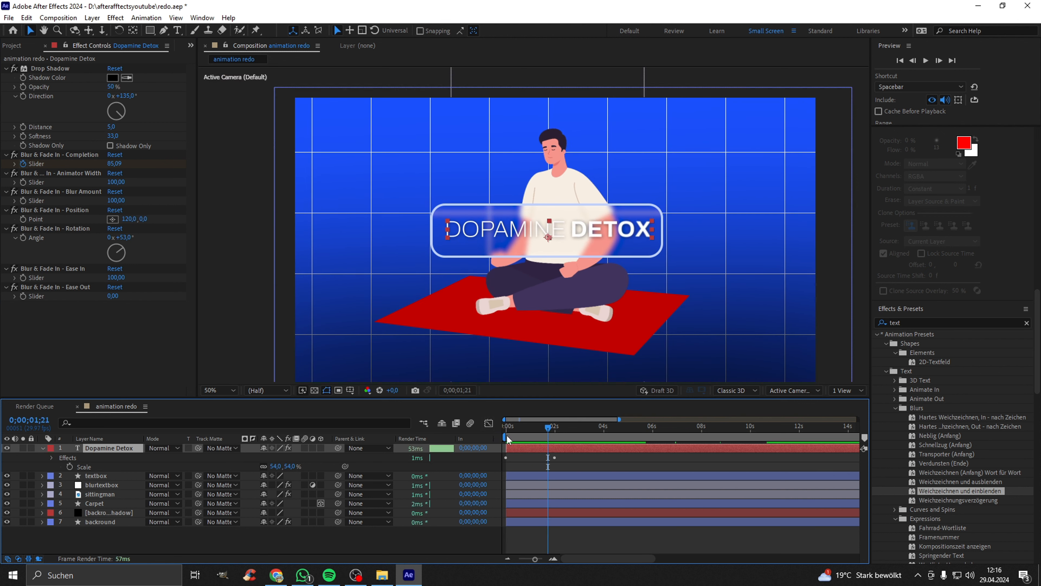
# - Shorten the text reveal by moving the last Blur & Fade In Completion keyframe to about 1.4 seconds, and preview the animation
pyautogui.click(51, 457)
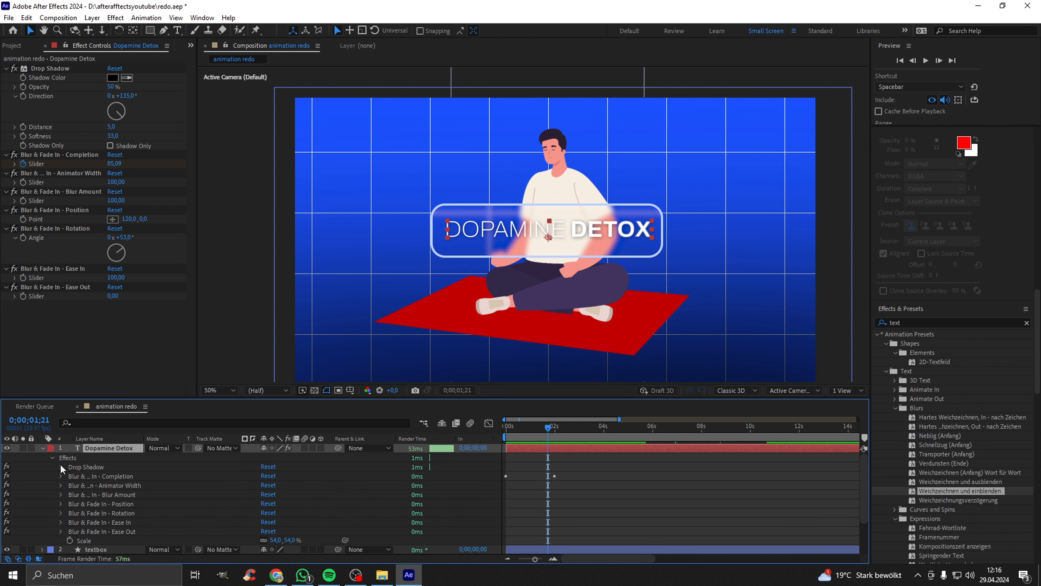
pyautogui.click(61, 476)
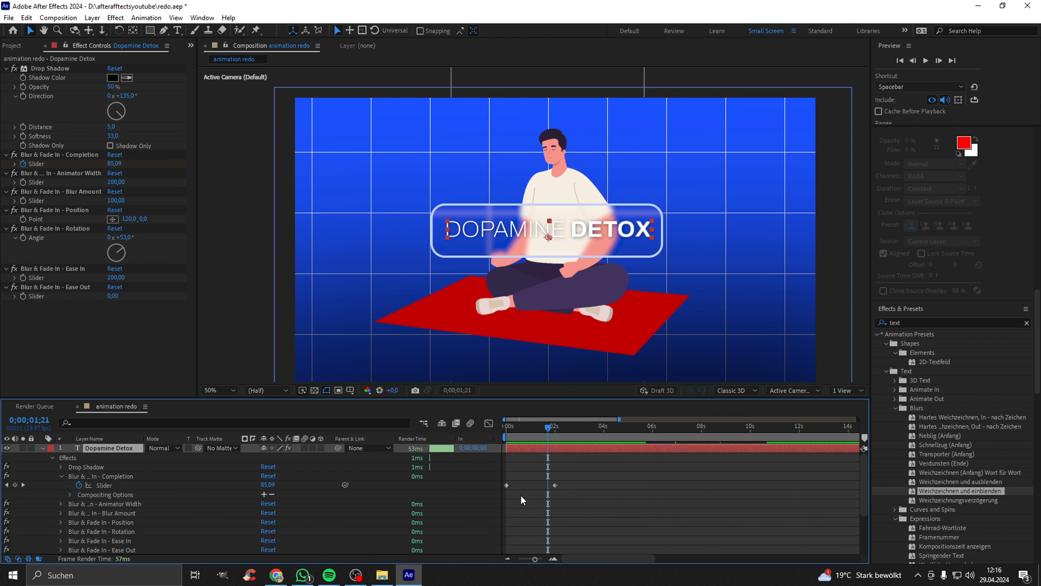
pyautogui.moveTo(553, 486); pyautogui.dragTo(537, 486)
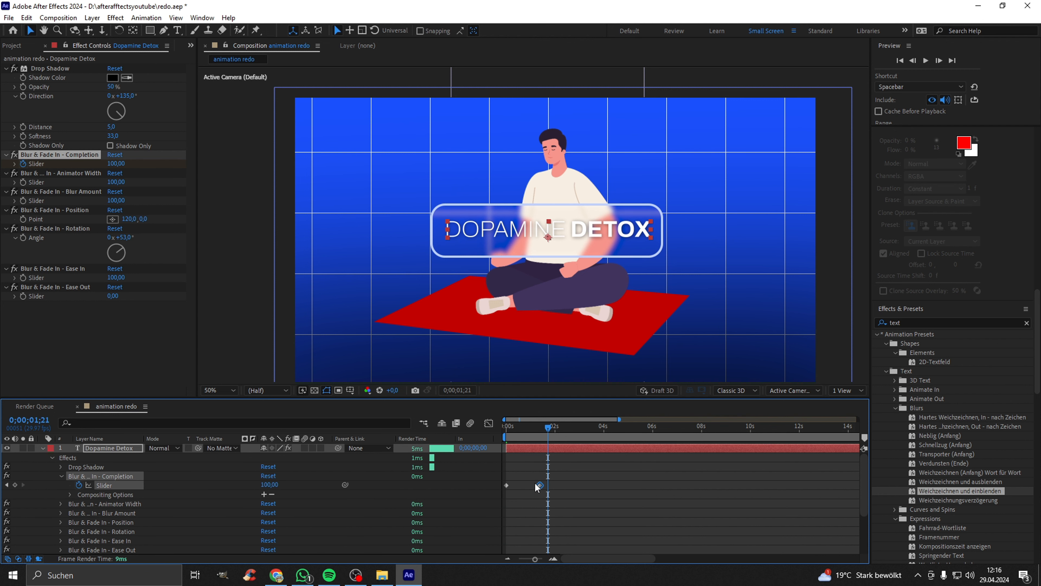
pyautogui.click(522, 429)
pyautogui.press('Home')
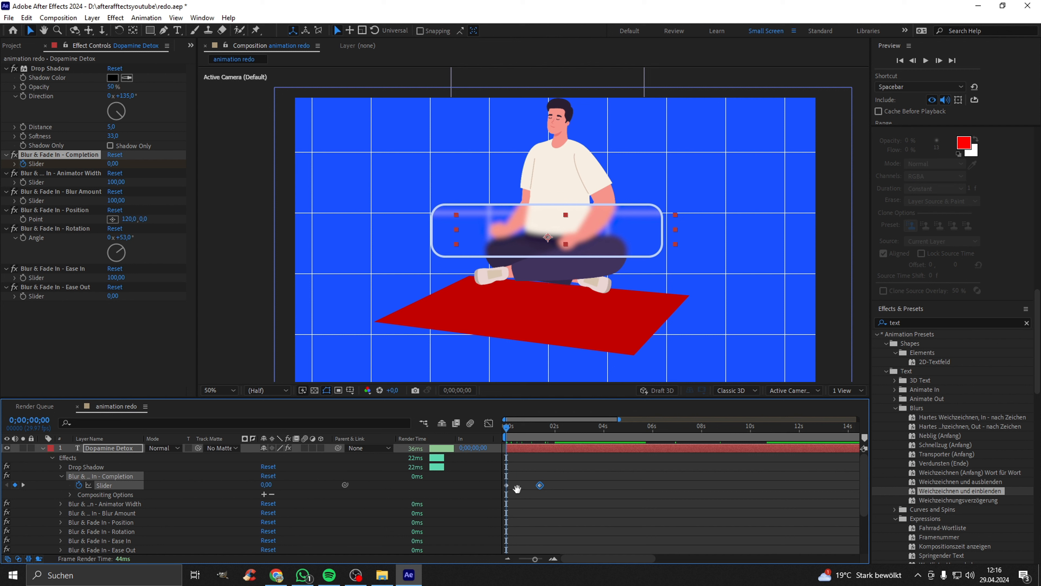
pyautogui.press('space')
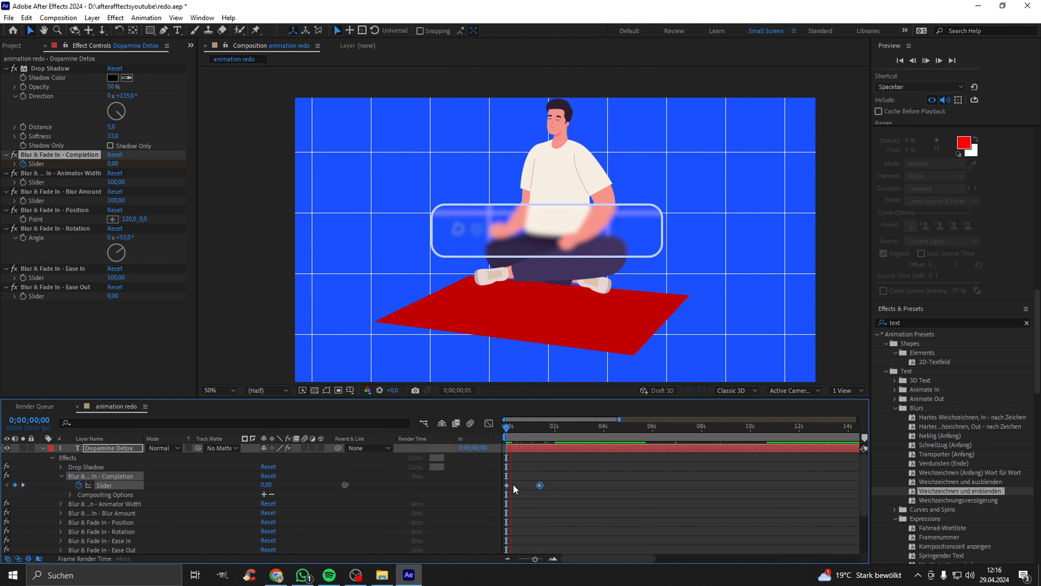
pyautogui.press('space')
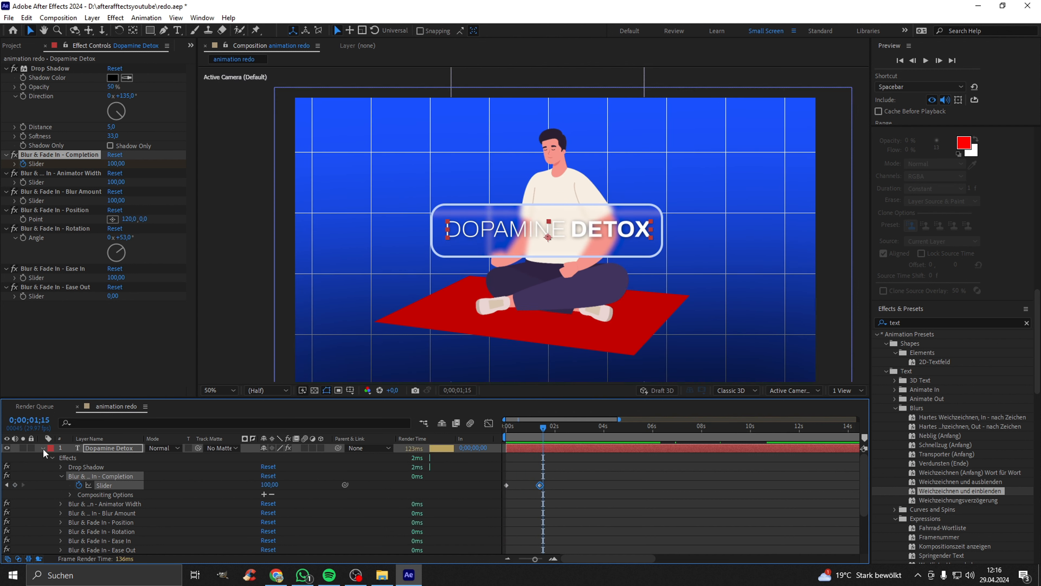
pyautogui.click(43, 448)
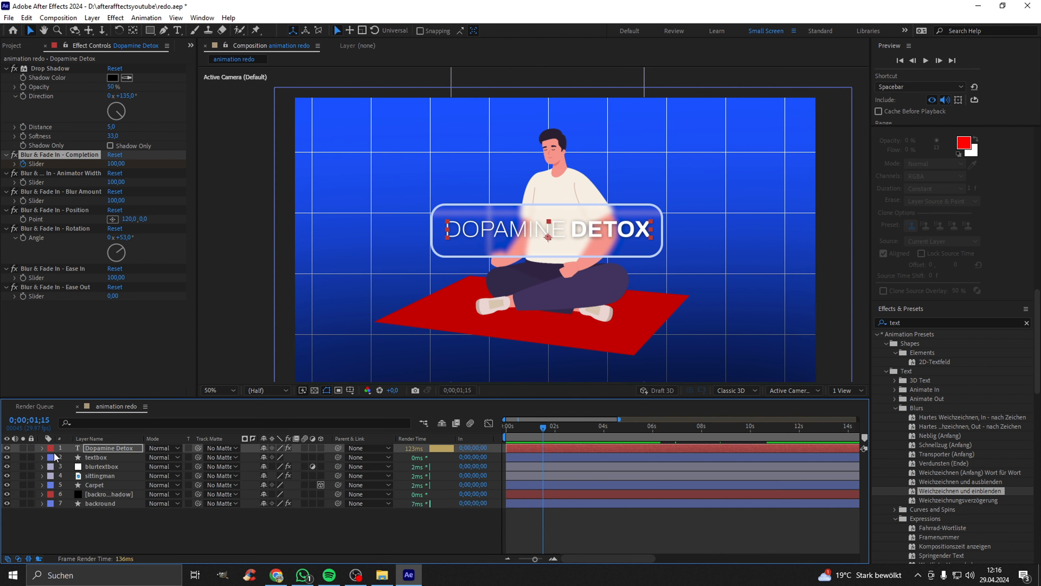
pyautogui.click(98, 458)
pyautogui.click(110, 448)
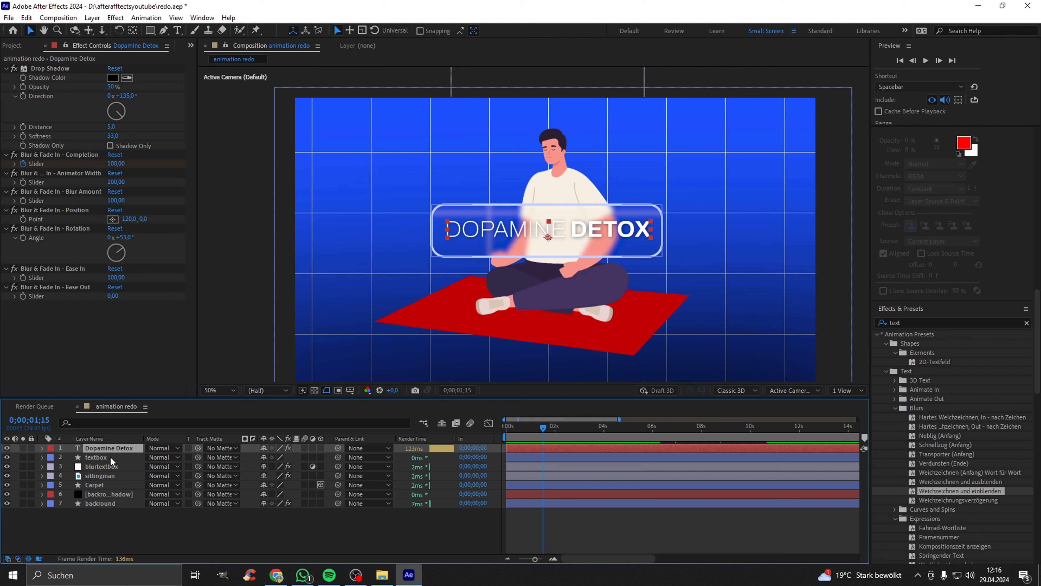
pyautogui.keyDown('ctrl'); pyautogui.click(109, 457); pyautogui.keyUp('ctrl')
pyautogui.keyDown('ctrl'); pyautogui.click(111, 467); pyautogui.keyUp('ctrl')
pyautogui.keyDown('ctrl'); pyautogui.click(108, 475); pyautogui.keyUp('ctrl')
pyautogui.keyDown('ctrl'); pyautogui.click(107, 494); pyautogui.keyUp('ctrl')
pyautogui.keyDown('ctrl'); pyautogui.click(105, 504); pyautogui.keyUp('ctrl')
pyautogui.keyDown('ctrl'); pyautogui.click(108, 485); pyautogui.keyUp('ctrl')
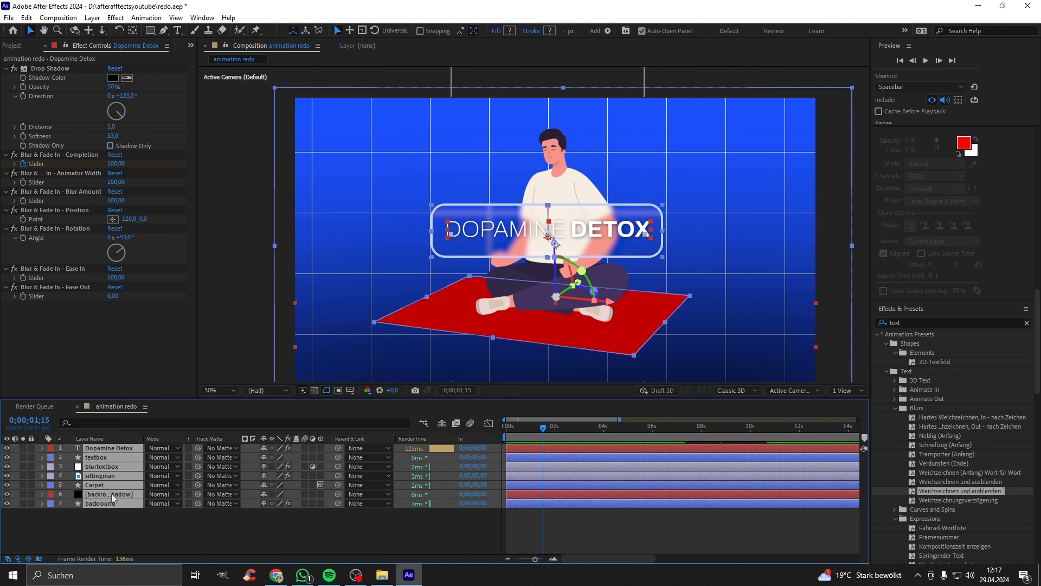
pyautogui.click(114, 511)
# - Pre-compose the Dopamine Detox, textbox and blurtextbox layers as "textbox" and enable Collapse Transformations on the new layer
pyautogui.click(121, 448)
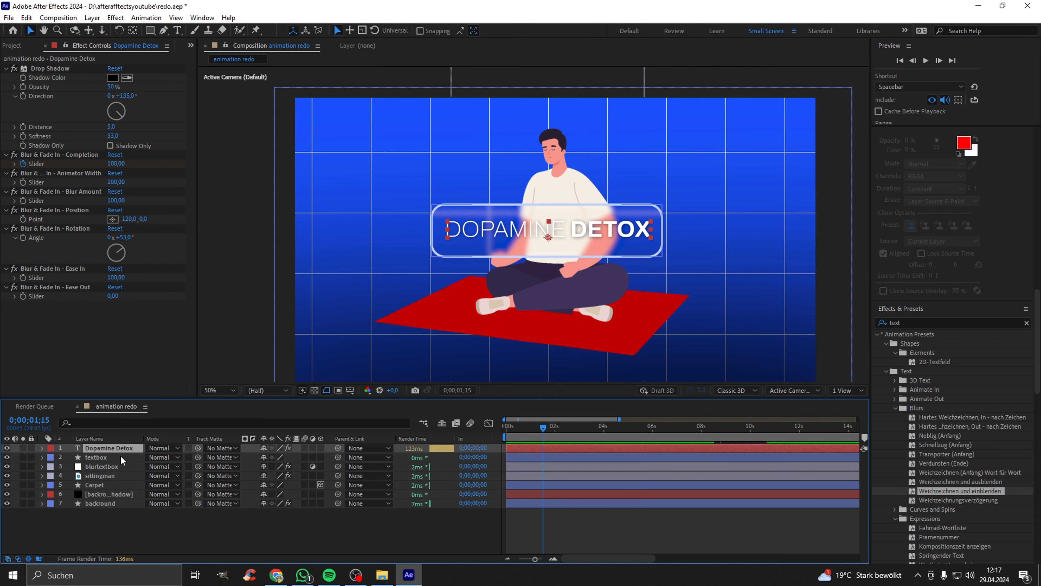
pyautogui.keyDown('ctrl'); pyautogui.click(121, 457); pyautogui.keyUp('ctrl')
pyautogui.keyDown('ctrl'); pyautogui.click(118, 468); pyautogui.keyUp('ctrl')
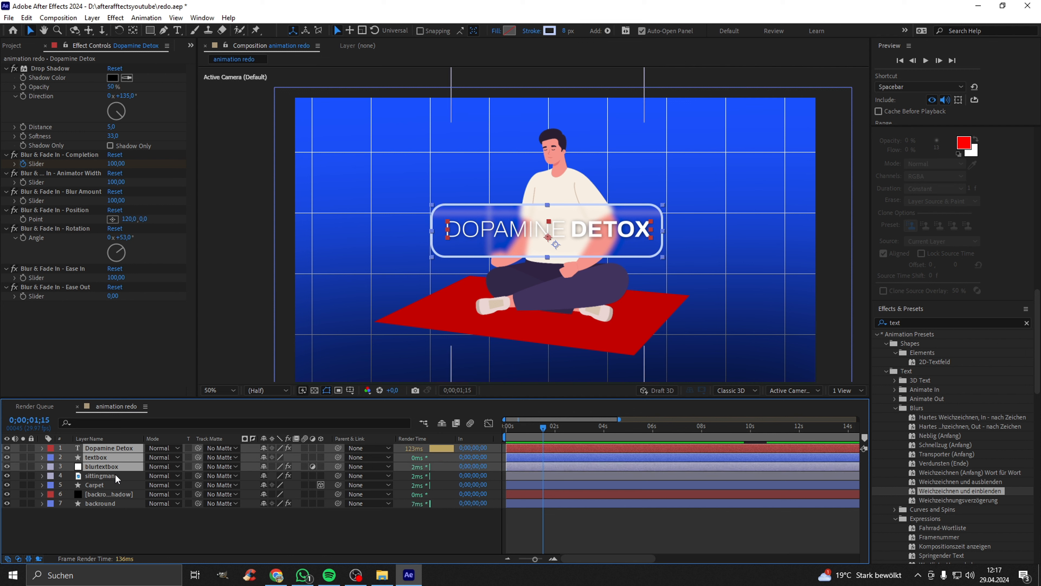
pyautogui.rightClick(118, 470)
pyautogui.click(162, 385)
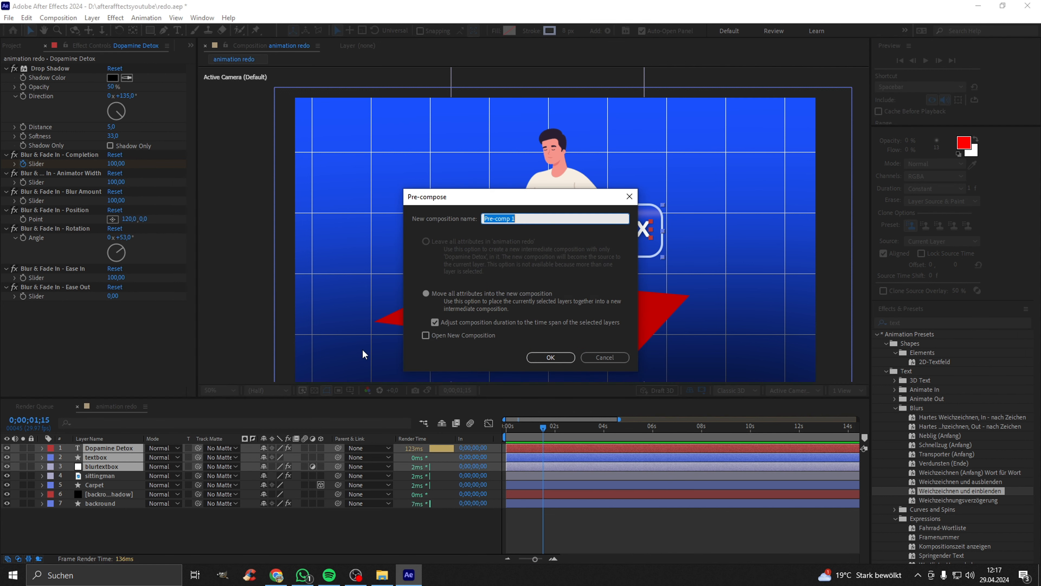
pyautogui.press('BackSpace')
pyautogui.press('Return')
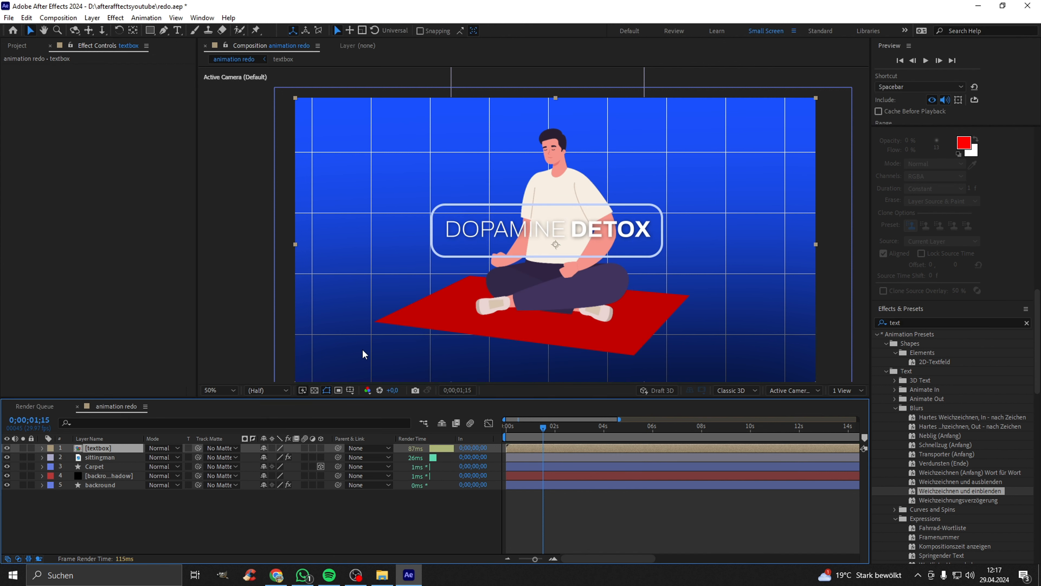
pyautogui.scroll(2, 535, 229)
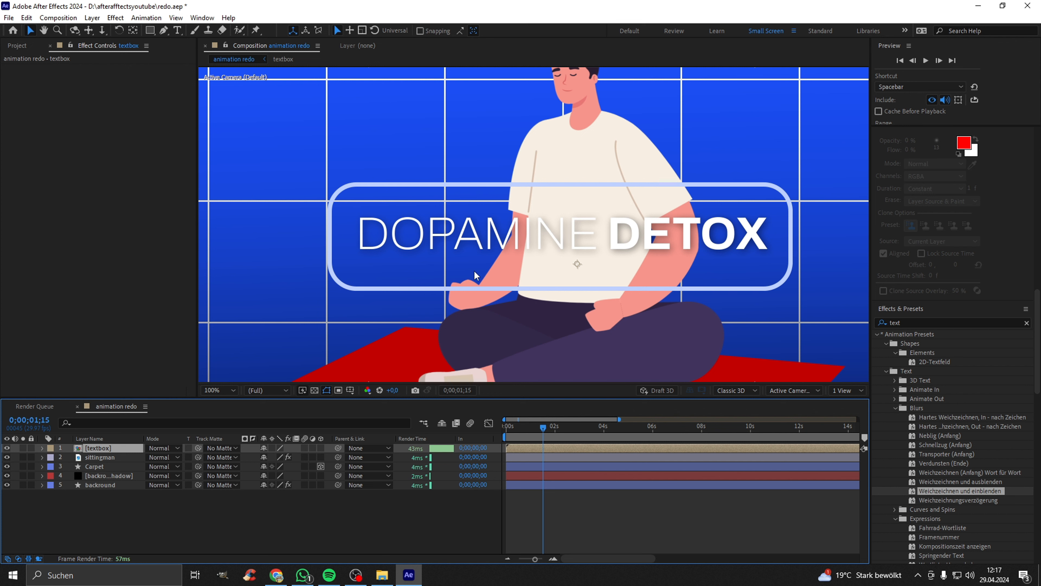
pyautogui.click(272, 448)
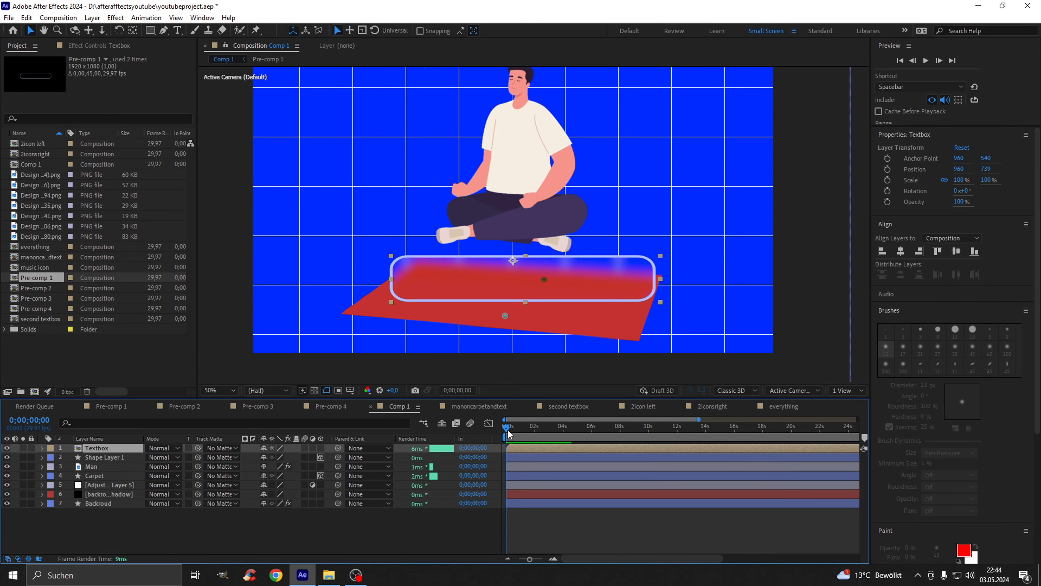
# - Keyframe the Textbox layer's Position at the composition start, and raise it to Y 516 at 0;00;02;07
pyautogui.moveTo(510, 434)
pyautogui.mouseDown()
pyautogui.moveTo(545, 429)
pyautogui.moveTo(507, 427)
pyautogui.mouseUp()
pyautogui.press('p')
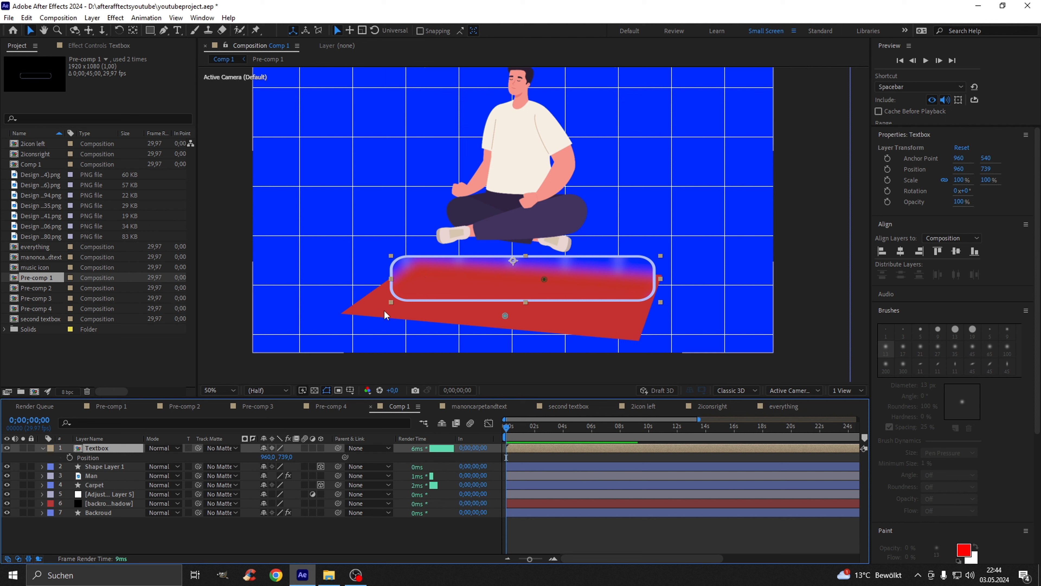
pyautogui.click(70, 458)
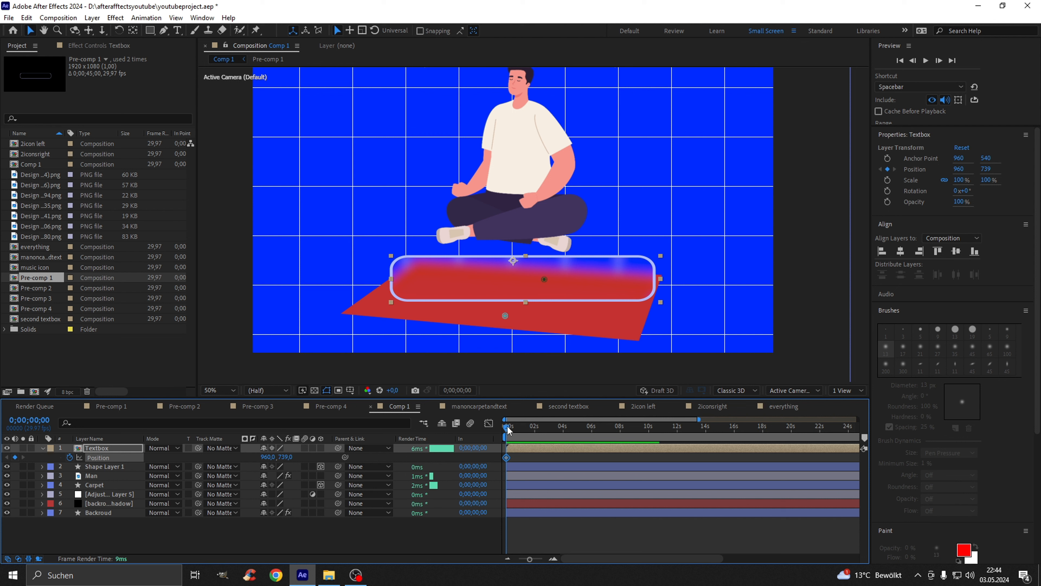
pyautogui.moveTo(507, 429); pyautogui.dragTo(538, 430)
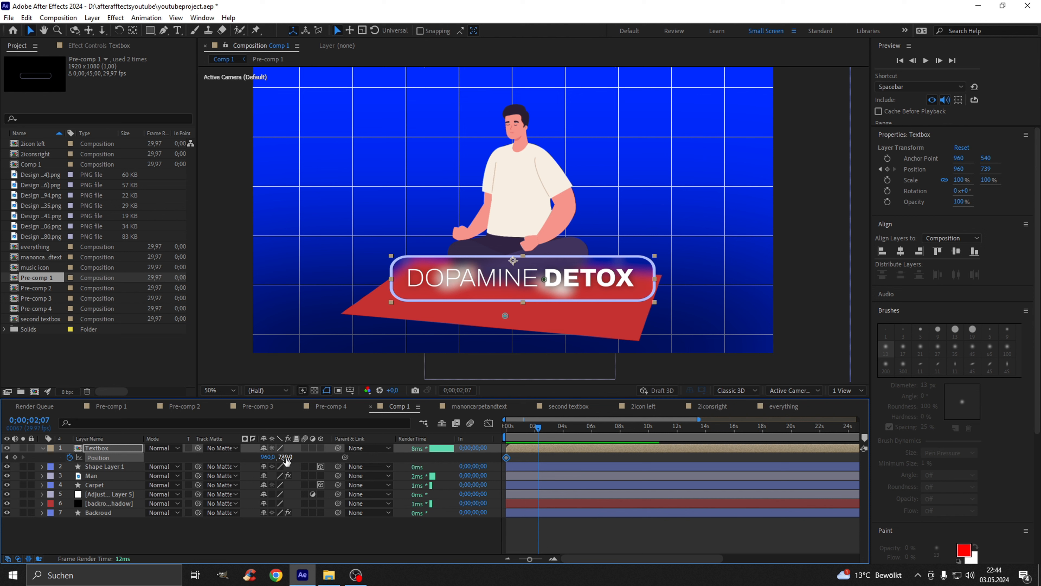
pyautogui.moveTo(287, 461); pyautogui.dragTo(161, 466)
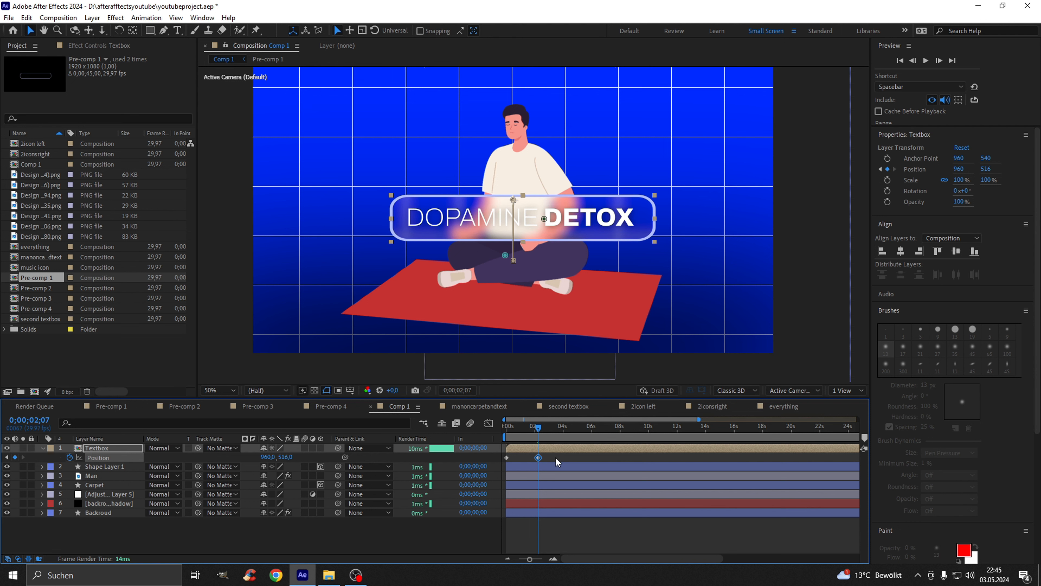
# - Apply Easy Ease to both Textbox Position keyframes, steepen the middle of their speed curve, and preview the motion from the start
pyautogui.moveTo(556, 455); pyautogui.dragTo(488, 456)
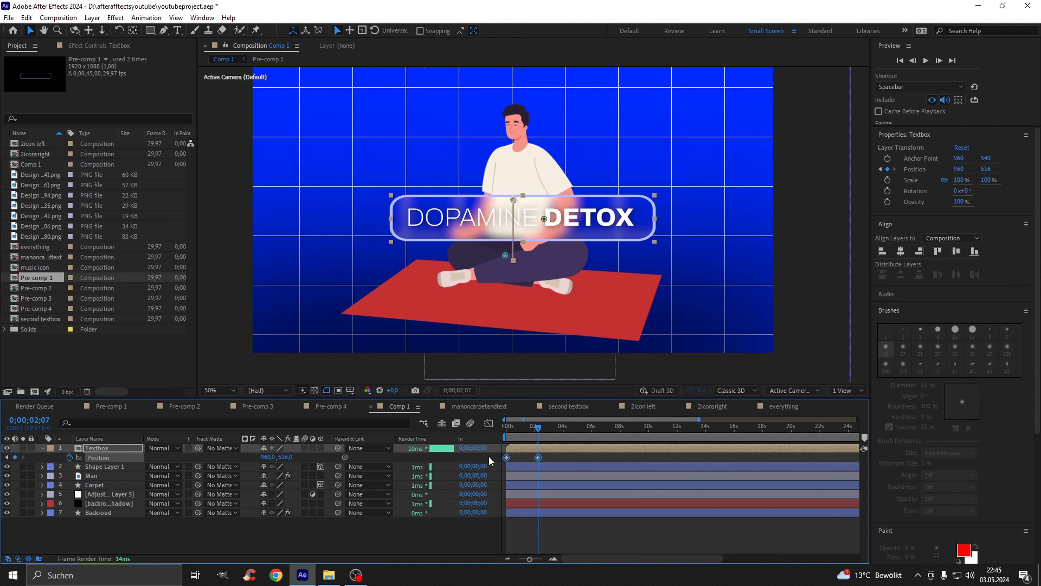
pyautogui.click(489, 426)
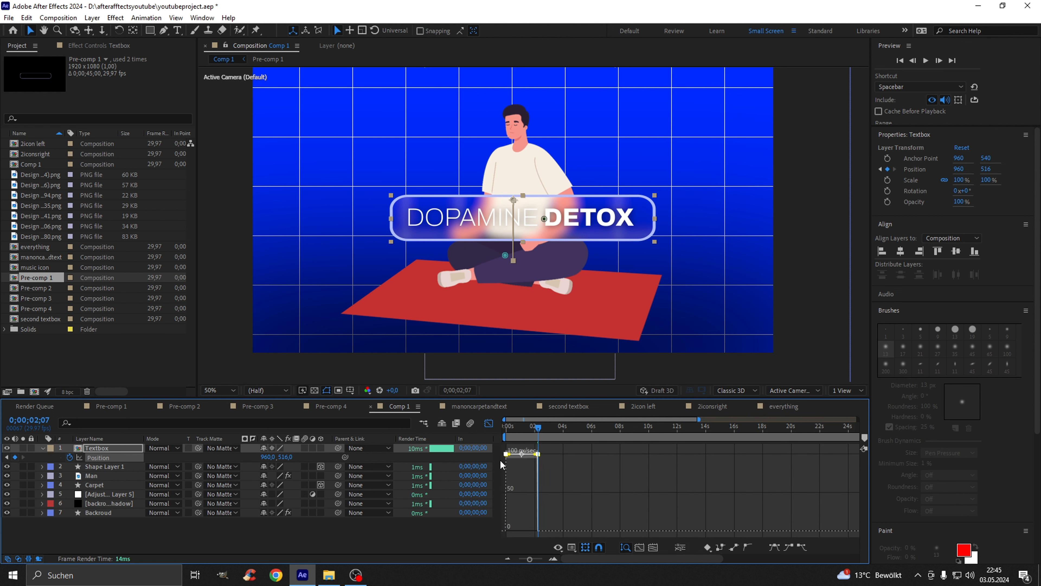
pyautogui.press('F9')
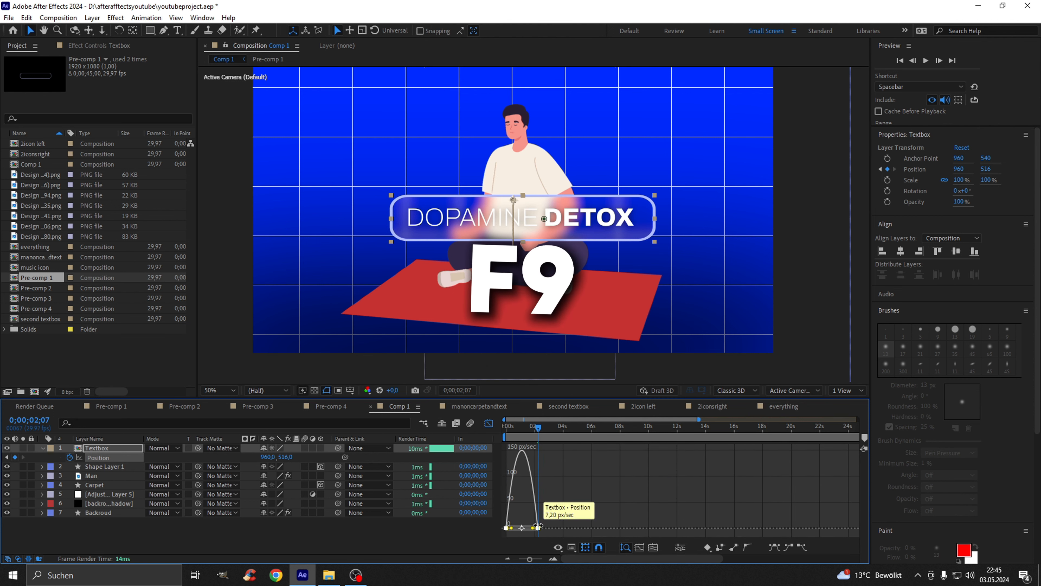
pyautogui.moveTo(527, 527)
pyautogui.mouseDown()
pyautogui.moveTo(518, 530)
pyautogui.moveTo(529, 527)
pyautogui.mouseUp()
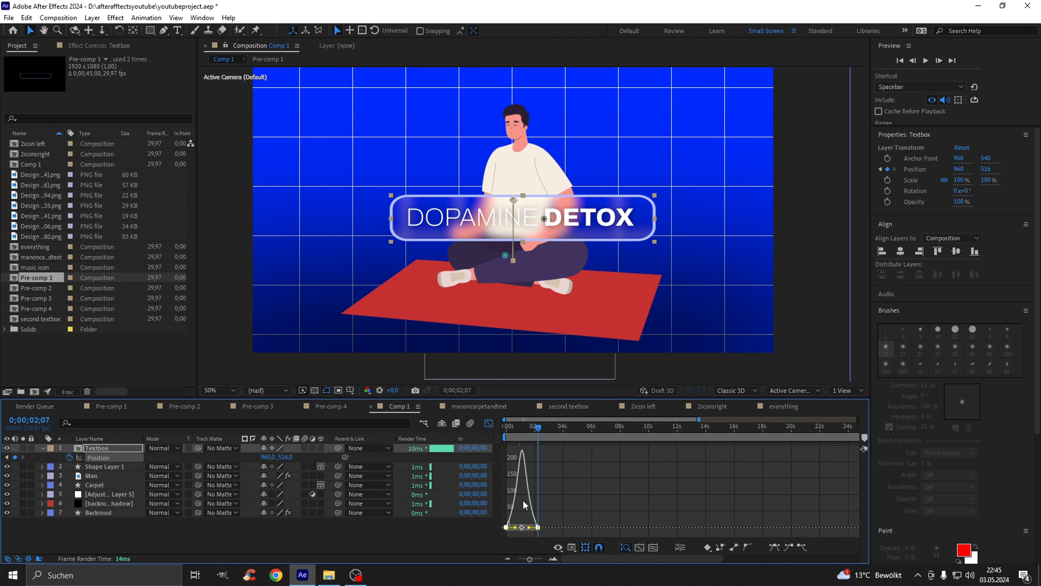
pyautogui.press('Home')
pyautogui.click(489, 422)
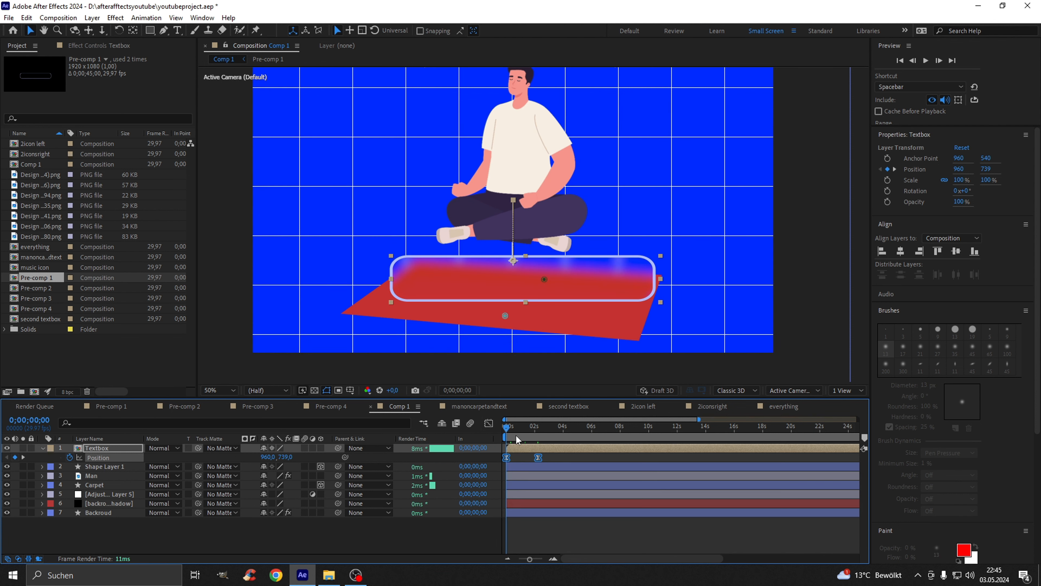
pyautogui.press('space')
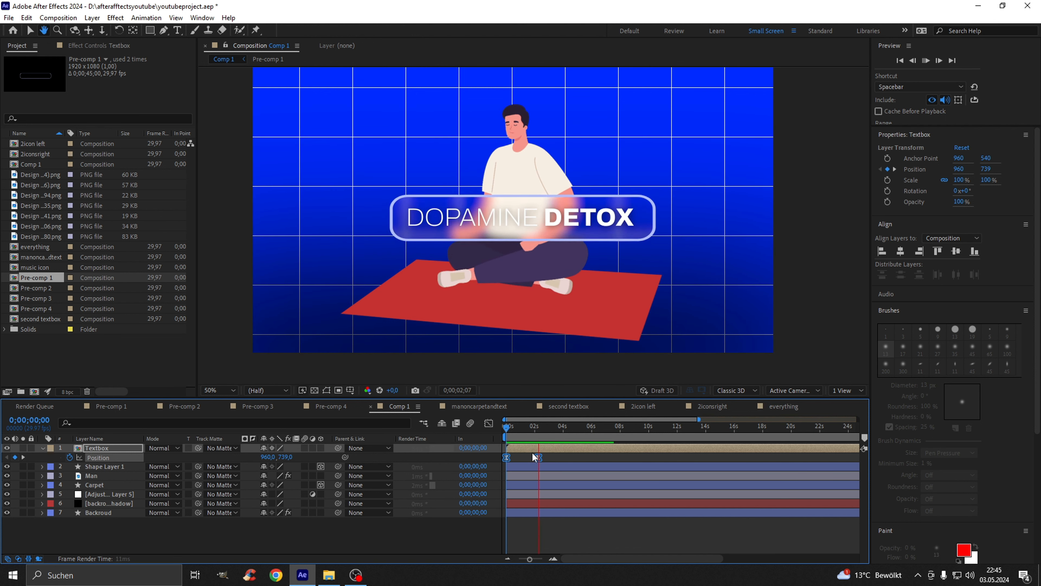
pyautogui.press('space')
# - Speed up the text box rise by moving its last Position keyframe to about 1.7 seconds, and preview the animation
pyautogui.moveTo(540, 457); pyautogui.dragTo(507, 433)
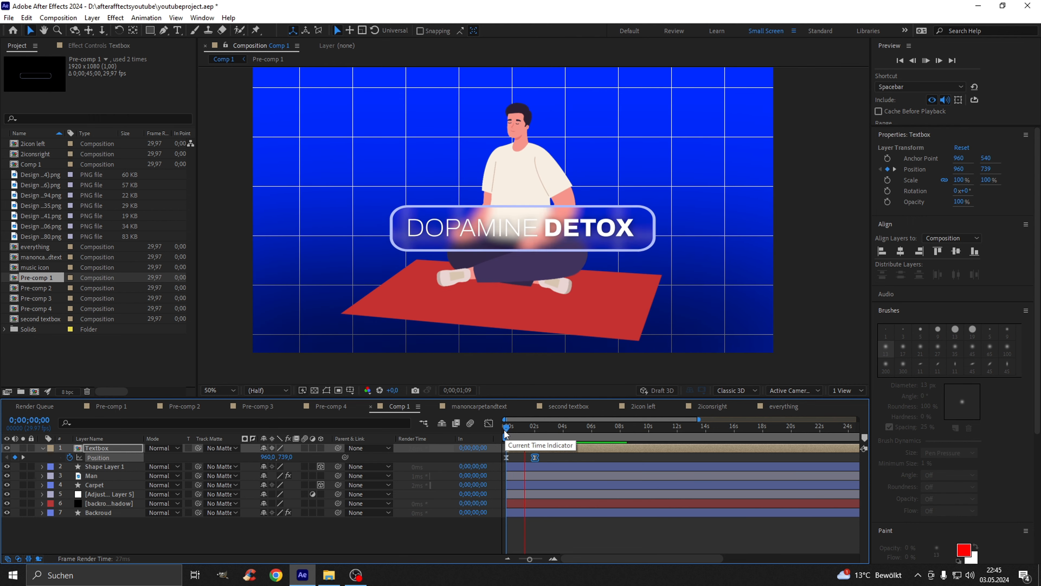
pyautogui.press('space')
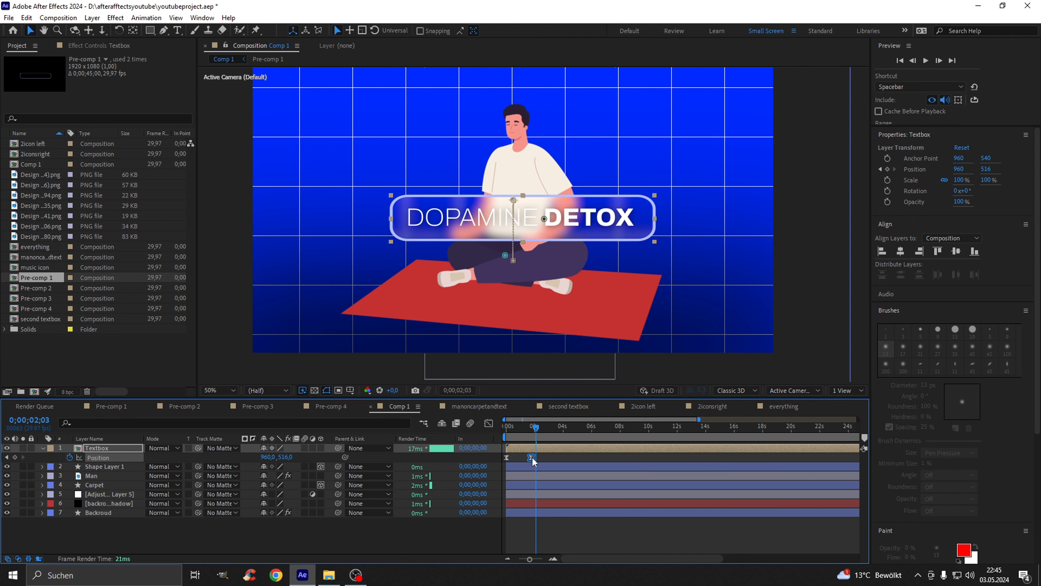
pyautogui.moveTo(536, 434); pyautogui.dragTo(509, 433)
pyautogui.press('space')
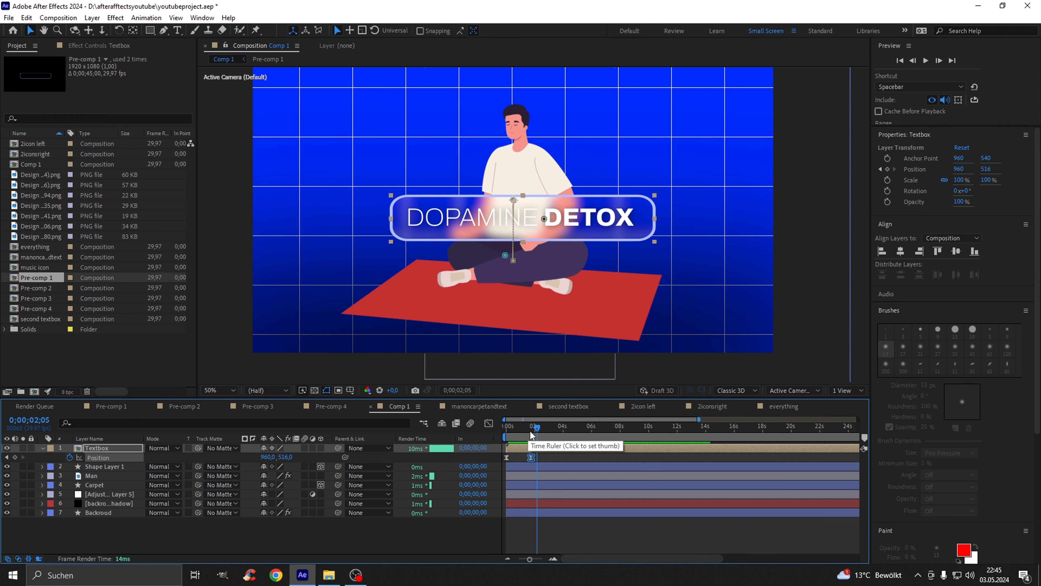
pyautogui.press('space')
pyautogui.press('space')
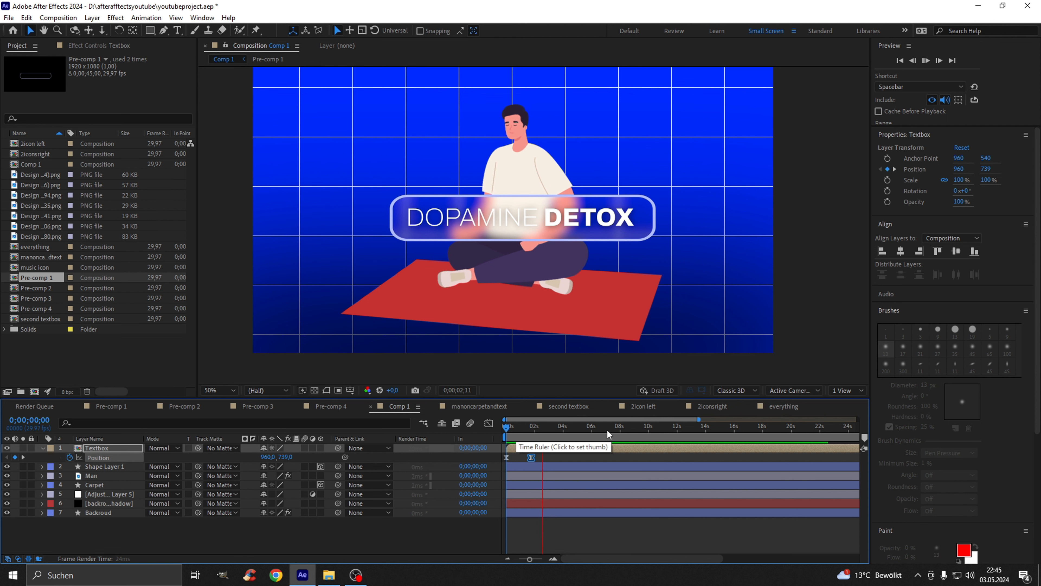
pyautogui.press('space')
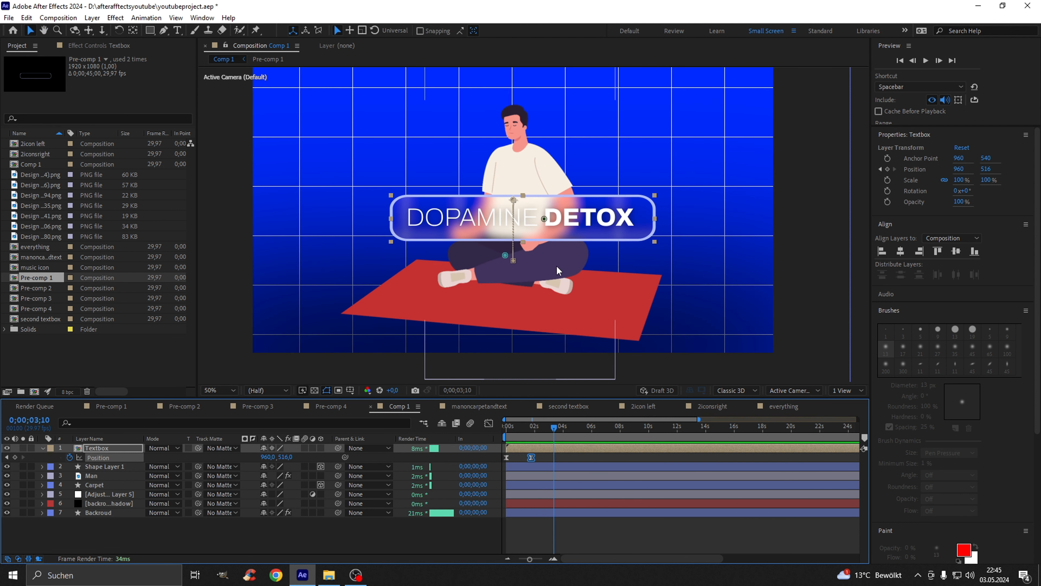
# - With no layer selected, draw a rectangle shape about 552 x 68 px just below the Dopamine Detox text box
pyautogui.press(',')
pyautogui.click(781, 240)
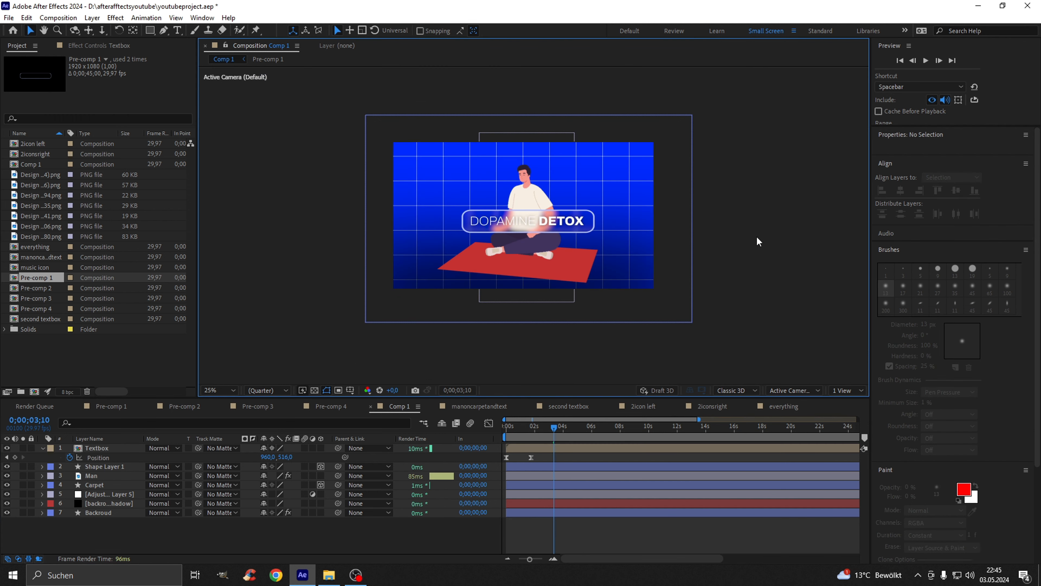
pyautogui.press('.')
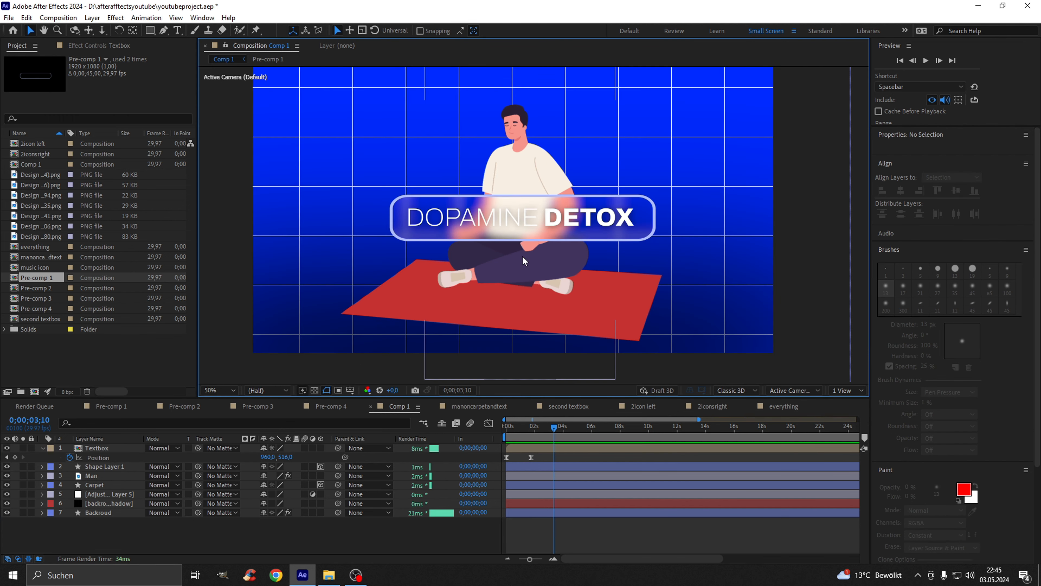
pyautogui.moveTo(583, 231); pyautogui.dragTo(494, 247)
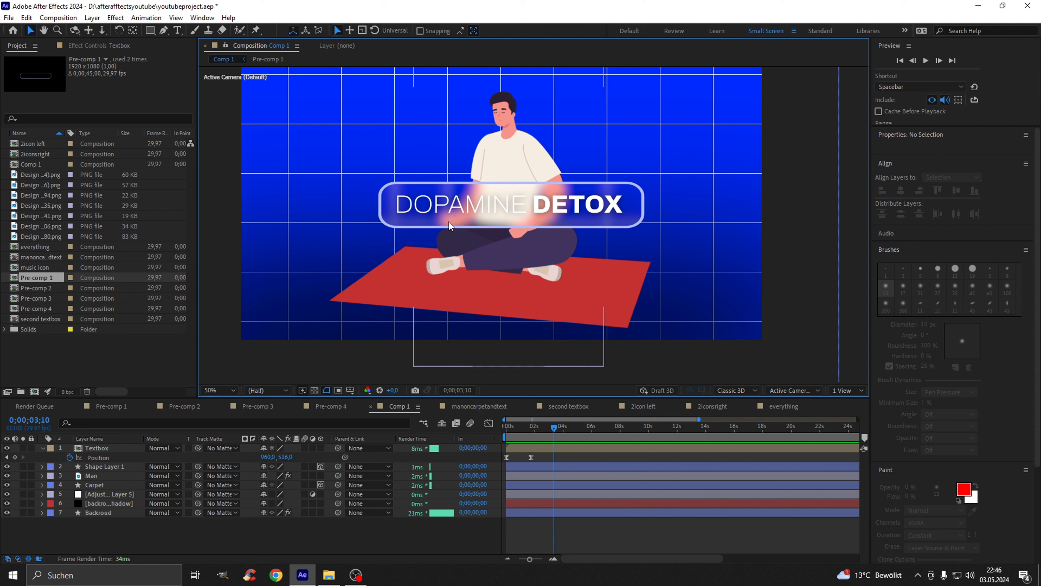
pyautogui.click(110, 548)
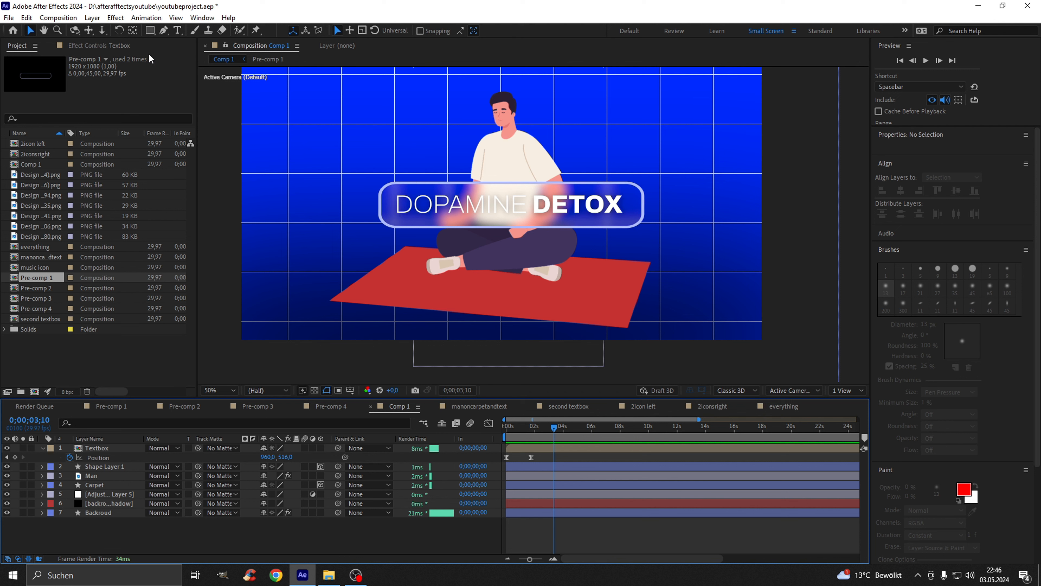
pyautogui.click(149, 32)
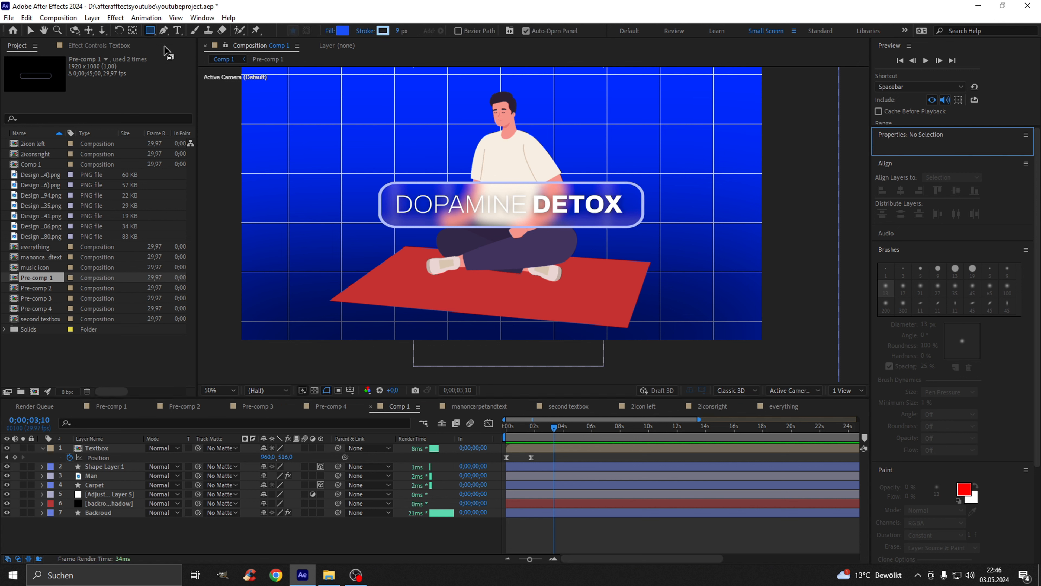
pyautogui.moveTo(432, 237); pyautogui.dragTo(584, 255)
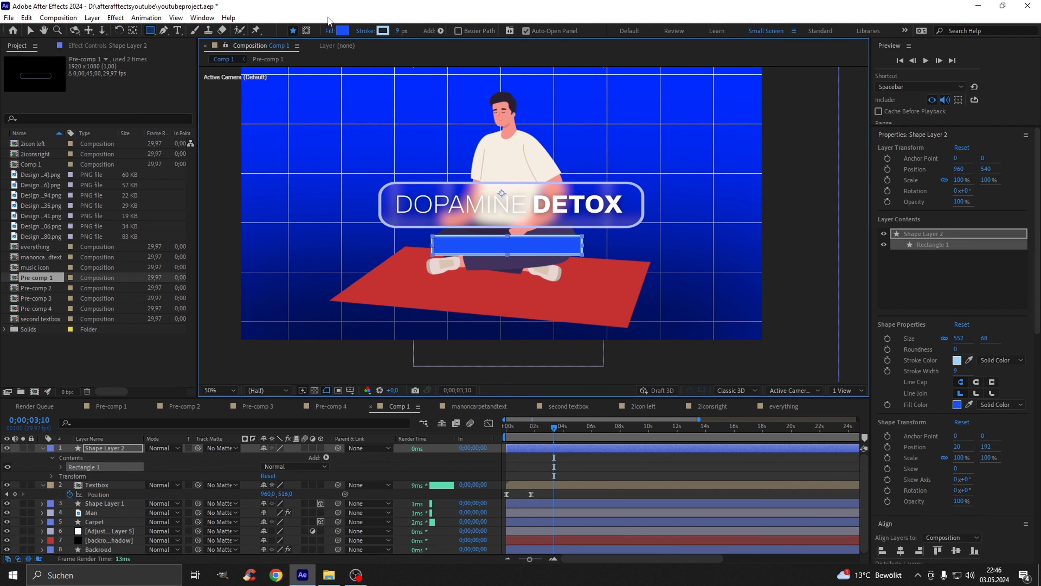
# - Set the new rectangle's fill color to red FC1B1B and its stroke color to white FFFFFF
pyautogui.click(342, 30)
pyautogui.moveTo(807, 262); pyautogui.dragTo(806, 200)
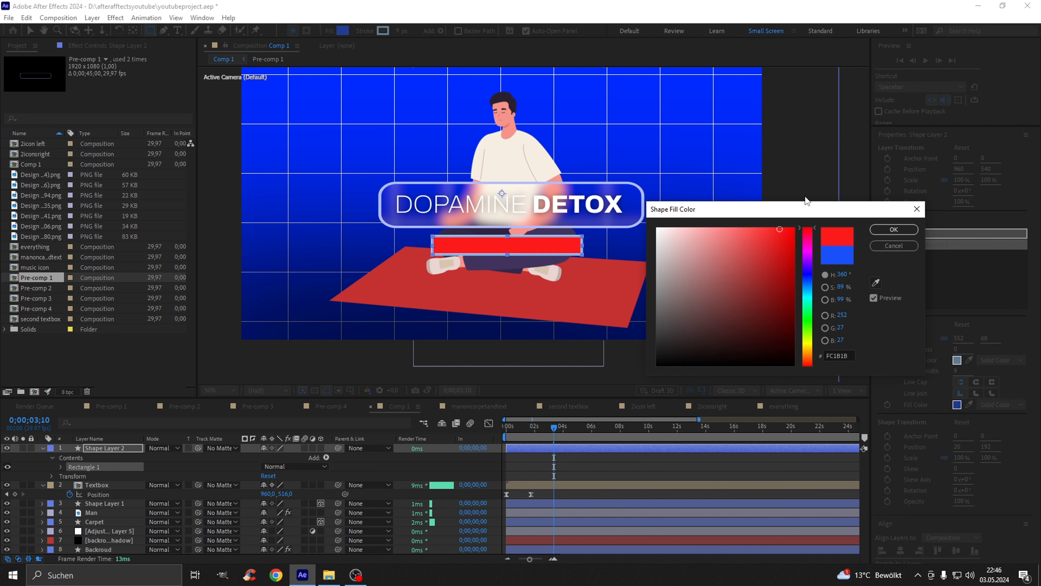
pyautogui.click(886, 230)
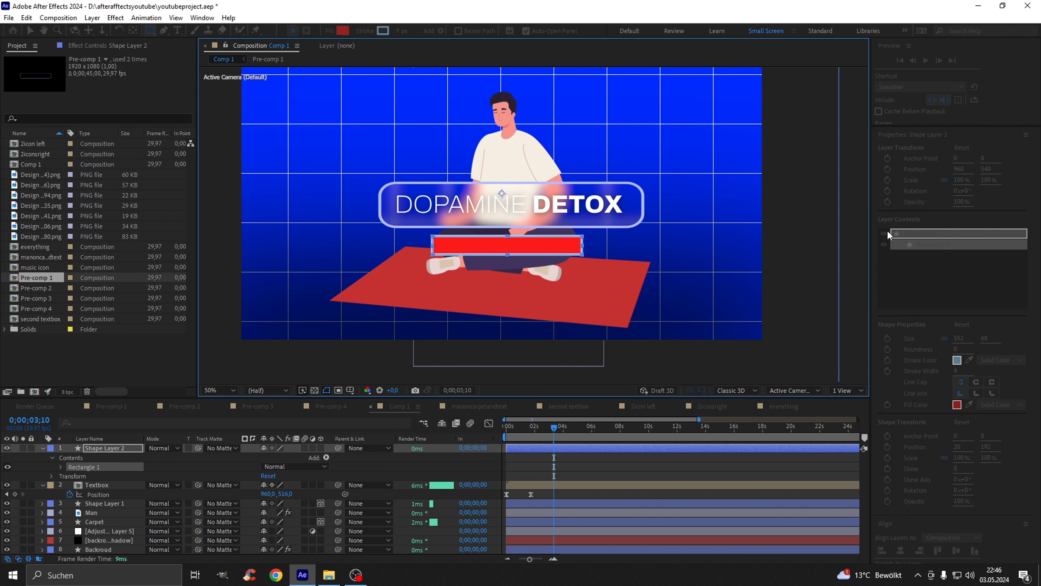
pyautogui.click(384, 31)
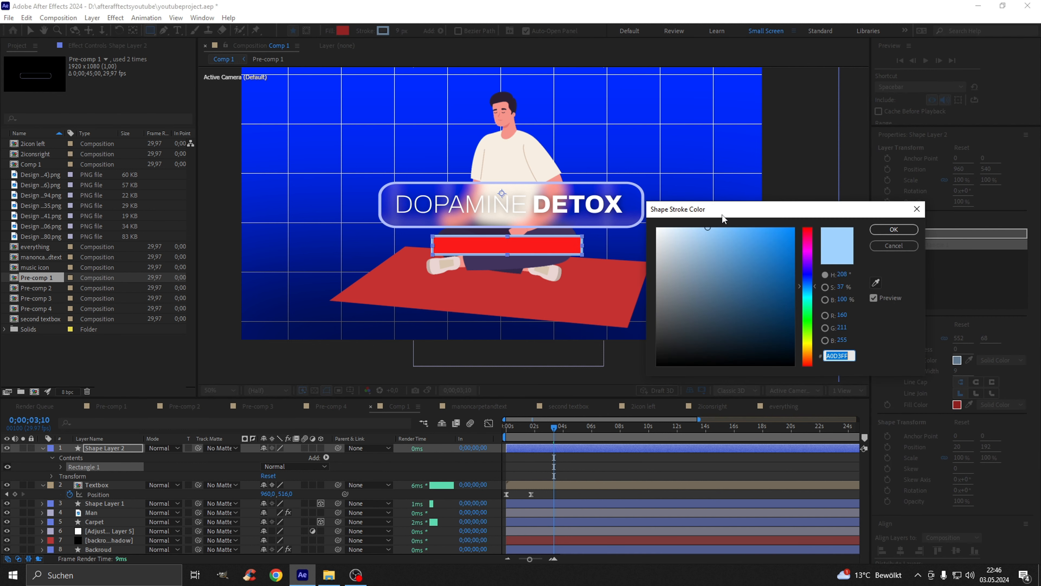
pyautogui.click(585, 212)
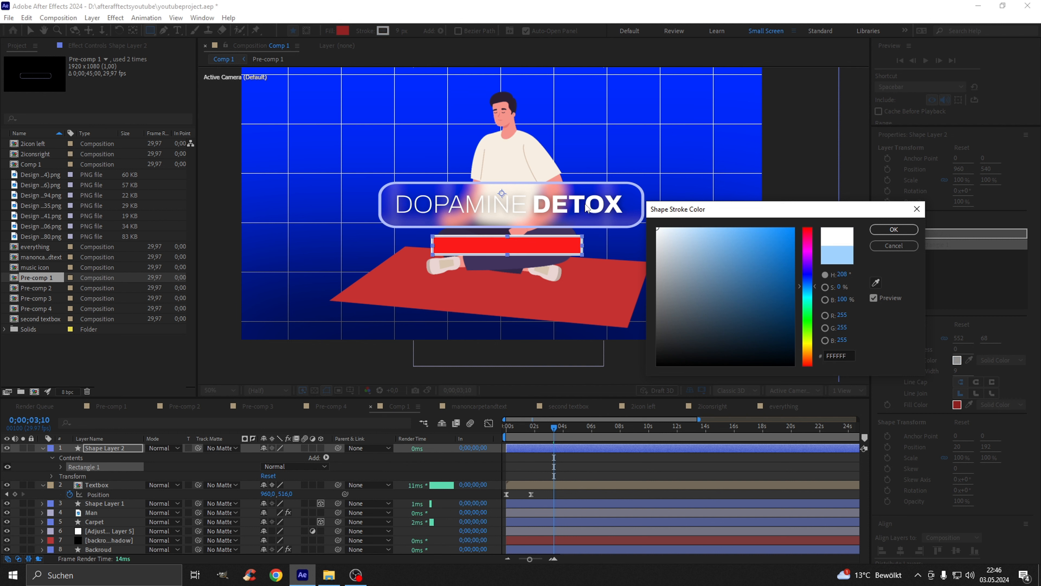
pyautogui.click(906, 230)
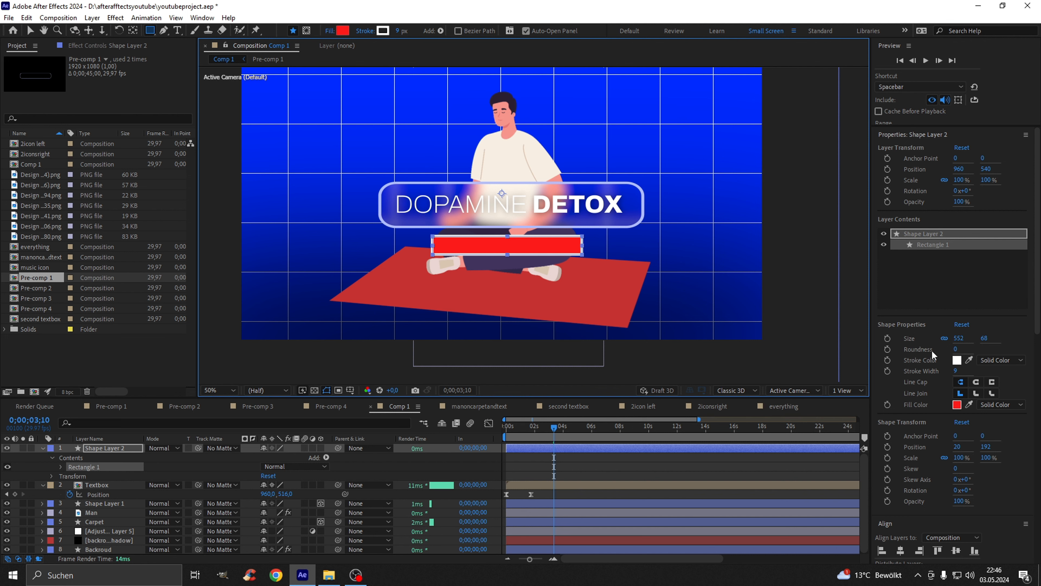
# - Set the red rectangle's roundness to 56 and its stroke width to 5 px
pyautogui.moveTo(956, 349); pyautogui.dragTo(986, 349)
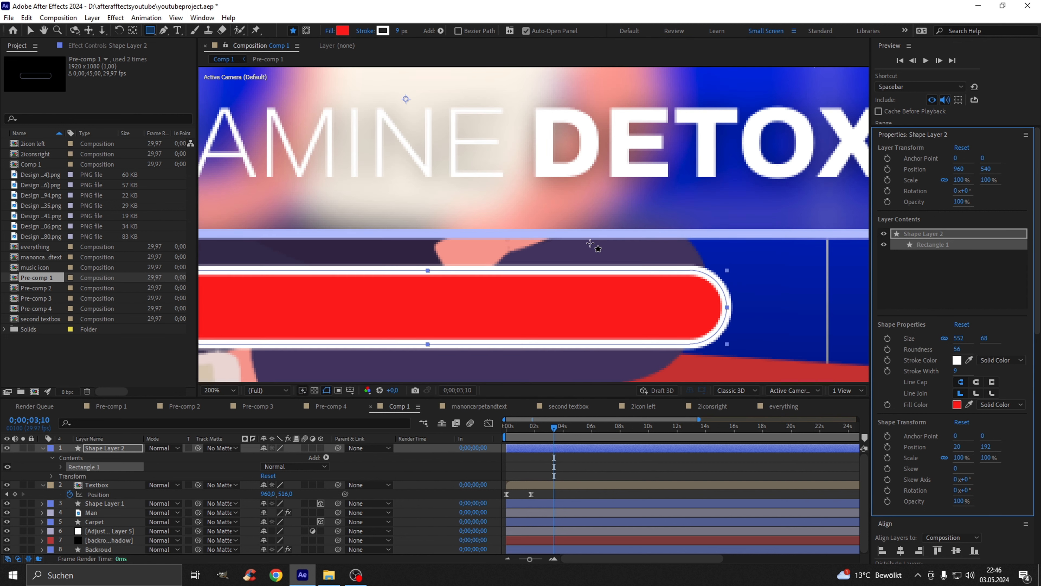
pyautogui.press('.')
pyautogui.press('.')
pyautogui.press('h')
pyautogui.moveTo(411, 240)
pyautogui.mouseDown()
pyautogui.moveTo(682, 144)
pyautogui.moveTo(528, 171)
pyautogui.mouseUp()
pyautogui.press('q')
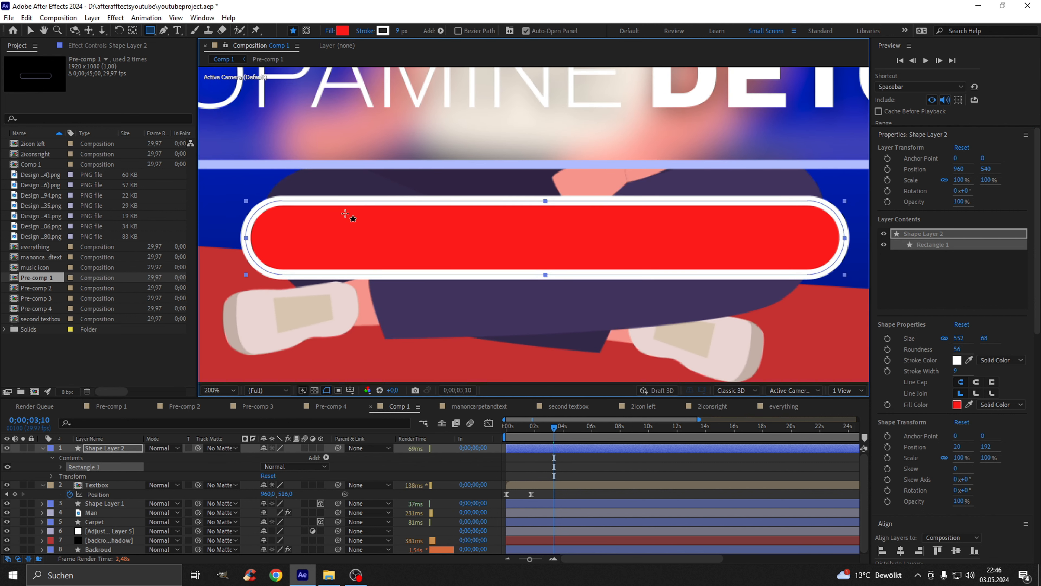
pyautogui.click(404, 31)
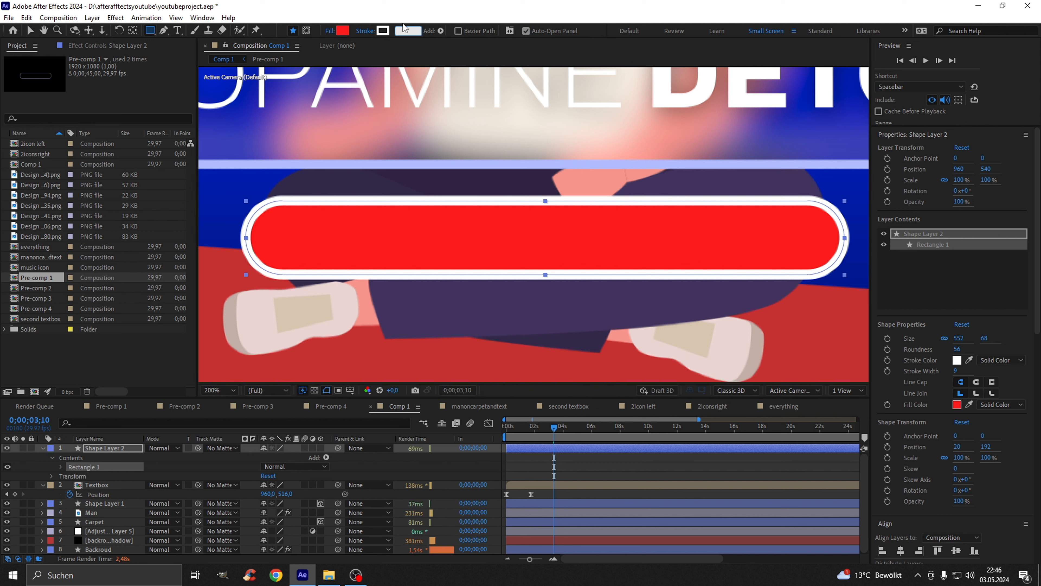
pyautogui.write('5')
pyautogui.press('Return')
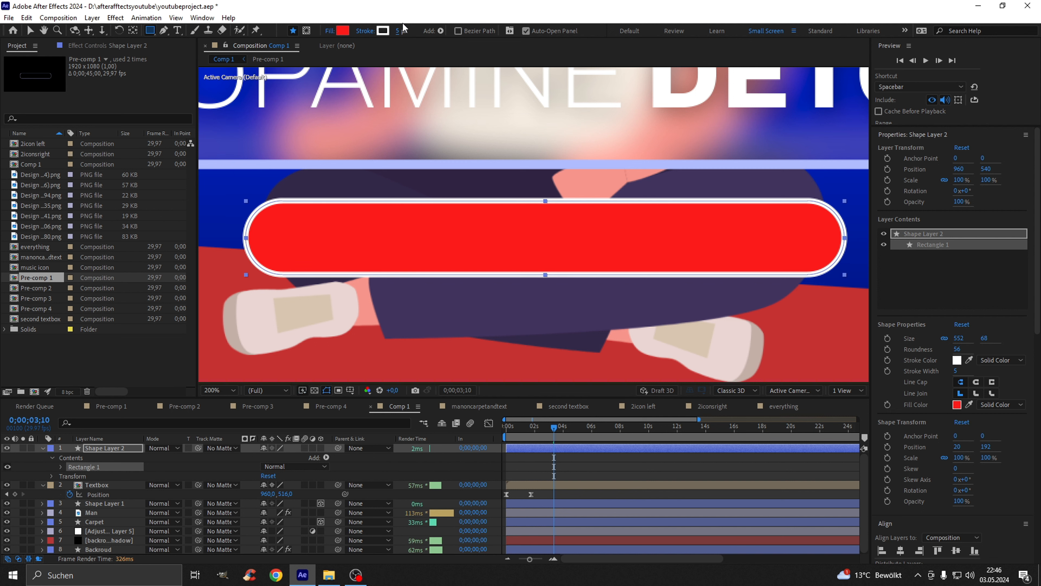
# - Rename the red rounded rectangle's shape layer to textbox2 and collapse its properties
pyautogui.scroll(-3, 495, 108)
pyautogui.scroll(2, 495, 109)
pyautogui.rightClick(109, 448)
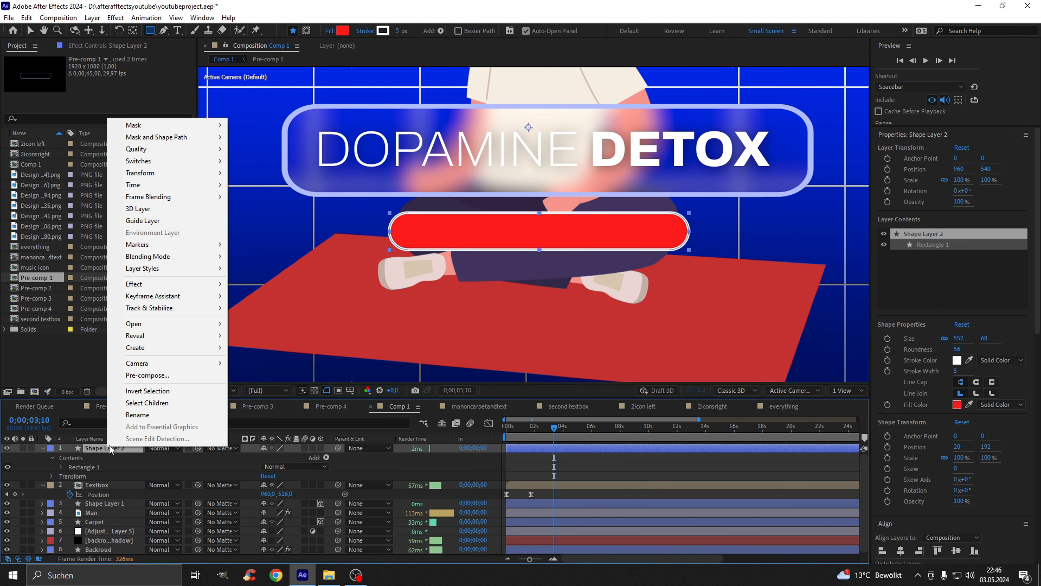
pyautogui.click(145, 415)
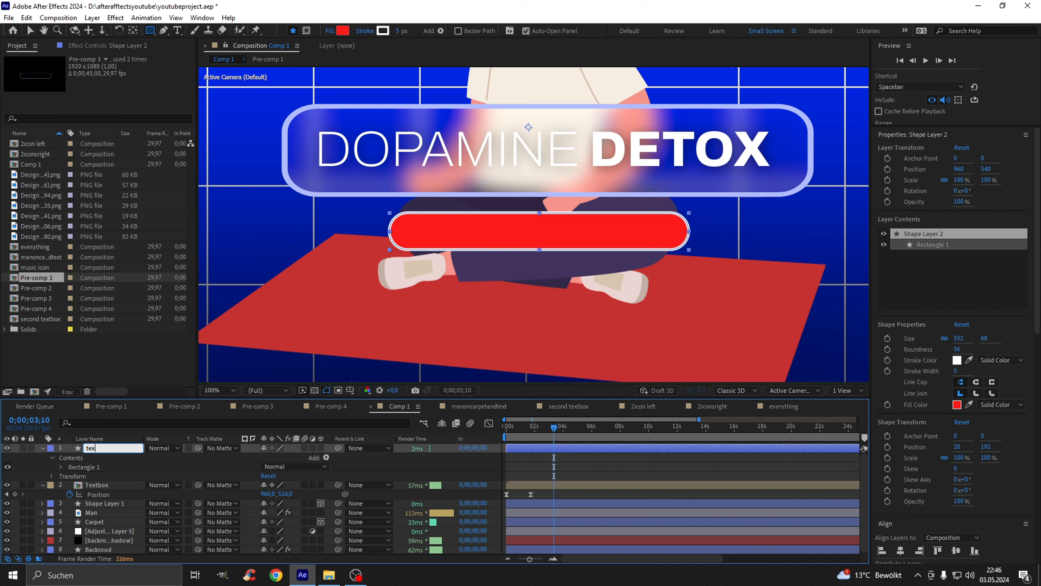
pyautogui.write('textbox2')
pyautogui.press('Return')
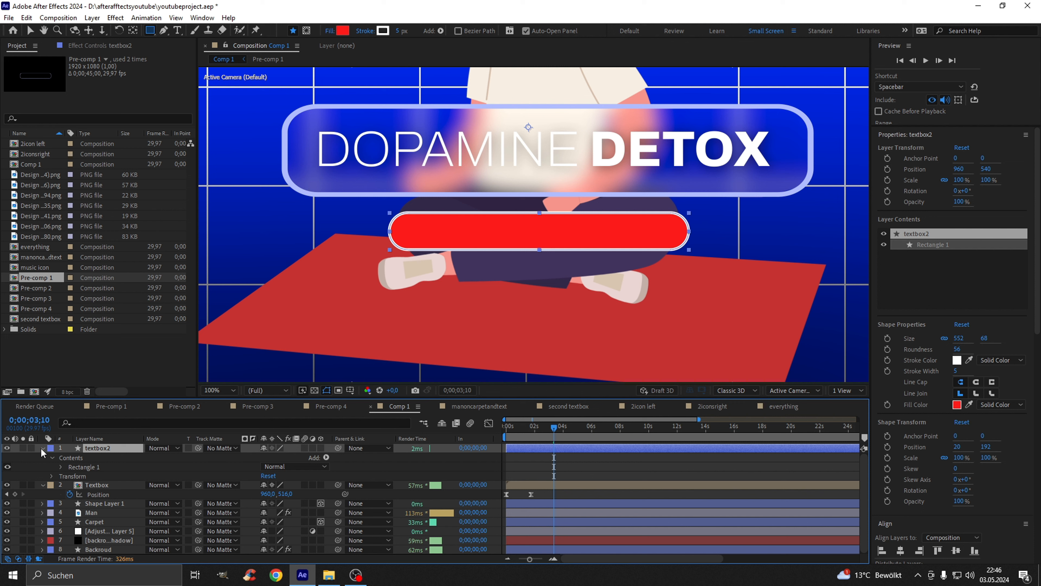
pyautogui.click(42, 448)
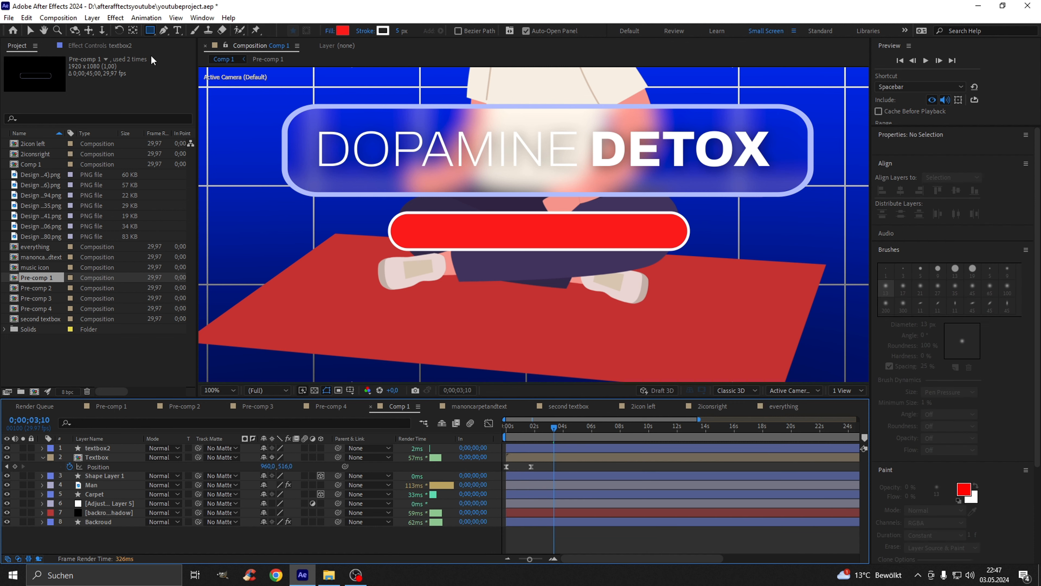
# - Create a text layer reading "24 TO 70 HOURS" near the red text box
pyautogui.click(179, 30)
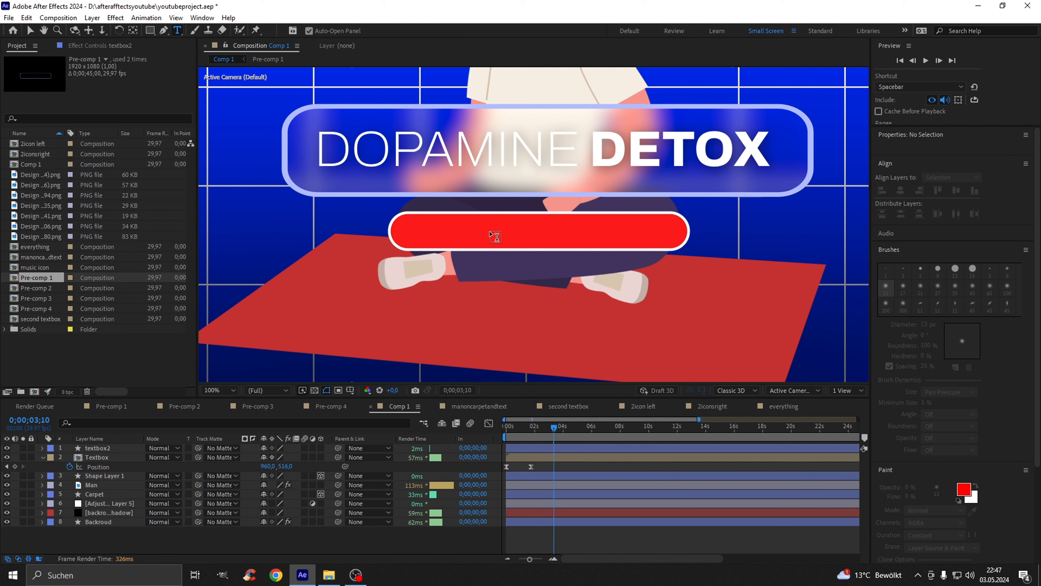
pyautogui.click(432, 192)
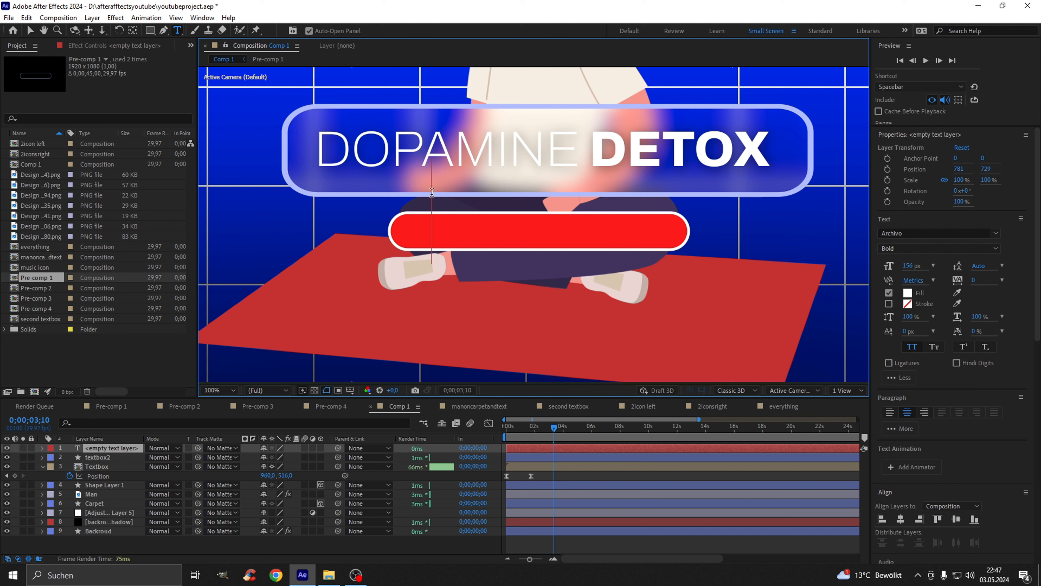
pyautogui.write('24')
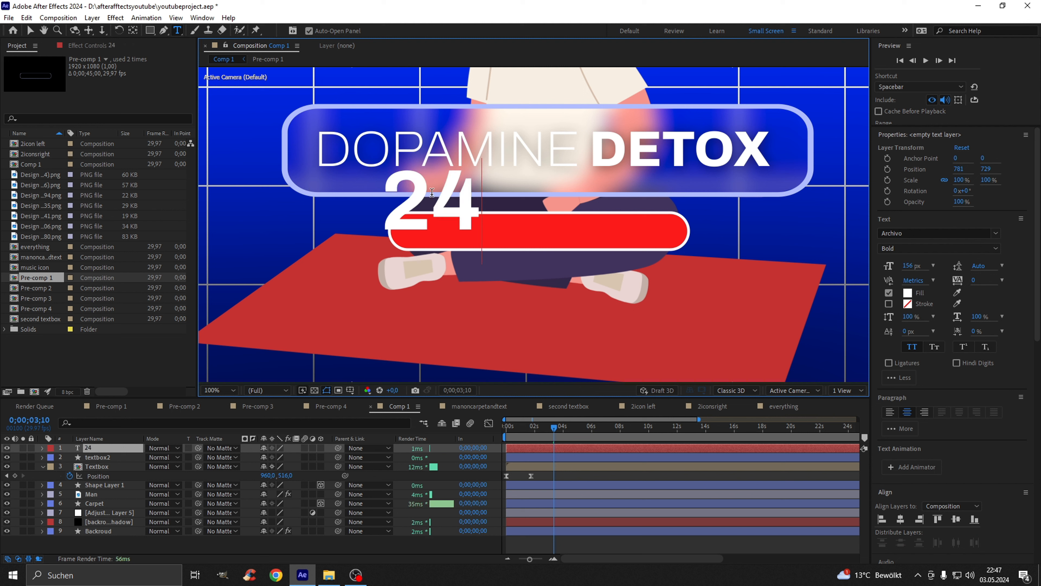
pyautogui.write(' TO')
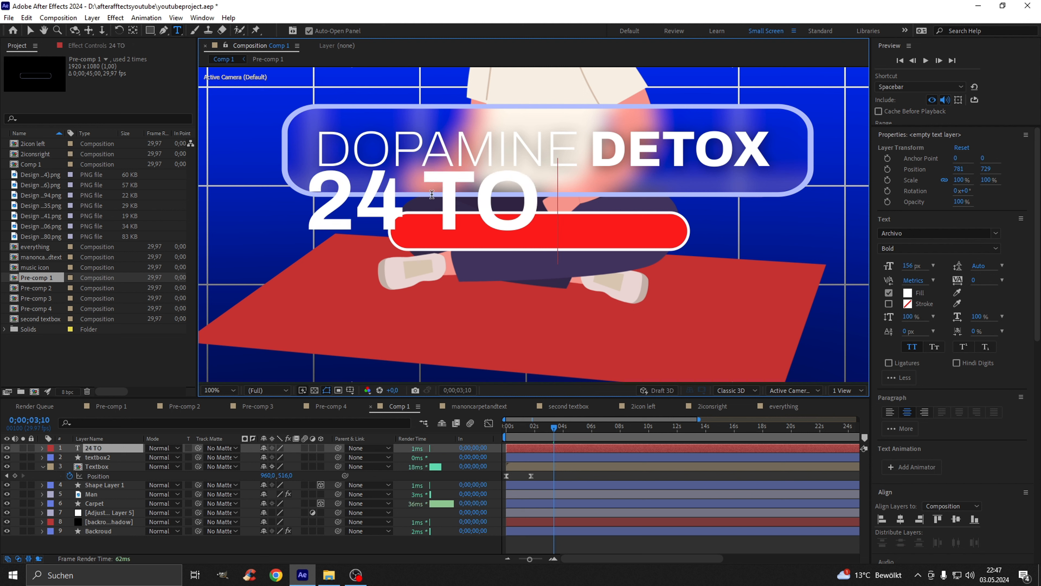
pyautogui.write(' 70 H')
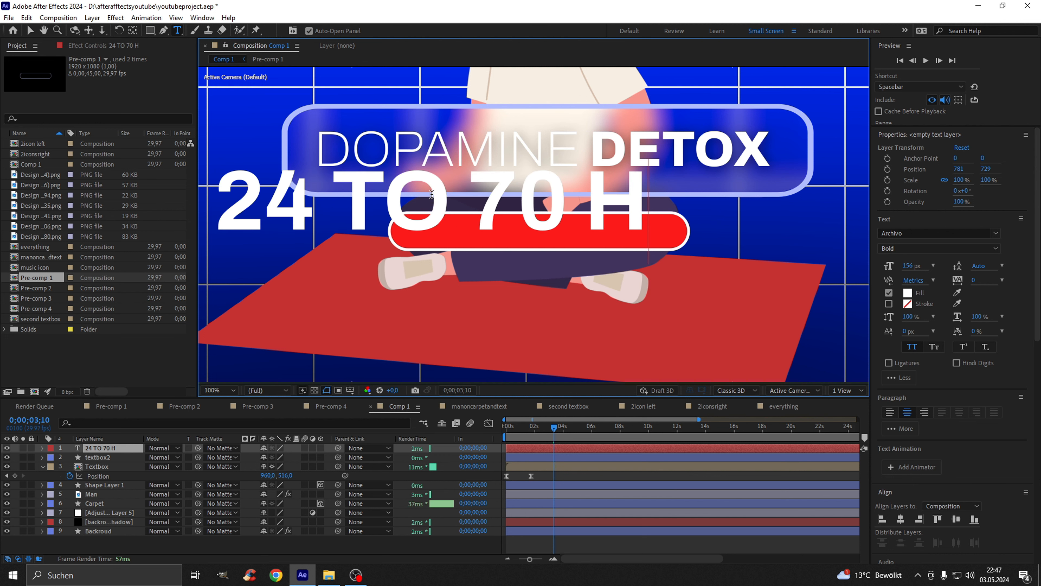
pyautogui.write('OURS')
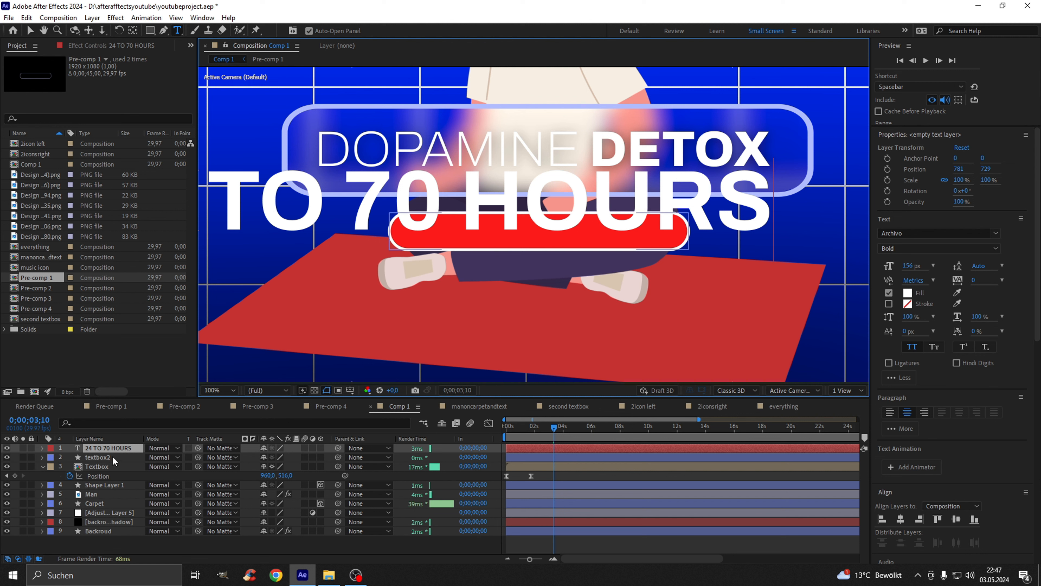
# - Scale the "24 TO 70 HOURS" text to 33% and move it inside the red box, to about 1005, 748
pyautogui.click(113, 447)
pyautogui.press('s')
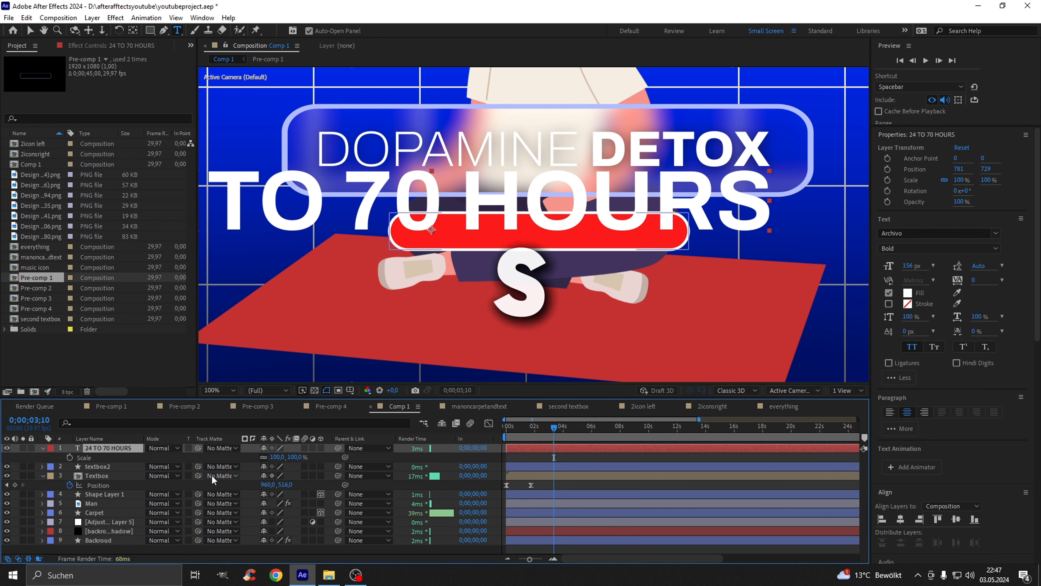
pyautogui.moveTo(274, 457); pyautogui.dragTo(250, 459)
pyautogui.click(30, 30)
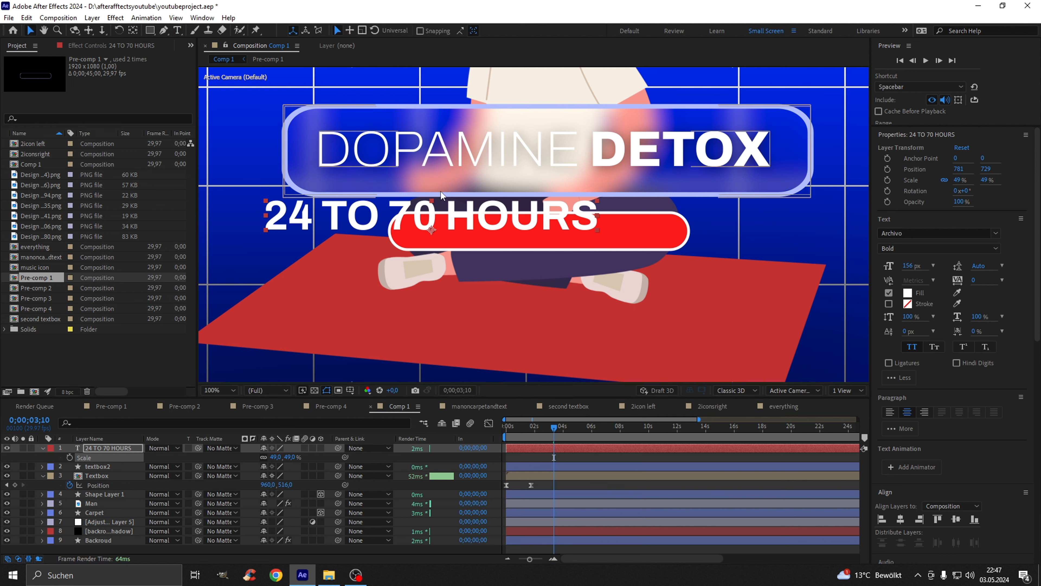
pyautogui.moveTo(439, 217); pyautogui.dragTo(516, 228)
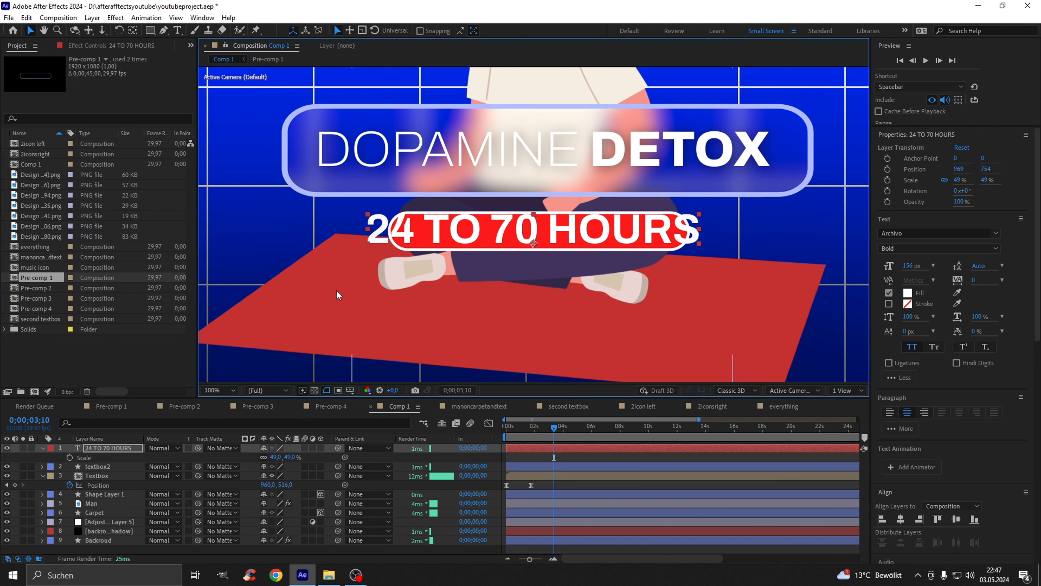
pyautogui.moveTo(274, 457); pyautogui.dragTo(266, 457)
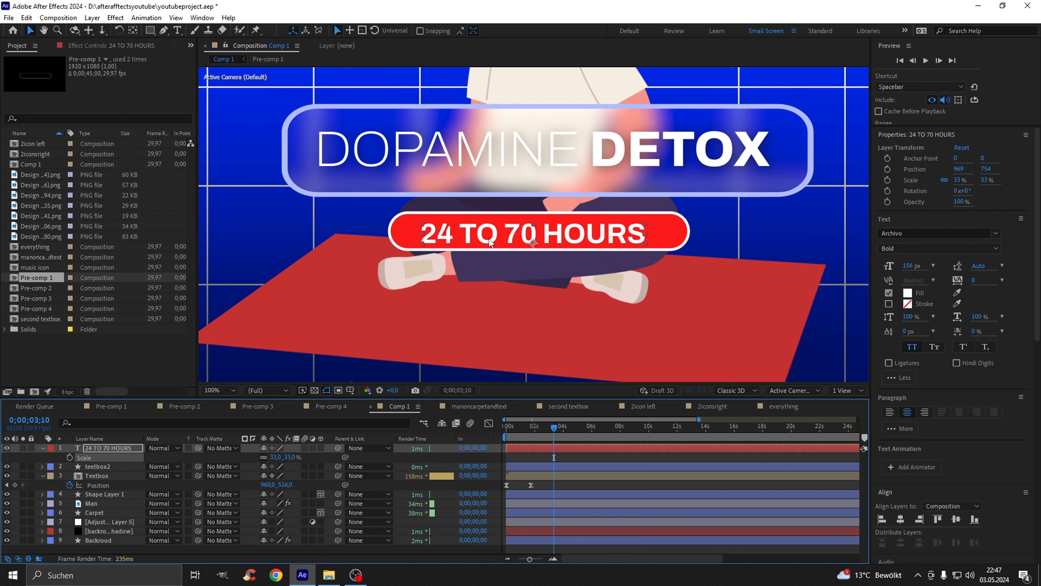
pyautogui.moveTo(495, 236); pyautogui.dragTo(511, 234)
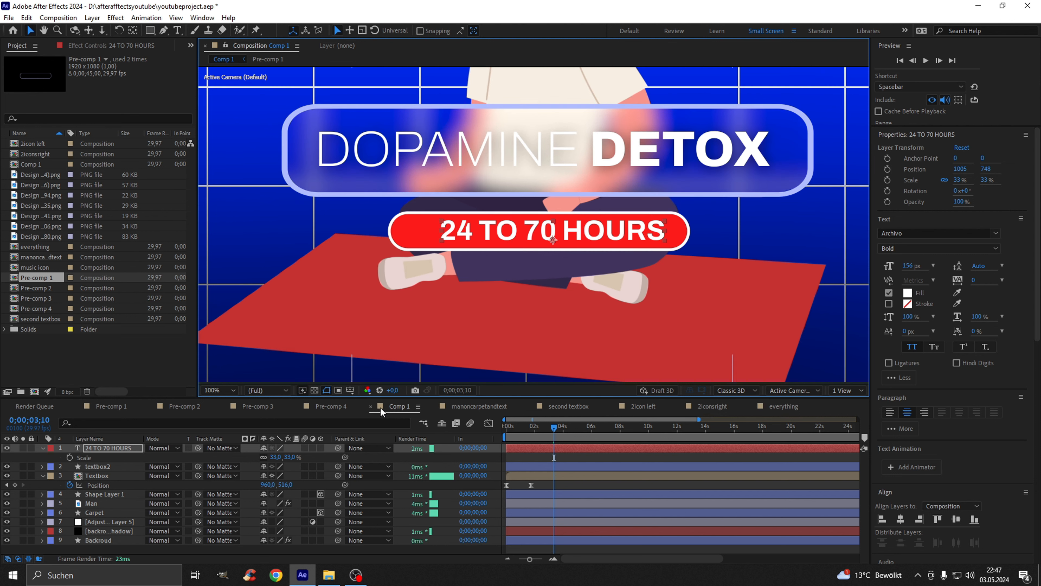
# - Stretch the "24 TO 70 HOURS" text horizontally to about 35.3% and nudge it to about 1010, 749
pyautogui.moveTo(443, 236); pyautogui.dragTo(439, 239)
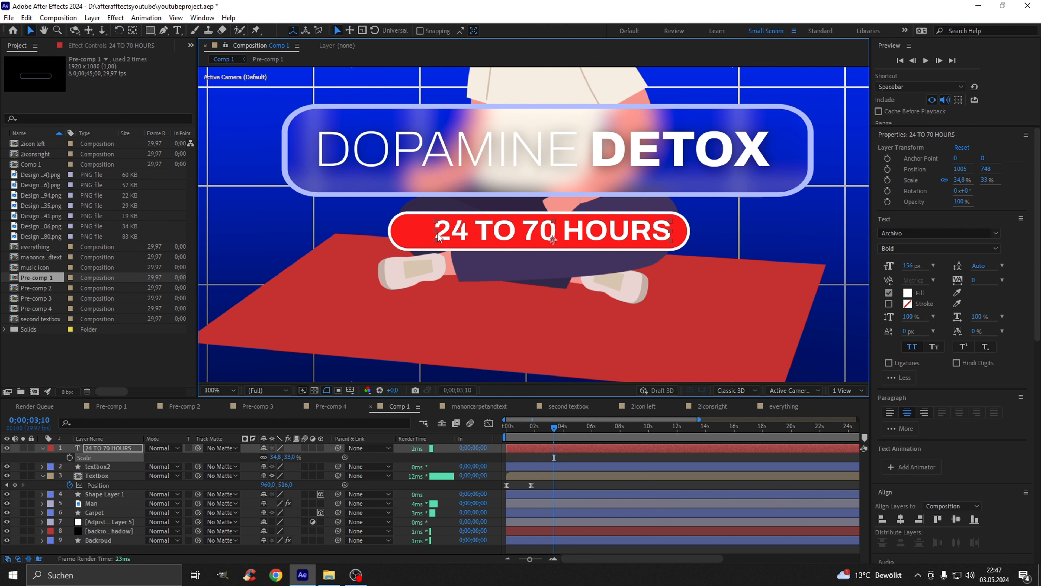
pyautogui.scroll(4, 434, 234)
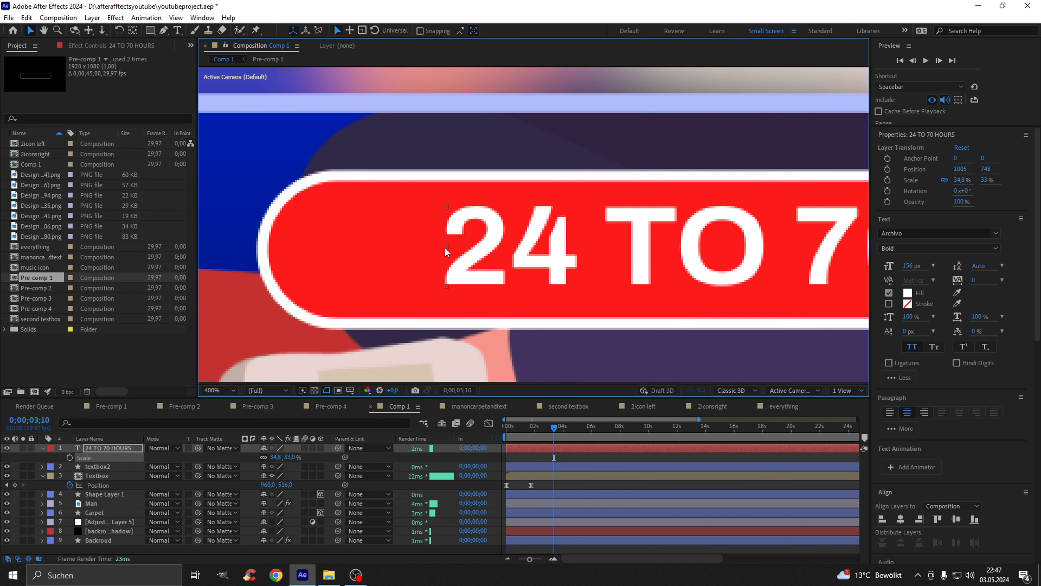
pyautogui.moveTo(446, 246); pyautogui.dragTo(440, 246)
pyautogui.scroll(-4, 442, 247)
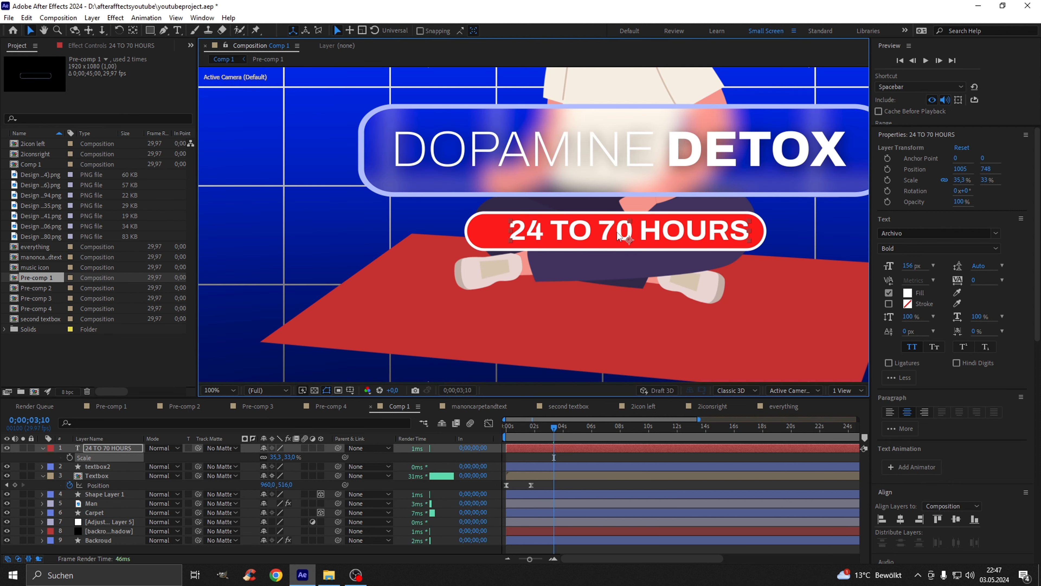
pyautogui.moveTo(618, 236); pyautogui.dragTo(621, 236)
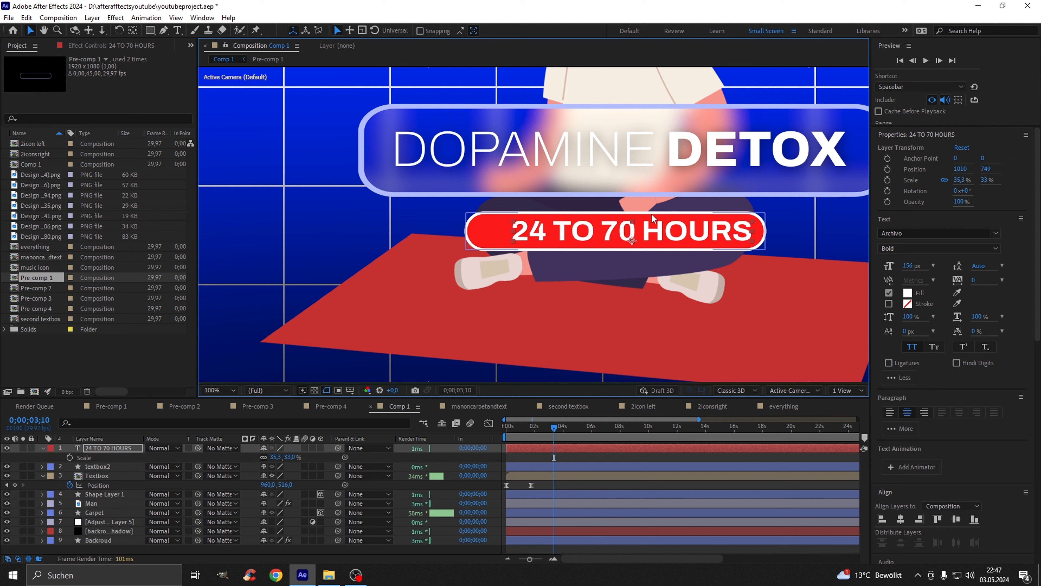
# - Place the alarm clock PNG in the composition and rename its layer to watch
pyautogui.click(500, 261)
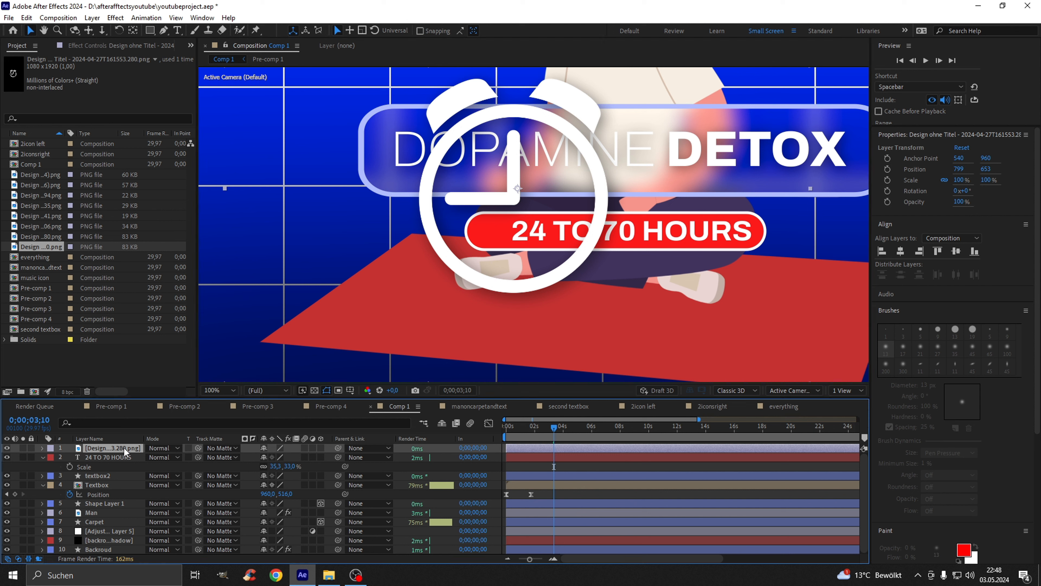
pyautogui.rightClick(124, 447)
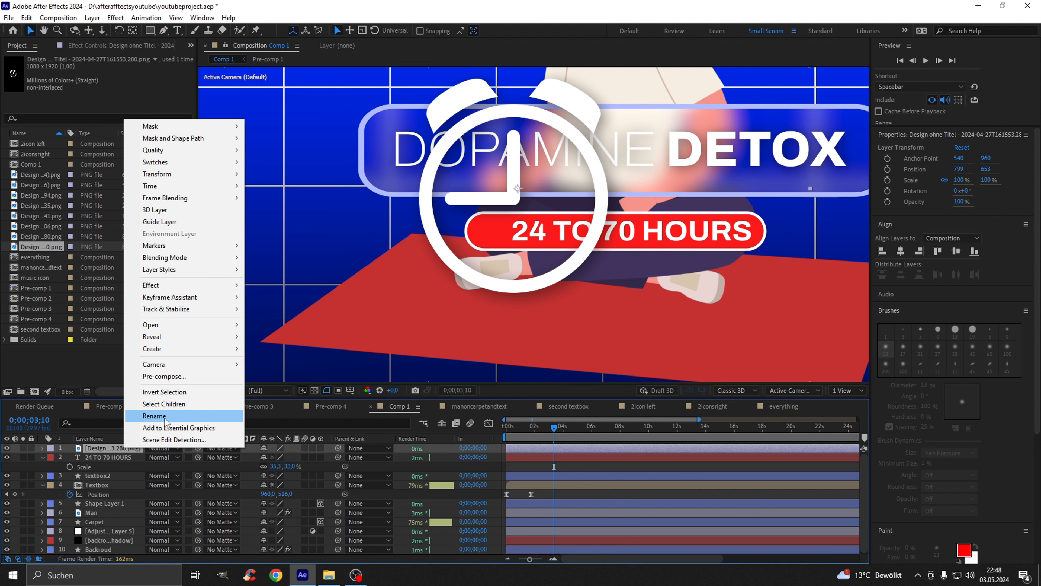
pyautogui.click(155, 416)
pyautogui.press('BackSpace')
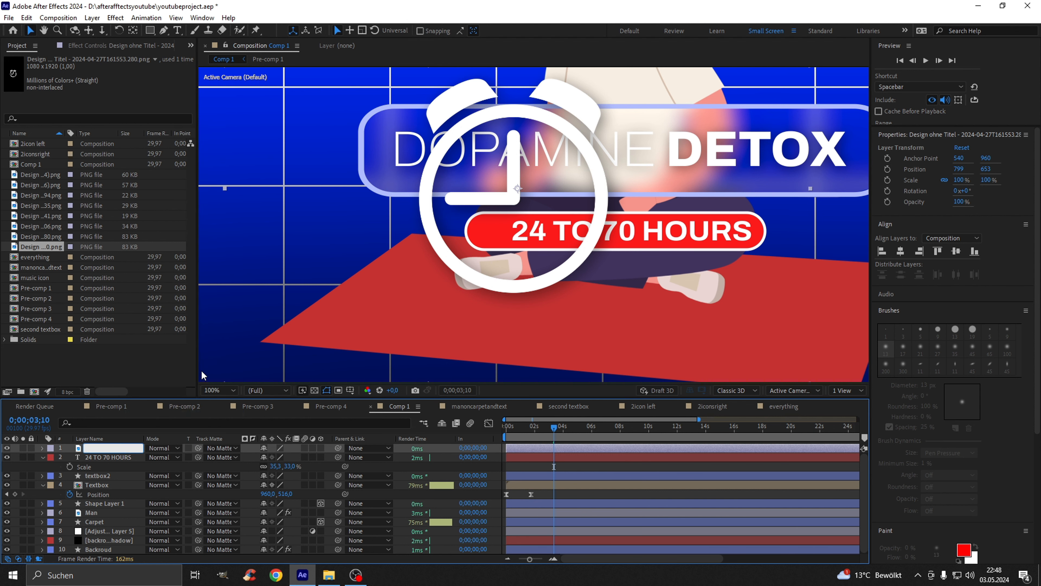
pyautogui.write('watch')
pyautogui.press('Return')
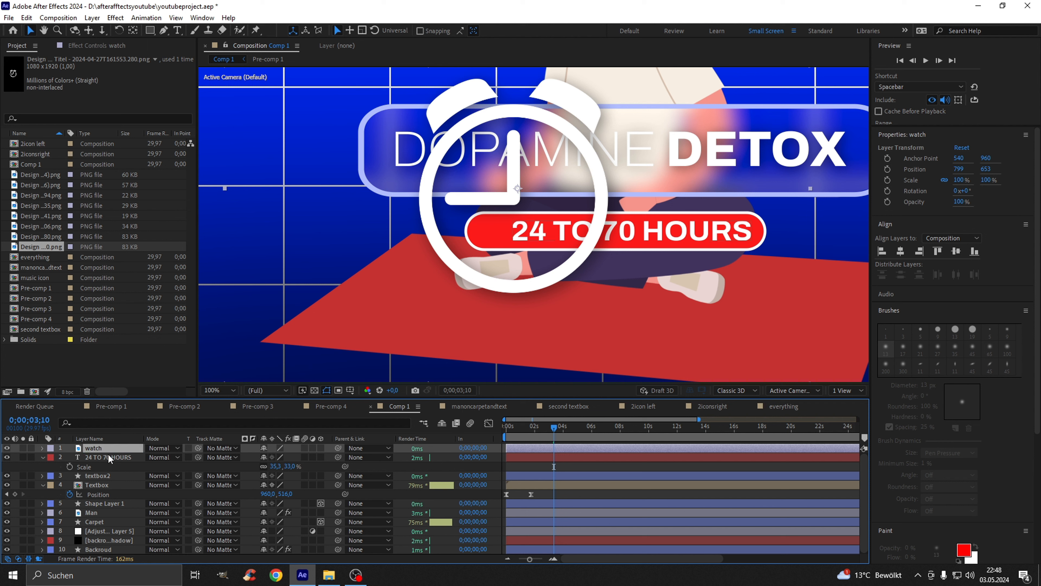
# - Scale the watch layer to 14% and position it before the text in the red box, at about 752, 731
pyautogui.press('s')
pyautogui.moveTo(285, 457); pyautogui.dragTo(246, 457)
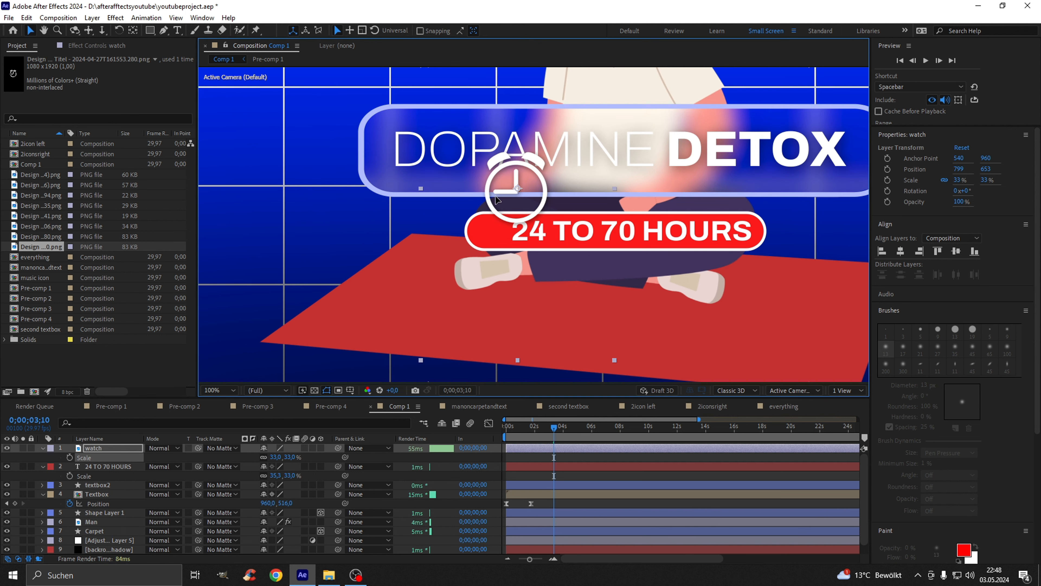
pyautogui.moveTo(497, 200); pyautogui.dragTo(476, 226)
pyautogui.moveTo(279, 457); pyautogui.dragTo(246, 457)
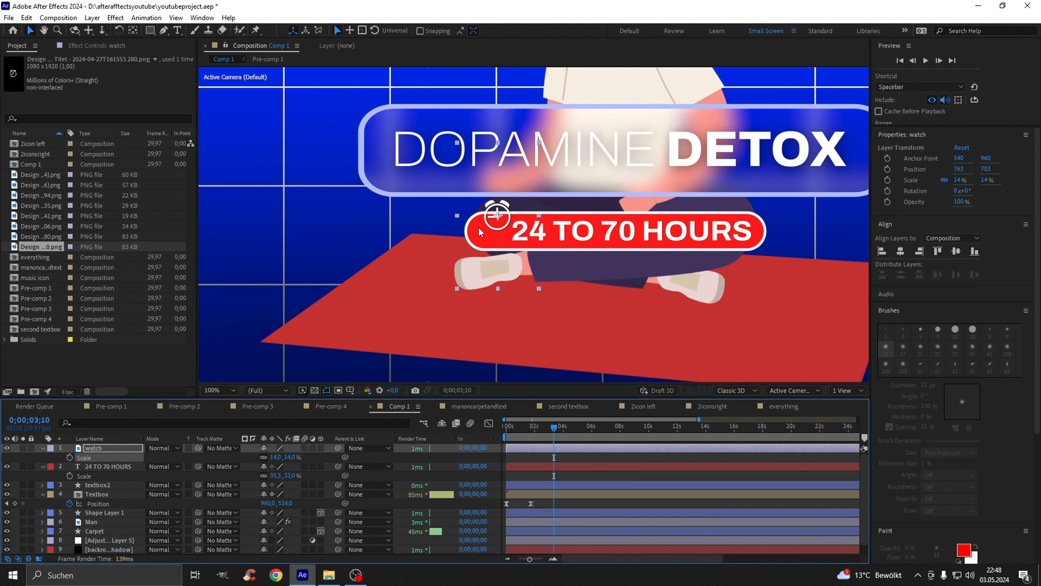
pyautogui.moveTo(480, 232); pyautogui.dragTo(474, 246)
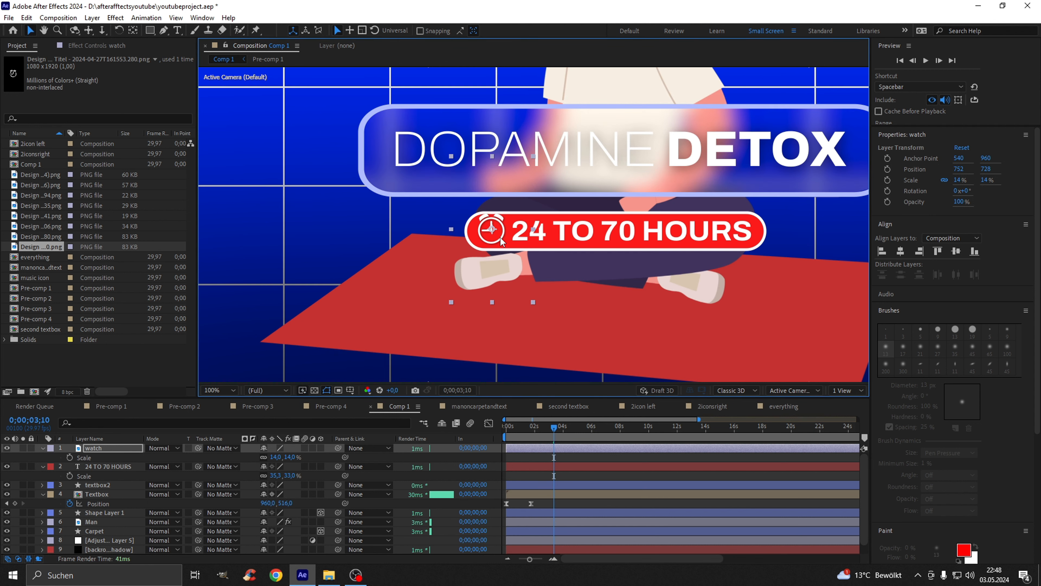
pyautogui.press('.')
pyautogui.press('.')
pyautogui.moveTo(369, 251); pyautogui.dragTo(370, 256)
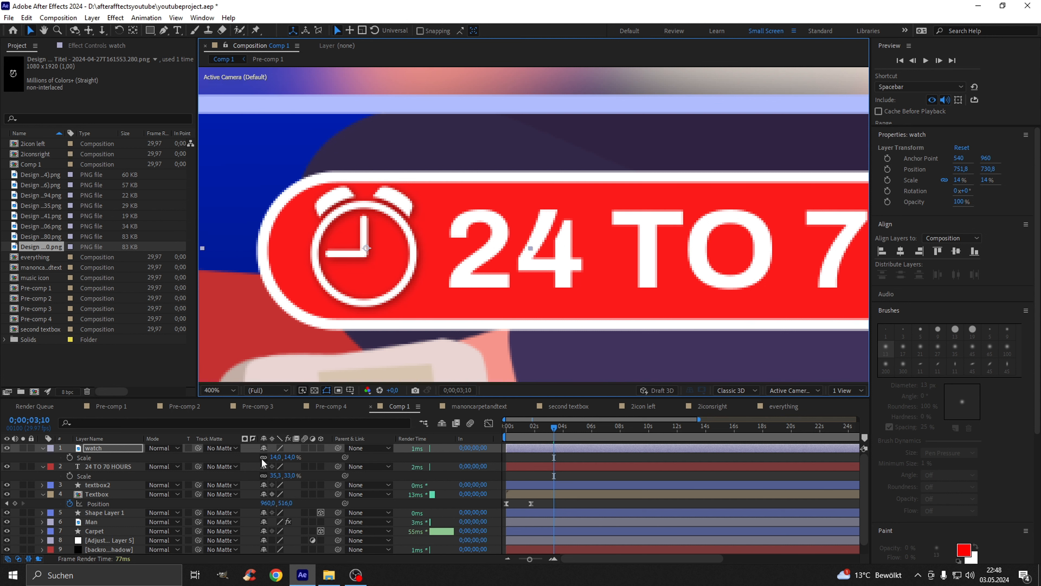
# - Try the watch layer at 16% and 10% scale
pyautogui.moveTo(276, 459); pyautogui.dragTo(286, 462)
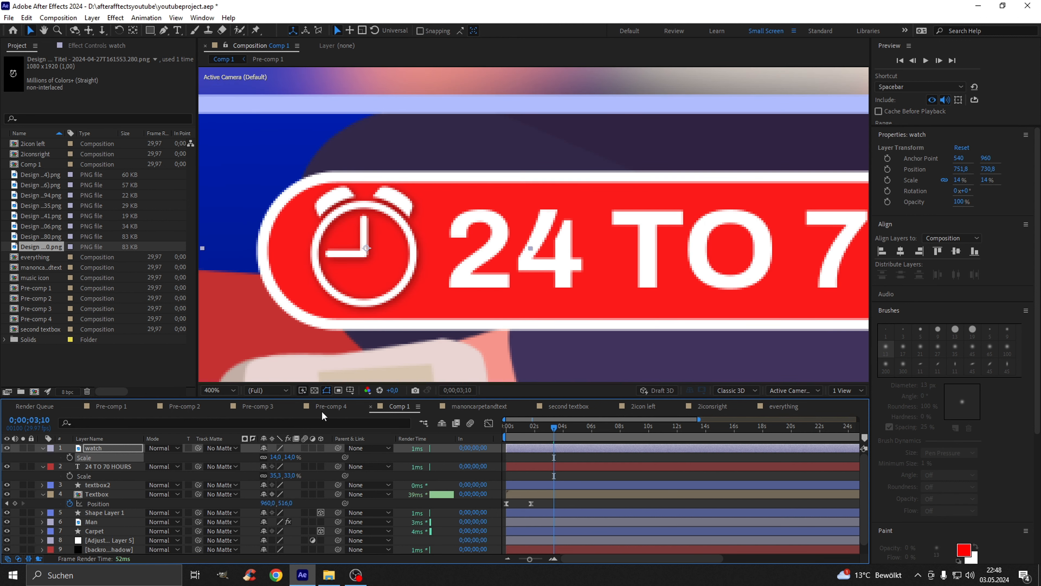
pyautogui.moveTo(278, 458); pyautogui.dragTo(342, 312)
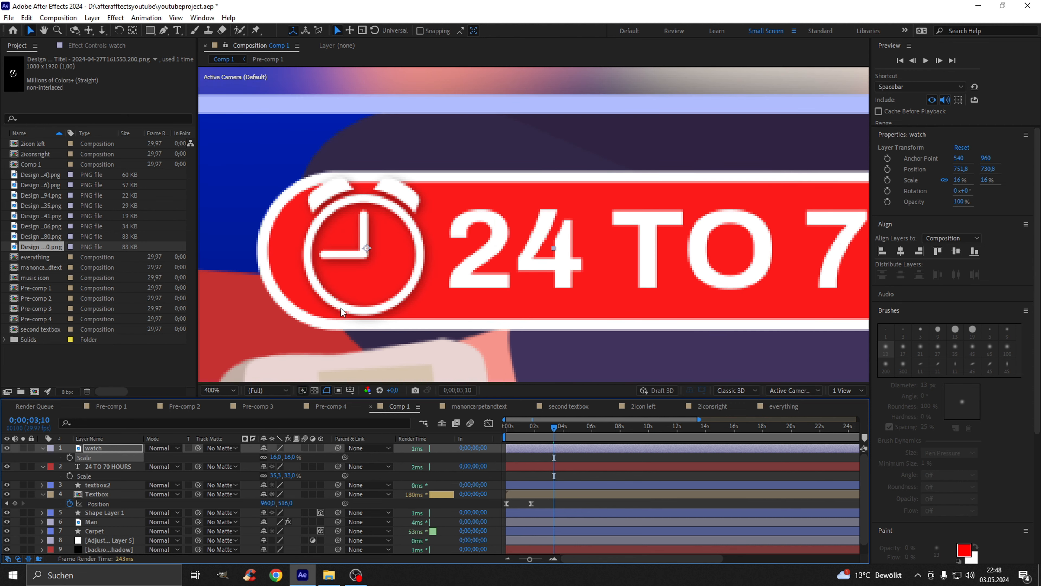
pyautogui.click(277, 456)
pyautogui.write('10')
pyautogui.press('Return')
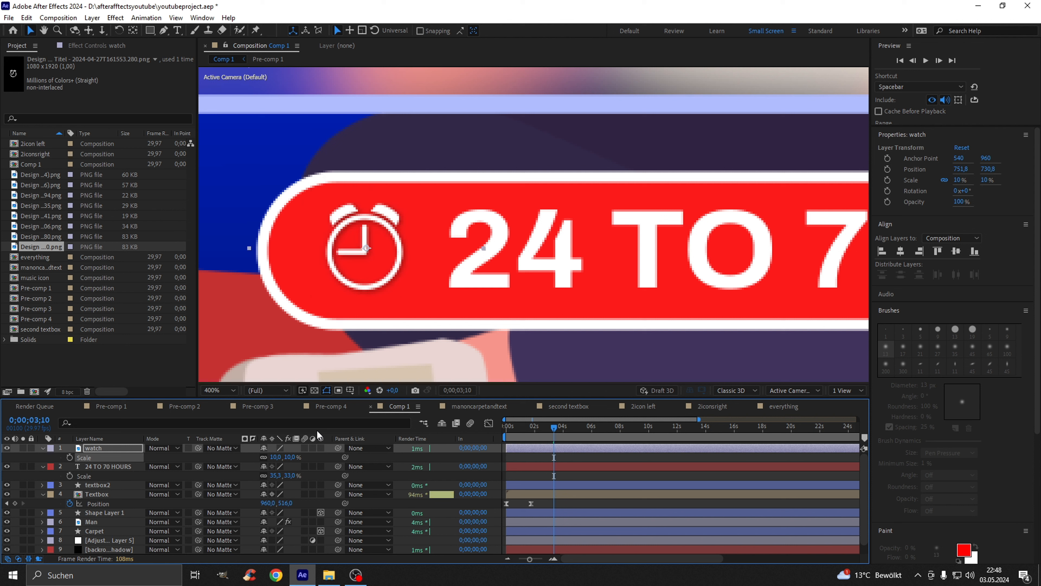
# - Set the watch layer's scale to 13%
pyautogui.click(276, 457)
pyautogui.press('BackSpace')
pyautogui.press('Return')
pyautogui.press('/')
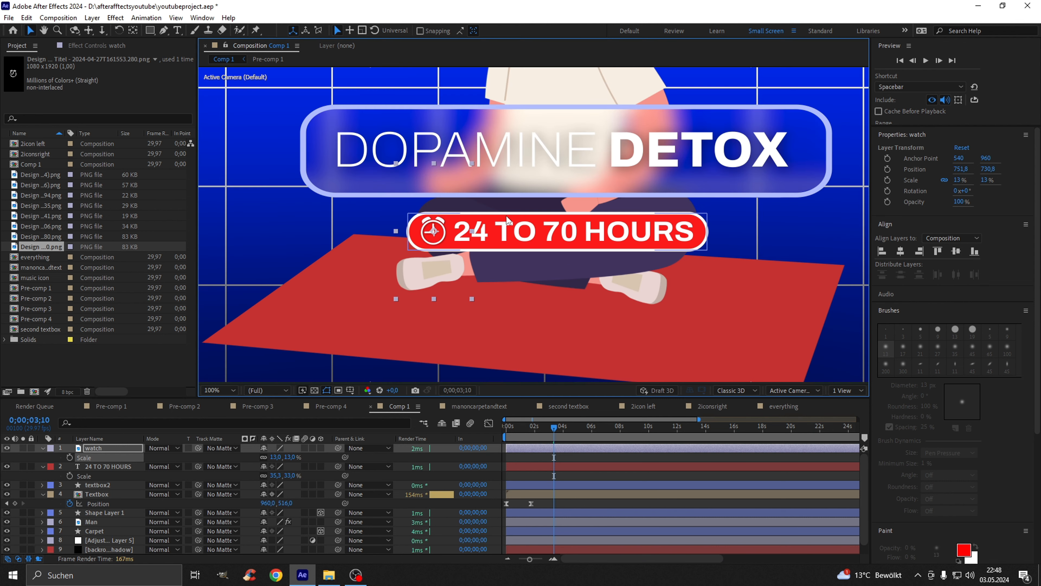
pyautogui.click(689, 230)
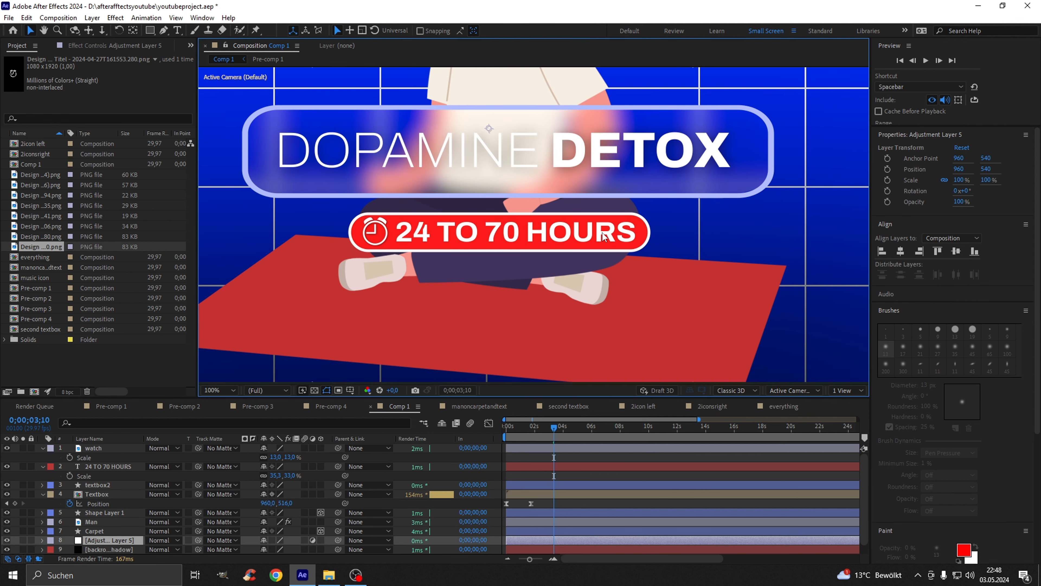
pyautogui.scroll(-2, 602, 233)
pyautogui.scroll(-1, 467, 181)
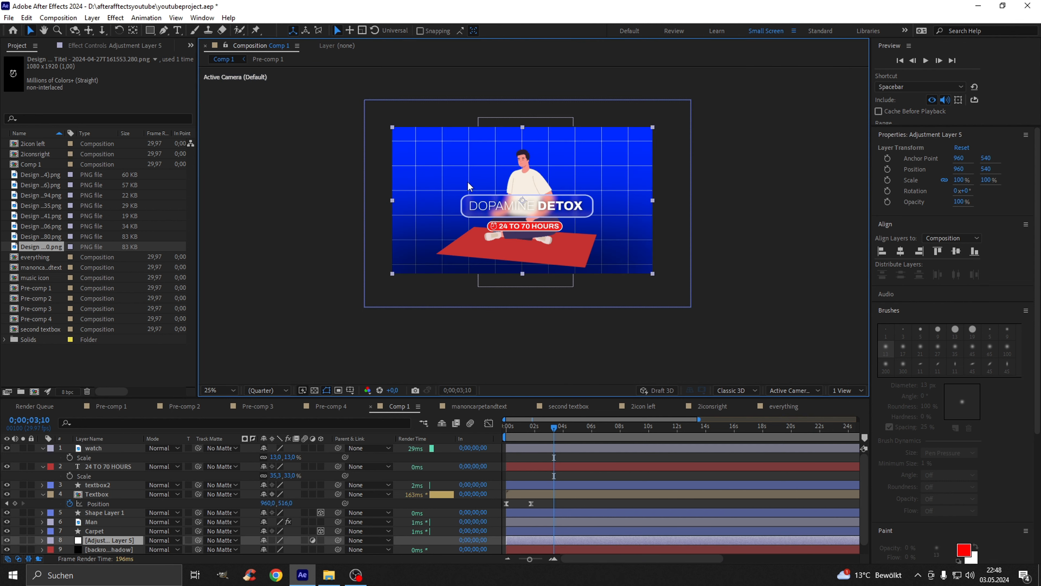
pyautogui.scroll(-1, 493, 203)
pyautogui.moveTo(494, 204); pyautogui.dragTo(472, 187)
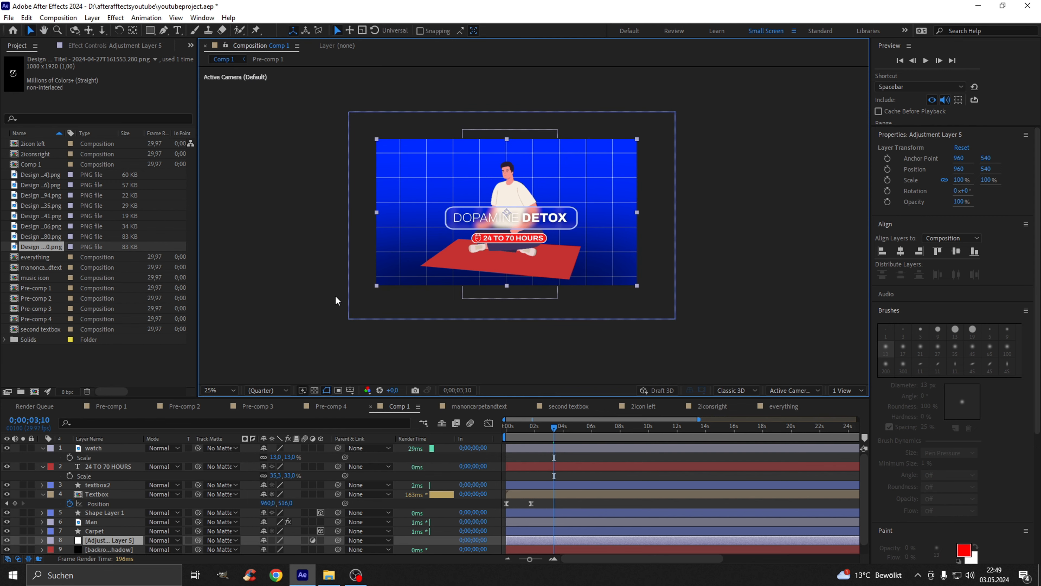
pyautogui.scroll(8, 472, 237)
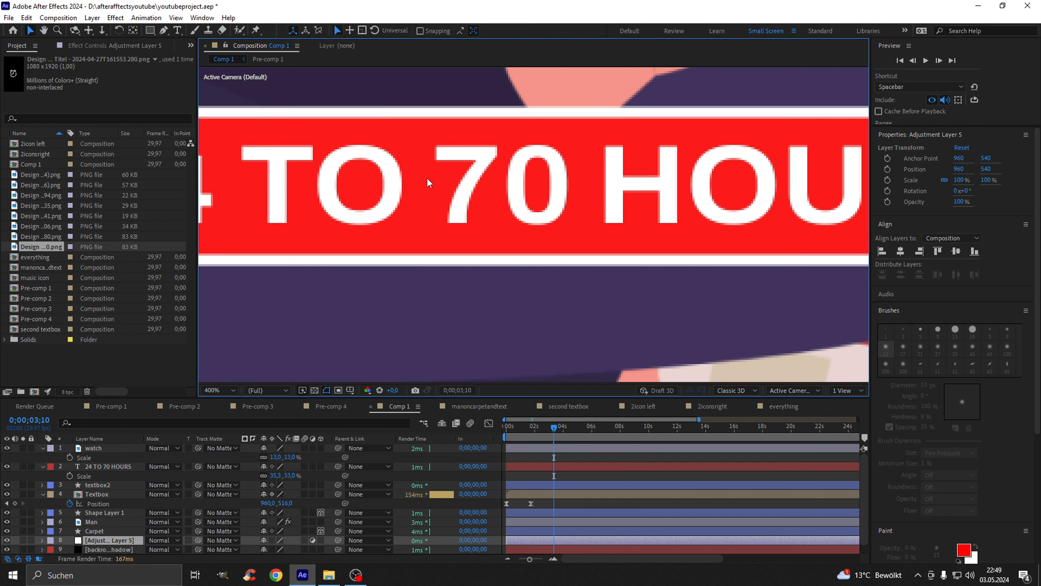
# - Find the Drop Shadow effect by searching for "drop" and apply it to the 24 TO 70 HOURS text layer
pyautogui.scroll(-2, 427, 178)
pyautogui.scroll(-6, 486, 230)
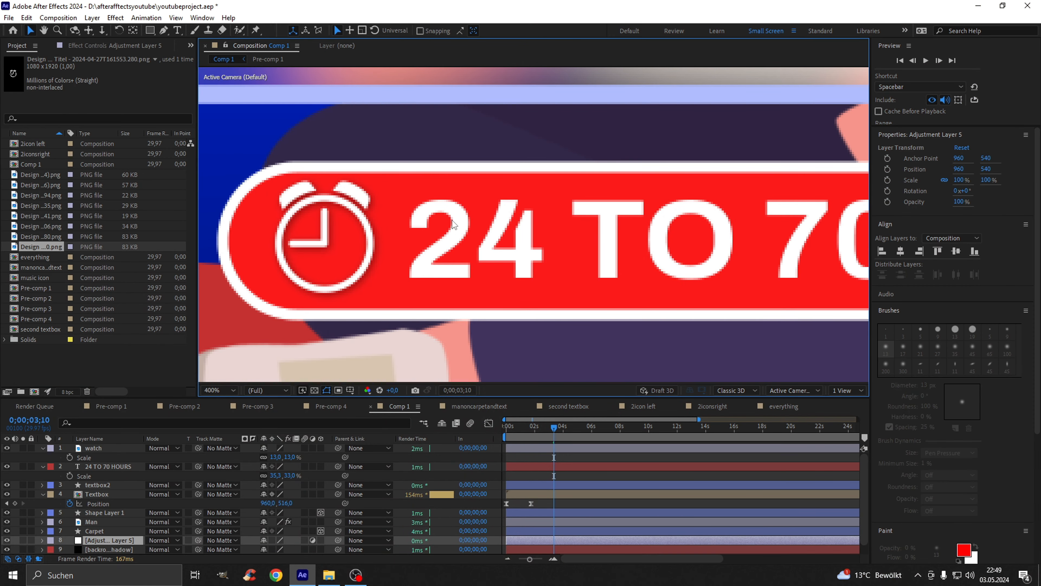
pyautogui.scroll(-2, 453, 219)
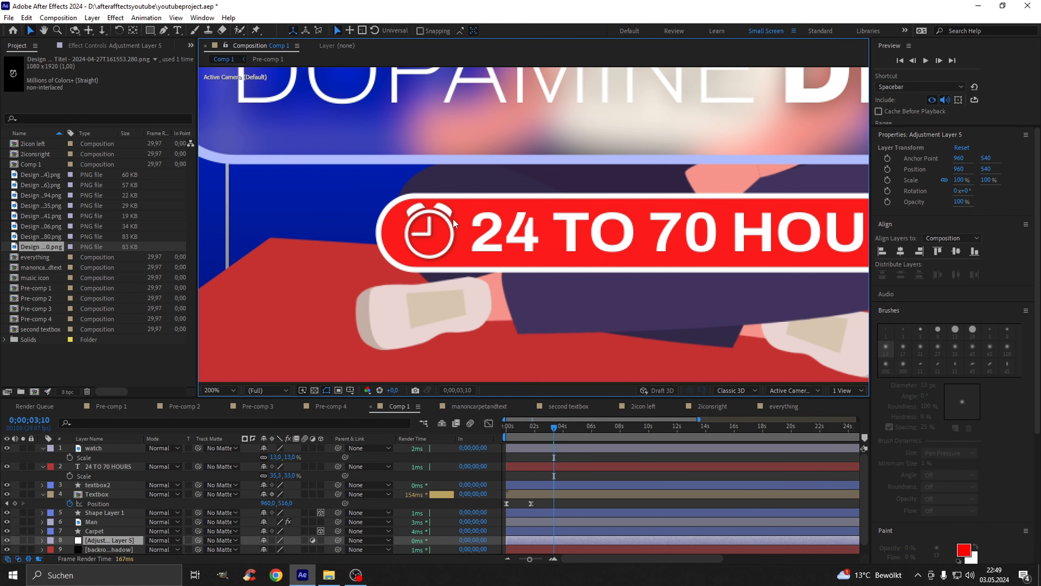
pyautogui.hscroll(3, 455, 218)
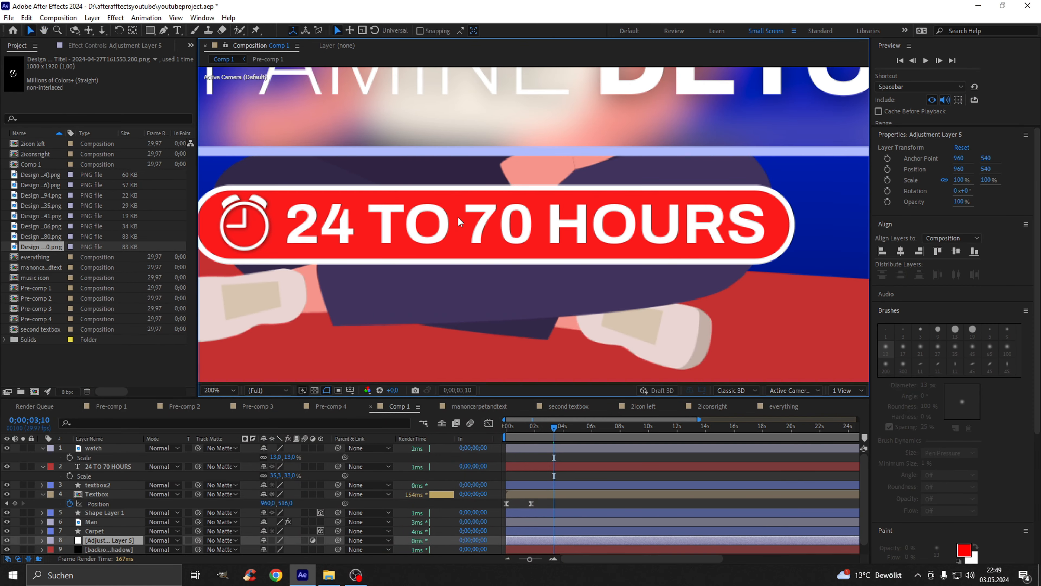
pyautogui.scroll(-2, 458, 217)
pyautogui.scroll(-5, 987, 270)
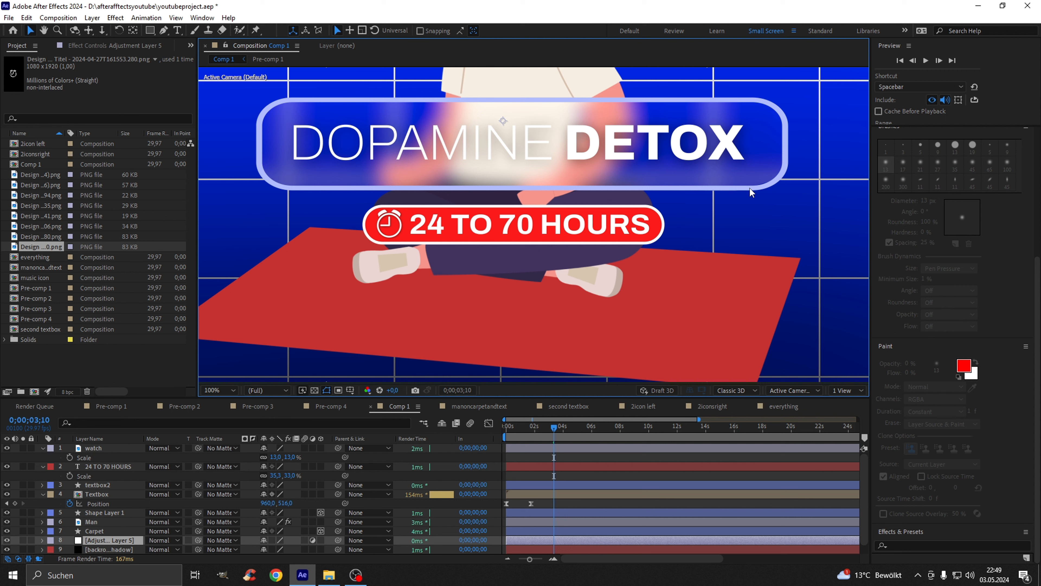
pyautogui.click(943, 549)
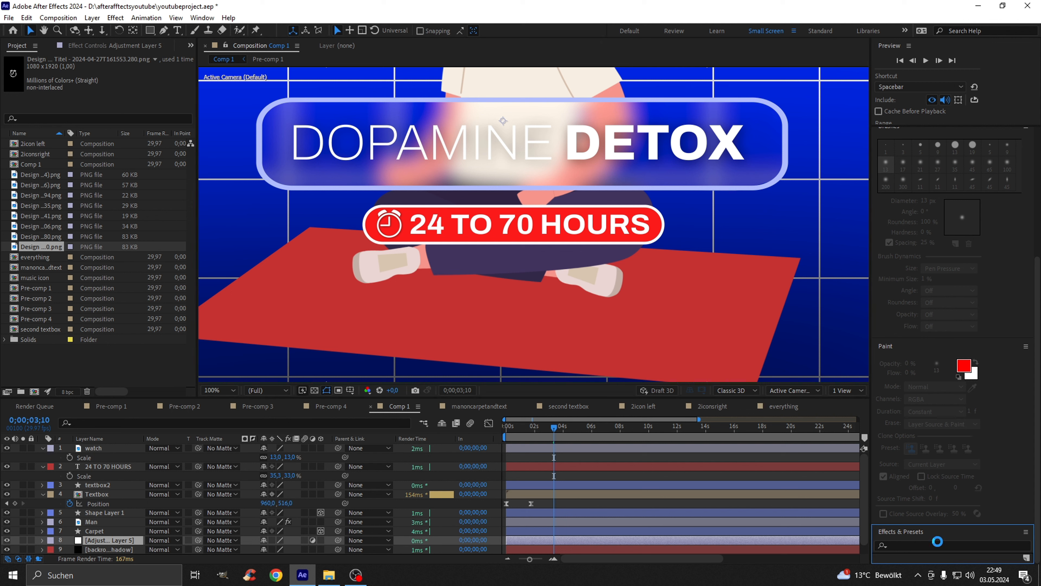
pyautogui.scroll(-5, 947, 496)
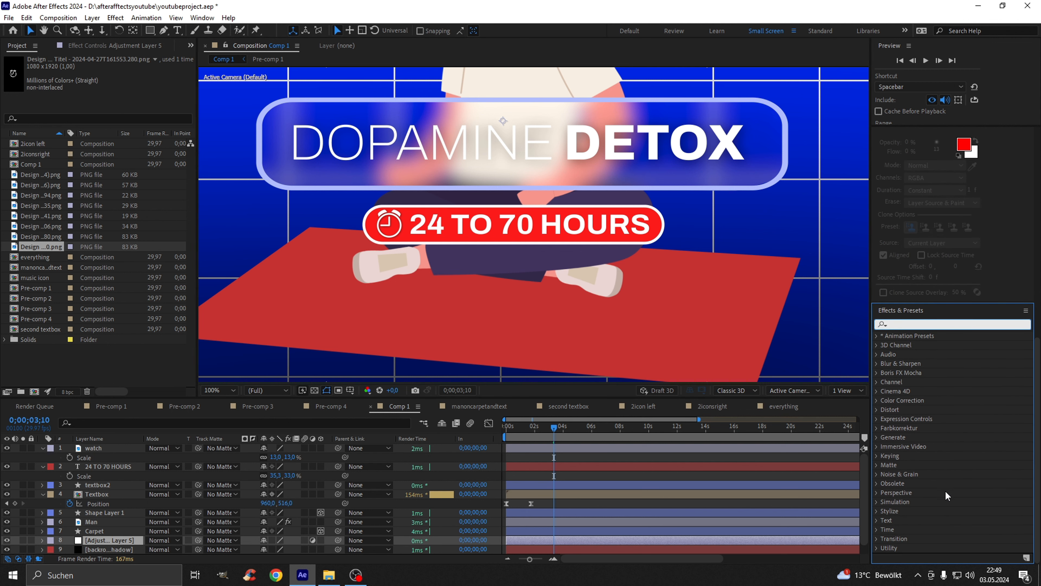
pyautogui.write('drop')
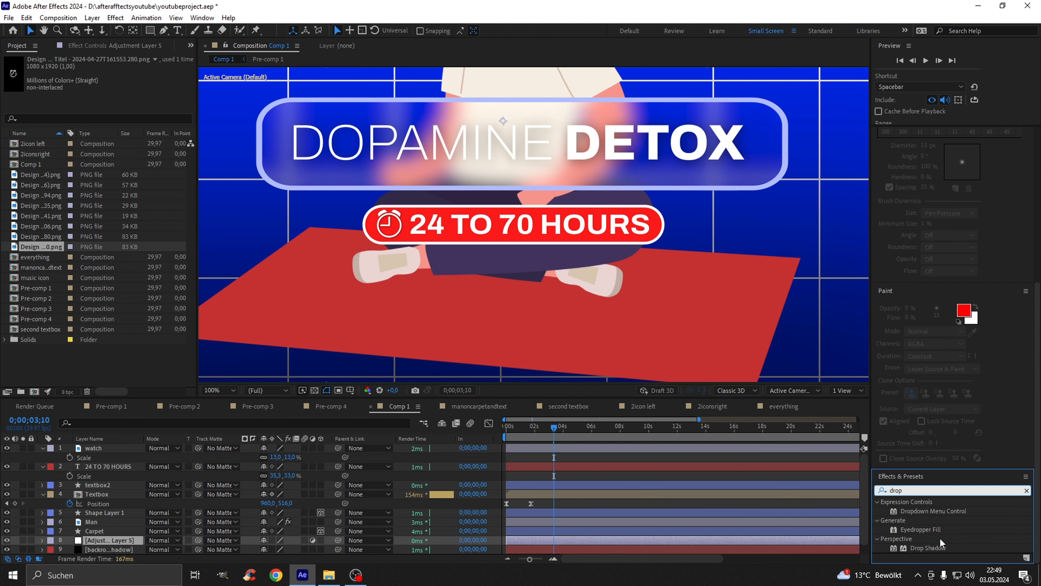
pyautogui.moveTo(917, 549); pyautogui.dragTo(465, 228)
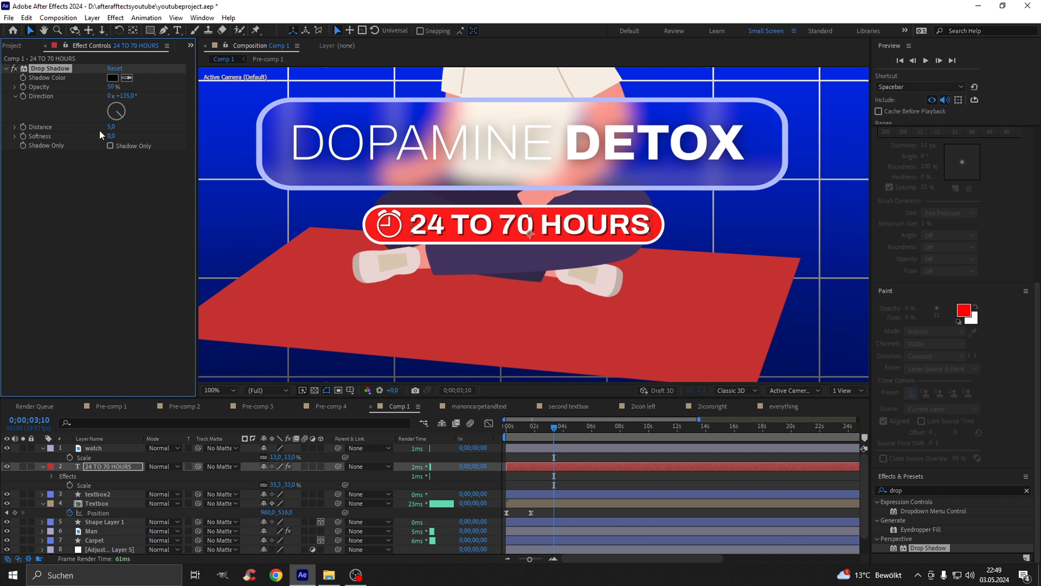
# - Set the text's drop shadow softness to 55 and save the project
pyautogui.moveTo(110, 136); pyautogui.dragTo(139, 141)
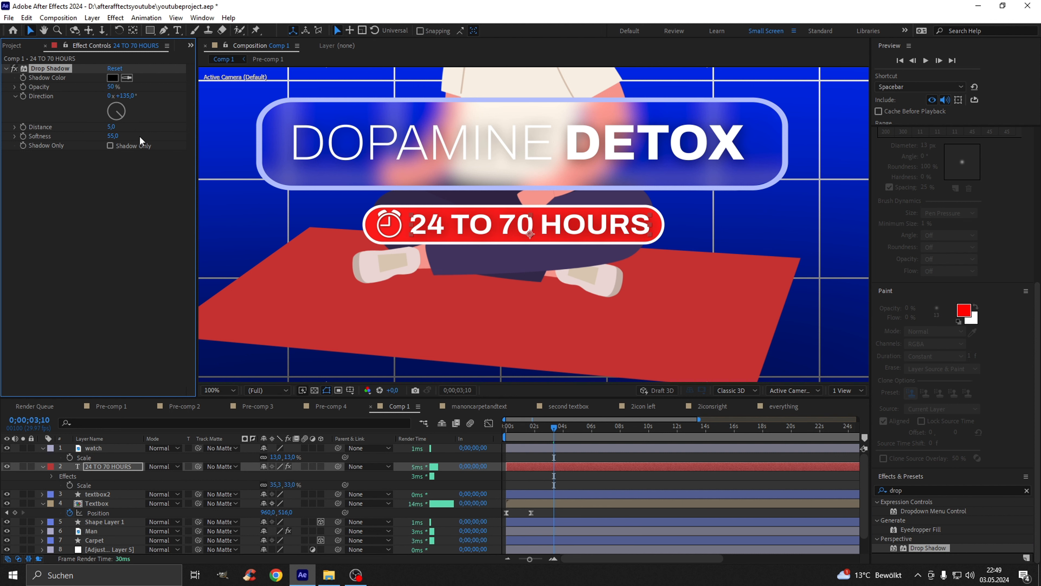
pyautogui.click(741, 209)
pyautogui.scroll(2, 477, 233)
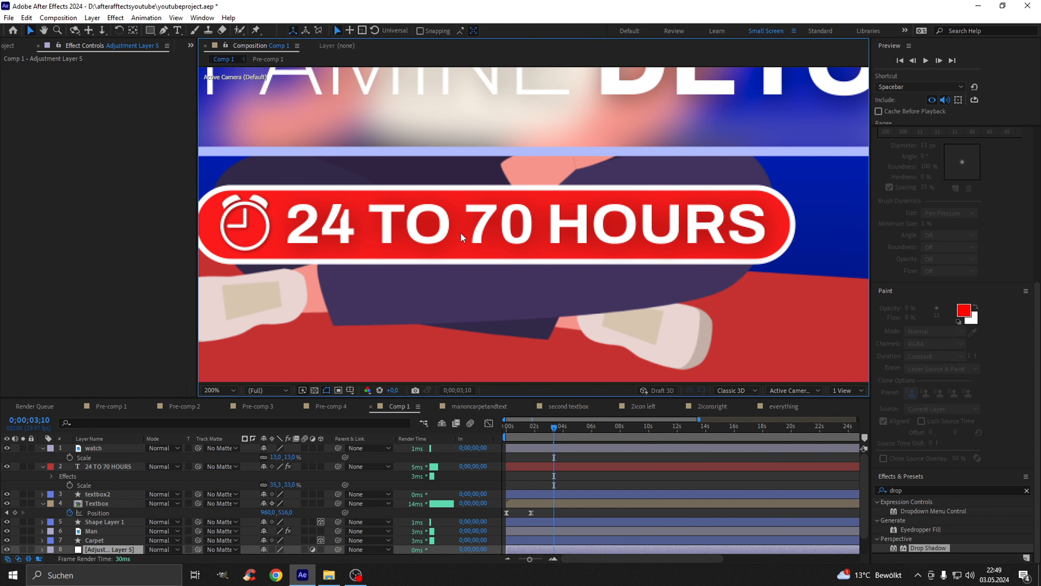
pyautogui.hotkey('ctrl', 's')
# - Collapse the open layer properties and pre-compose the watch and 24 TO 70 HOURS layers as "watch and text"
pyautogui.moveTo(435, 213); pyautogui.dragTo(483, 234)
pyautogui.click(42, 467)
pyautogui.click(42, 467)
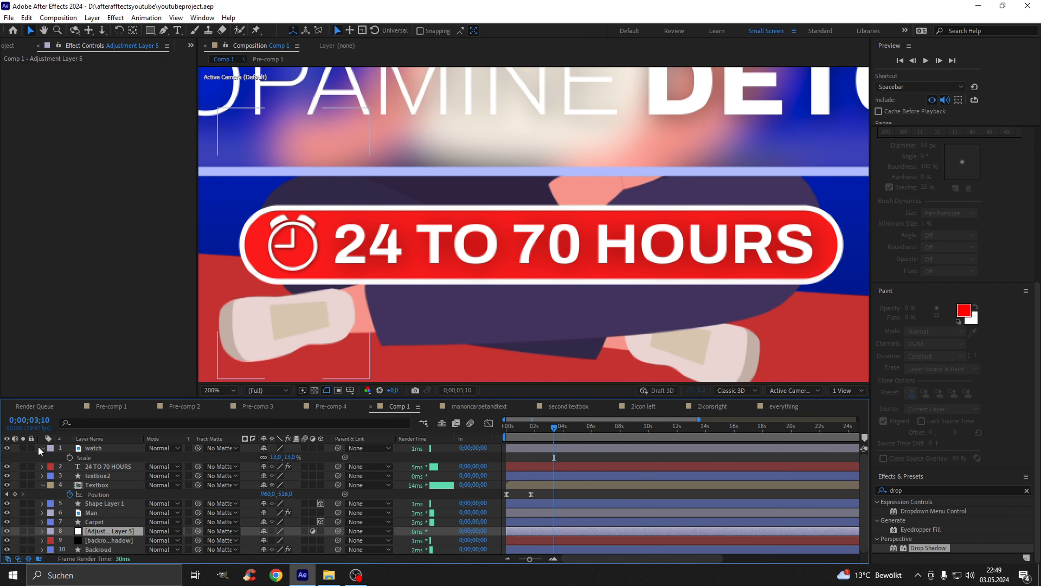
pyautogui.click(43, 448)
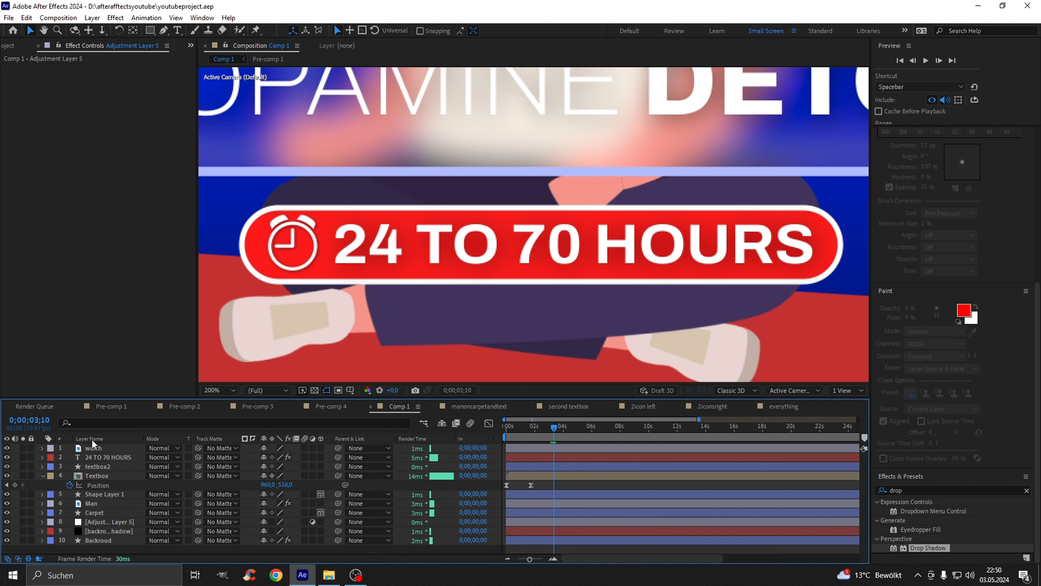
pyautogui.click(102, 448)
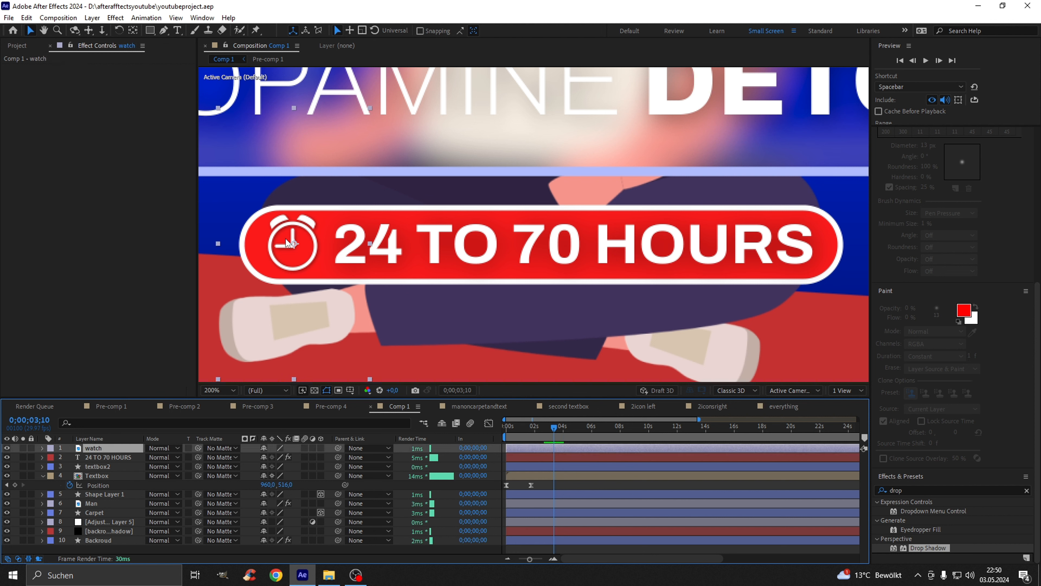
pyautogui.keyDown('ctrl'); pyautogui.click(107, 455); pyautogui.keyUp('ctrl')
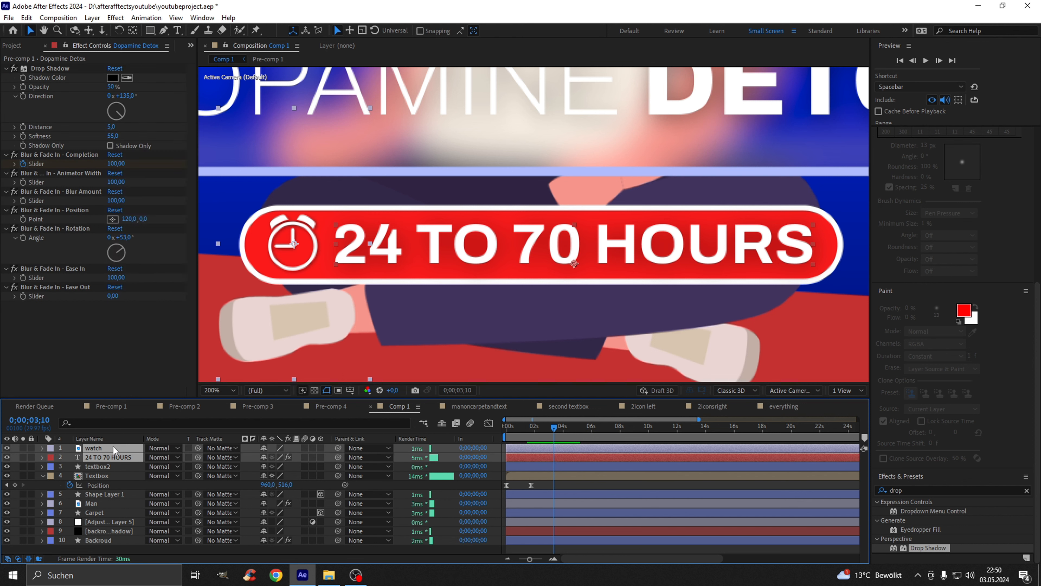
pyautogui.rightClick(113, 446)
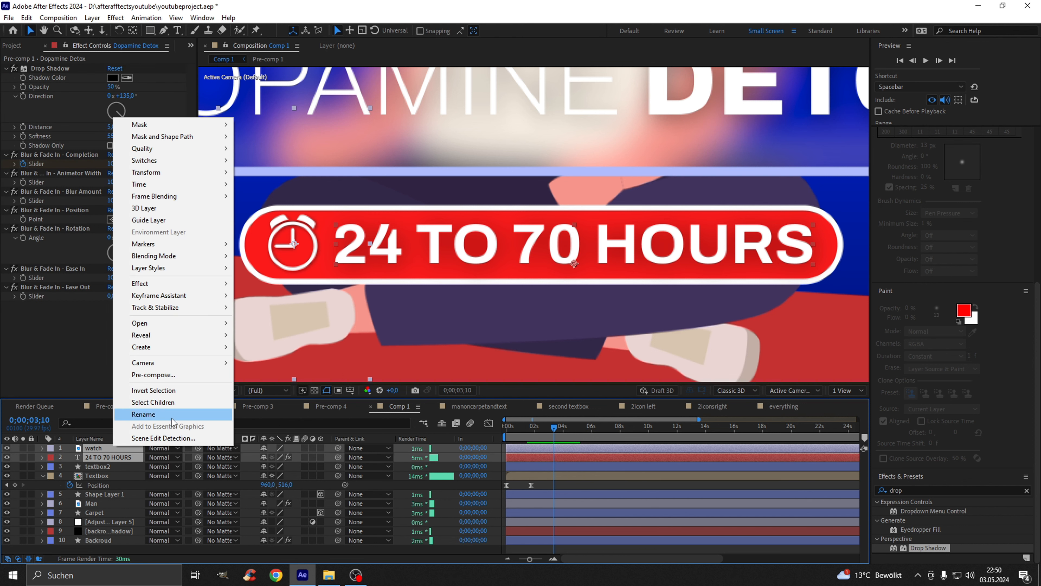
pyautogui.click(167, 375)
pyautogui.press('BackSpace')
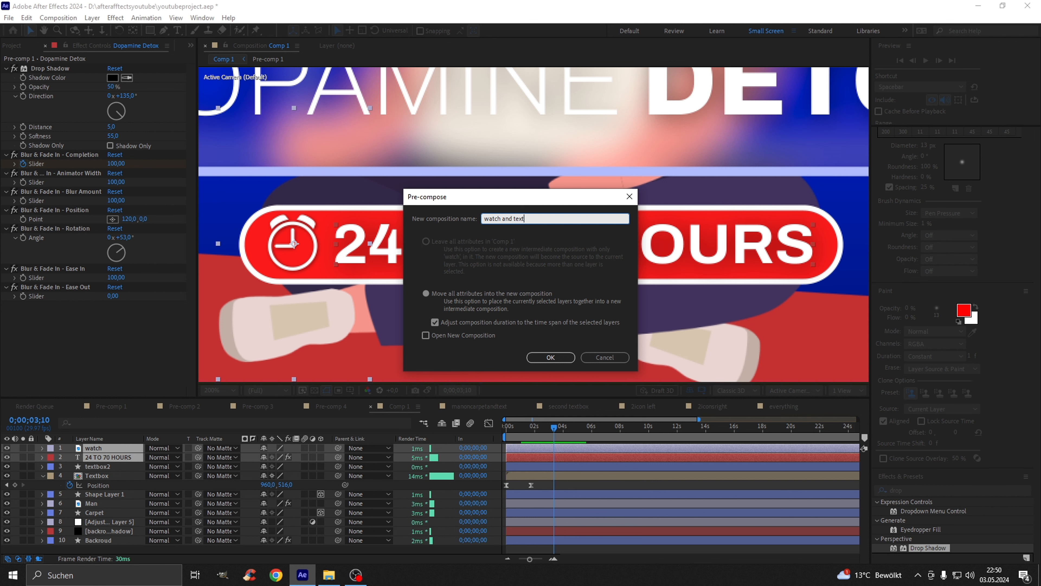
pyautogui.press('Return')
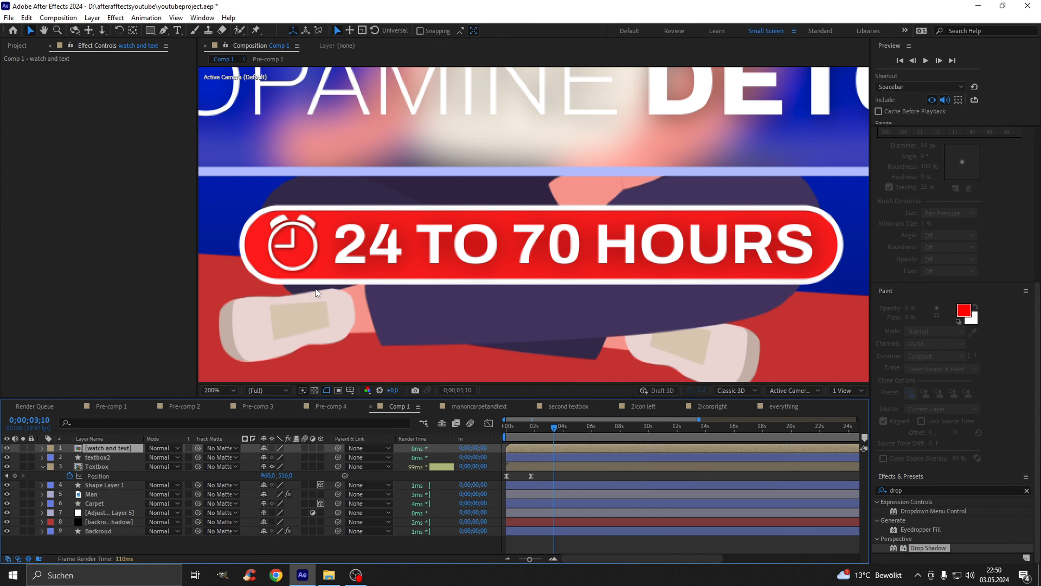
# - Add a position keyframe to the watch and text layer and place it at about 0;00;02;09
pyautogui.scroll(-2, 509, 247)
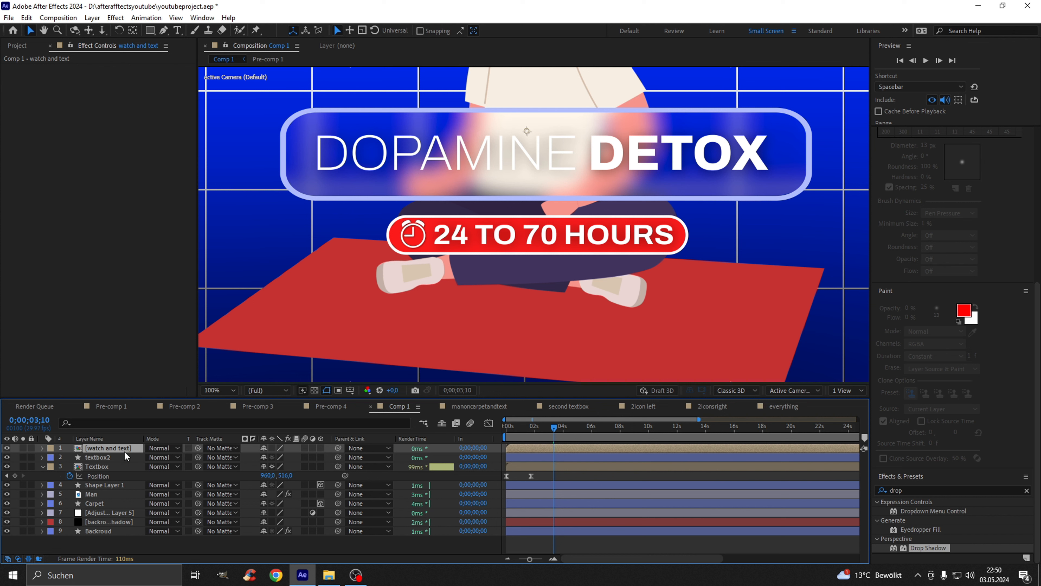
pyautogui.click(42, 449)
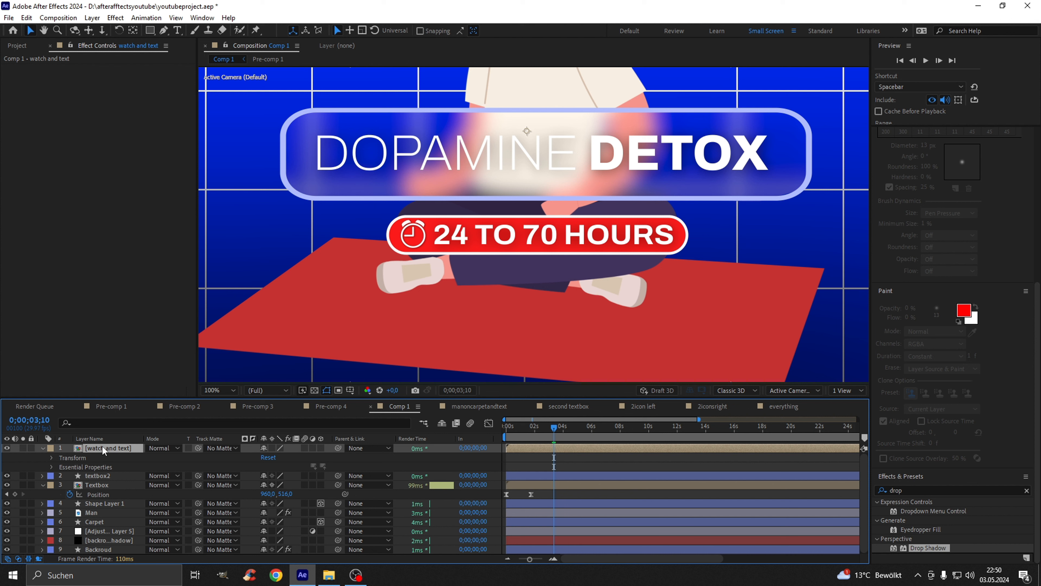
pyautogui.click(52, 458)
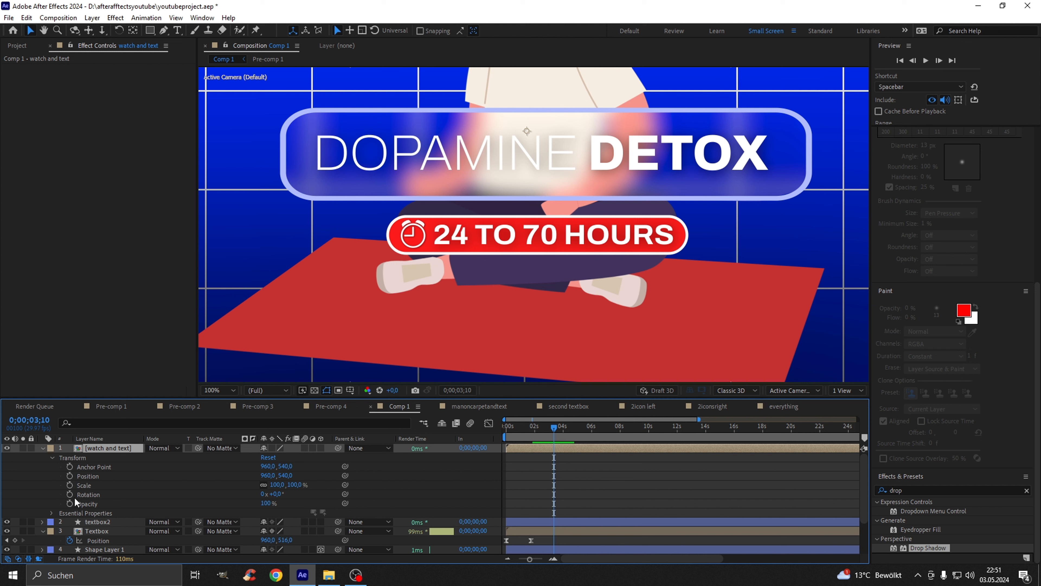
pyautogui.click(68, 476)
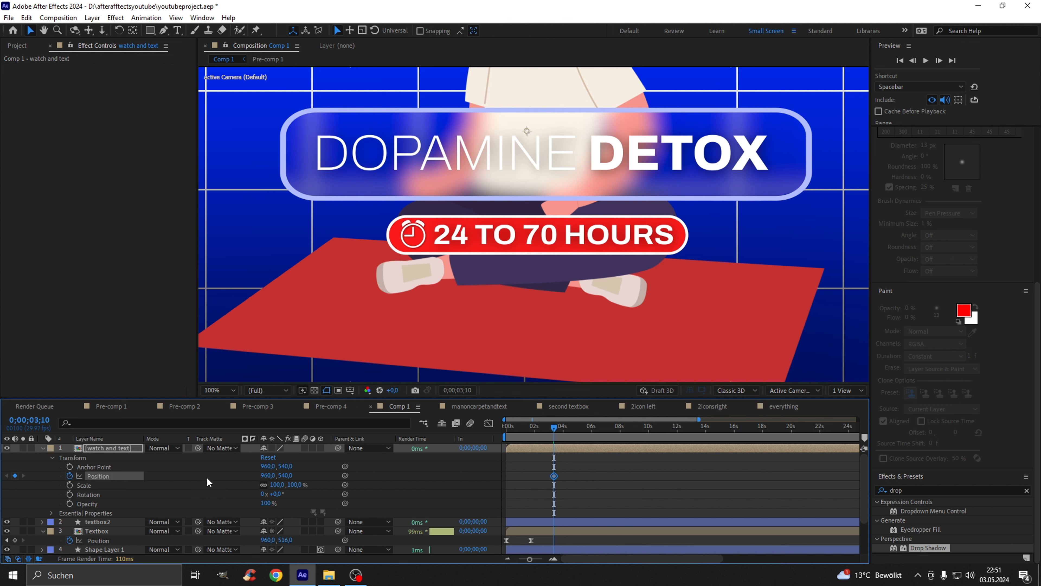
pyautogui.moveTo(545, 476)
pyautogui.mouseDown()
pyautogui.moveTo(531, 483)
pyautogui.moveTo(543, 475)
pyautogui.mouseUp()
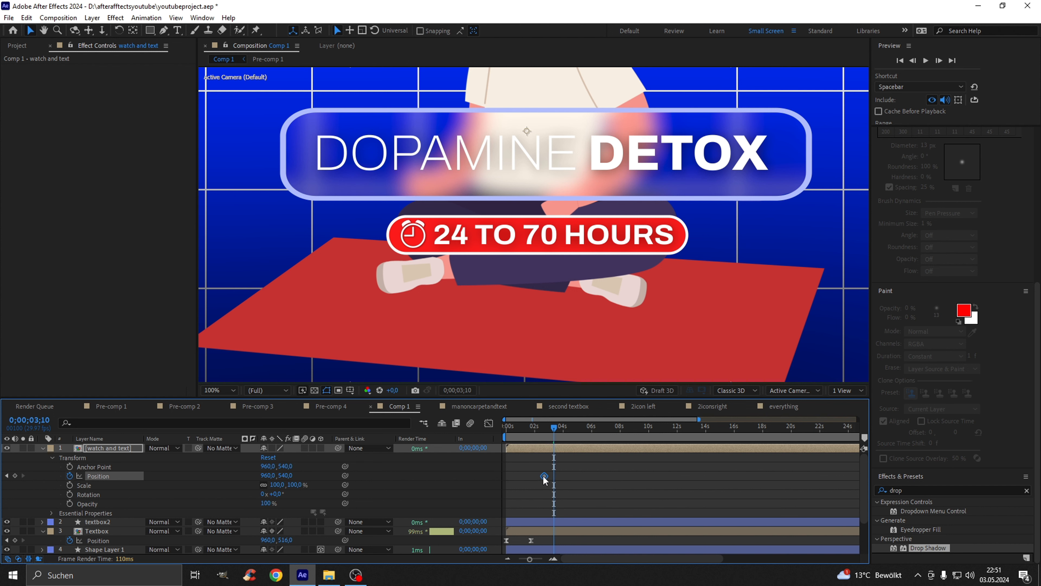
pyautogui.click(530, 426)
pyautogui.moveTo(524, 428)
pyautogui.mouseDown()
pyautogui.moveTo(496, 433)
pyautogui.moveTo(541, 434)
pyautogui.mouseUp()
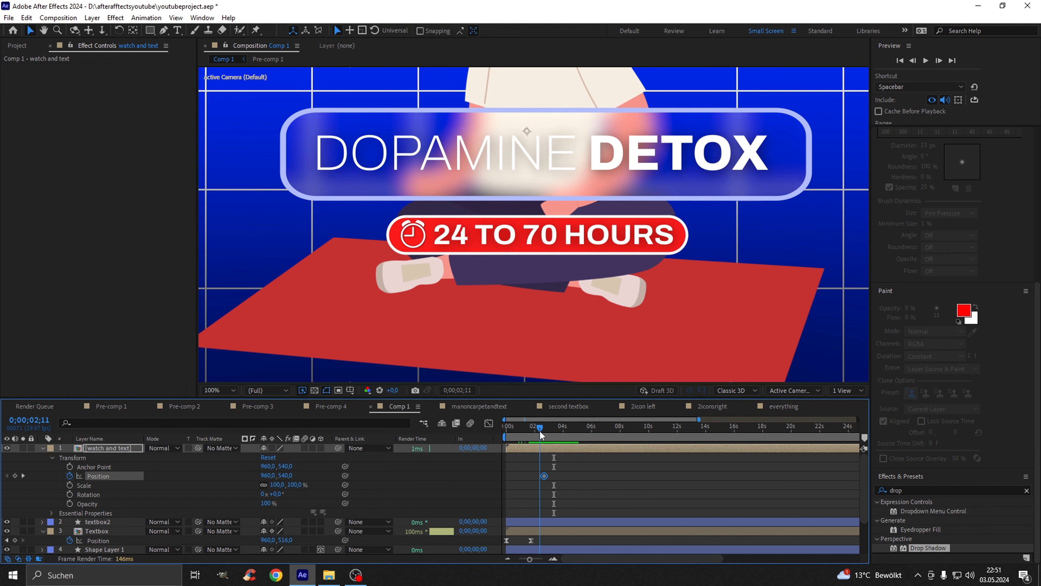
pyautogui.moveTo(545, 477); pyautogui.dragTo(539, 477)
# - At the 0;00;02;09 keyframe, set the watch and text position to 960, 612, below the red box
pyautogui.scroll(1, 551, 485)
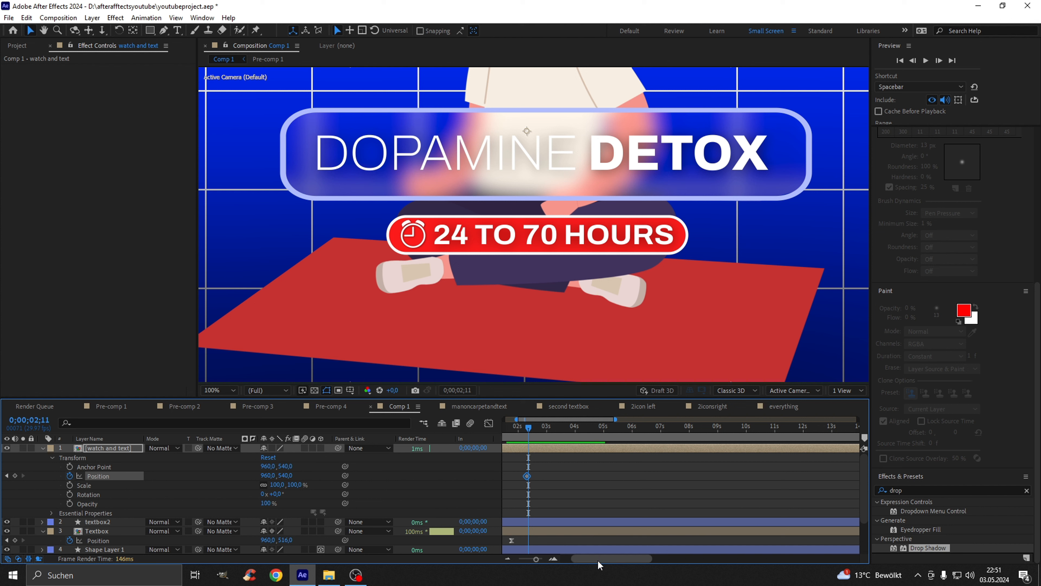
pyautogui.moveTo(599, 559); pyautogui.dragTo(590, 559)
pyautogui.scroll(3, 566, 448)
pyautogui.click(7, 476)
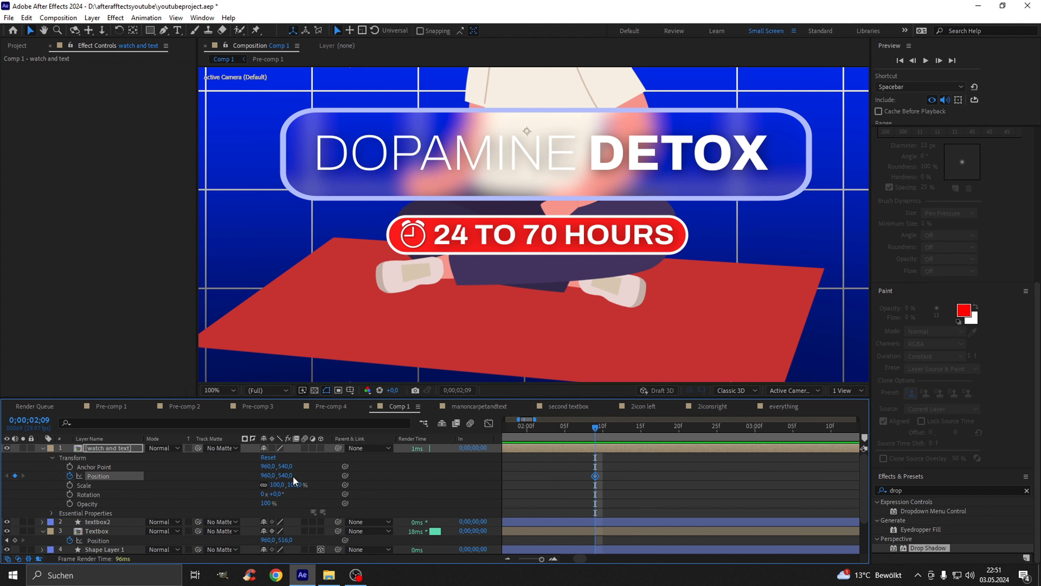
pyautogui.moveTo(294, 477); pyautogui.dragTo(327, 485)
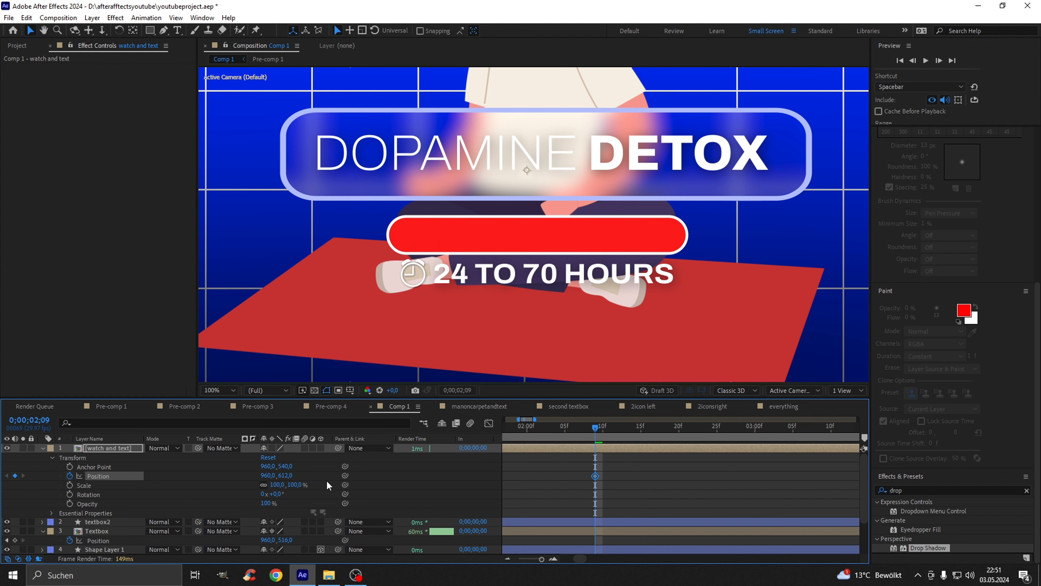
# - At 0;00;02;28, raise the watch and text layer into the red box with a position of 960, 542
pyautogui.moveTo(597, 430); pyautogui.dragTo(695, 436)
pyautogui.press('-')
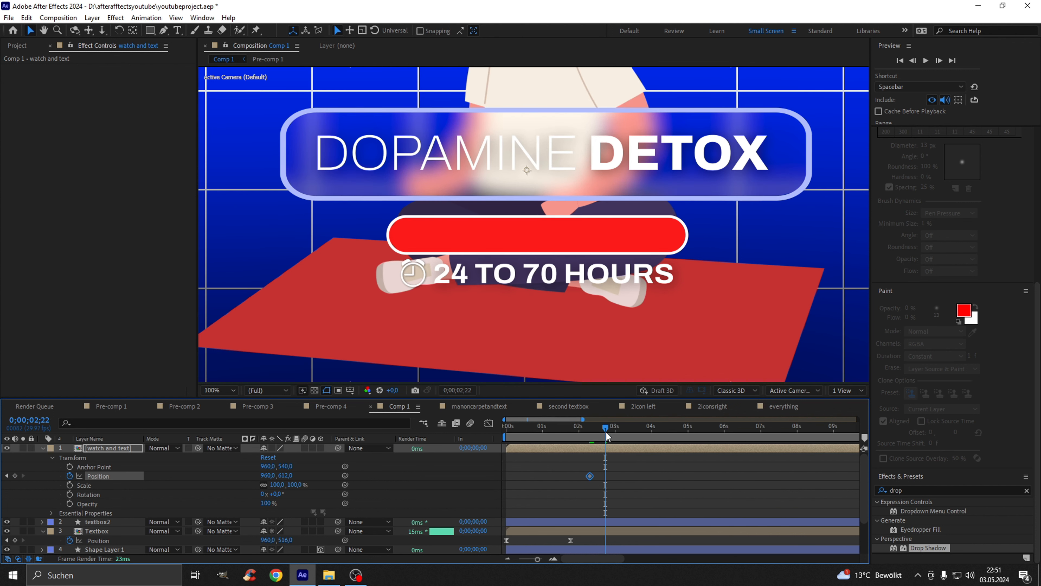
pyautogui.moveTo(605, 432); pyautogui.dragTo(613, 434)
pyautogui.moveTo(287, 476); pyautogui.dragTo(252, 473)
pyautogui.scroll(2, 460, 254)
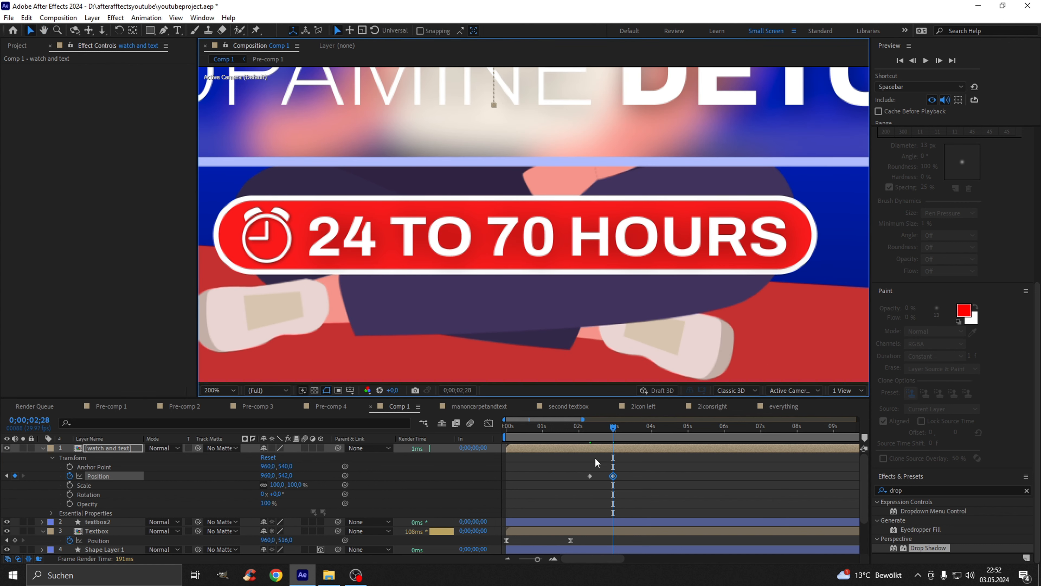
# - Preview the watch and text position animation from 0;00;01;27
pyautogui.moveTo(628, 471); pyautogui.dragTo(558, 489)
pyautogui.click(576, 428)
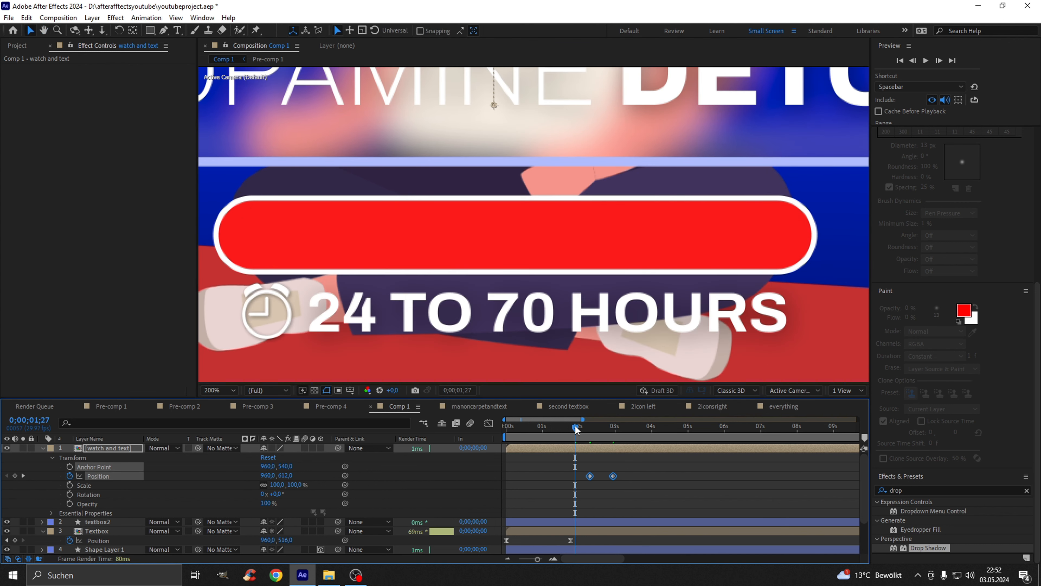
pyautogui.press('space')
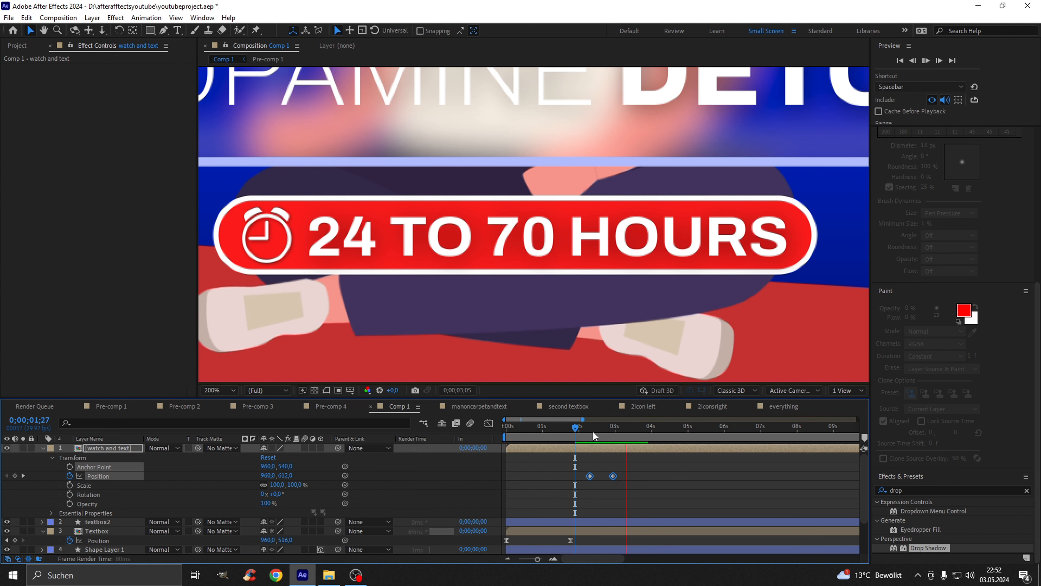
pyautogui.press('space')
# - Select both position keyframes in the Graph Editor and apply Easy Ease to them
pyautogui.moveTo(658, 464); pyautogui.dragTo(556, 492)
pyautogui.click(489, 423)
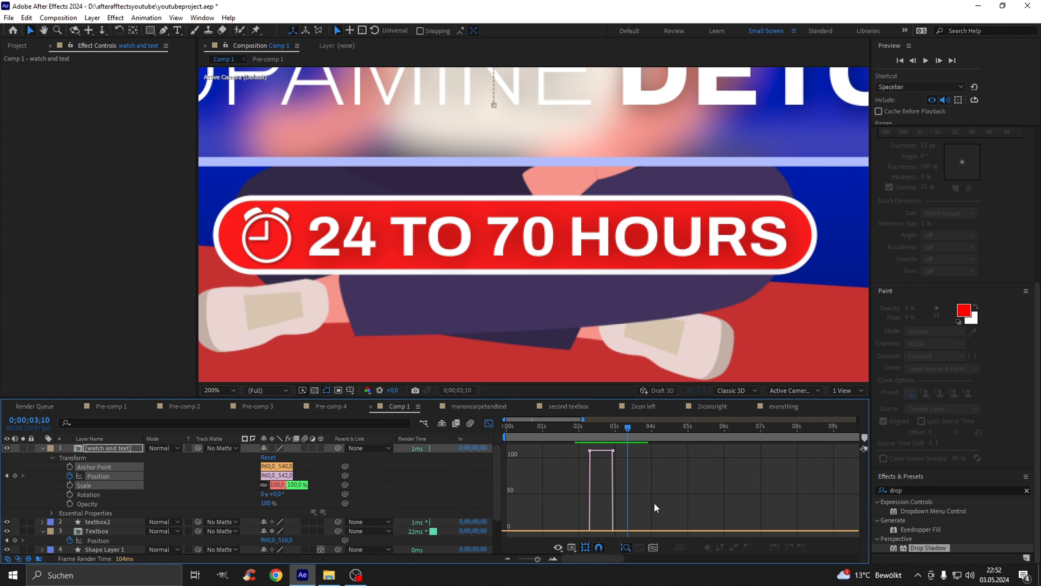
pyautogui.moveTo(655, 507); pyautogui.dragTo(537, 448)
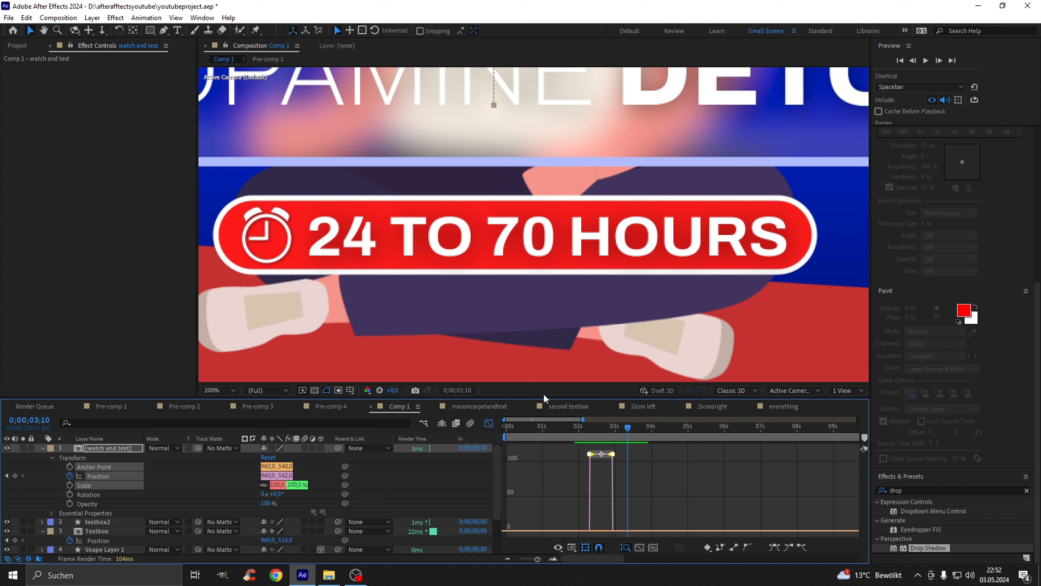
pyautogui.press('F9')
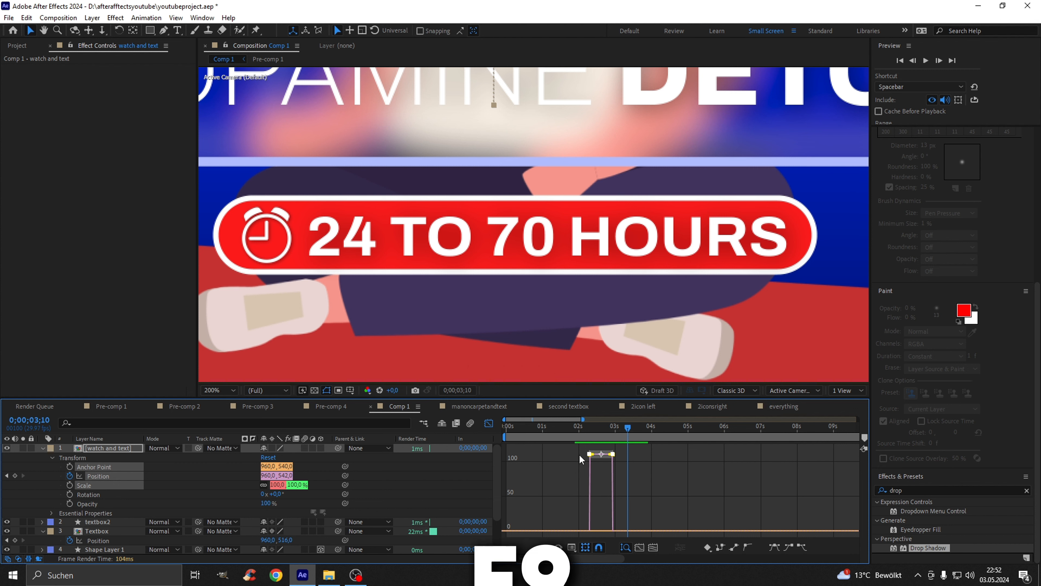
# - Extend the ease handles of the position keyframes so the speed curve rises to a steep central peak
pyautogui.scroll(3, 587, 530)
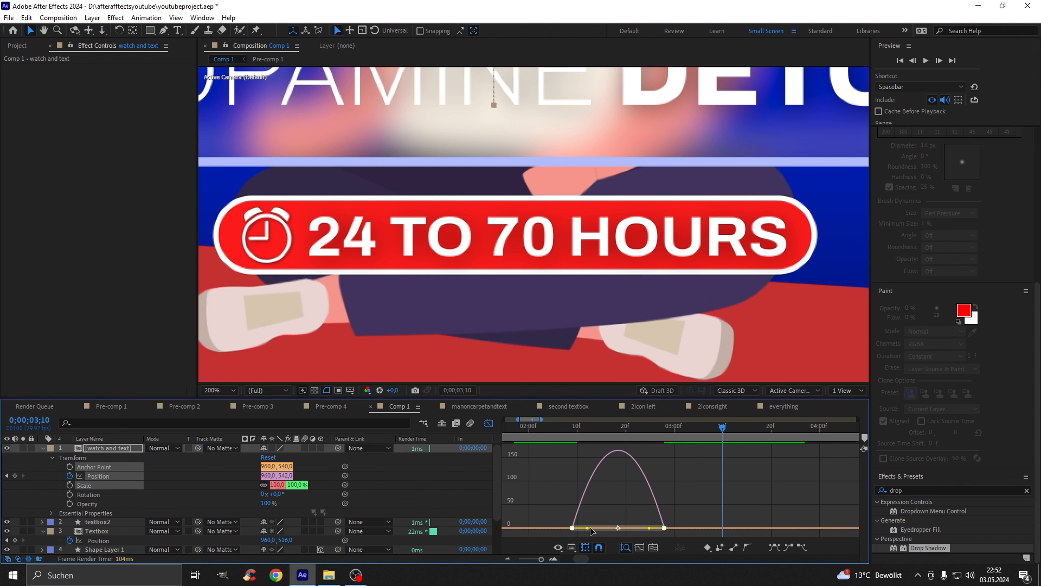
pyautogui.moveTo(587, 529); pyautogui.dragTo(633, 527)
pyautogui.scroll(2, 588, 508)
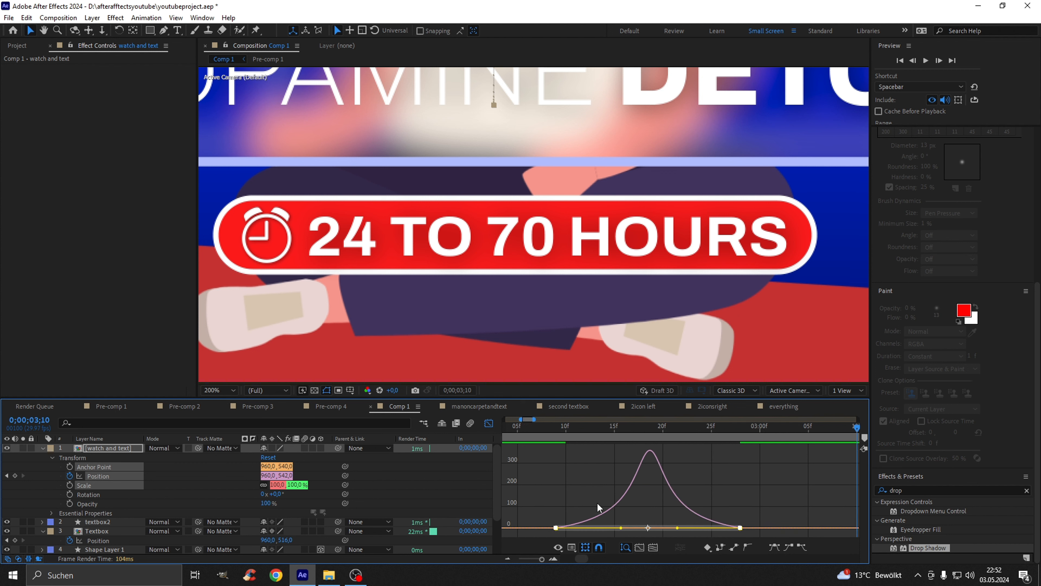
# - Preview the eased position animation of the watch and text layer from its first keyframe
pyautogui.scroll(-3, 598, 502)
pyautogui.press('j')
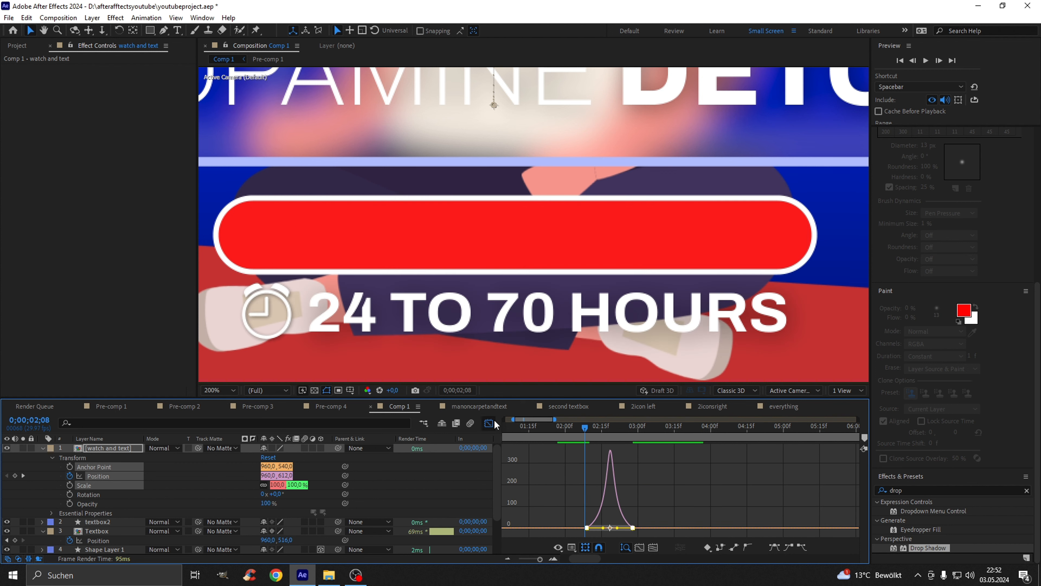
pyautogui.click(488, 423)
pyautogui.press('space')
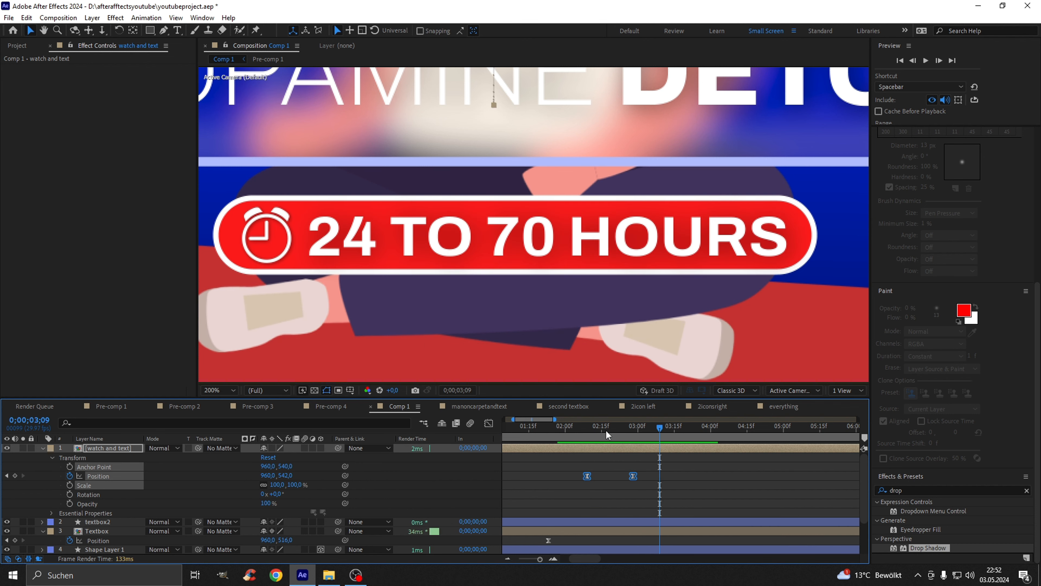
pyautogui.press('space')
# - Keyframe the watch and text layer's opacity from 0% at 0;00;02;09 to 100% at 0;00;02;28
pyautogui.press('pagedown')
pyautogui.press(';')
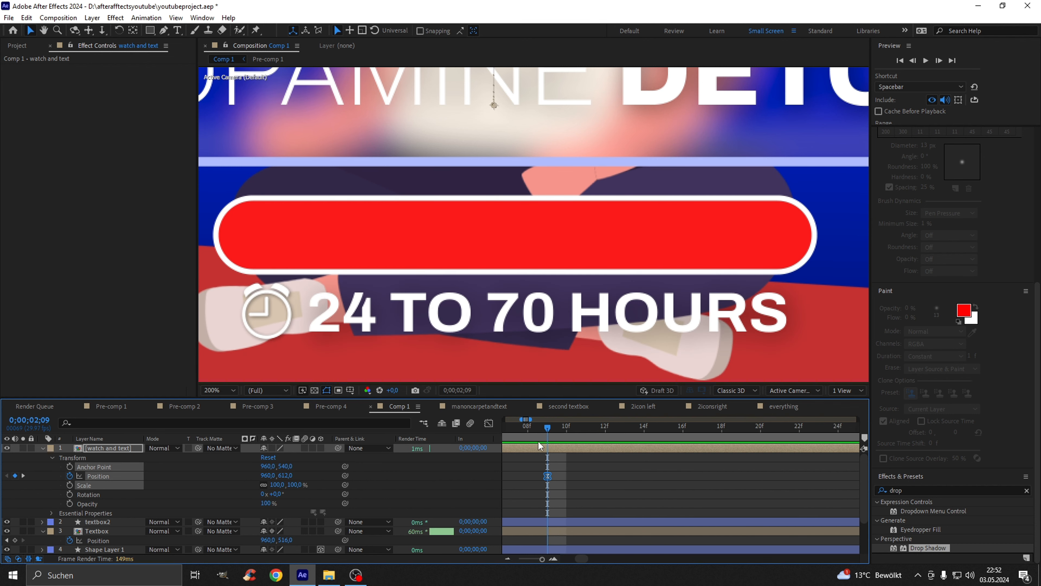
pyautogui.press(';')
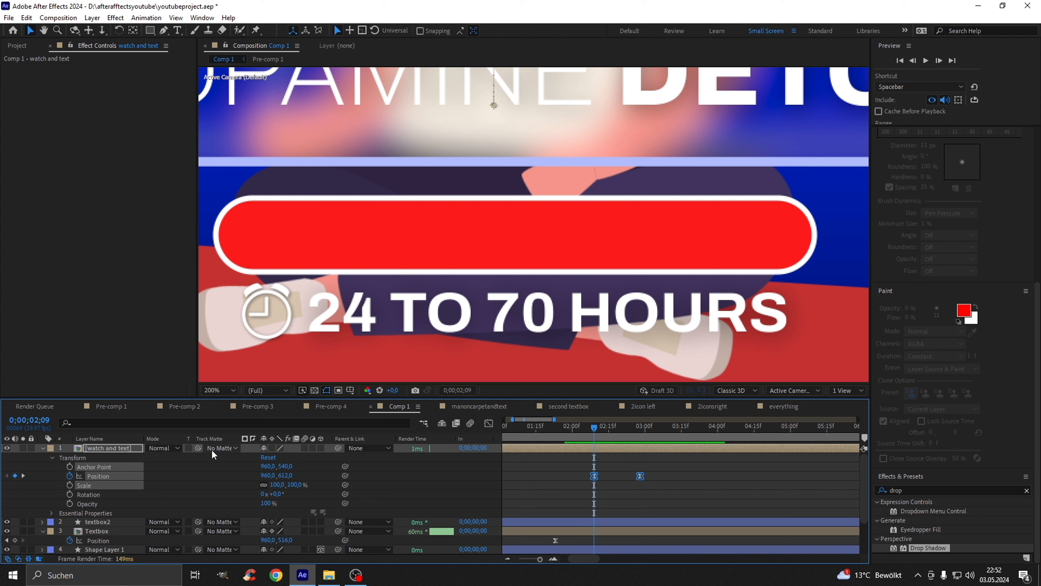
pyautogui.click(70, 504)
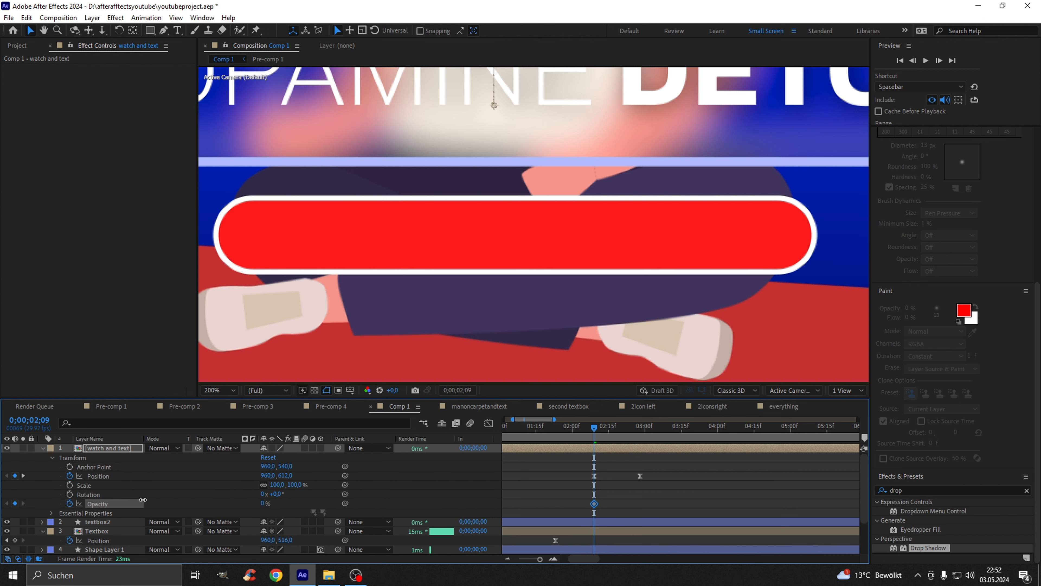
pyautogui.moveTo(605, 425); pyautogui.dragTo(640, 428)
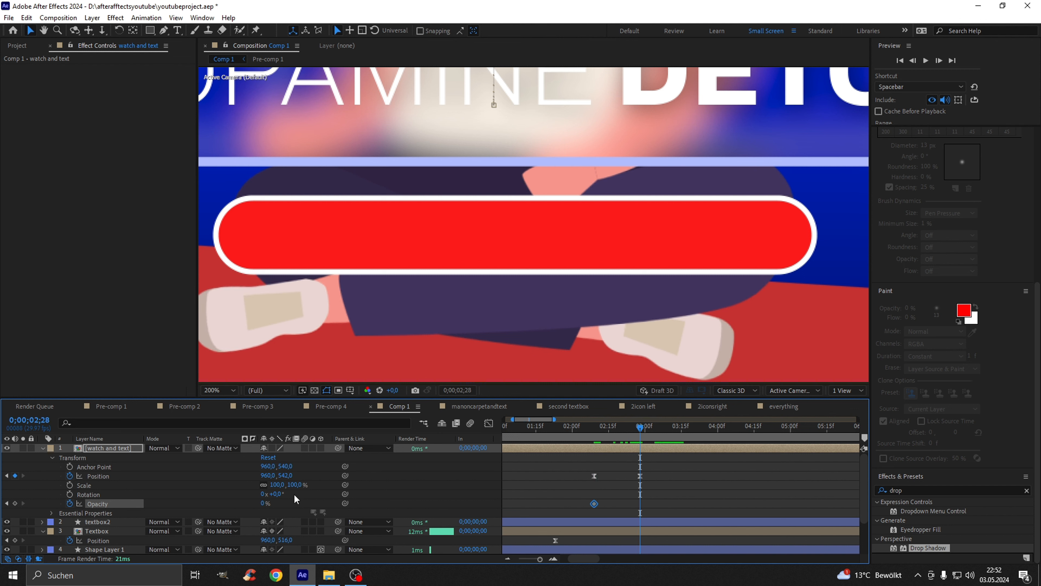
pyautogui.moveTo(266, 503); pyautogui.dragTo(540, 484)
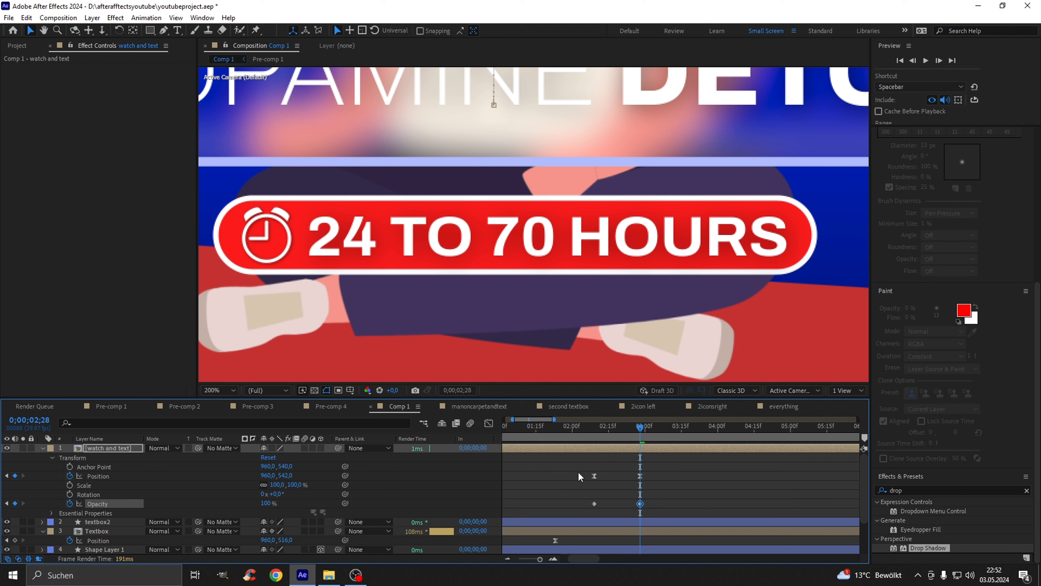
# - Apply Easy Ease to both opacity keyframes and extend their handles so the speed curve forms a steep central peak
pyautogui.moveTo(612, 425); pyautogui.dragTo(596, 426)
pyautogui.moveTo(550, 492); pyautogui.dragTo(676, 508)
pyautogui.click(488, 423)
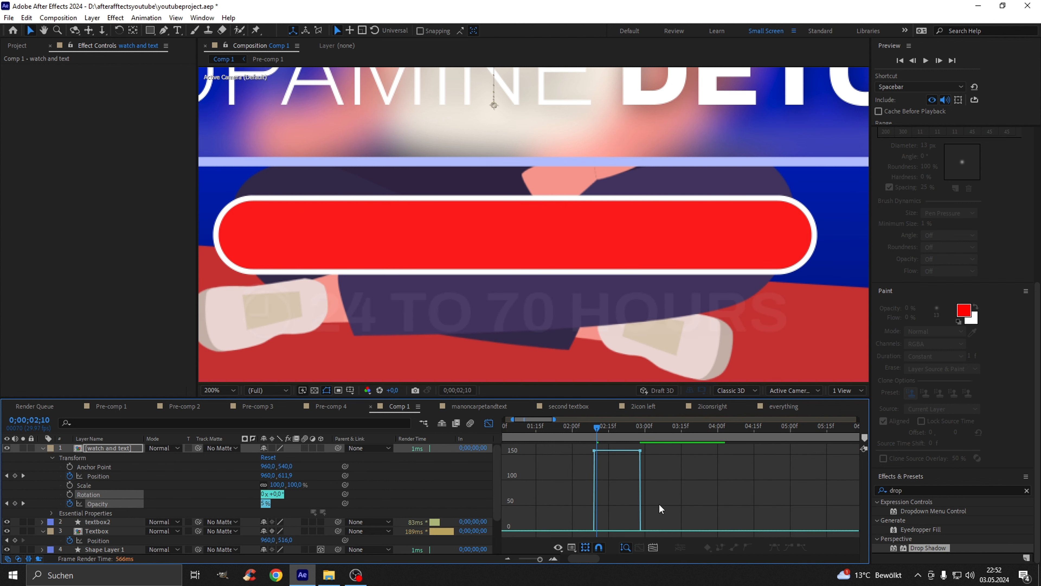
pyautogui.press('F9')
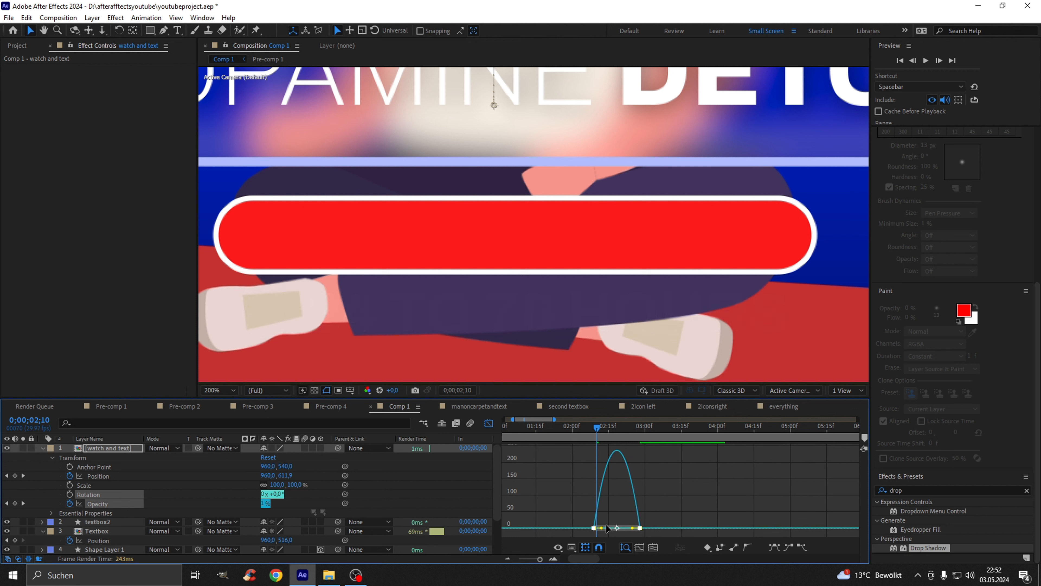
pyautogui.press('F9')
pyautogui.moveTo(607, 529)
pyautogui.mouseDown()
pyautogui.moveTo(634, 530)
pyautogui.moveTo(617, 527)
pyautogui.mouseUp()
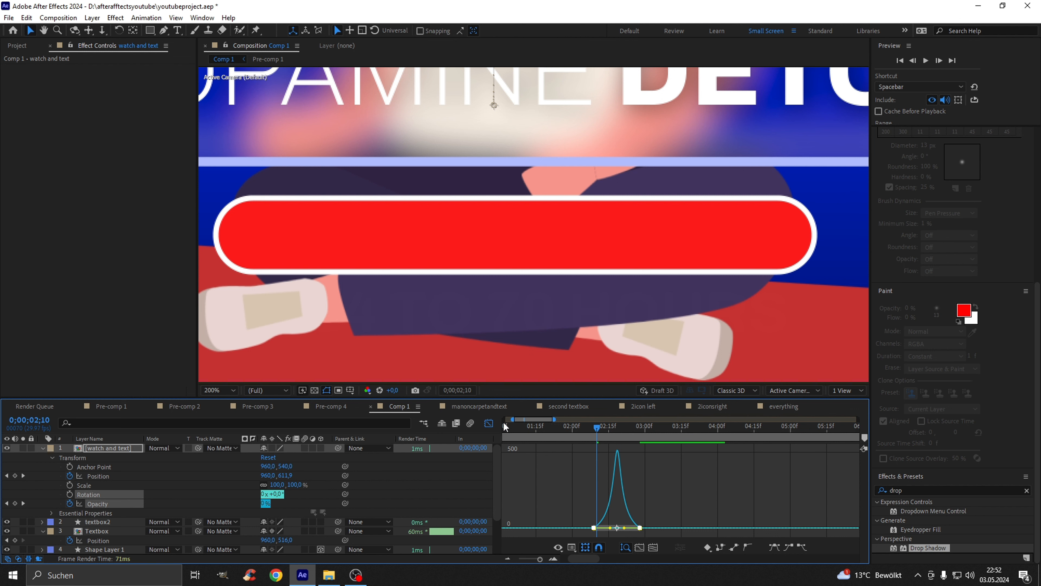
pyautogui.click(487, 424)
# - Preview the combined fade and rise of the watch and text layer from 0;00;02;07 with both text boxes in view
pyautogui.moveTo(595, 435); pyautogui.dragTo(589, 434)
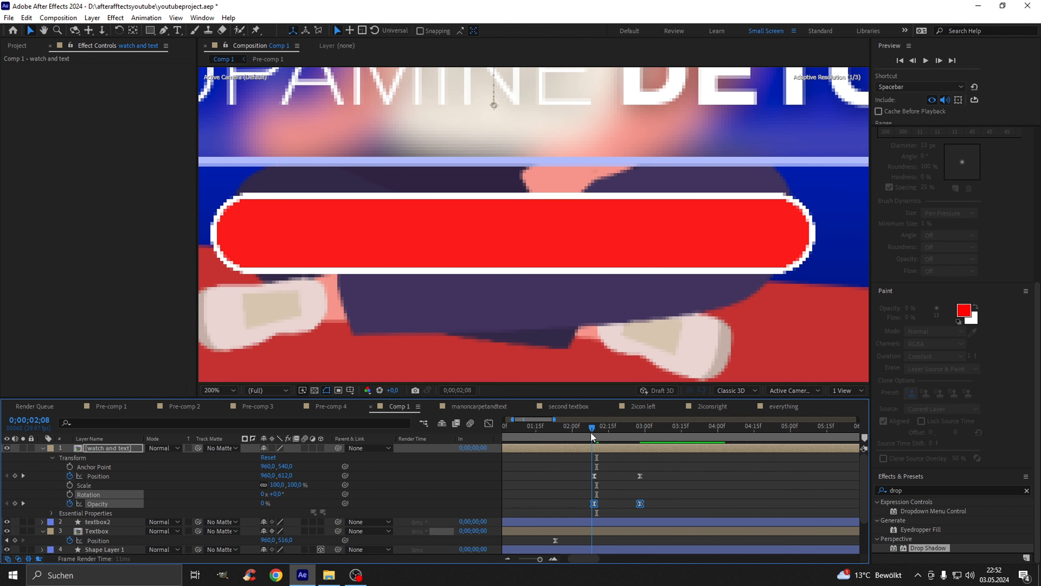
pyautogui.press('space')
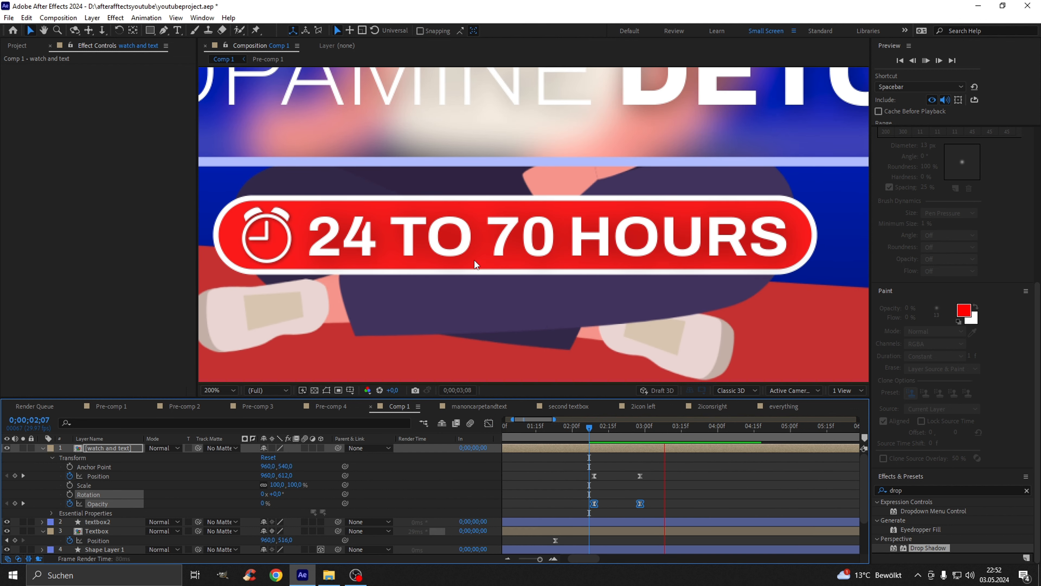
pyautogui.scroll(-4, 484, 252)
pyautogui.scroll(2, 524, 233)
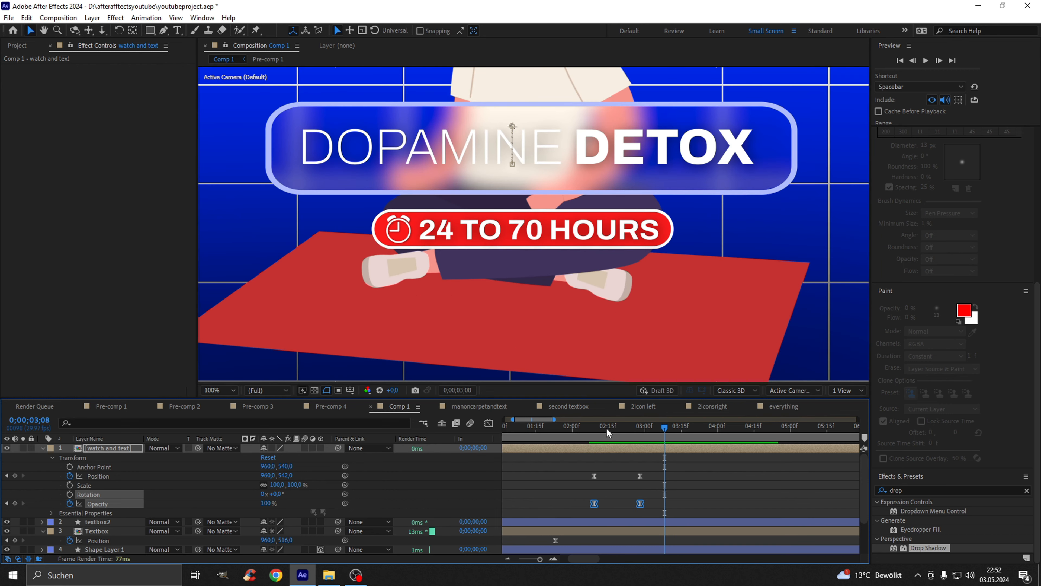
pyautogui.click(594, 428)
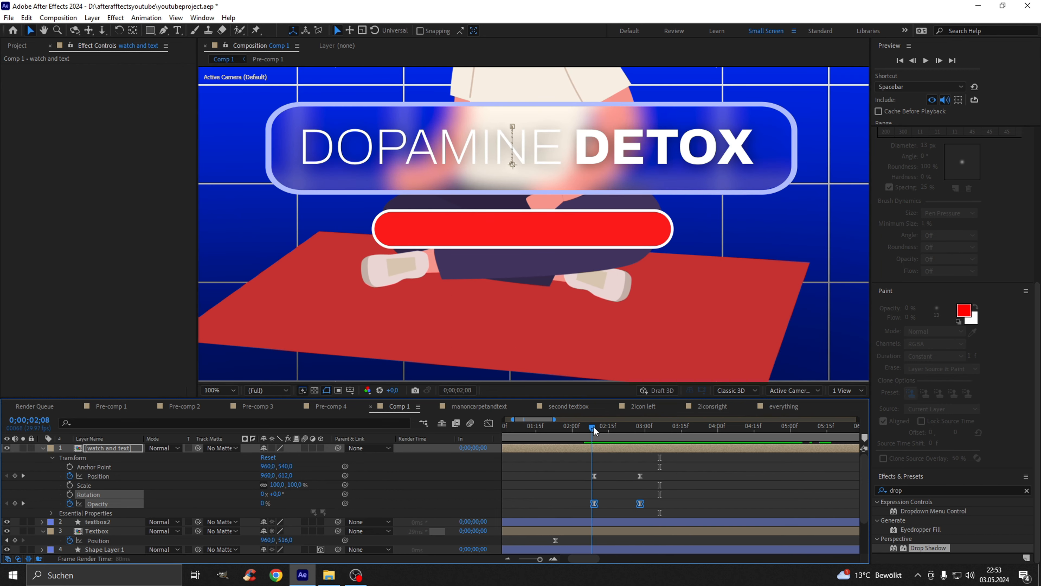
pyautogui.moveTo(594, 430)
pyautogui.mouseDown()
pyautogui.moveTo(651, 437)
pyautogui.moveTo(581, 431)
pyautogui.mouseUp()
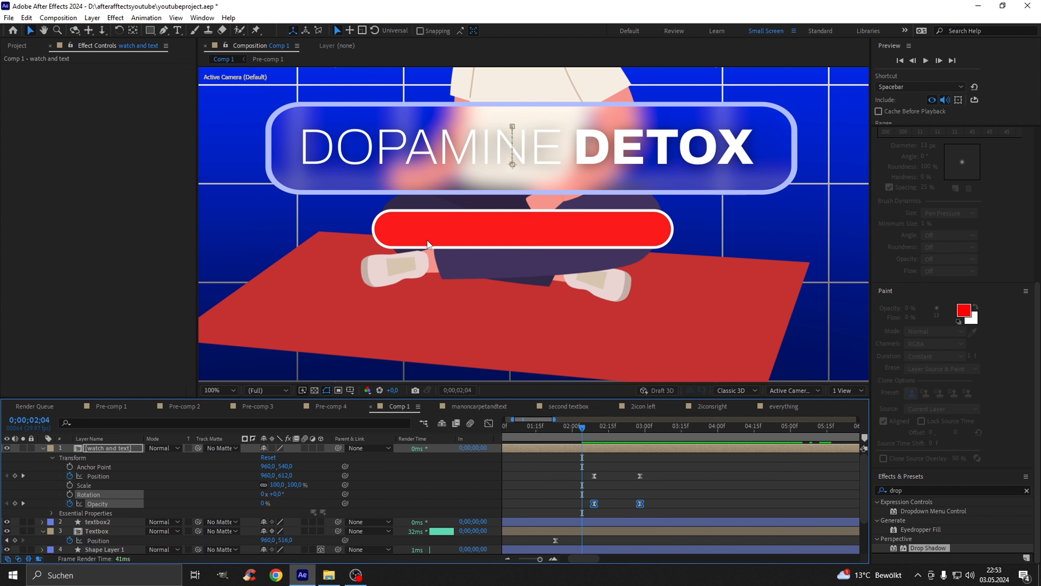
# - Unlink the scale proportions of the textbox2 layer and undo a trial reduction of its horizontal scale
pyautogui.click(44, 449)
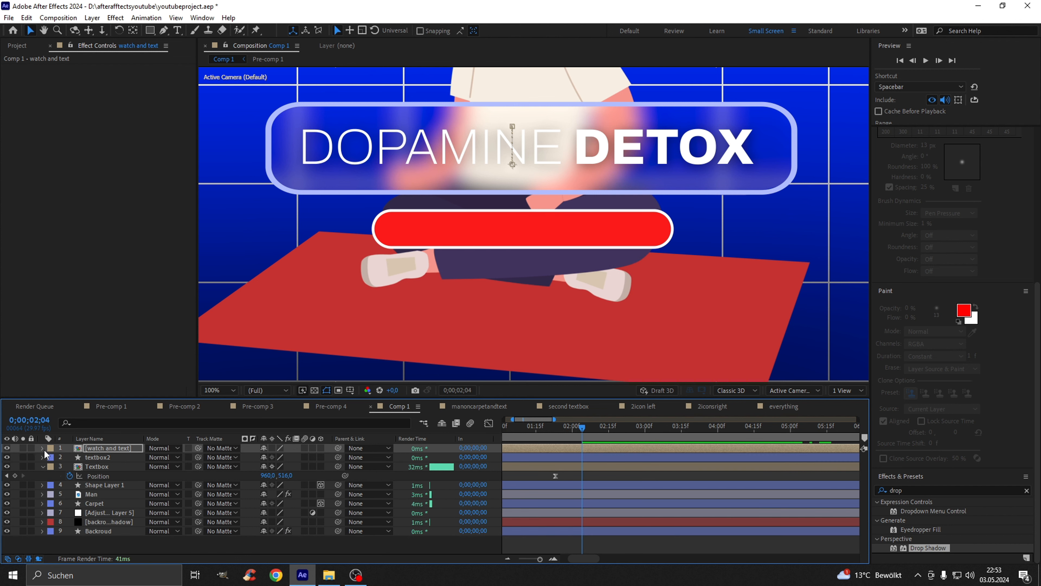
pyautogui.click(107, 458)
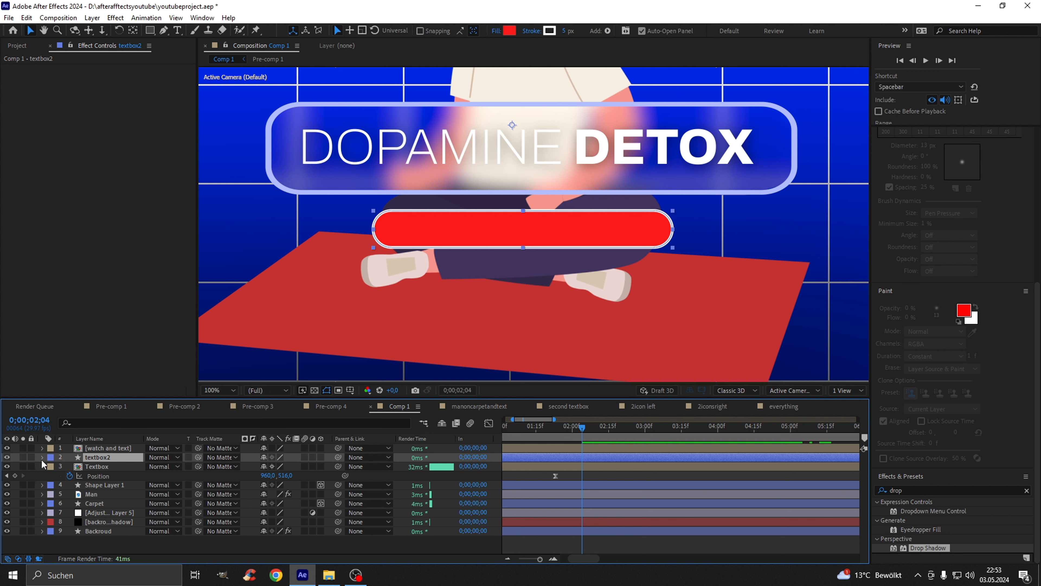
pyautogui.press('s')
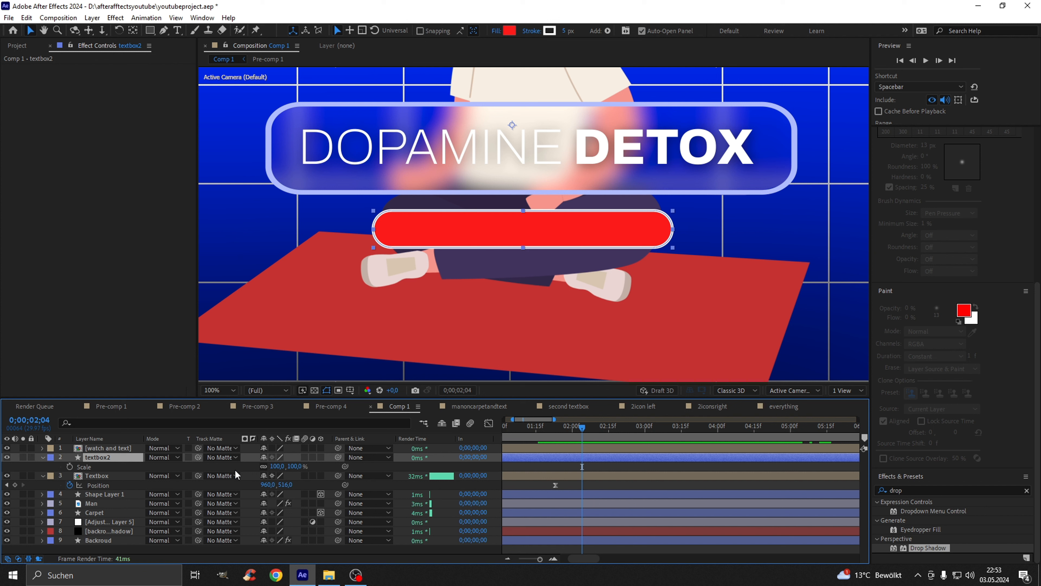
pyautogui.click(263, 467)
pyautogui.moveTo(282, 471); pyautogui.dragTo(218, 464)
pyautogui.hotkey('ctrl', 'z')
# - Add a scale keyframe to the textbox2 layer at 0;00;01;23 with 0% horizontal and 100% vertical scale
pyautogui.press('j')
pyautogui.press('=')
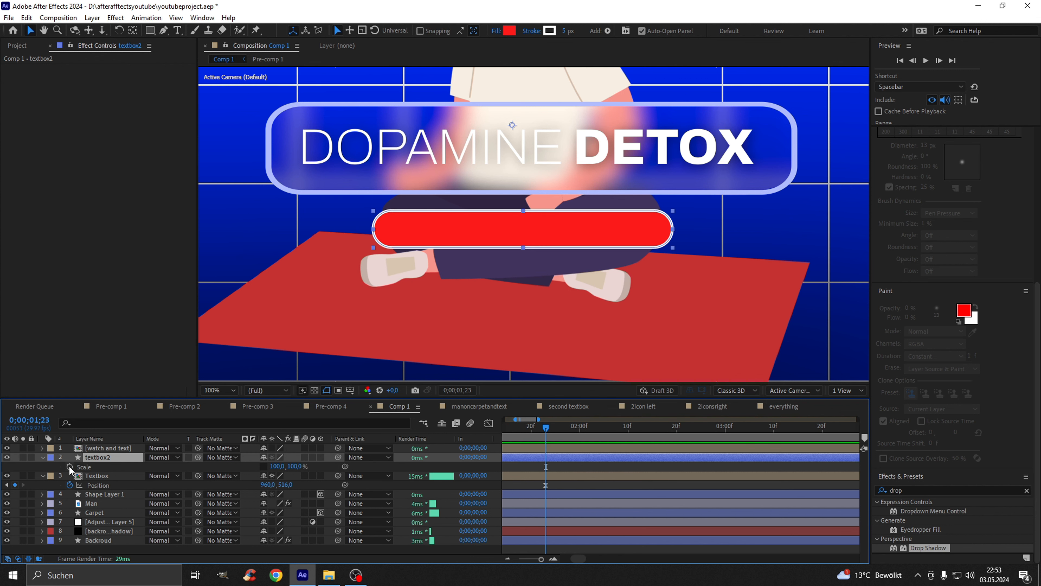
pyautogui.click(70, 467)
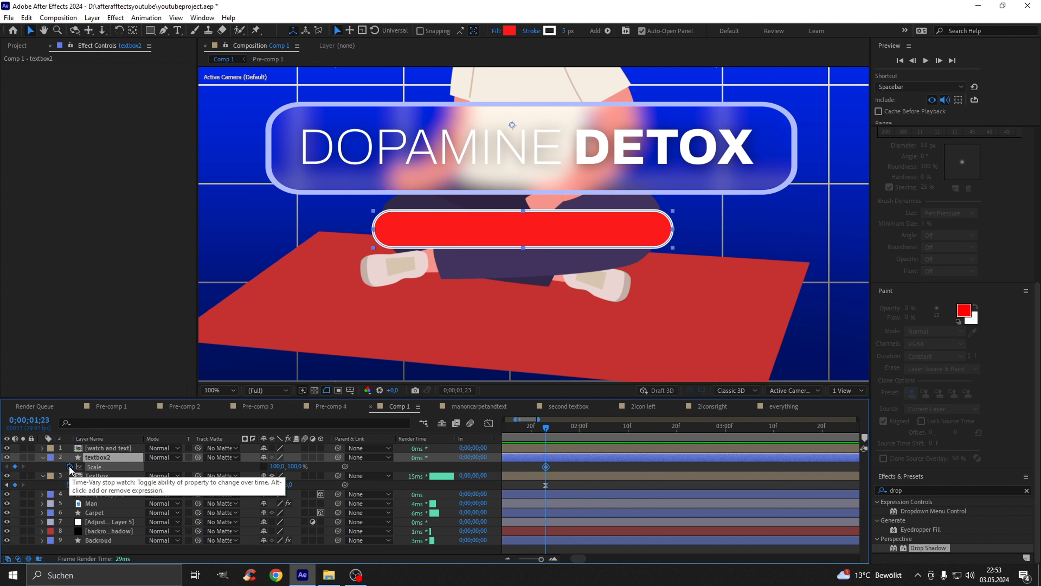
pyautogui.click(278, 466)
pyautogui.write('0')
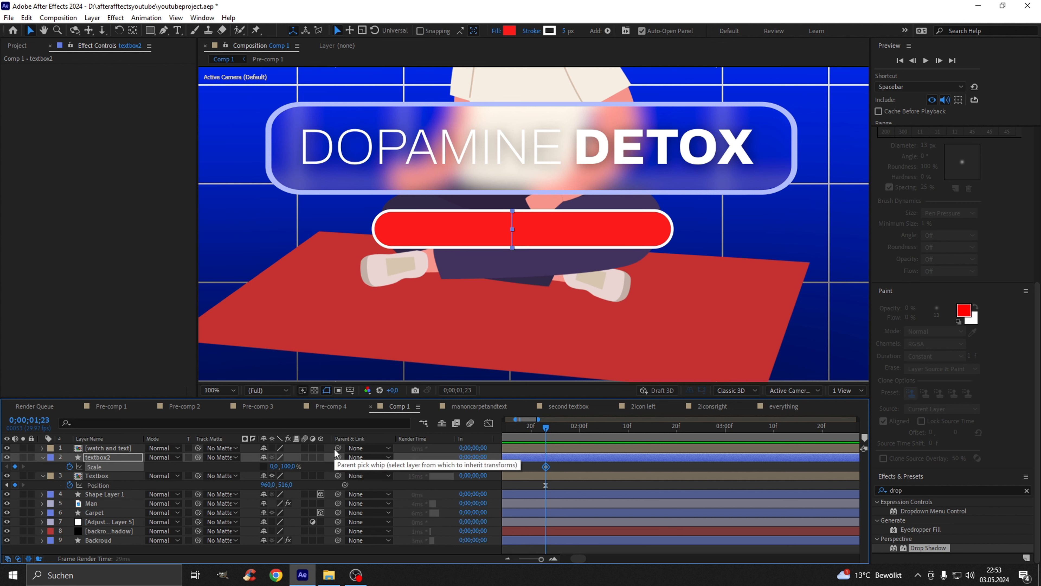
pyautogui.press('Return')
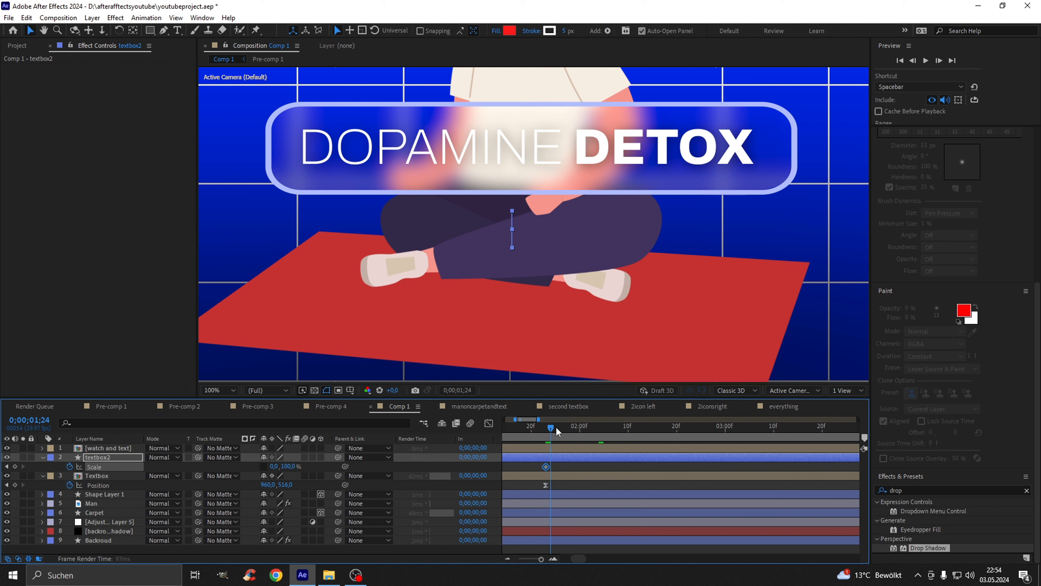
# - At 0;00;01;29, set the textbox2 layer's horizontal scale to 100%
pyautogui.moveTo(549, 428); pyautogui.dragTo(577, 429)
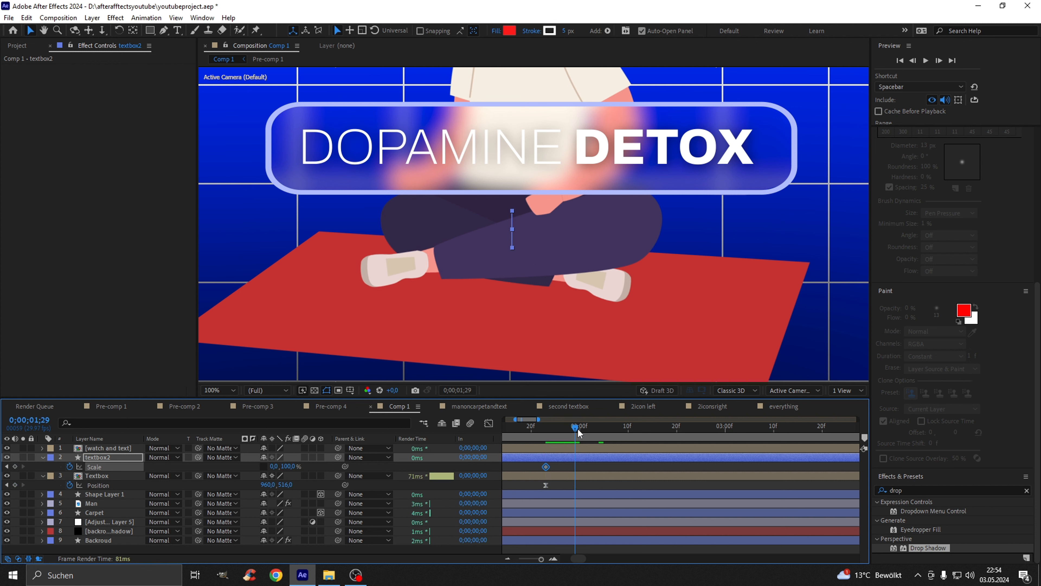
pyautogui.click(275, 466)
pyautogui.press('Return')
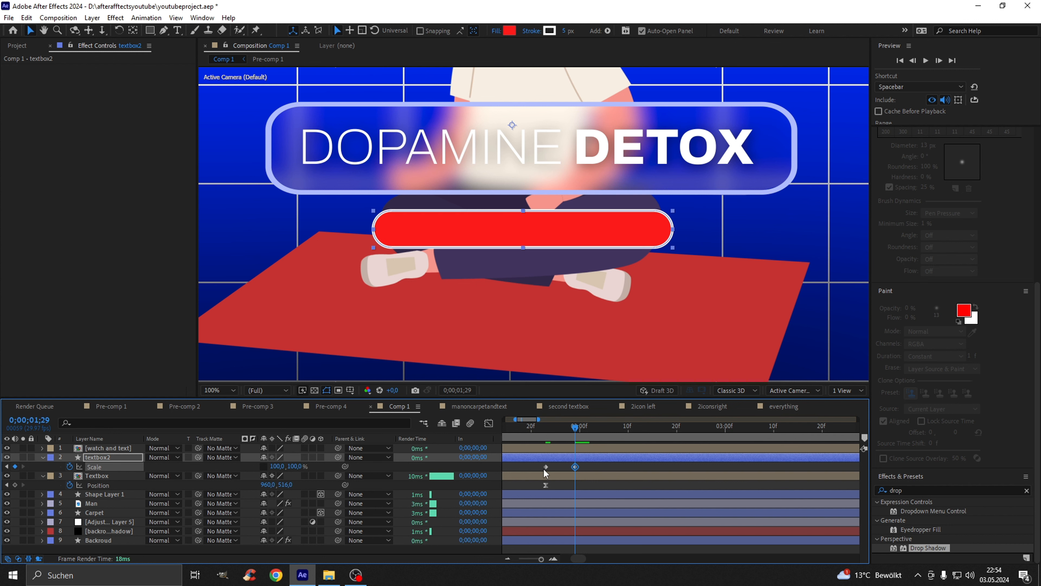
# - Reveal the watch and text position keyframes and spread the textbox2 scale keyframes around their start, beginning at 0;00;02;04
pyautogui.click(94, 449)
pyautogui.press('p')
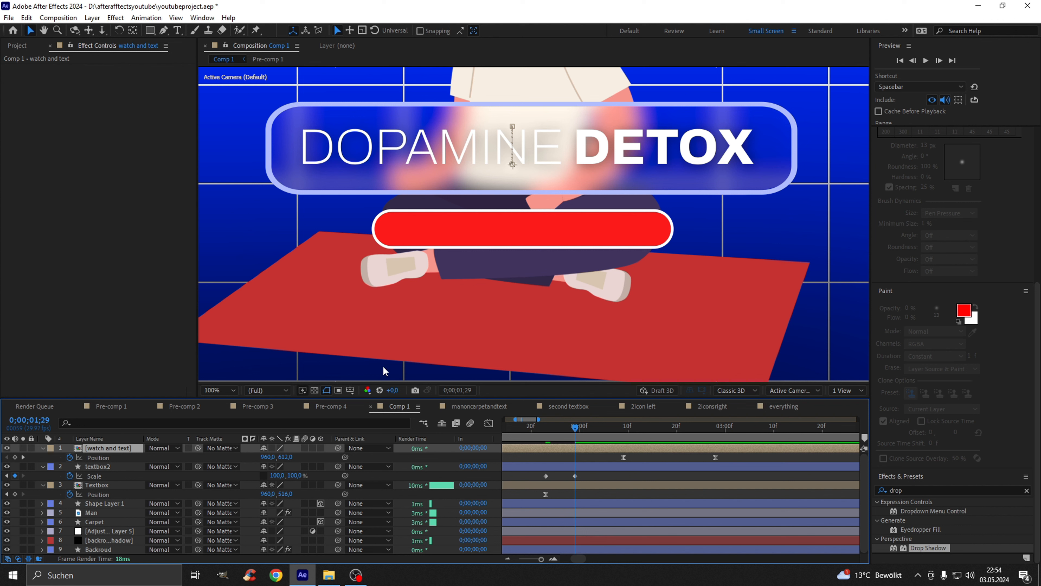
pyautogui.moveTo(542, 483); pyautogui.dragTo(662, 476)
pyautogui.click(628, 477)
pyautogui.moveTo(575, 426); pyautogui.dragTo(623, 431)
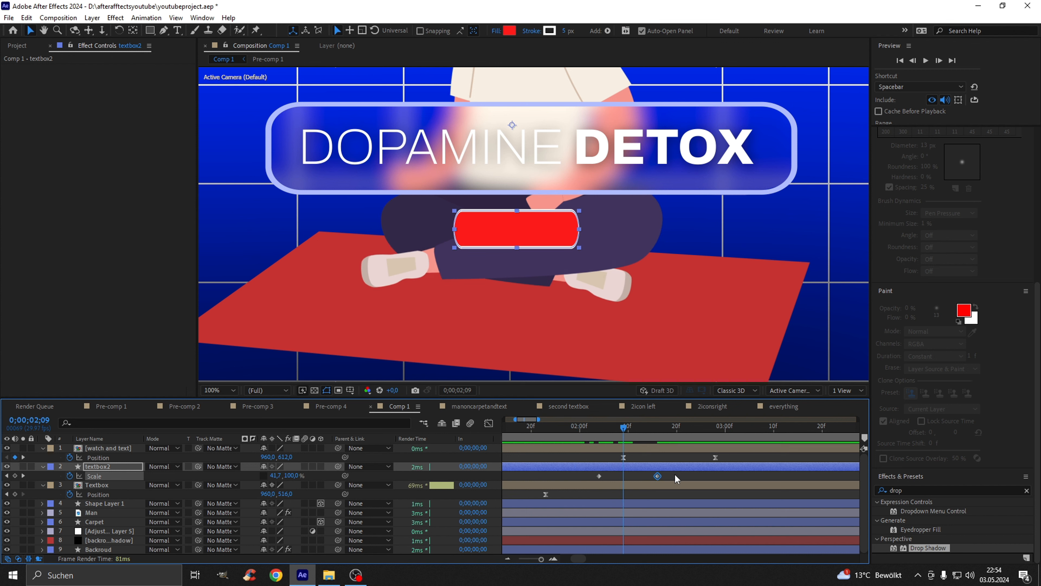
# - Apply Easy Ease to both textbox2 scale keyframes and extend their handles into a steep central speed peak
pyautogui.click(489, 423)
pyautogui.moveTo(682, 528); pyautogui.dragTo(548, 449)
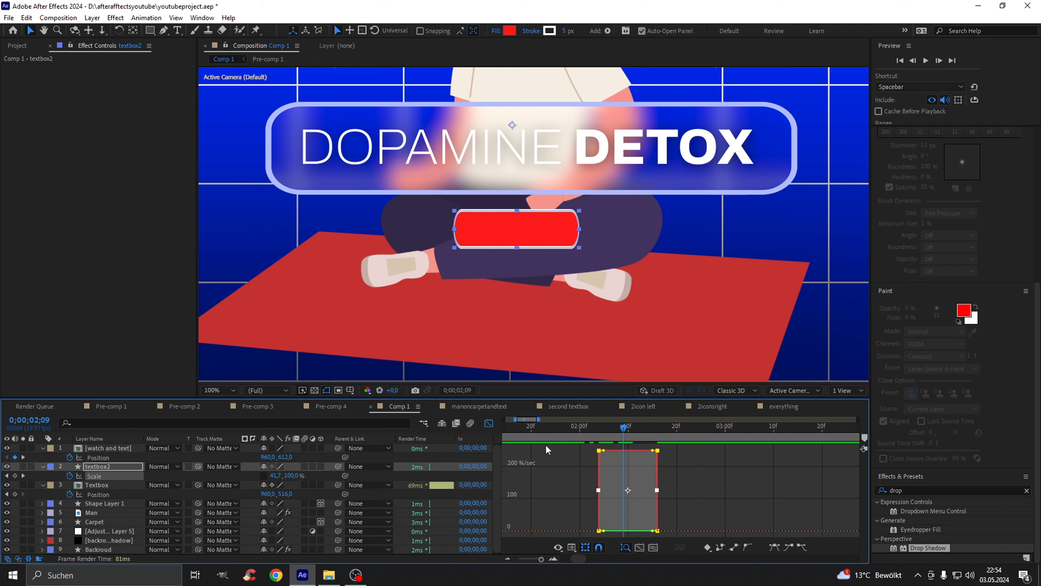
pyautogui.press('F9')
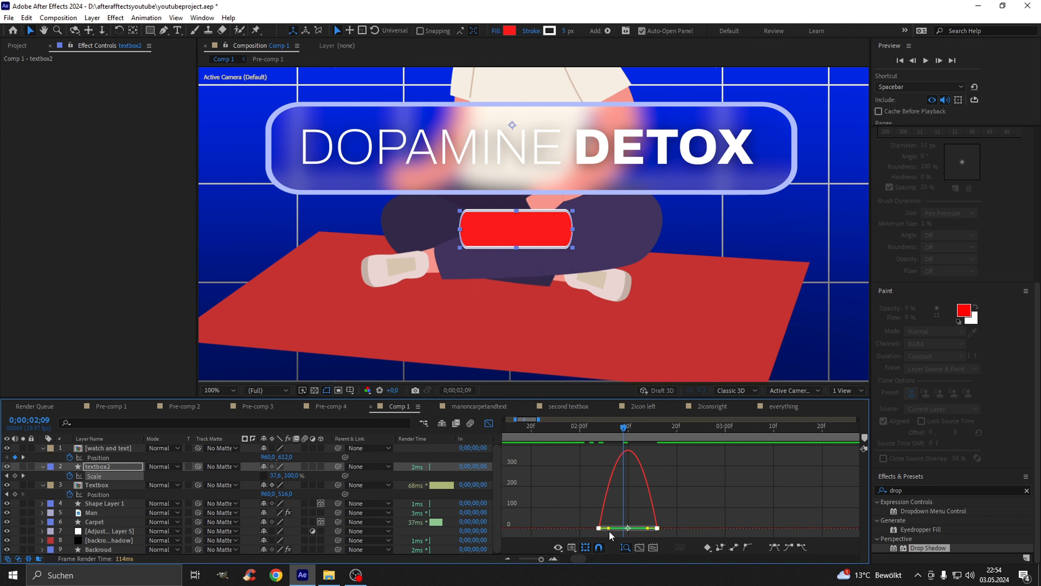
pyautogui.moveTo(609, 529); pyautogui.dragTo(639, 528)
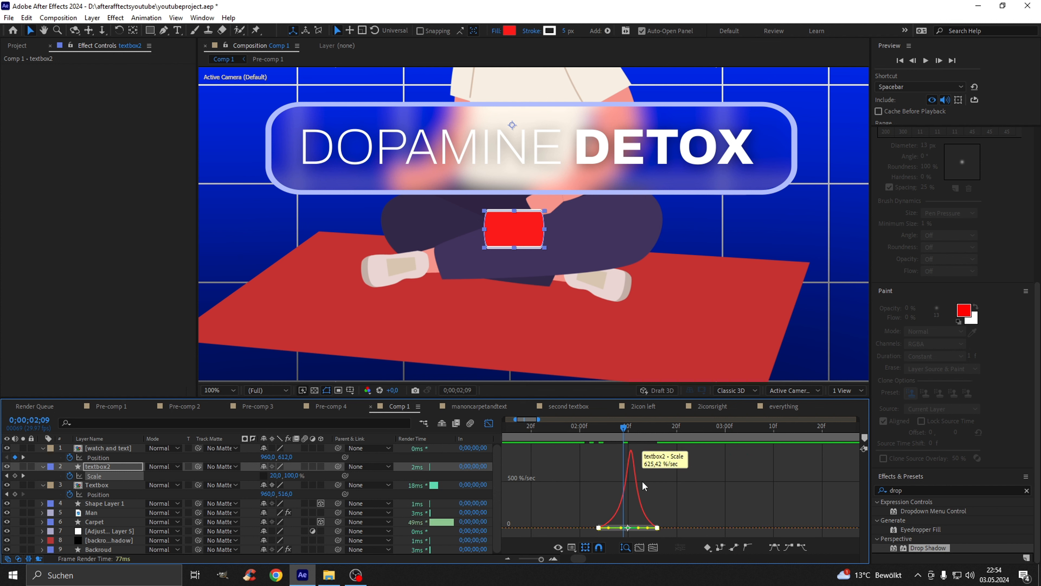
pyautogui.moveTo(638, 530); pyautogui.dragTo(632, 482)
# - Preview the red box widening together with the rising watch and text from 0;00;02;03
pyautogui.moveTo(623, 427); pyautogui.dragTo(598, 437)
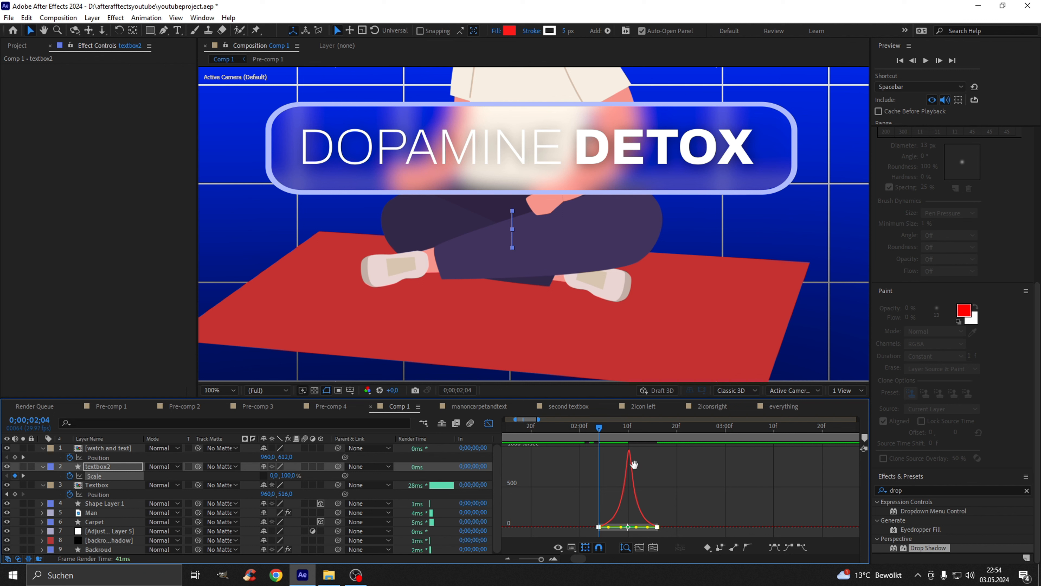
pyautogui.moveTo(617, 429); pyautogui.dragTo(595, 429)
pyautogui.press('space')
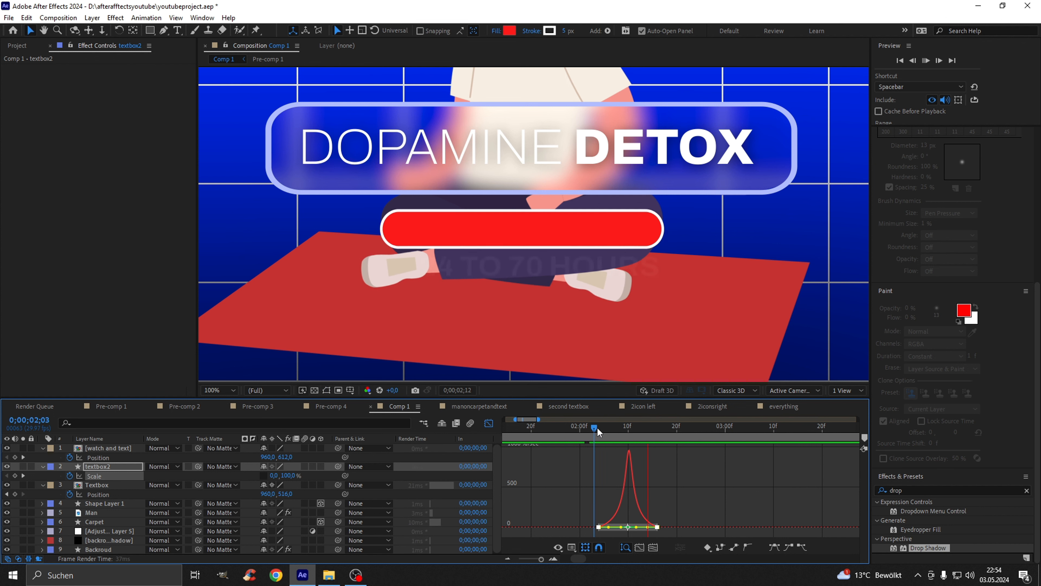
pyautogui.click(424, 423)
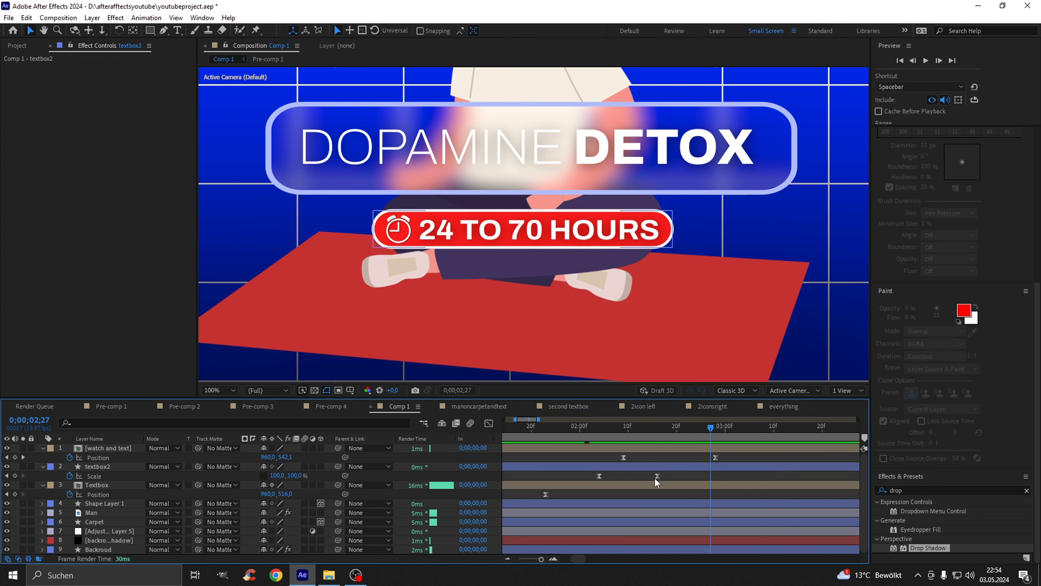
# - Lengthen the textbox2 scale animation by about five frames, and shift both of its keyframes to start at 0;00;02;02
pyautogui.moveTo(657, 476); pyautogui.dragTo(683, 478)
pyautogui.click(589, 430)
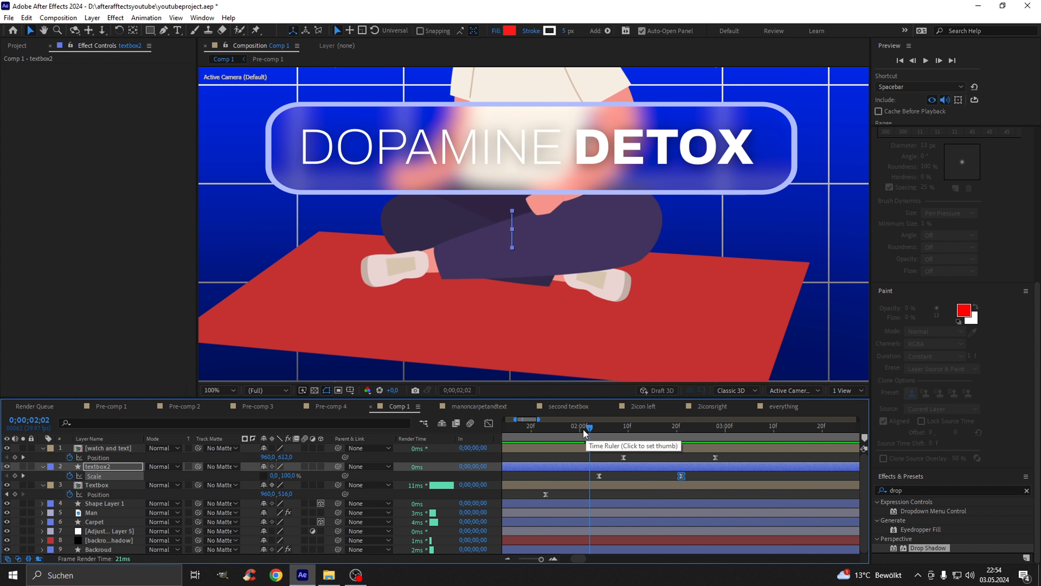
pyautogui.press('space')
pyautogui.moveTo(585, 472); pyautogui.dragTo(699, 481)
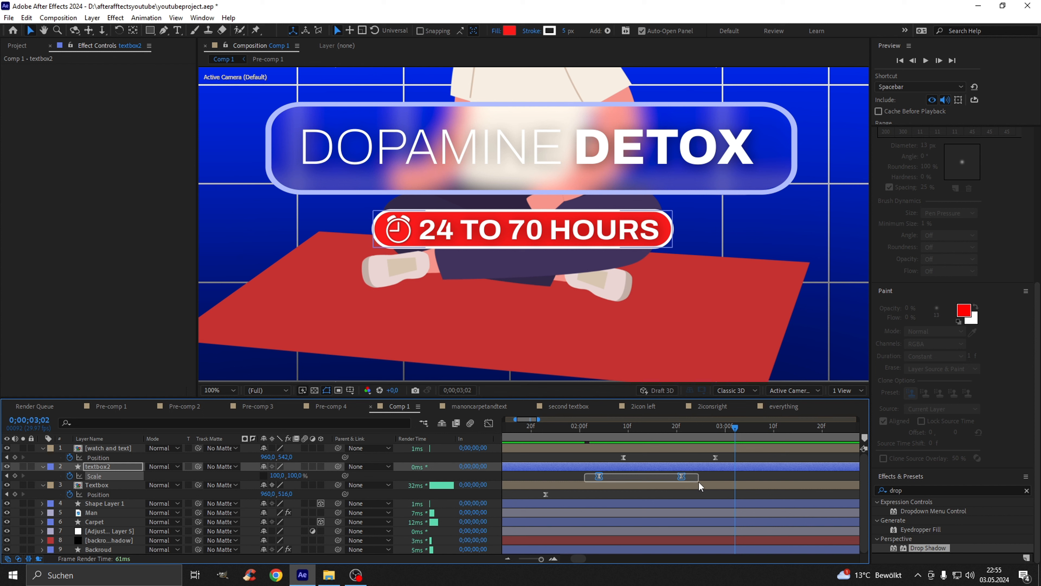
pyautogui.moveTo(602, 477); pyautogui.dragTo(592, 478)
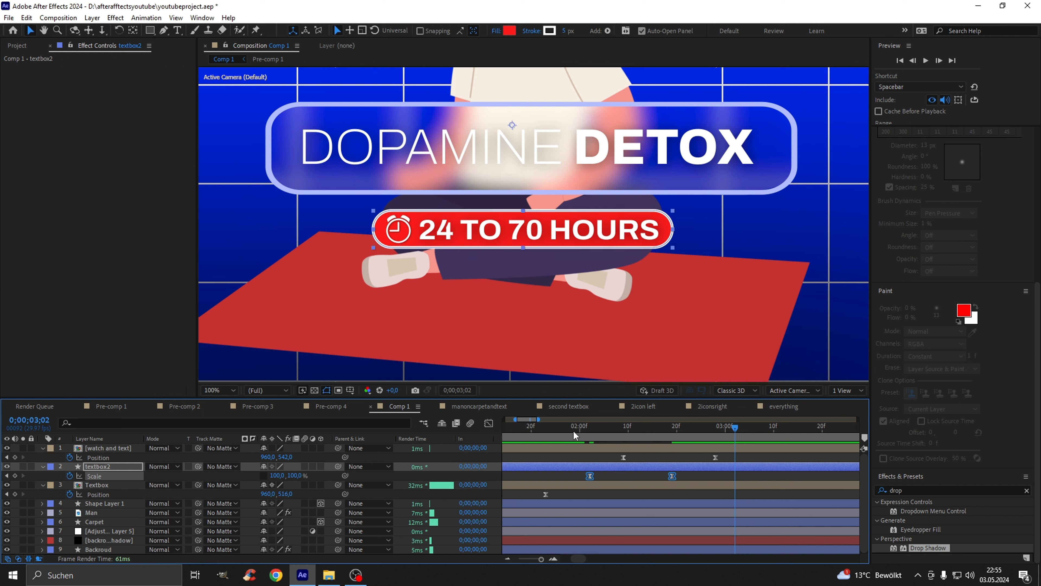
# - Preview the widening red box and shift both textbox2 scale keyframes later so the animation starts at 0;00;02;05
pyautogui.click(589, 428)
pyautogui.press('space')
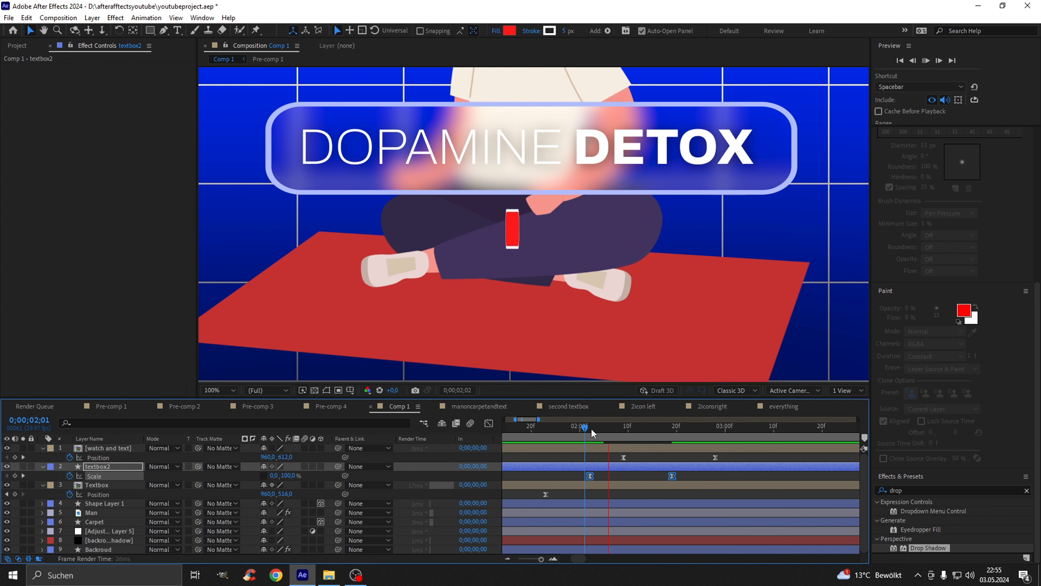
pyautogui.moveTo(589, 478); pyautogui.dragTo(603, 477)
pyautogui.click(605, 428)
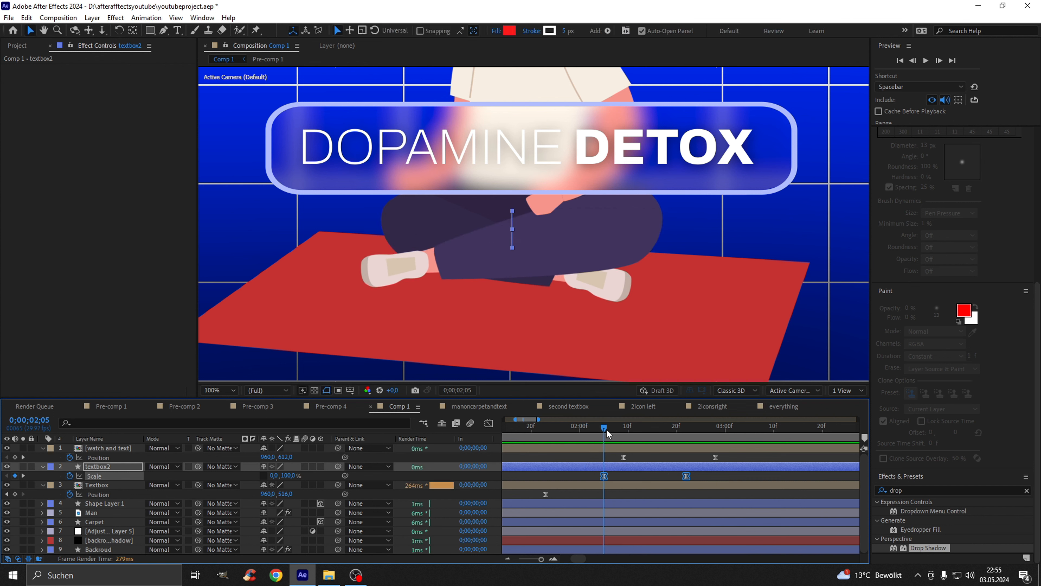
pyautogui.press('space')
pyautogui.click(634, 434)
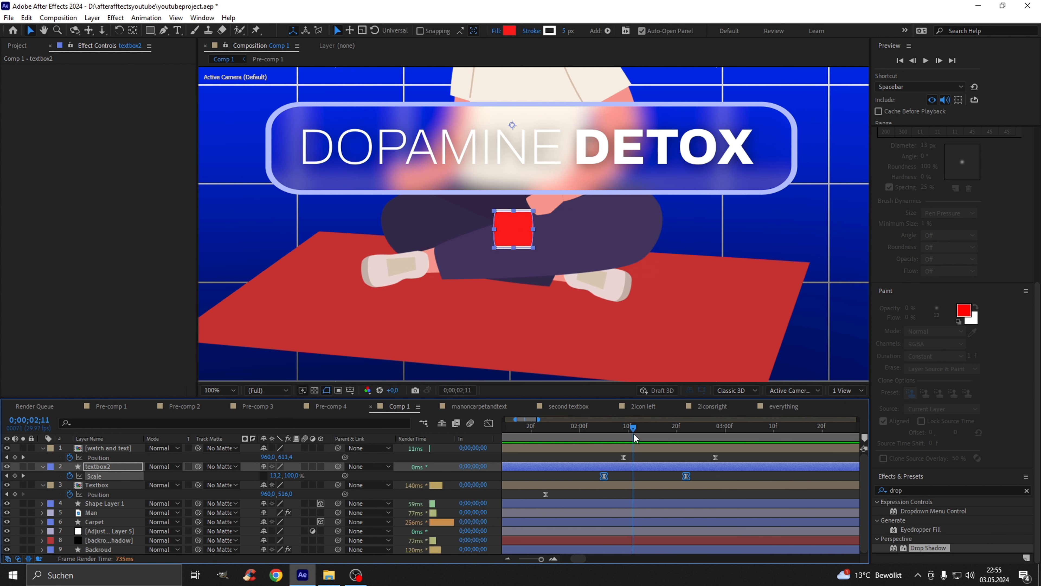
# - Move the watch and text layer's end position keyframe about four frames earlier, and replay the red box animation
pyautogui.moveTo(716, 458); pyautogui.dragTo(696, 458)
pyautogui.click(544, 434)
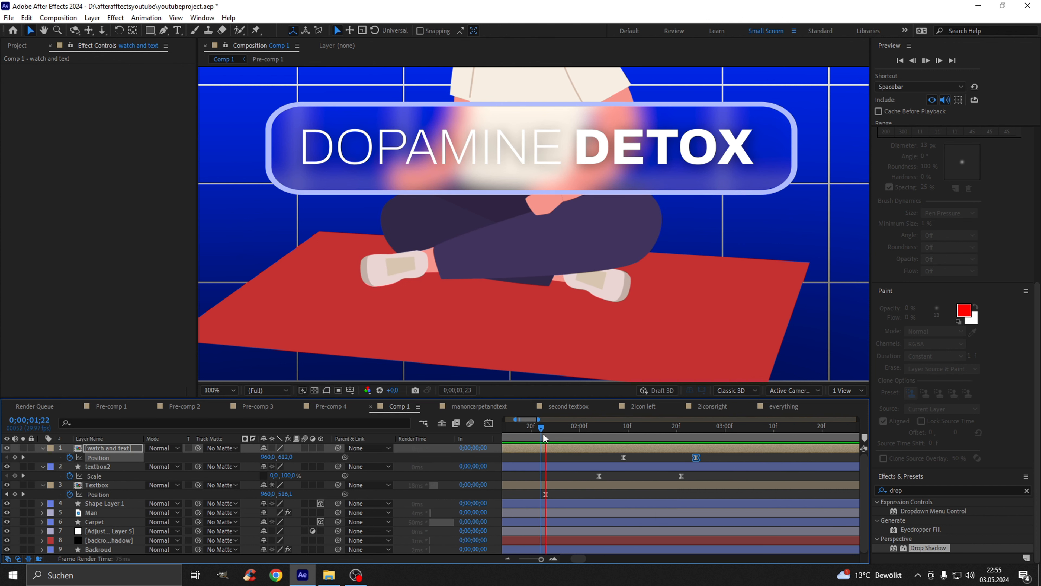
pyautogui.press('space')
pyautogui.scroll(-2, 447, 261)
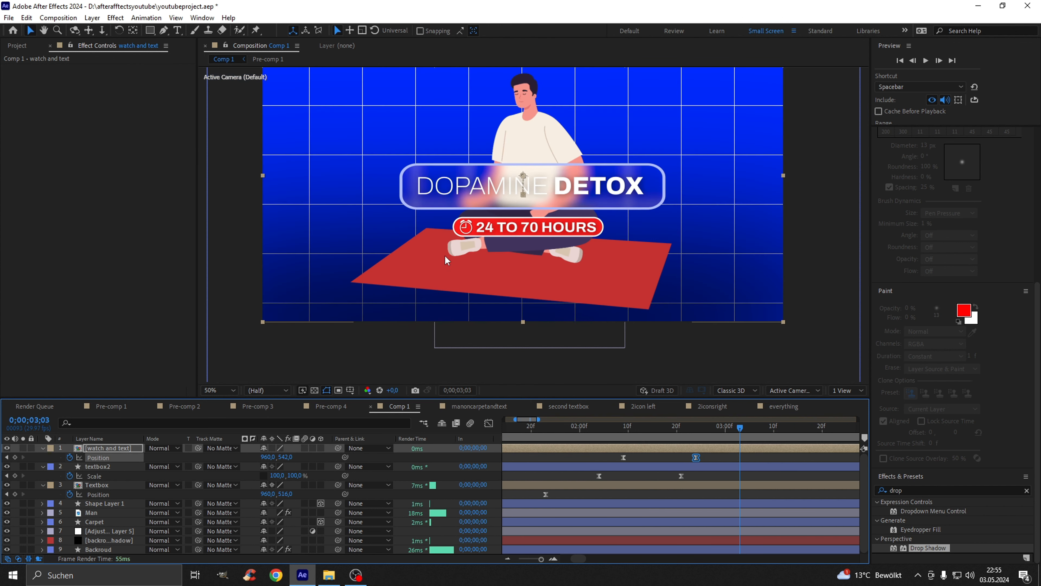
pyautogui.scroll(2, 496, 266)
pyautogui.scroll(2, 406, 299)
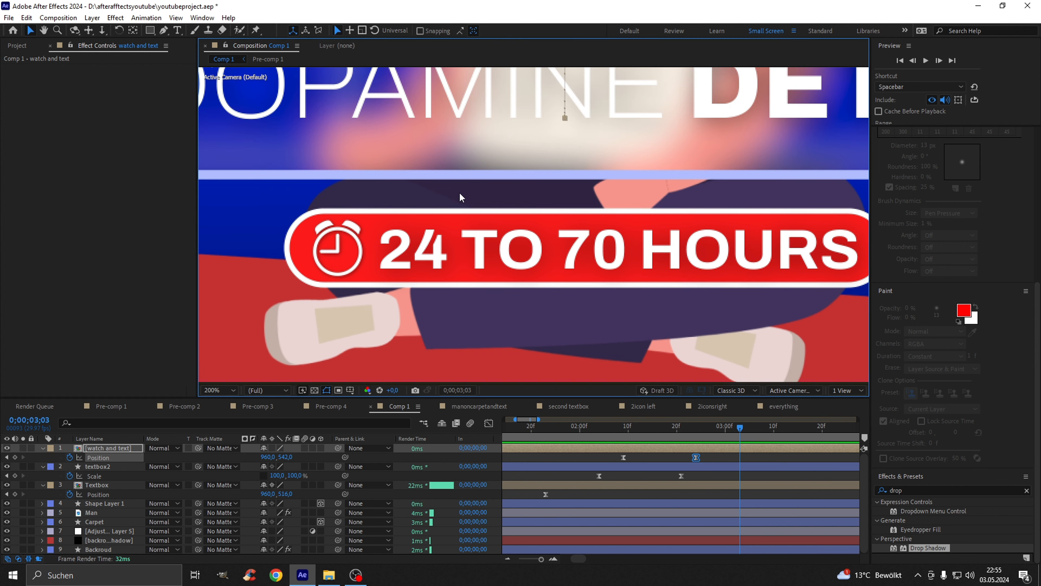
pyautogui.moveTo(566, 181); pyautogui.dragTo(476, 205)
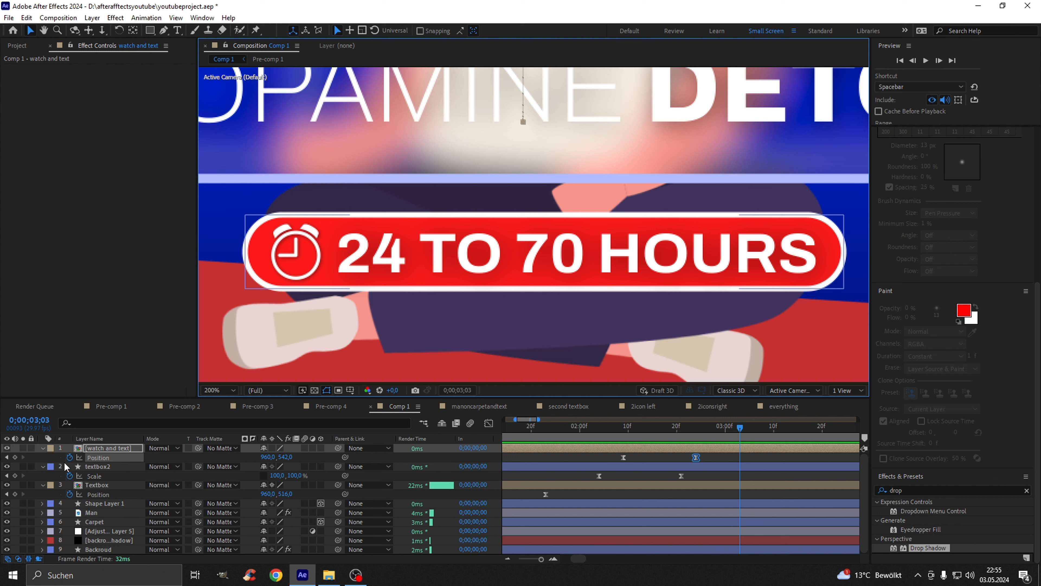
# - Pre-compose the watch and text and textbox2 layers together into a new composition named textbox2
pyautogui.press('F2')
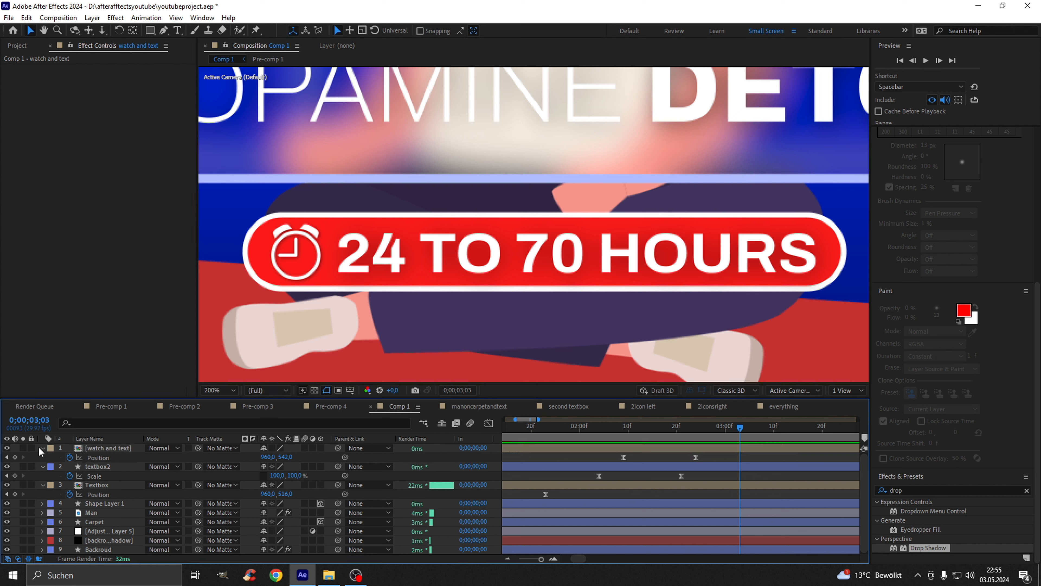
pyautogui.click(42, 447)
pyautogui.click(42, 457)
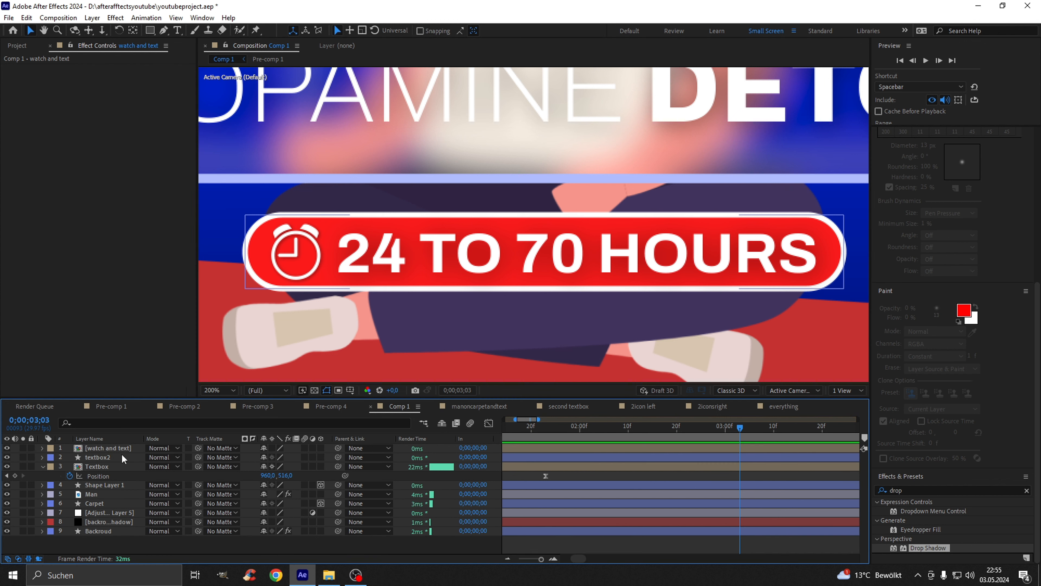
pyautogui.click(110, 456)
pyautogui.rightClick(114, 451)
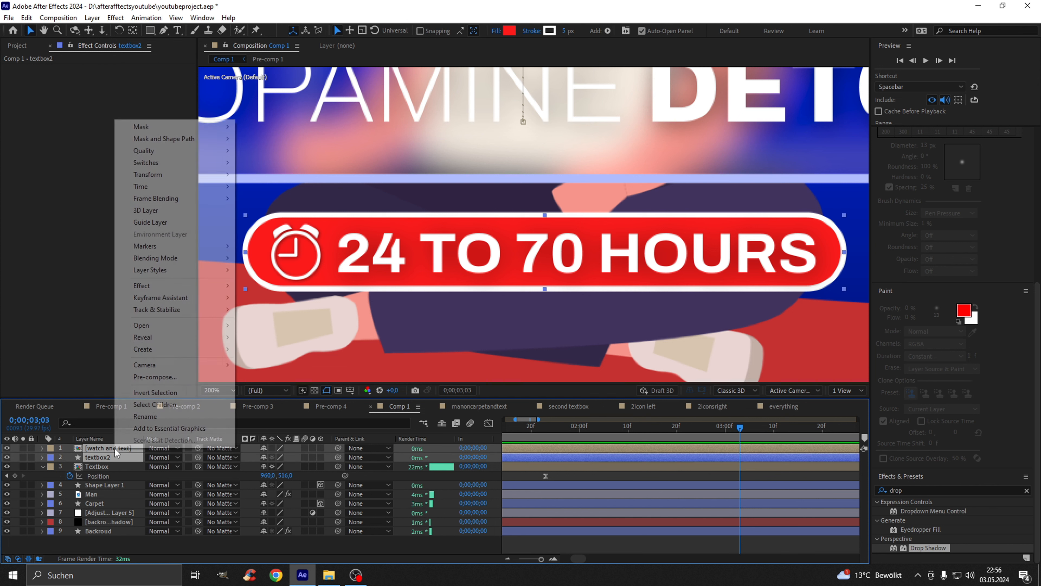
pyautogui.click(154, 375)
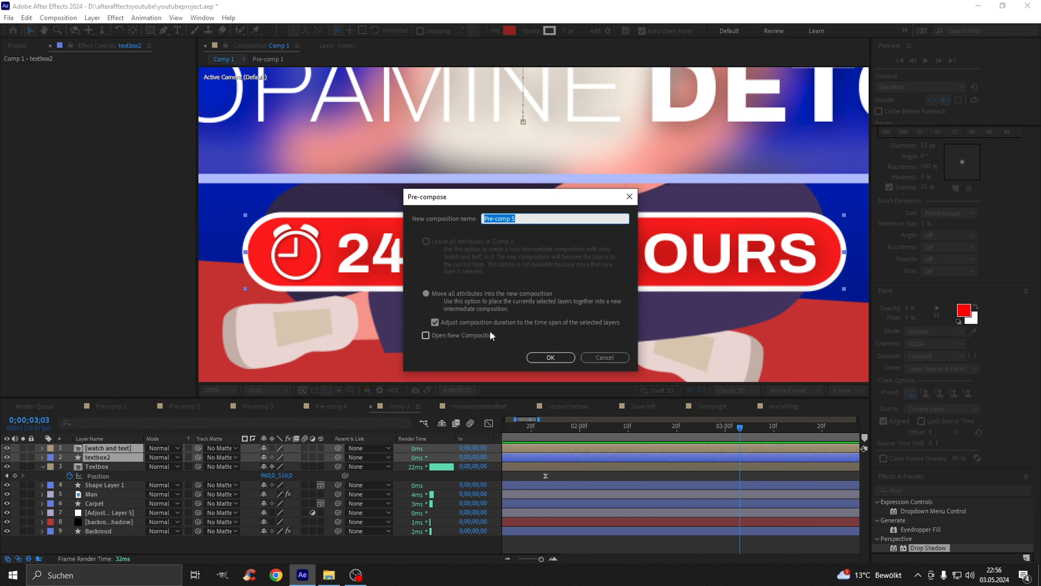
pyautogui.write('textbox2')
pyautogui.press('Return')
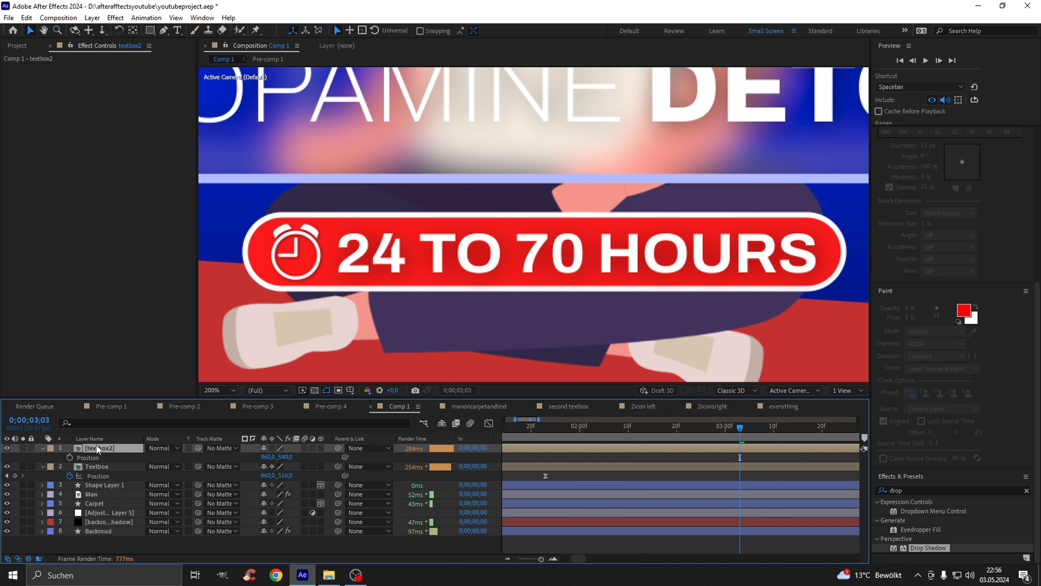
# - Raise the textbox2 pre-comp closer to the DOPAMINE DETOX title by setting its position to 960, 524
pyautogui.press('p')
pyautogui.moveTo(285, 456); pyautogui.dragTo(273, 456)
pyautogui.scroll(-1, 488, 190)
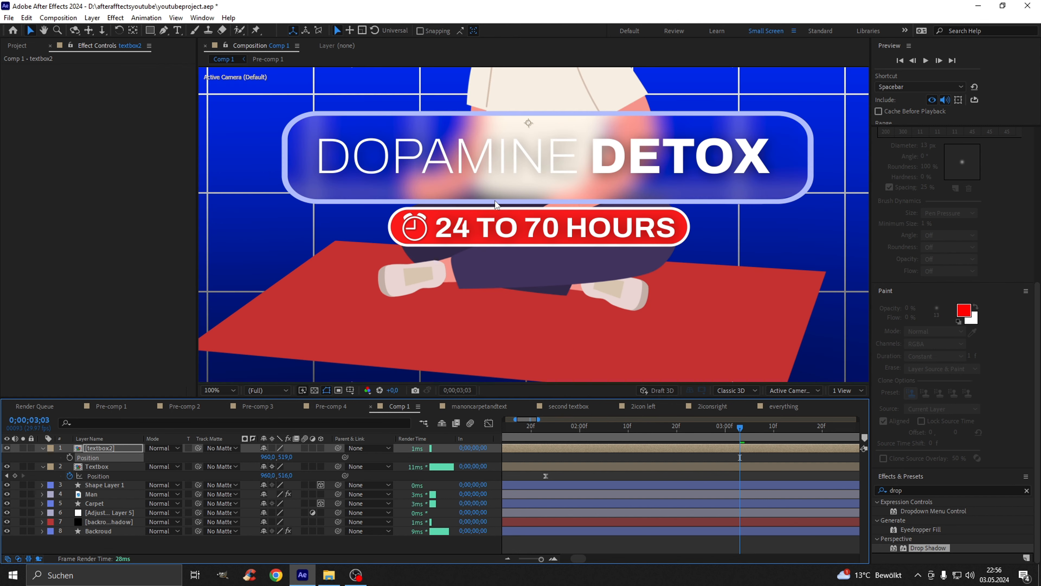
pyautogui.scroll(1, 495, 225)
pyautogui.click(544, 191)
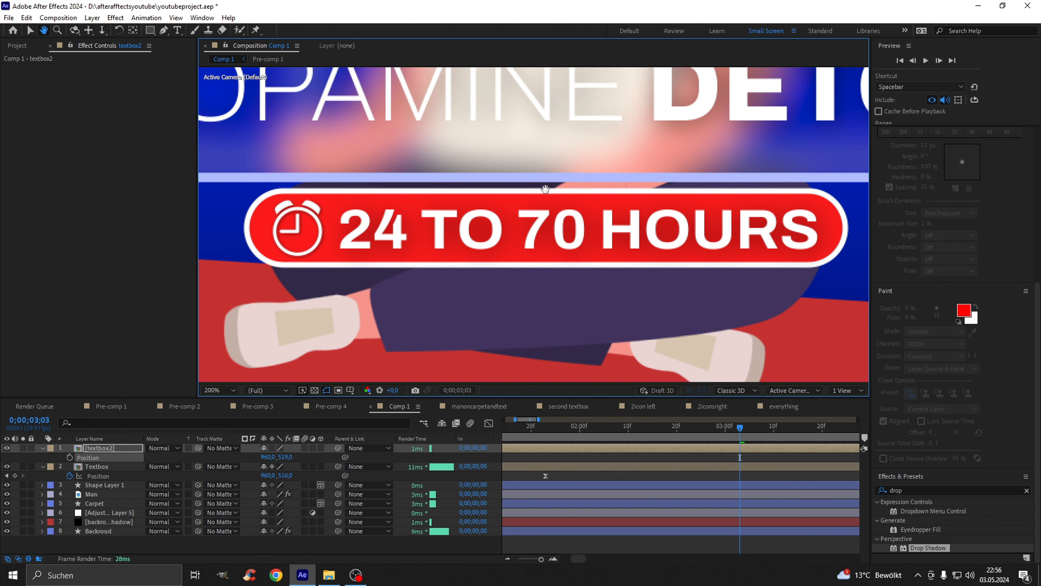
pyautogui.scroll(1, 544, 188)
pyautogui.scroll(-1, 544, 188)
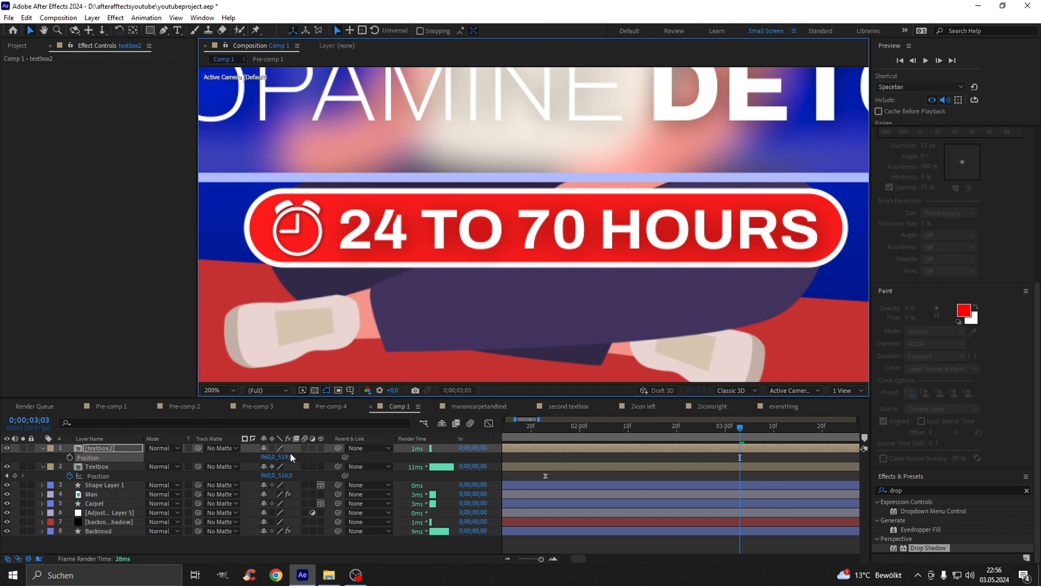
pyautogui.moveTo(291, 457)
pyautogui.mouseDown()
pyautogui.moveTo(303, 447)
pyautogui.moveTo(291, 456)
pyautogui.mouseUp()
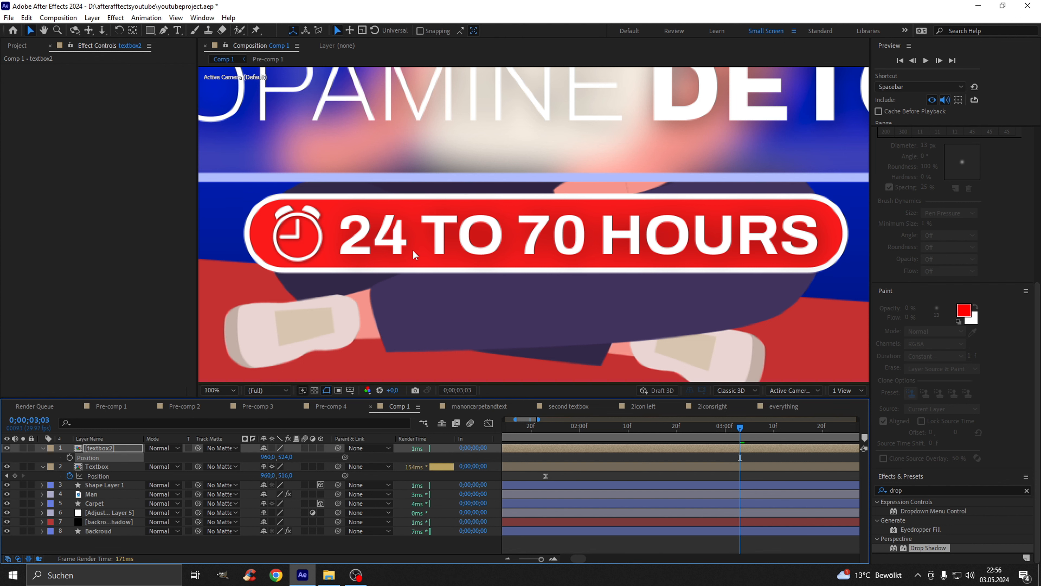
# - Preview the title and red box animation from near the start of the composition, and save the project
pyautogui.click(515, 427)
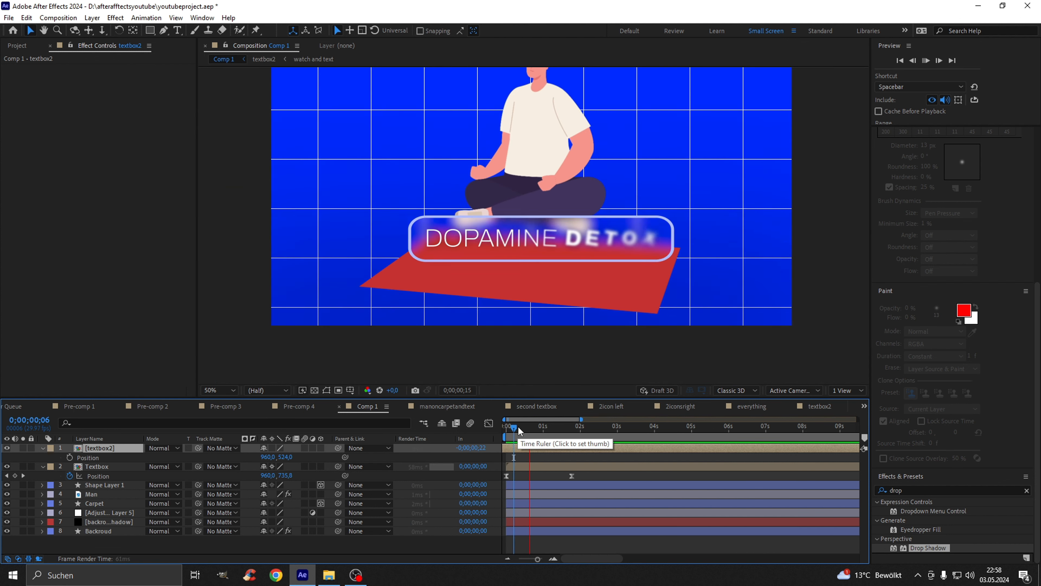
pyautogui.press('space')
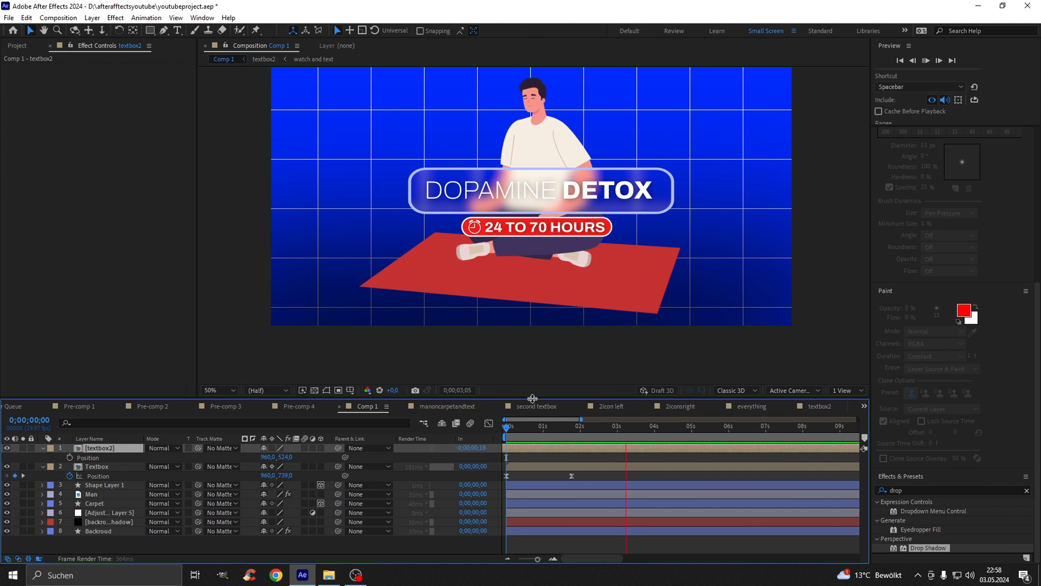
pyautogui.click(512, 427)
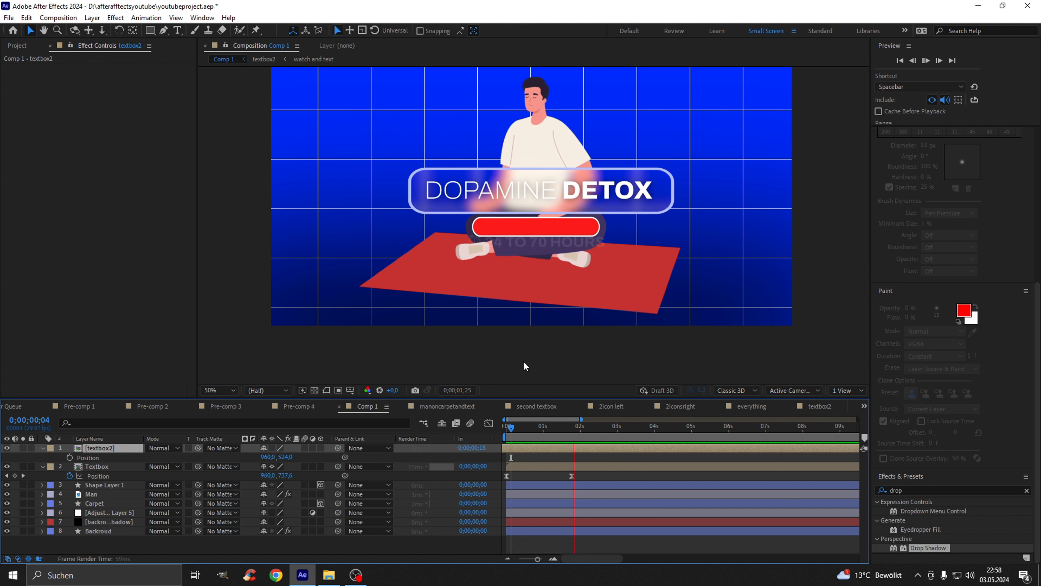
pyautogui.press('space')
pyautogui.scroll(-2, 528, 197)
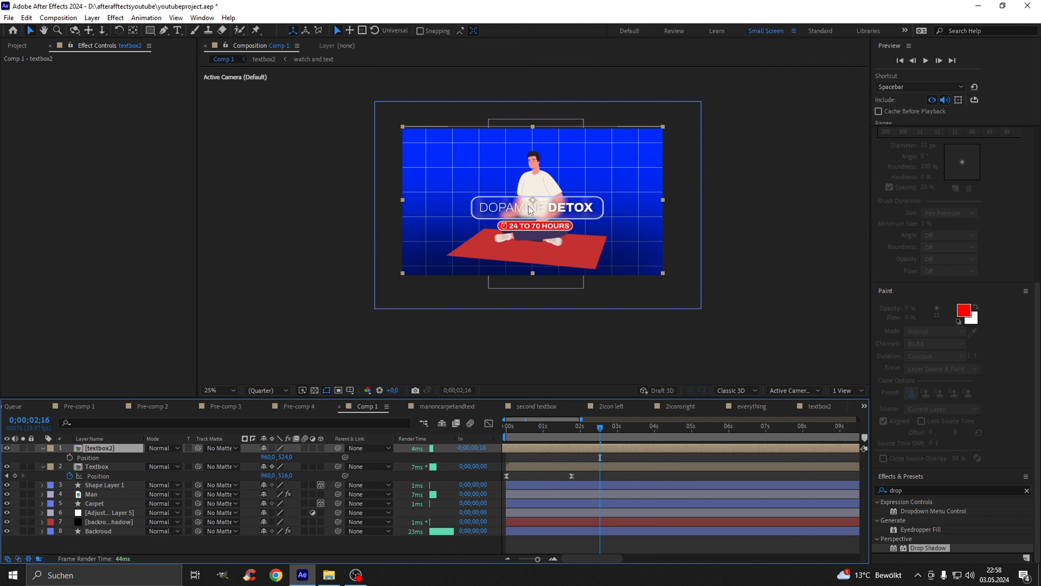
pyautogui.hotkey('ctrl', 's')
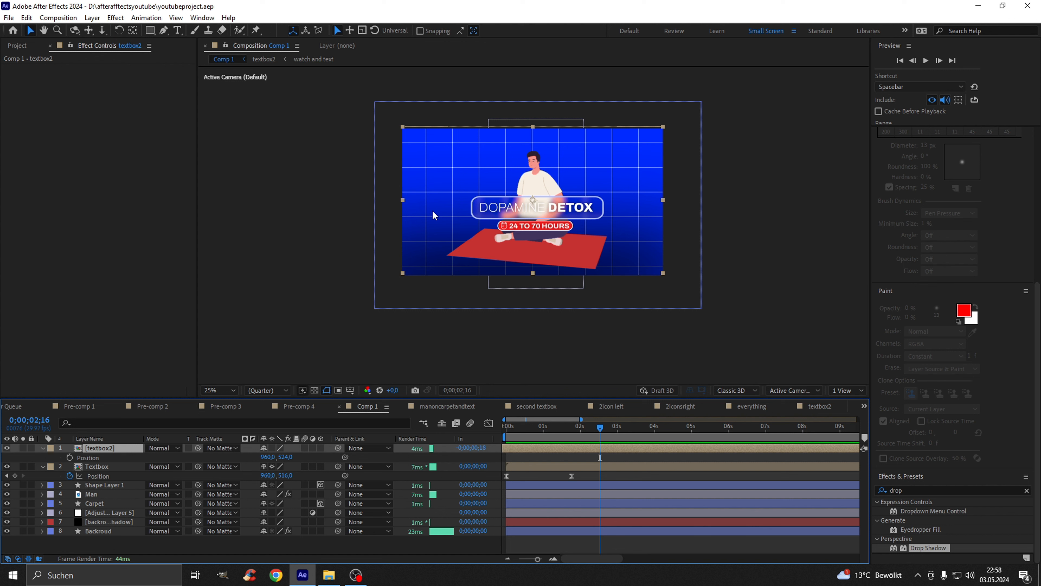
# - Create a new shape layer in Comp 1 and add an empty Path to its contents
pyautogui.click(337, 226)
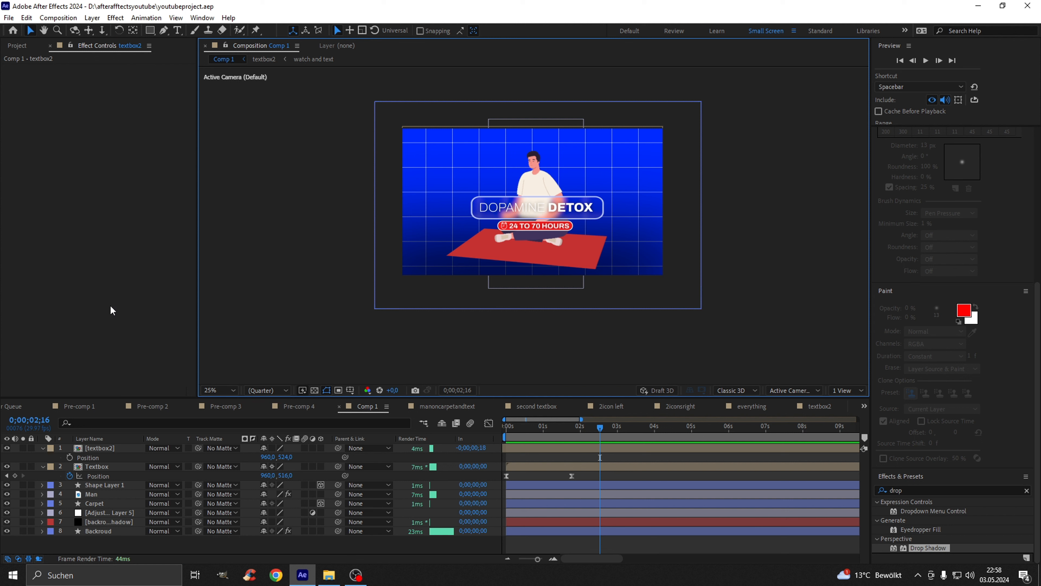
pyautogui.rightClick(128, 543)
pyautogui.click(107, 547)
pyautogui.rightClick(109, 544)
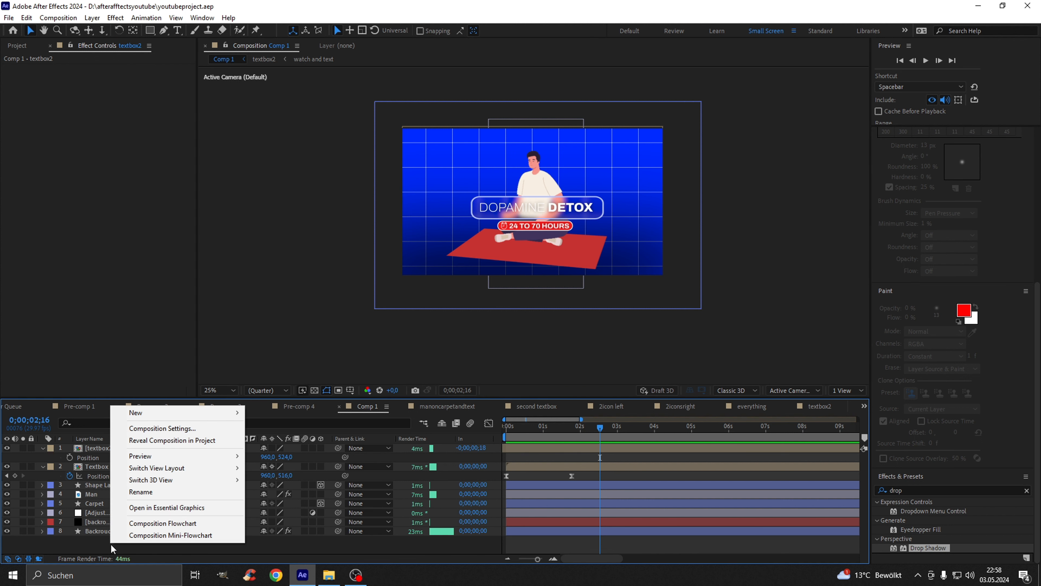
pyautogui.moveTo(183, 414)
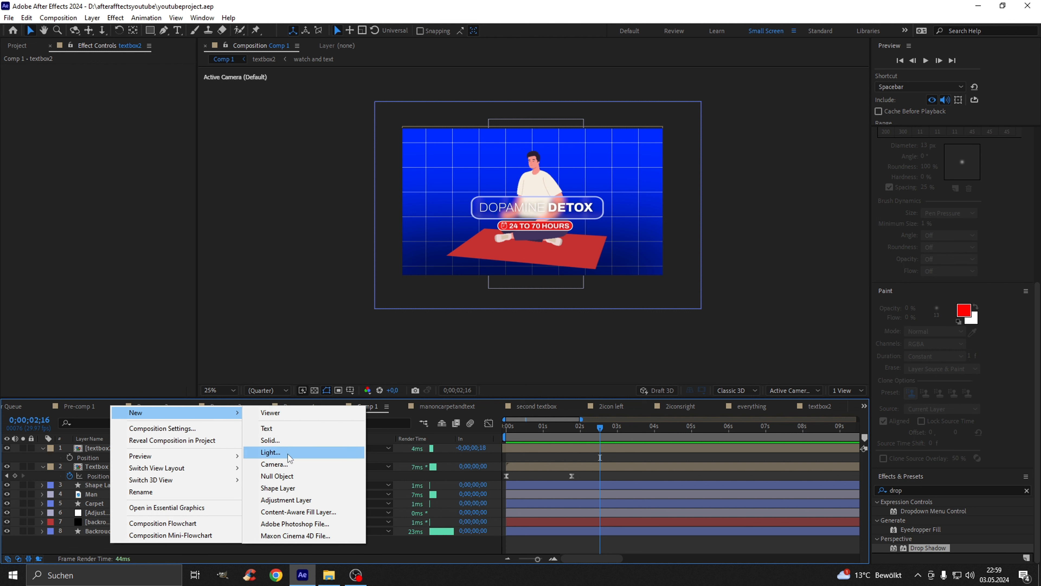
pyautogui.click(291, 491)
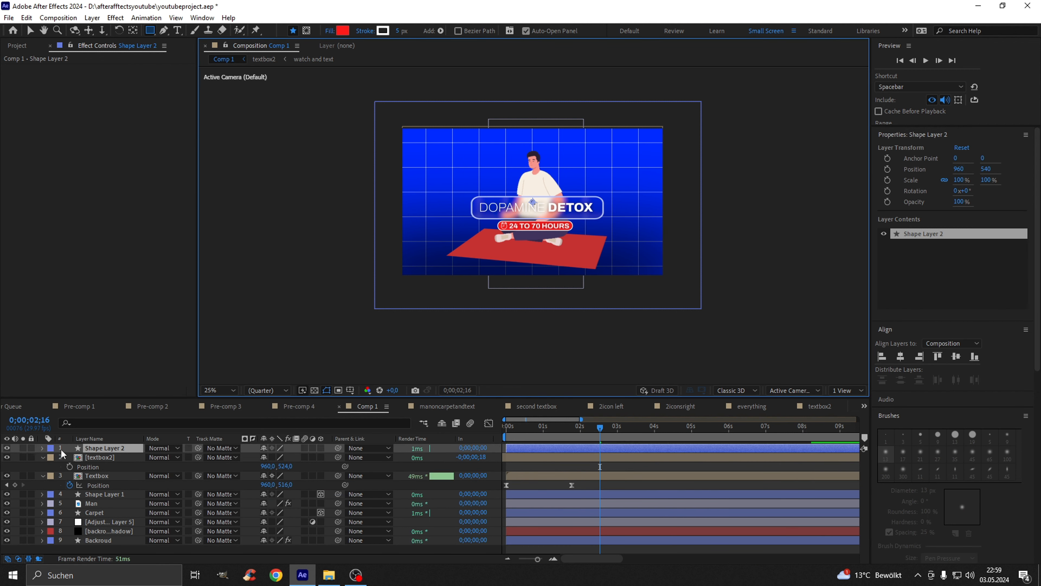
pyautogui.click(41, 448)
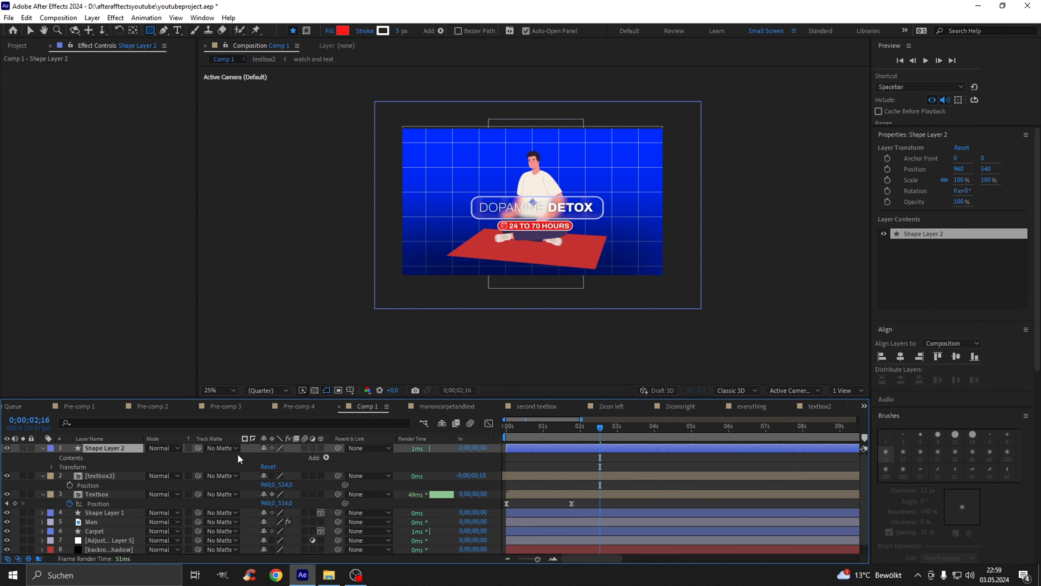
pyautogui.click(326, 458)
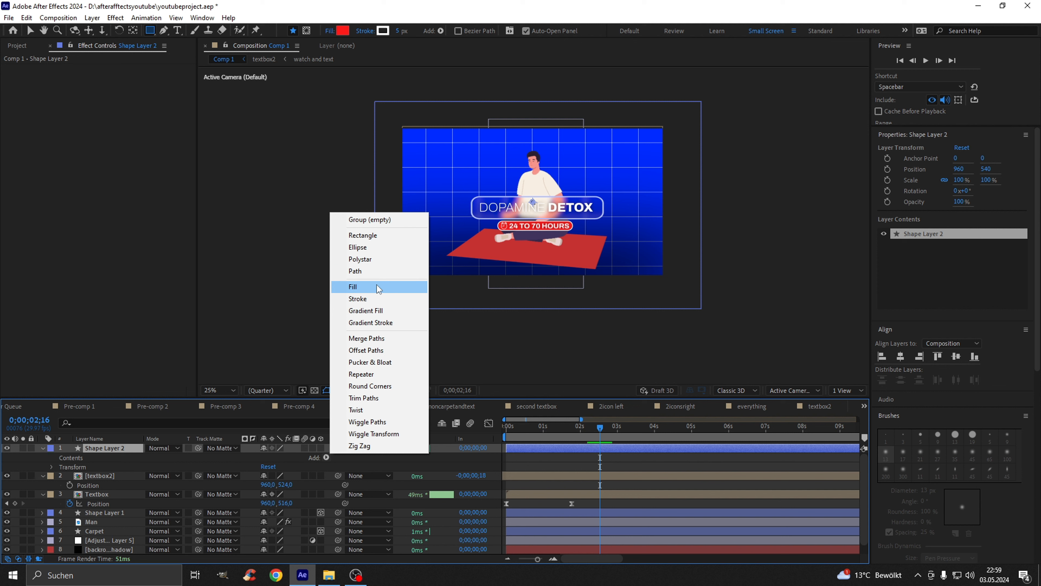
pyautogui.click(373, 273)
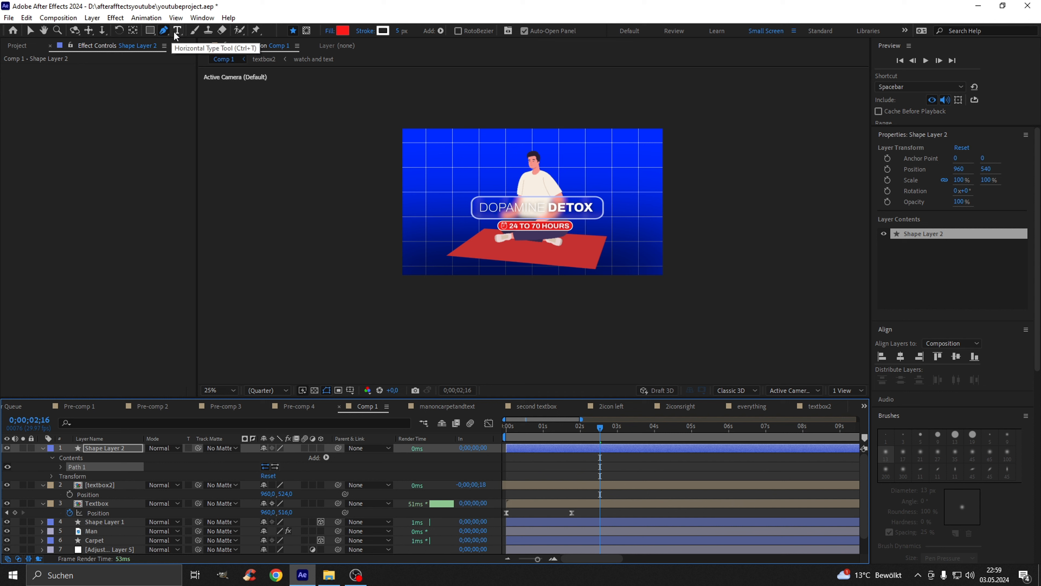
# - Draw a three-point S-shaped curve on the new path, from outside the frame's lower left corner up to above the man's head
pyautogui.moveTo(383, 235); pyautogui.dragTo(314, 297)
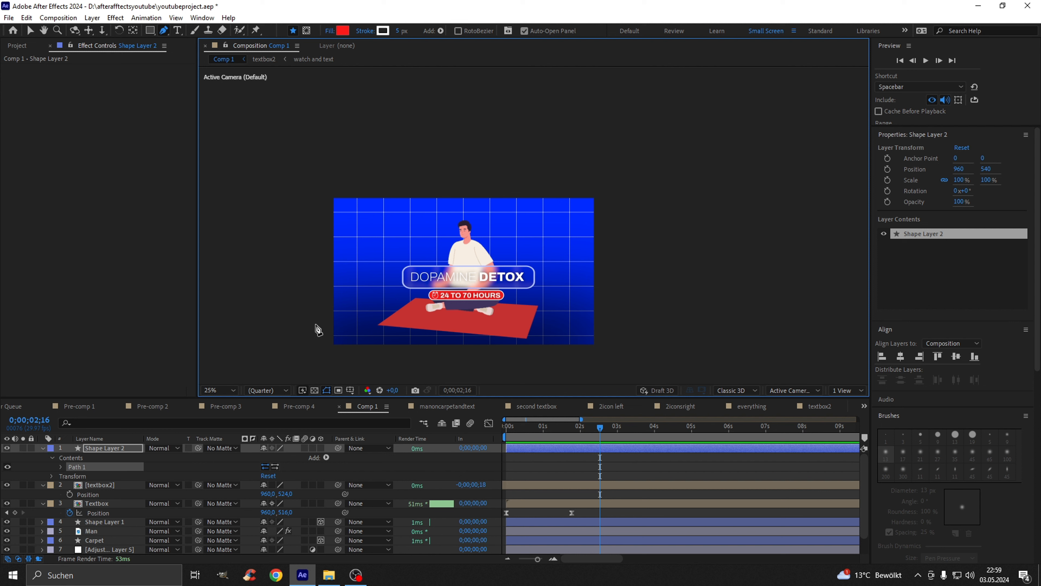
pyautogui.click(316, 325)
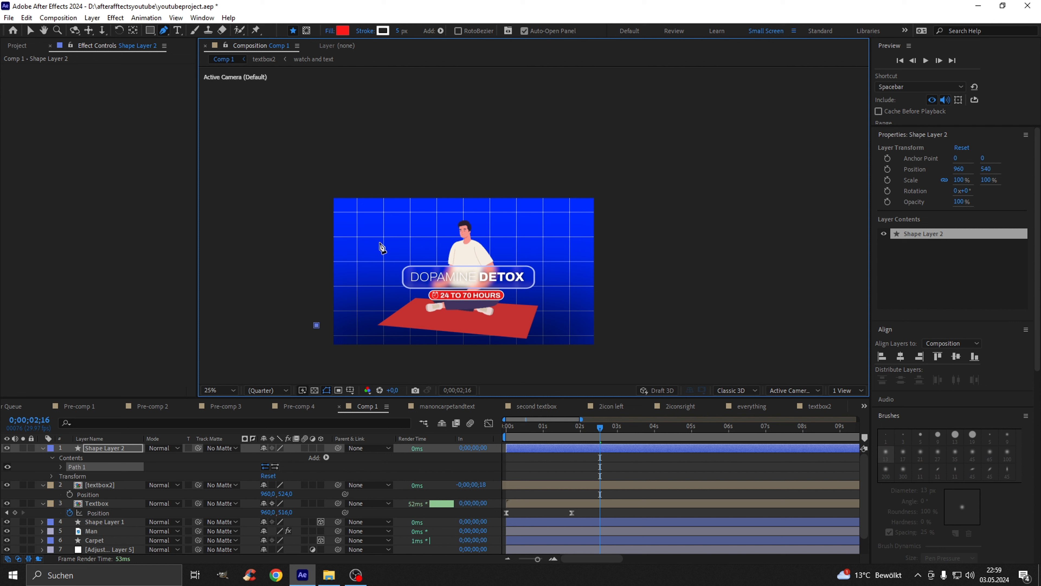
pyautogui.click(373, 237)
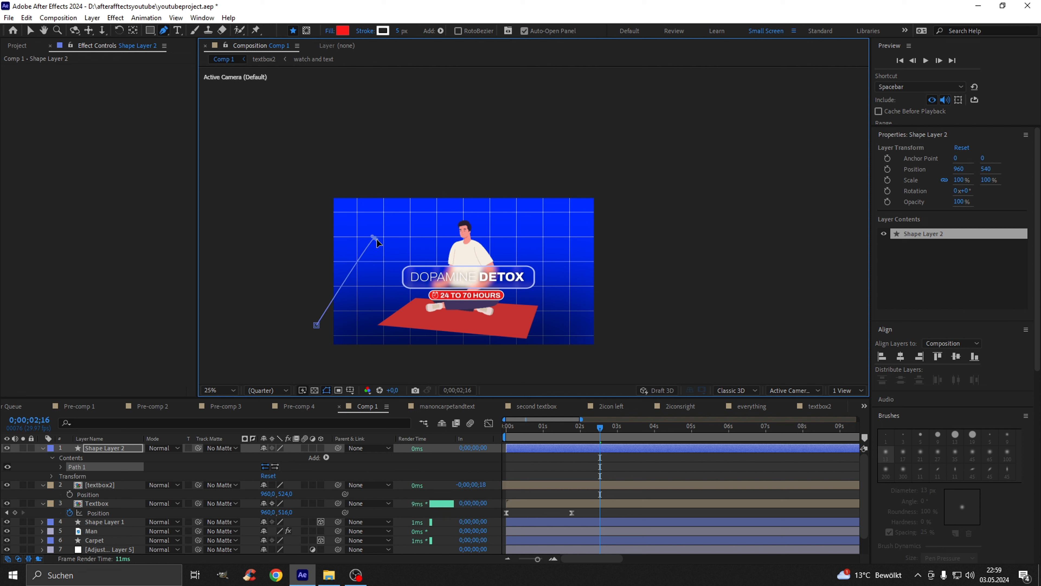
pyautogui.moveTo(377, 242); pyautogui.dragTo(427, 244)
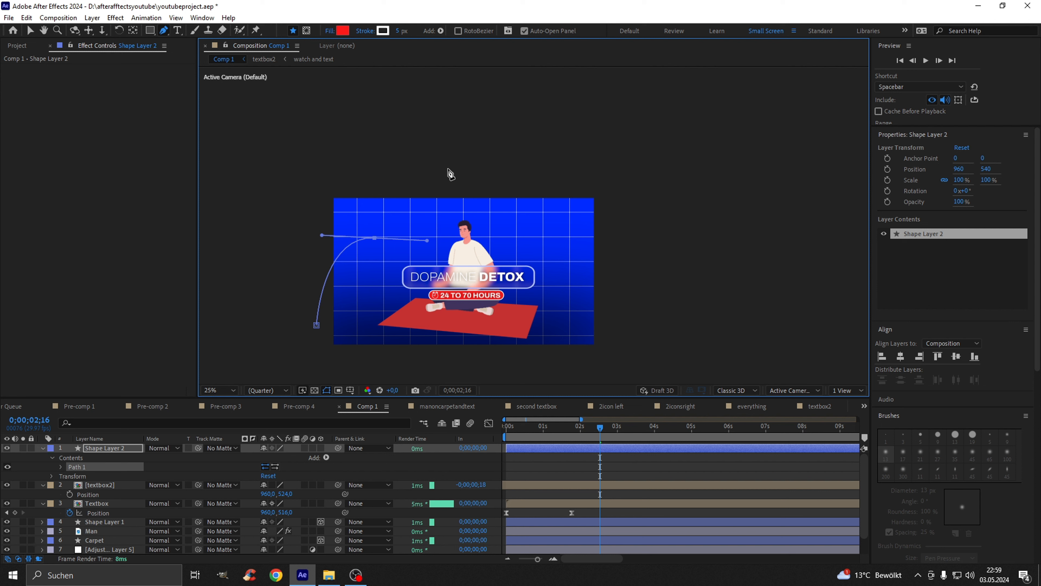
pyautogui.moveTo(447, 165); pyautogui.dragTo(497, 159)
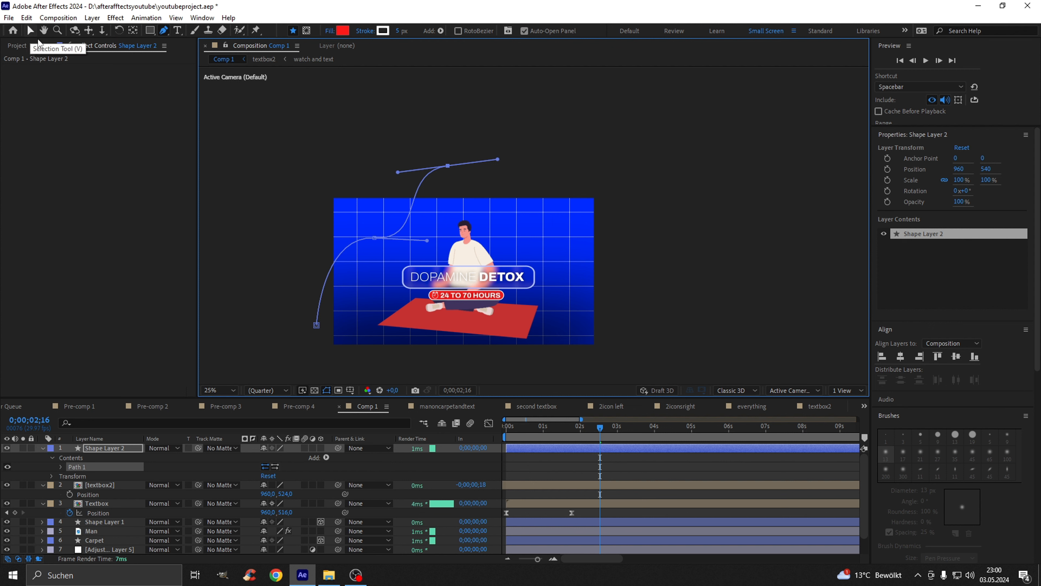
pyautogui.press('v')
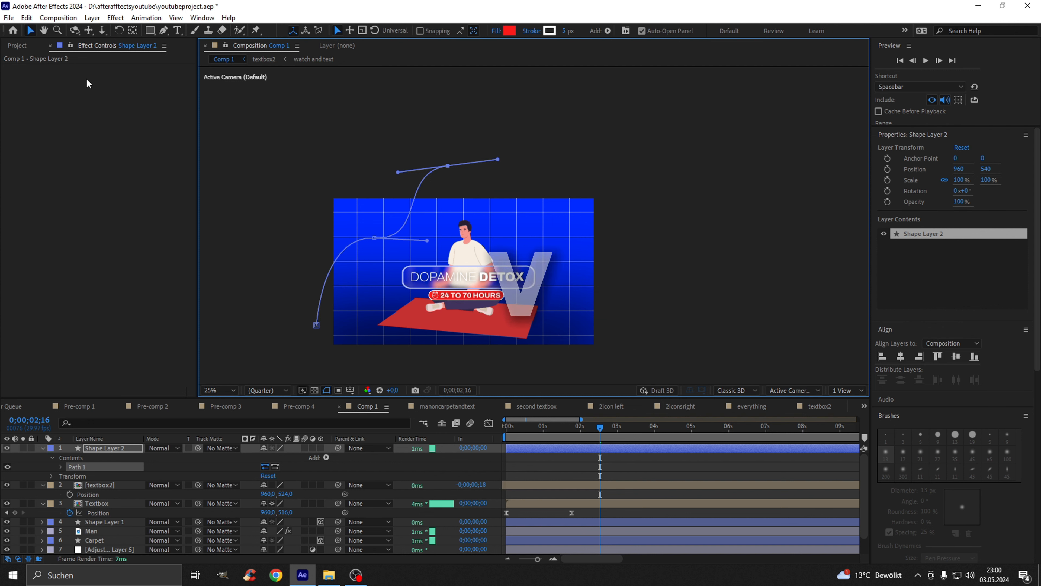
pyautogui.scroll(2, 359, 275)
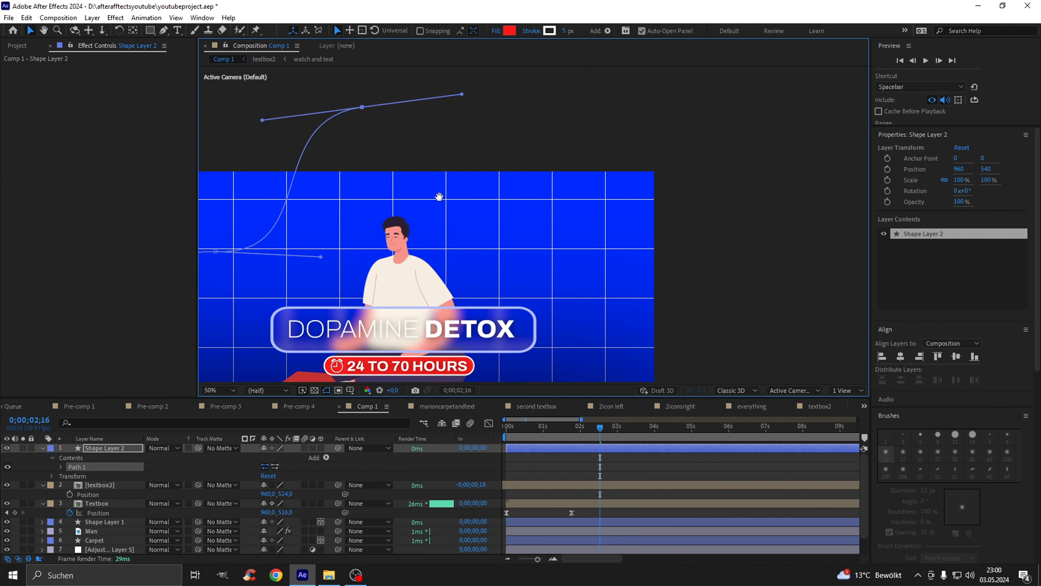
# - Reshape the start of the curved path so it begins outside the frame's lower left corner and bends smoothly into the middle point
pyautogui.moveTo(266, 279); pyautogui.dragTo(416, 151)
pyautogui.moveTo(316, 297); pyautogui.dragTo(282, 381)
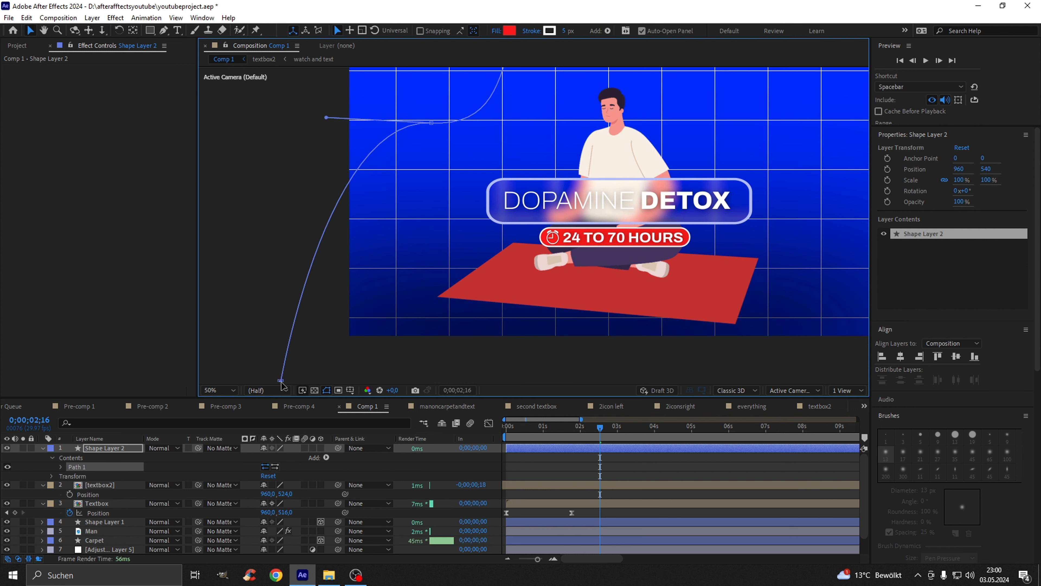
pyautogui.moveTo(390, 198); pyautogui.dragTo(348, 234)
pyautogui.moveTo(293, 168); pyautogui.dragTo(322, 267)
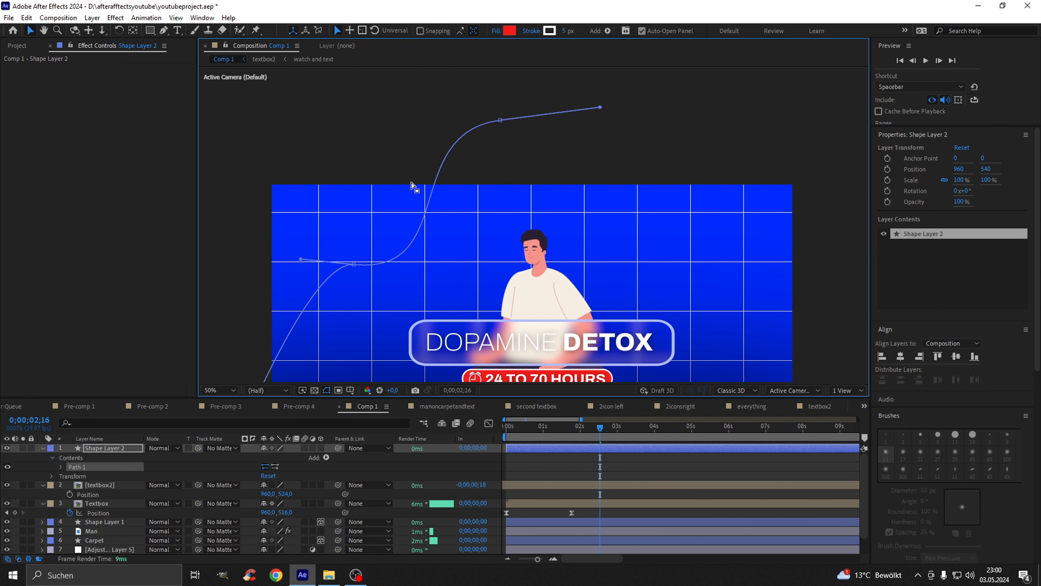
# - Move the curve's end point above the man's head slightly right and down, and tilt its direction handle downward
pyautogui.doubleClick(501, 120)
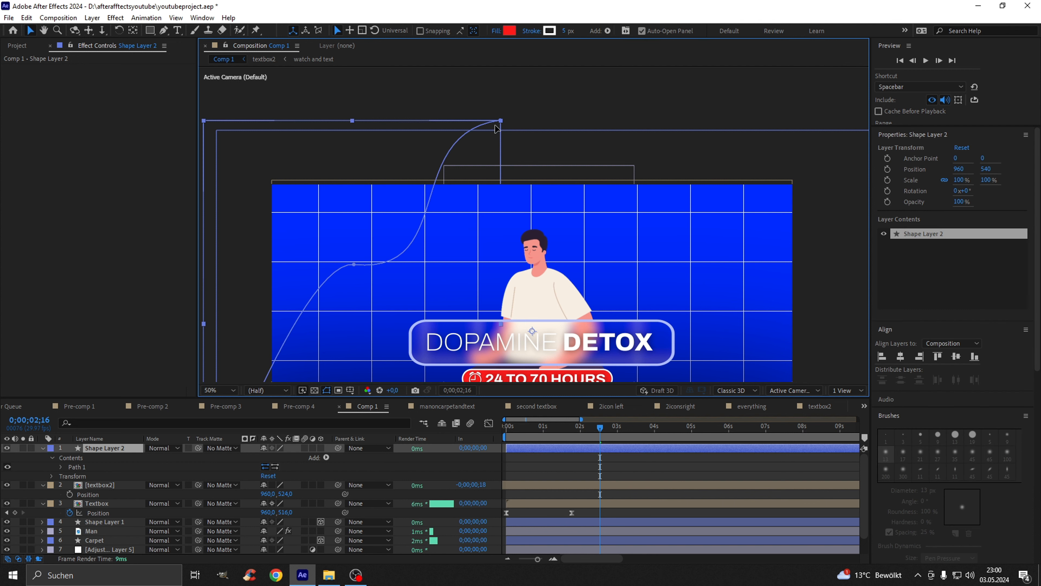
pyautogui.moveTo(501, 121)
pyautogui.mouseDown()
pyautogui.moveTo(543, 126)
pyautogui.moveTo(519, 130)
pyautogui.mouseUp()
pyautogui.moveTo(618, 122); pyautogui.dragTo(616, 149)
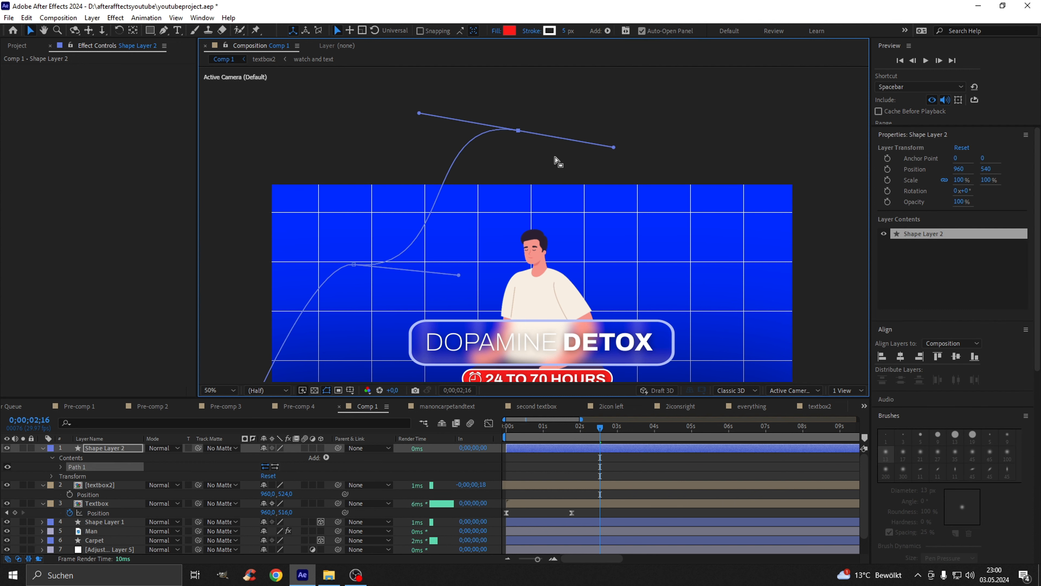
pyautogui.scroll(-5, 558, 161)
pyautogui.hscroll(-4, 558, 160)
pyautogui.moveTo(415, 238); pyautogui.dragTo(368, 338)
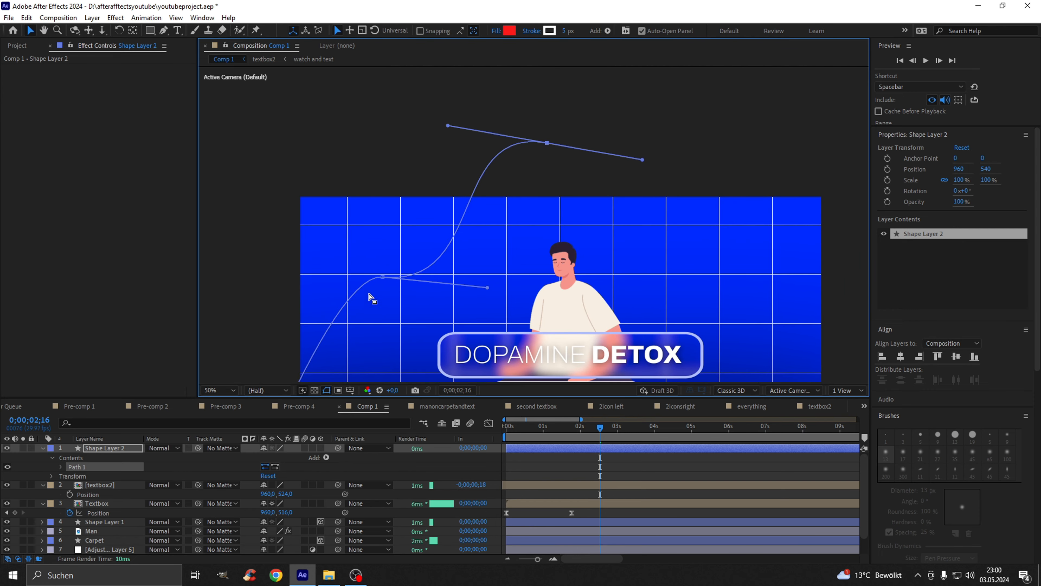
# - Add a Stroke to the contents of Shape Layer 2 and set its stroke width to 20
pyautogui.click(327, 458)
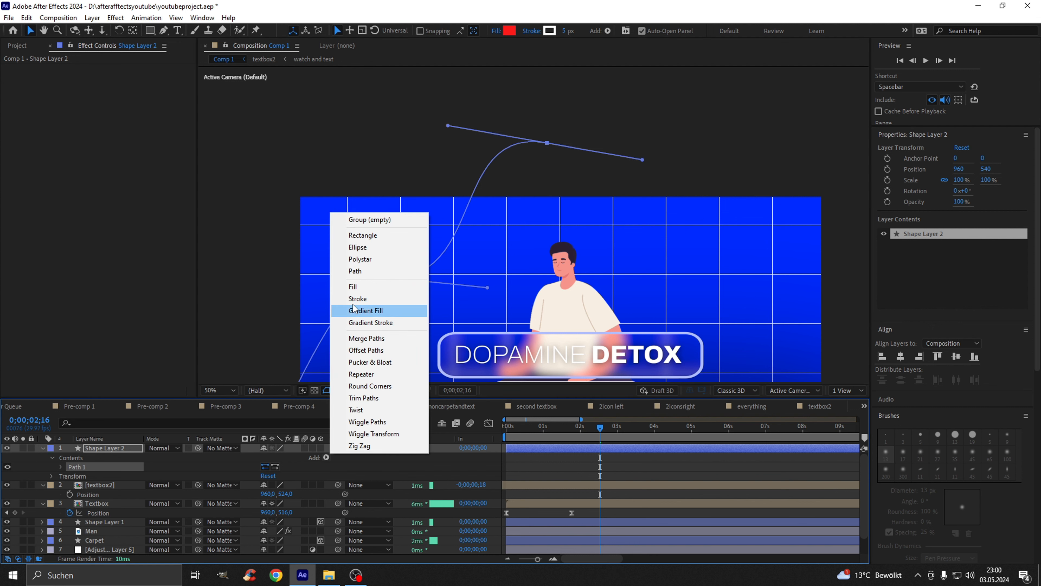
pyautogui.click(371, 302)
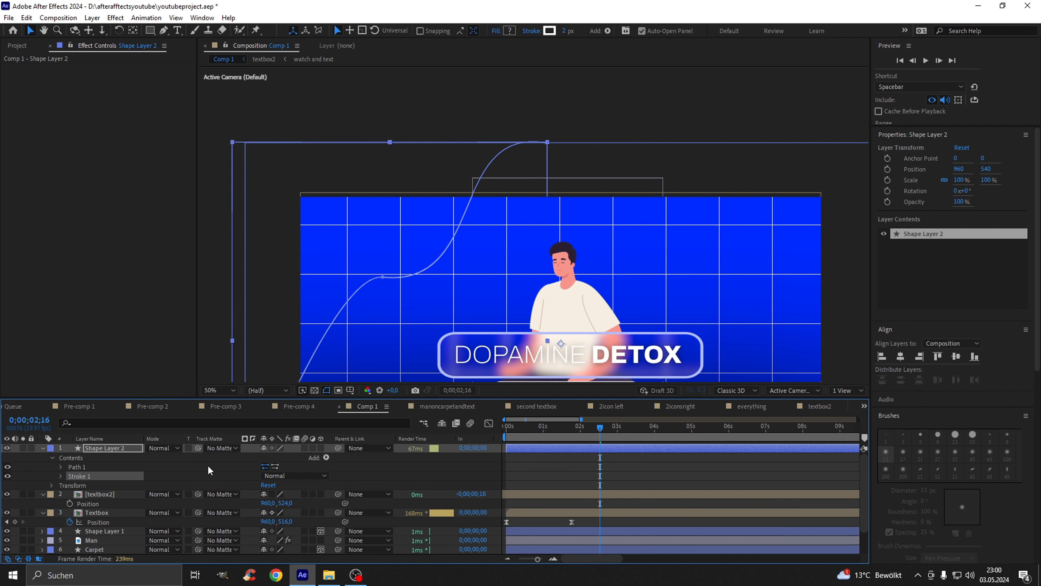
pyautogui.click(61, 476)
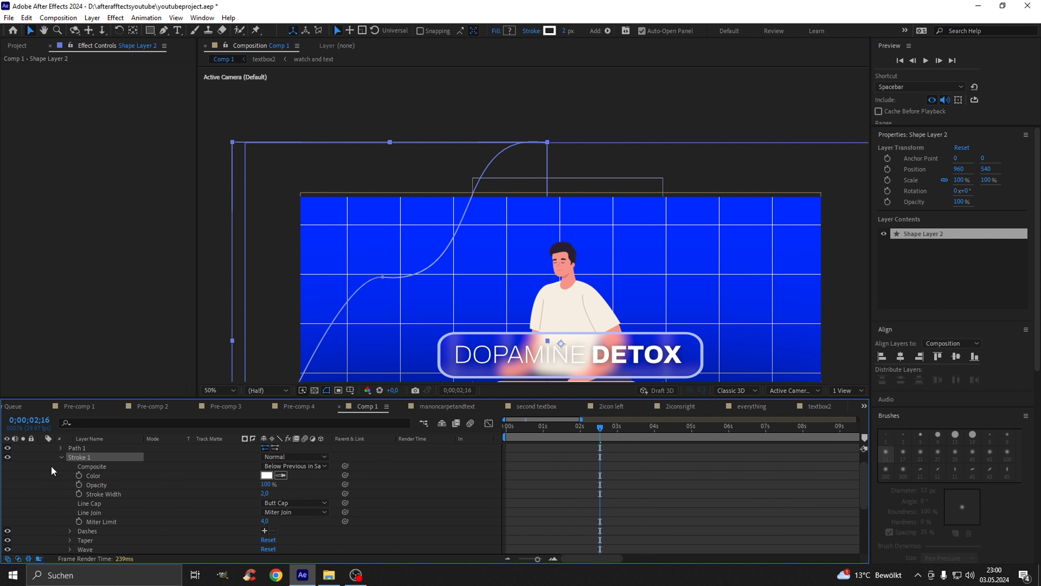
pyautogui.click(80, 494)
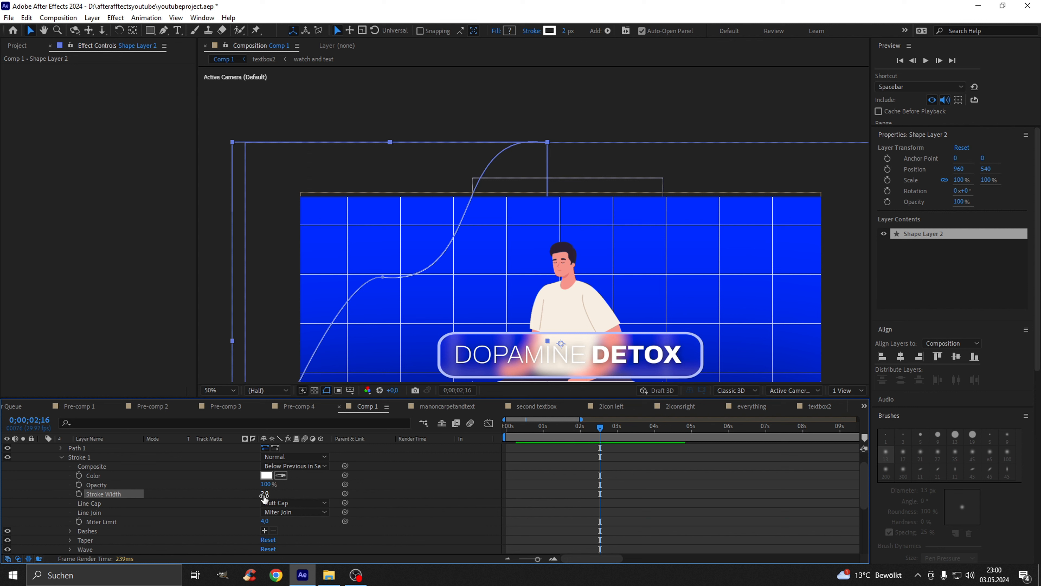
pyautogui.click(266, 494)
pyautogui.write('23')
pyautogui.press('Return')
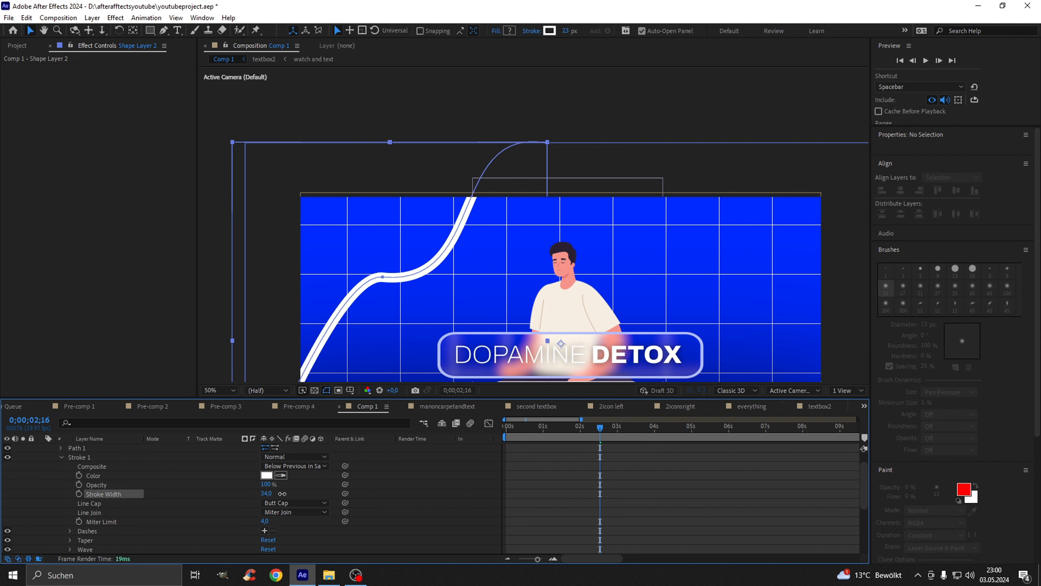
pyautogui.moveTo(277, 495); pyautogui.dragTo(277, 496)
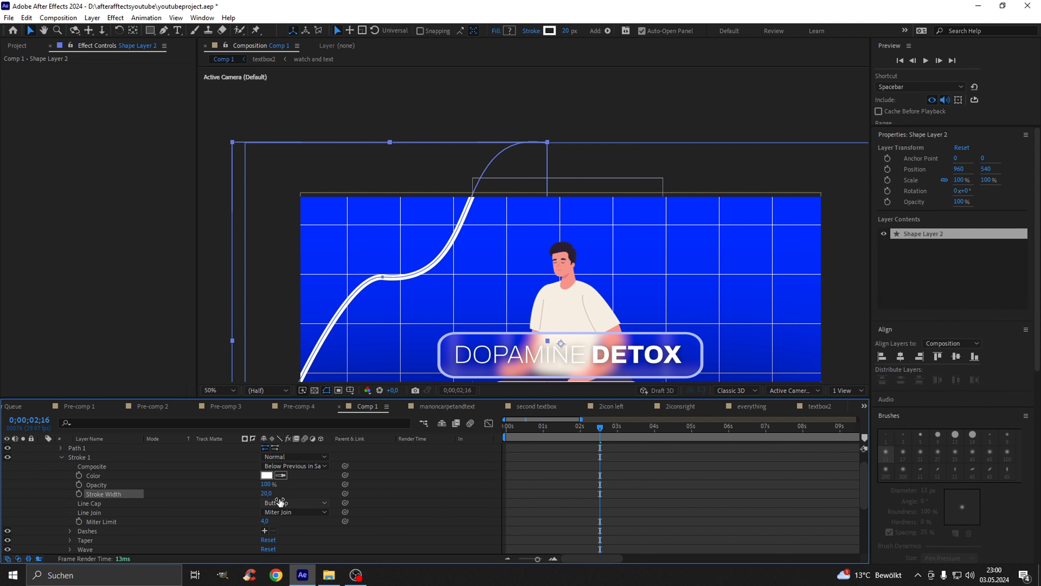
pyautogui.scroll(2, 407, 304)
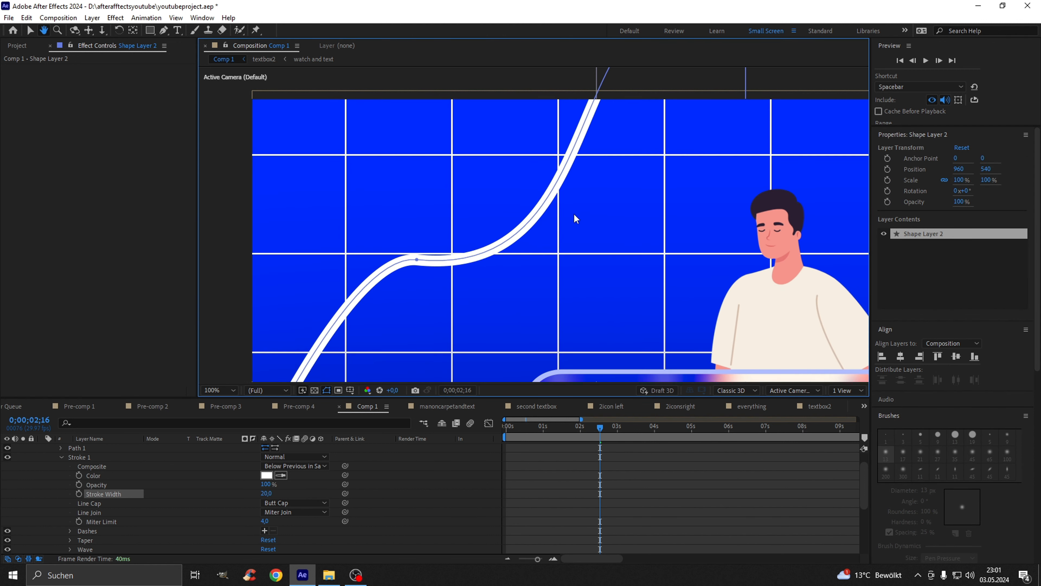
pyautogui.scroll(-2, 445, 284)
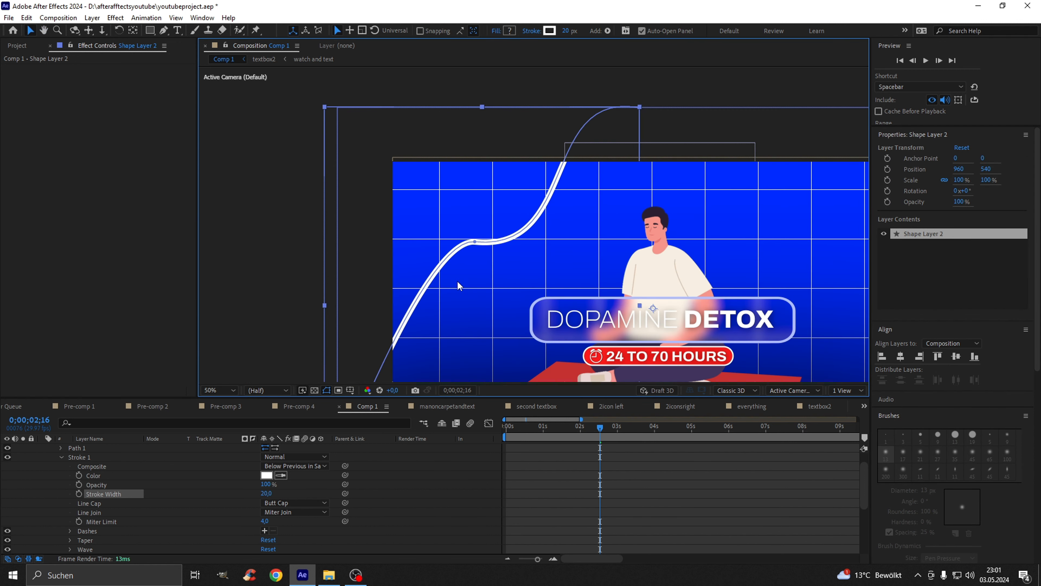
# - Add dashes to the white stroke and set the dash length to 135
pyautogui.scroll(-1, 101, 481)
pyautogui.scroll(-6, 89, 470)
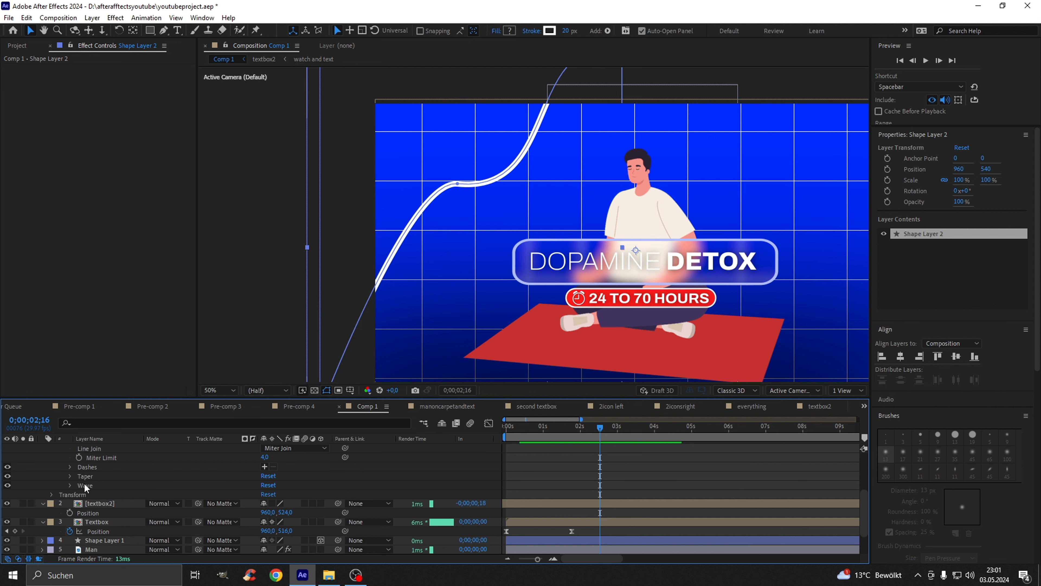
pyautogui.scroll(3, 84, 483)
pyautogui.click(88, 496)
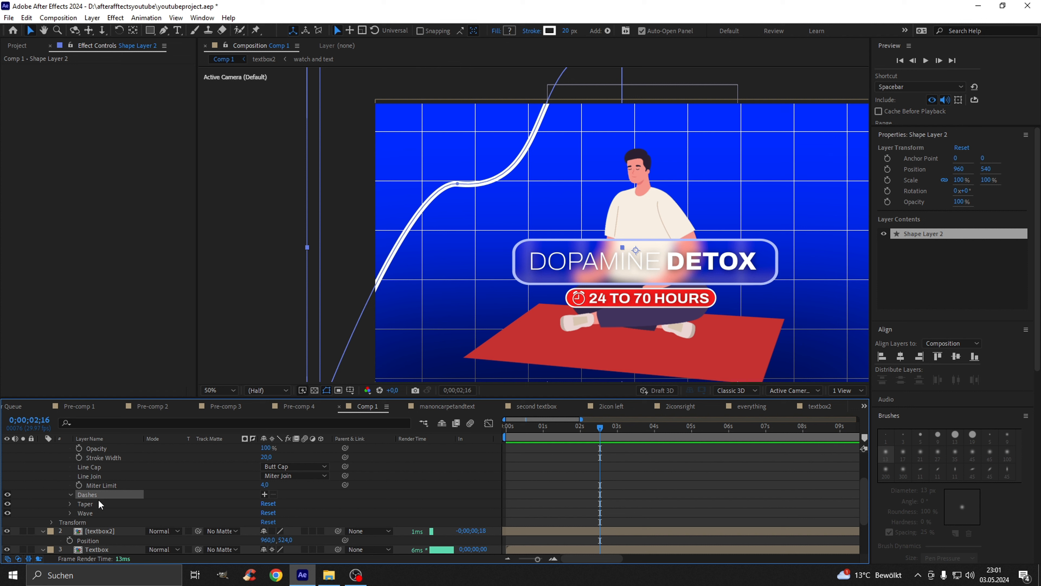
pyautogui.click(264, 495)
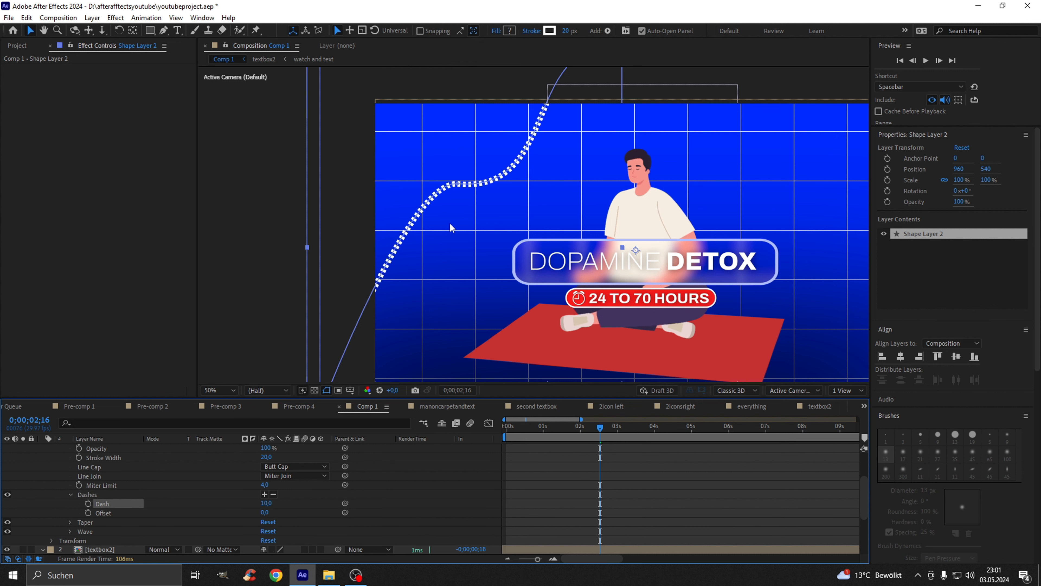
pyautogui.scroll(4, 450, 228)
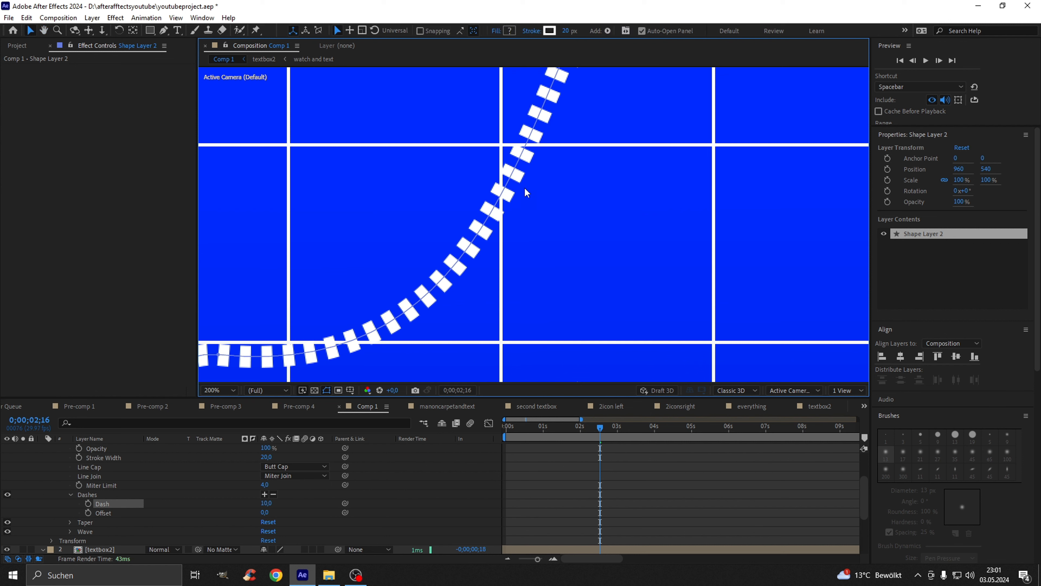
pyautogui.scroll(-2, 452, 249)
pyautogui.scroll(-2, 481, 253)
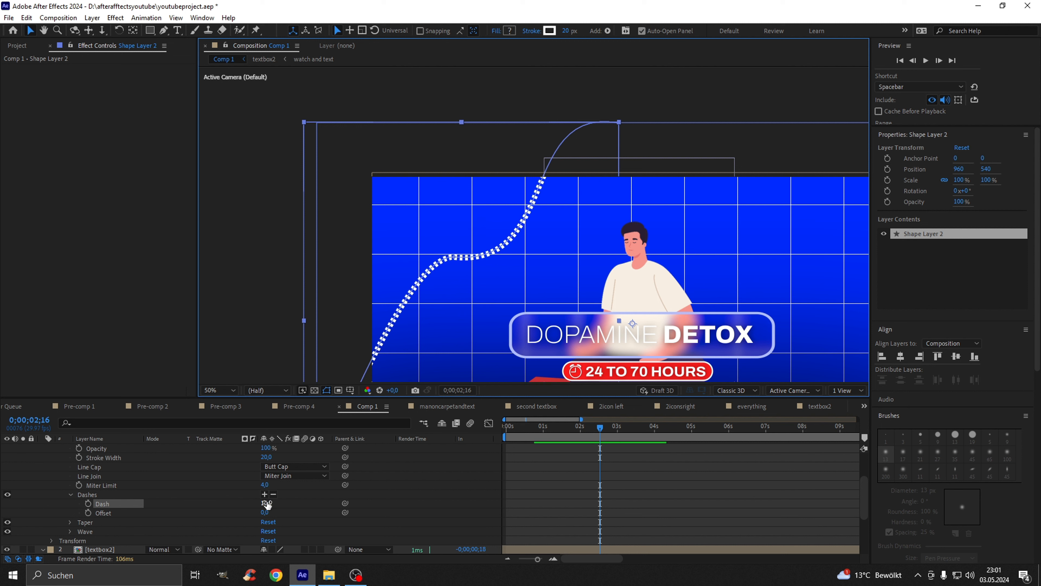
pyautogui.moveTo(277, 506)
pyautogui.mouseDown()
pyautogui.moveTo(339, 499)
pyautogui.moveTo(313, 497)
pyautogui.moveTo(327, 499)
pyautogui.mouseUp()
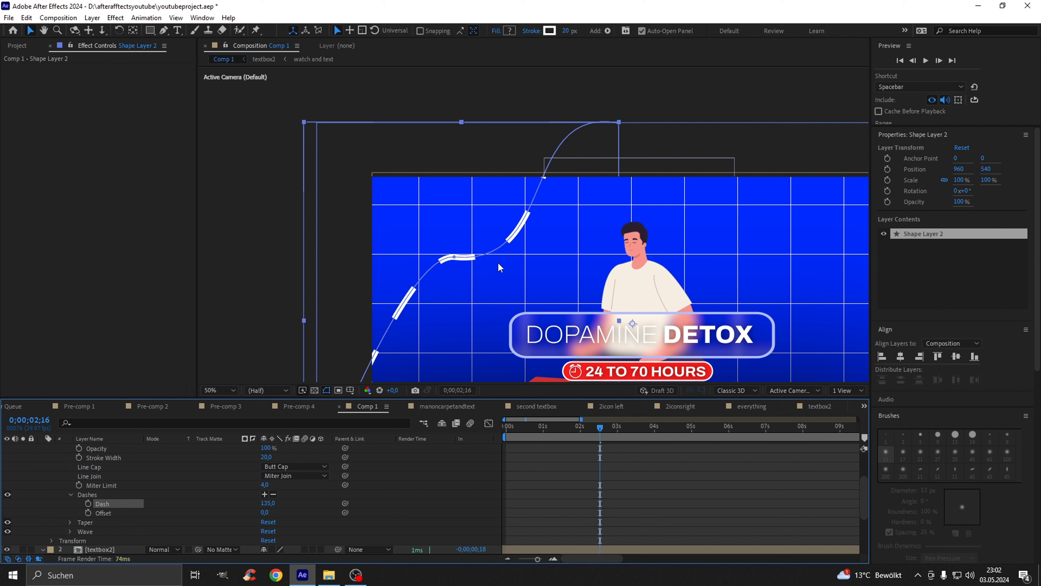
# - Set the dashed stroke's color to light blue 5A75FF, derived from the sampled blue background
pyautogui.scroll(3, 258, 484)
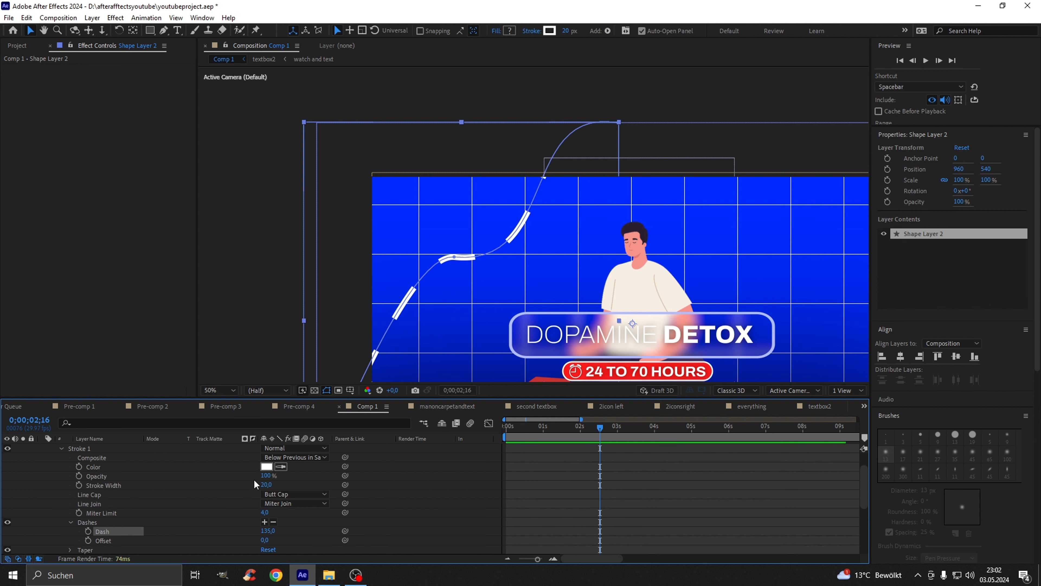
pyautogui.click(266, 467)
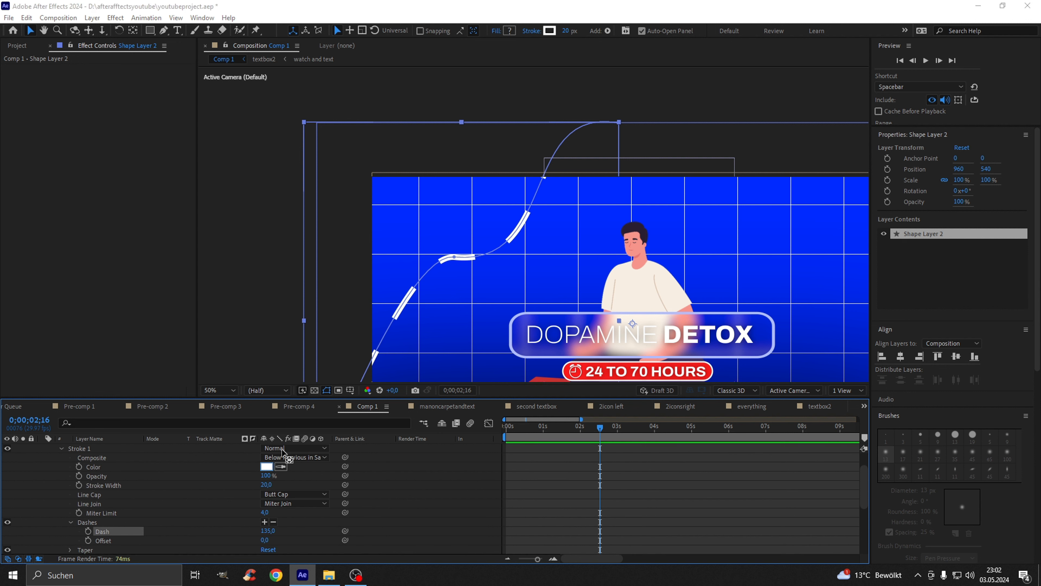
pyautogui.moveTo(810, 303); pyautogui.dragTo(810, 273)
pyautogui.click(782, 236)
pyautogui.moveTo(782, 236); pyautogui.dragTo(793, 228)
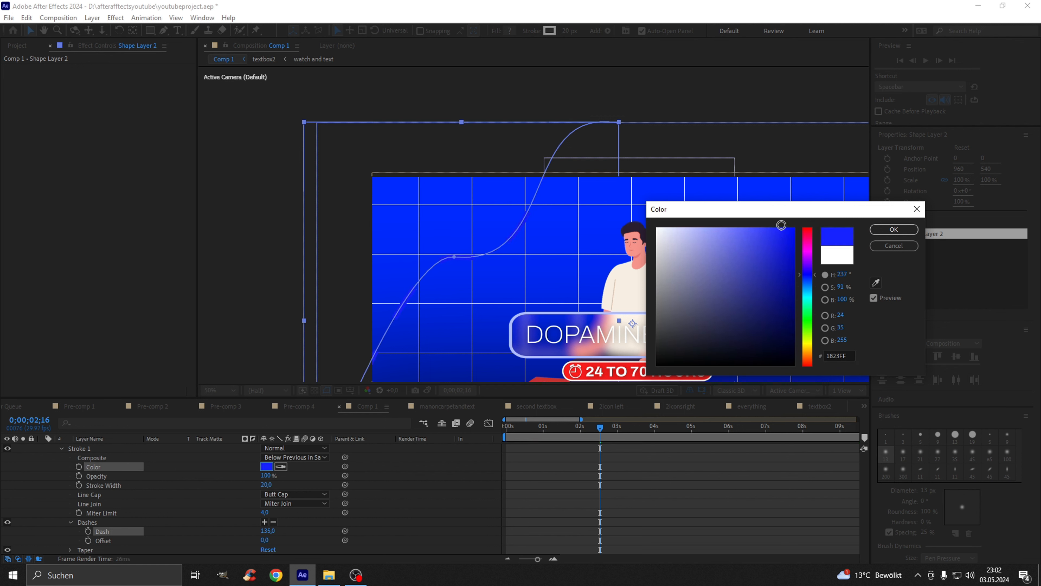
pyautogui.moveTo(810, 274); pyautogui.dragTo(810, 292)
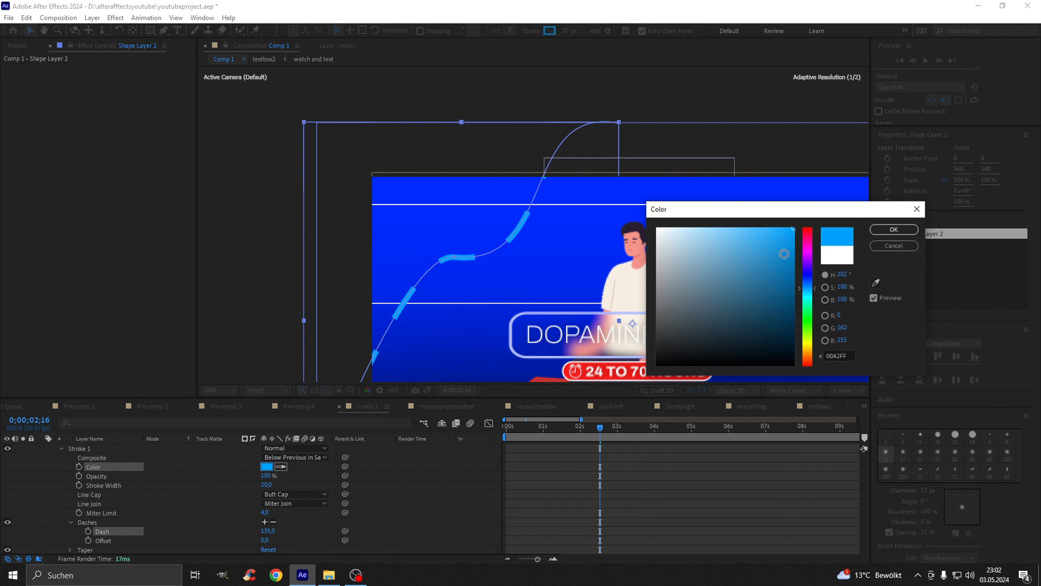
pyautogui.moveTo(787, 238); pyautogui.dragTo(786, 228)
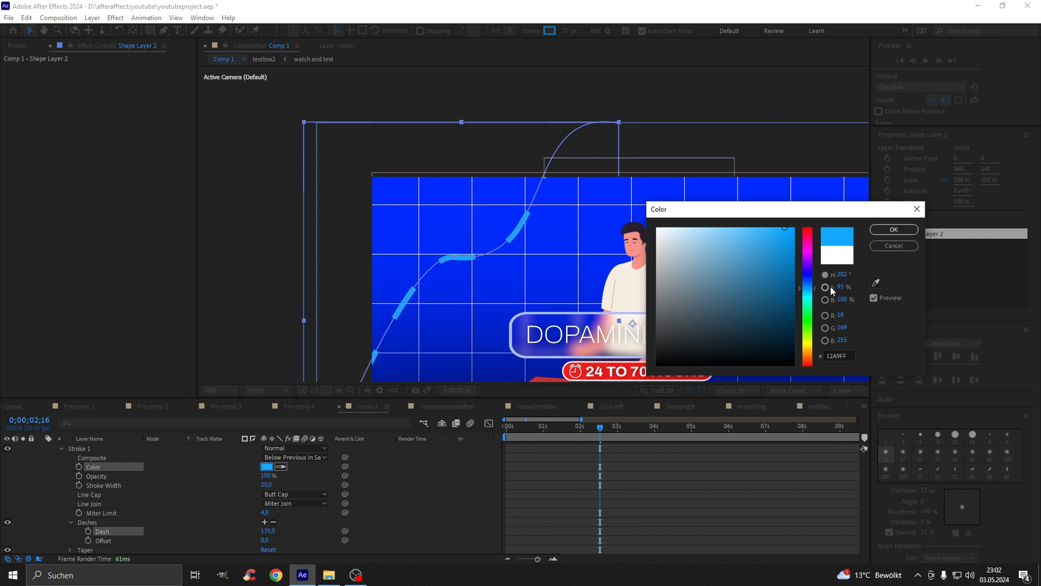
pyautogui.click(876, 283)
pyautogui.click(503, 217)
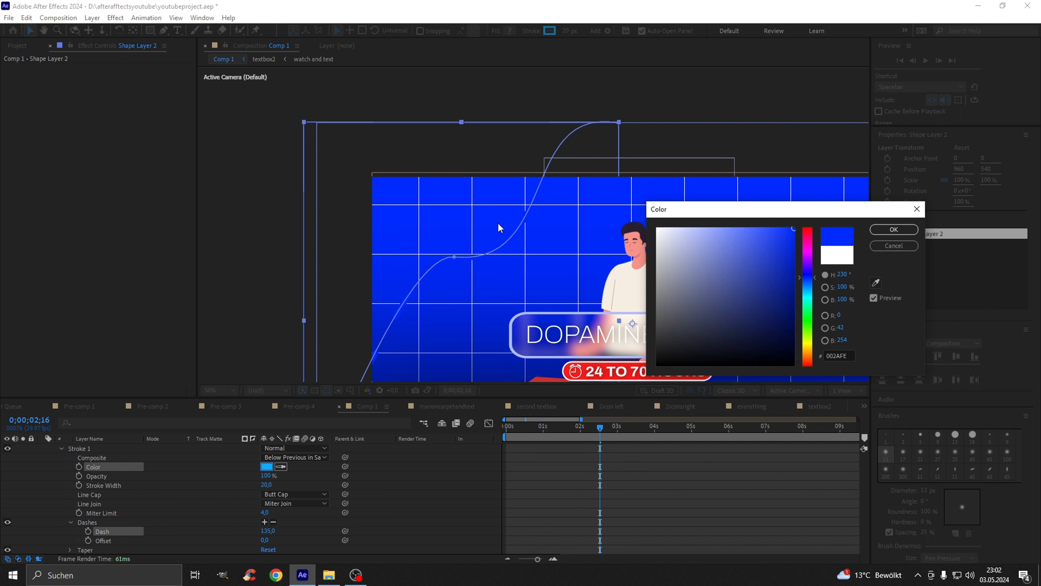
pyautogui.moveTo(794, 230); pyautogui.dragTo(746, 228)
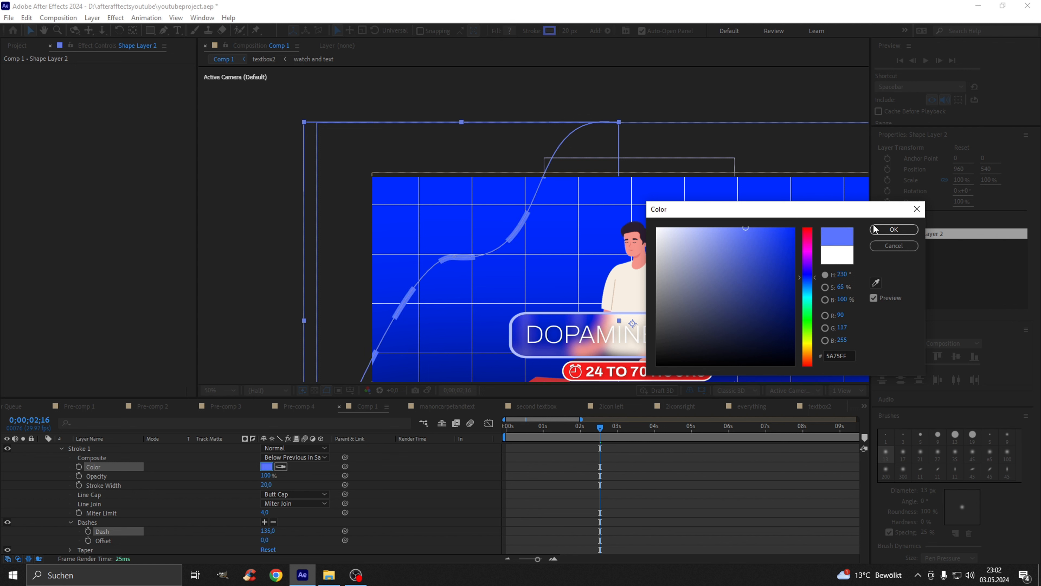
pyautogui.click(887, 230)
pyautogui.scroll(2, 521, 239)
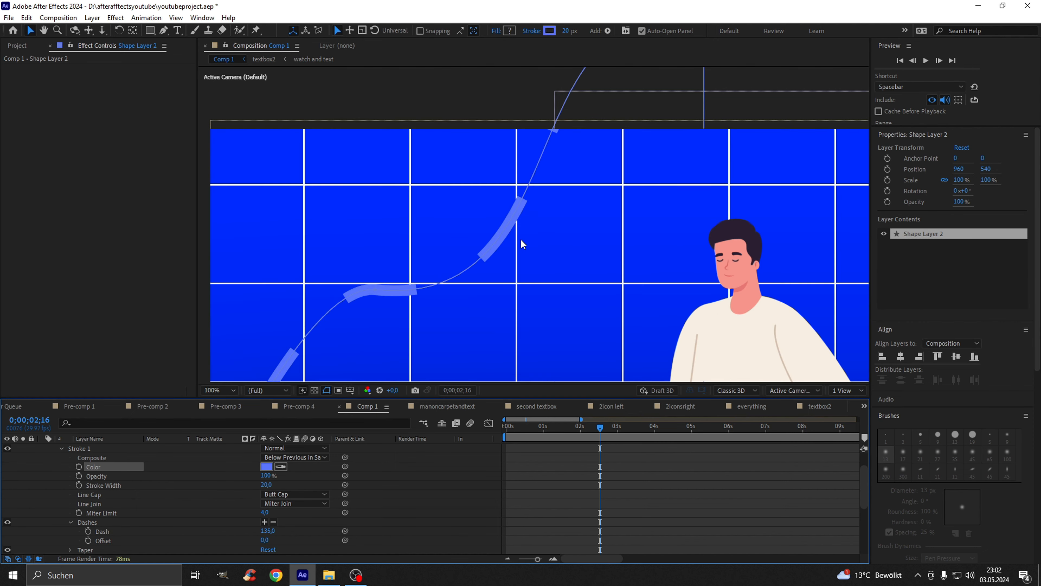
# - Add Trim Paths to the contents of Shape Layer 2 and expand its properties
pyautogui.scroll(2, 51, 457)
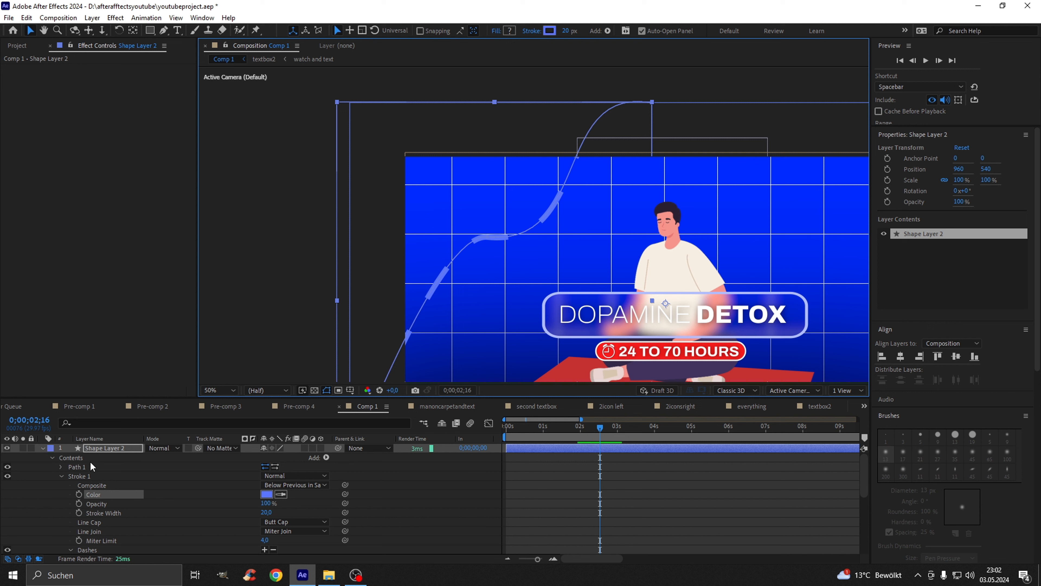
pyautogui.click(326, 458)
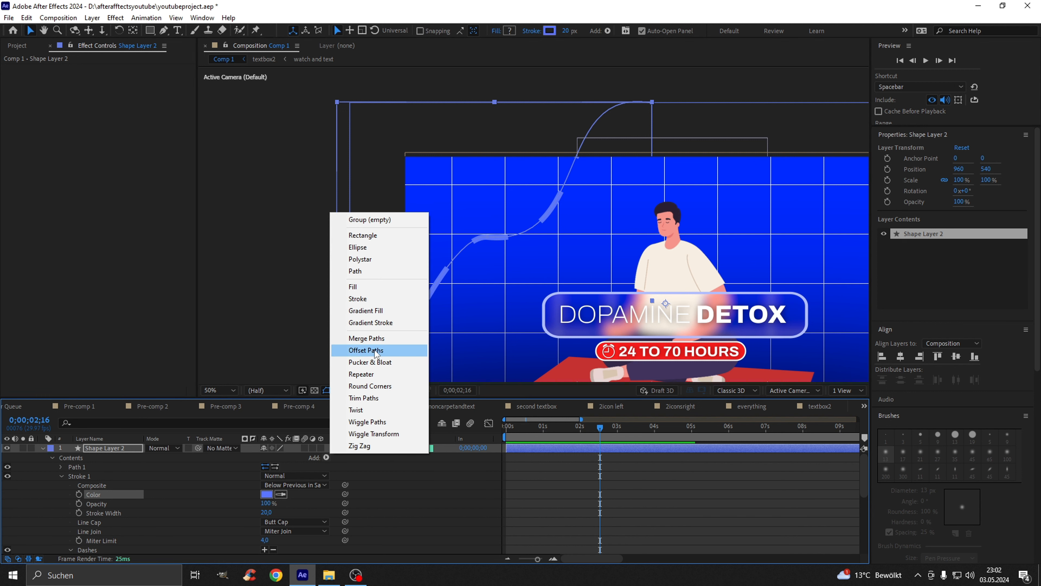
pyautogui.click(370, 398)
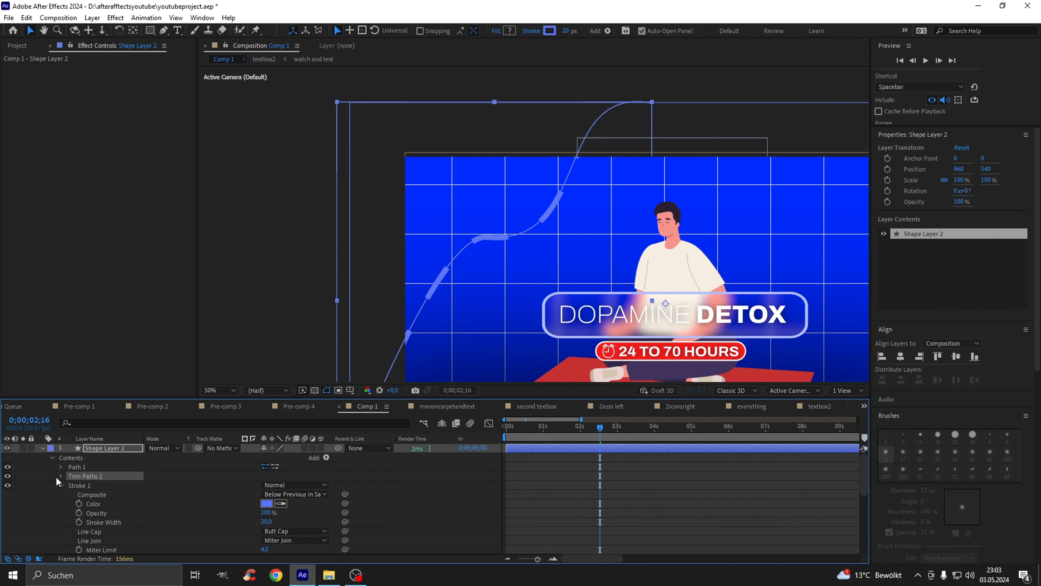
pyautogui.click(60, 476)
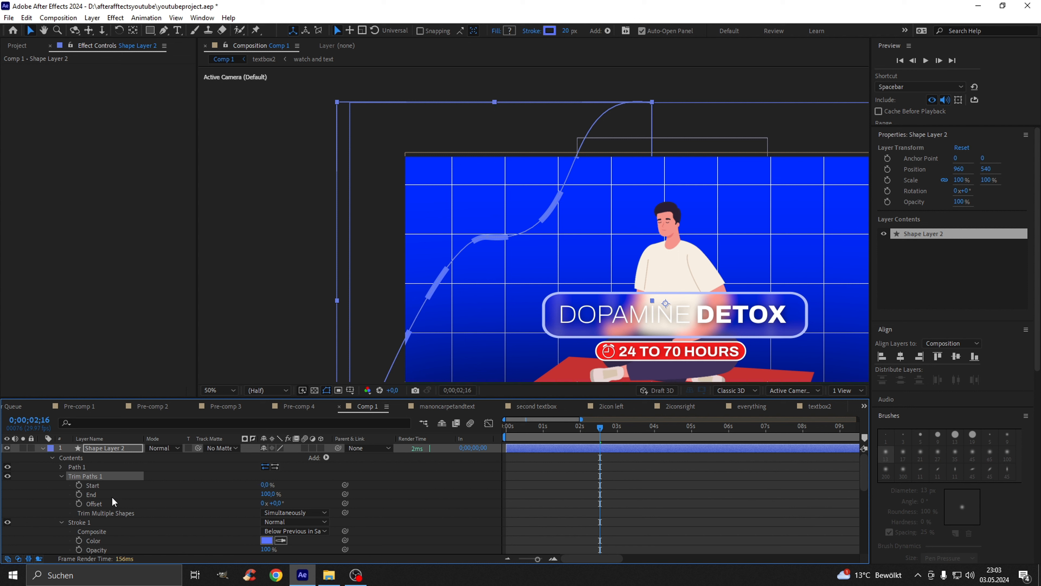
# - Keyframe the Trim Paths End value from 0% at 0;00;02;16 to 100% at 0;00;03;09
pyautogui.click(102, 494)
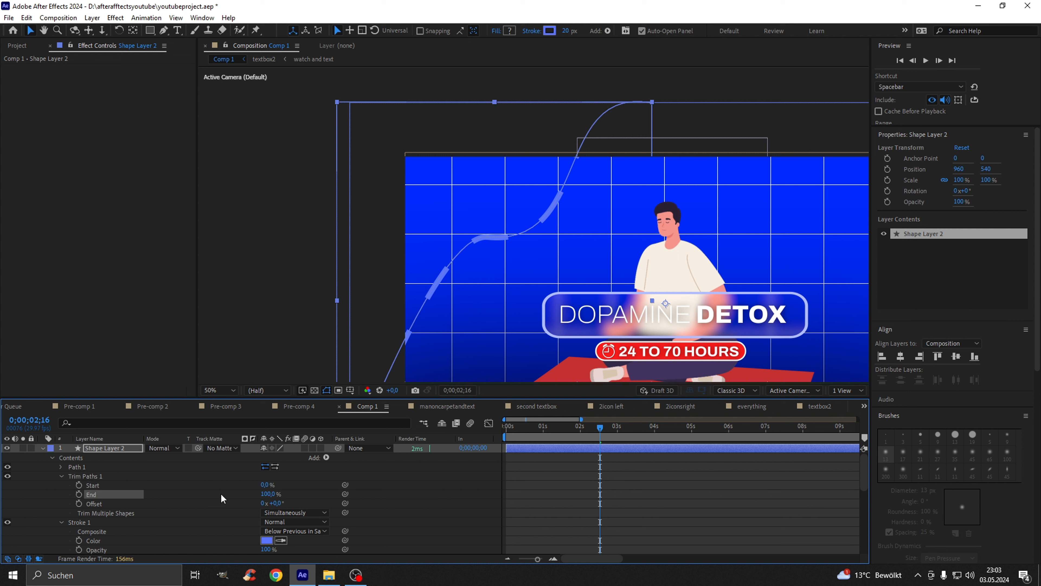
pyautogui.click(79, 495)
pyautogui.moveTo(267, 493); pyautogui.dragTo(206, 495)
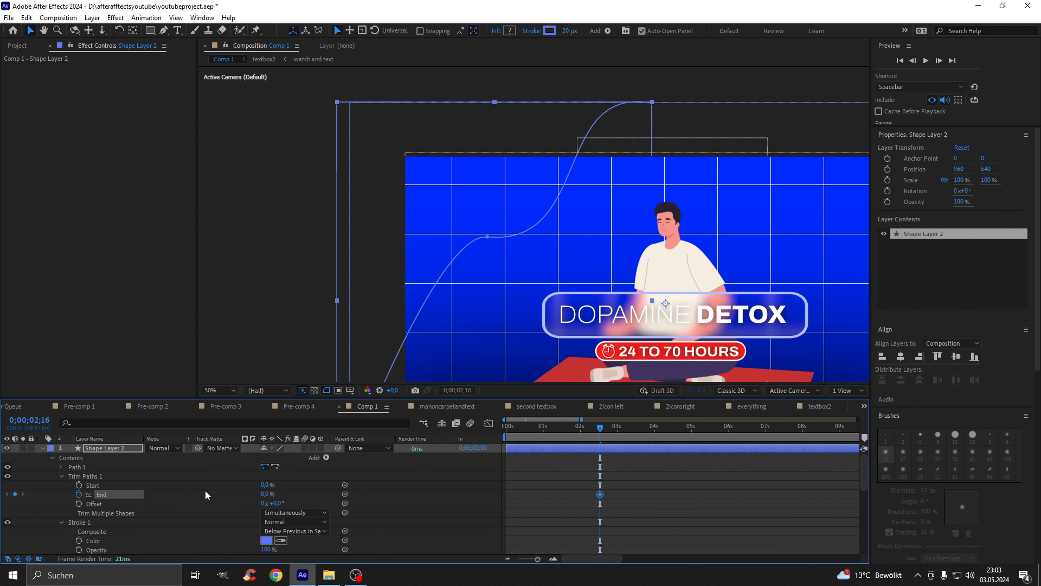
pyautogui.moveTo(600, 433); pyautogui.dragTo(630, 430)
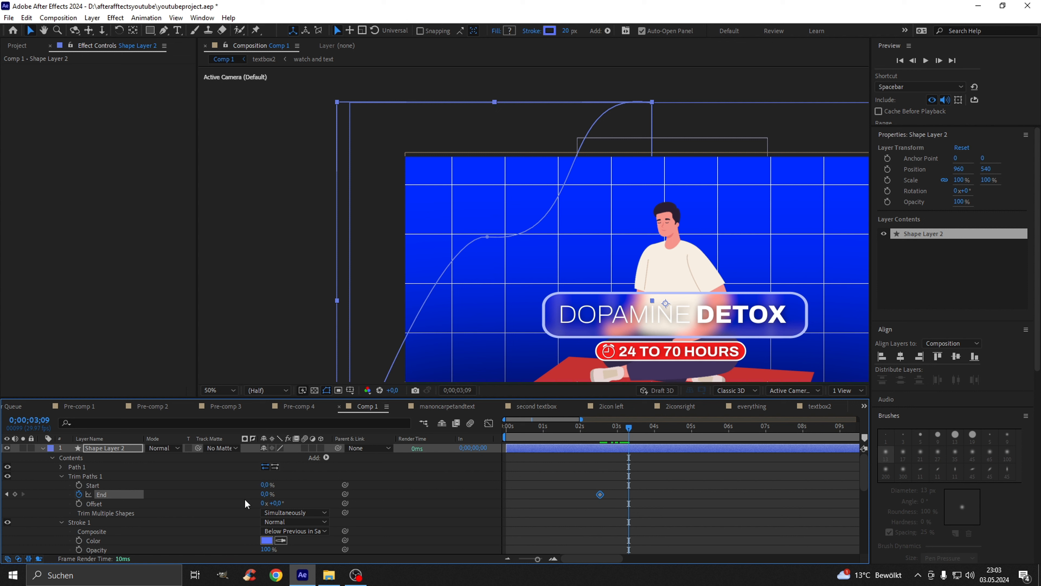
pyautogui.click(264, 494)
pyautogui.write('100')
pyautogui.press('Return')
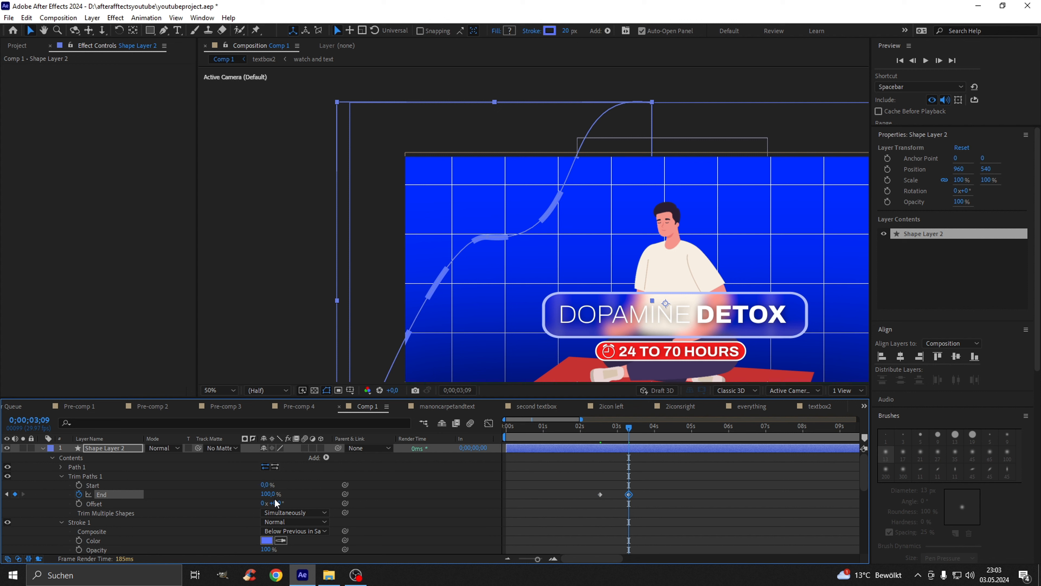
# - Move the ending Trim Paths End keyframe to about six seconds and preview the slower draw-on
pyautogui.moveTo(630, 426); pyautogui.dragTo(600, 431)
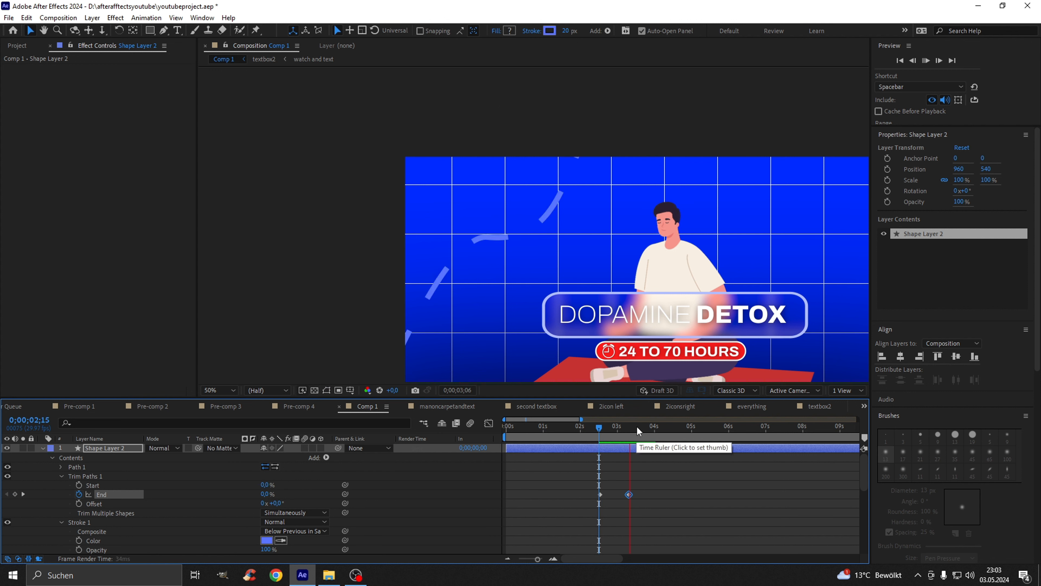
pyautogui.press('space')
pyautogui.moveTo(630, 495); pyautogui.dragTo(726, 495)
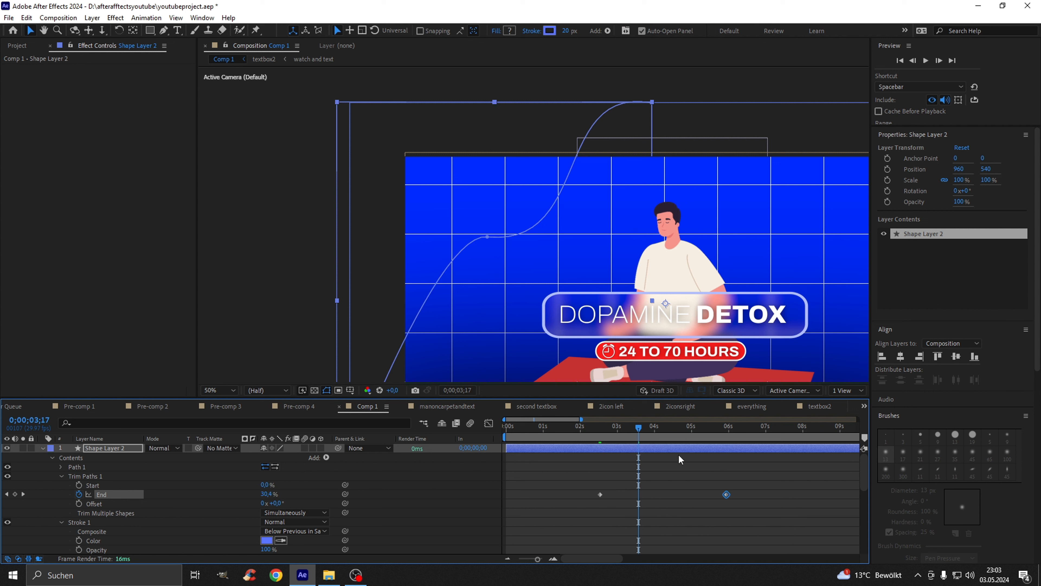
pyautogui.moveTo(639, 428); pyautogui.dragTo(602, 435)
pyautogui.press('space')
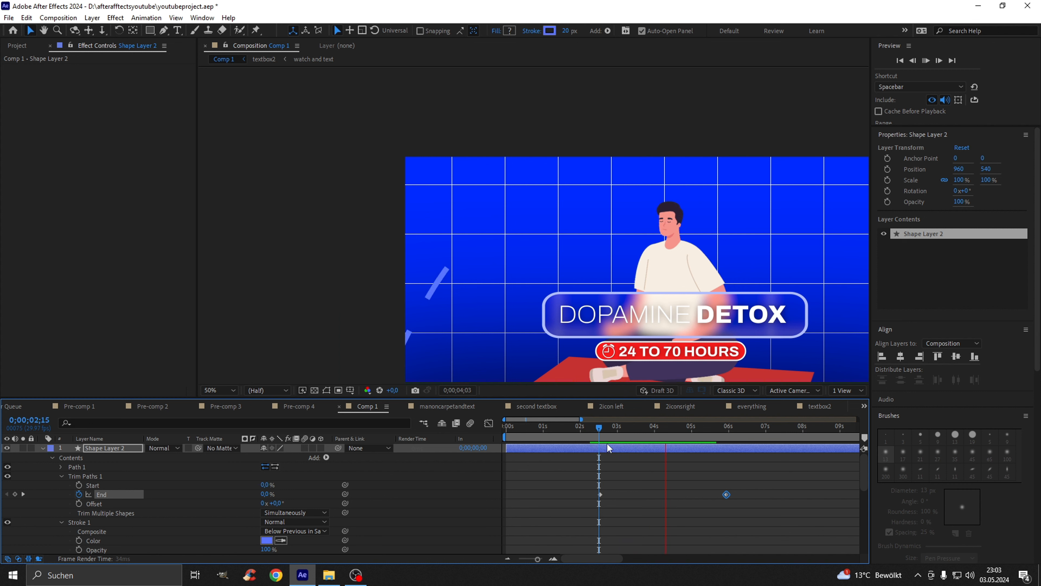
pyautogui.press('space')
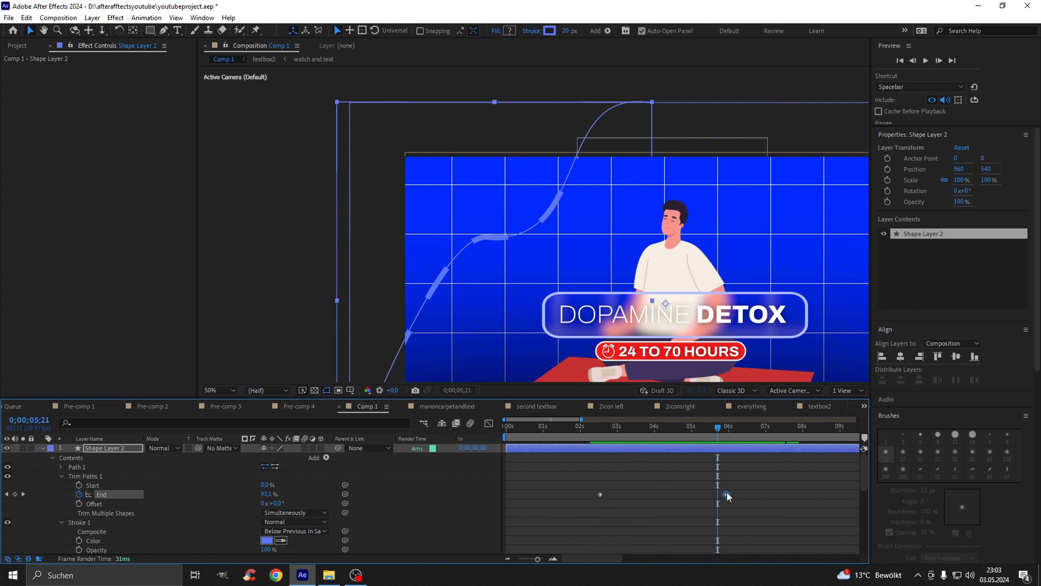
# - Move the ending Trim Paths End keyframe to 0;00;05;05 and preview the dashed line's draw-on speed
pyautogui.moveTo(727, 495); pyautogui.dragTo(688, 495)
pyautogui.moveTo(641, 427); pyautogui.dragTo(601, 434)
pyautogui.press('space')
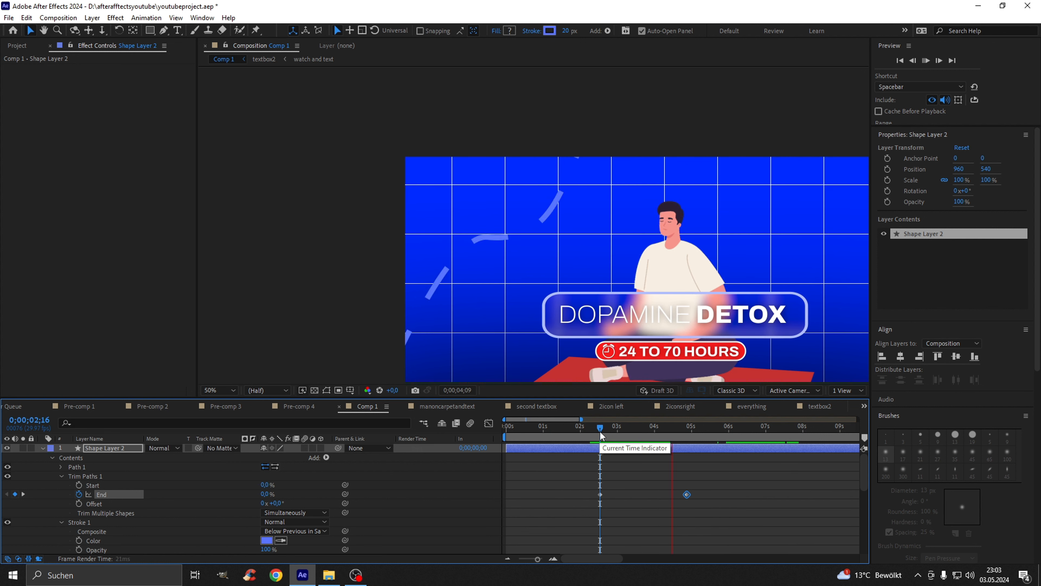
pyautogui.press('space')
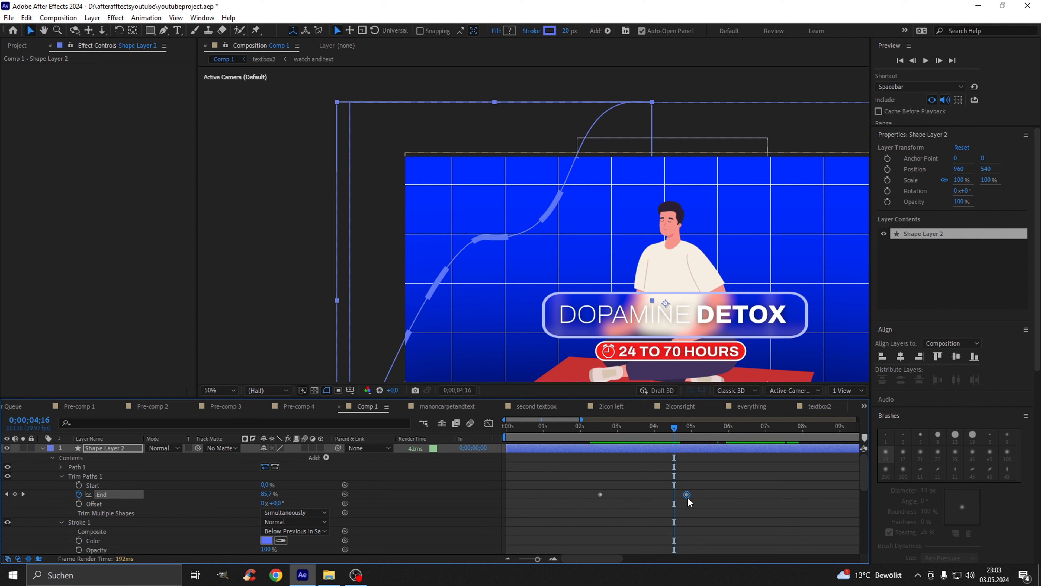
pyautogui.moveTo(687, 495); pyautogui.dragTo(698, 495)
pyautogui.click(598, 431)
pyautogui.press('space')
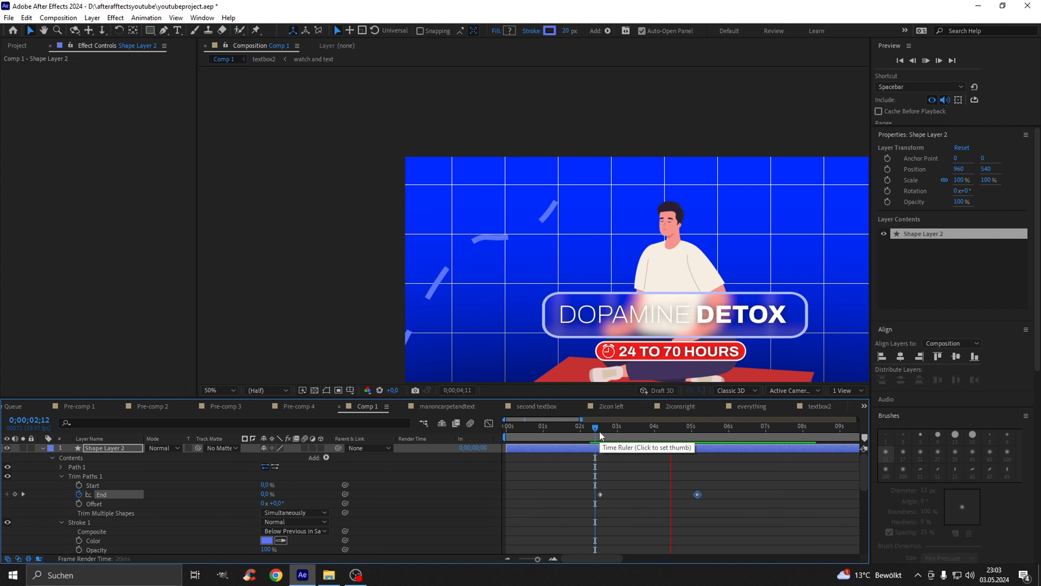
pyautogui.press('space')
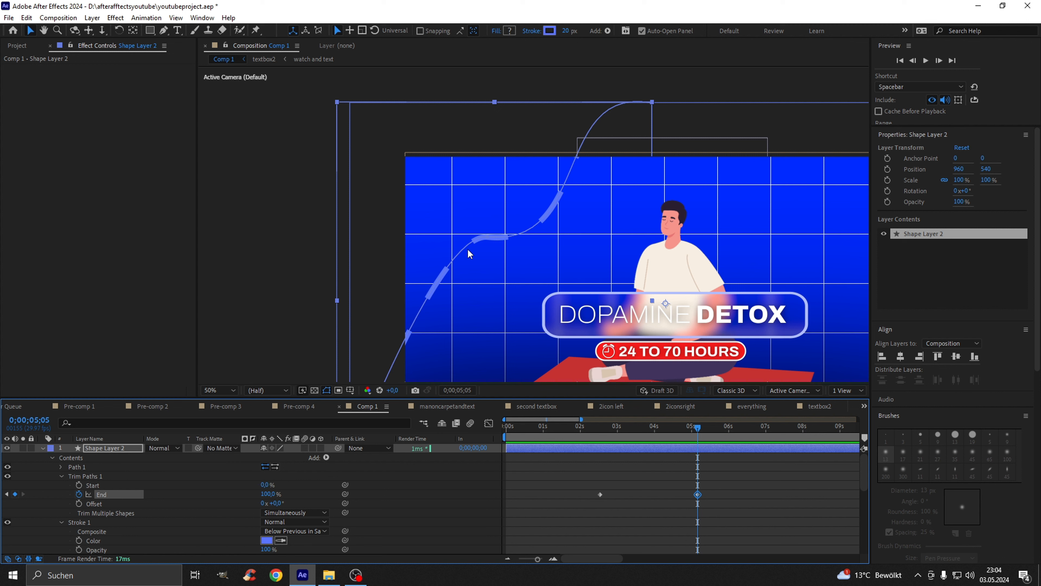
# - Try shifting the stroke's dashes along the path with a dash Offset of -71
pyautogui.scroll(-1, 113, 455)
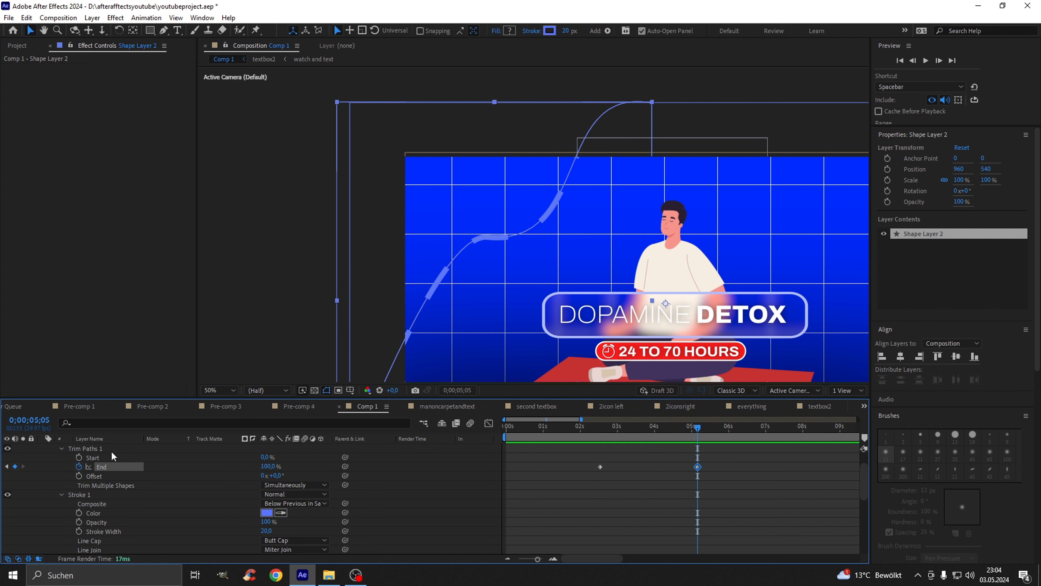
pyautogui.scroll(-1, 99, 515)
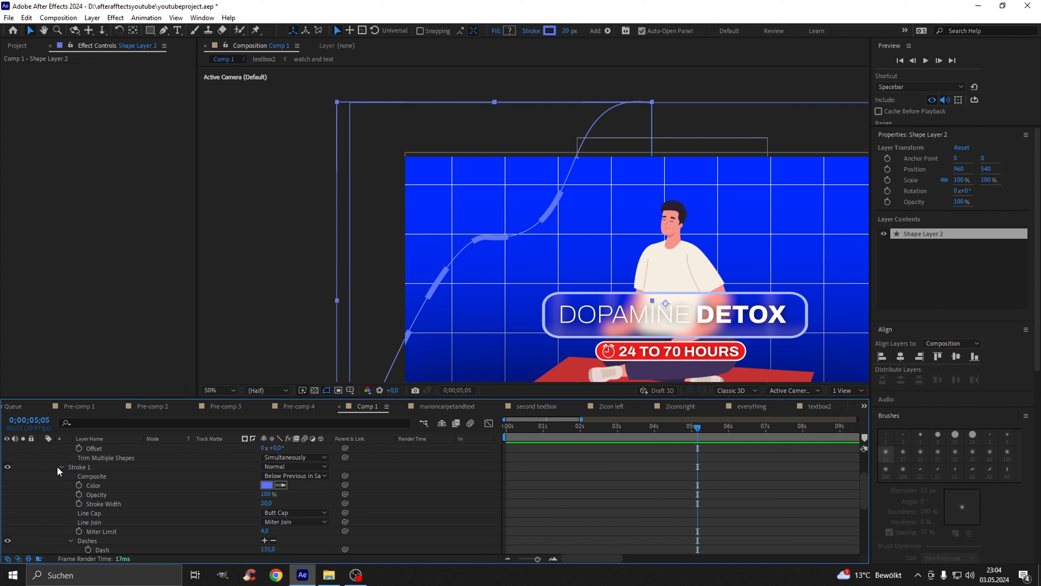
pyautogui.scroll(-1, 138, 483)
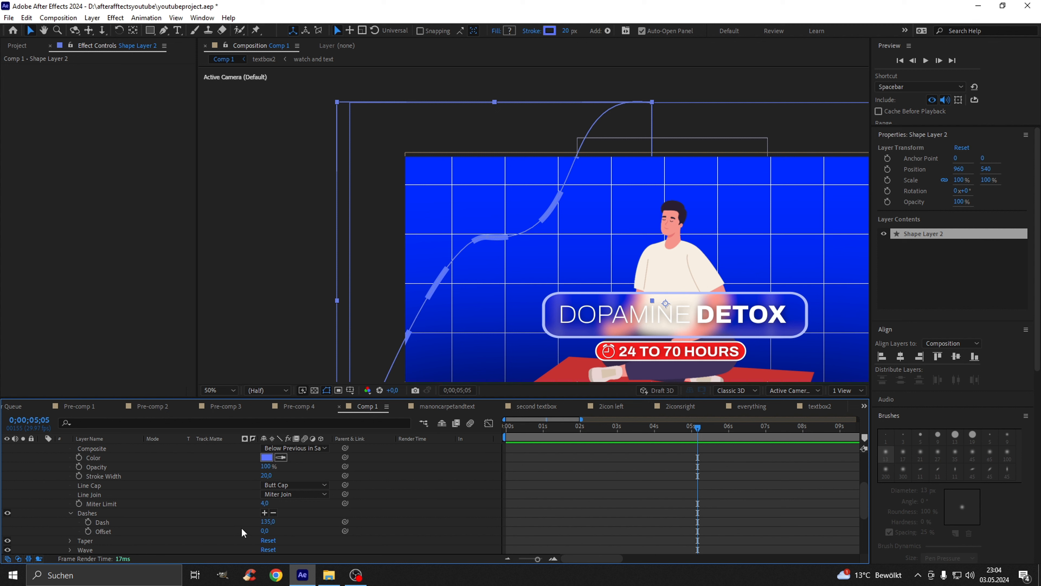
pyautogui.moveTo(262, 531); pyautogui.dragTo(226, 535)
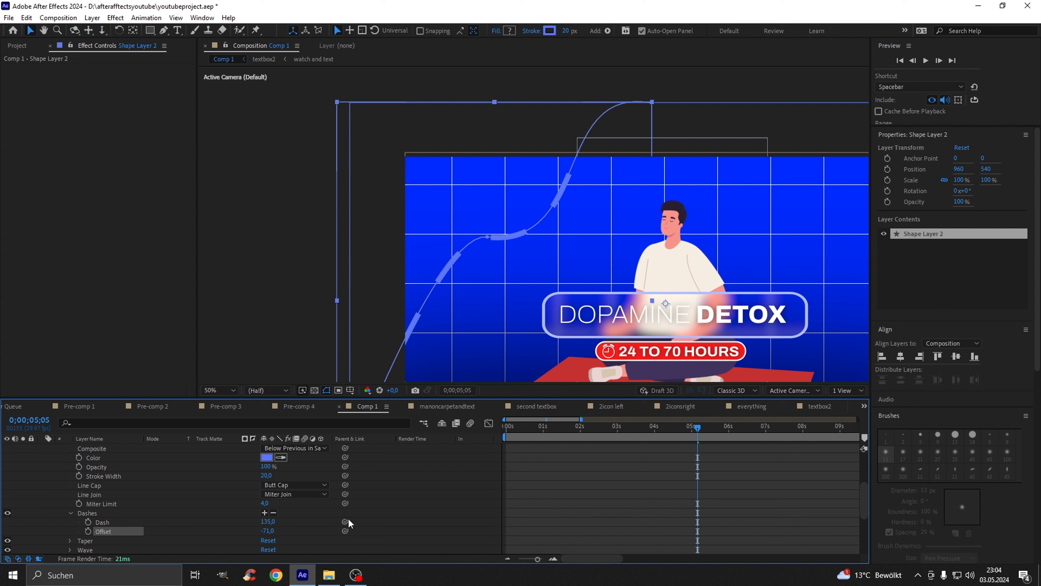
pyautogui.scroll(3, 632, 488)
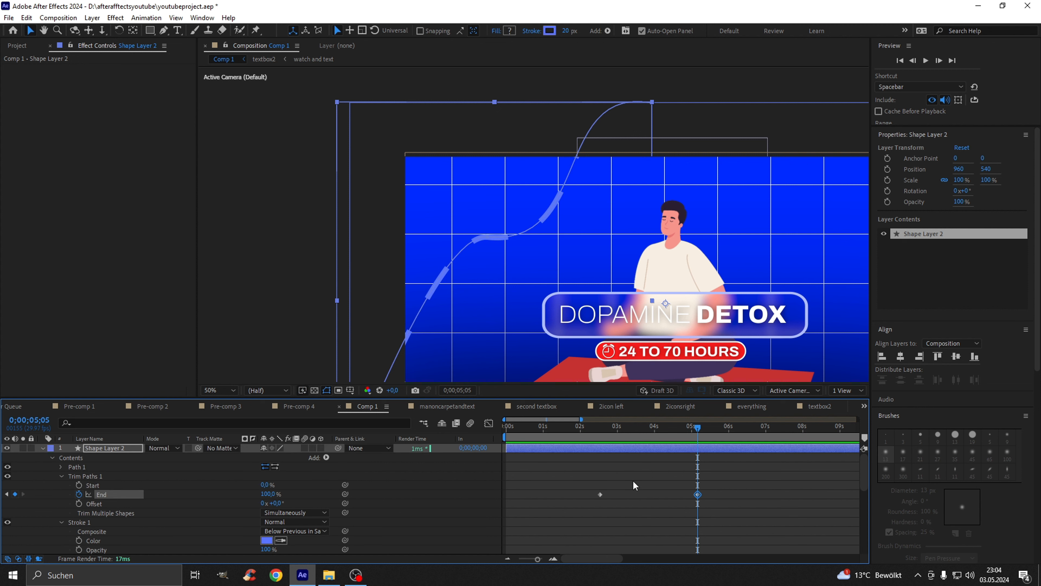
# - Keyframe the stroke's dash Offset from 0 at 0;00;02;16 to -368 at 0;00;05;06 and preview the moving dashes
pyautogui.click(609, 430)
pyautogui.moveTo(607, 432); pyautogui.dragTo(601, 430)
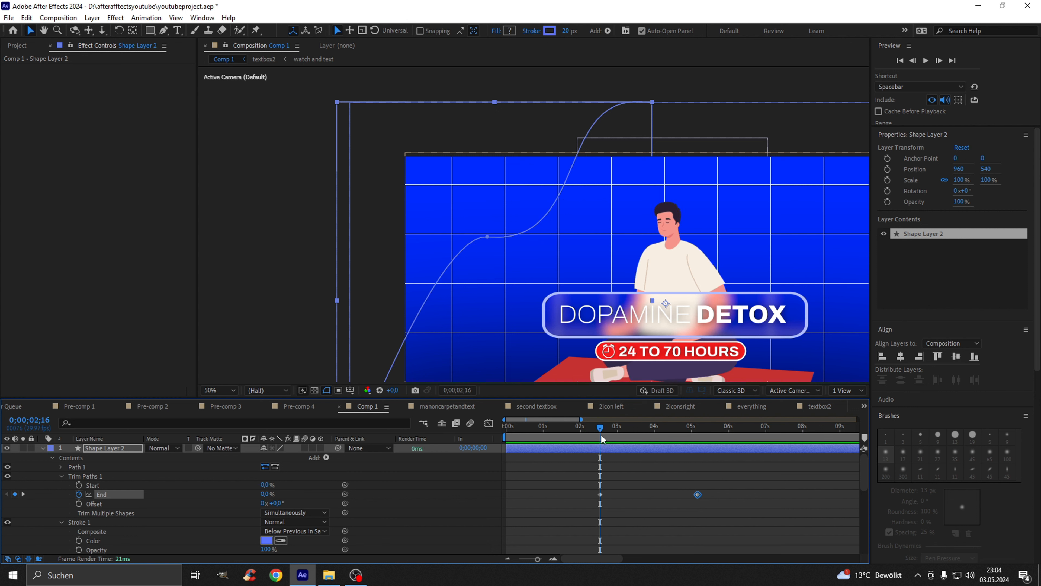
pyautogui.scroll(-5, 613, 502)
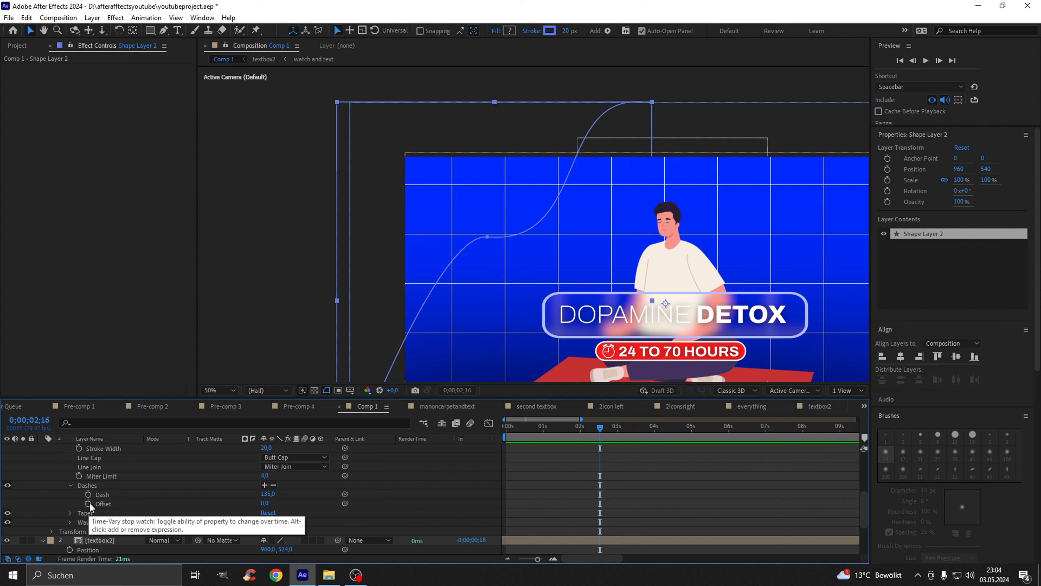
pyautogui.click(88, 503)
pyautogui.moveTo(601, 429); pyautogui.dragTo(700, 435)
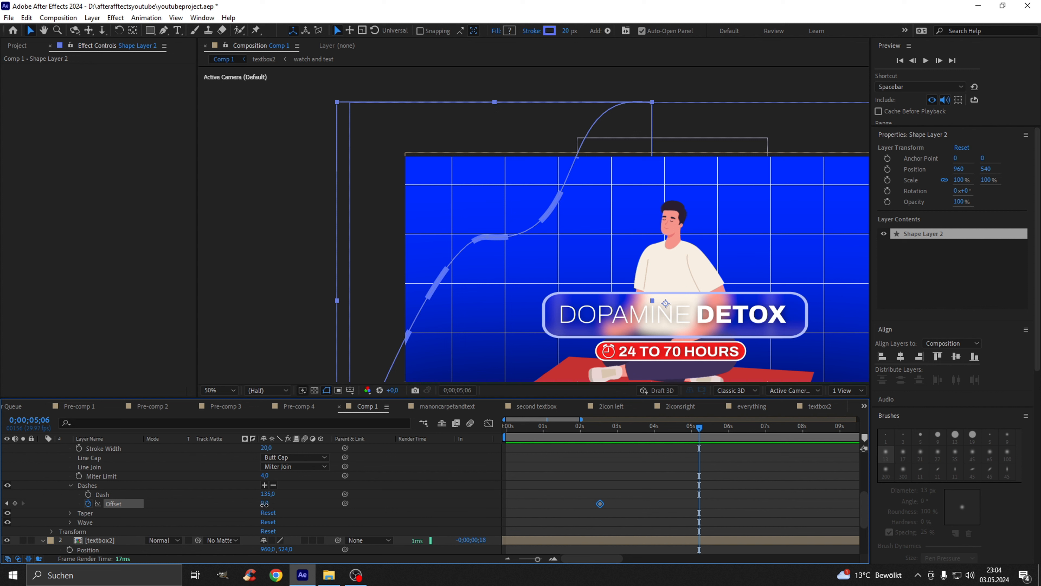
pyautogui.moveTo(264, 503); pyautogui.dragTo(66, 508)
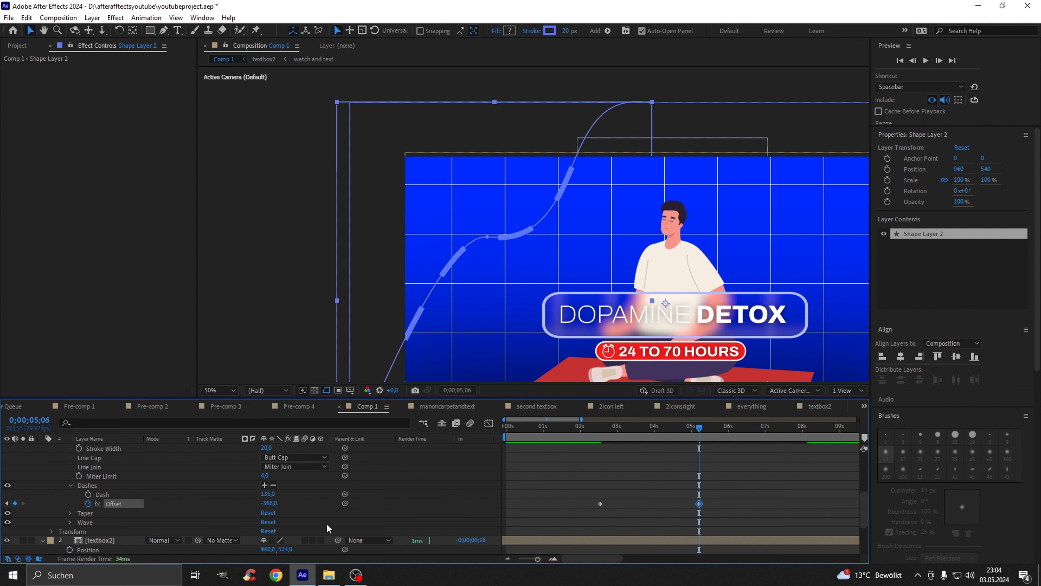
pyautogui.moveTo(609, 429); pyautogui.dragTo(600, 430)
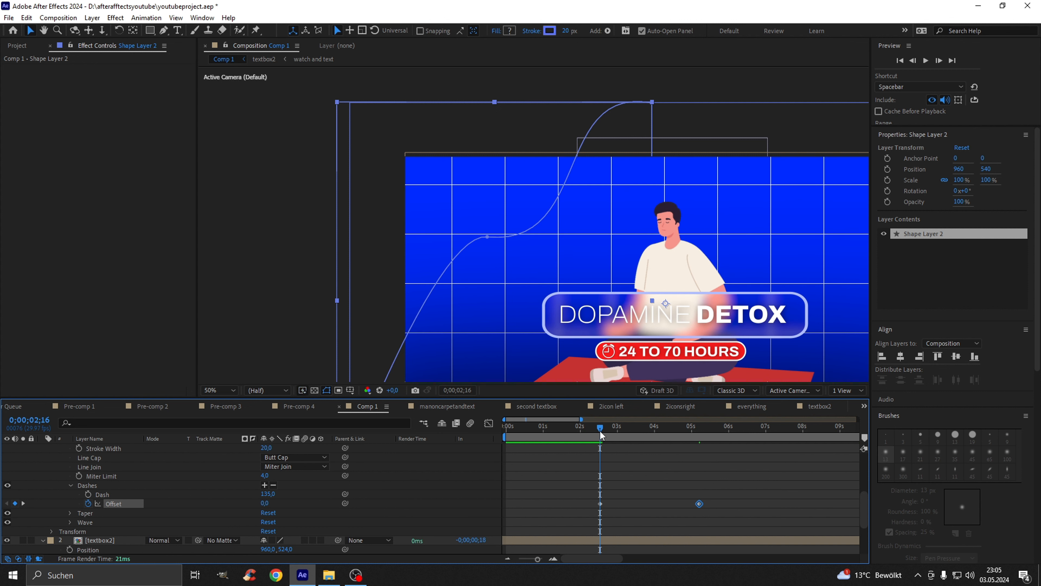
pyautogui.press('space')
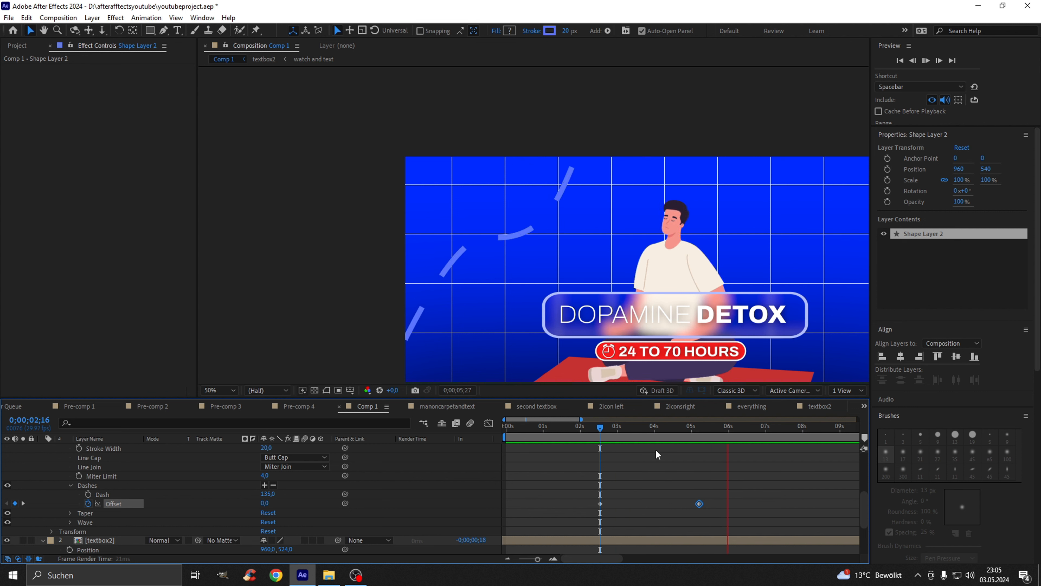
pyautogui.press('space')
# - Move the ending dash Offset keyframe to about 0;00;17;00 to slow the dash movement
pyautogui.scroll(-2, 700, 504)
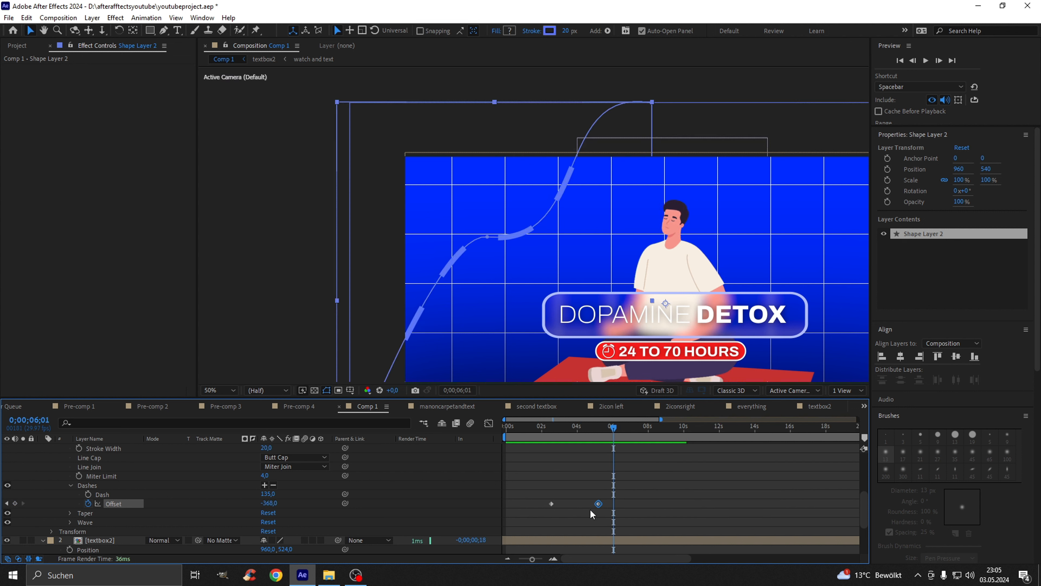
pyautogui.moveTo(598, 504); pyautogui.dragTo(725, 503)
pyautogui.scroll(-2, 620, 505)
pyautogui.moveTo(601, 506); pyautogui.dragTo(639, 504)
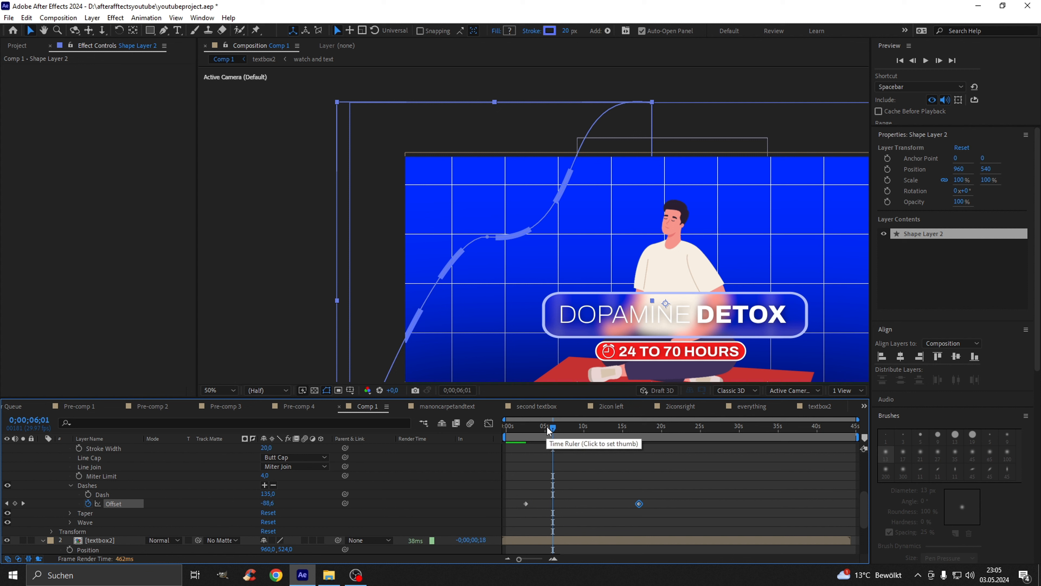
pyautogui.press('space')
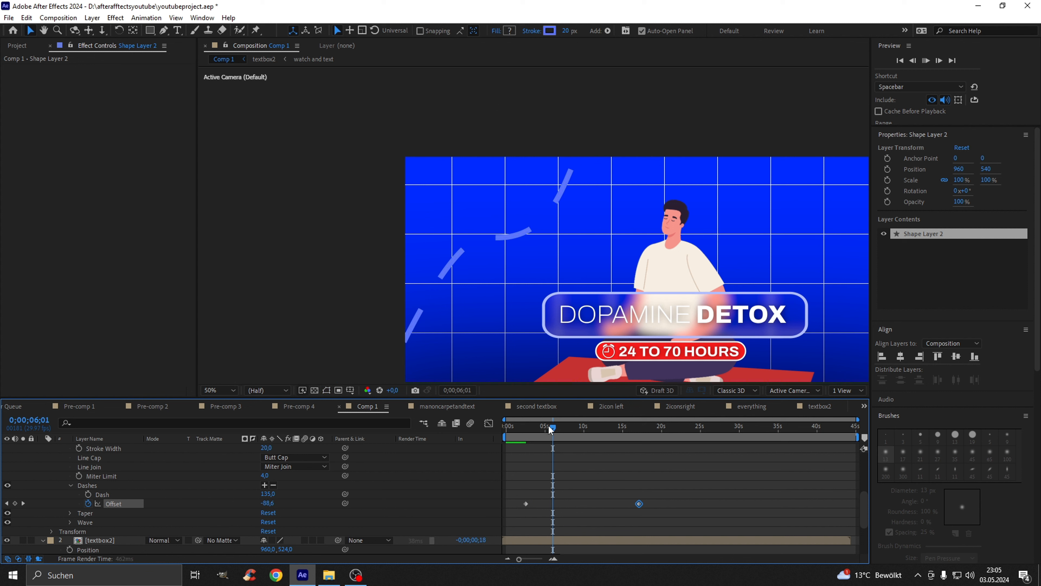
pyautogui.press('space')
pyautogui.moveTo(557, 427); pyautogui.dragTo(638, 434)
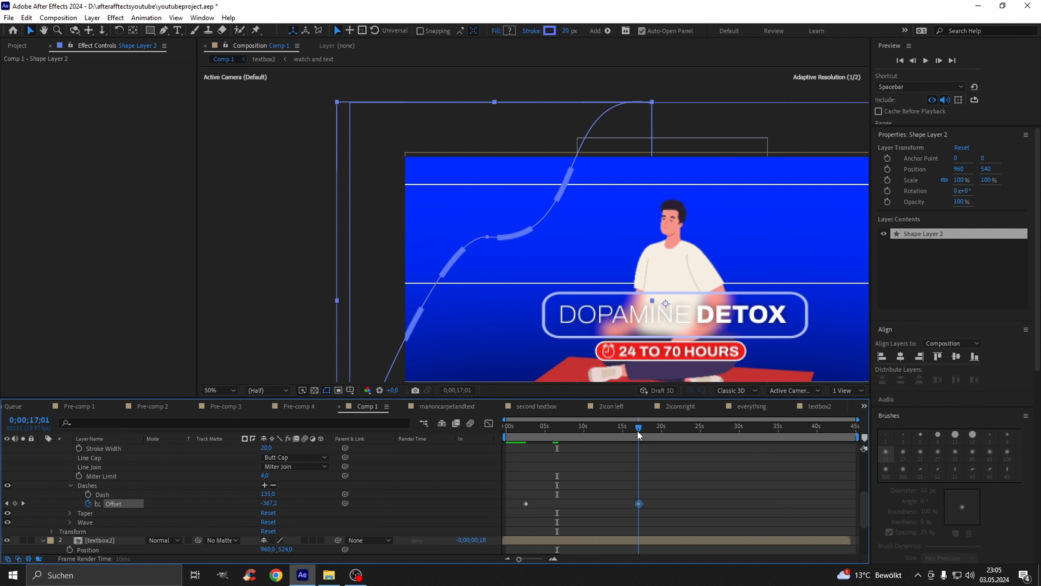
# - Set the ending dash Offset keyframe to -700 and preview the dash movement from about three seconds
pyautogui.doubleClick(638, 503)
pyautogui.click(532, 277)
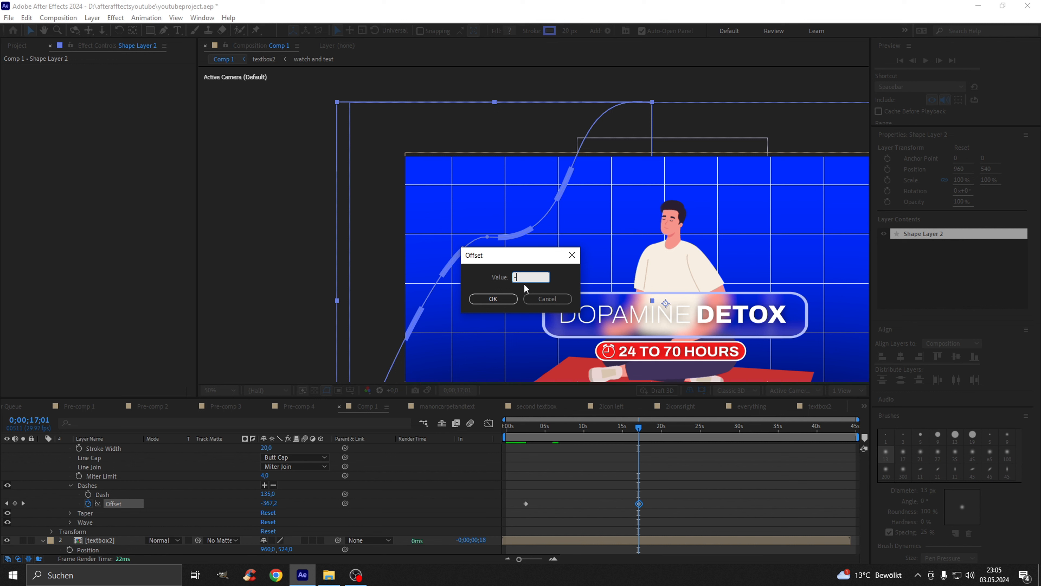
pyautogui.write('-28,9')
pyautogui.press('Return')
pyautogui.click(531, 427)
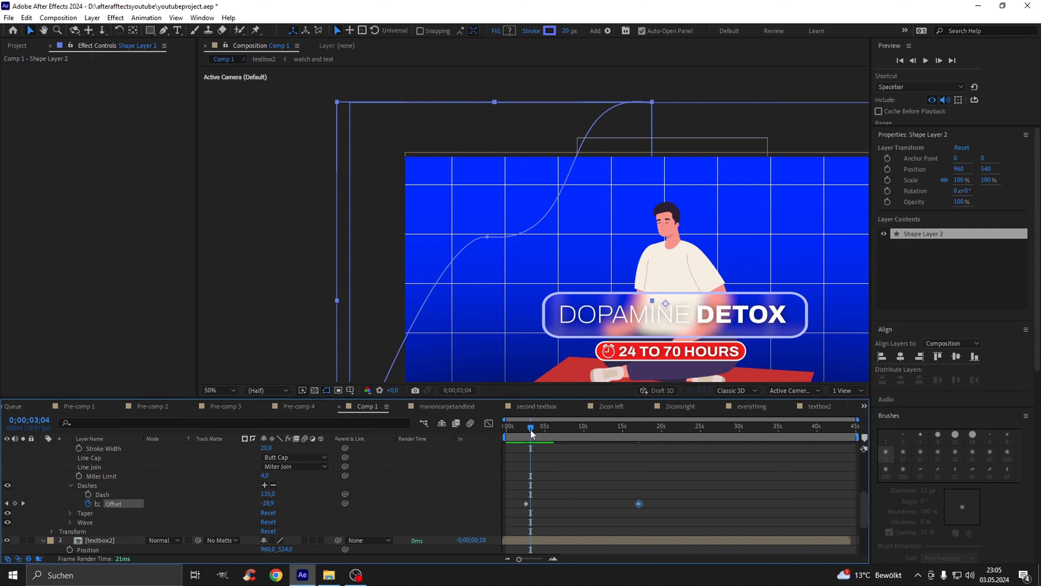
pyautogui.press('space')
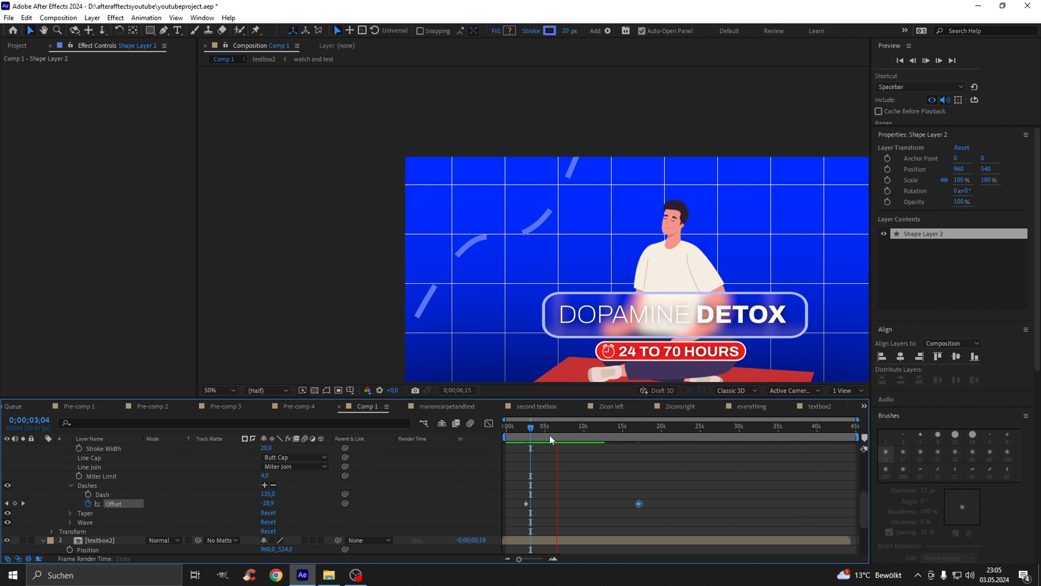
pyautogui.press('space')
# - Set the ending dash Offset keyframe to -750 and preview the result
pyautogui.doubleClick(639, 503)
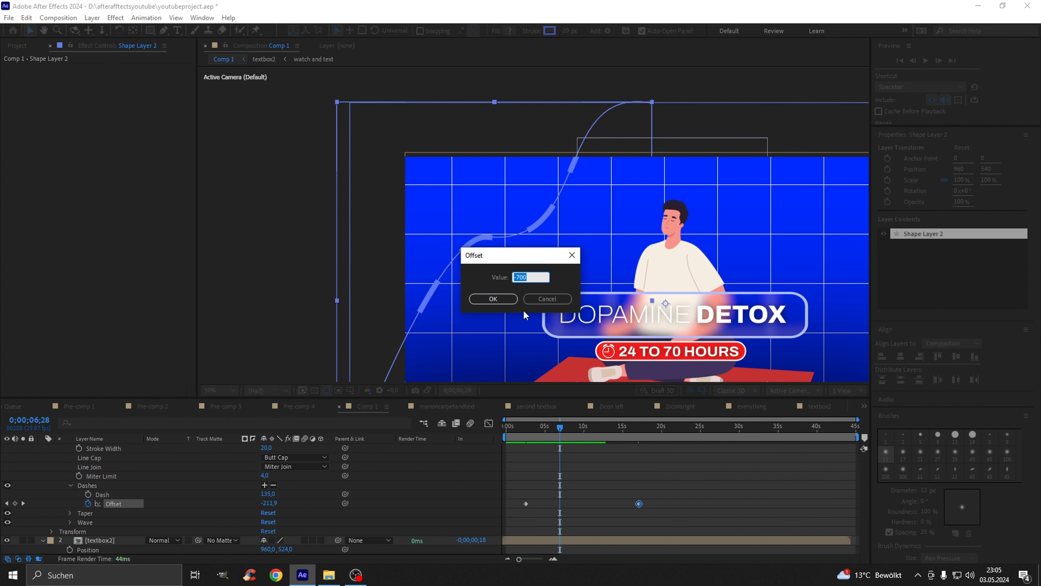
pyautogui.press('End')
pyautogui.write('50')
pyautogui.press('Return')
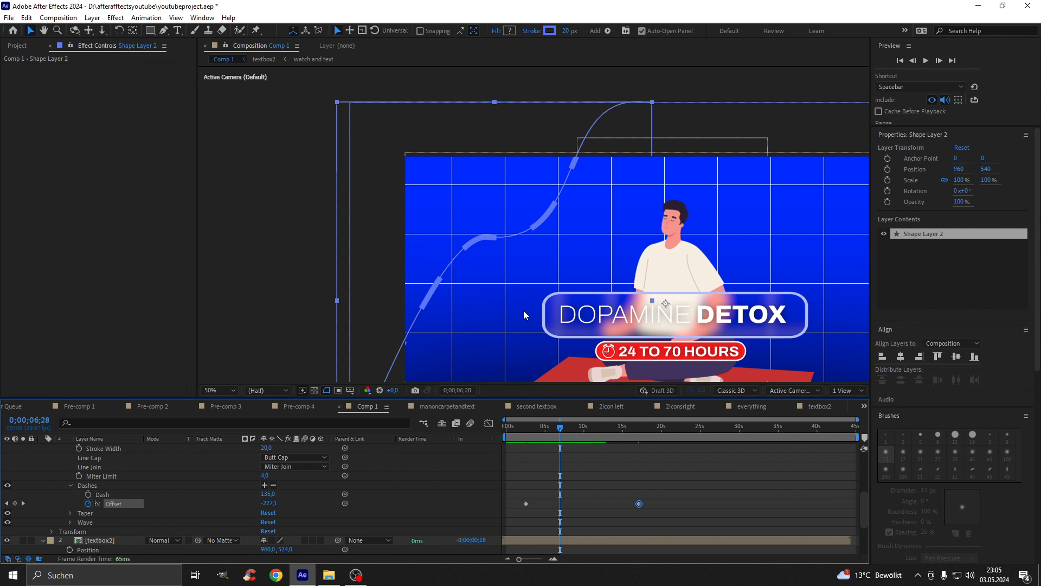
pyautogui.press('space')
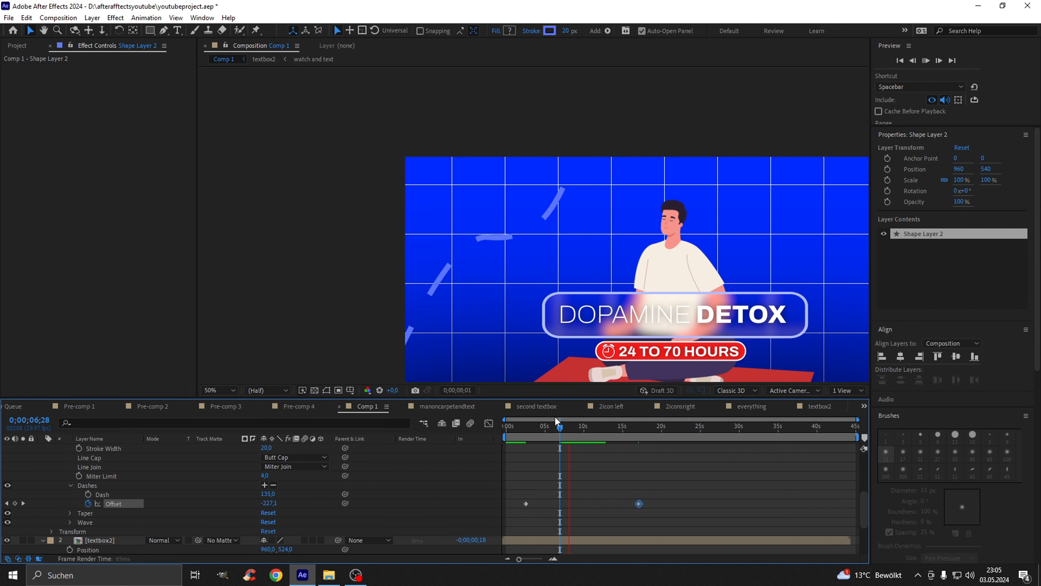
pyautogui.press('space')
# - Tilt the direction handles of the path's middle point slightly downward and preview the reshaped dashed line
pyautogui.click(488, 237)
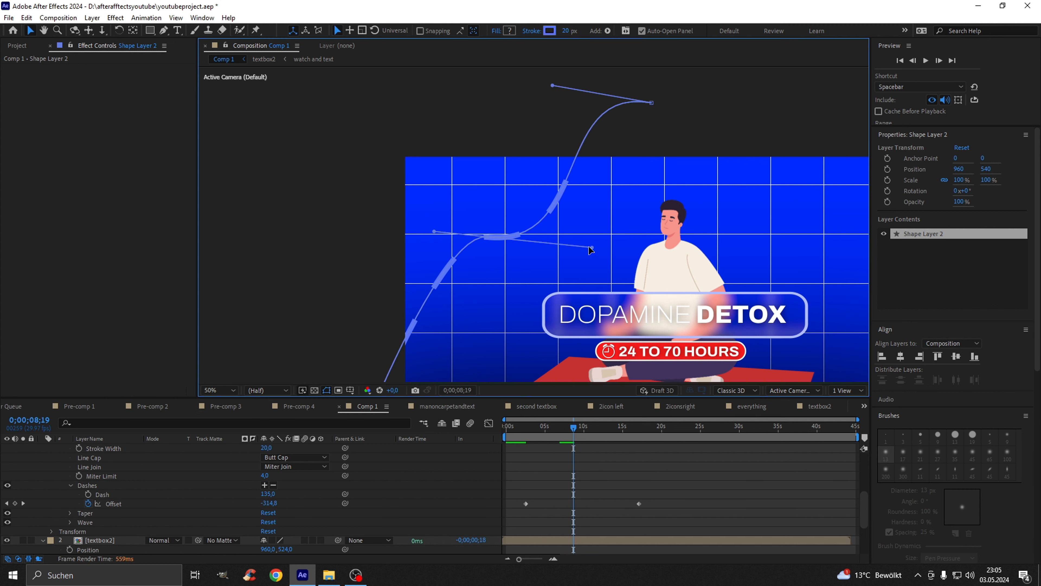
pyautogui.moveTo(593, 247)
pyautogui.mouseDown()
pyautogui.moveTo(590, 230)
pyautogui.moveTo(590, 258)
pyautogui.mouseUp()
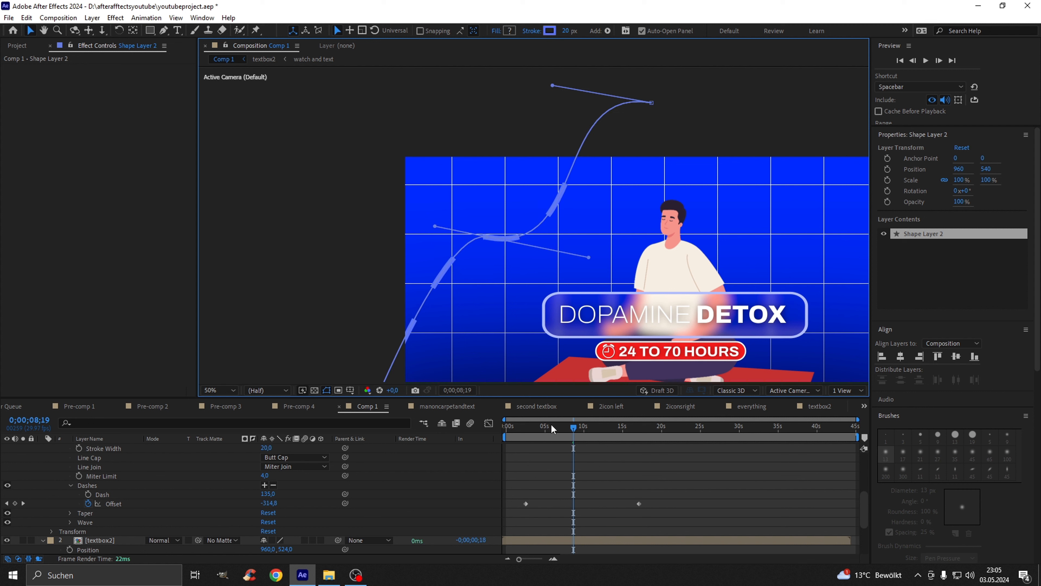
pyautogui.moveTo(549, 426); pyautogui.dragTo(529, 427)
pyautogui.press('space')
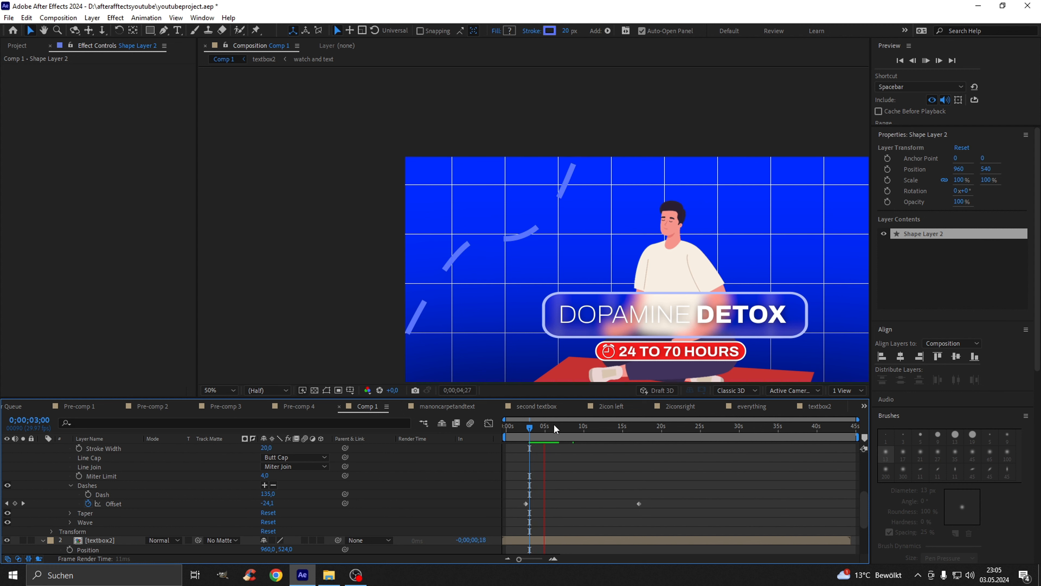
pyautogui.press('space')
# - Rename the dashed line's shape layer to "line"
pyautogui.scroll(-2, 615, 244)
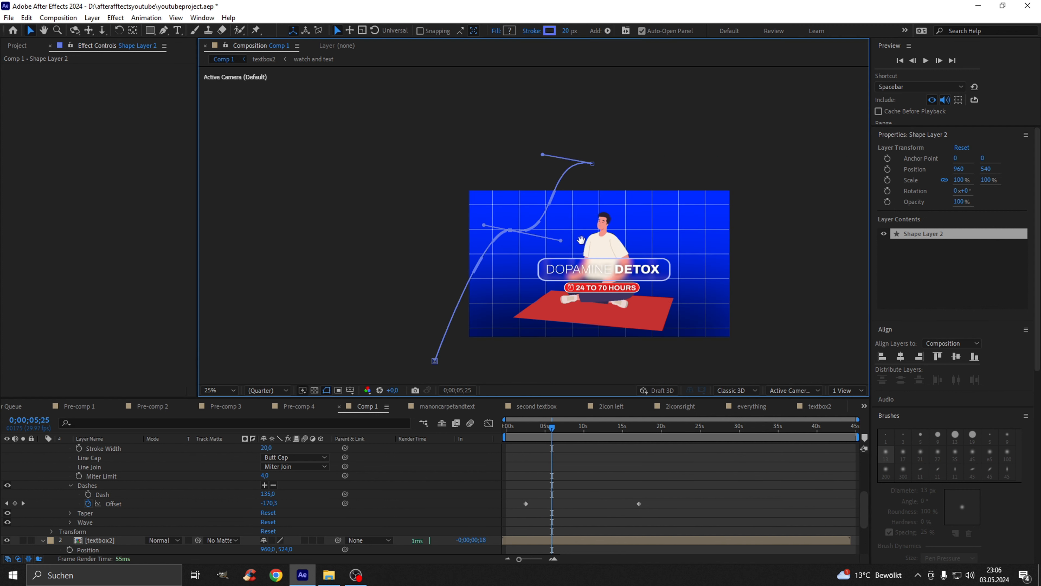
pyautogui.click(728, 230)
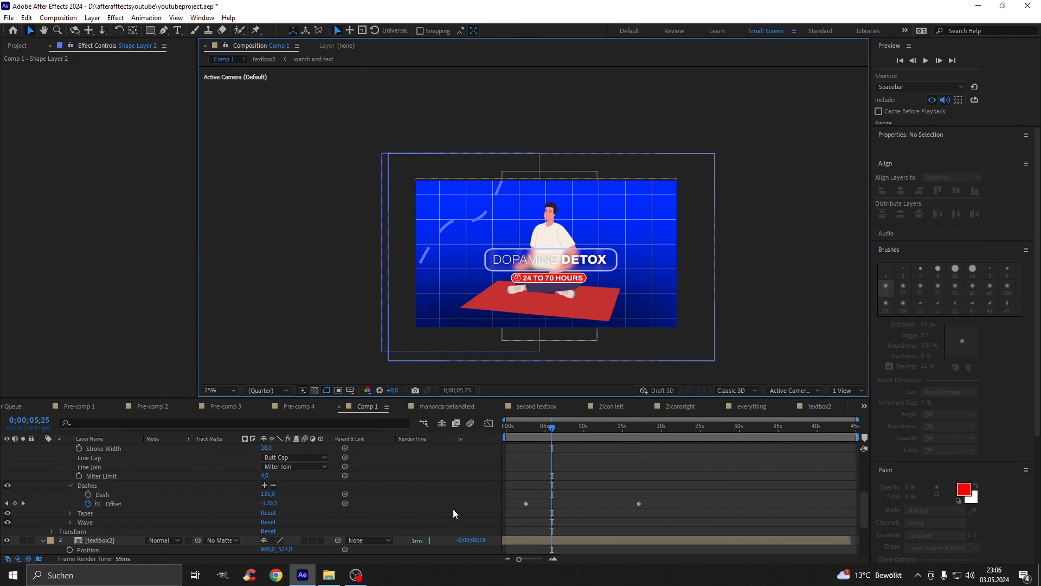
pyautogui.scroll(5, 76, 511)
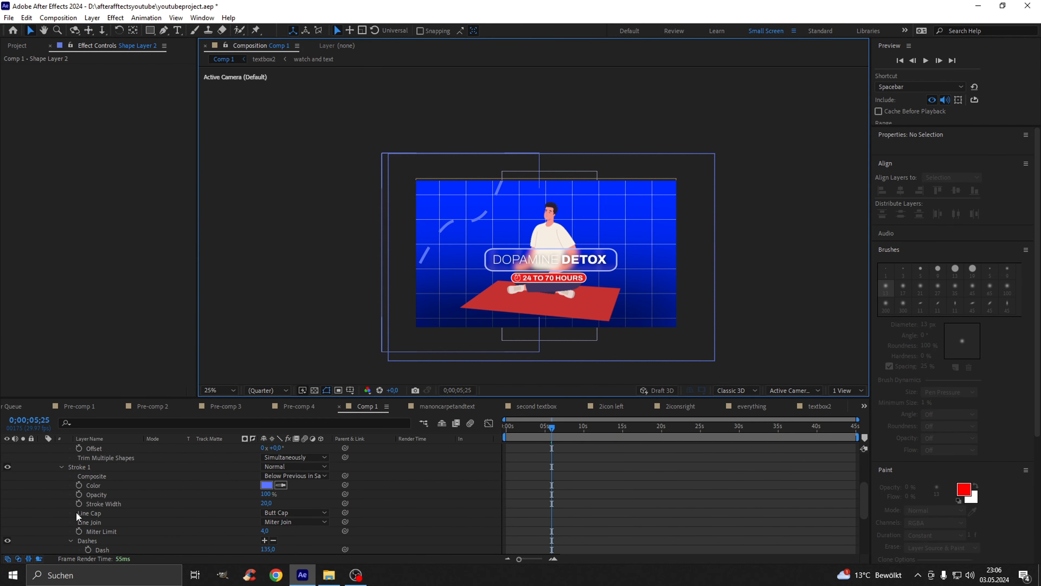
pyautogui.click(114, 447)
pyautogui.rightClick(113, 448)
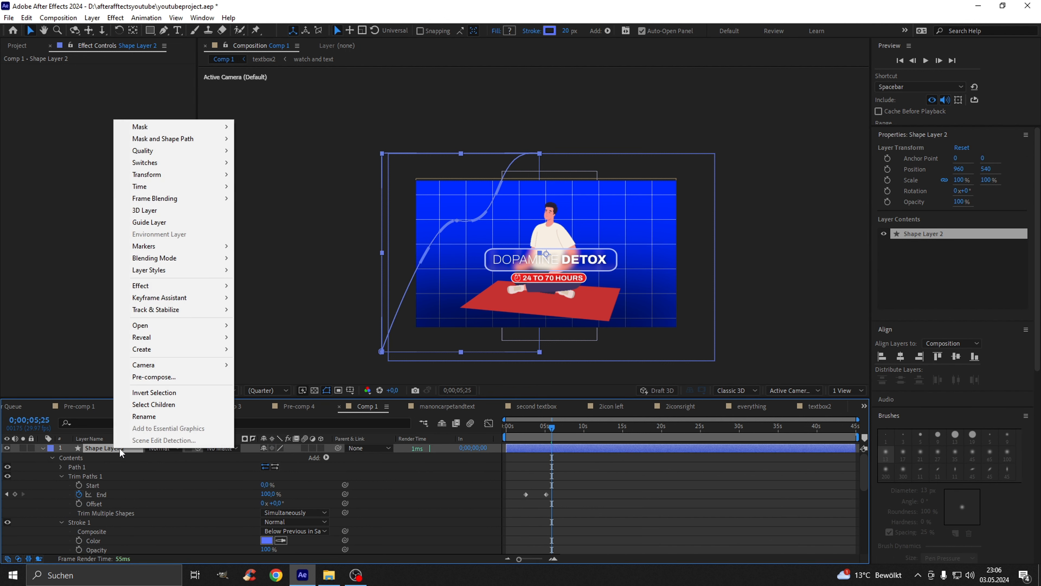
pyautogui.click(157, 416)
pyautogui.press('BackSpace')
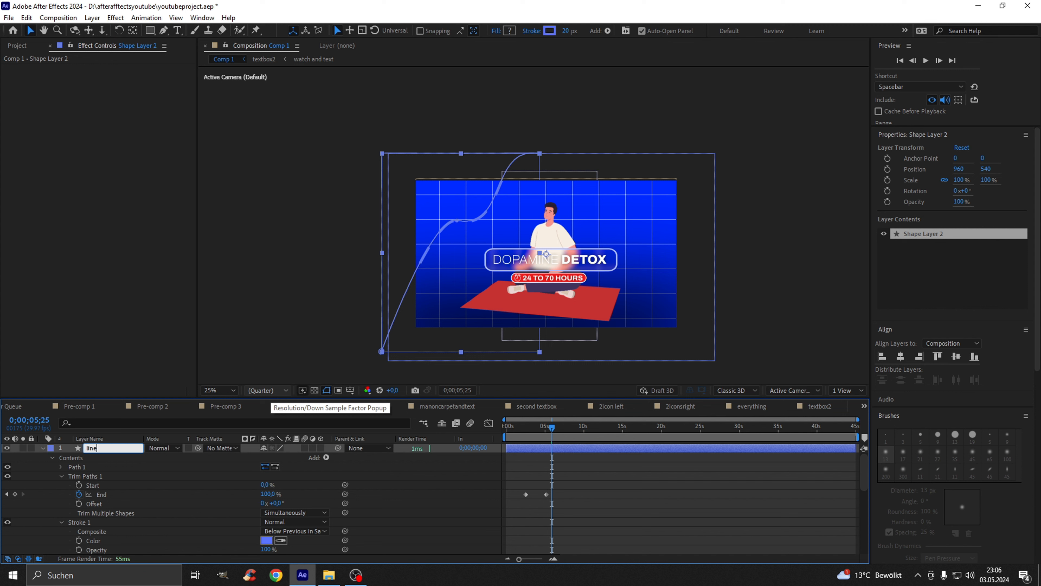
pyautogui.write('line')
pyautogui.press('Return')
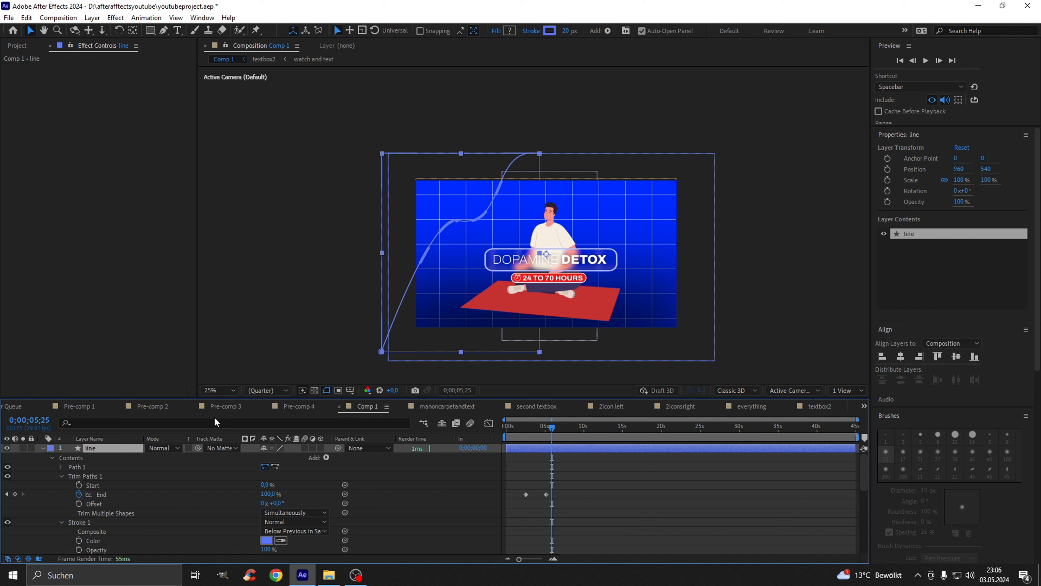
# - Collapse the properties of the line, textbox2 and Textbox layers and clear the layer selection
pyautogui.click(43, 448)
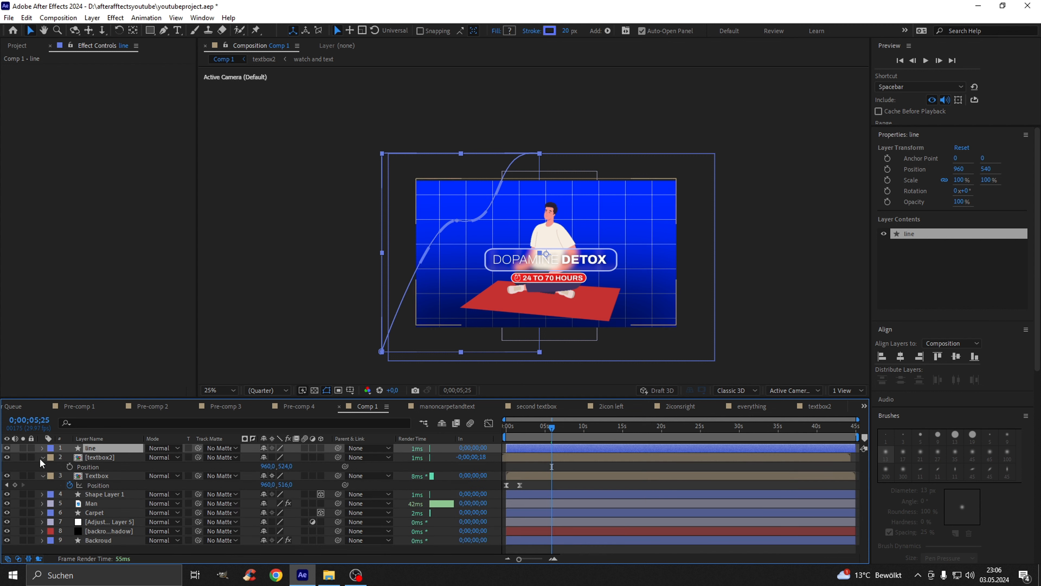
pyautogui.click(42, 458)
pyautogui.click(43, 467)
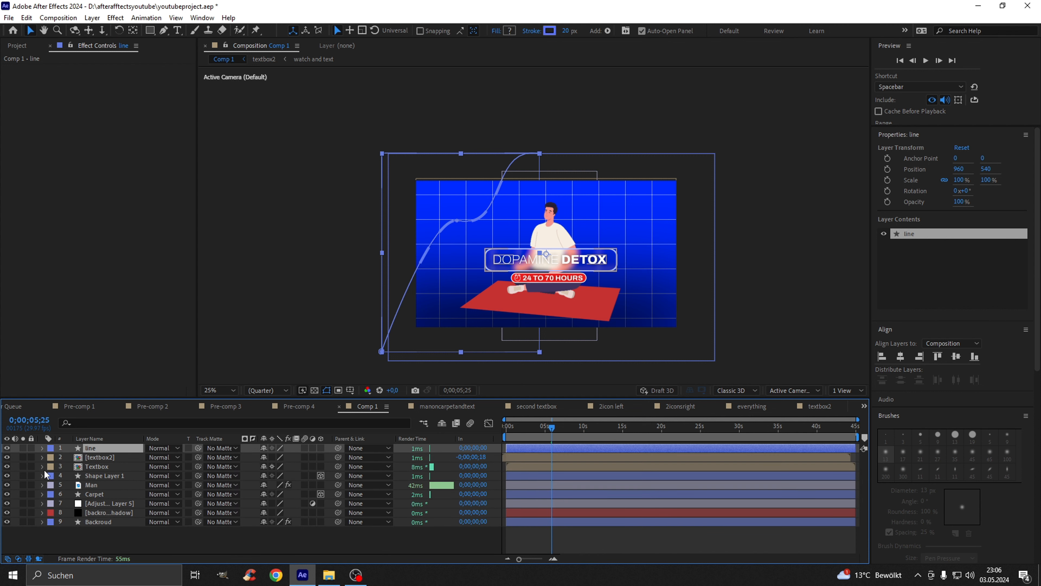
pyautogui.click(98, 535)
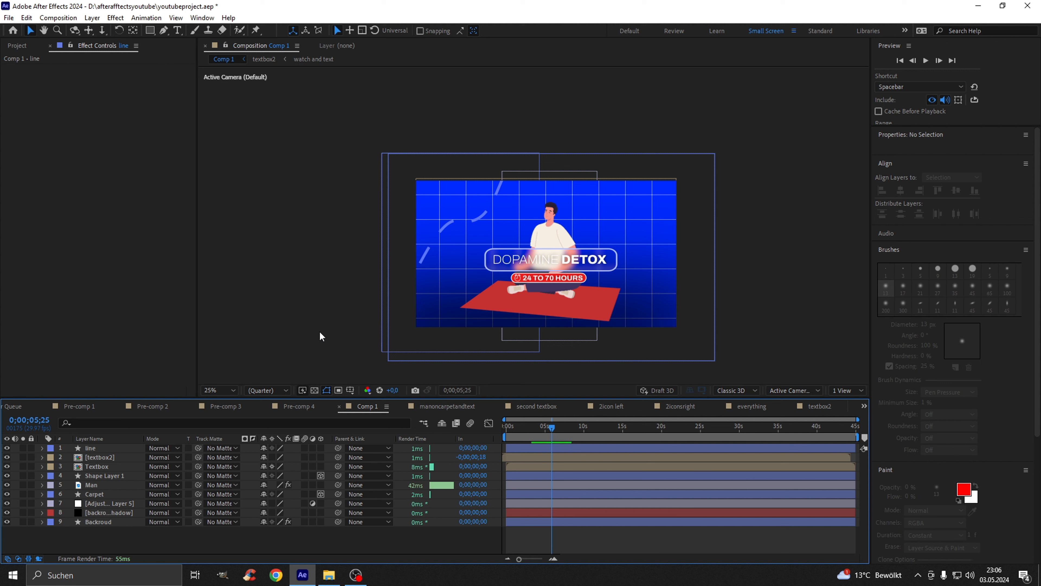
# - Draw a square of about 114 by 114 px on a new shape layer beside the man's head
pyautogui.click(150, 31)
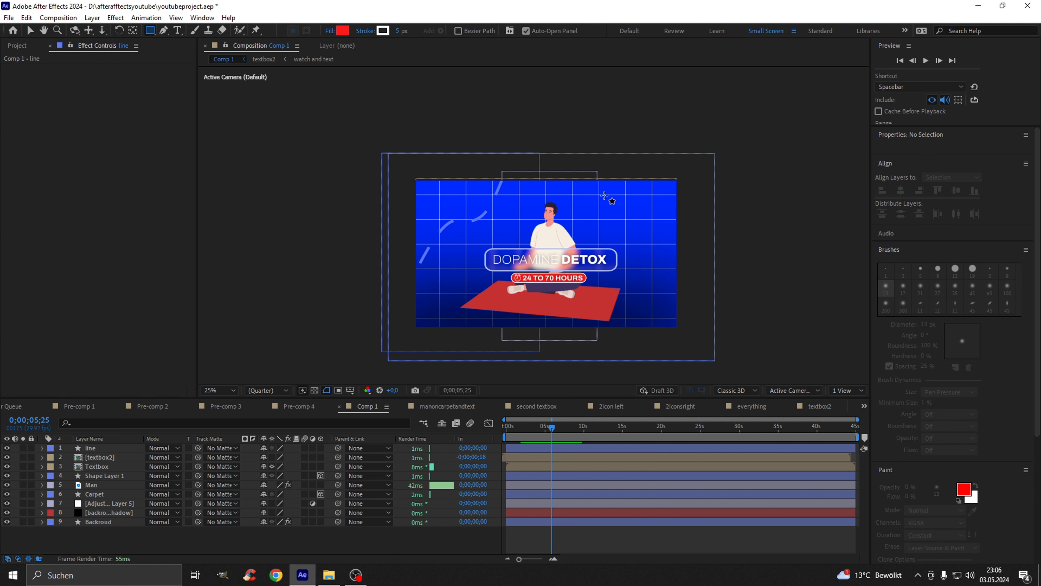
pyautogui.scroll(2, 603, 205)
pyautogui.moveTo(601, 221)
pyautogui.mouseDown()
pyautogui.moveTo(393, 228)
pyautogui.moveTo(455, 251)
pyautogui.mouseUp()
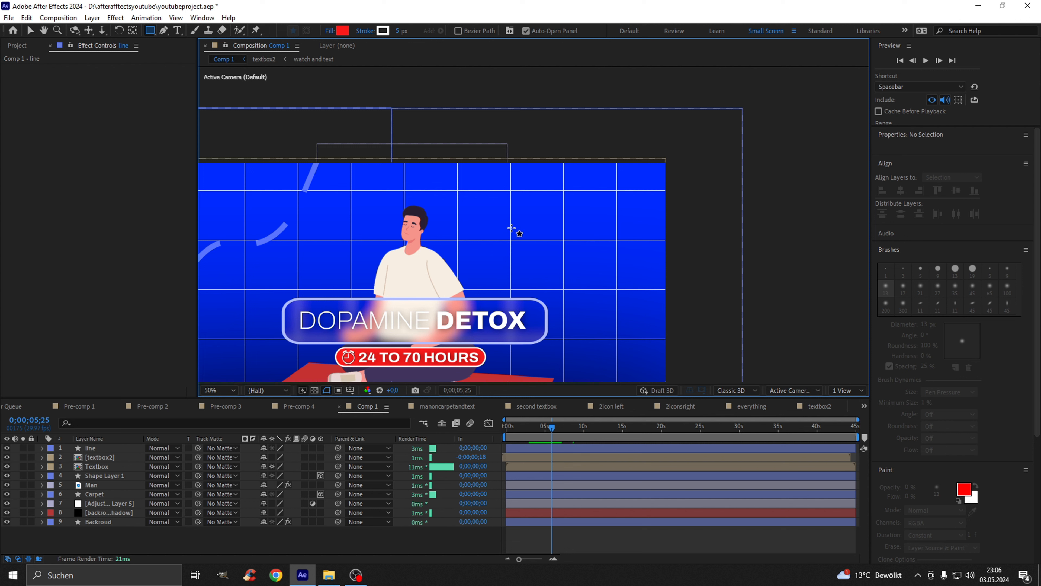
pyautogui.moveTo(499, 203)
pyautogui.mouseDown()
pyautogui.moveTo(534, 237)
pyautogui.moveTo(525, 235)
pyautogui.moveTo(549, 227)
pyautogui.mouseUp()
pyautogui.scroll(1, 488, 224)
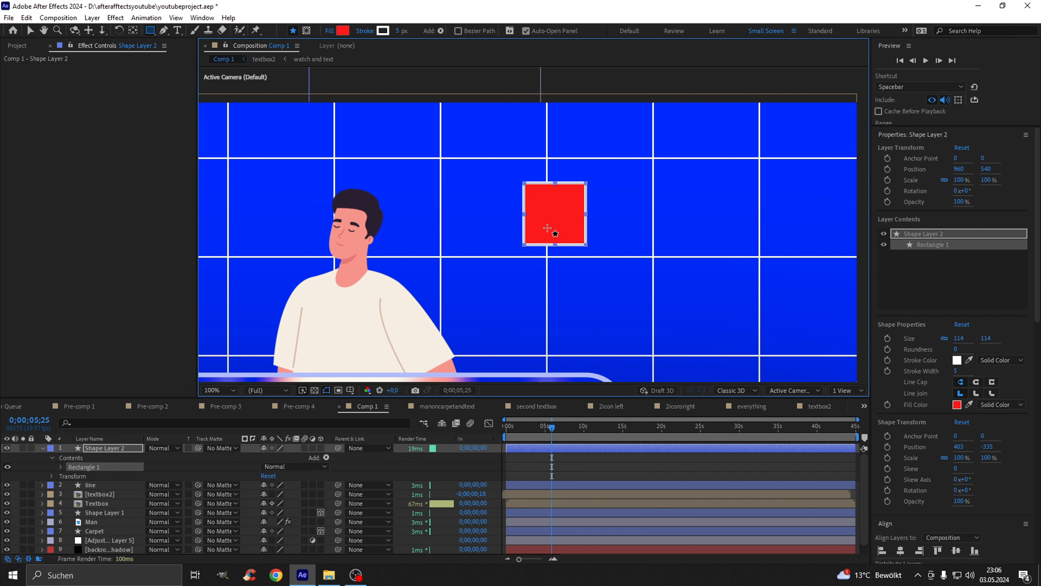
pyautogui.scroll(1, 553, 211)
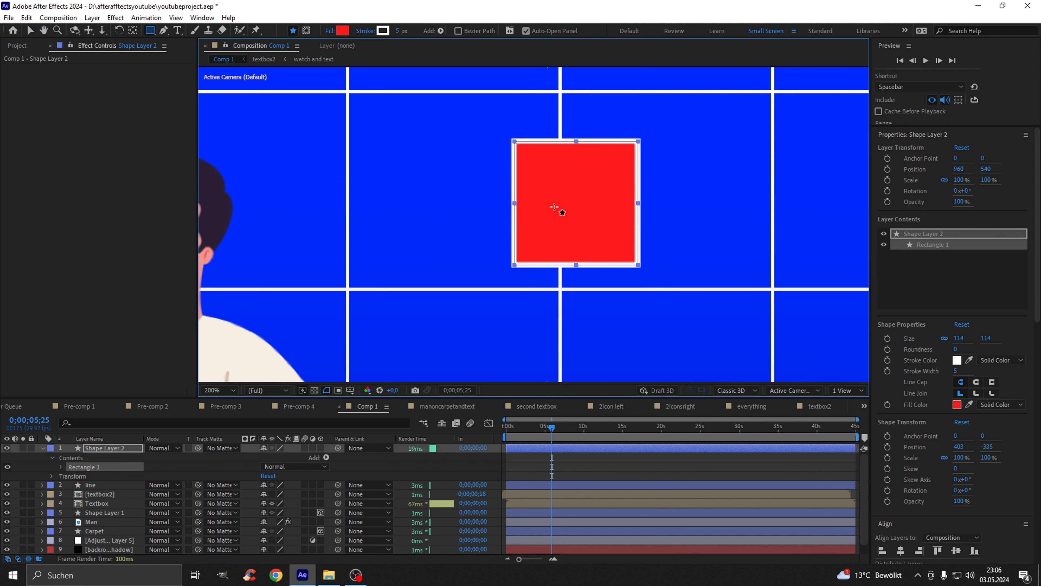
pyautogui.scroll(-1, 557, 206)
pyautogui.moveTo(556, 206)
pyautogui.mouseDown()
pyautogui.moveTo(711, 209)
pyautogui.moveTo(549, 208)
pyautogui.mouseUp()
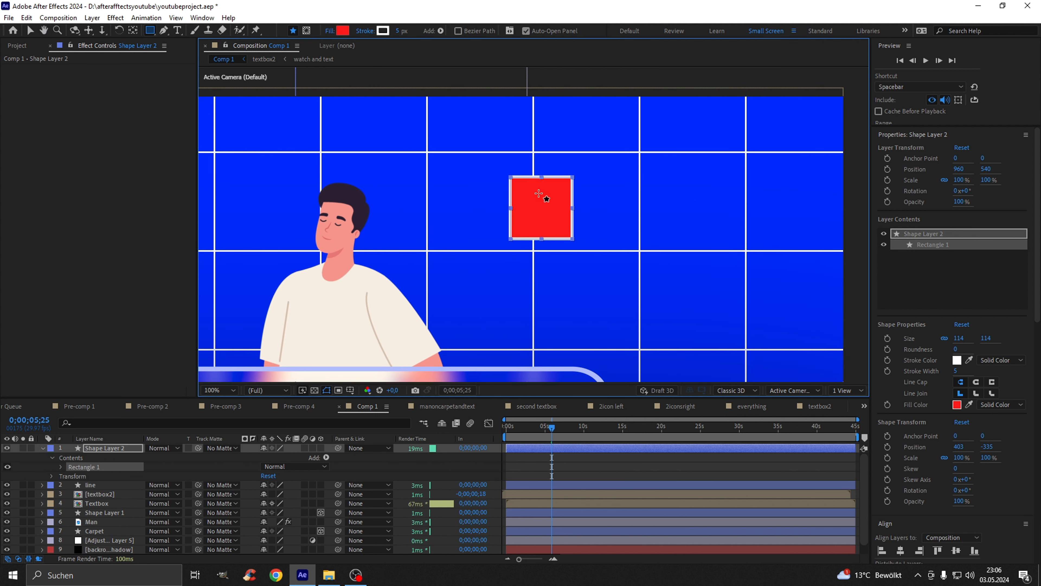
# - Set the square's fill to the blue 002AFF sampled from the background
pyautogui.click(340, 30)
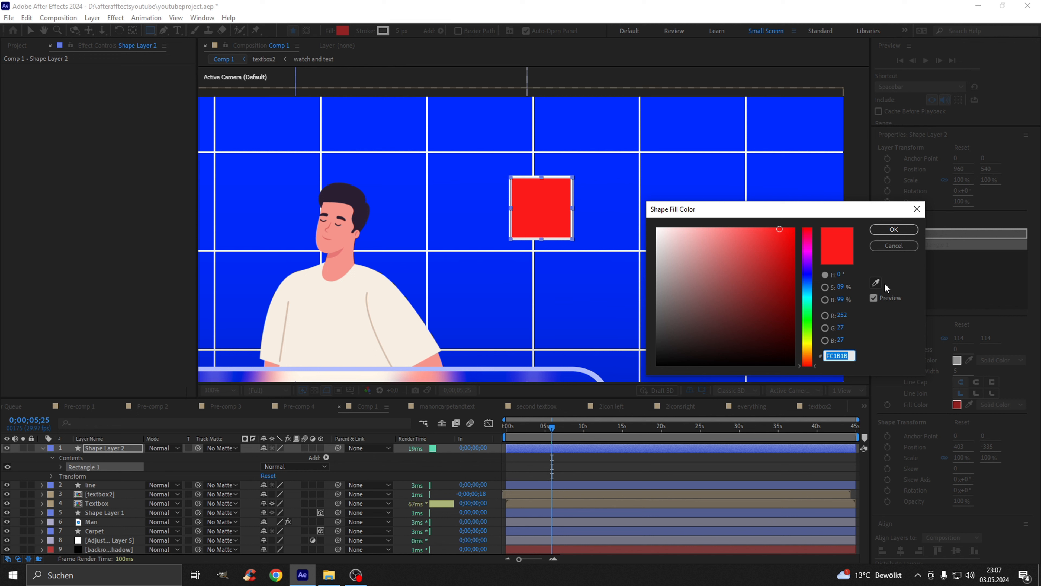
pyautogui.click(876, 283)
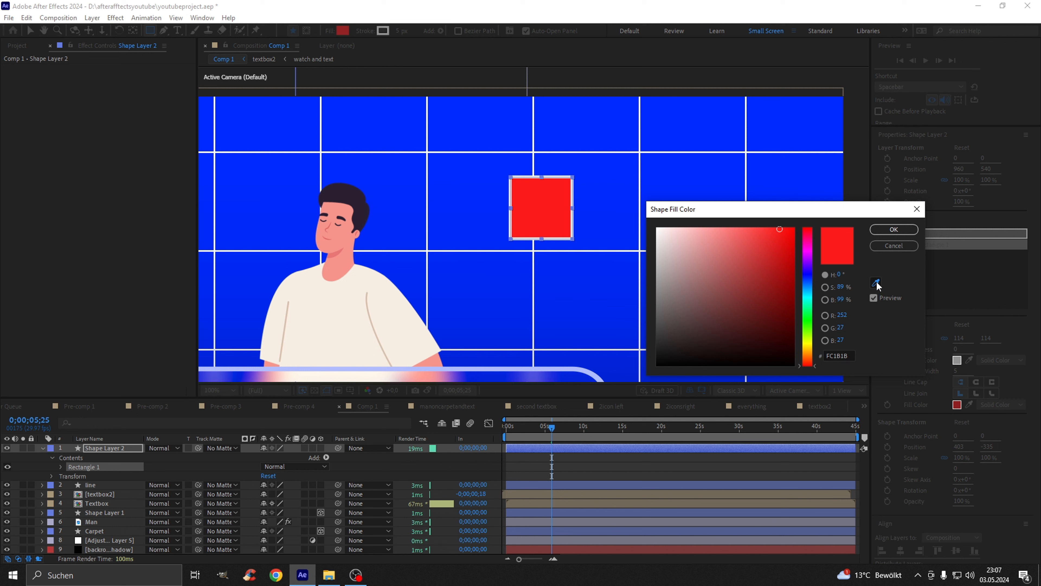
pyautogui.click(702, 116)
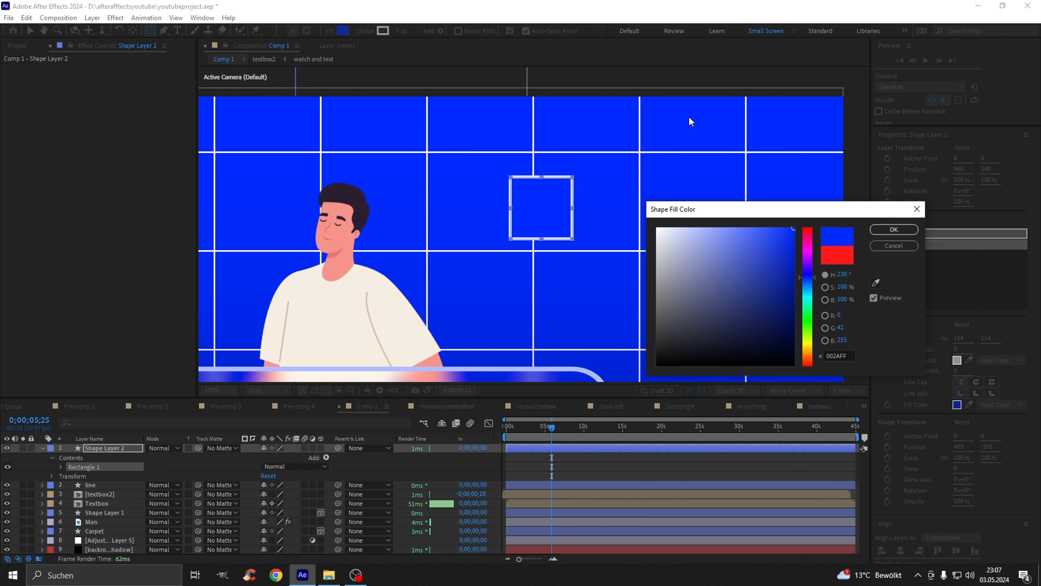
pyautogui.click(894, 230)
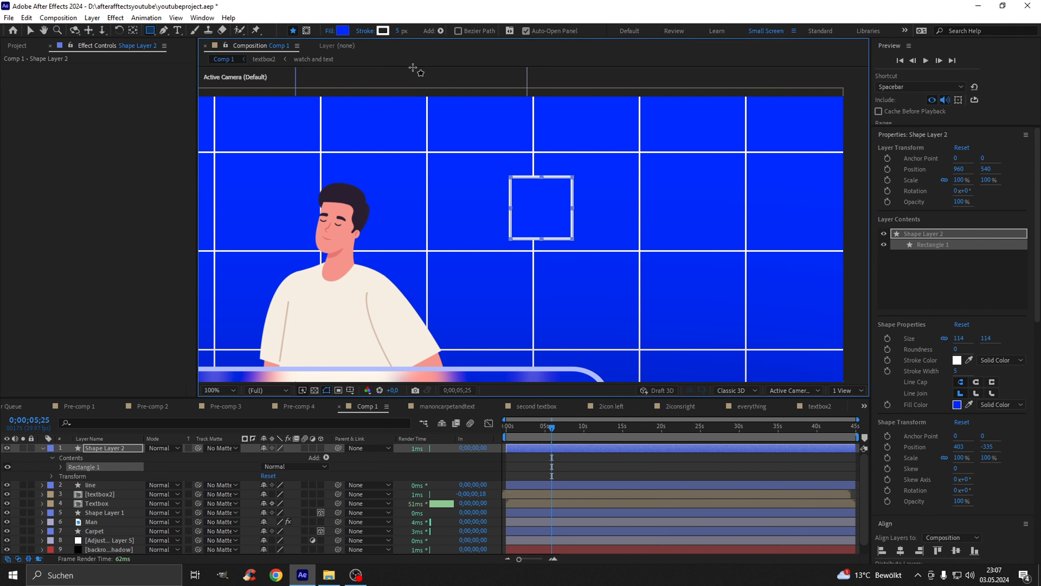
# - Set the square's stroke to the light blue B0BDFF sampled from the text box border
pyautogui.click(383, 31)
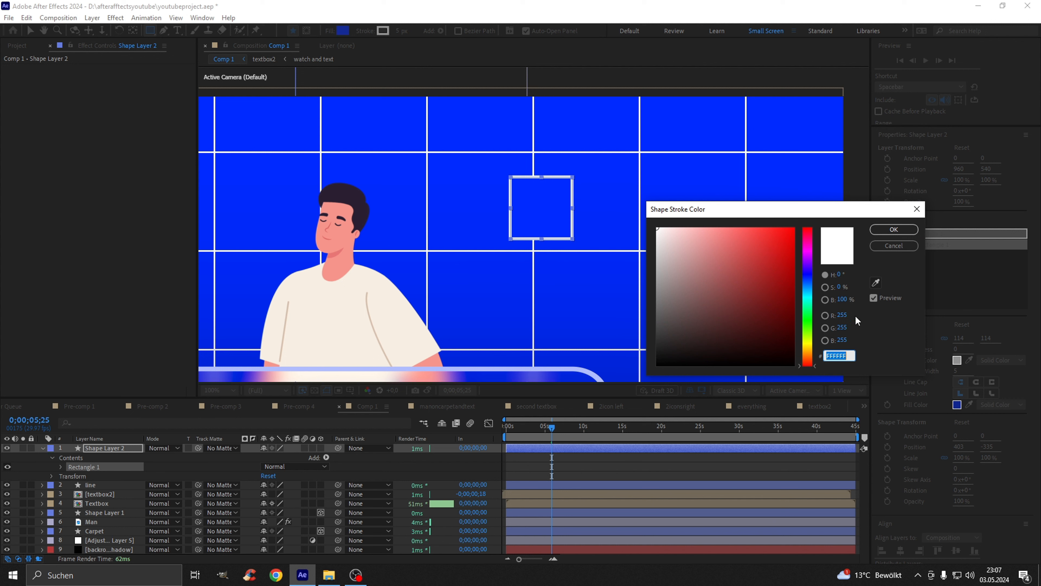
pyautogui.click(876, 283)
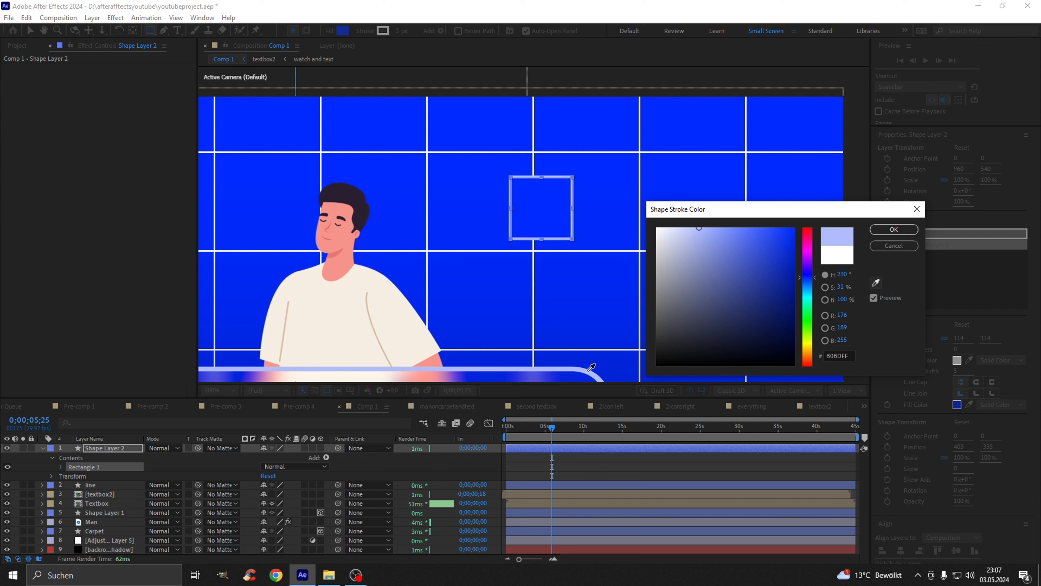
pyautogui.click(591, 367)
pyautogui.click(885, 232)
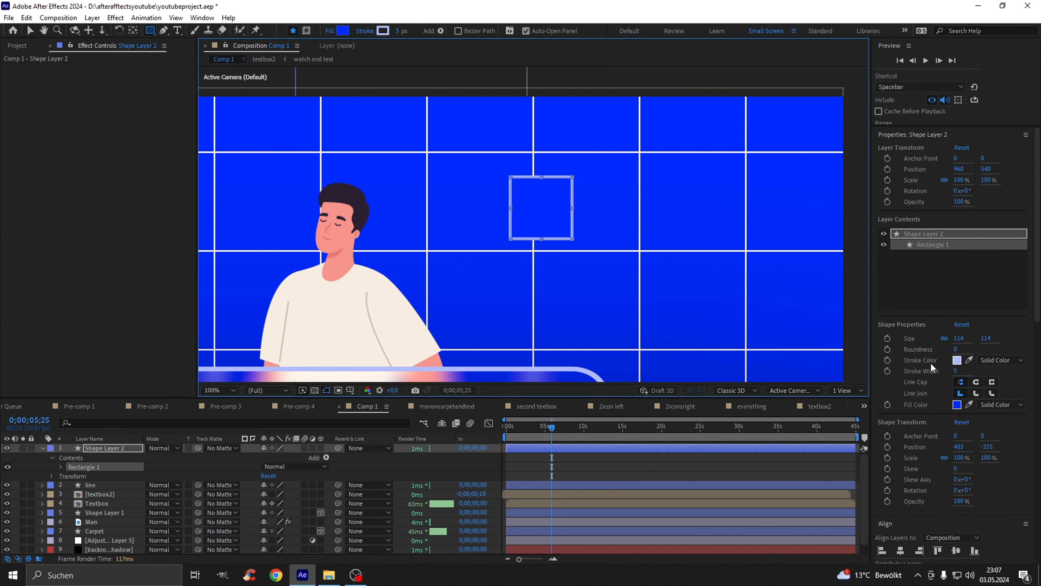
# - Set the square's roundness to 21 and move it closer to the man's head, to about 204, -321
pyautogui.moveTo(956, 349); pyautogui.dragTo(970, 352)
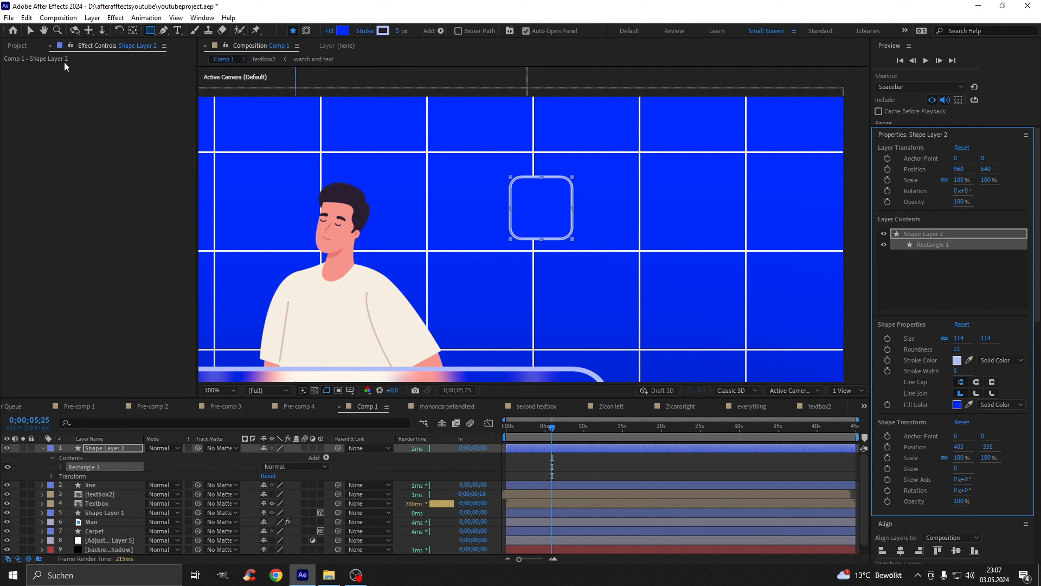
pyautogui.click(31, 30)
pyautogui.moveTo(545, 201); pyautogui.dragTo(436, 214)
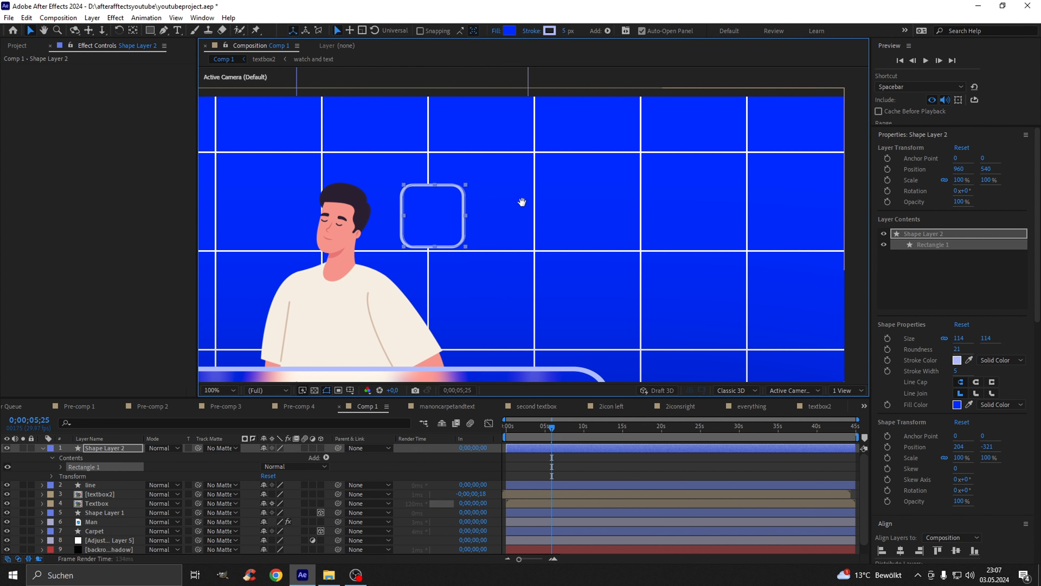
pyautogui.moveTo(523, 203); pyautogui.dragTo(618, 210)
pyautogui.press('.')
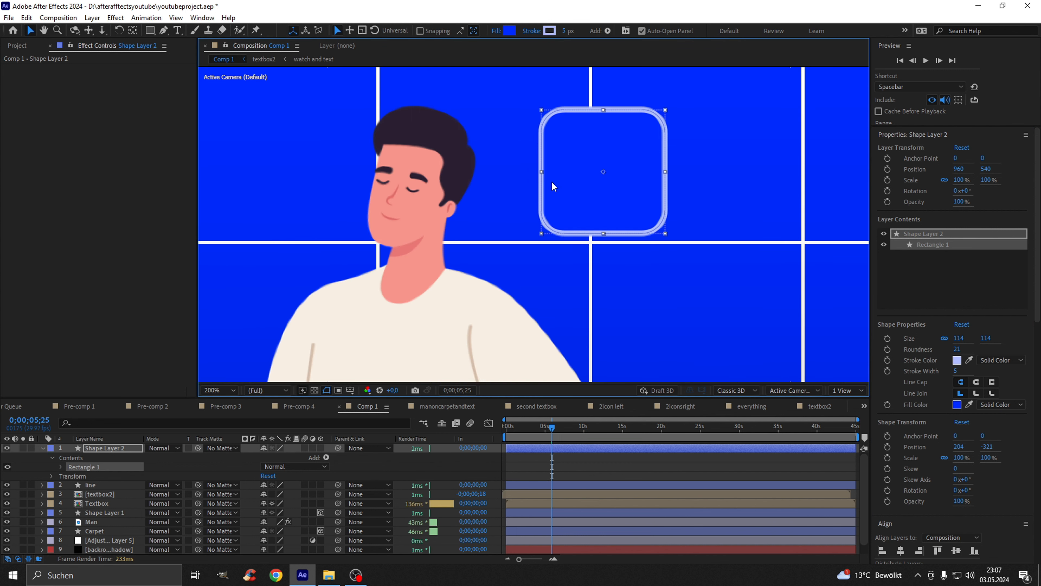
# - Rename the rounded square's layer to "icon 1"
pyautogui.rightClick(95, 448)
pyautogui.click(127, 417)
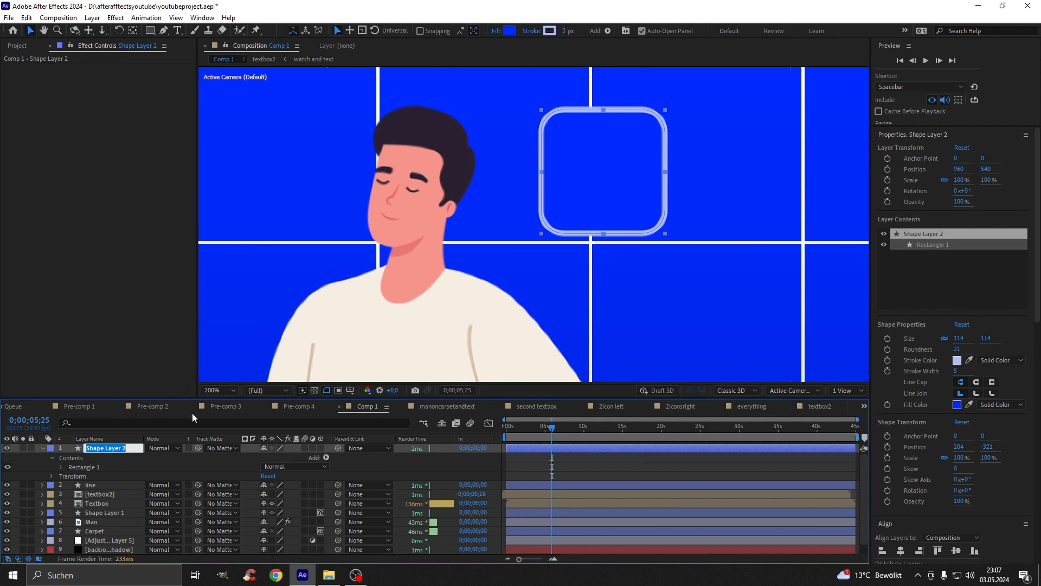
pyautogui.write('icon 1')
pyautogui.press('Return')
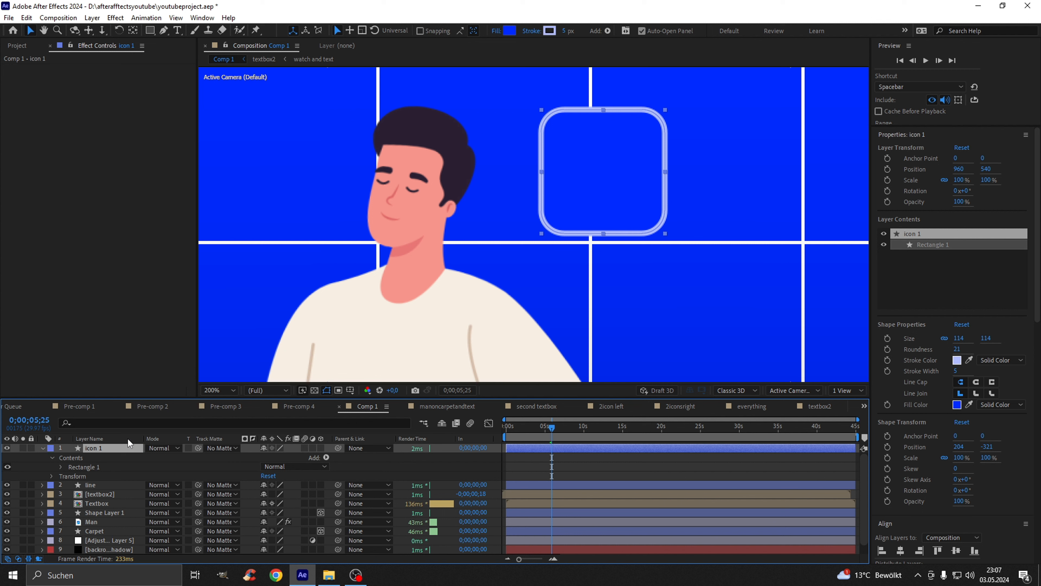
# - Scale the icon 1 layer to 86% and place it beside the man's head at about 1000.5, 494
pyautogui.press('s')
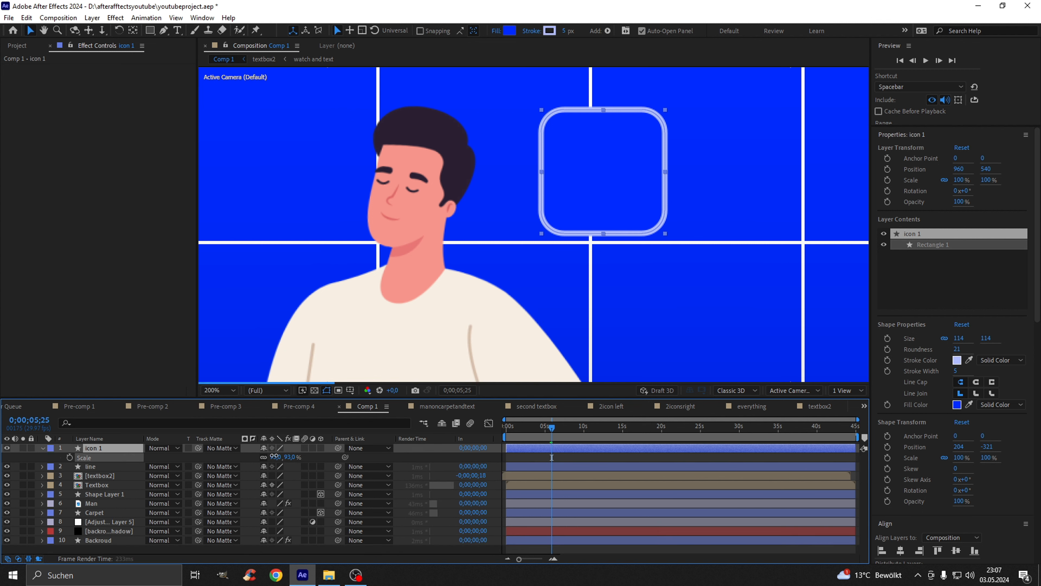
pyautogui.moveTo(274, 456); pyautogui.dragTo(268, 456)
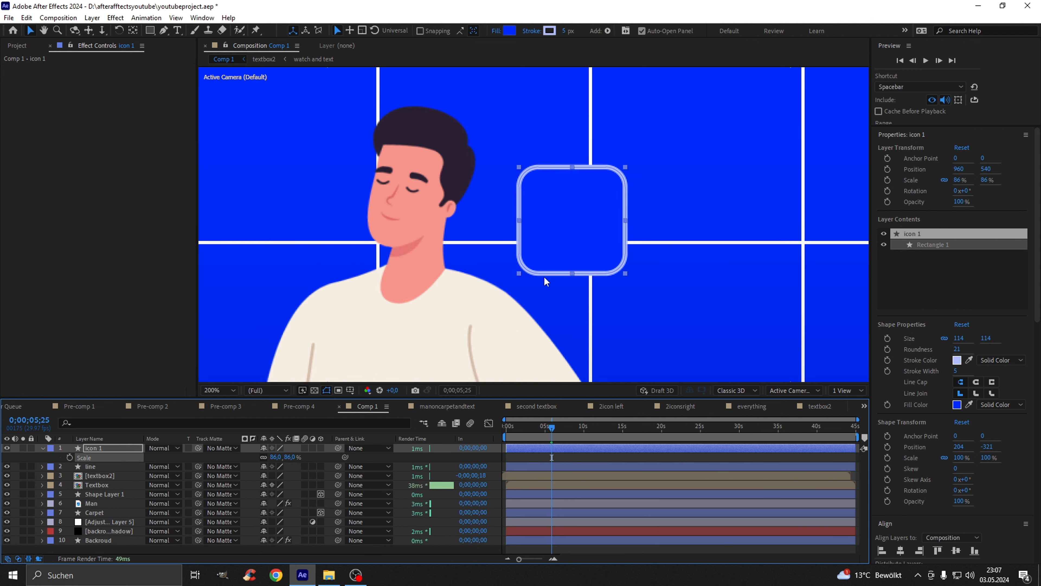
pyautogui.moveTo(550, 266); pyautogui.dragTo(575, 227)
pyautogui.scroll(-3, 566, 185)
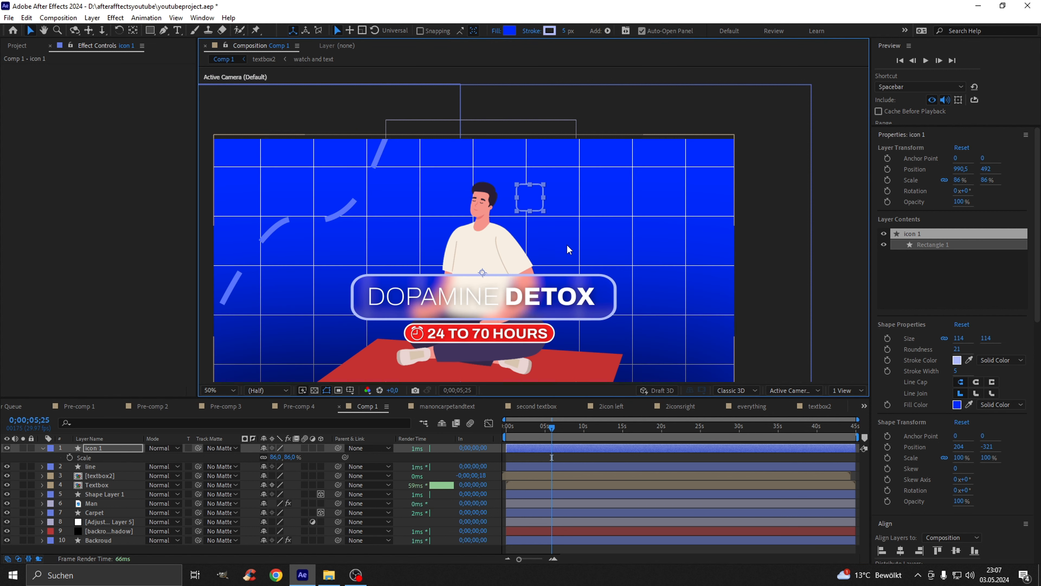
pyautogui.press('Down')
pyautogui.press('Down')
pyautogui.hotkey('shift', 'Right')
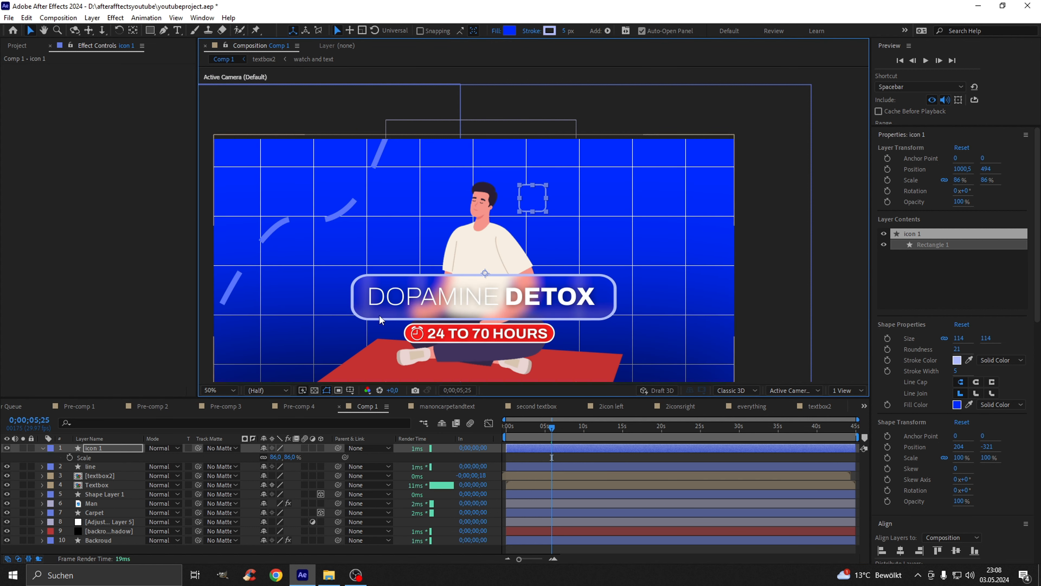
# - Set the icon 1 layer's scale to 94%, move it to about 979.5, 543 beside the man's head and deselect it
pyautogui.moveTo(271, 457); pyautogui.dragTo(275, 455)
pyautogui.scroll(4, 494, 203)
pyautogui.moveTo(675, 167); pyautogui.dragTo(652, 226)
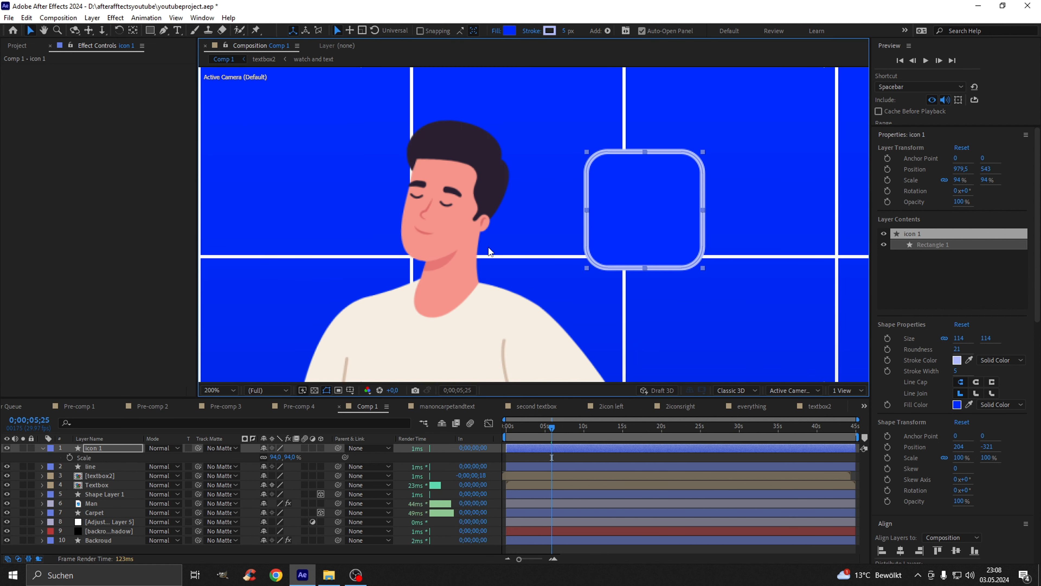
pyautogui.scroll(-6, 524, 252)
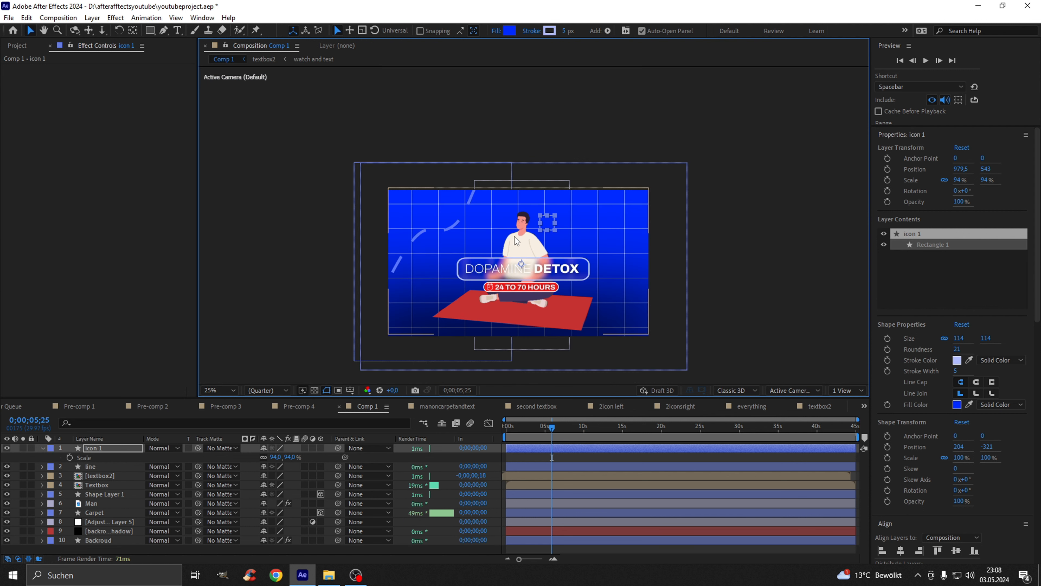
pyautogui.click(771, 215)
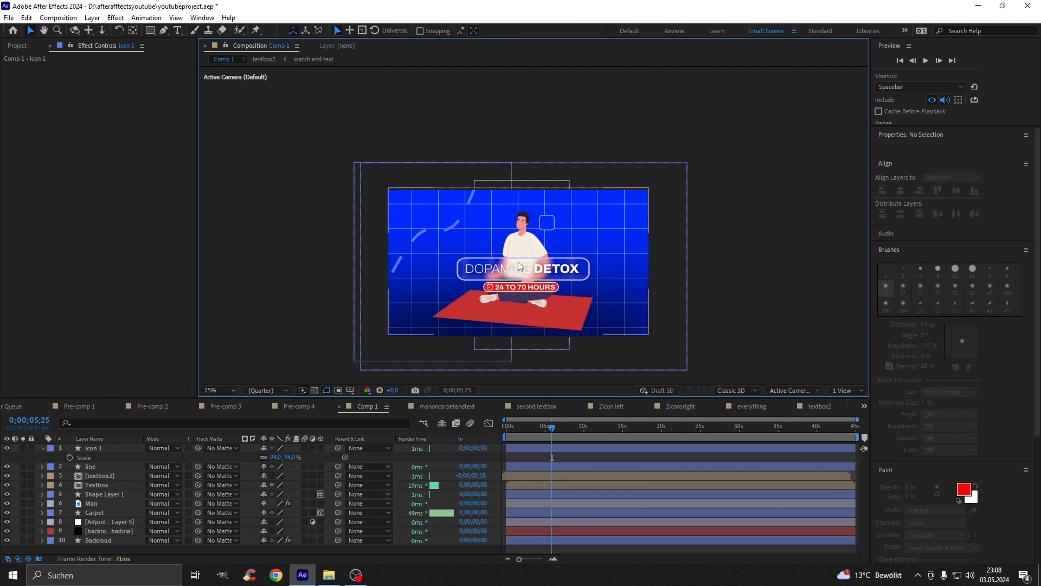
pyautogui.moveTo(518, 265); pyautogui.dragTo(512, 233)
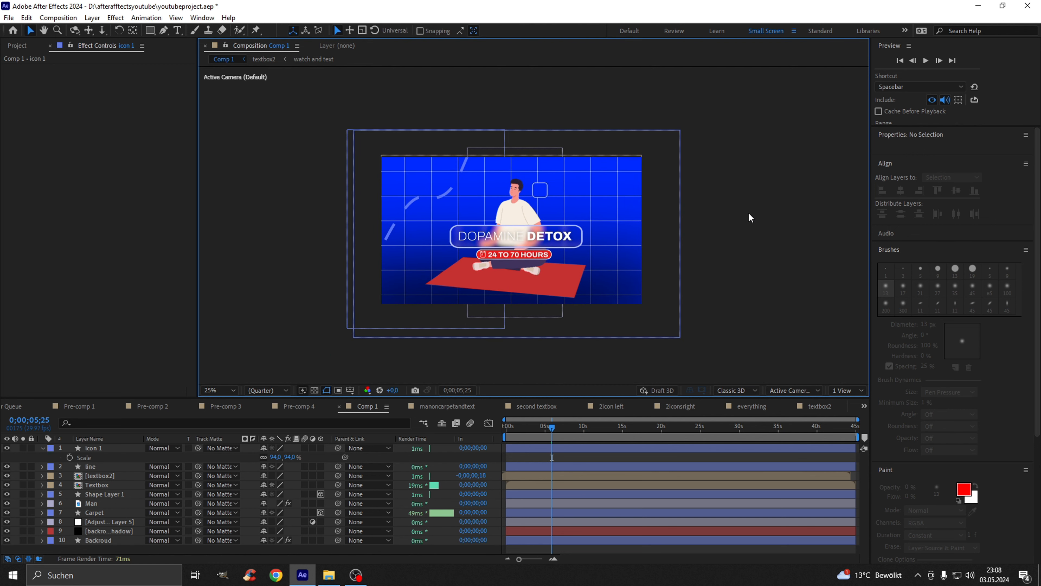
pyautogui.scroll(-1, 615, 228)
pyautogui.scroll(1, 615, 228)
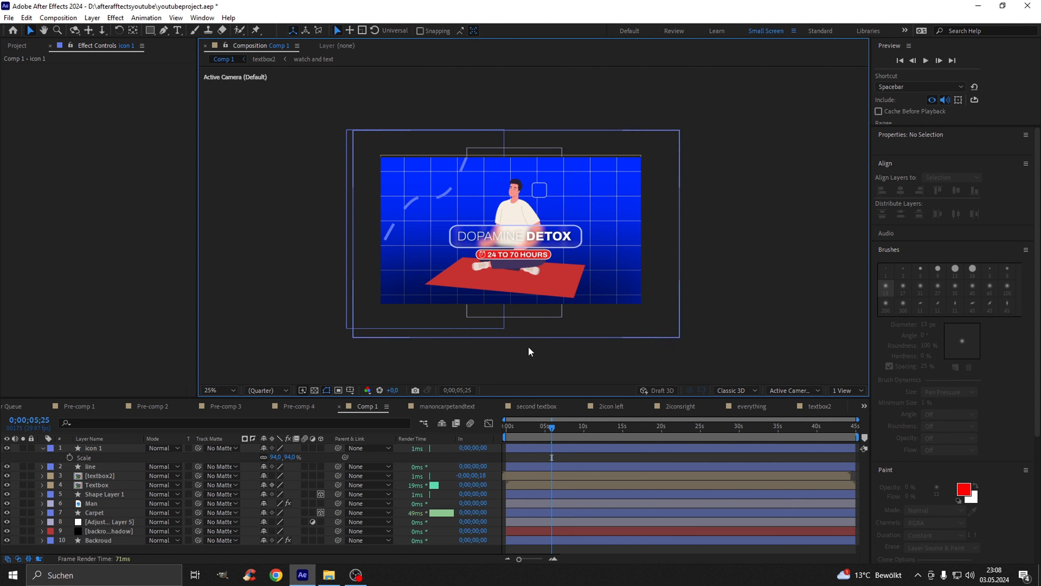
pyautogui.scroll(6, 521, 186)
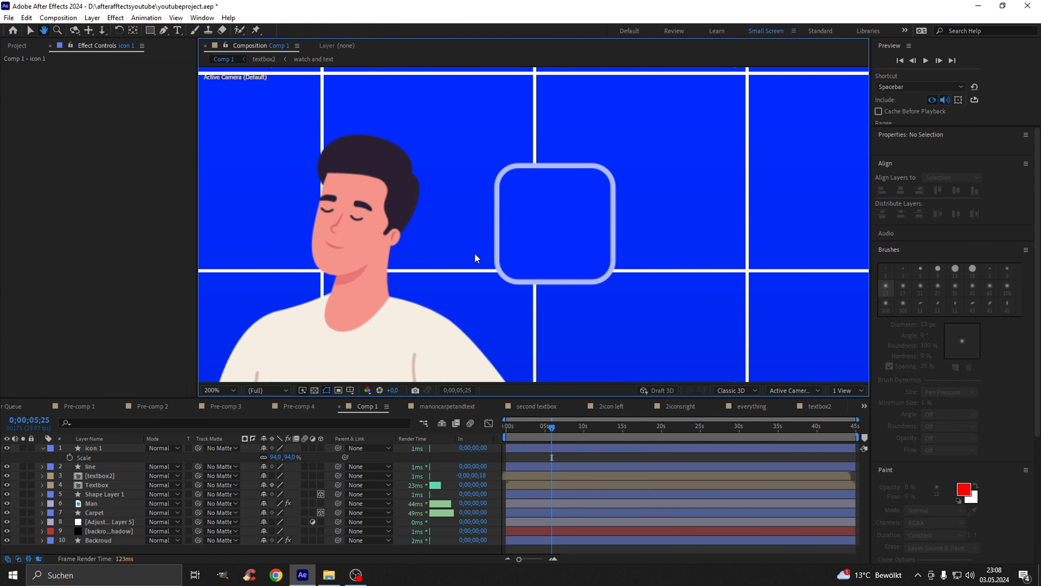
pyautogui.scroll(-4, 476, 229)
pyautogui.scroll(6, 513, 247)
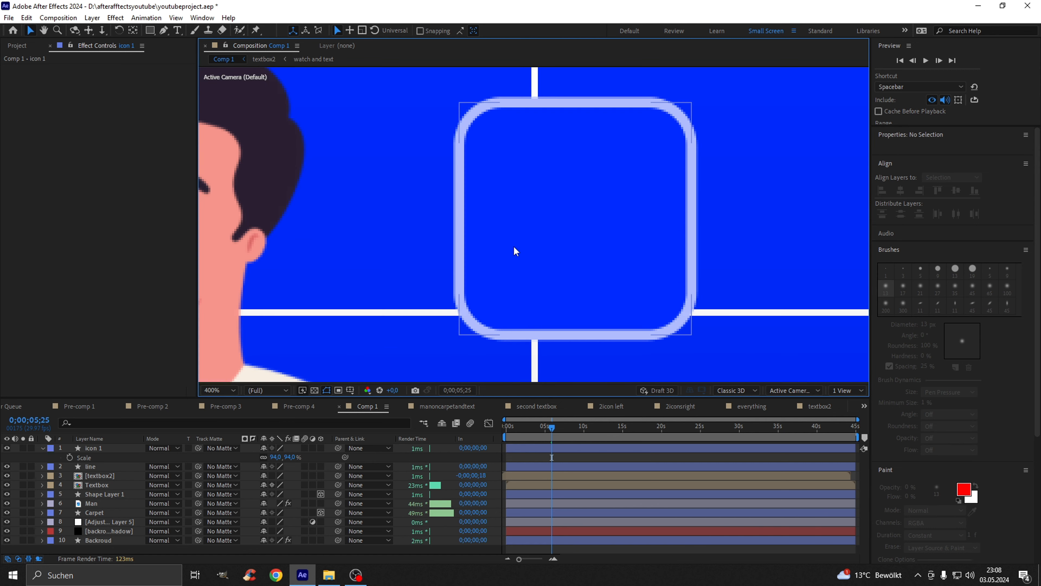
pyautogui.scroll(-4, 525, 250)
pyautogui.scroll(-3, 541, 251)
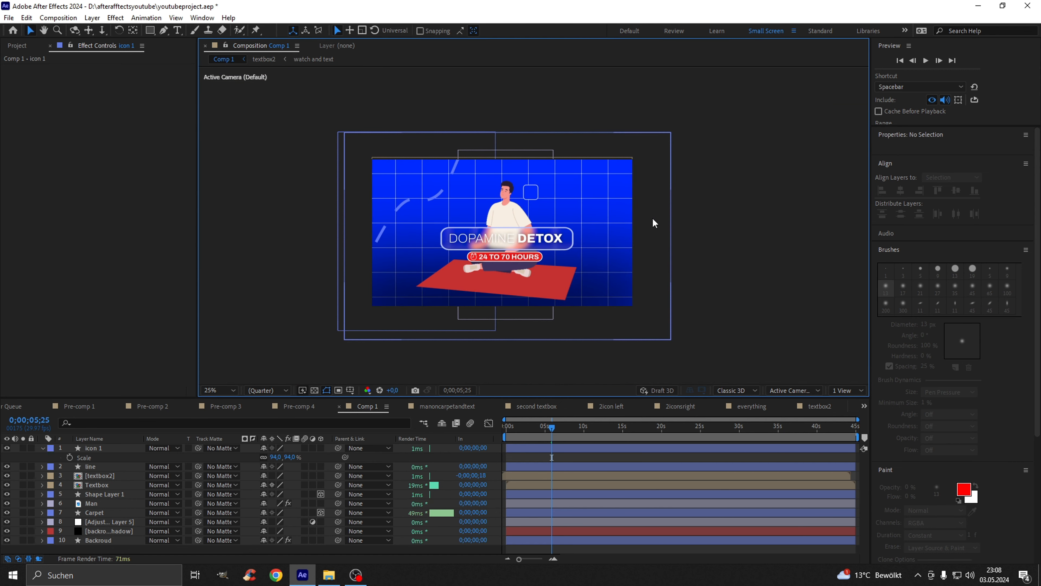
pyautogui.scroll(4, 520, 197)
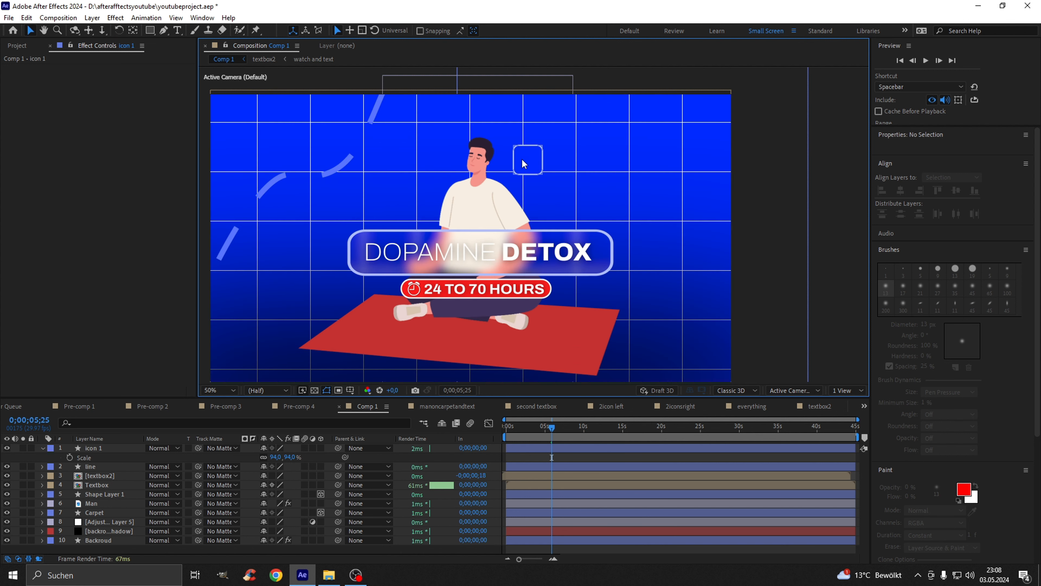
# - Set the icon 1 layer's scale to 95%
pyautogui.press('v')
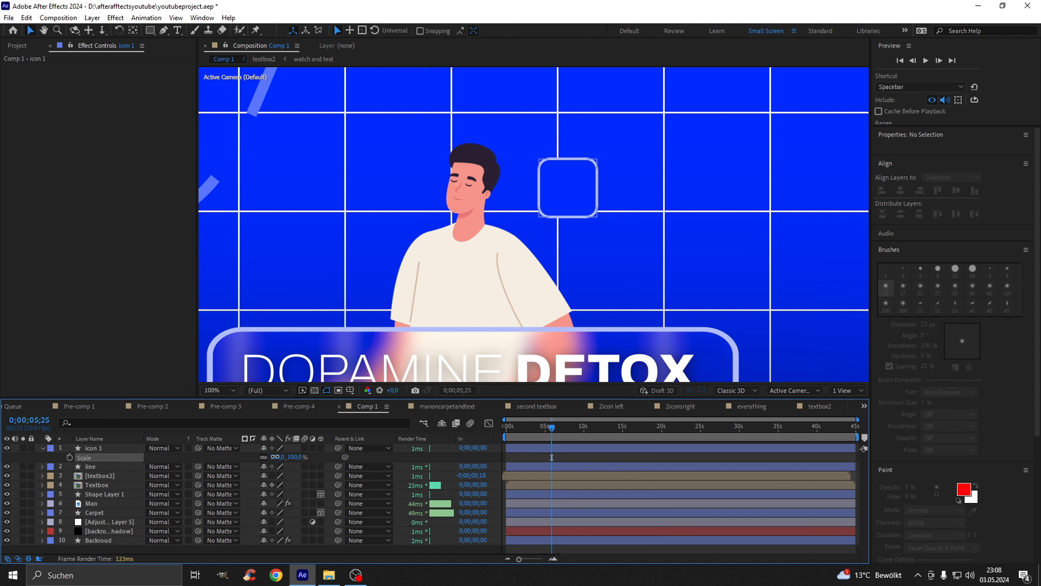
pyautogui.moveTo(273, 457); pyautogui.dragTo(295, 456)
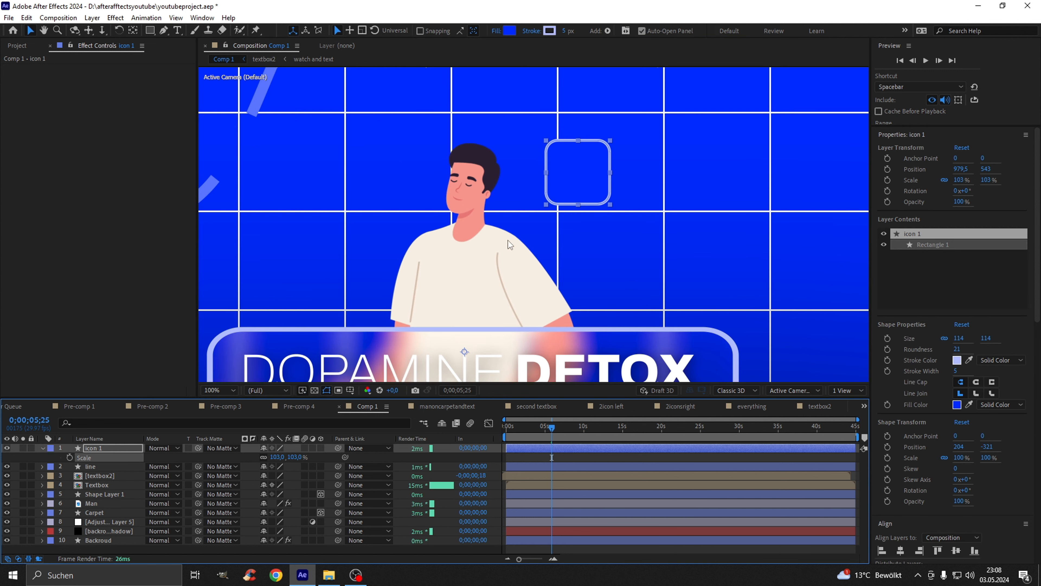
pyautogui.moveTo(565, 192); pyautogui.dragTo(563, 205)
pyautogui.click(280, 457)
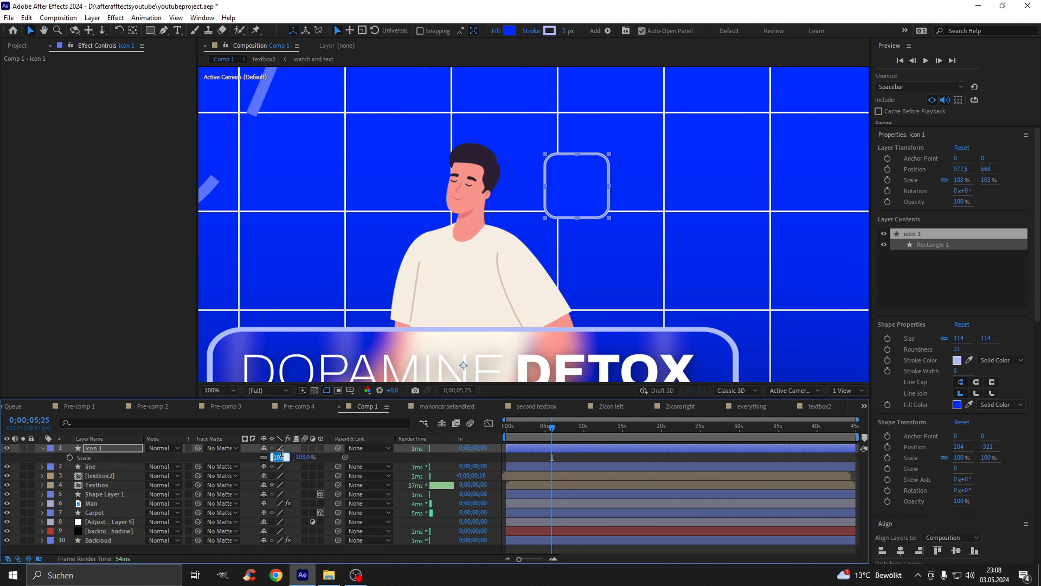
pyautogui.write('95')
pyautogui.press('Return')
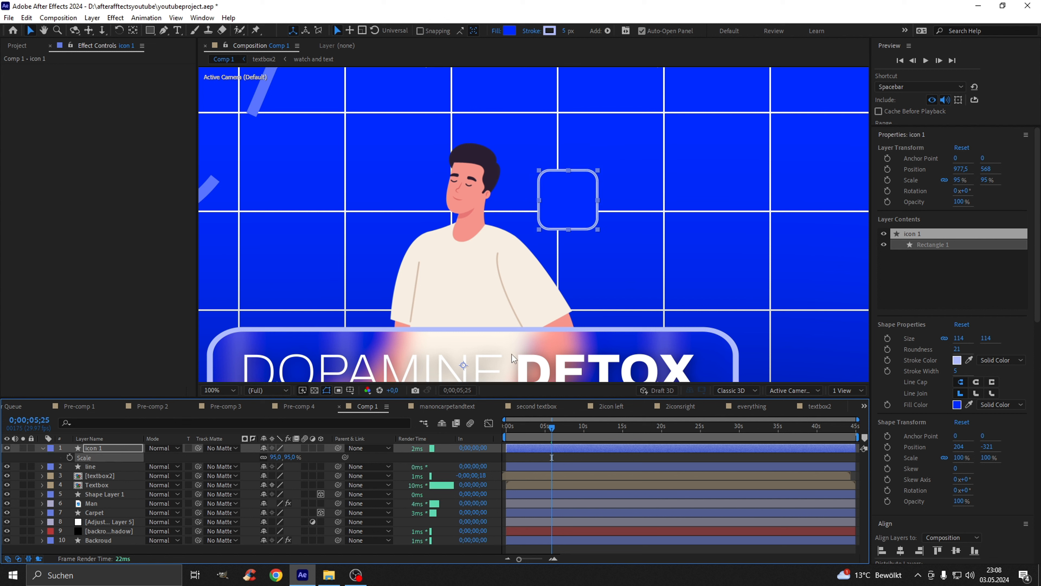
# - Move the icon 1 square beside the man's head to about 990.5, 529 and deselect it
pyautogui.click(592, 198)
pyautogui.moveTo(592, 197); pyautogui.dragTo(575, 181)
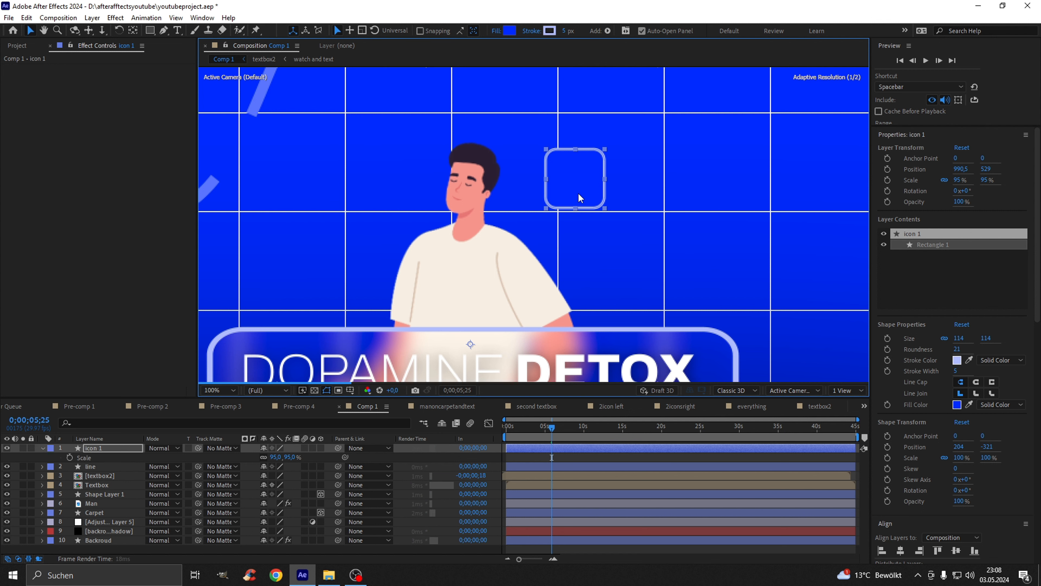
pyautogui.press(',')
pyautogui.scroll(2, 580, 209)
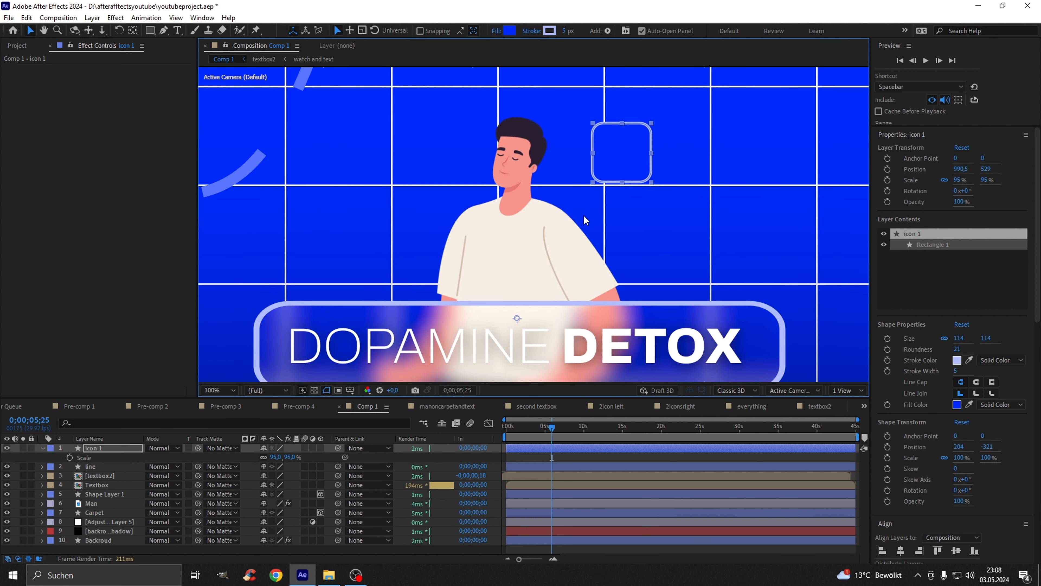
pyautogui.click(629, 214)
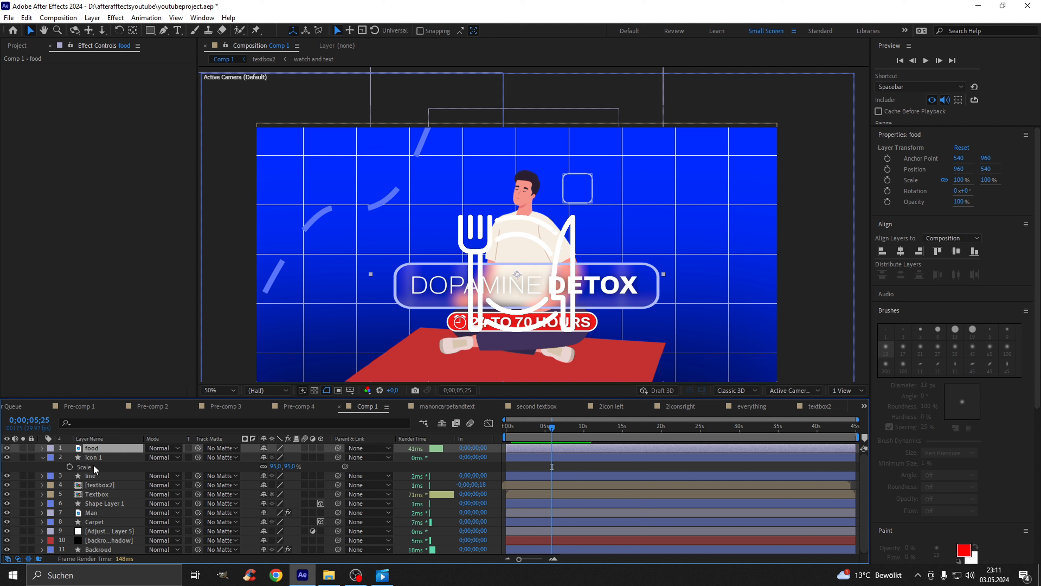
# - Scale the food layer to 18% and move it onto the rounded square, to about 1180, 234
pyautogui.press('s')
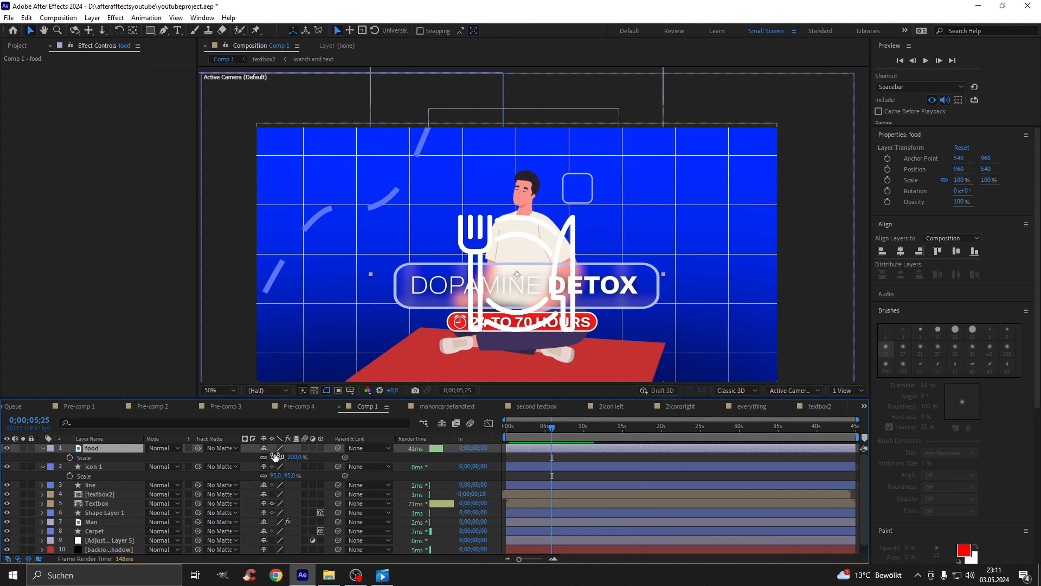
pyautogui.moveTo(278, 457); pyautogui.dragTo(257, 466)
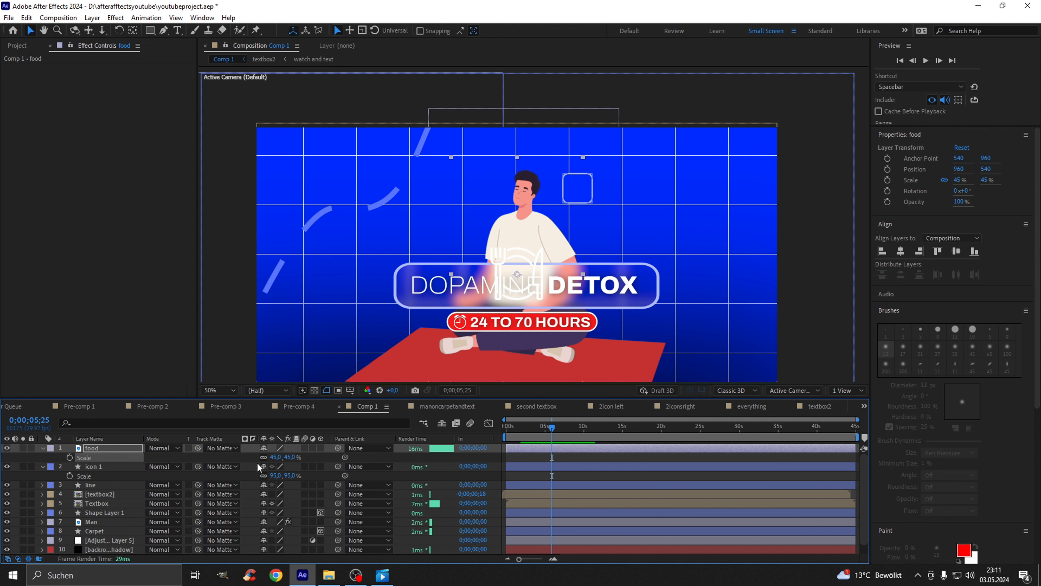
pyautogui.moveTo(517, 276); pyautogui.dragTo(560, 205)
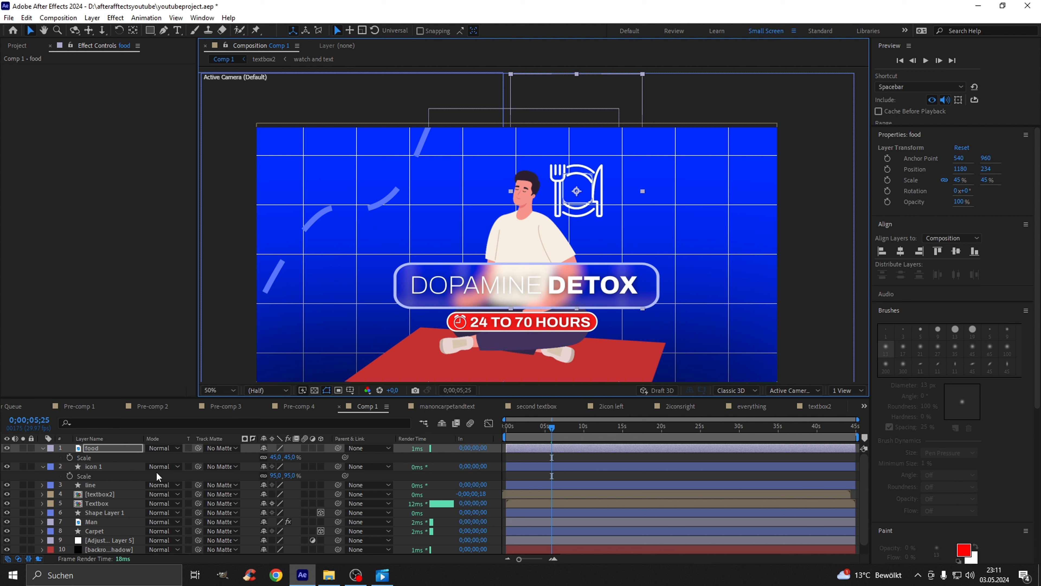
pyautogui.moveTo(279, 460); pyautogui.dragTo(265, 463)
pyautogui.scroll(4, 581, 259)
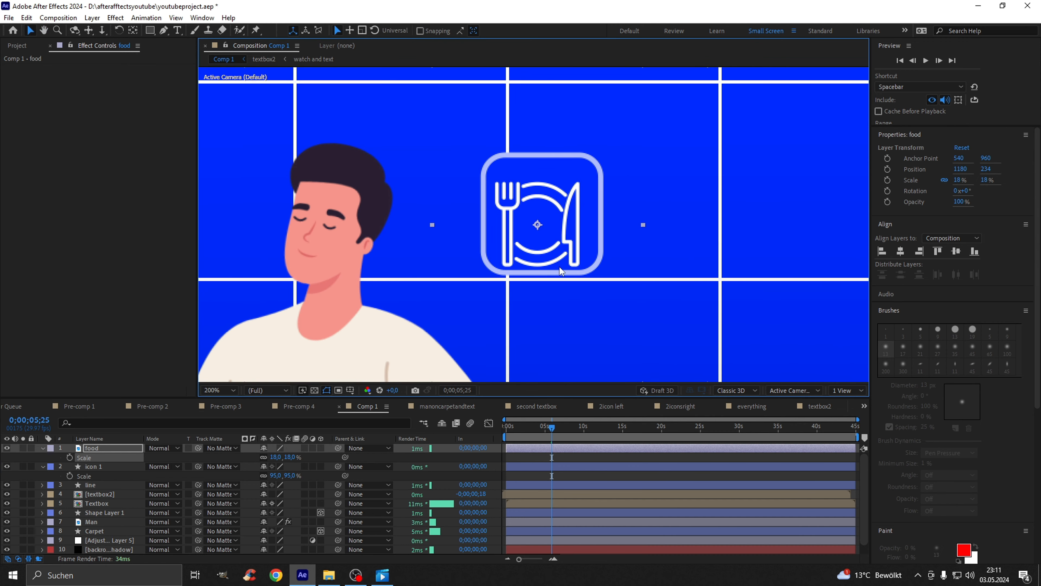
# - Center the food icon inside the rounded square by moving it to about 1183, 225.8
pyautogui.scroll(2, 554, 258)
pyautogui.scroll(-2, 511, 271)
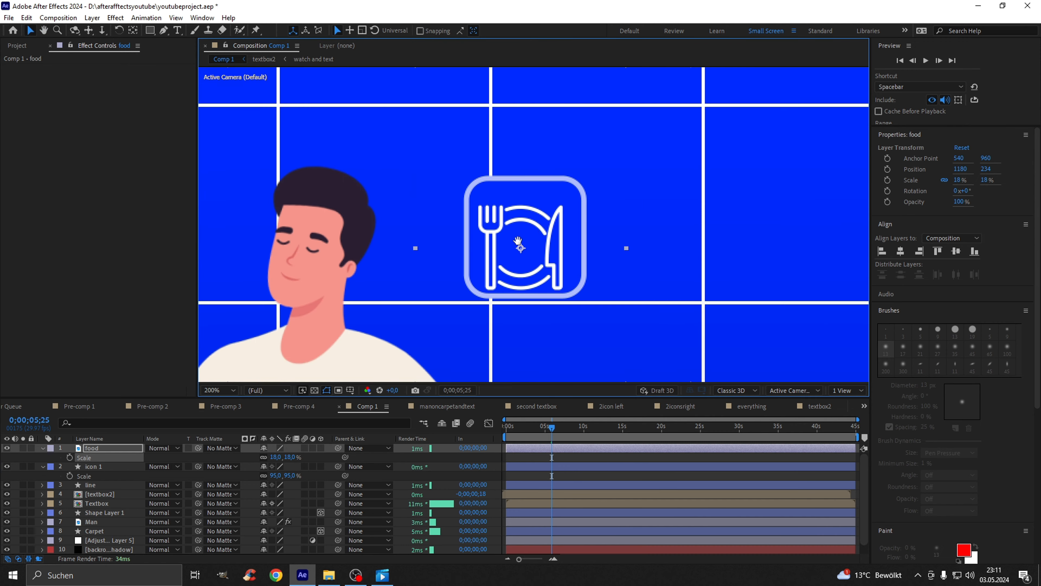
pyautogui.scroll(2, 511, 263)
pyautogui.moveTo(506, 242); pyautogui.dragTo(506, 227)
pyautogui.scroll(-2, 506, 227)
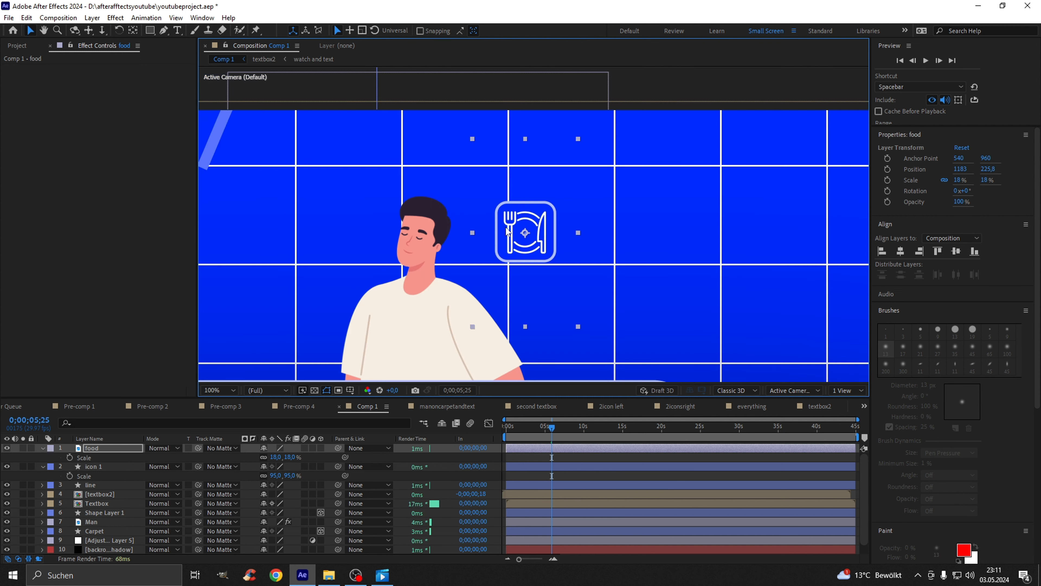
pyautogui.scroll(1, 522, 238)
pyautogui.scroll(-2, 522, 238)
pyautogui.scroll(2, 521, 227)
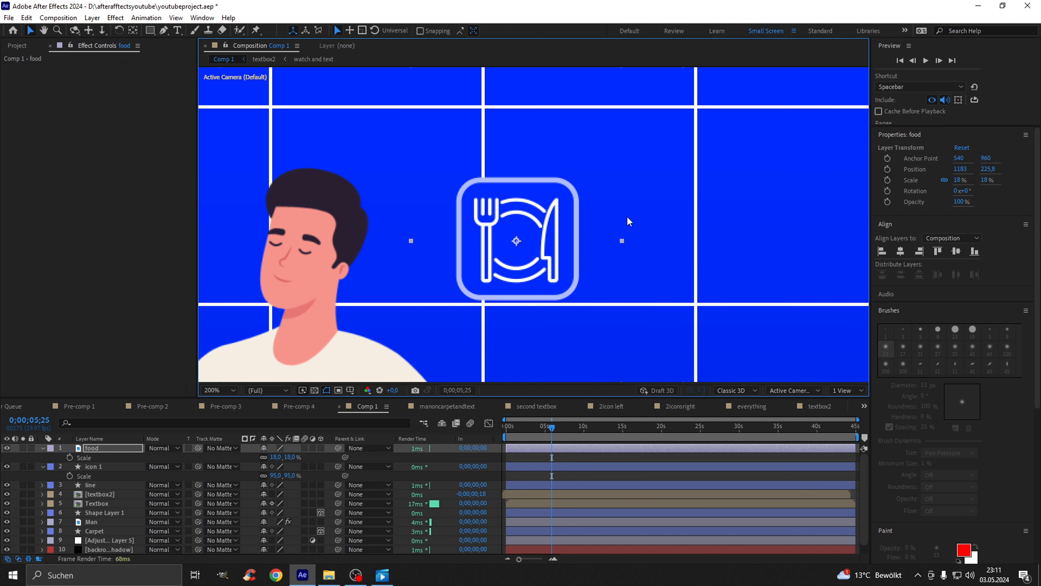
pyautogui.scroll(2, 537, 226)
pyautogui.scroll(-2, 535, 224)
# - Apply the Drop Shadow effect to the food layer and set its softness to 83
pyautogui.scroll(-6, 918, 461)
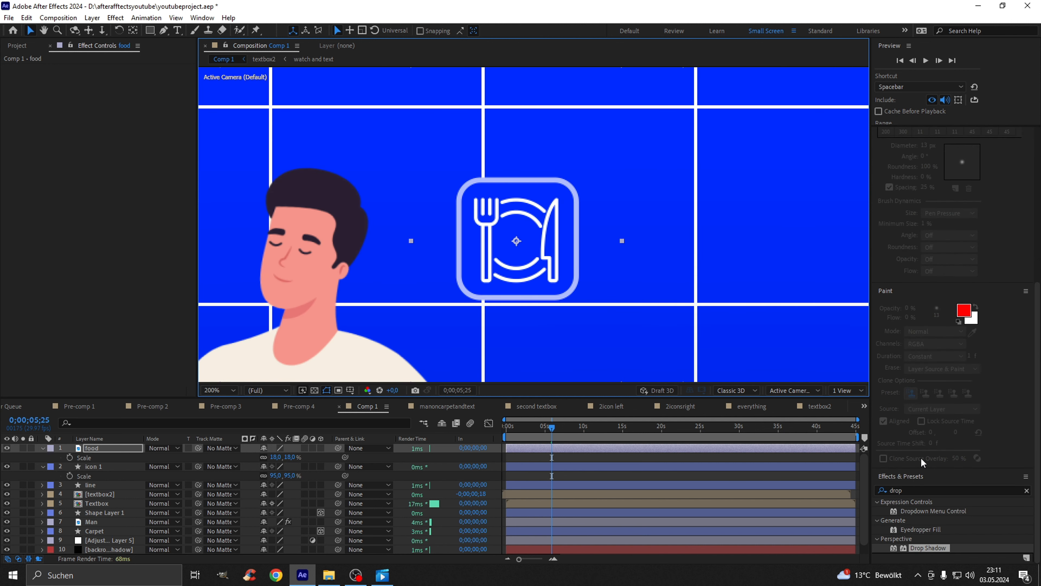
pyautogui.moveTo(929, 549); pyautogui.dragTo(93, 455)
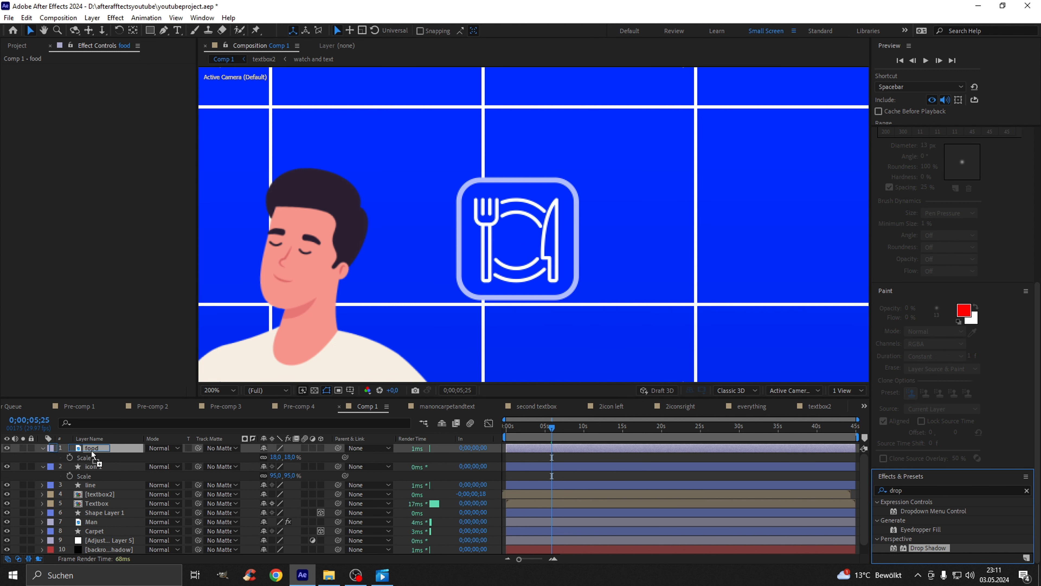
pyautogui.moveTo(95, 451); pyautogui.dragTo(96, 448)
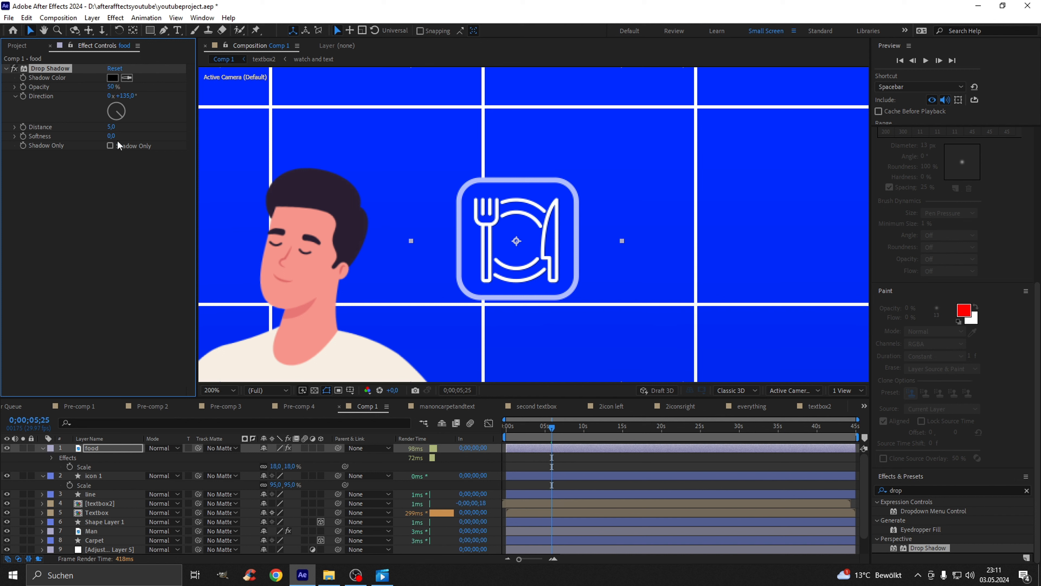
pyautogui.moveTo(125, 138); pyautogui.dragTo(158, 137)
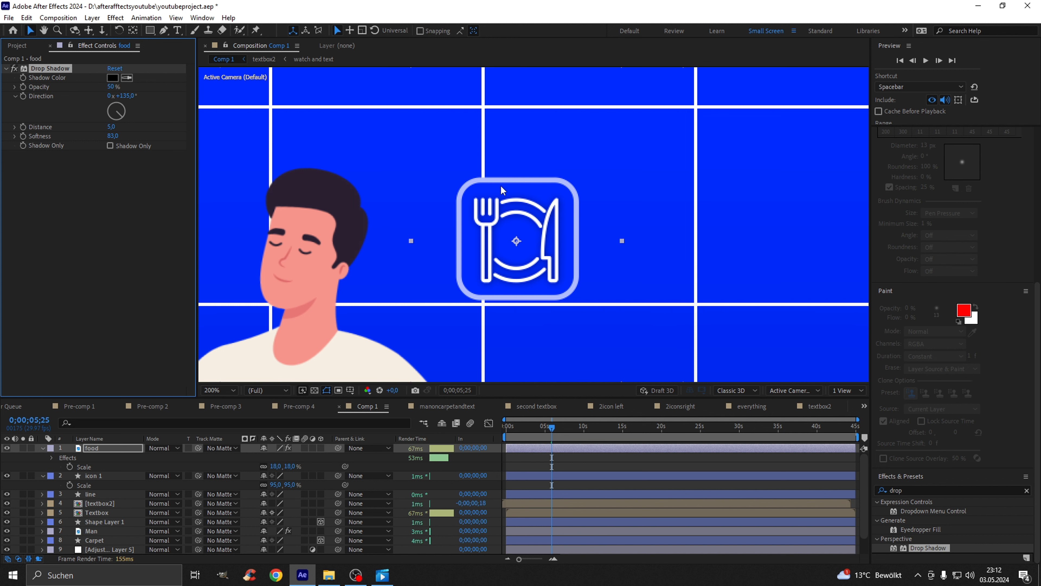
# - Find the Turbulent Displace effect by searching for "turb" and apply it to the icon 1 layer
pyautogui.scroll(2, 503, 189)
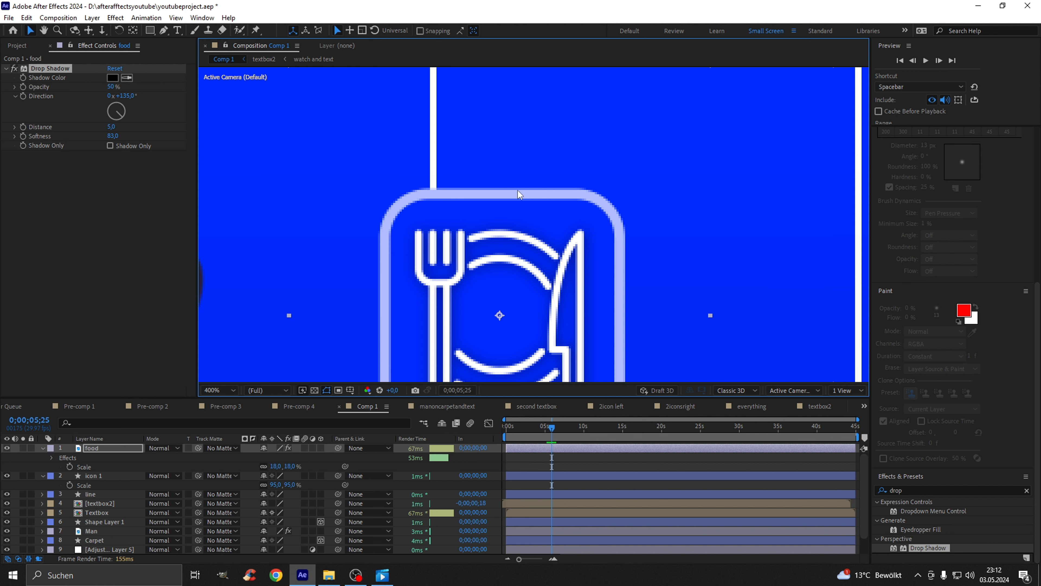
pyautogui.press(',')
pyautogui.press(',')
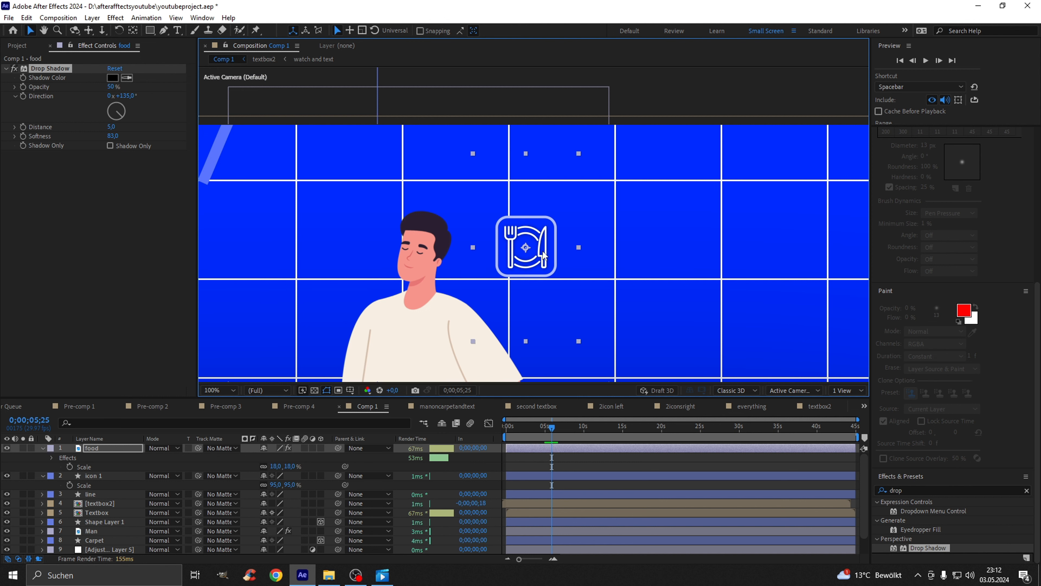
pyautogui.moveTo(542, 250); pyautogui.dragTo(566, 213)
pyautogui.press('.')
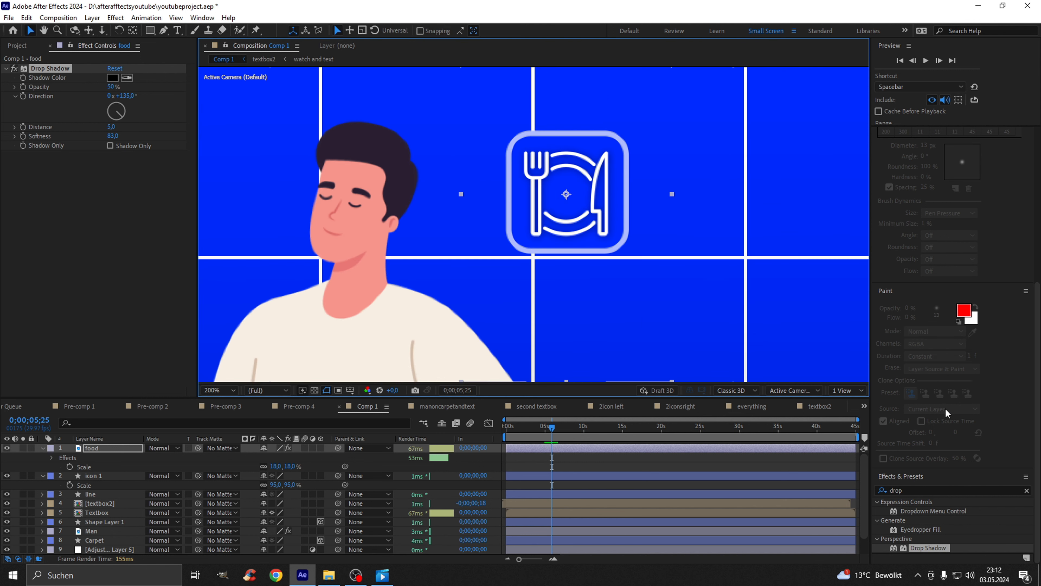
pyautogui.moveTo(904, 489); pyautogui.dragTo(869, 484)
pyautogui.write('turb')
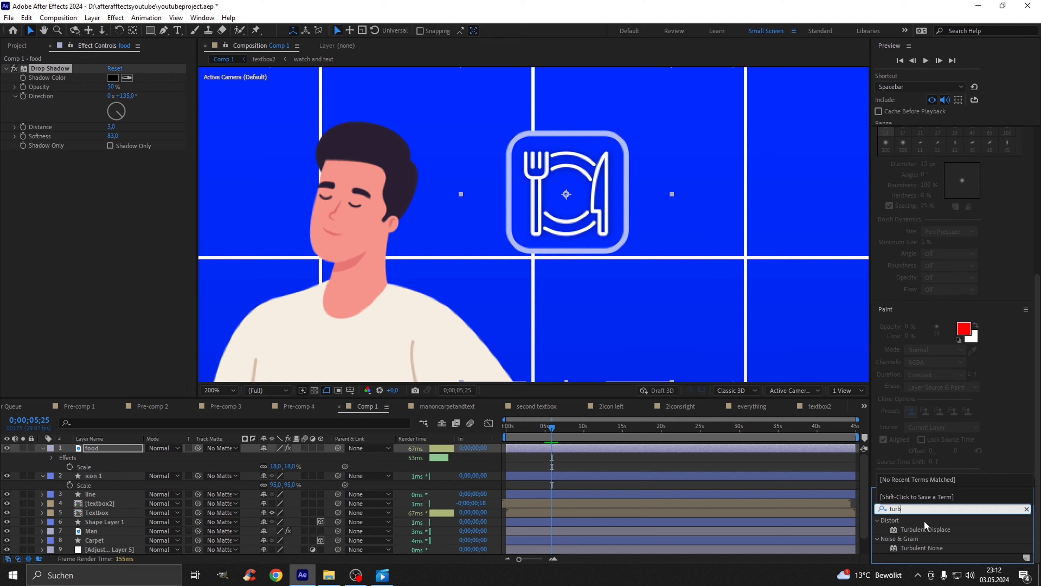
pyautogui.click(906, 527)
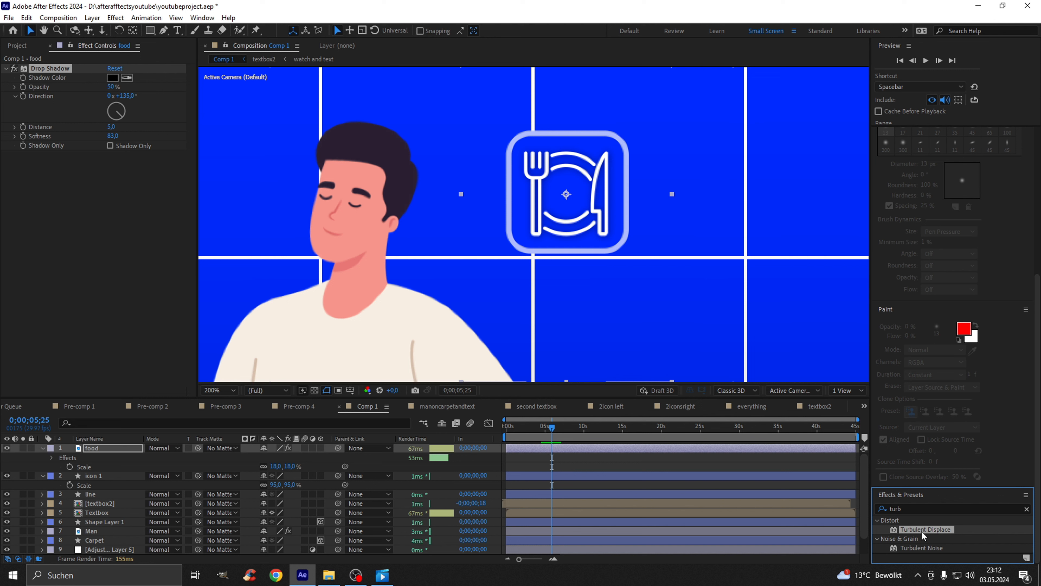
pyautogui.moveTo(922, 531); pyautogui.dragTo(103, 472)
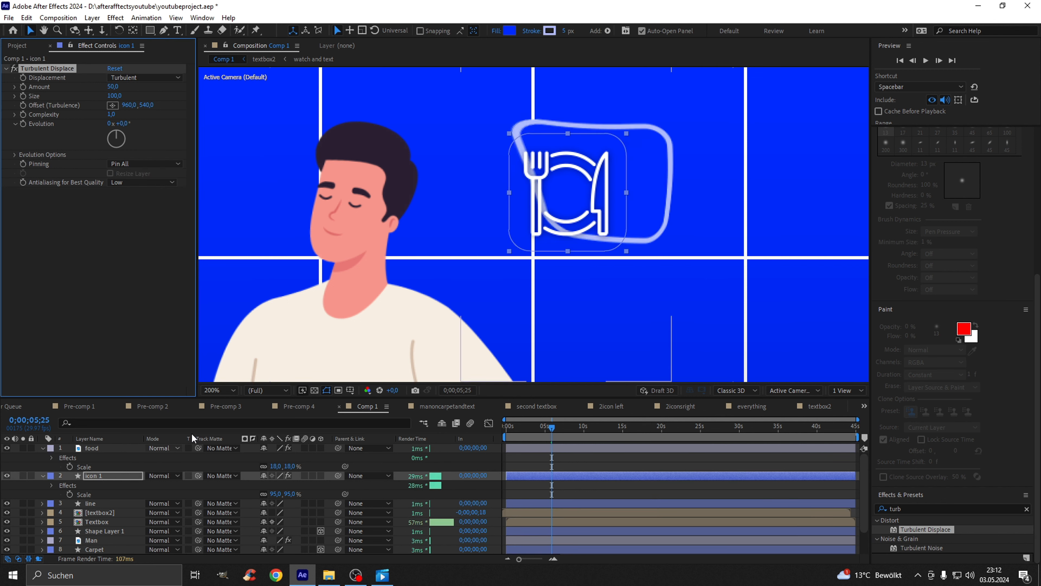
# - Set the icon 1 layer's Turbulent Displace size to 2 and amount to 34
pyautogui.scroll(2, 644, 173)
pyautogui.press('space')
pyautogui.moveTo(723, 108); pyautogui.dragTo(590, 213)
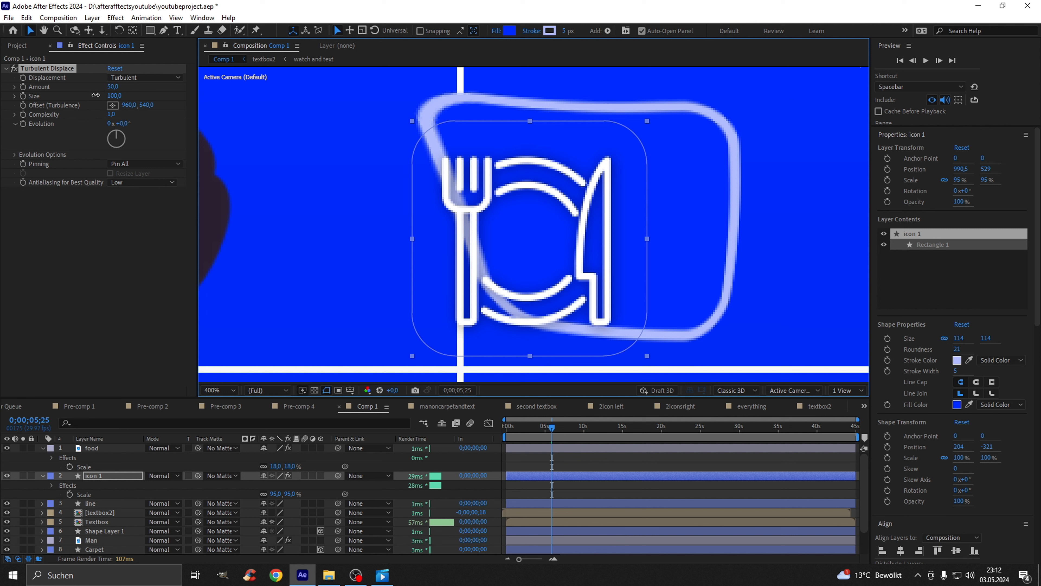
pyautogui.click(114, 96)
pyautogui.moveTo(110, 97); pyautogui.dragTo(70, 107)
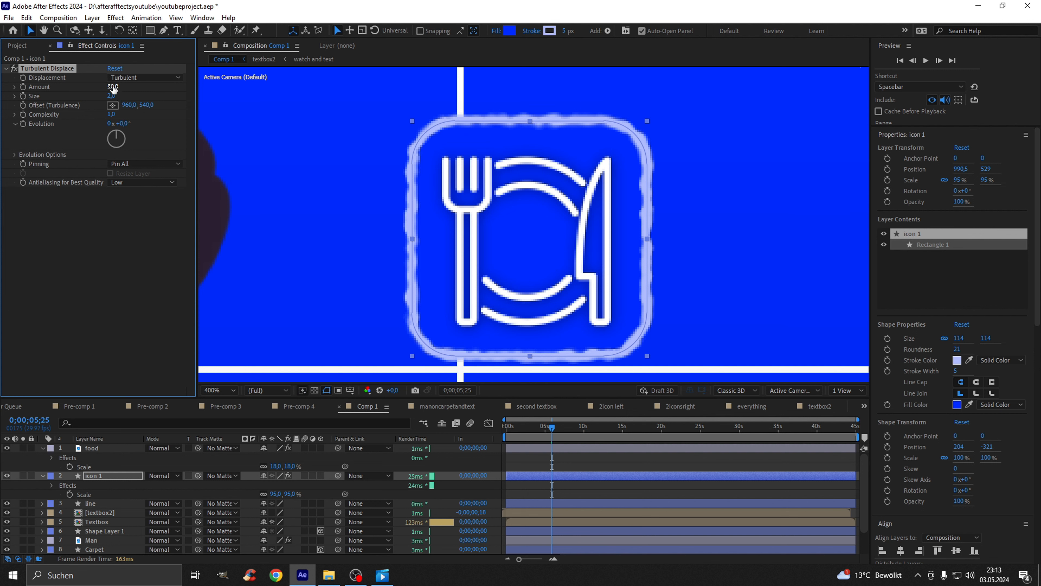
pyautogui.moveTo(113, 86); pyautogui.dragTo(119, 91)
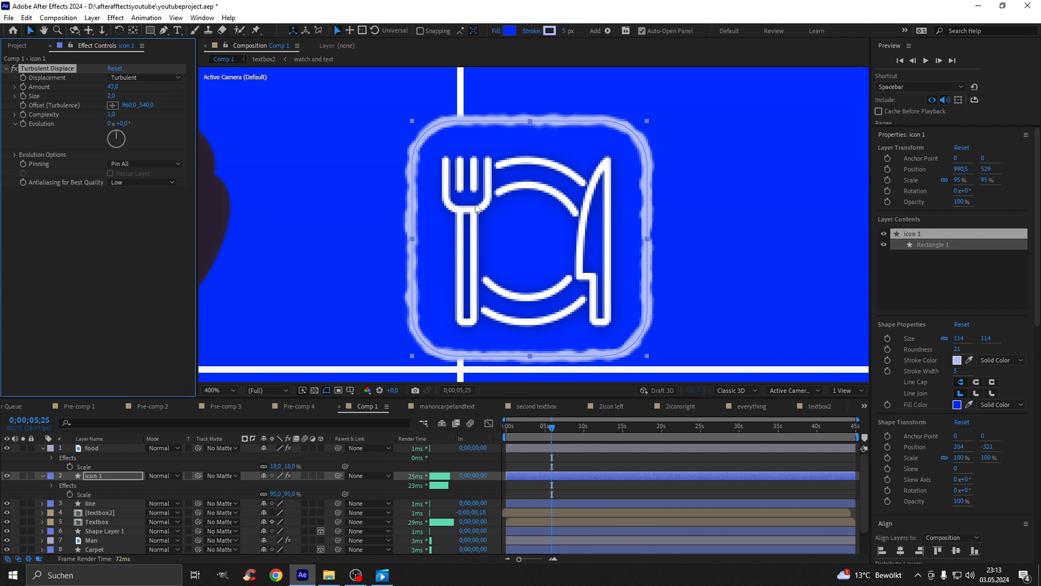
pyautogui.hotkey('ctrl', 'z')
pyautogui.scroll(-3, 382, 197)
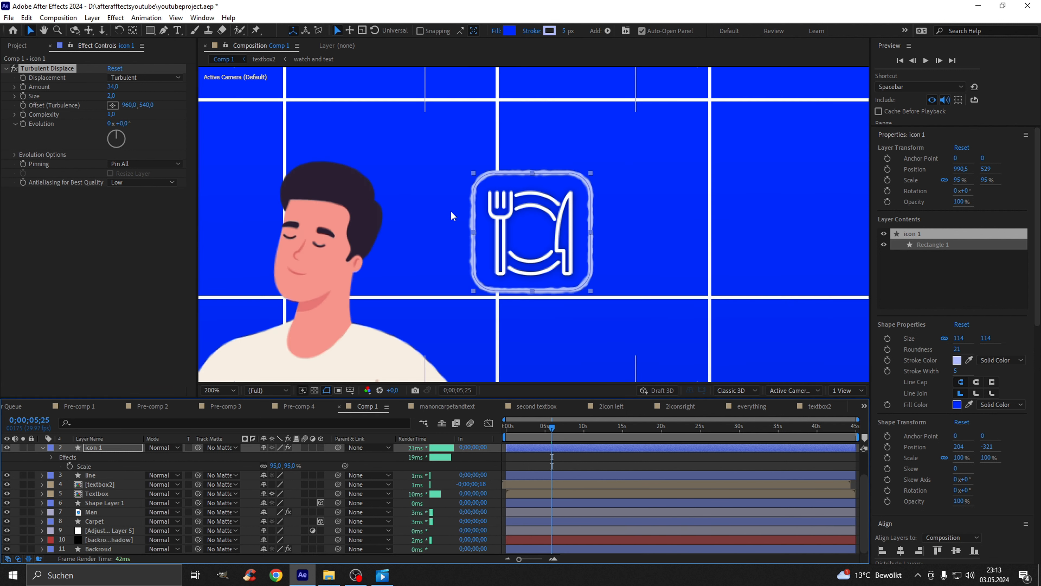
pyautogui.scroll(3, 450, 210)
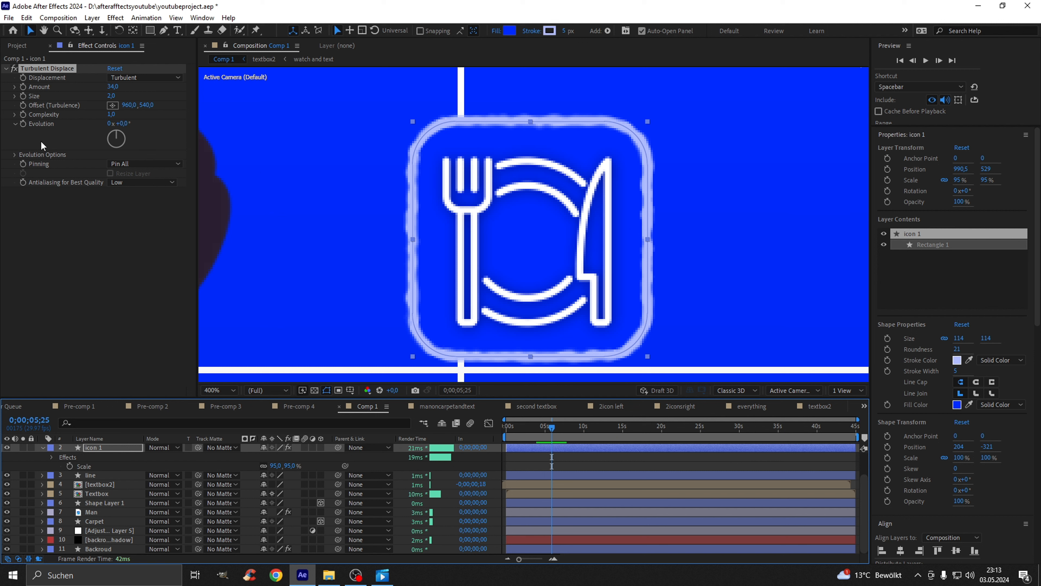
# - Drive the random seed of the icon 1 layer's Turbulent Displace with the expression time * 7 and save the project
pyautogui.click(15, 124)
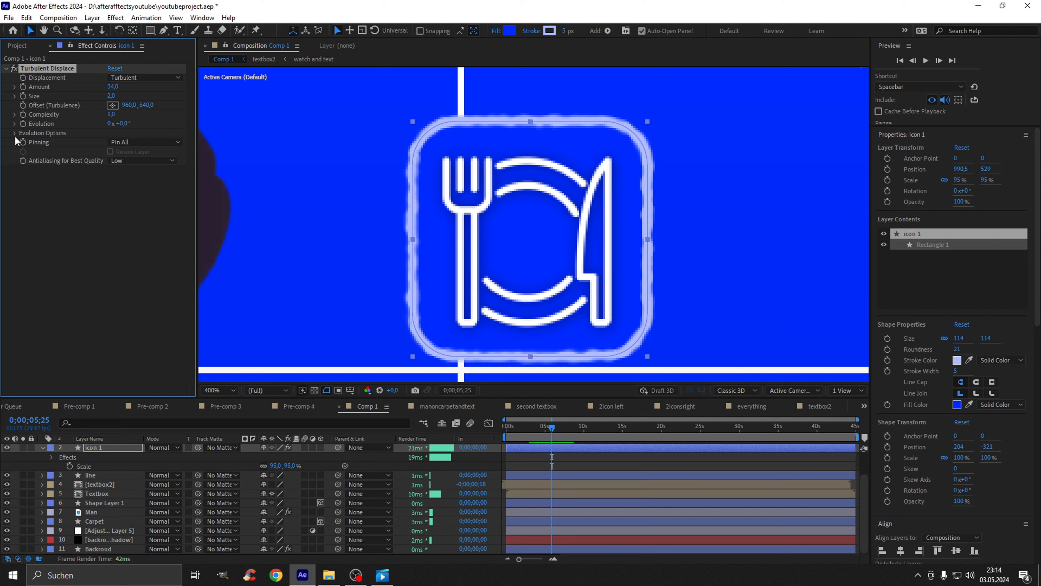
pyautogui.click(15, 133)
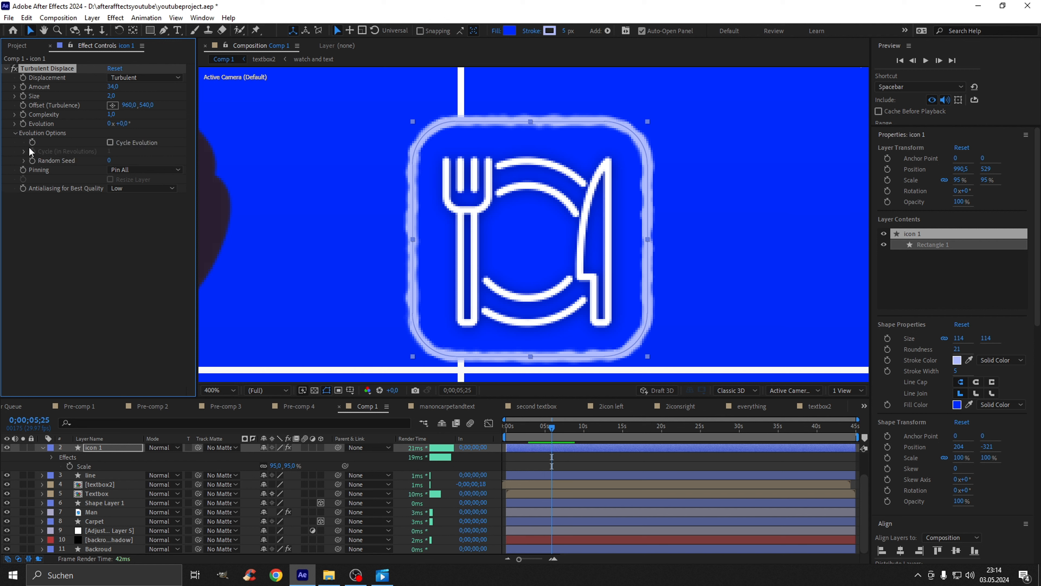
pyautogui.press('alt')
pyautogui.keyDown('alt'); pyautogui.click(32, 161); pyautogui.keyUp('alt')
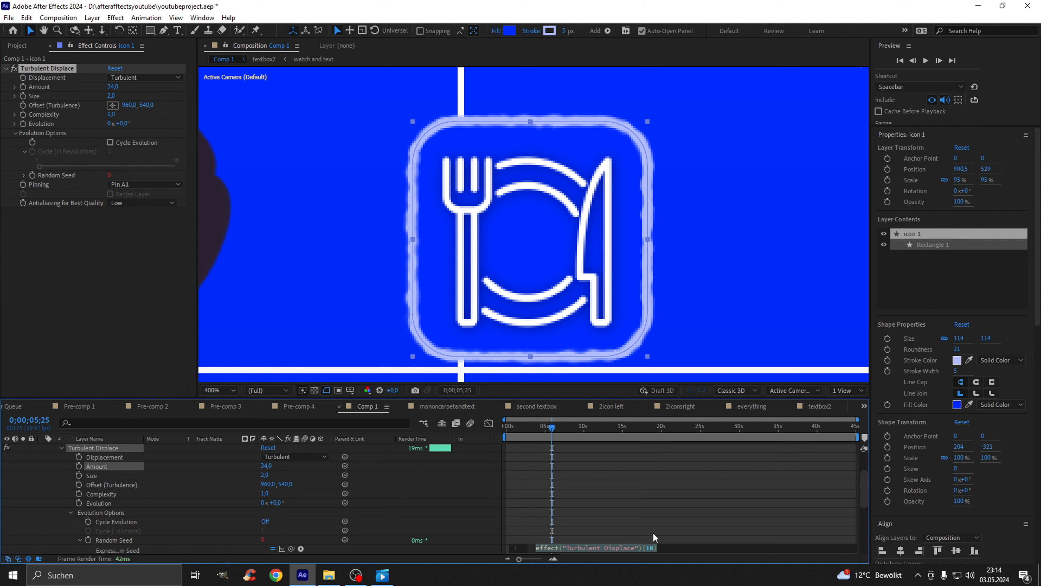
pyautogui.write('time')
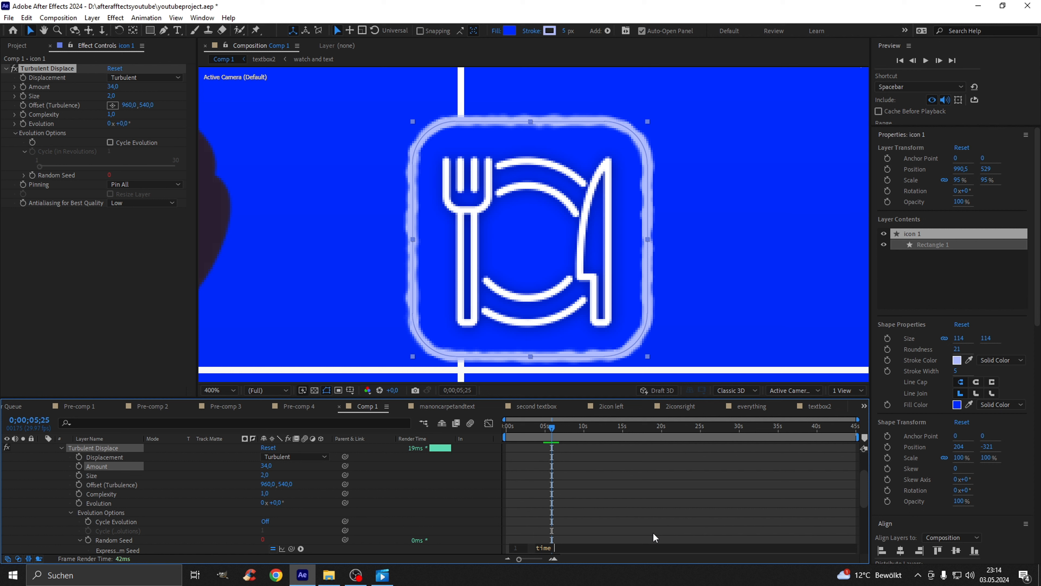
pyautogui.write(' *')
pyautogui.click(602, 490)
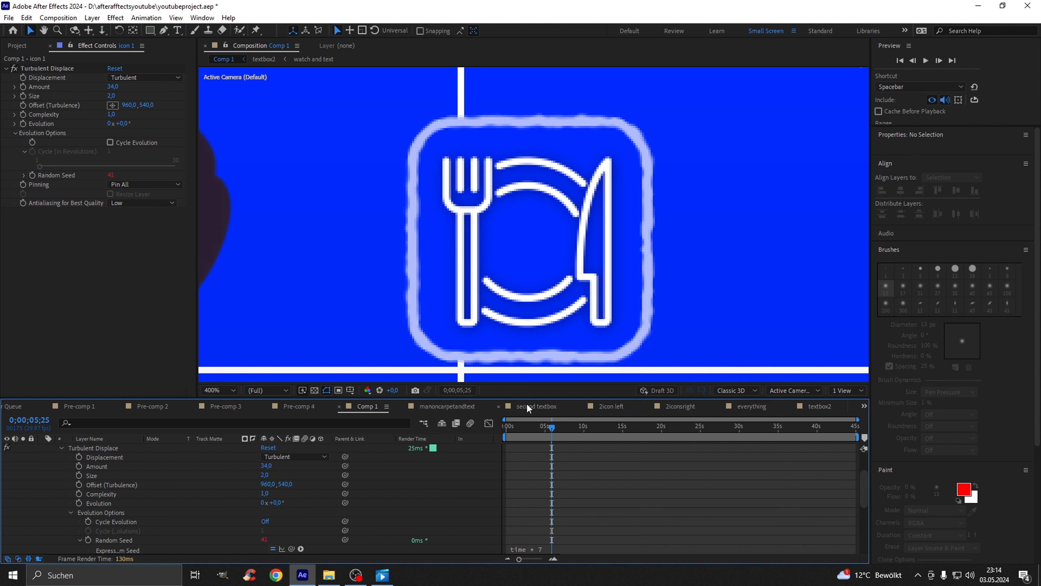
pyautogui.hotkey('ctrl', 's')
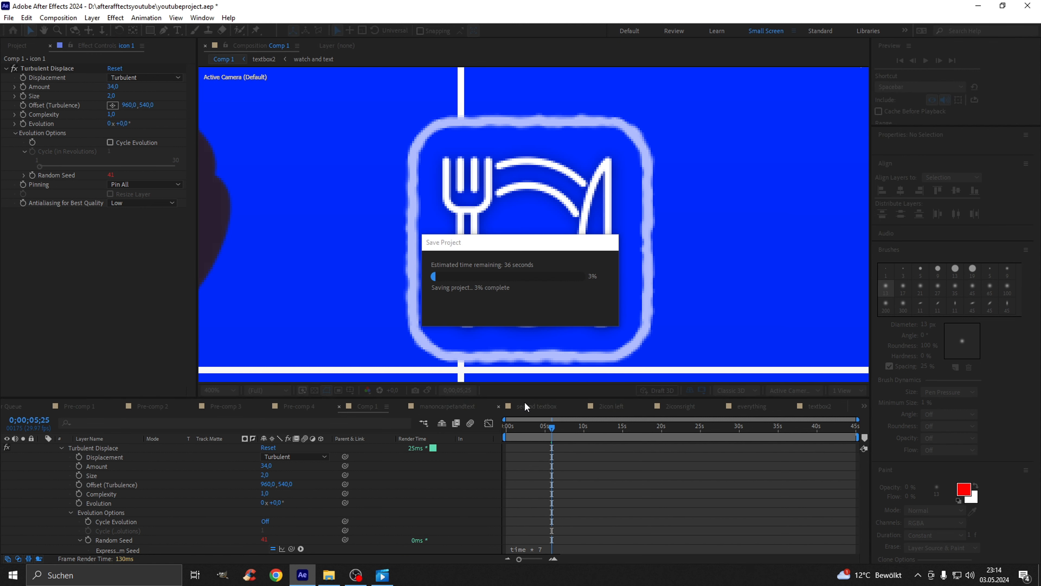
# - Play back the opening seconds of the composition to check the speed of the icon outline's wobble
pyautogui.moveTo(552, 427); pyautogui.dragTo(514, 428)
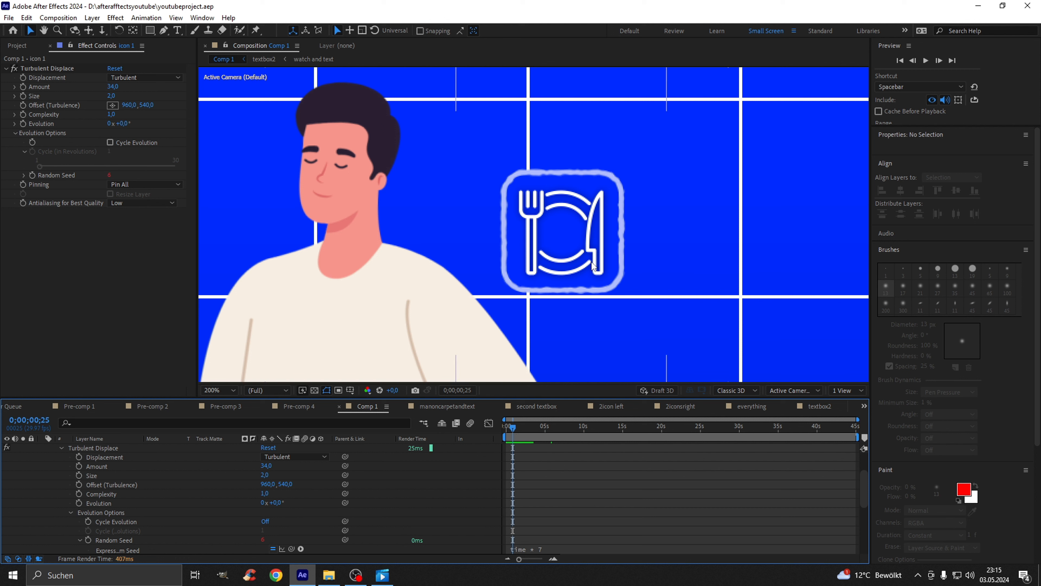
pyautogui.press('space')
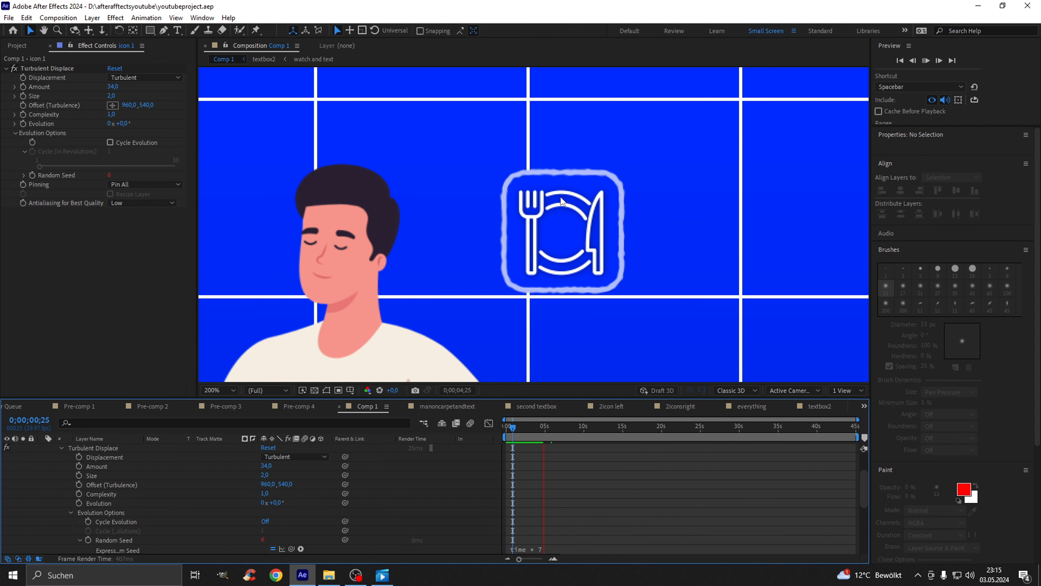
pyautogui.press('space')
pyautogui.scroll(-1, 566, 228)
pyautogui.scroll(1, 568, 233)
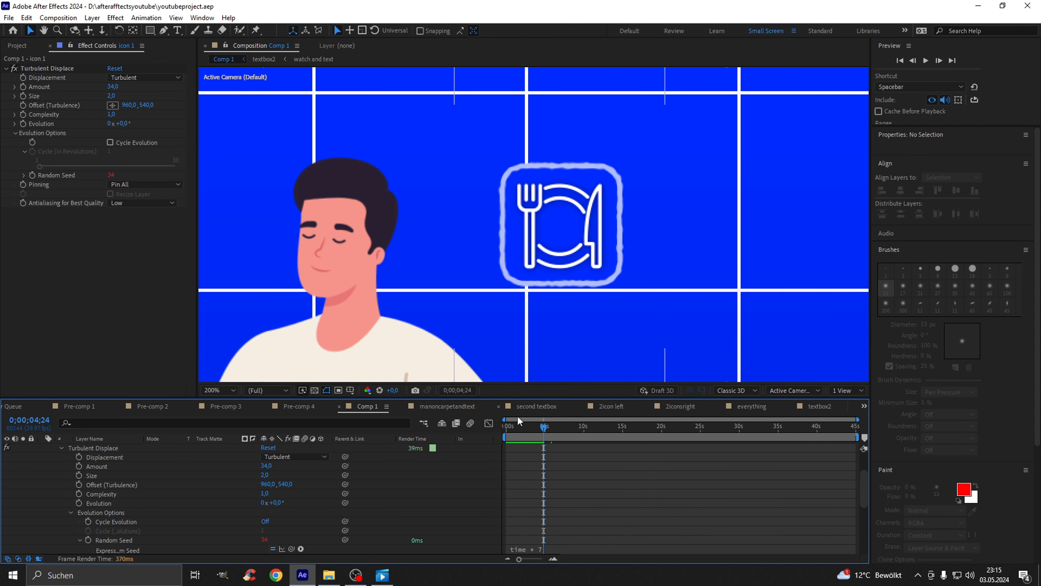
pyautogui.click(512, 426)
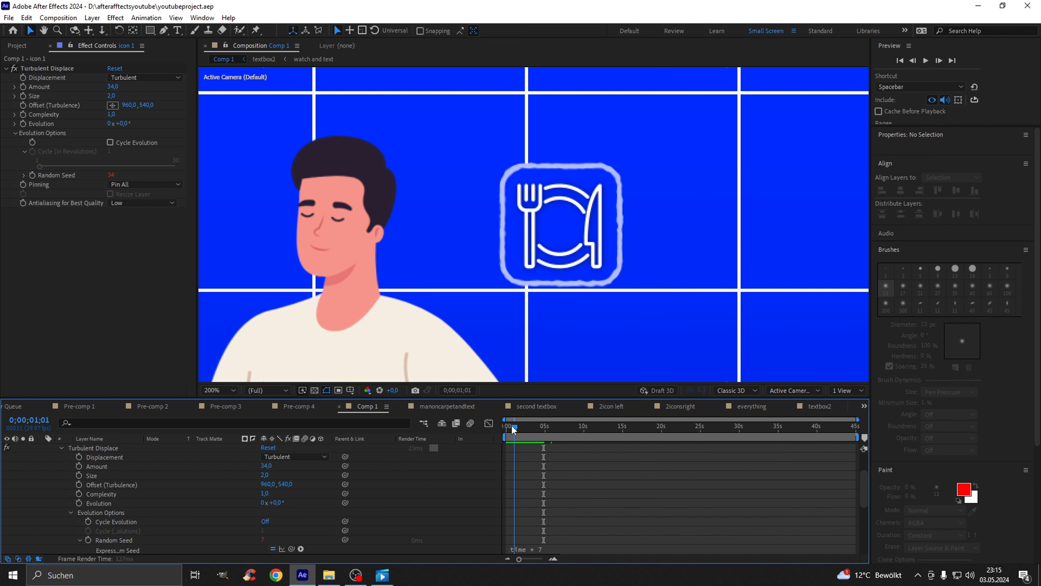
pyautogui.moveTo(513, 427); pyautogui.dragTo(509, 427)
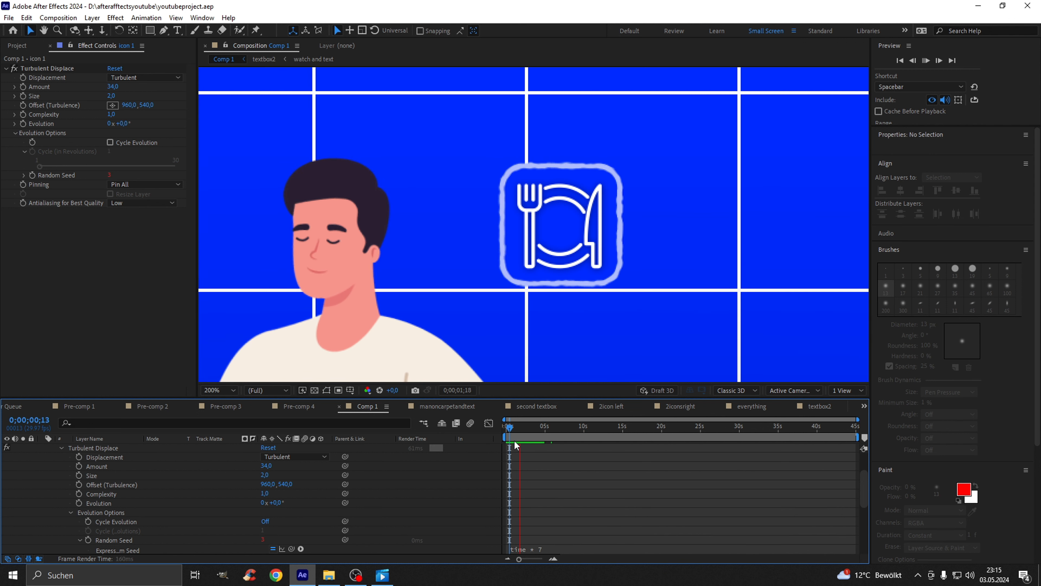
pyautogui.press('space')
# - Change the random seed expression of the icon's Turbulent Displace to time * 5
pyautogui.click(550, 546)
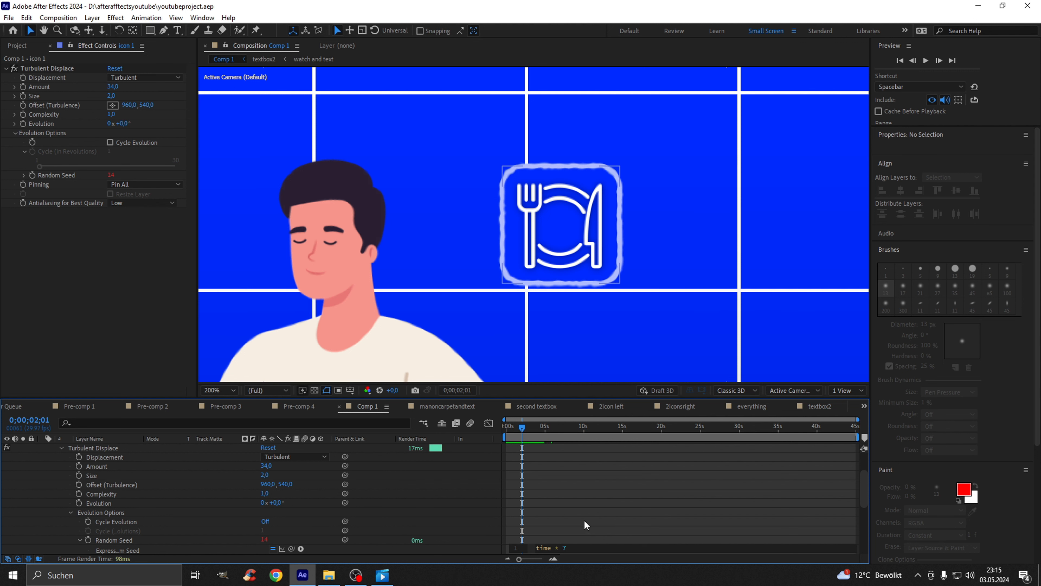
pyautogui.write('5')
pyautogui.click(618, 508)
# - Preview the composition from the start and inspect the food icon's wobbling outline up close
pyautogui.moveTo(525, 428); pyautogui.dragTo(512, 427)
pyautogui.press('space')
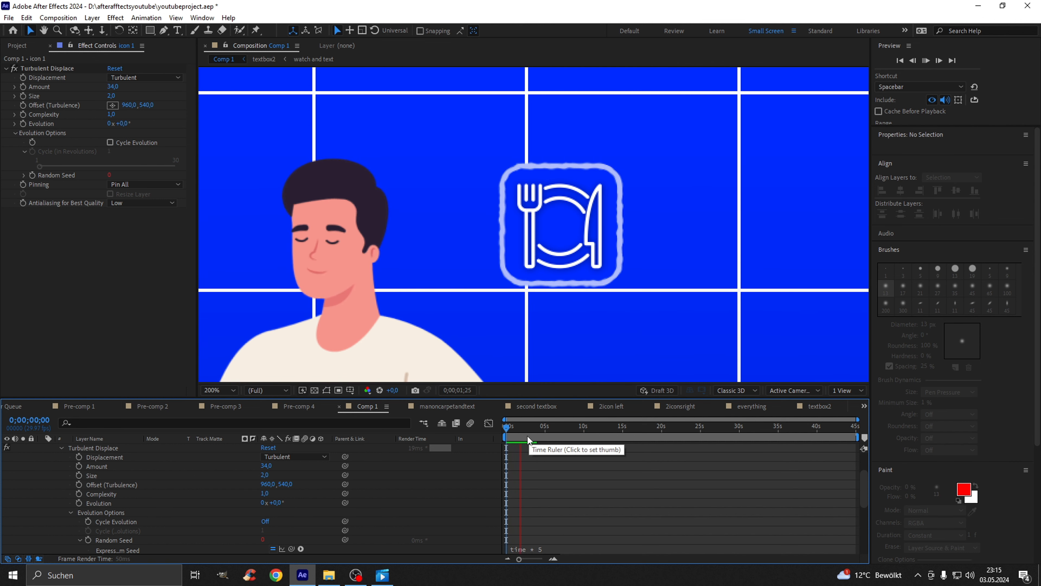
pyautogui.press('space')
pyautogui.scroll(-2, 538, 262)
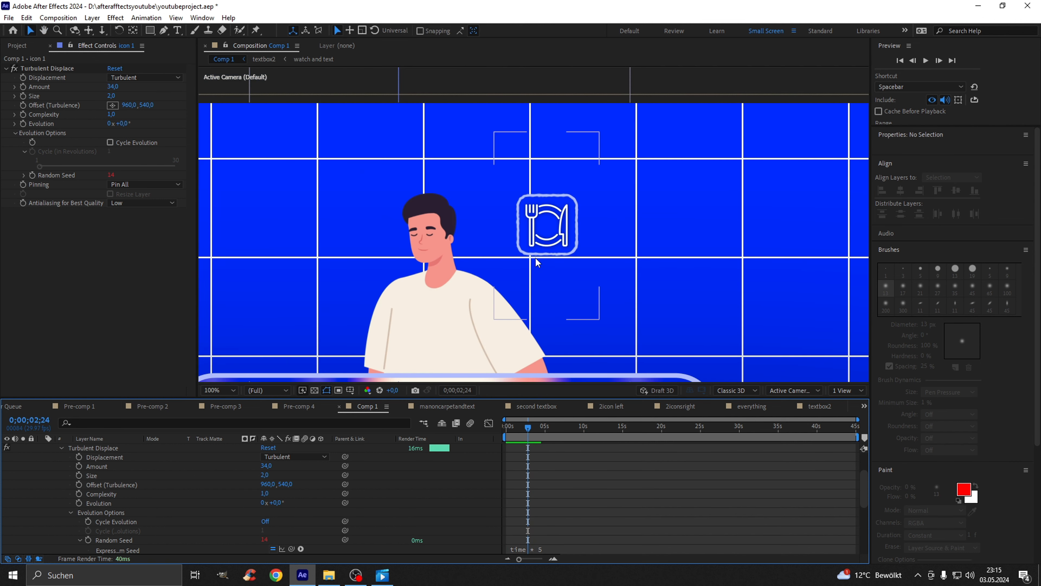
pyautogui.moveTo(531, 255); pyautogui.dragTo(585, 265)
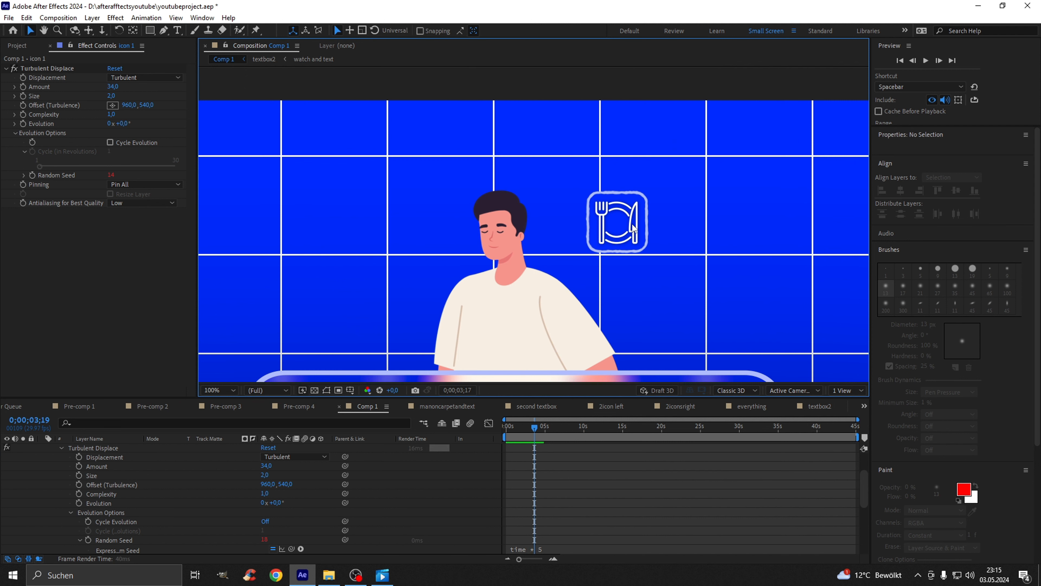
pyautogui.scroll(4, 614, 215)
pyautogui.scroll(3, 246, 492)
pyautogui.click(510, 427)
pyautogui.click(508, 428)
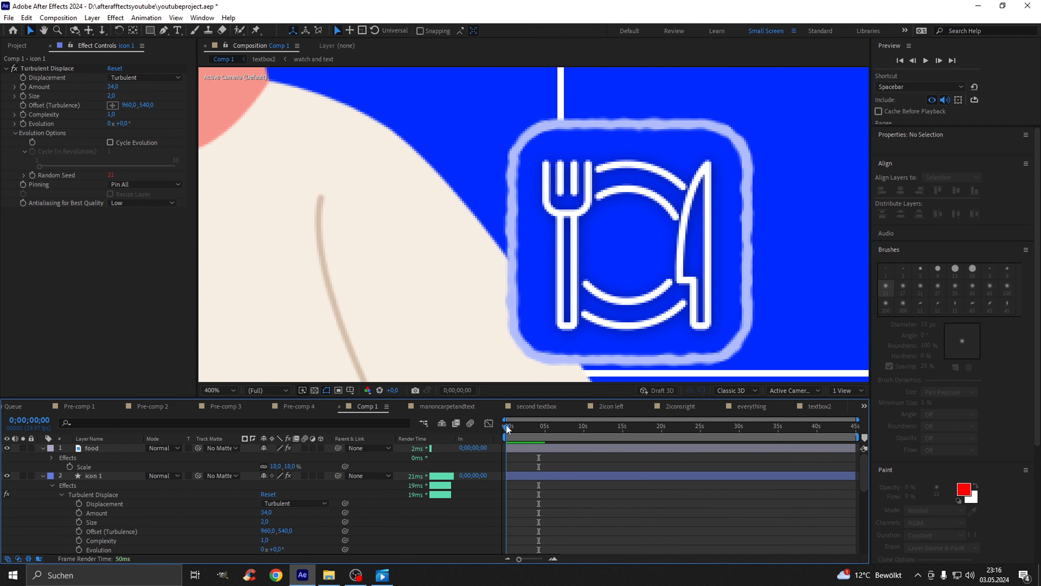
pyautogui.press('space')
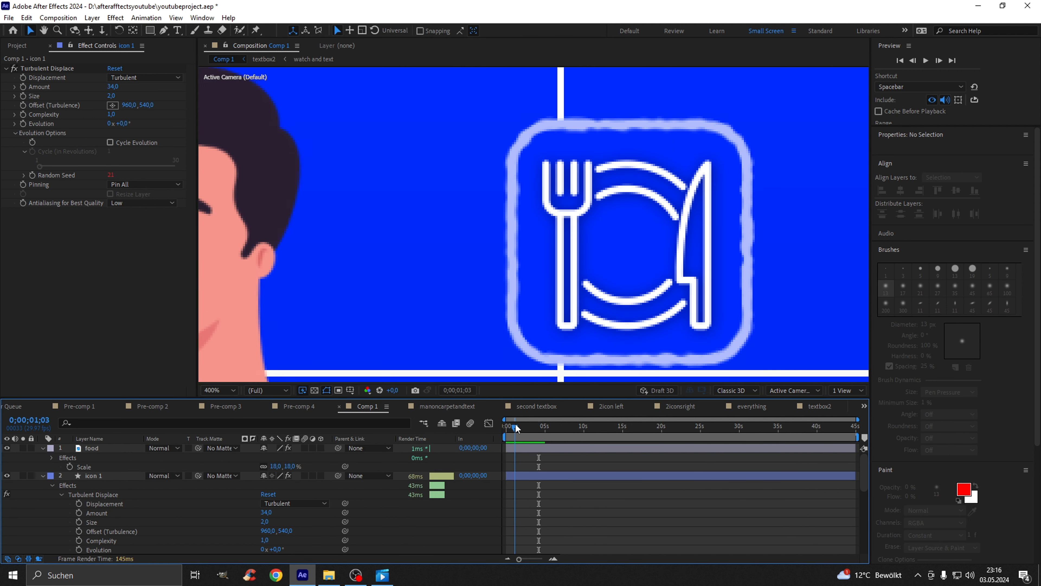
# - Try a Turbulent Displace amount of 20 on the icon 1 layer and play back the outline
pyautogui.click(111, 88)
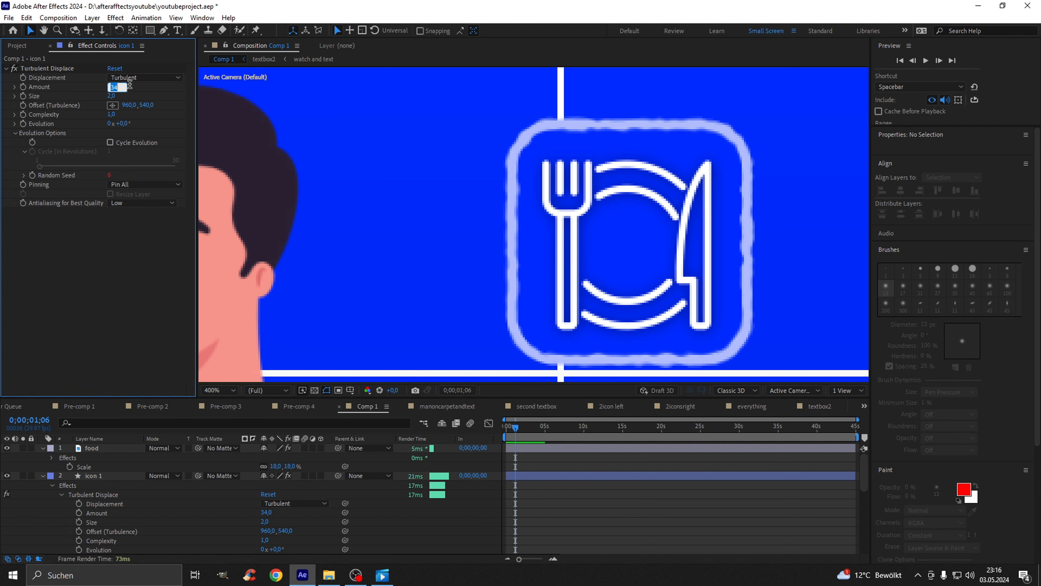
pyautogui.write('20')
pyautogui.press('Return')
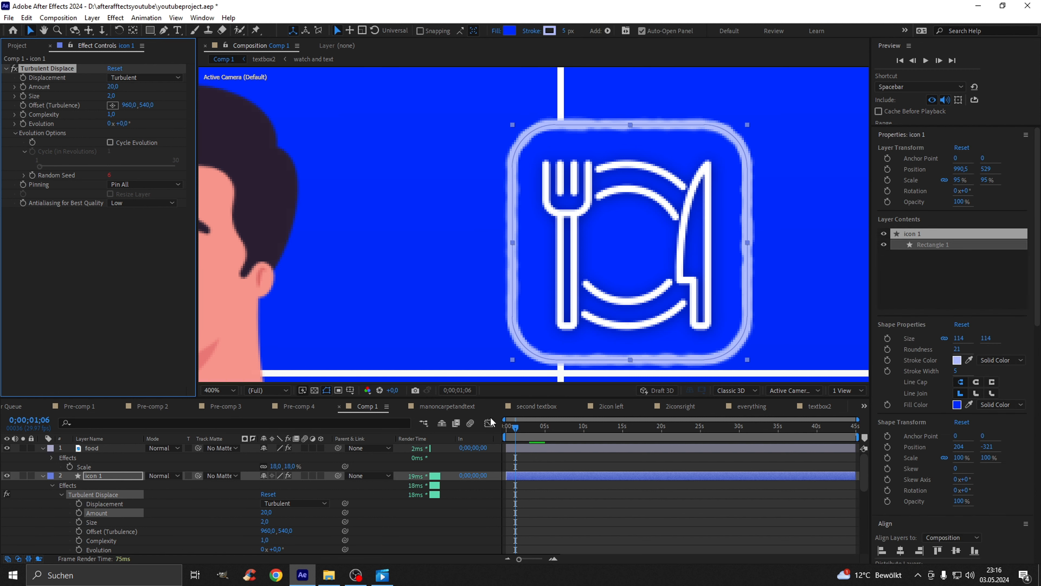
pyautogui.moveTo(516, 428); pyautogui.dragTo(519, 427)
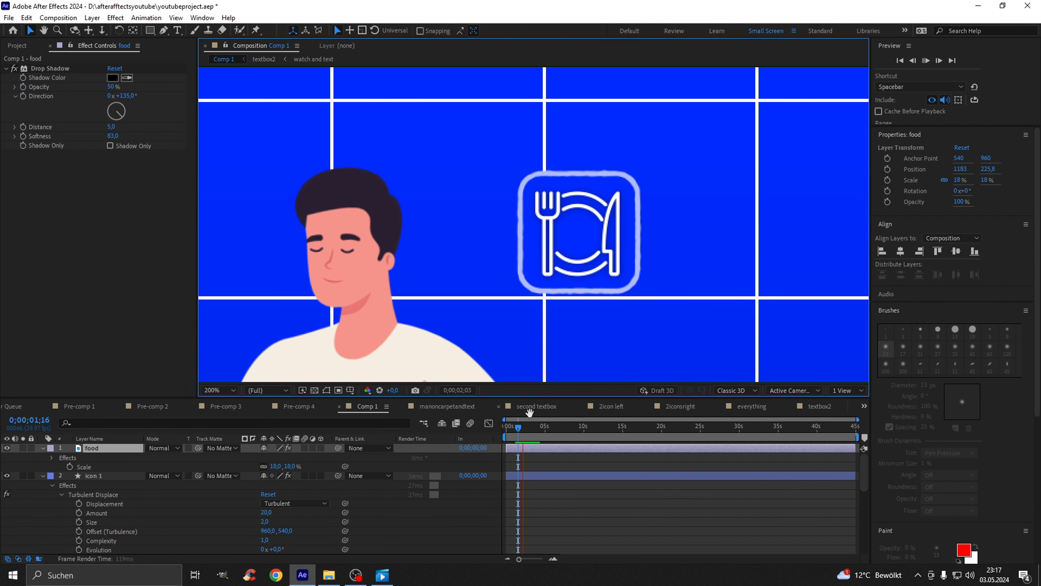
pyautogui.press('space')
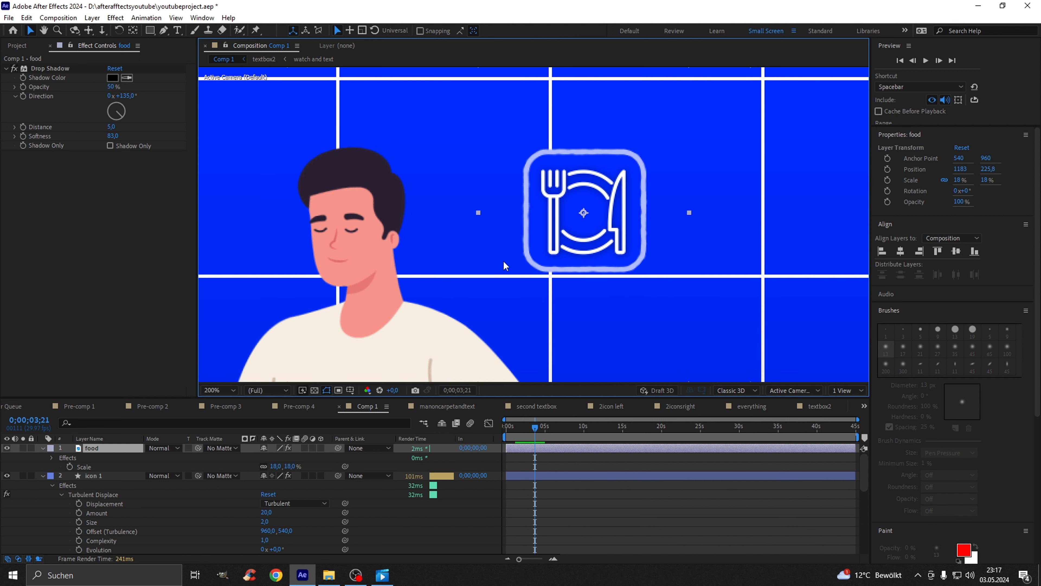
pyautogui.scroll(3, 522, 474)
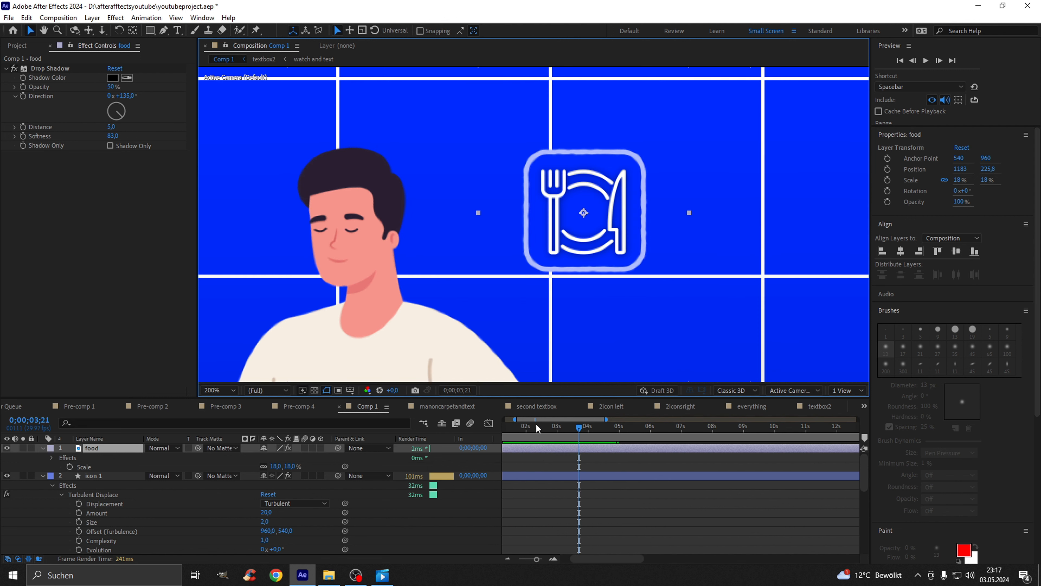
pyautogui.moveTo(538, 428)
pyautogui.mouseDown()
pyautogui.moveTo(509, 428)
pyautogui.moveTo(556, 433)
pyautogui.mouseUp()
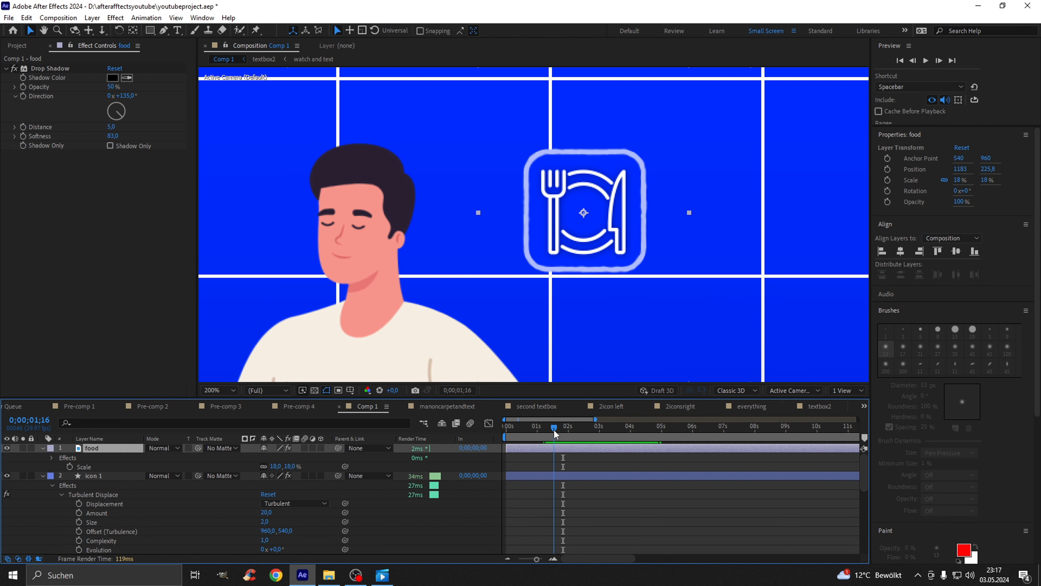
pyautogui.press('space')
pyautogui.scroll(-1, 560, 258)
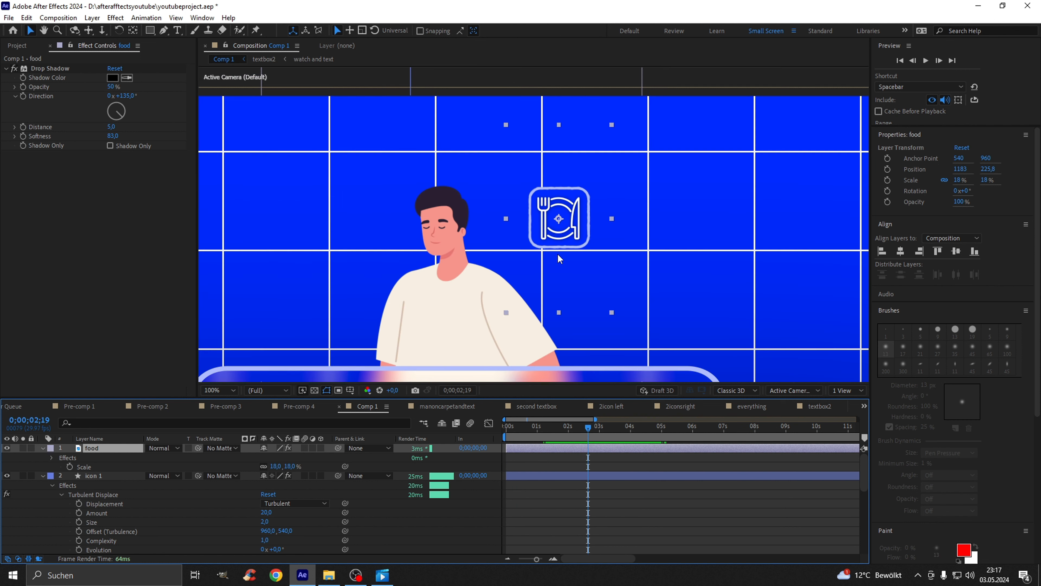
pyautogui.press('h')
pyautogui.moveTo(397, 283); pyautogui.dragTo(438, 174)
pyautogui.moveTo(411, 249); pyautogui.dragTo(466, 213)
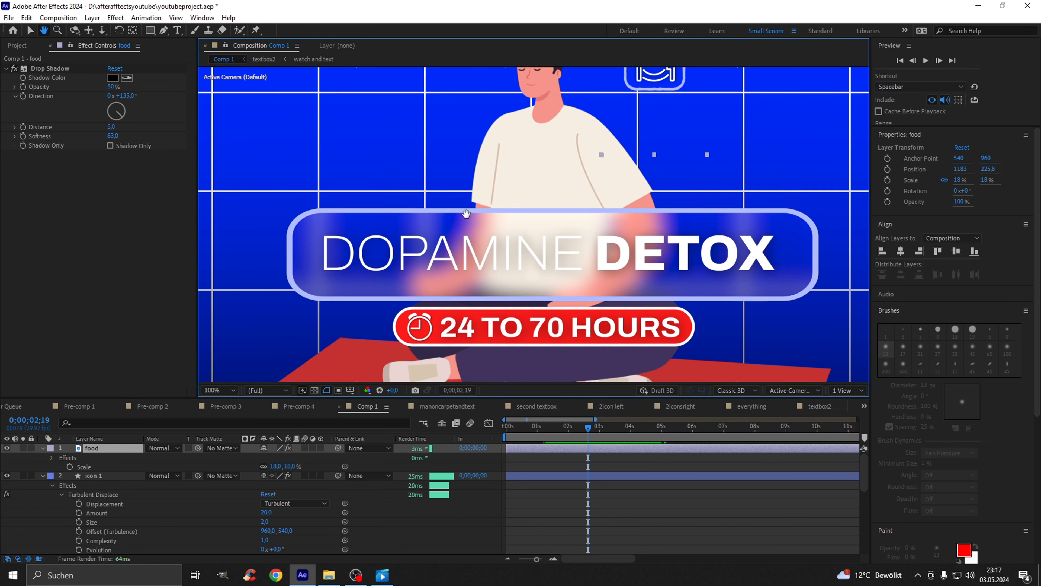
pyautogui.press('v')
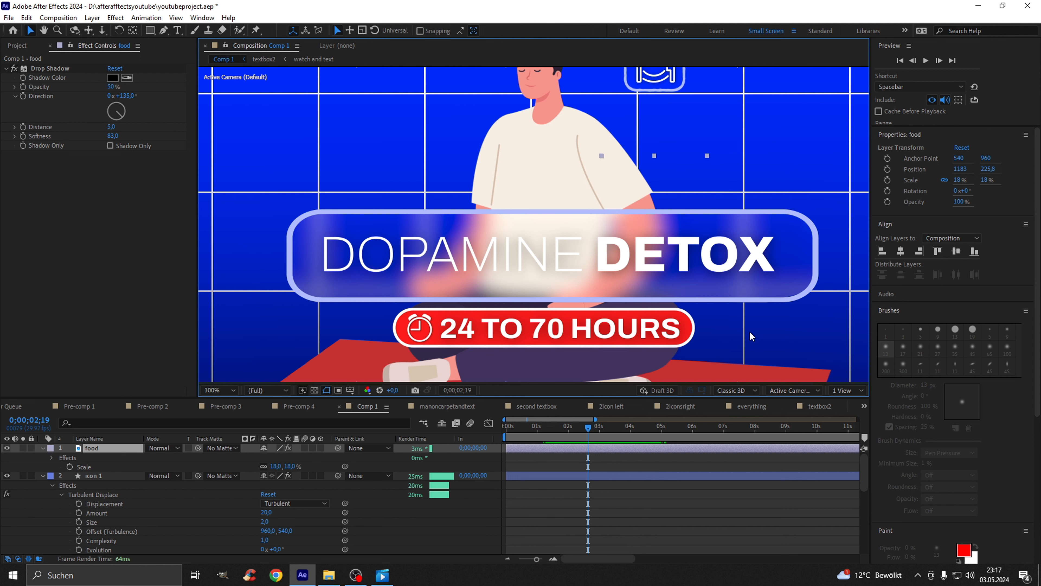
pyautogui.press('h')
pyautogui.moveTo(523, 203); pyautogui.dragTo(438, 316)
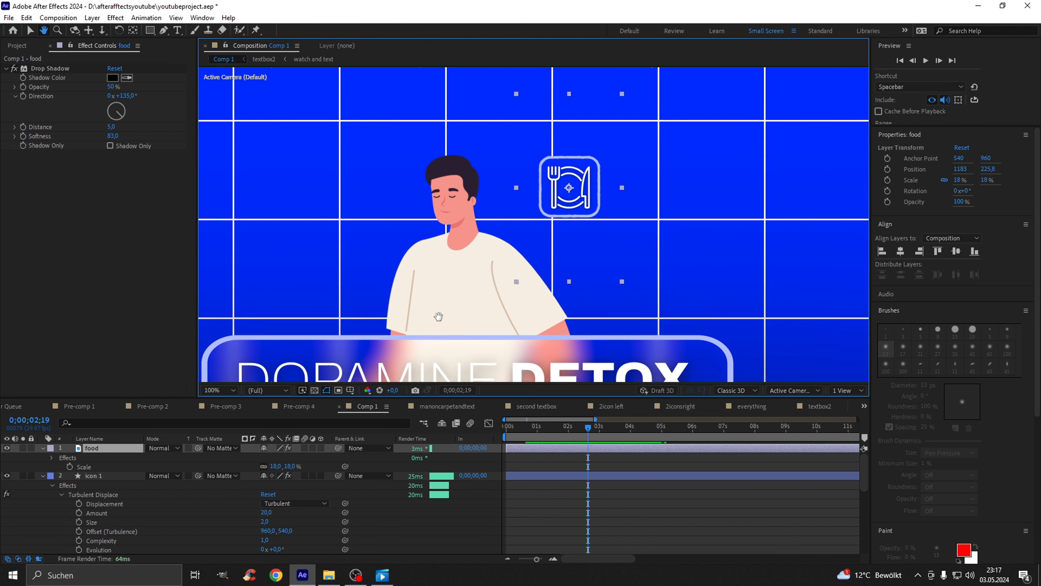
pyautogui.press('v')
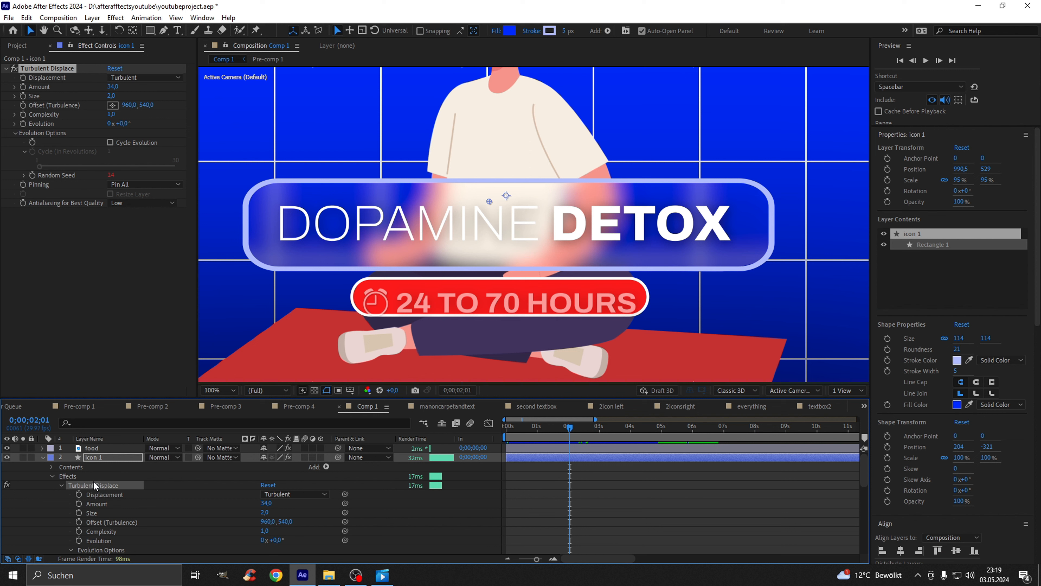
# - Copy the Turbulent Displace effect from icon 1 and paste it onto Shape Layer 2 inside the Textbox pre-composition
pyautogui.hotkey('ctrl', 'c')
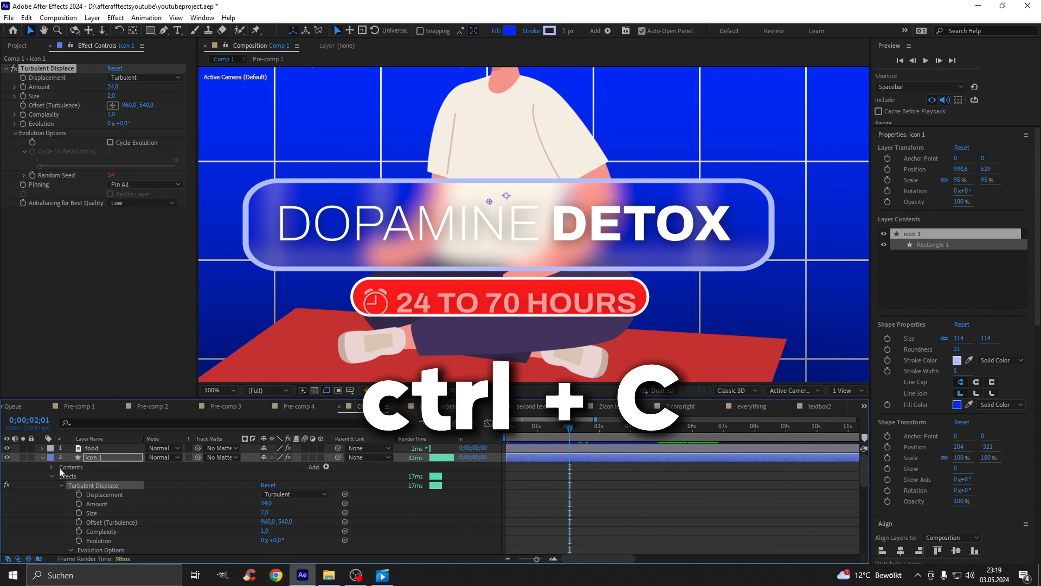
pyautogui.scroll(-4, 82, 480)
pyautogui.scroll(-5, 82, 479)
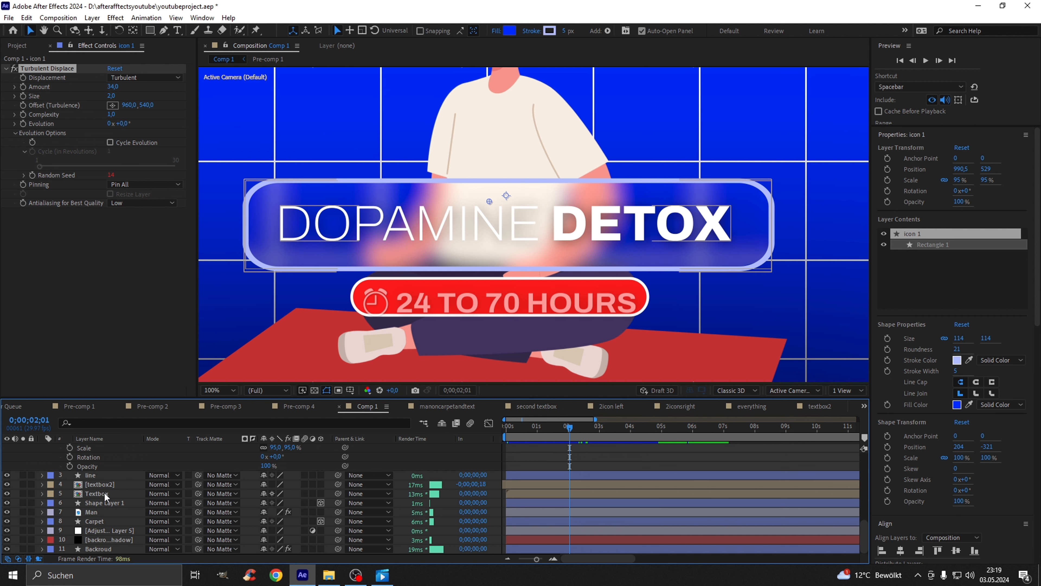
pyautogui.doubleClick(105, 495)
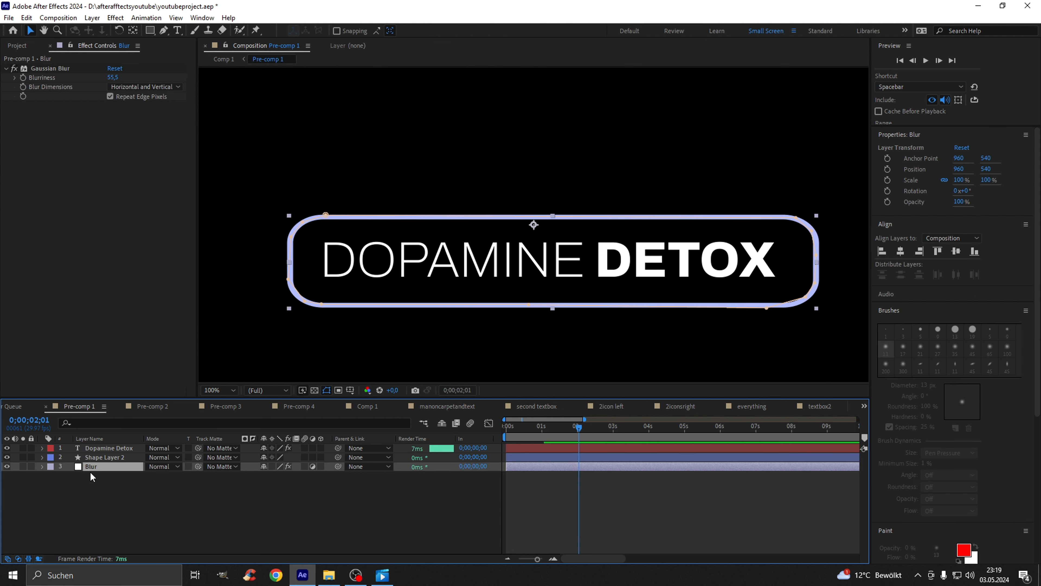
pyautogui.hotkey('ctrl', 'v')
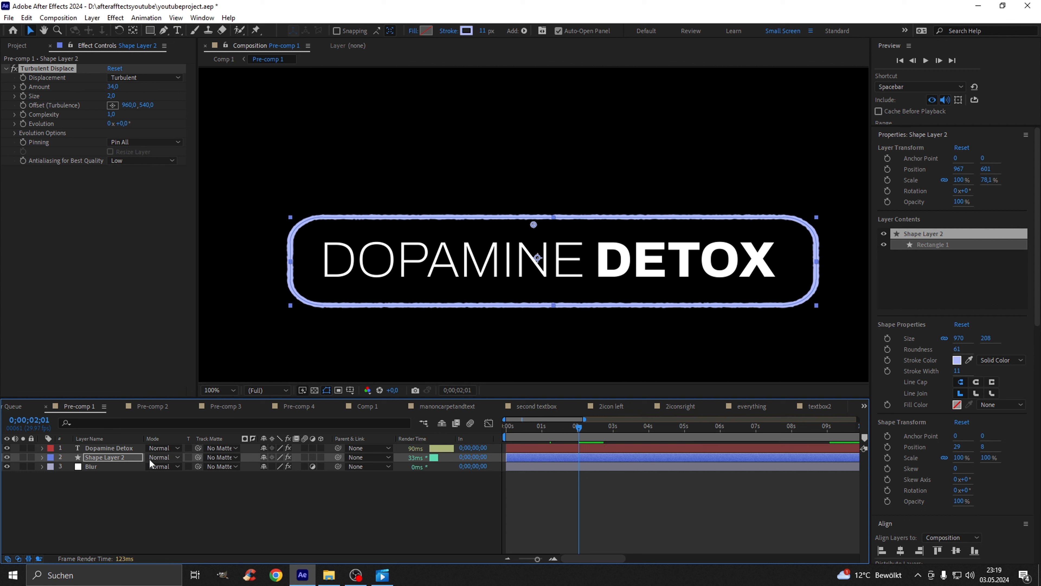
# - Preview the displaced outline around the title in Pre-comp 1 and examine the same text box up close in Comp 1
pyautogui.press('space')
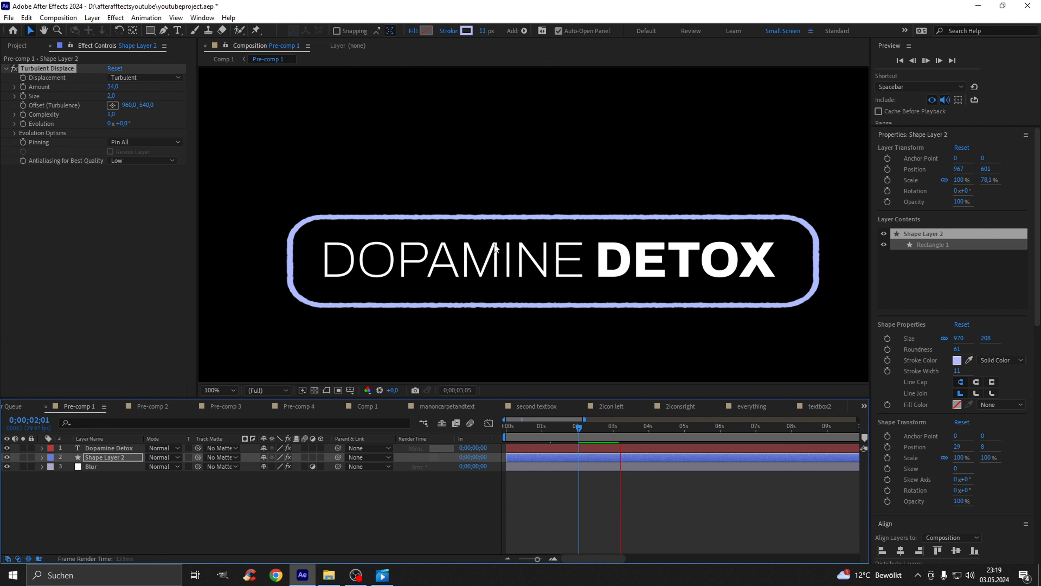
pyautogui.press('.')
pyautogui.press('space')
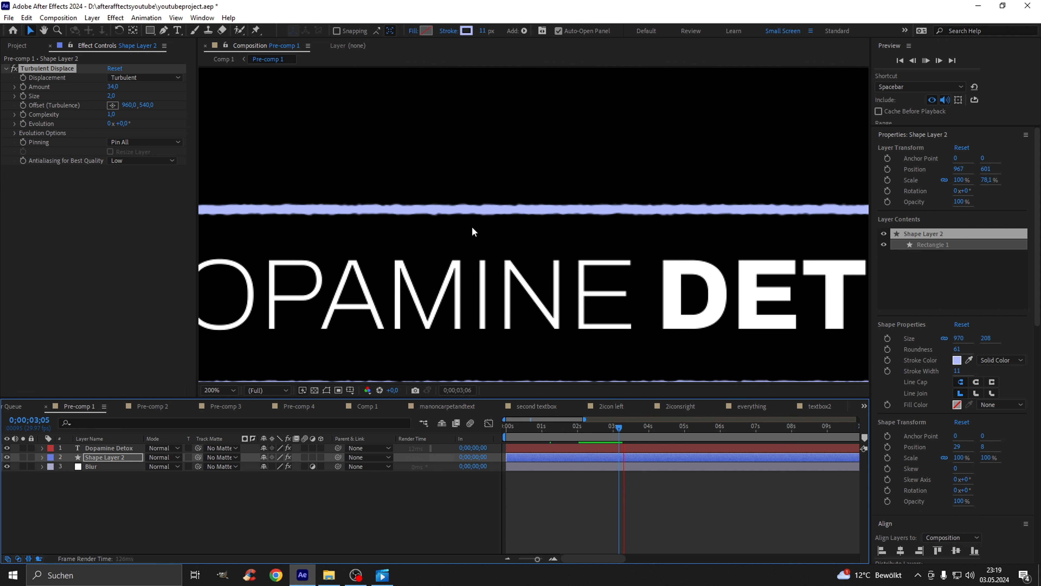
pyautogui.press('space')
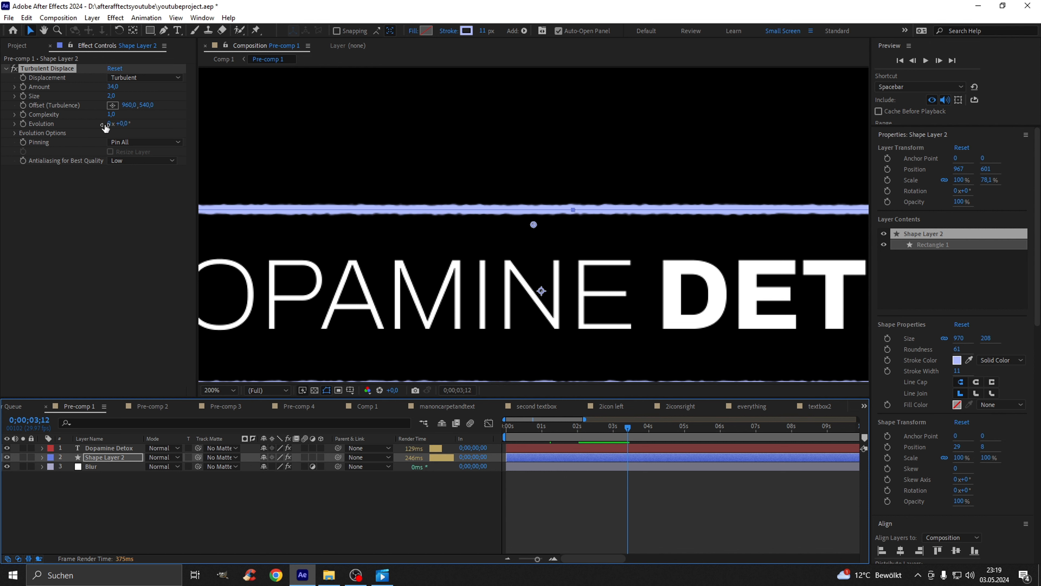
pyautogui.click(237, 62)
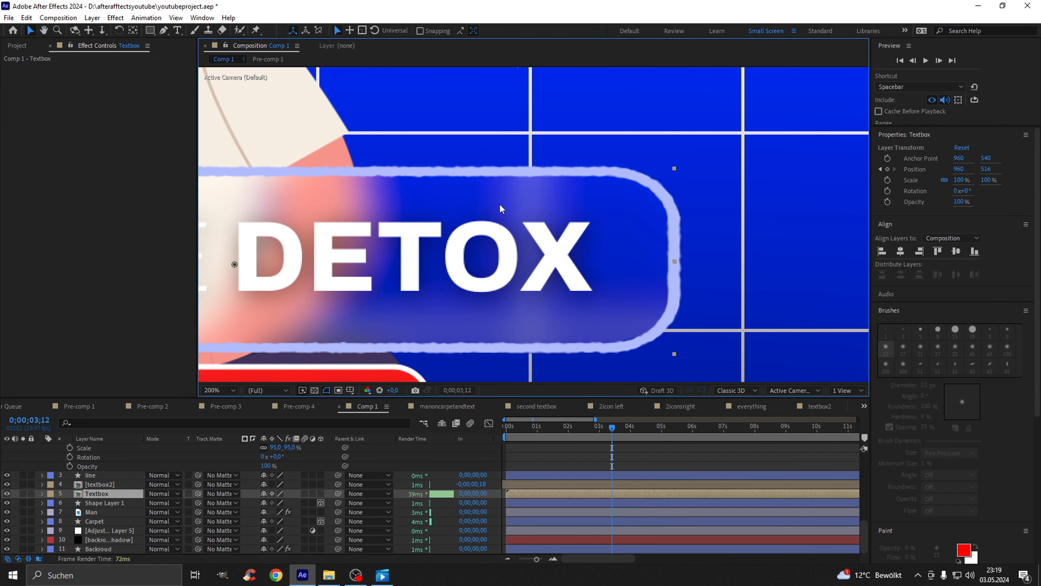
pyautogui.scroll(-4, 418, 214)
pyautogui.scroll(3, 519, 204)
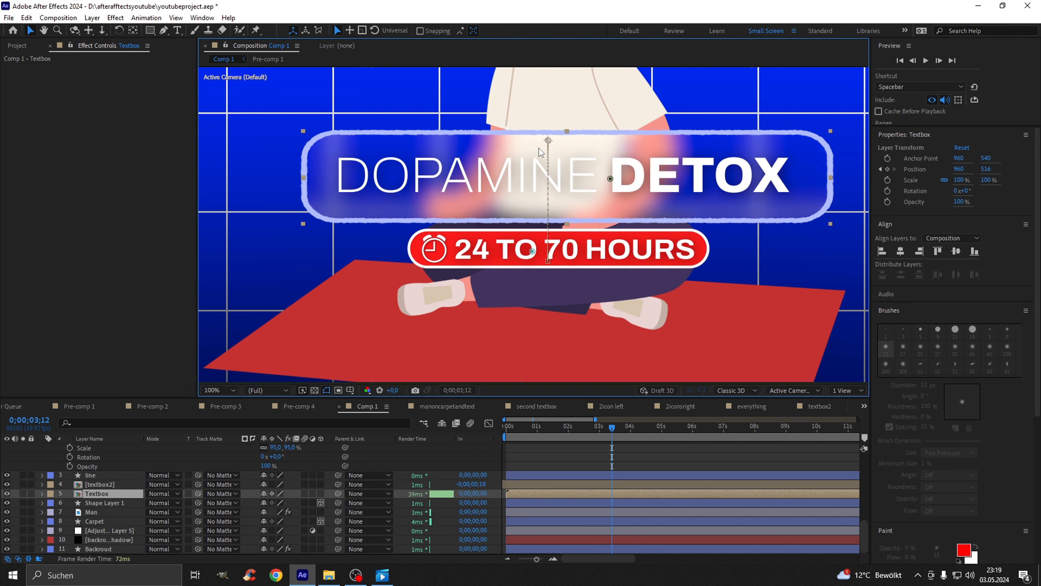
pyautogui.scroll(4, 470, 244)
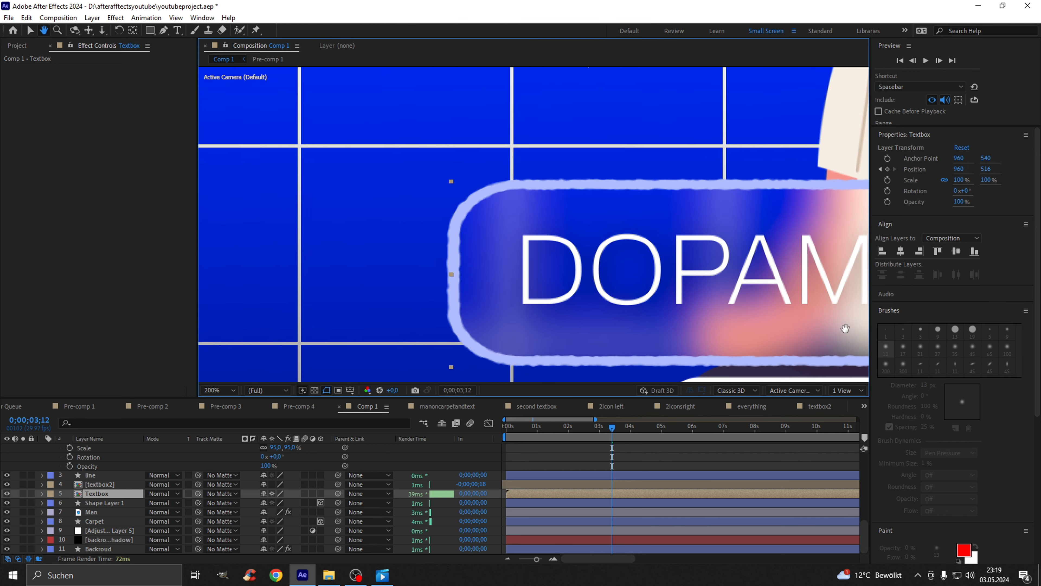
pyautogui.moveTo(816, 332); pyautogui.dragTo(636, 328)
pyautogui.scroll(1, 537, 237)
pyautogui.moveTo(543, 258); pyautogui.dragTo(507, 192)
# - Apply Turbulent Displace with amount 34 and size 2 to the textbox2 shape inside the textbox2 composition and return to Comp 1
pyautogui.doubleClick(107, 484)
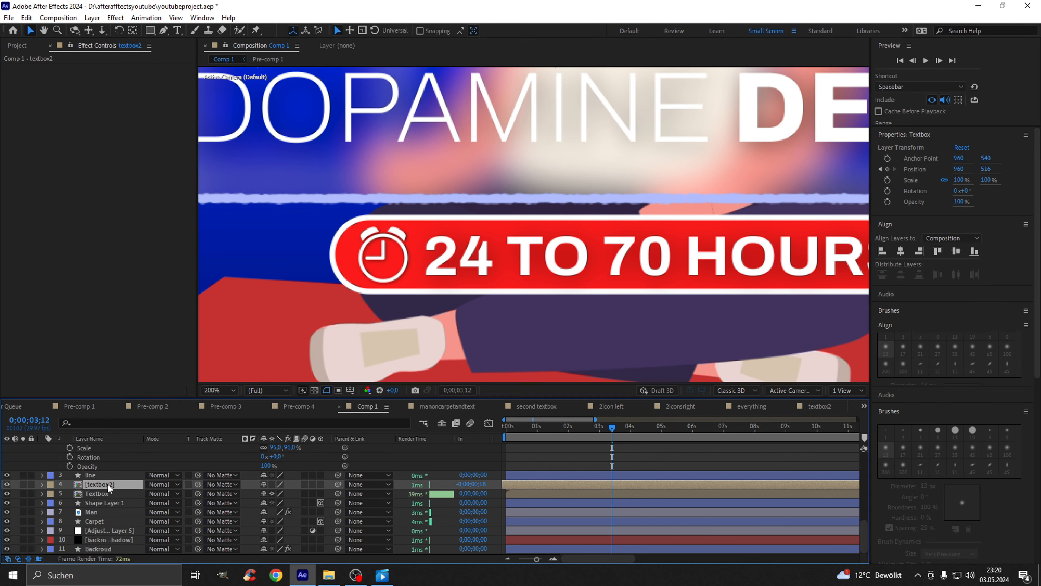
pyautogui.click(106, 464)
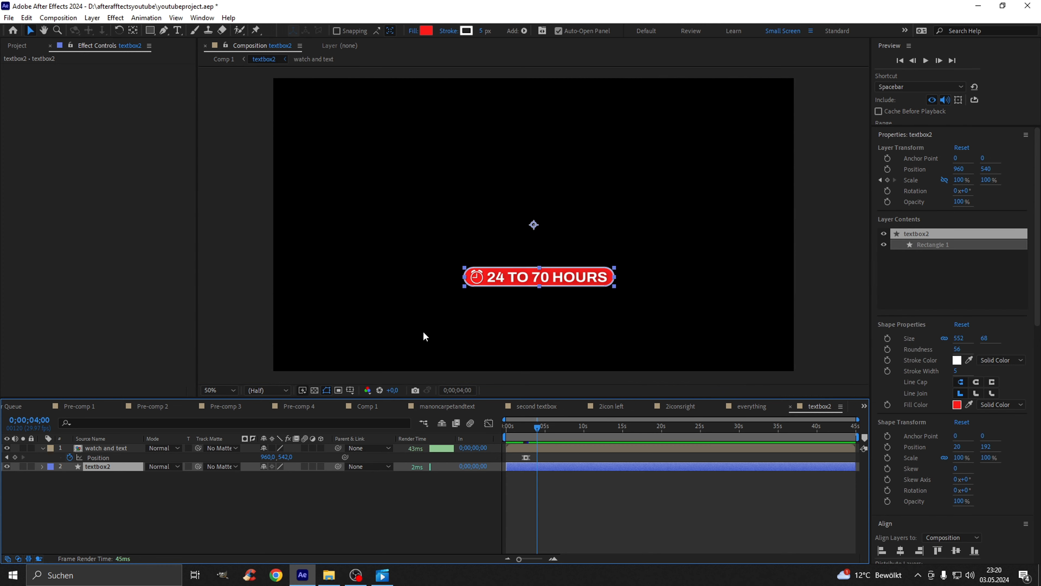
pyautogui.scroll(2, 423, 330)
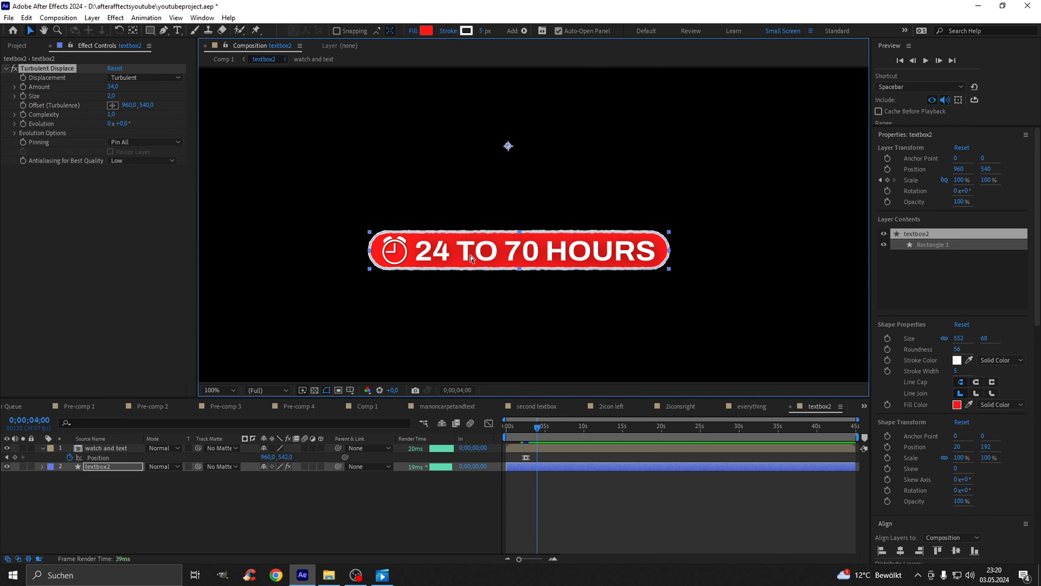
pyautogui.hotkey('shift', 'Escape')
# - Play Comp 1 from 0;00;01;02 to check the outlines of the title box and the red hours box
pyautogui.scroll(-2, 540, 201)
pyautogui.moveTo(564, 197); pyautogui.dragTo(494, 207)
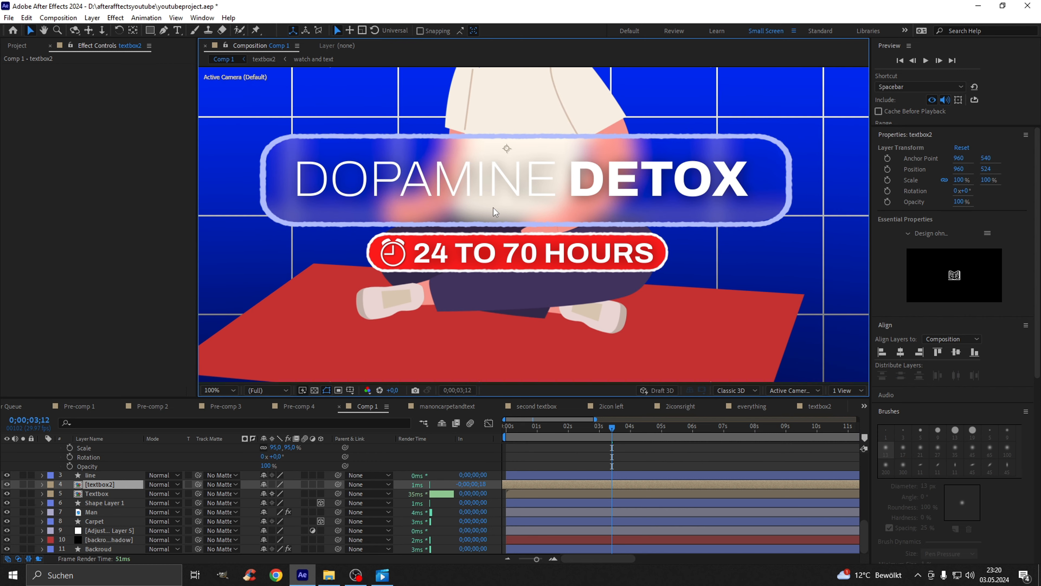
pyautogui.scroll(-2, 499, 214)
pyautogui.scroll(2, 499, 214)
pyautogui.click(544, 429)
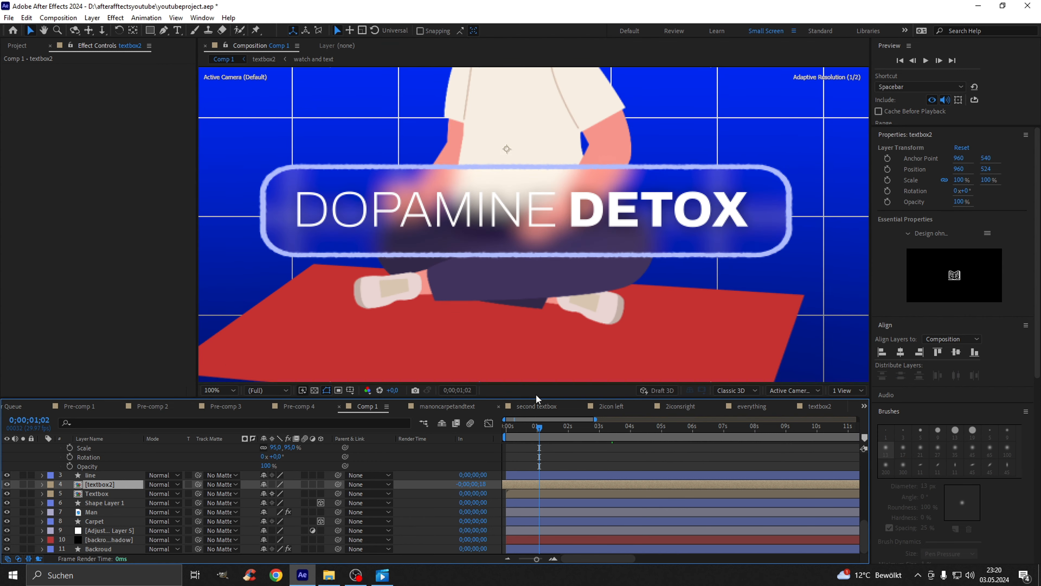
pyautogui.scroll(-2, 542, 269)
pyautogui.press('space')
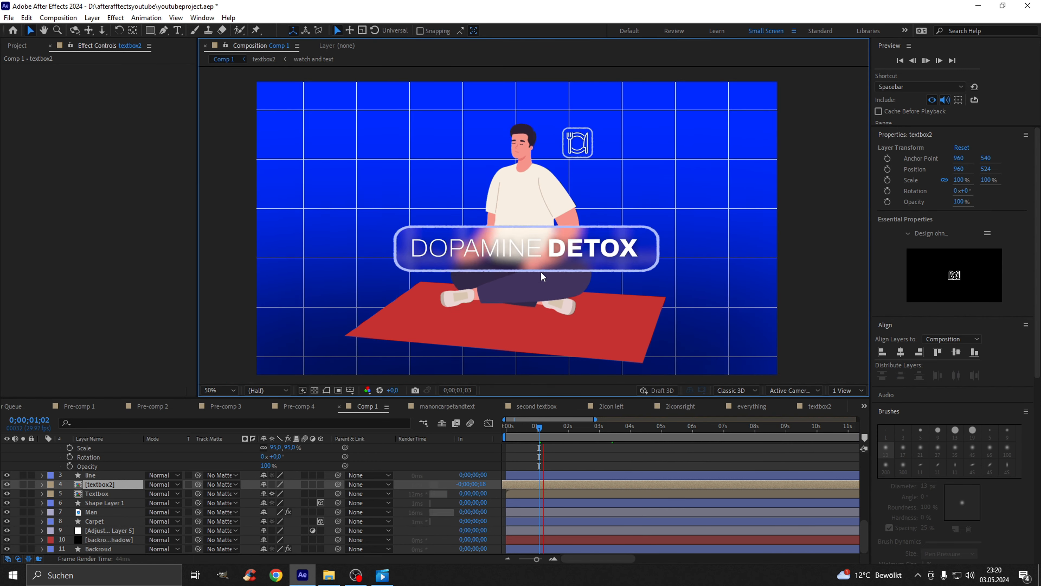
pyautogui.scroll(4, 508, 246)
pyautogui.scroll(1, 506, 241)
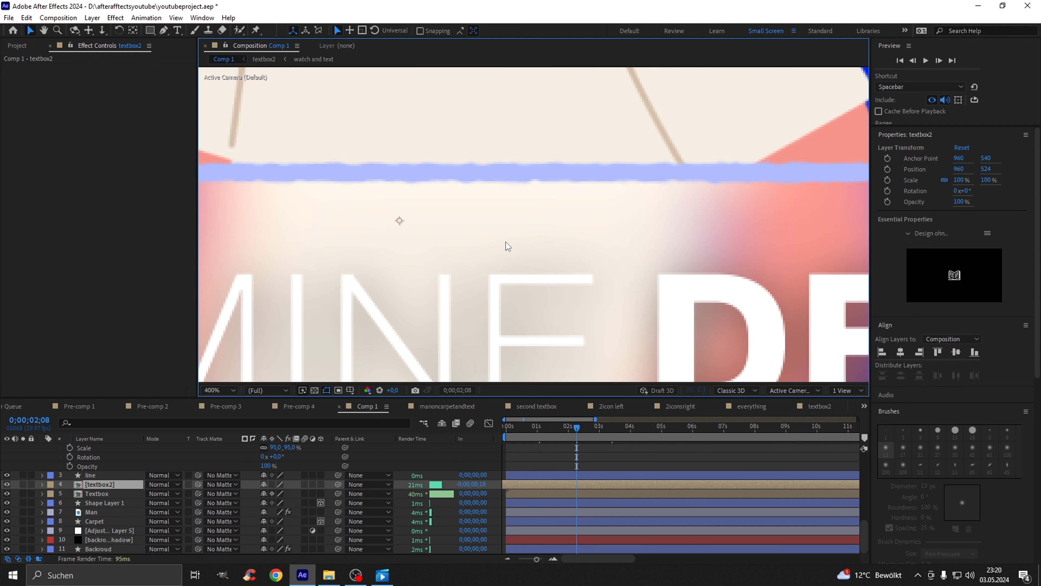
# - Examine the rough outlines of both text boxes and the food icon beside the man's head up close
pyautogui.scroll(-5, 506, 242)
pyautogui.scroll(4, 512, 241)
pyautogui.scroll(-1, 518, 241)
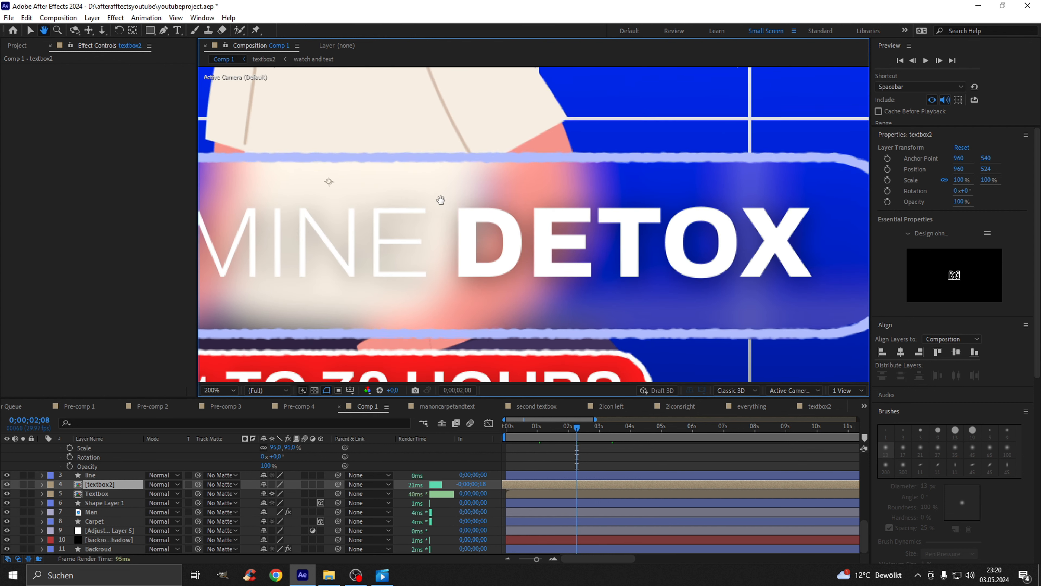
pyautogui.scroll(-1, 467, 215)
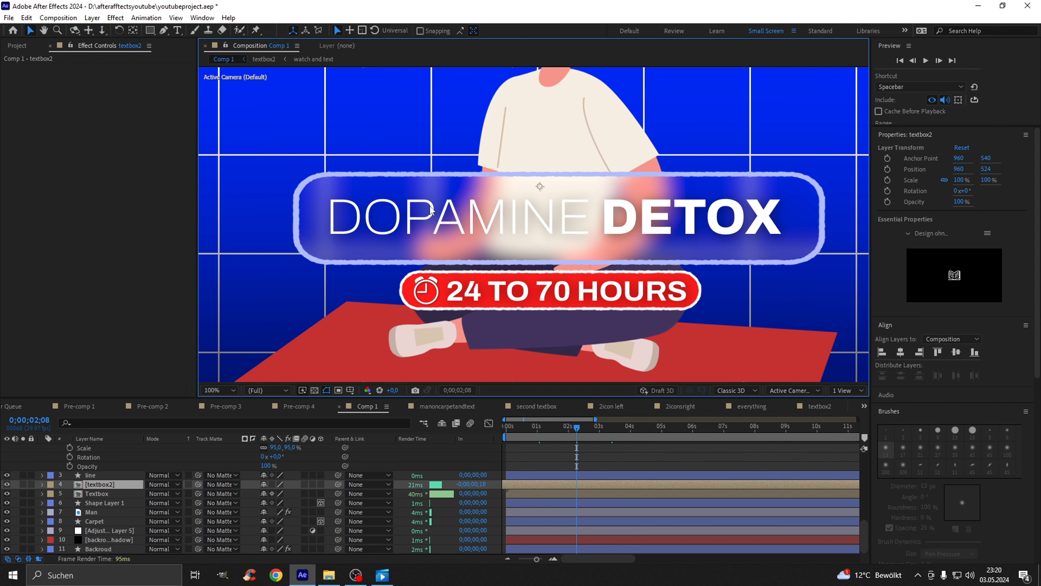
pyautogui.scroll(-1, 392, 195)
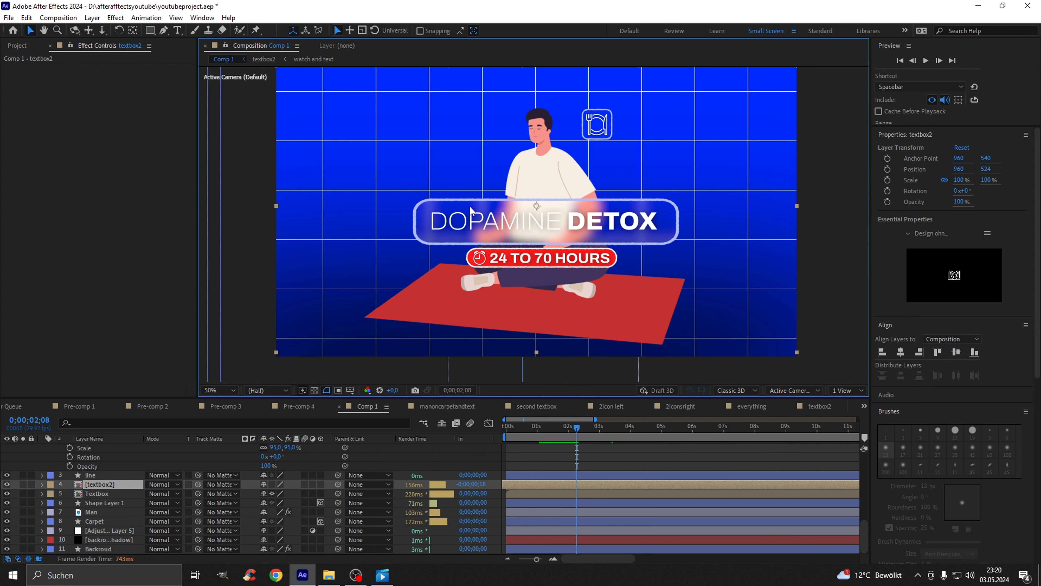
pyautogui.scroll(6, 463, 201)
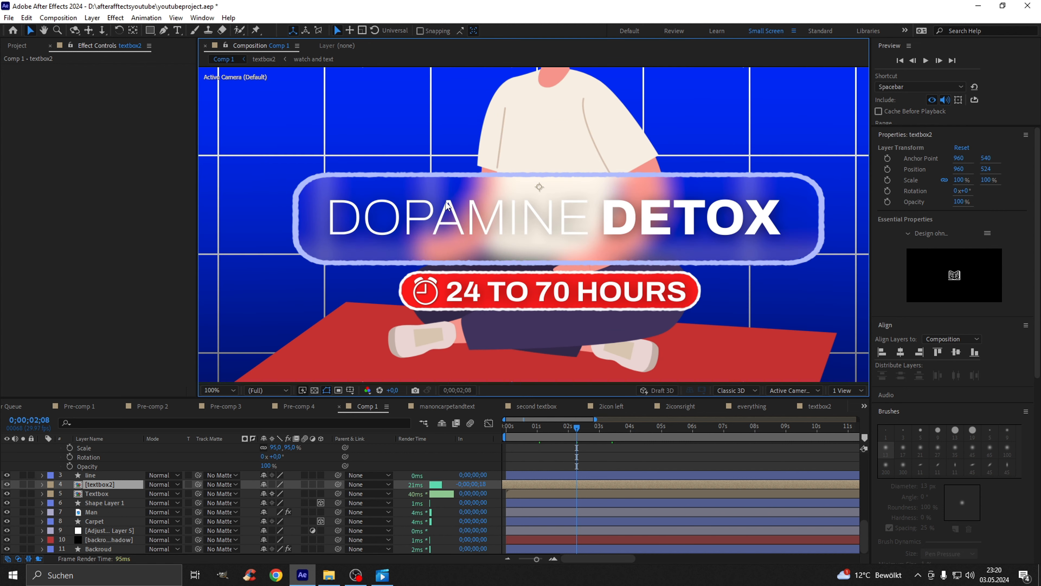
pyautogui.scroll(-5, 503, 214)
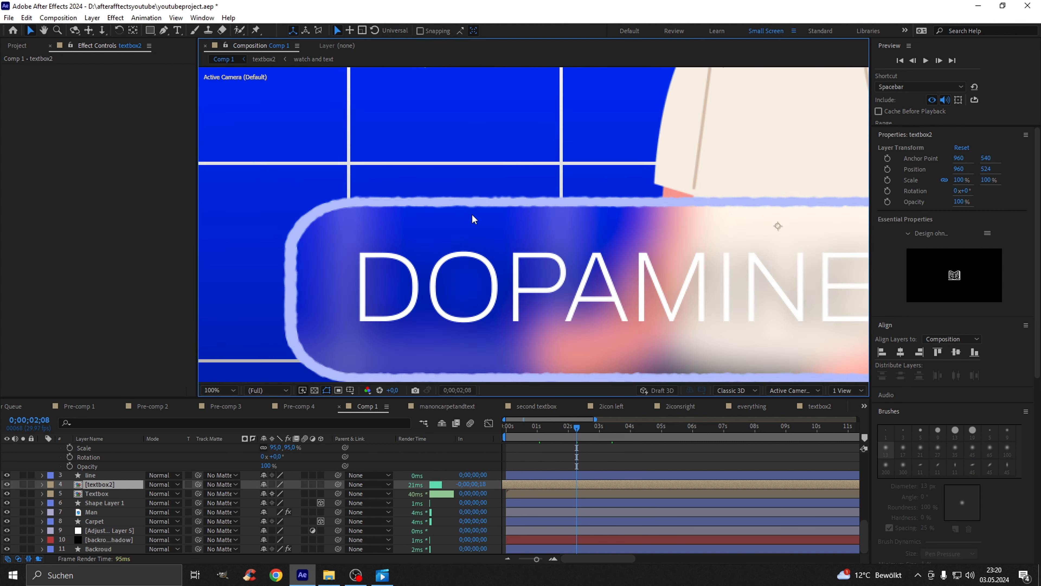
pyautogui.scroll(1, 667, 212)
pyautogui.scroll(-2, 667, 212)
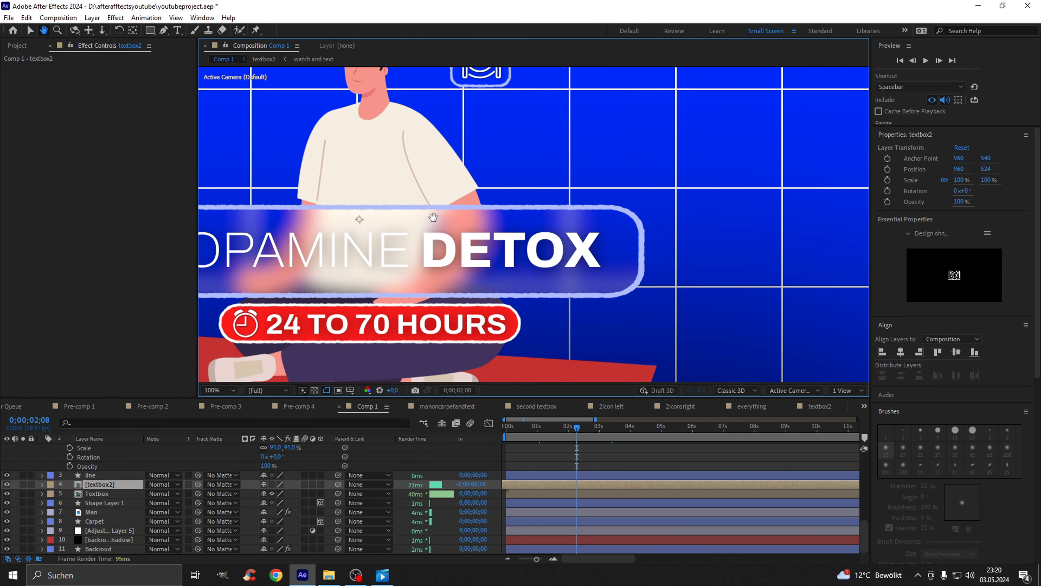
pyautogui.scroll(4, 553, 229)
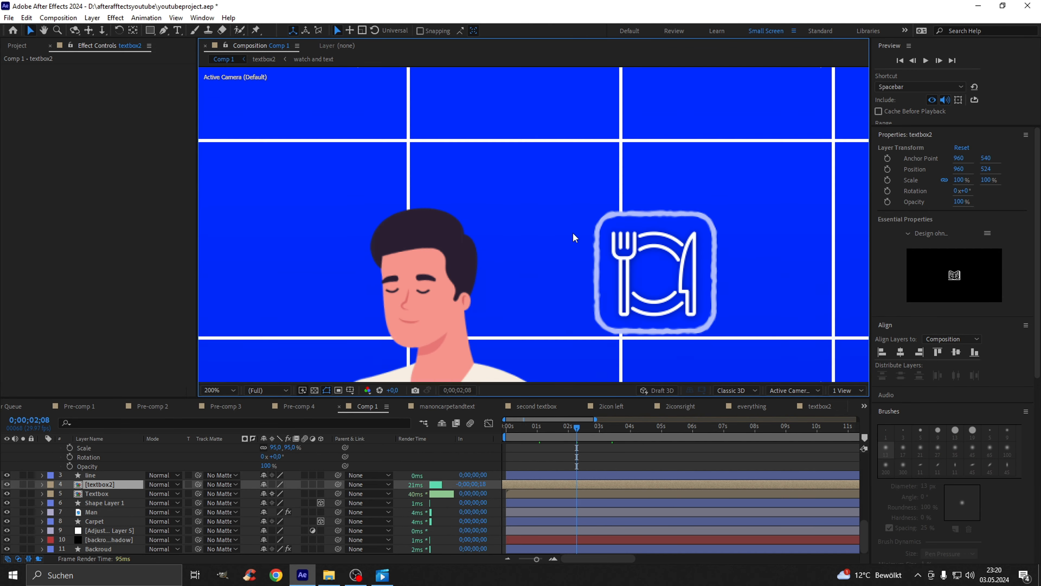
pyautogui.moveTo(665, 264); pyautogui.dragTo(533, 200)
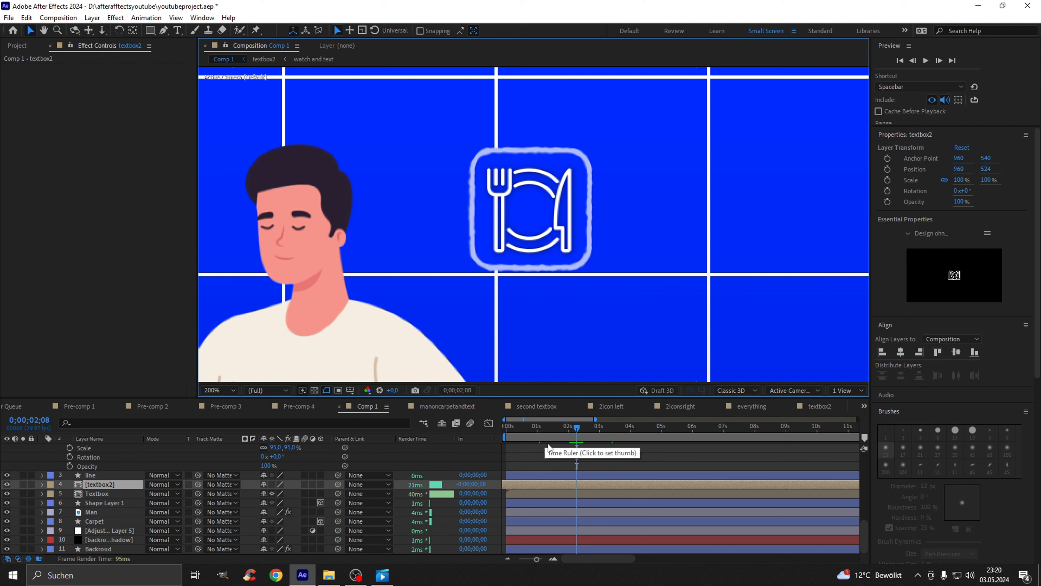
# - Move the current time to 0;00;02;00 and collapse the expanded properties of the icon 1 layer
pyautogui.click(564, 428)
pyautogui.moveTo(565, 429); pyautogui.dragTo(568, 427)
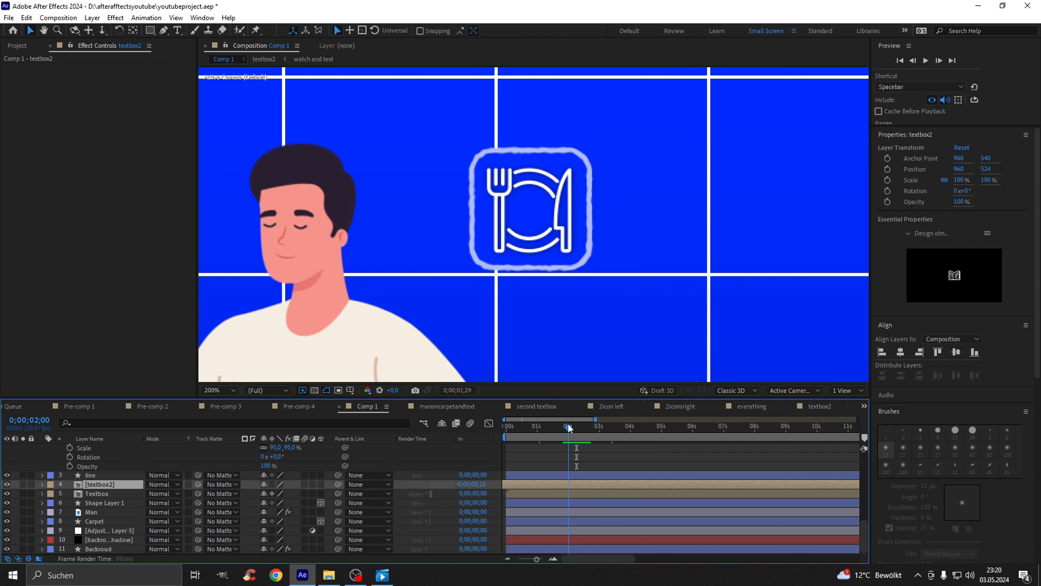
pyautogui.scroll(5, 101, 471)
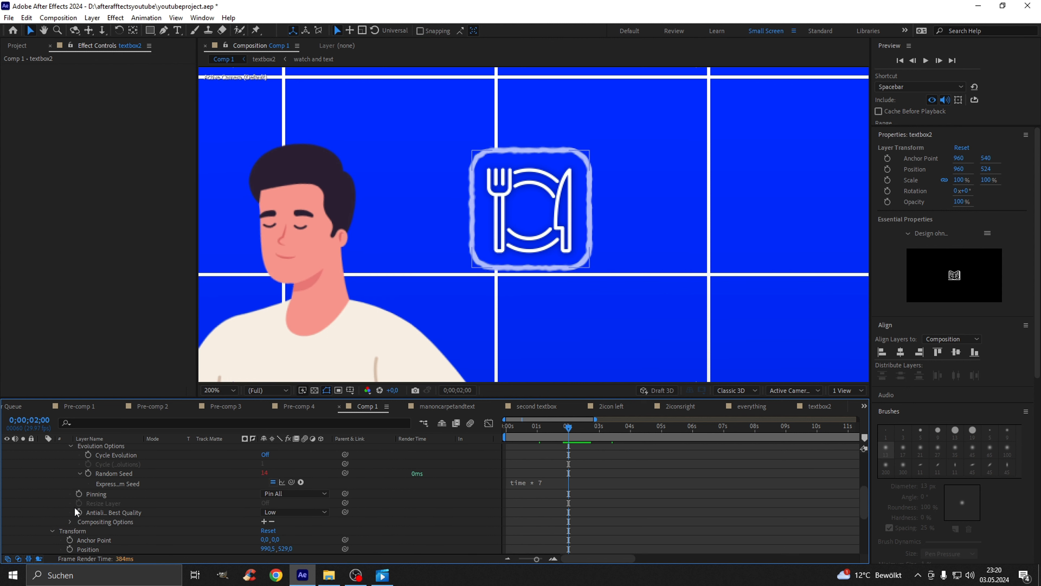
pyautogui.click(43, 457)
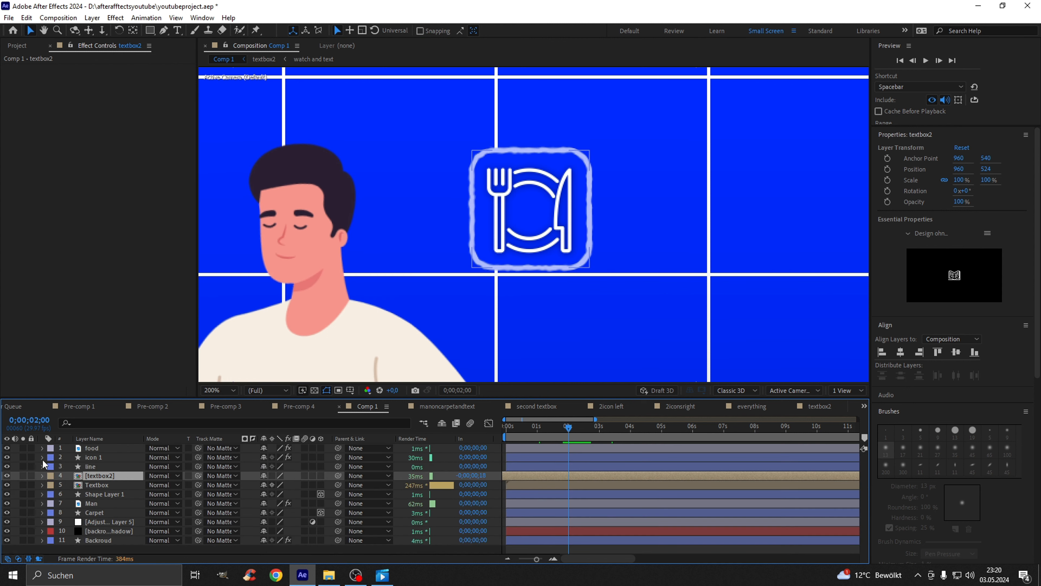
# - Pre-compose the food and icon 1 layers into a new composition named "food icon"
pyautogui.click(99, 456)
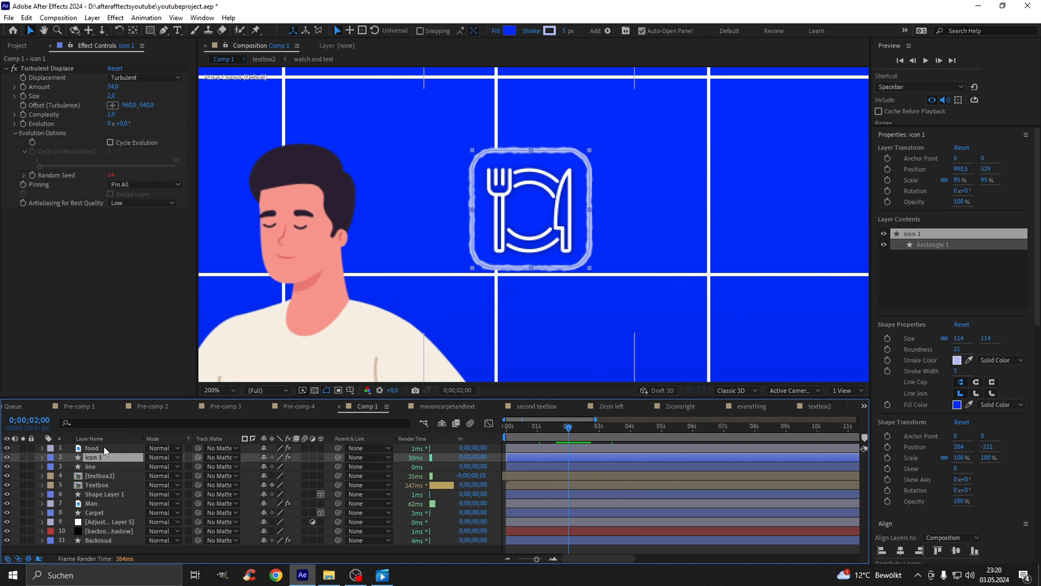
pyautogui.keyDown('ctrl'); pyautogui.click(104, 446); pyautogui.keyUp('ctrl')
pyautogui.rightClick(101, 447)
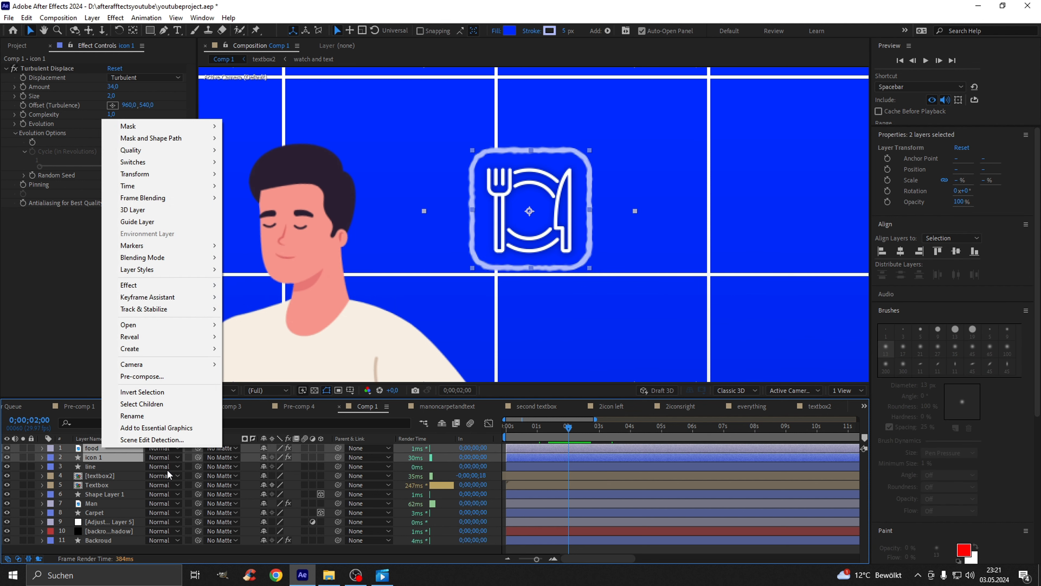
pyautogui.click(162, 371)
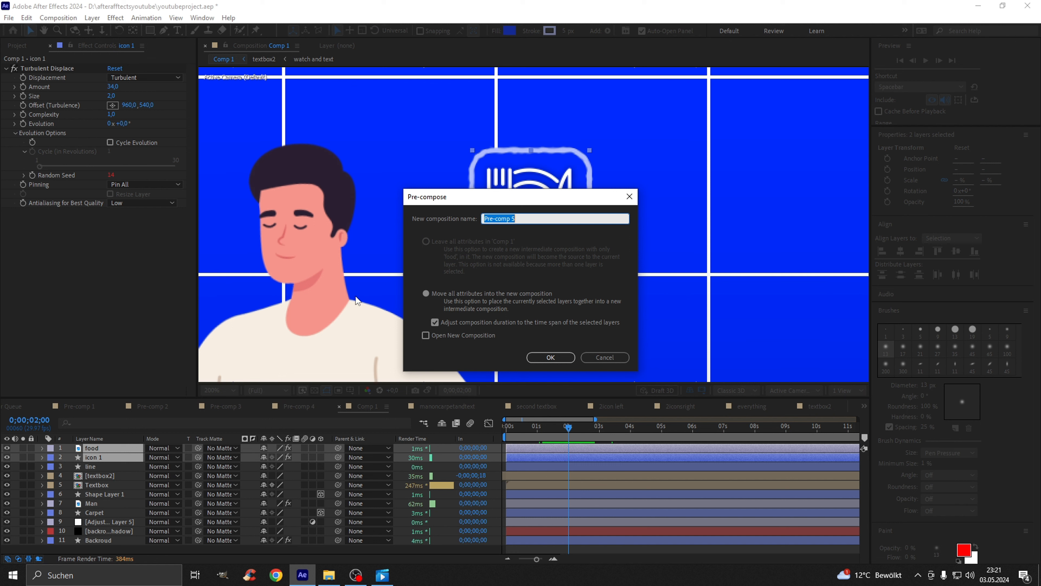
pyautogui.press('BackSpace')
pyautogui.write('icon')
pyautogui.press('Return')
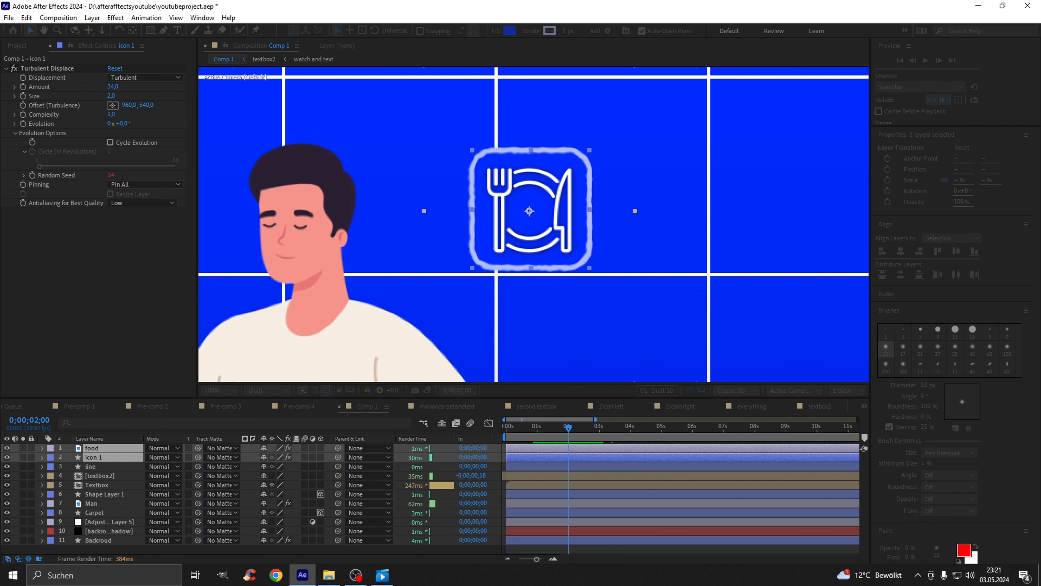
# - Move the food icon pre-comp to the left side of the man's head, at about position 599.5, 555.5
pyautogui.moveTo(301, 280); pyautogui.dragTo(516, 255)
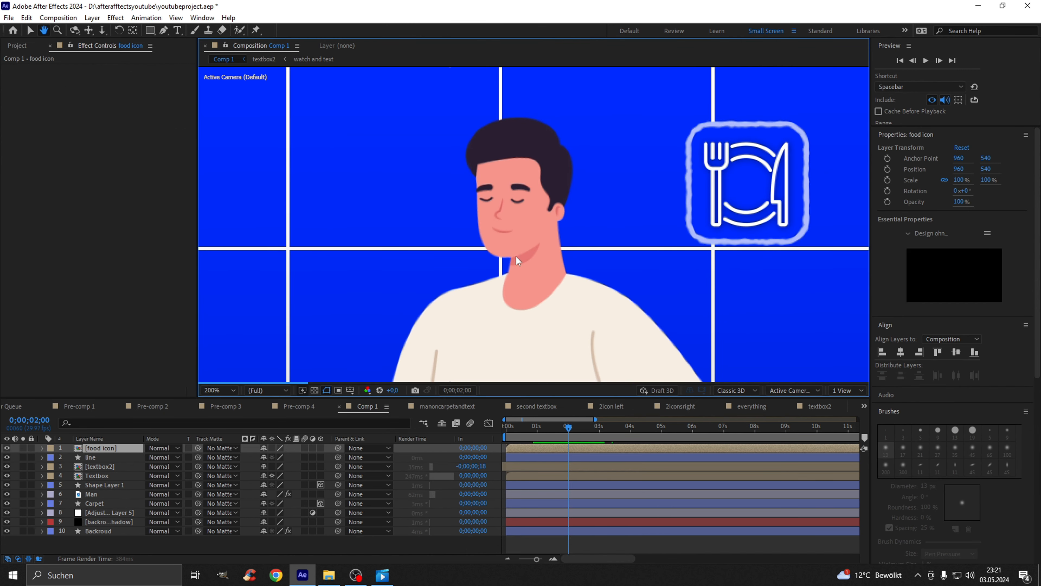
pyautogui.moveTo(742, 193); pyautogui.dragTo(344, 204)
pyautogui.scroll(-1, 375, 211)
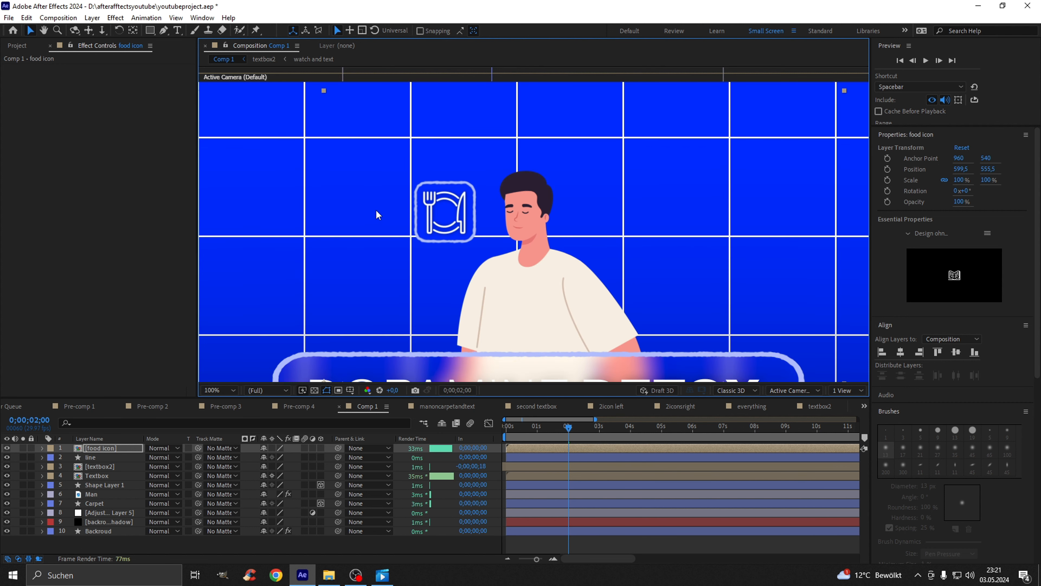
pyautogui.scroll(-2, 381, 212)
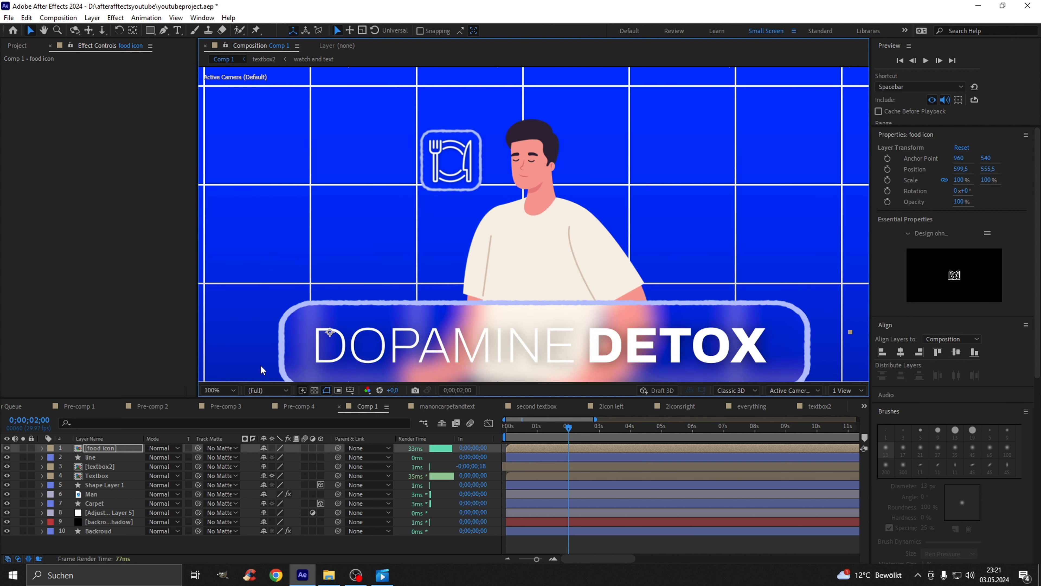
# - Open the food icon composition and select its icon 1 shape layer
pyautogui.doubleClick(120, 451)
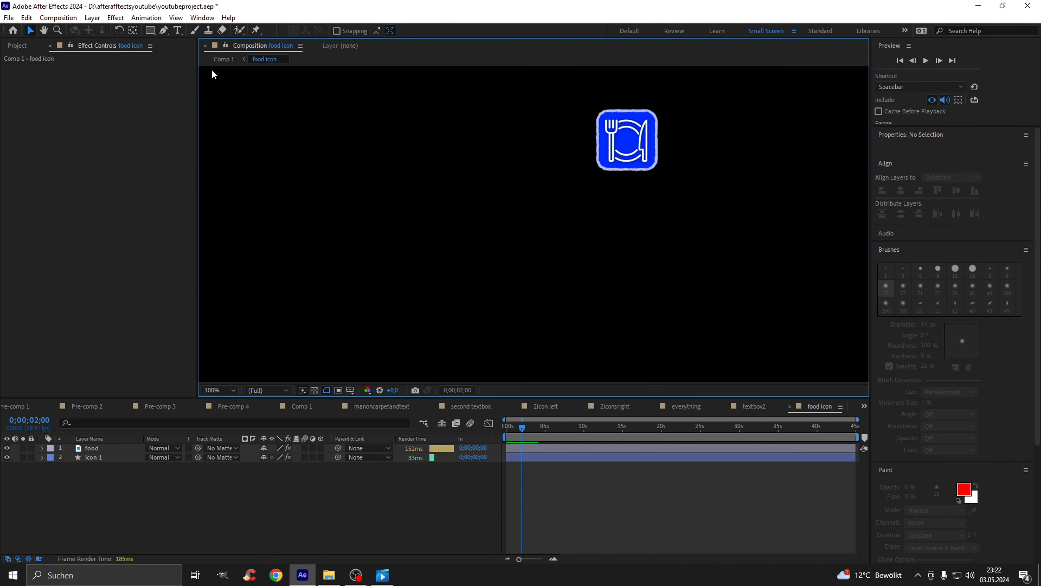
pyautogui.click(220, 60)
pyautogui.click(102, 449)
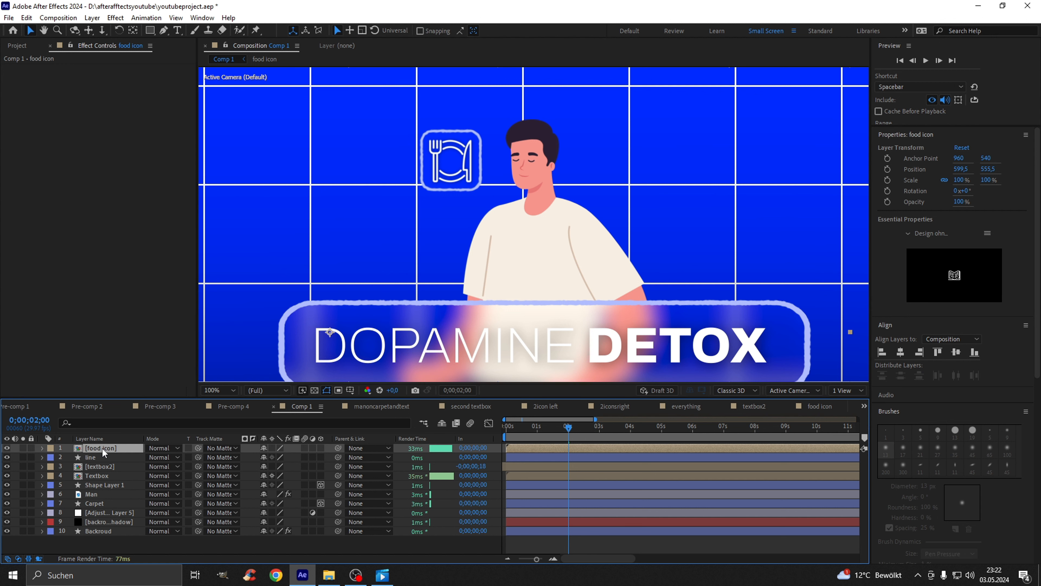
pyautogui.doubleClick(101, 448)
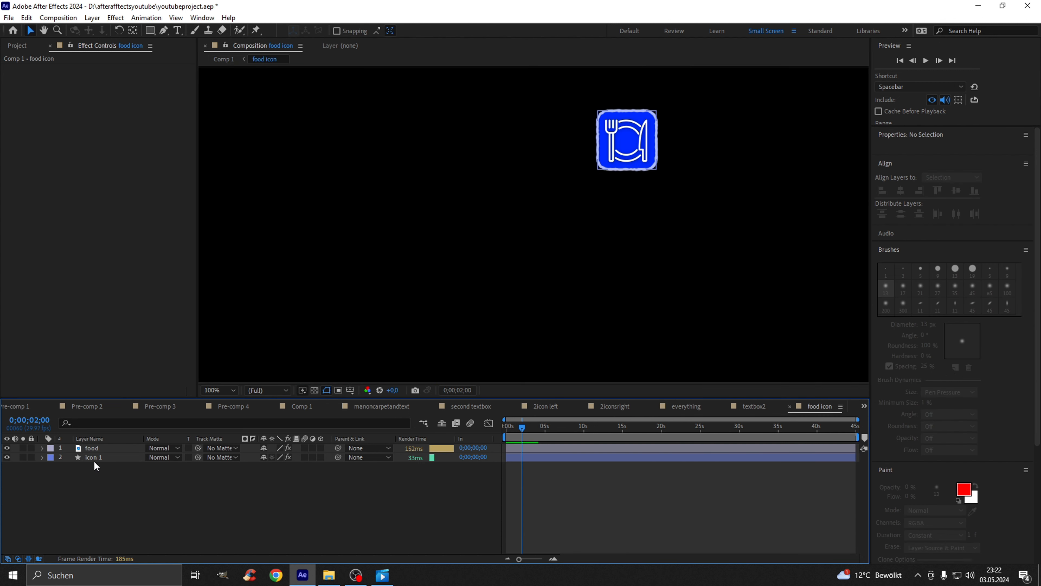
pyautogui.click(94, 458)
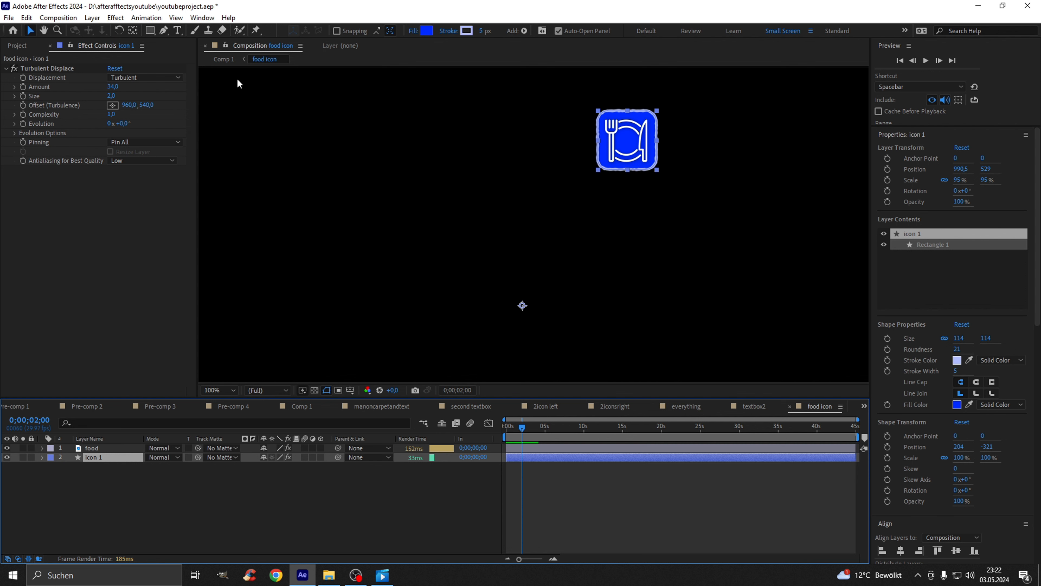
# - Return from the food icon composition to the Comp 1 composition
pyautogui.click(224, 59)
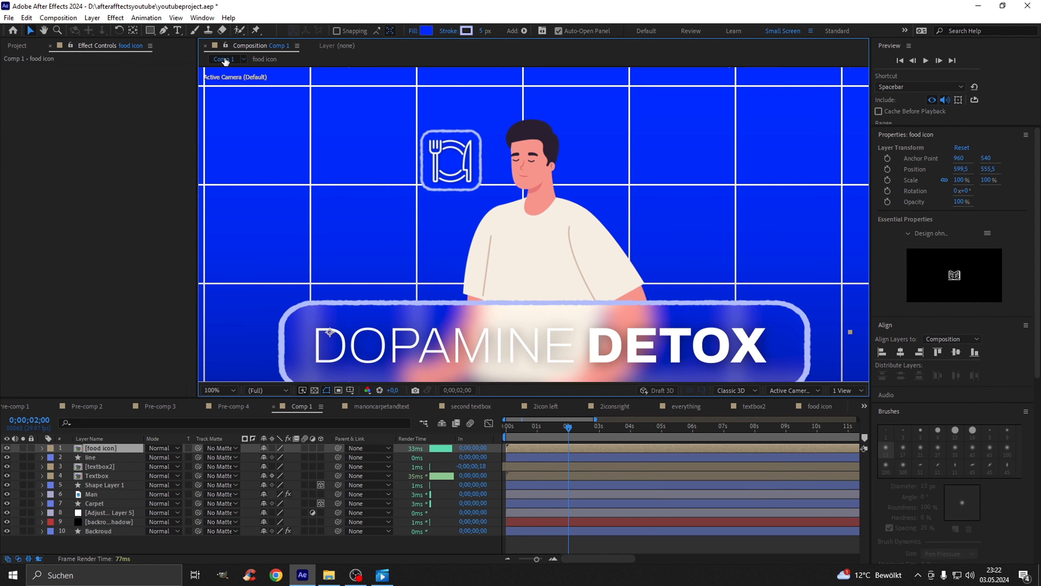
pyautogui.click(120, 536)
pyautogui.hotkey('ctrl', 'v')
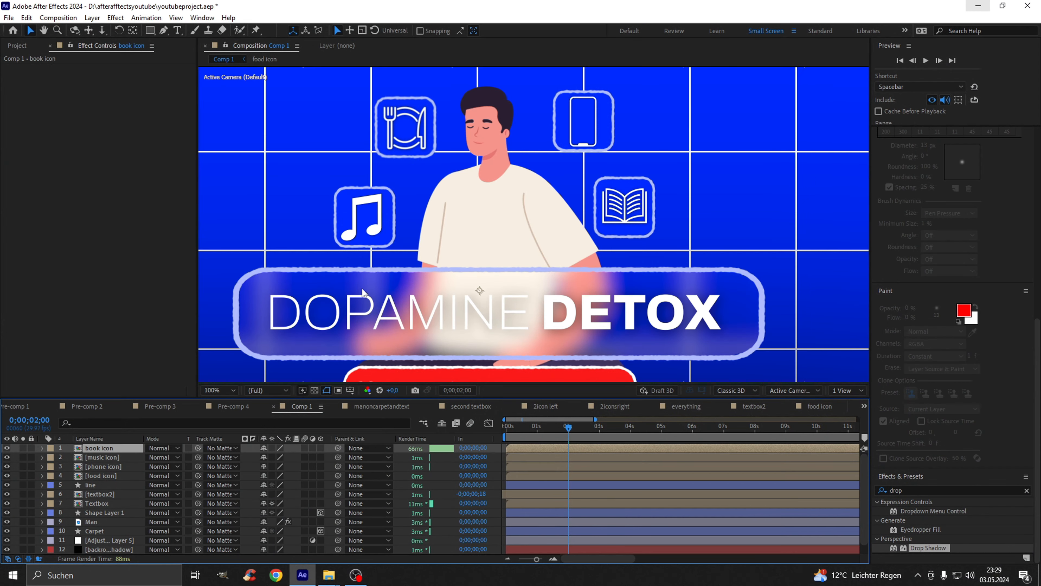
# - Move the food icon slightly down and left beside the man's head
pyautogui.press('h')
pyautogui.scroll(3, 395, 157)
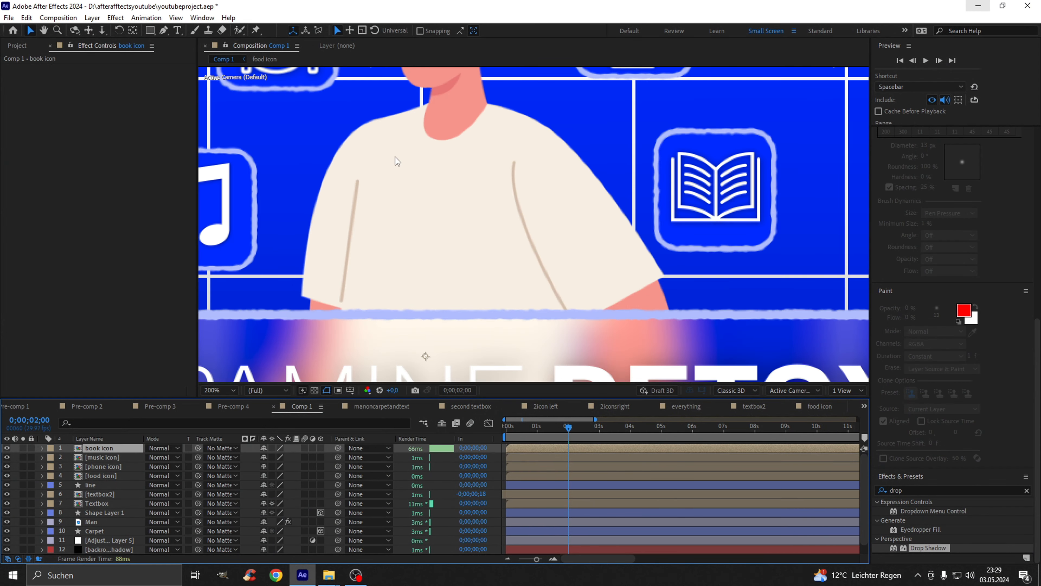
pyautogui.moveTo(396, 156); pyautogui.dragTo(491, 317)
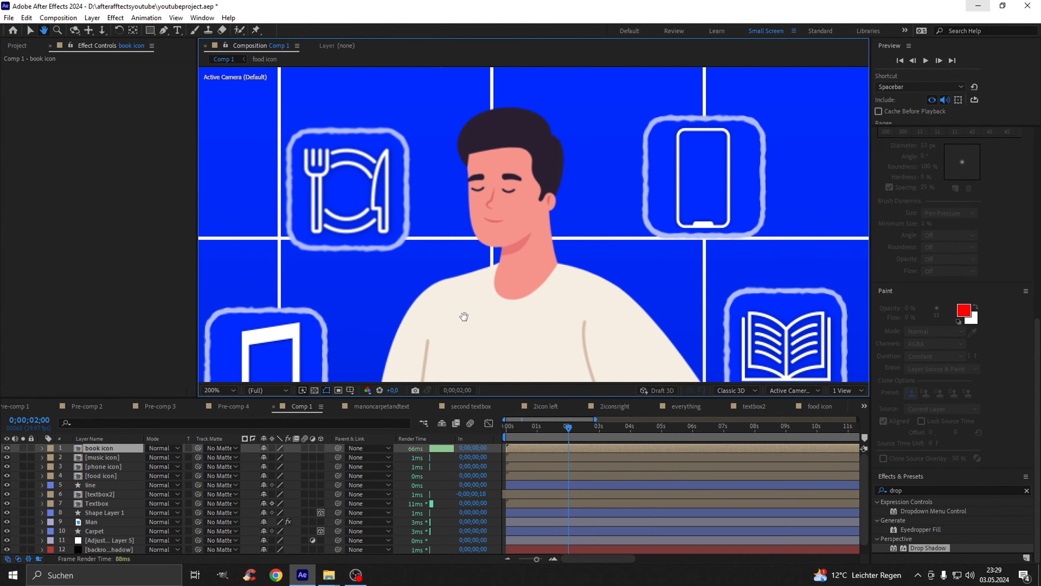
pyautogui.press('v')
pyautogui.press(',')
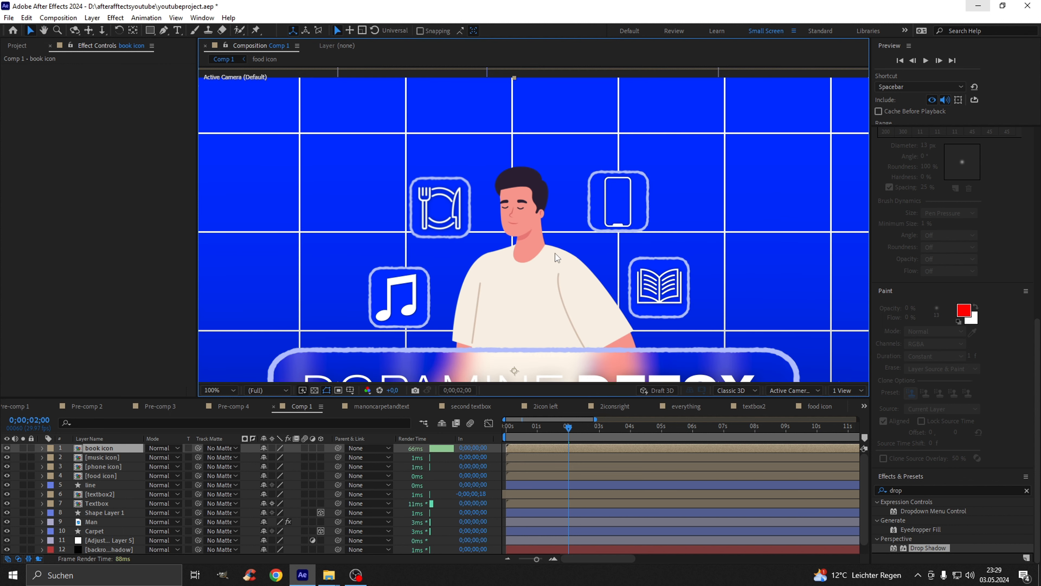
pyautogui.scroll(-3, 533, 230)
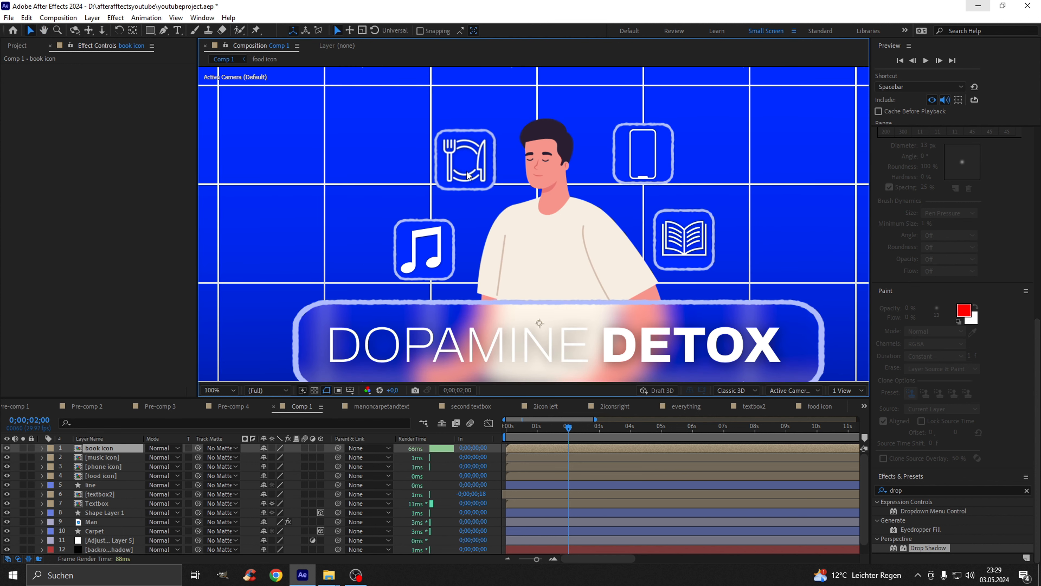
pyautogui.click(102, 457)
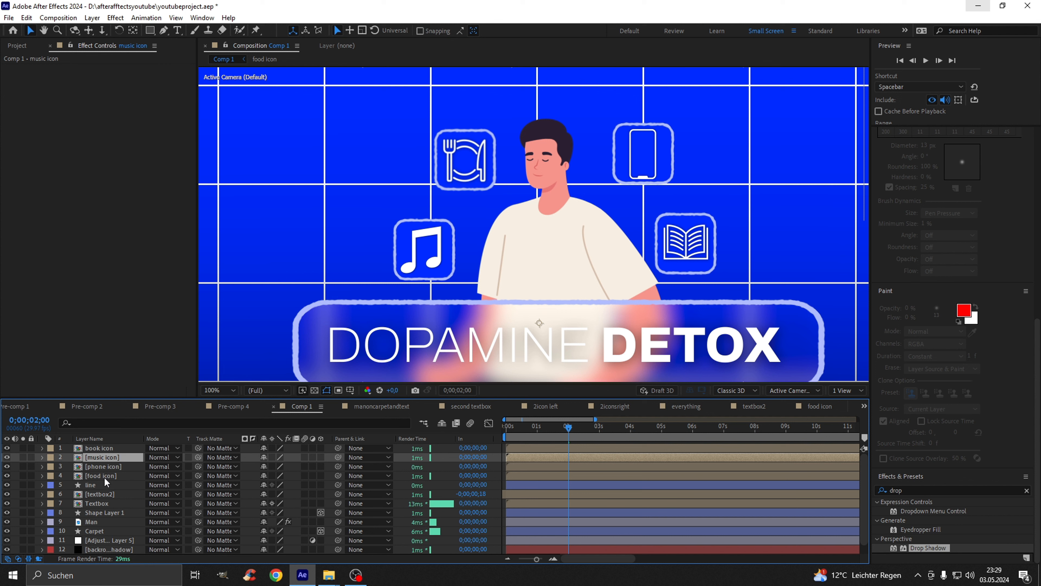
pyautogui.click(106, 468)
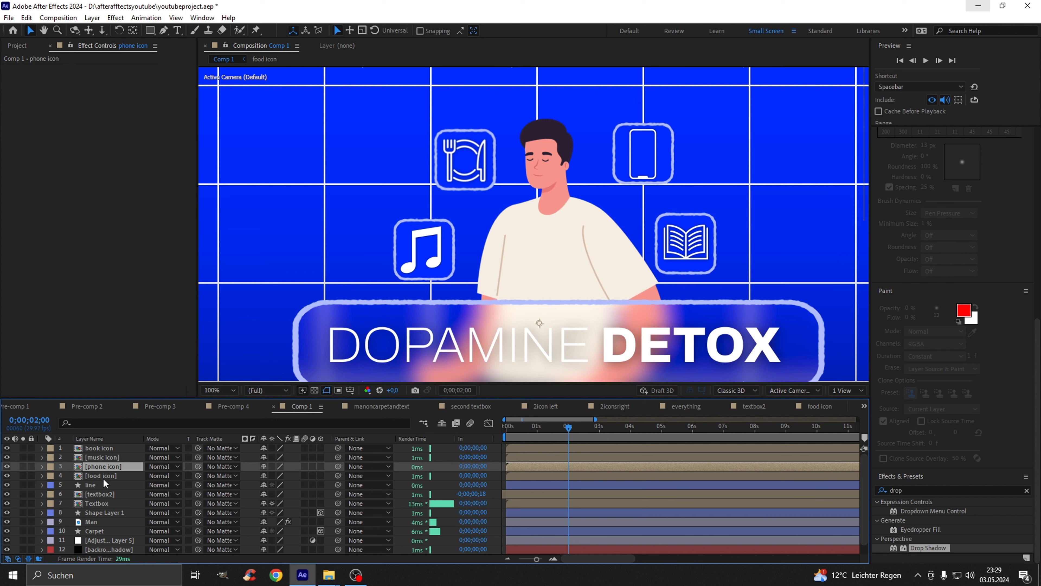
pyautogui.click(103, 477)
pyautogui.moveTo(455, 172); pyautogui.dragTo(449, 188)
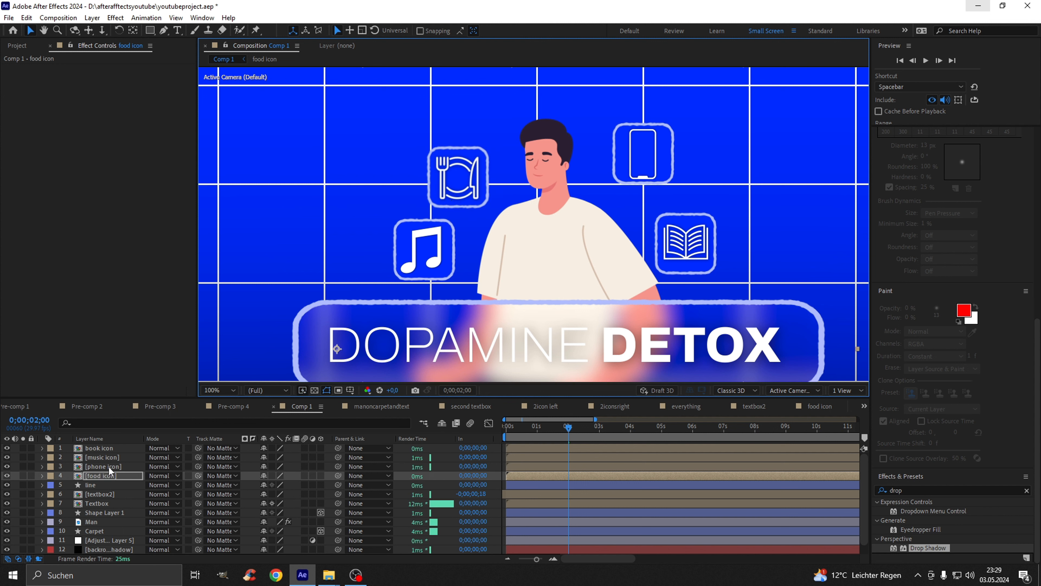
# - Nudge the music icon slightly right, closer to the man's shoulder
pyautogui.click(103, 457)
pyautogui.moveTo(429, 261); pyautogui.dragTo(437, 261)
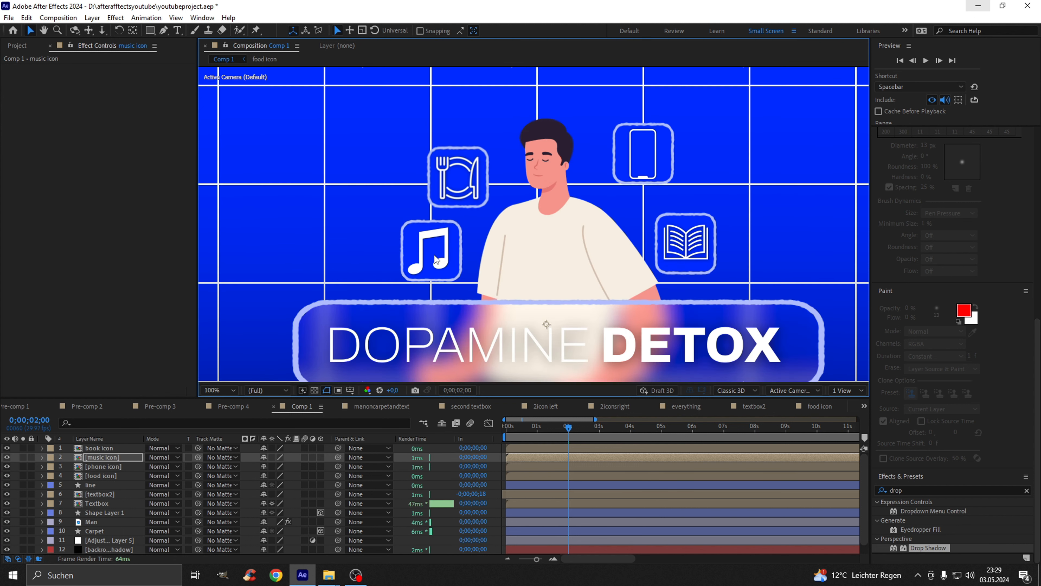
pyautogui.scroll(-2, 451, 246)
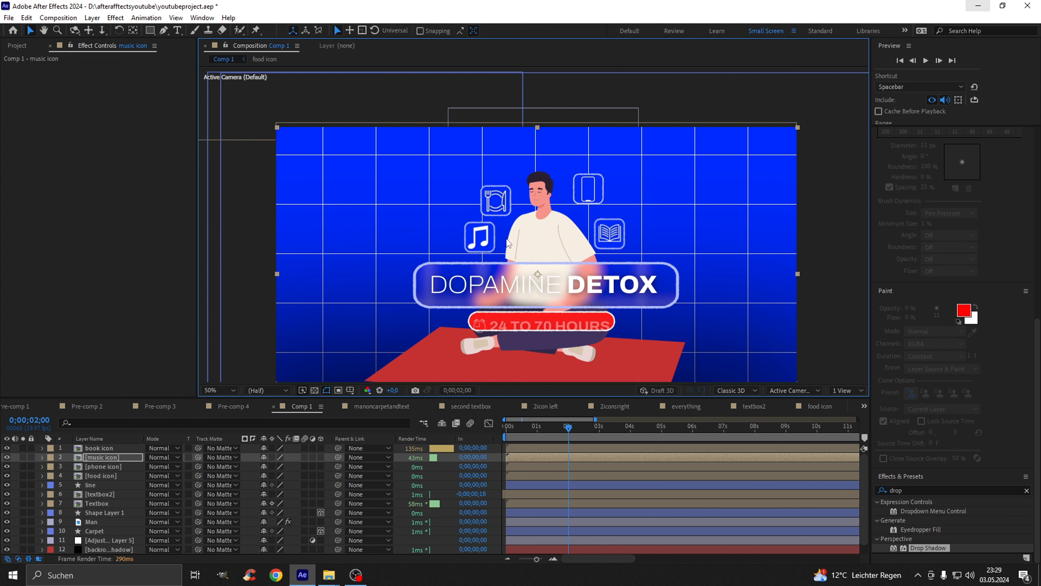
pyautogui.scroll(2, 541, 228)
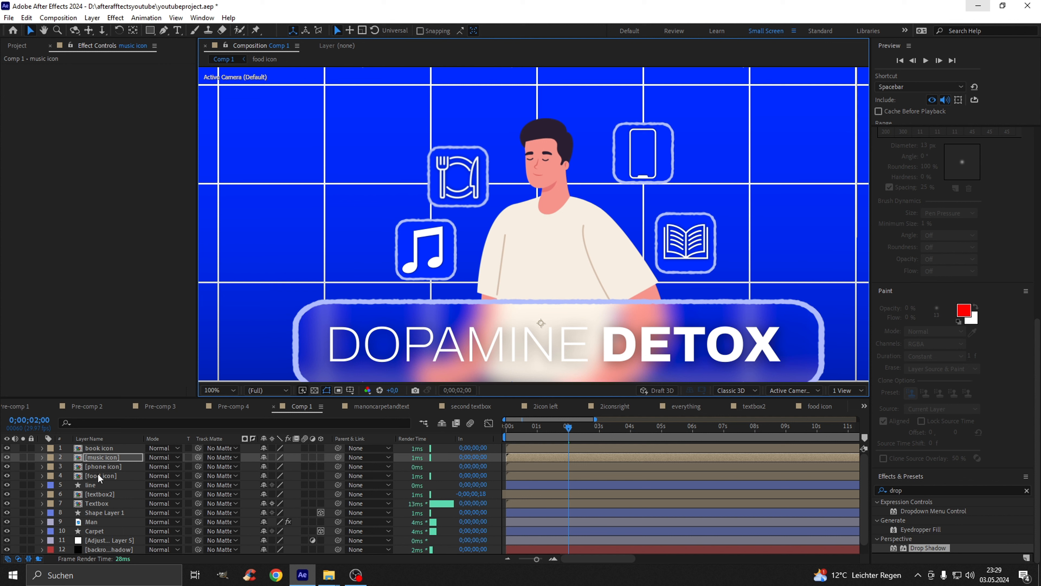
# - Shift the food and music icons together slightly up and right
pyautogui.click(104, 477)
pyautogui.moveTo(432, 250); pyautogui.dragTo(436, 238)
pyautogui.press(',')
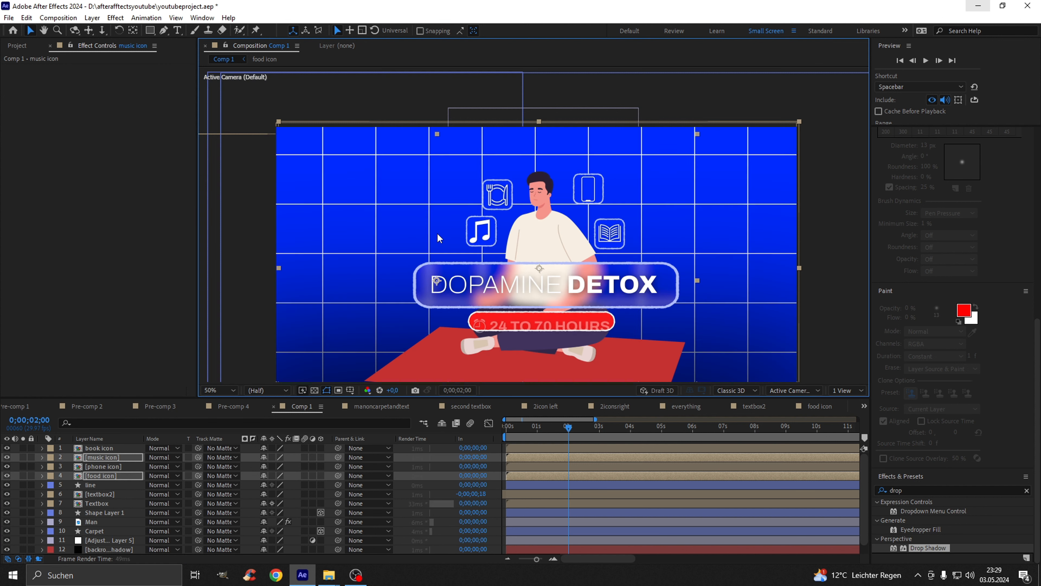
pyautogui.press('.')
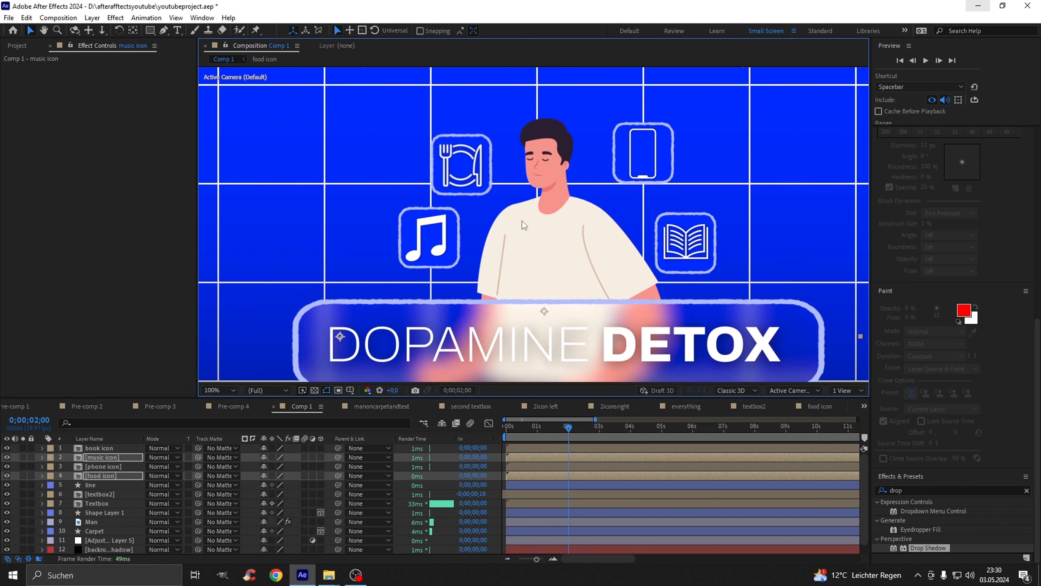
# - Lower the phone icon slightly so it sits closer to the book icon
pyautogui.press('.')
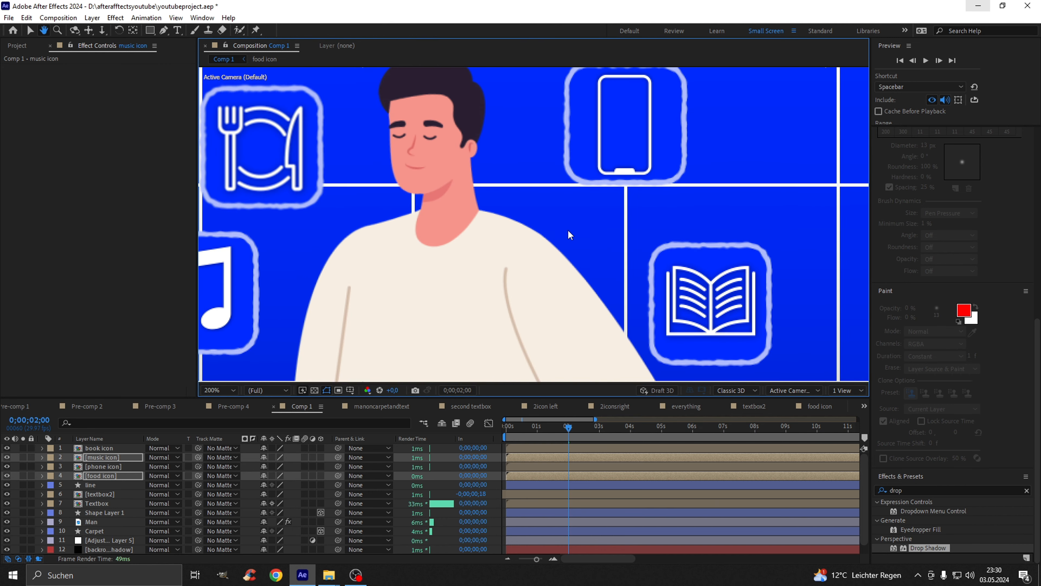
pyautogui.click(105, 466)
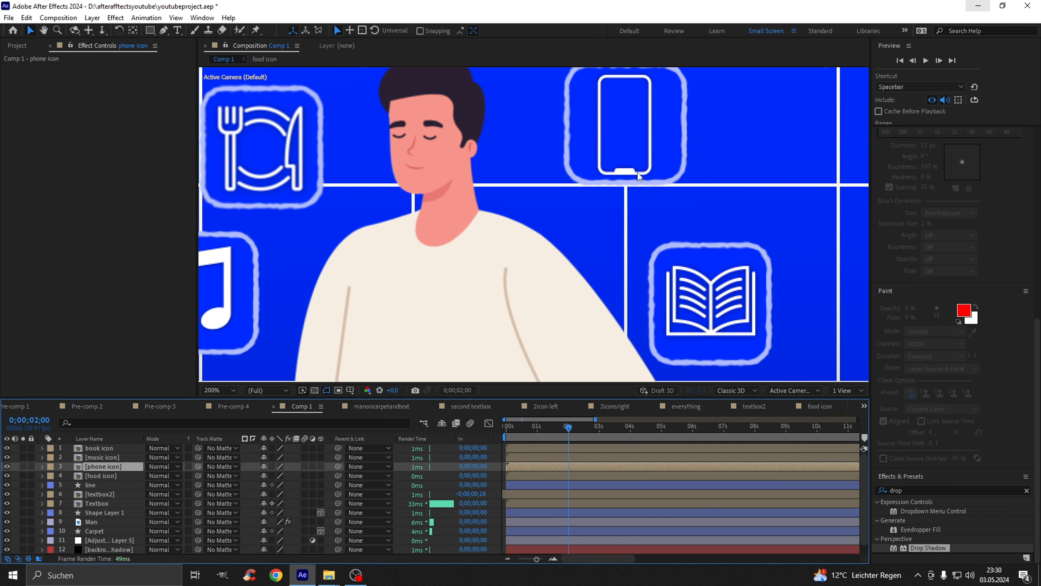
pyautogui.moveTo(623, 151); pyautogui.dragTo(620, 179)
# - Raise the book and phone icons slightly to balance them against the food and music icons
pyautogui.click(107, 448)
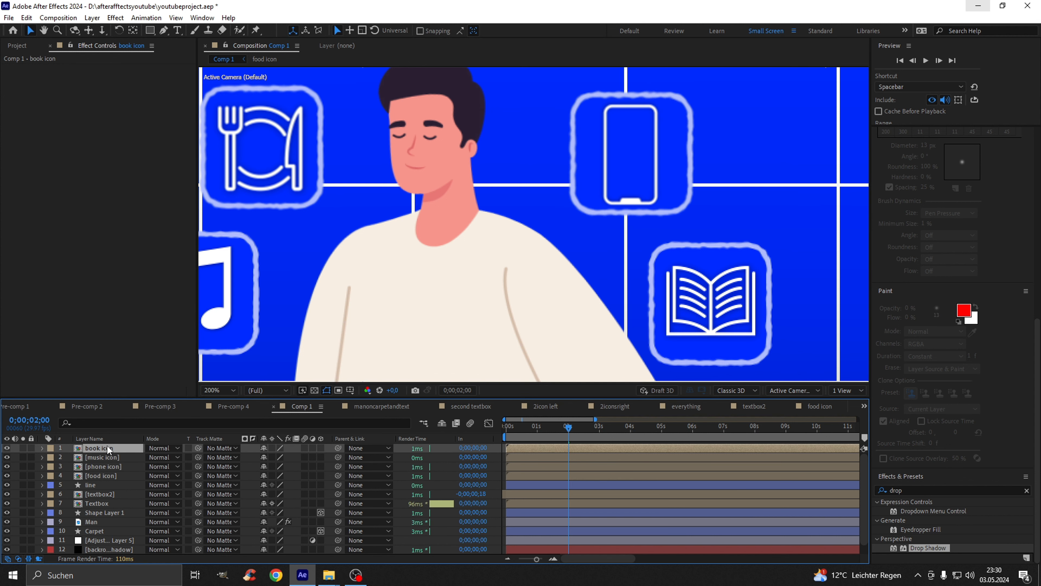
pyautogui.press(',')
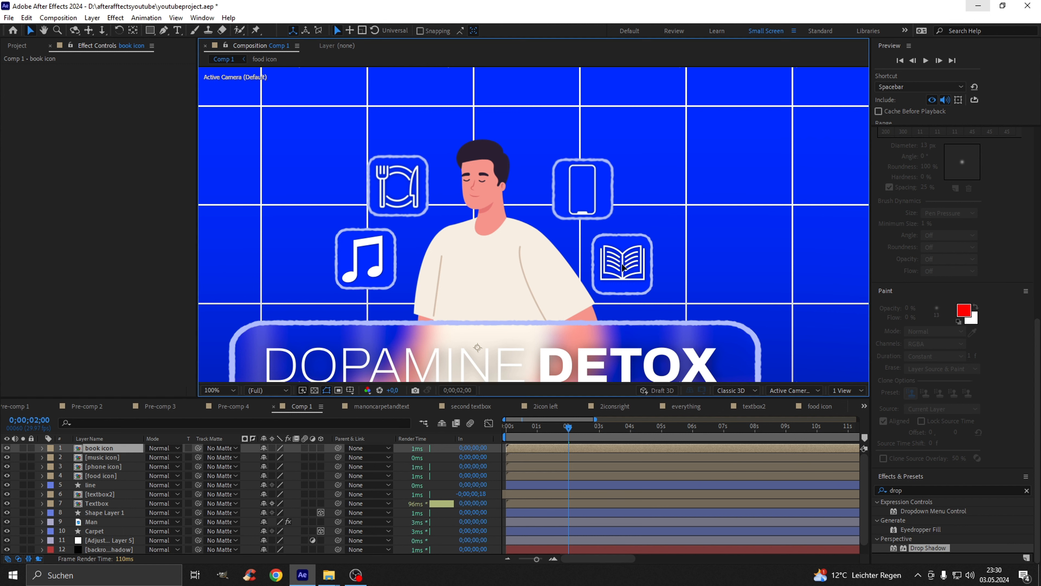
pyautogui.moveTo(625, 265); pyautogui.dragTo(609, 247)
pyautogui.click(587, 193)
pyautogui.click(613, 246)
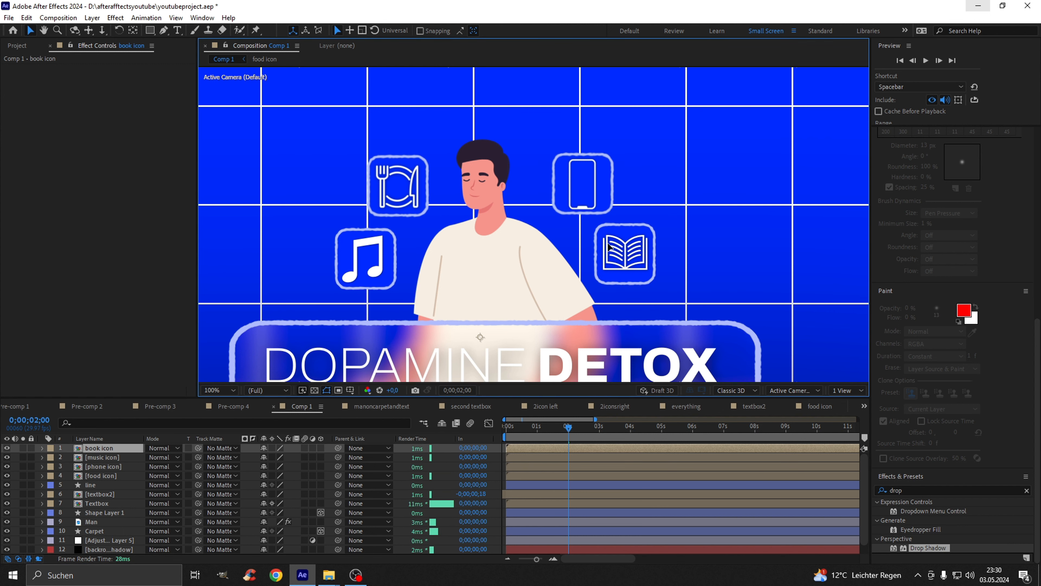
pyautogui.press(',')
pyautogui.click(802, 218)
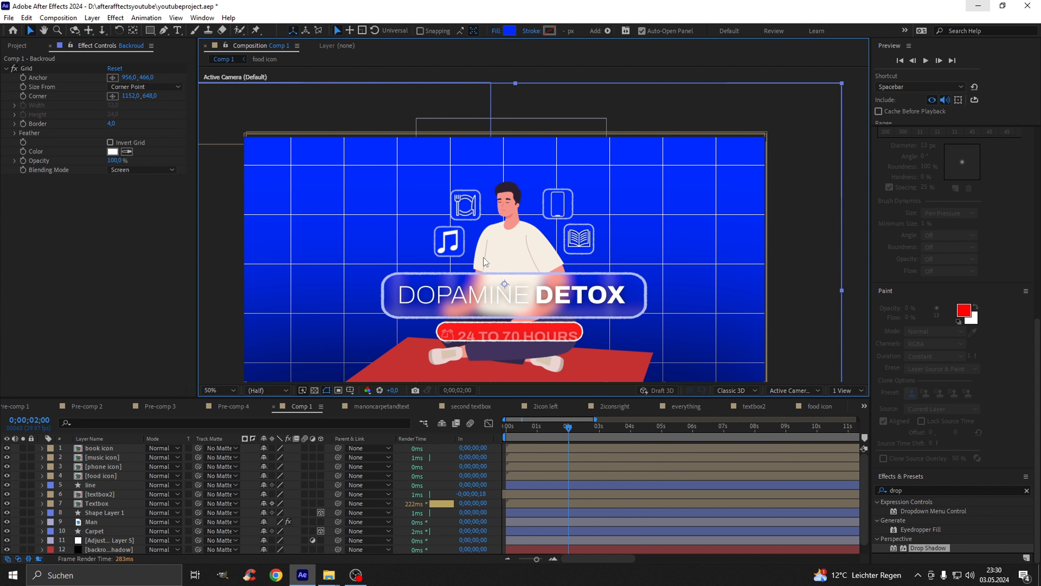
pyautogui.scroll(2, 490, 252)
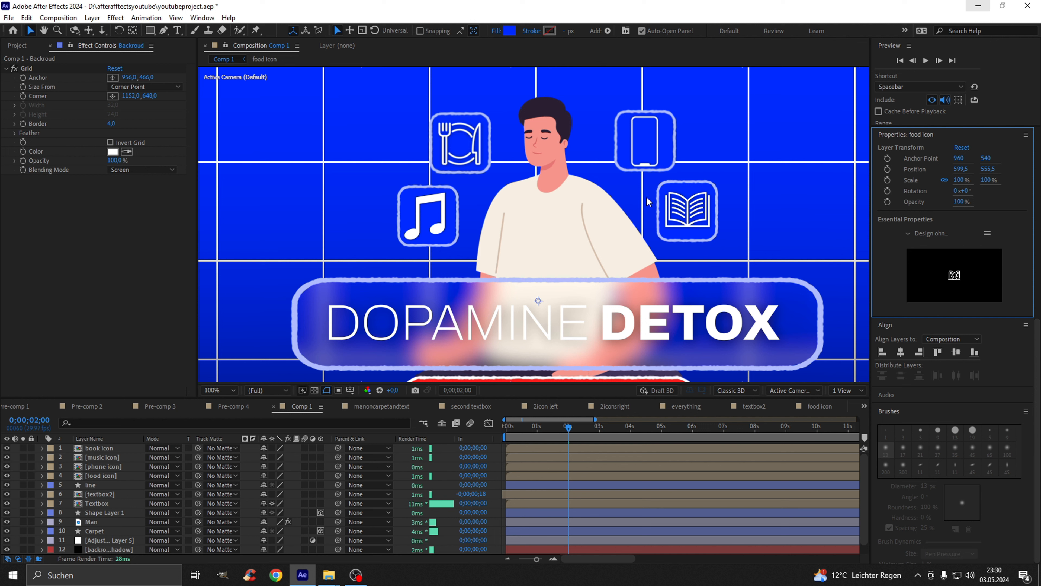
# - Set the book icon layer's position to 962, 529
pyautogui.click(106, 450)
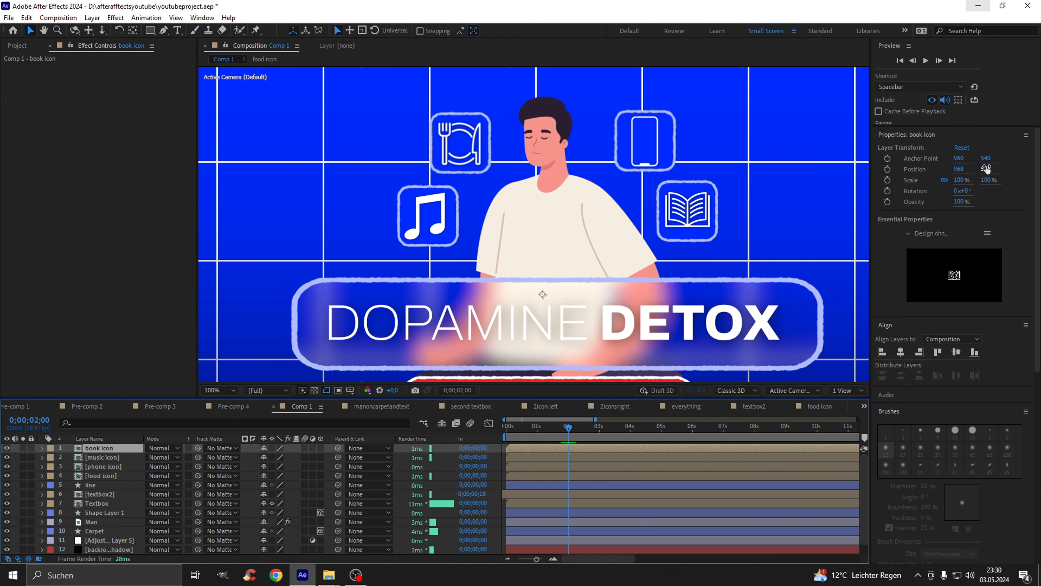
pyautogui.moveTo(985, 171); pyautogui.dragTo(981, 173)
pyautogui.moveTo(962, 173); pyautogui.dragTo(960, 174)
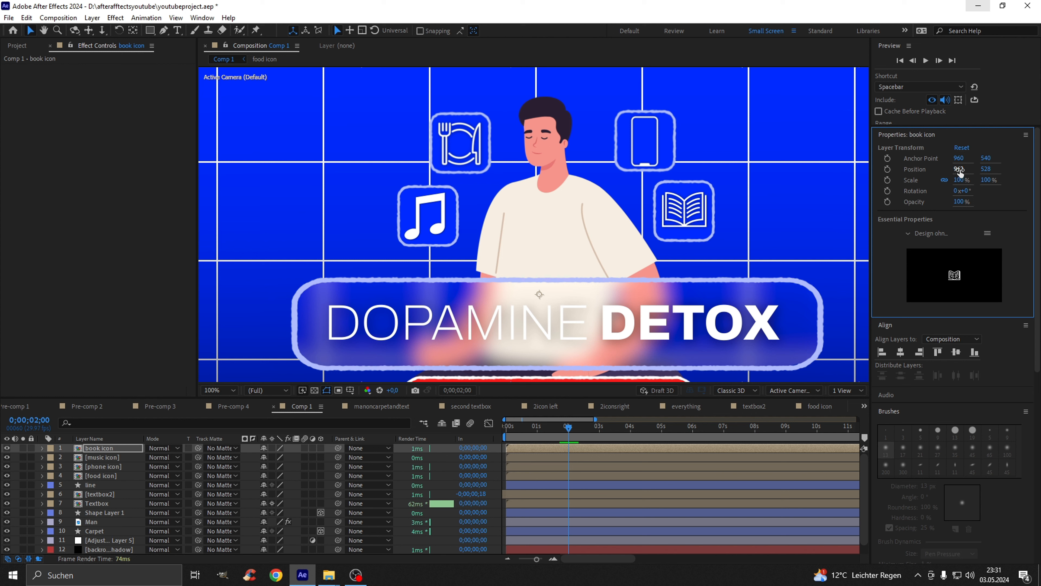
pyautogui.moveTo(960, 172); pyautogui.dragTo(986, 175)
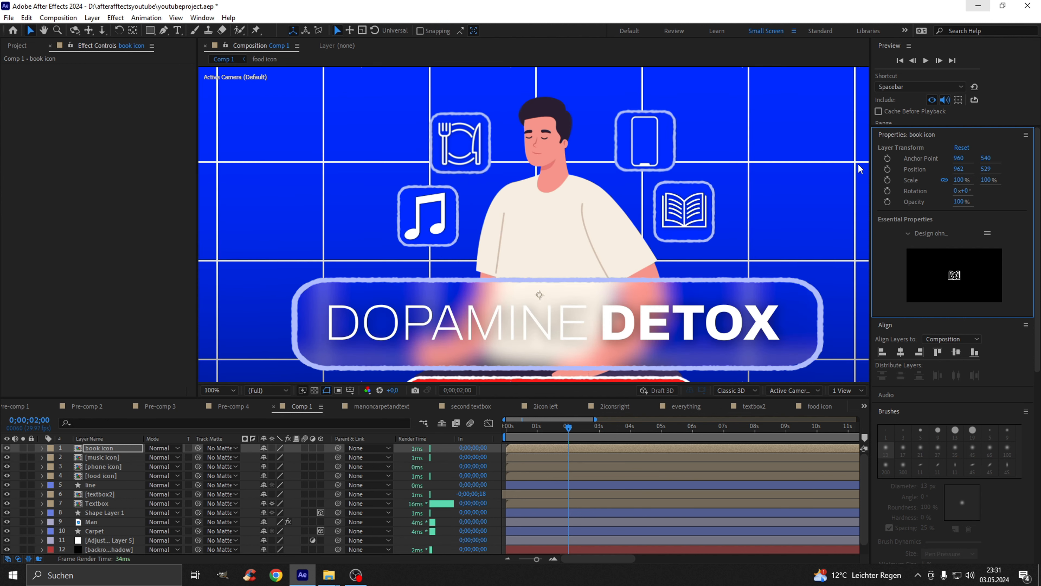
# - Shift the book and phone icons together slightly right, away from the man, and deselect them
pyautogui.keyDown('ctrl'); pyautogui.click(96, 466); pyautogui.keyUp('ctrl')
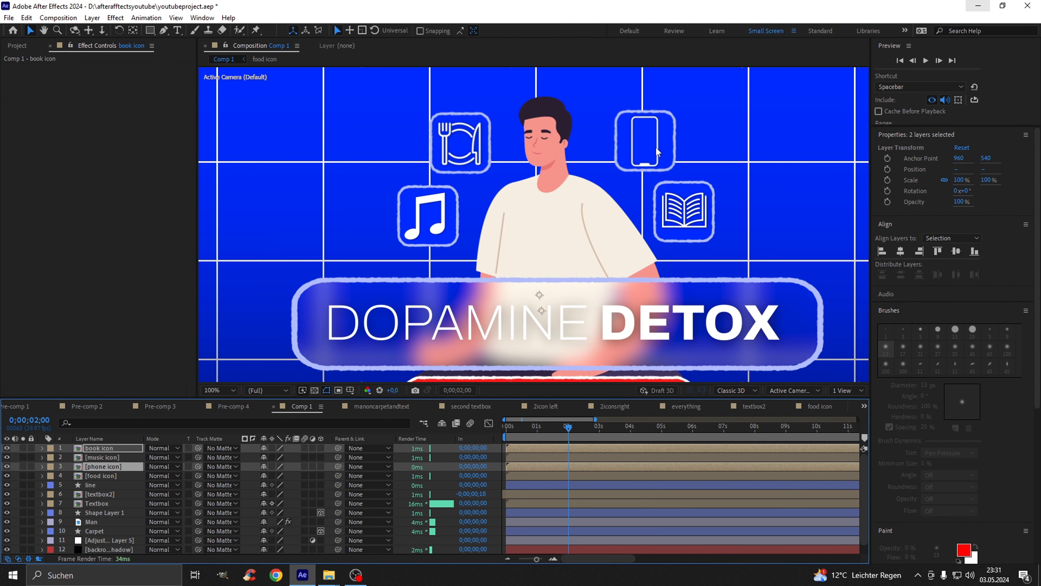
pyautogui.moveTo(657, 152); pyautogui.dragTo(655, 151)
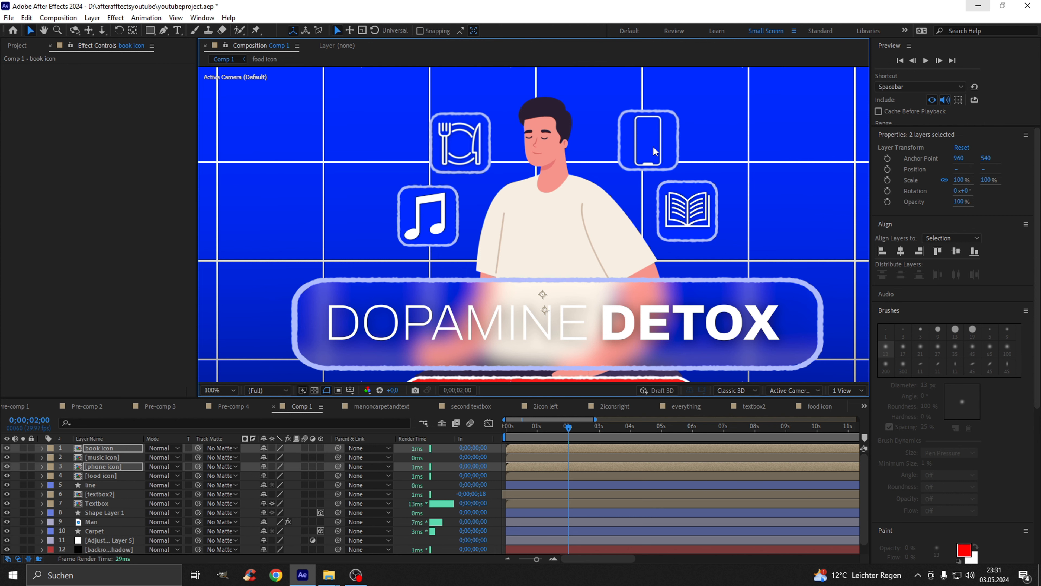
pyautogui.press(',')
pyautogui.click(814, 185)
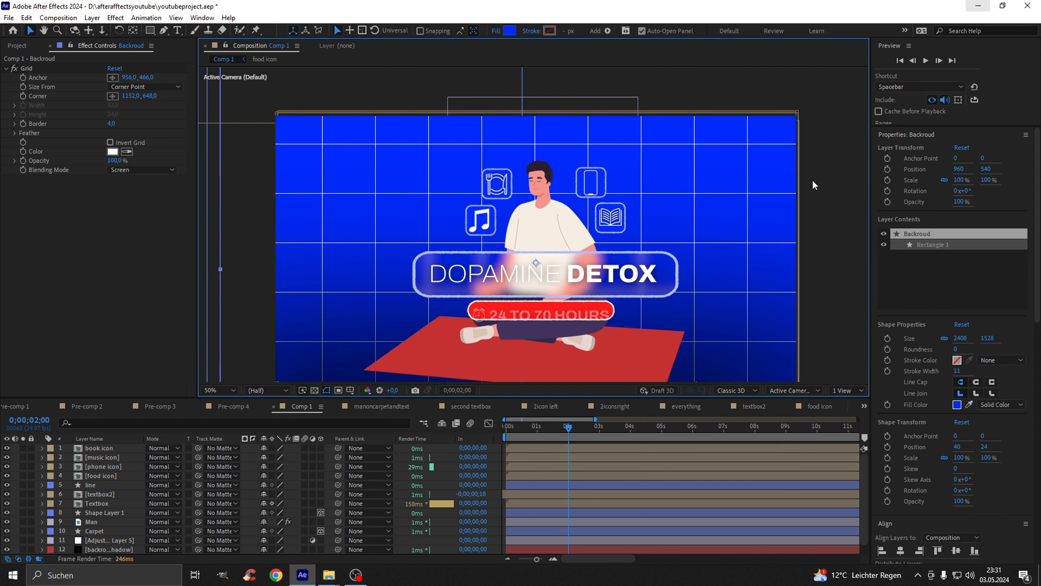
pyautogui.press('.')
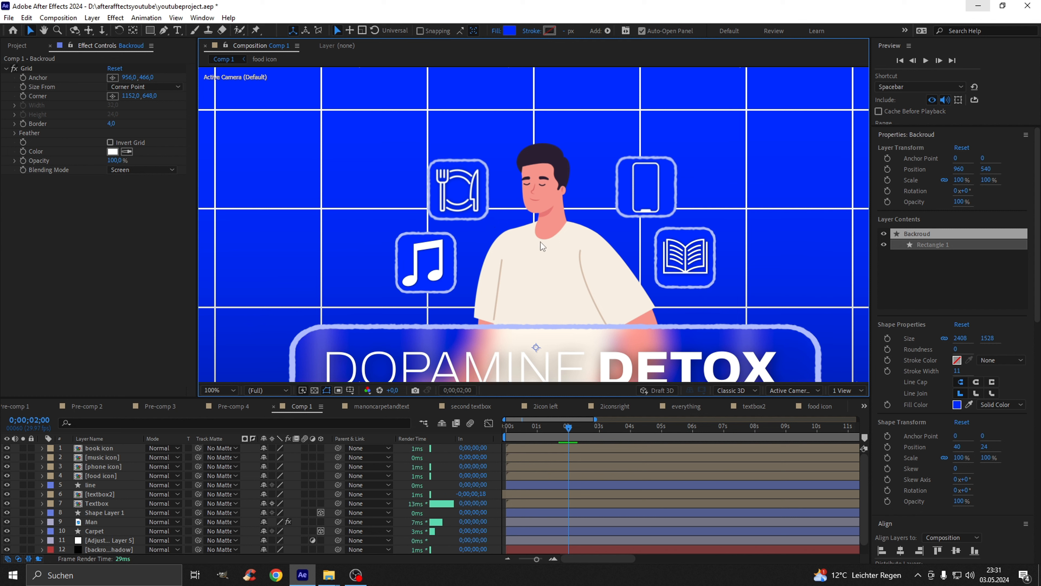
# - Find the Fast Box Blur effect and apply it to the food icon layer
pyautogui.scroll(-10, 877, 476)
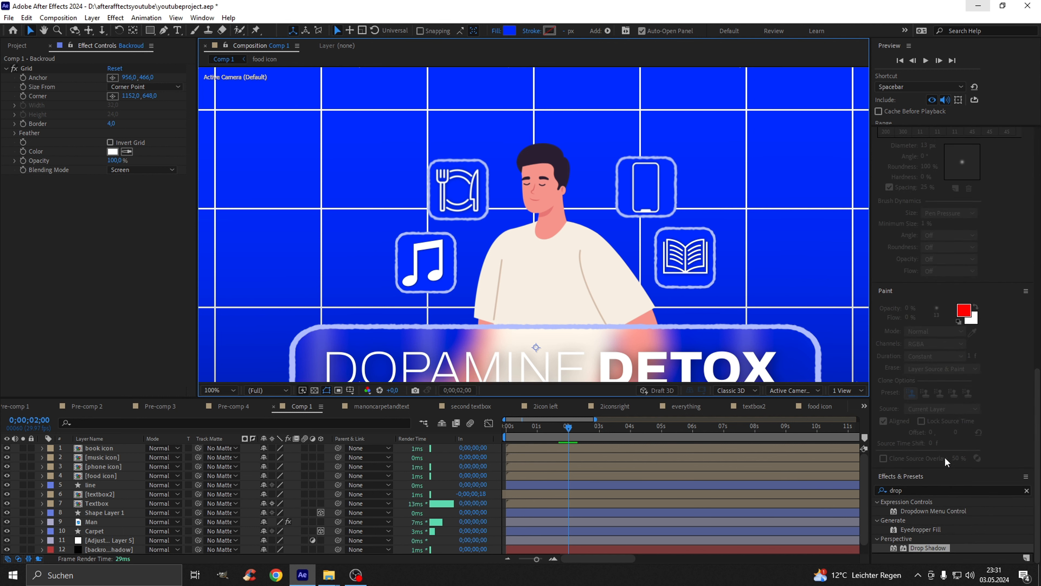
pyautogui.click(895, 488)
pyautogui.write('fast')
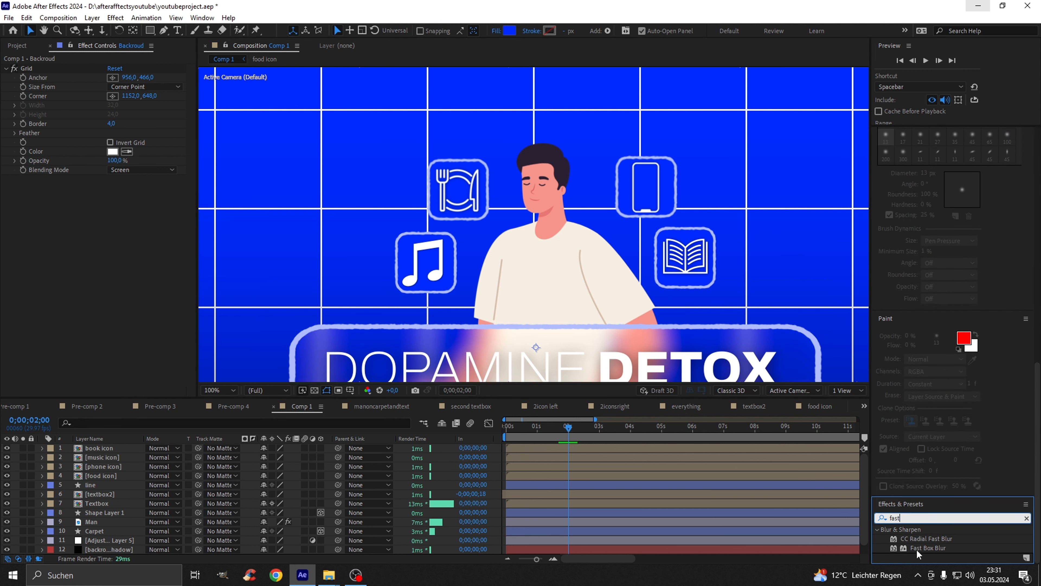
pyautogui.press('Return')
pyautogui.moveTo(920, 551); pyautogui.dragTo(105, 476)
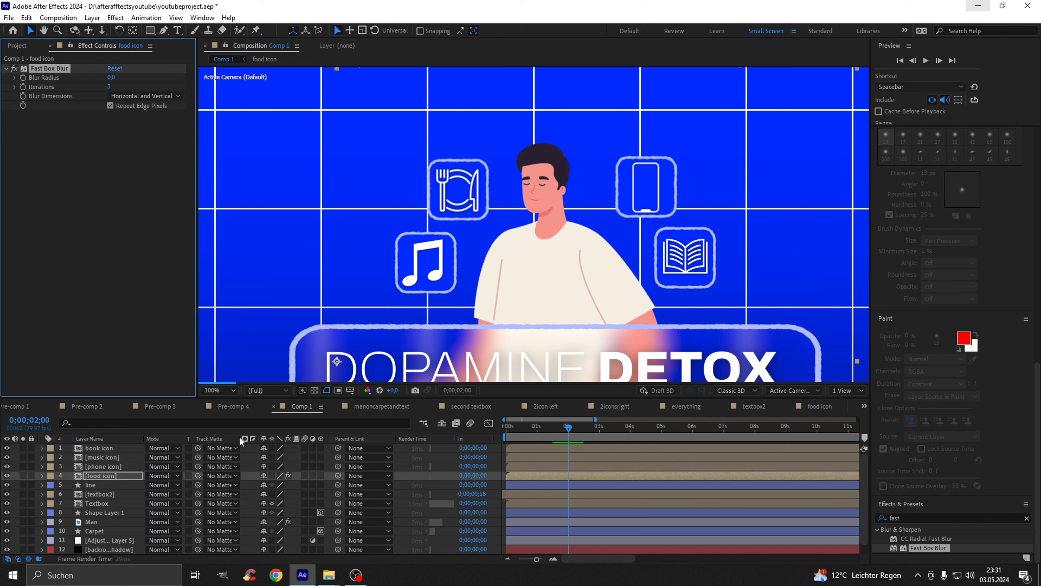
# - At 0;00;01;12, add a Blur Radius keyframe of 160 to the food icon's Fast Box Blur
pyautogui.click(42, 476)
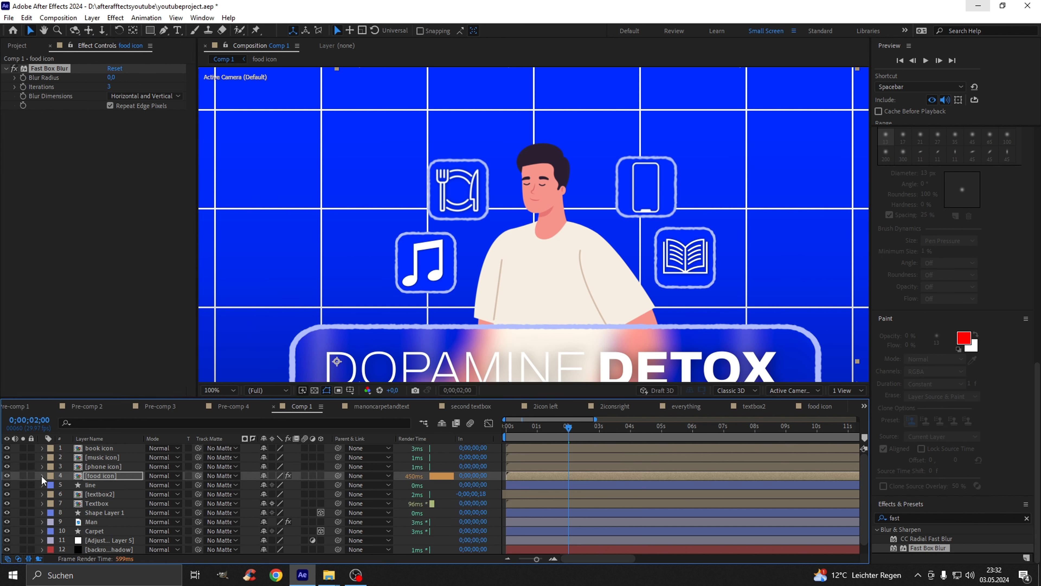
pyautogui.click(50, 485)
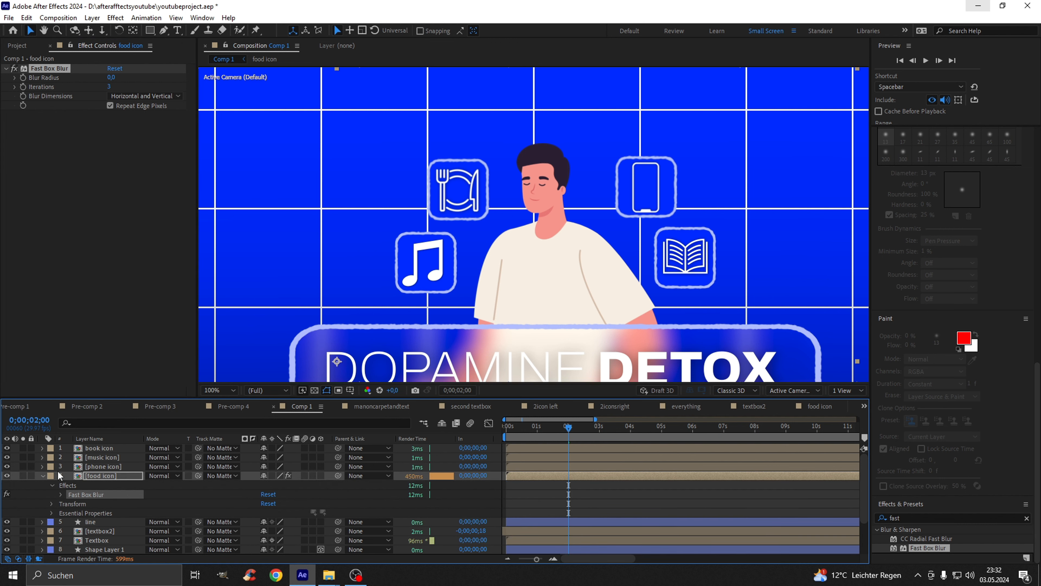
pyautogui.click(61, 494)
pyautogui.scroll(-1, 99, 500)
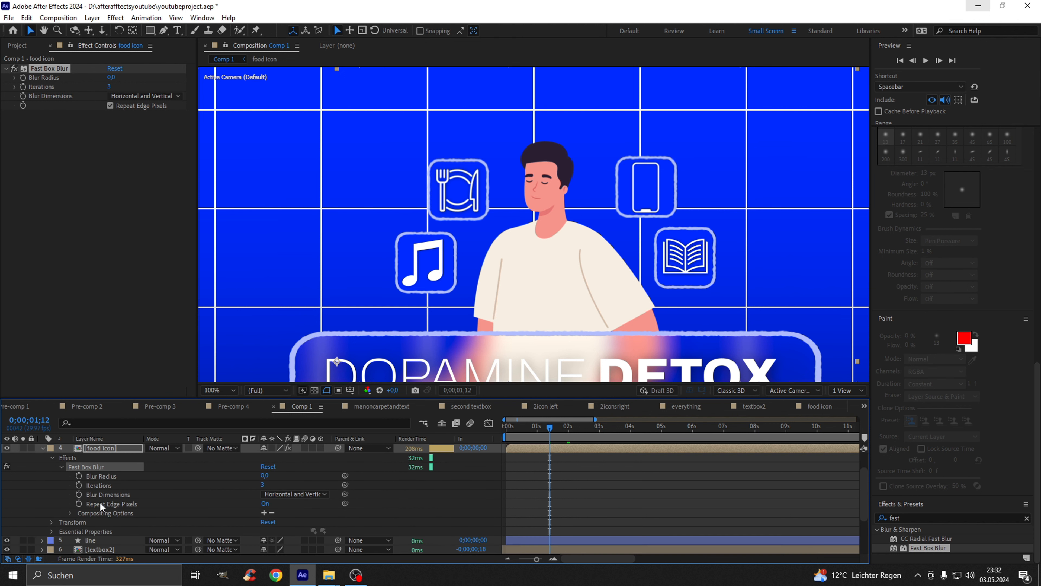
pyautogui.click(79, 476)
pyautogui.moveTo(265, 476); pyautogui.dragTo(351, 483)
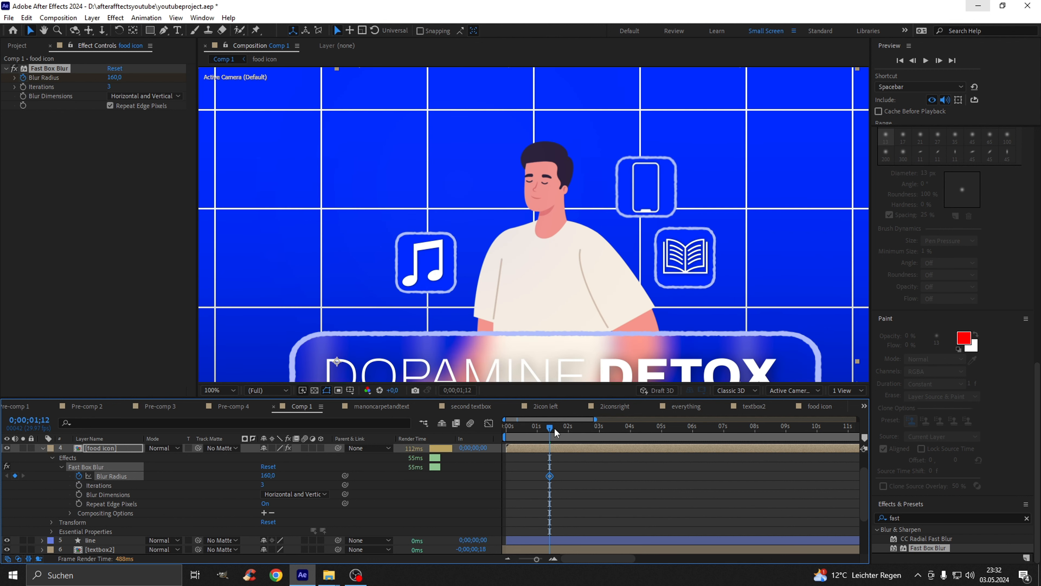
# - Add a Blur Radius keyframe of 0 on the food icon at 0;00;03;00 and move it earlier, to about 0;00;02;12
pyautogui.moveTo(554, 427); pyautogui.dragTo(599, 428)
pyautogui.click(270, 475)
pyautogui.write('0')
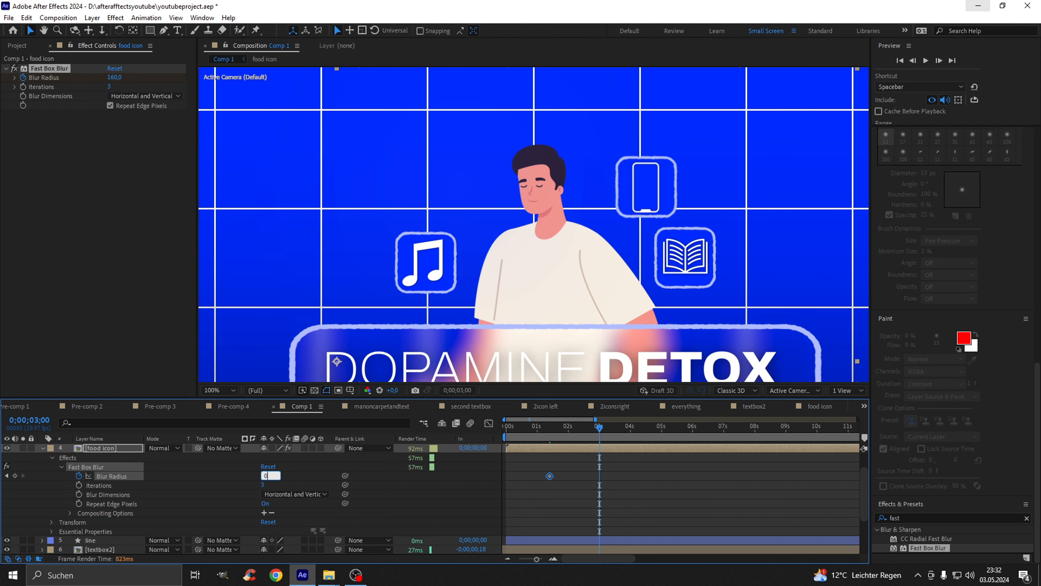
pyautogui.press('Return')
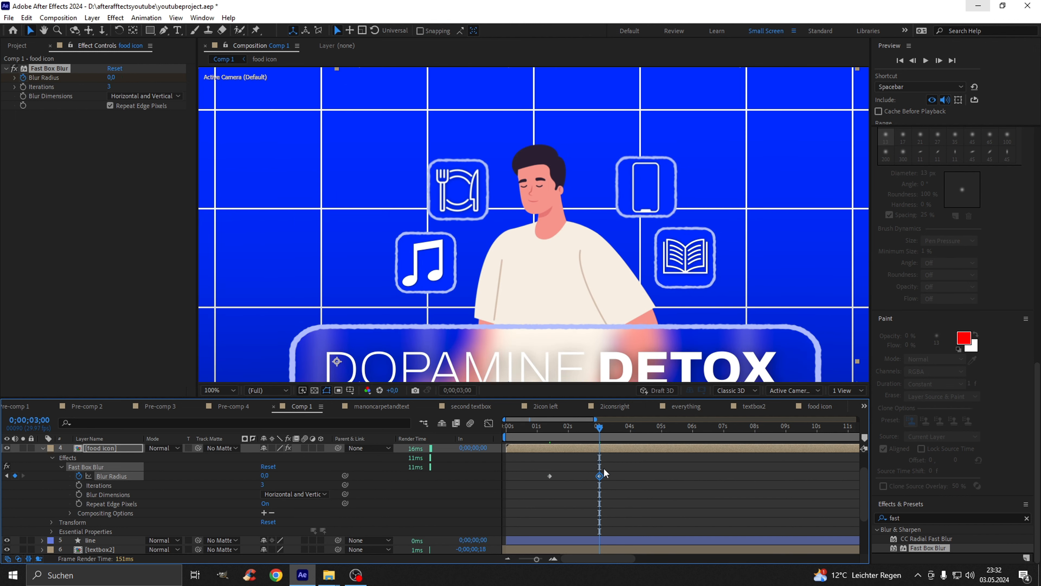
pyautogui.moveTo(600, 476); pyautogui.dragTo(581, 475)
# - Preview the food icon's blur fade-in from its first keyframe at 0;00;01;12
pyautogui.press('-')
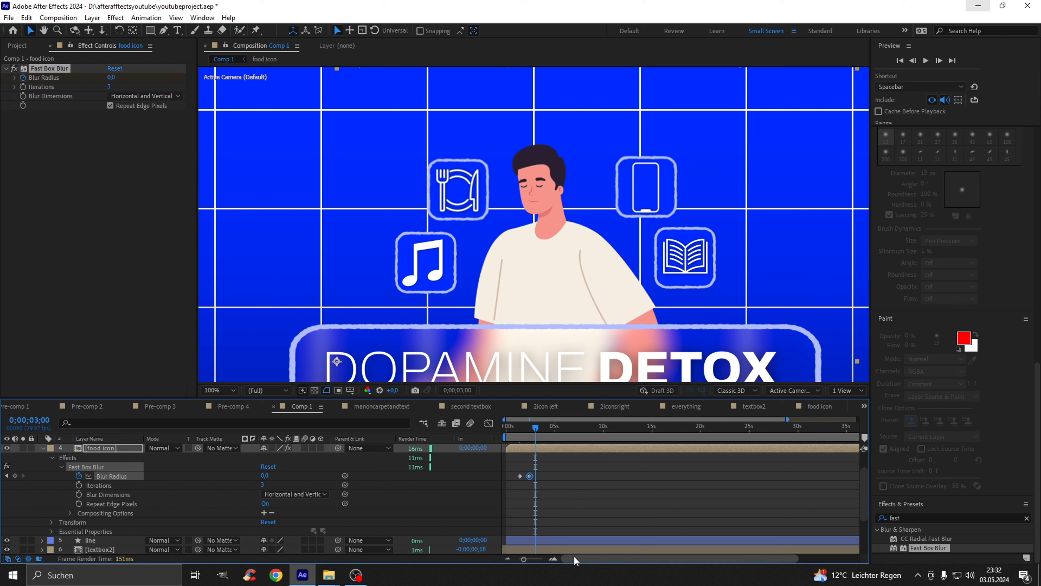
pyautogui.click(519, 425)
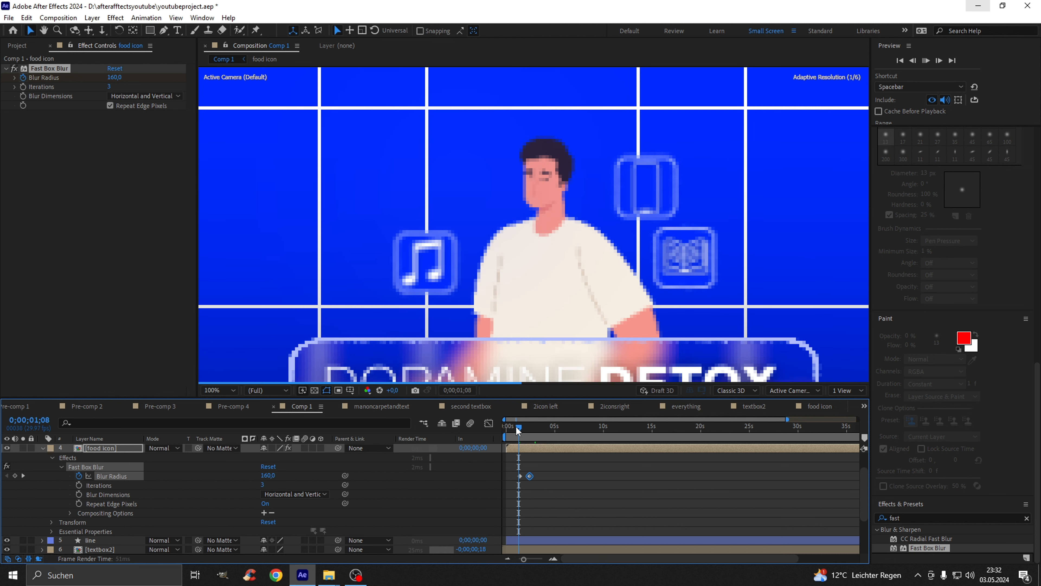
pyautogui.press('=')
pyautogui.press('space')
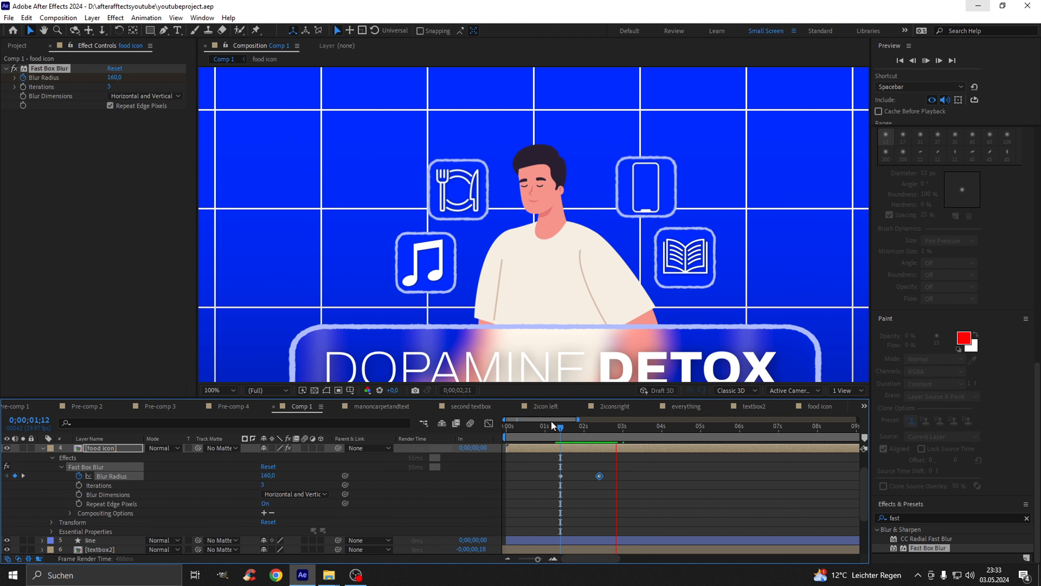
pyautogui.press('space')
# - Apply Easy Ease to both of the food icon's Blur Radius keyframes in the Graph Editor
pyautogui.moveTo(603, 463); pyautogui.dragTo(548, 482)
pyautogui.click(489, 423)
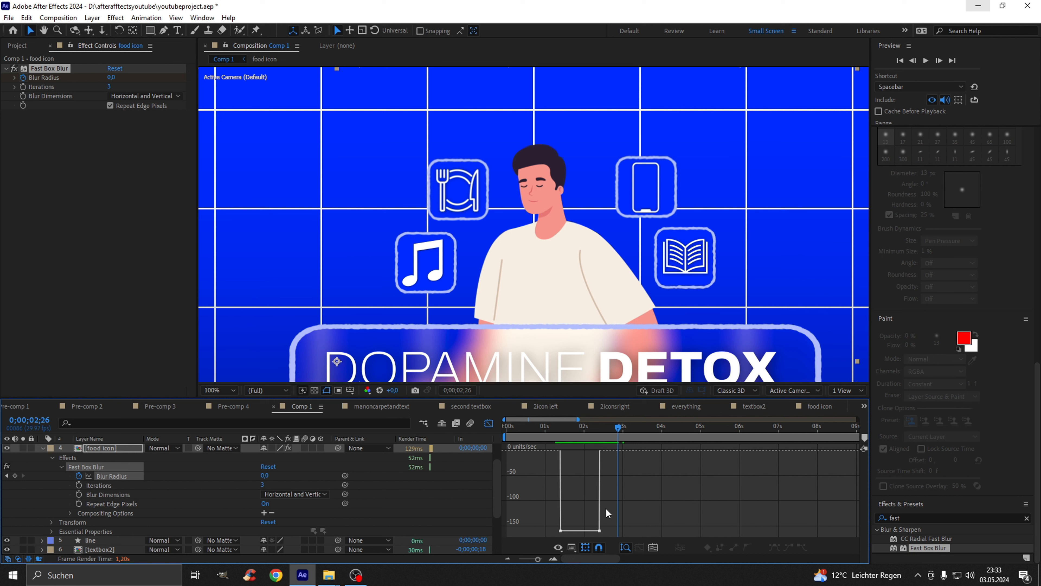
pyautogui.moveTo(543, 521); pyautogui.dragTo(530, 544)
pyautogui.moveTo(674, 475); pyautogui.dragTo(521, 538)
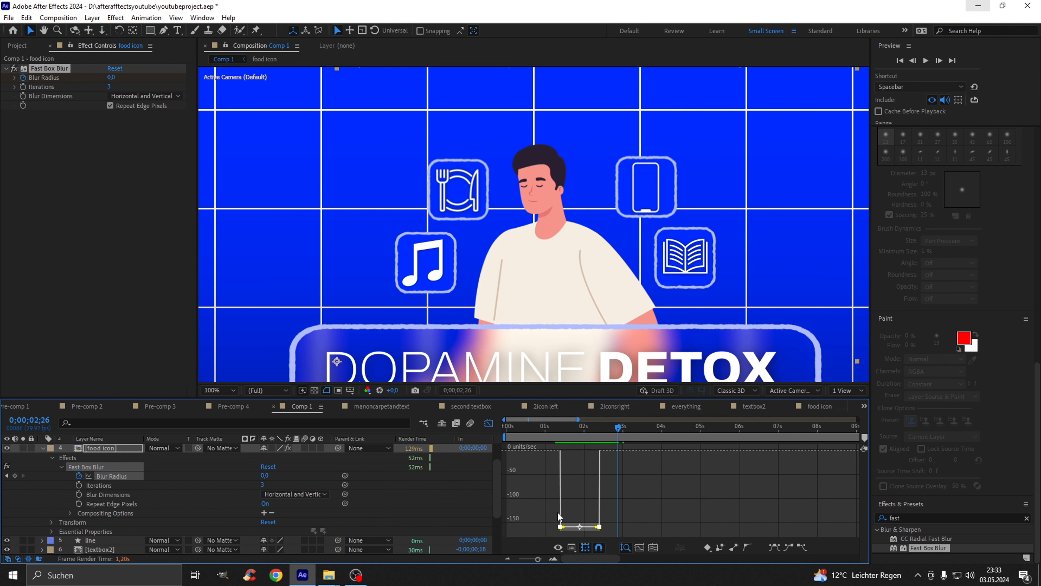
pyautogui.press('F9')
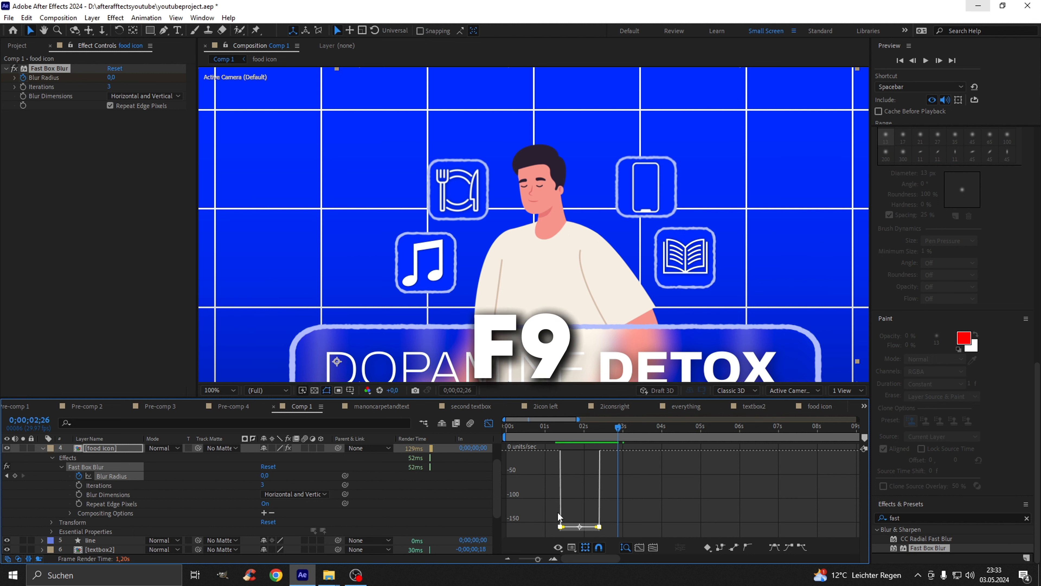
# - Close the Graph Editor and preview the food icon's eased blur fade-in several times from around 0;00;01;12
pyautogui.click(553, 426)
pyautogui.moveTo(553, 431); pyautogui.dragTo(543, 429)
pyautogui.press('space')
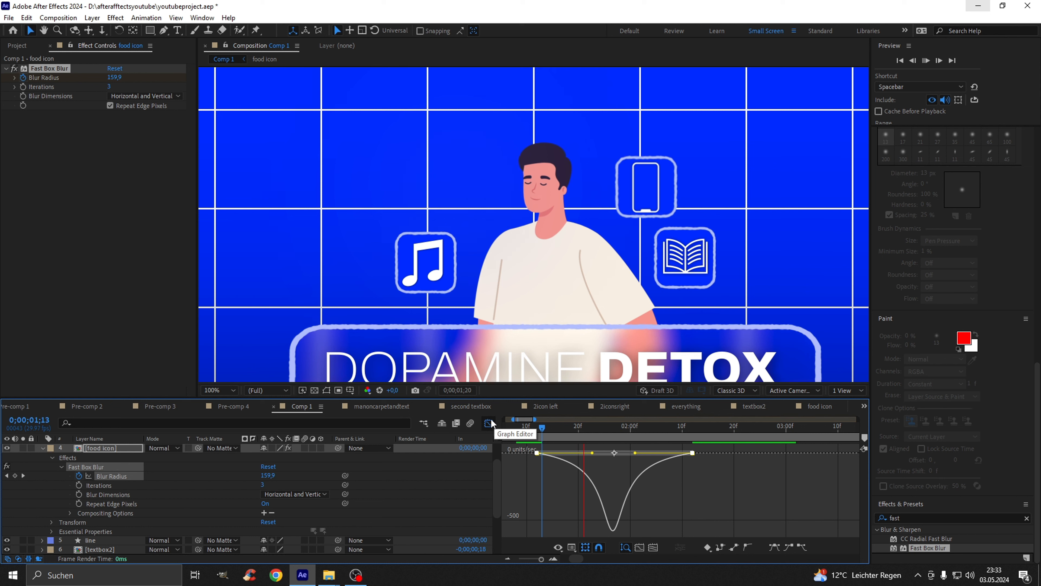
pyautogui.click(490, 423)
pyautogui.press('space')
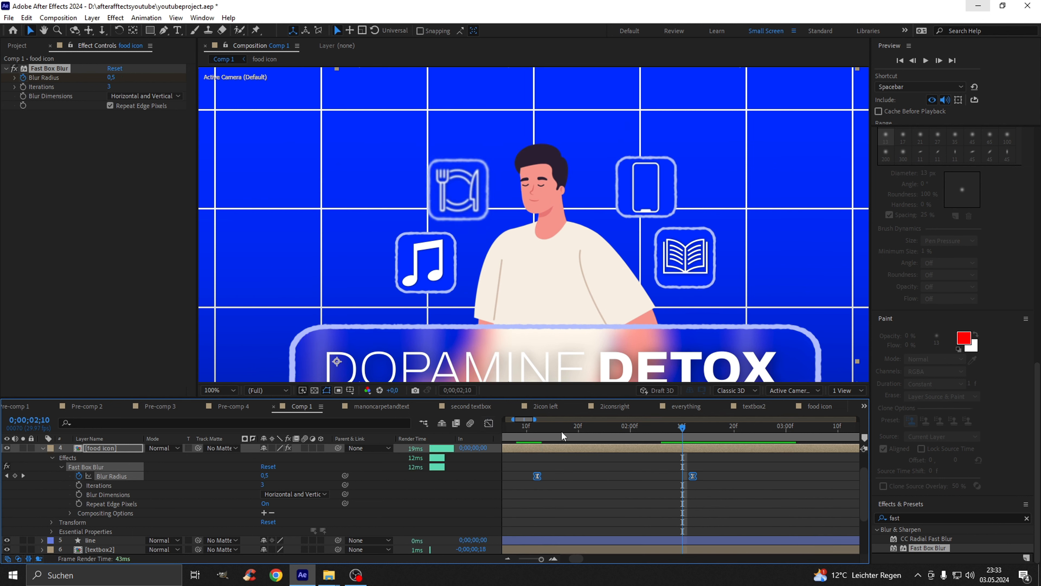
pyautogui.moveTo(546, 428); pyautogui.dragTo(543, 428)
pyautogui.press('space')
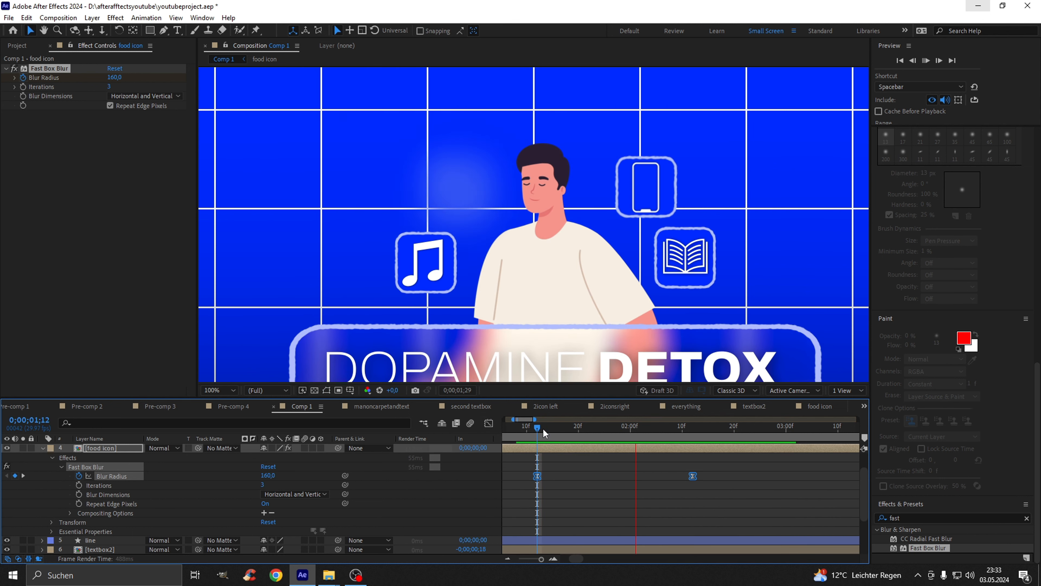
pyautogui.press('space')
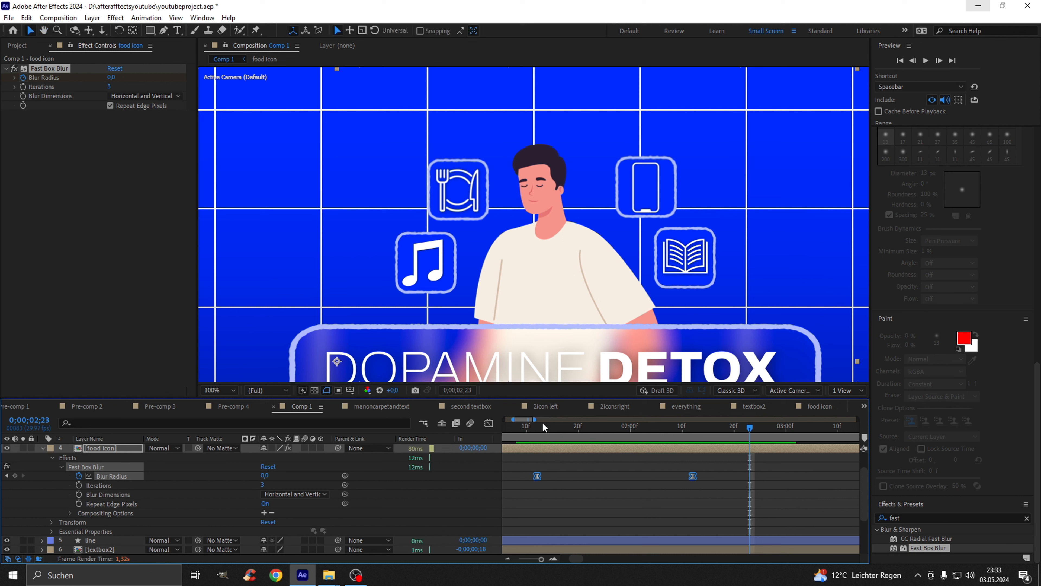
pyautogui.moveTo(543, 425); pyautogui.dragTo(537, 433)
pyautogui.press('space')
pyautogui.press('space')
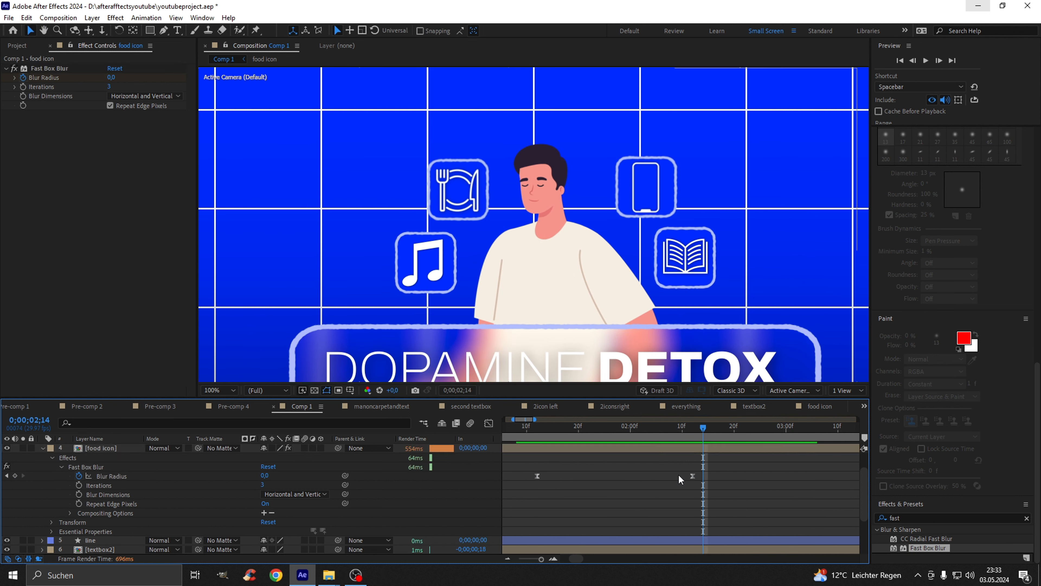
# - Lengthen the food icon's fade-in by moving its second Blur Radius keyframe to about 0;00;02;22, and preview it
pyautogui.click(697, 476)
pyautogui.moveTo(697, 476); pyautogui.dragTo(745, 476)
pyautogui.click(537, 426)
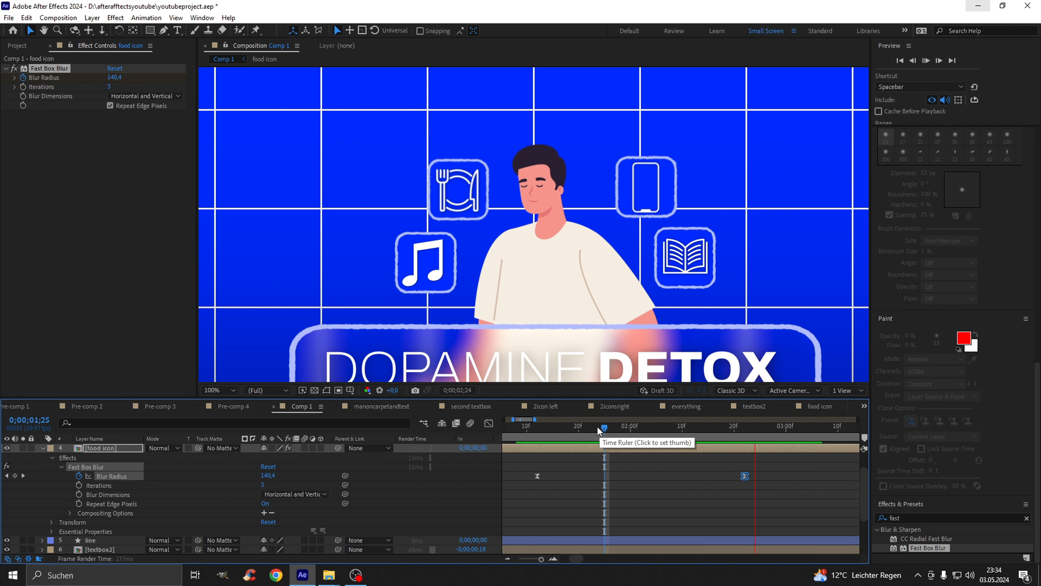
pyautogui.click(582, 426)
pyautogui.press('space')
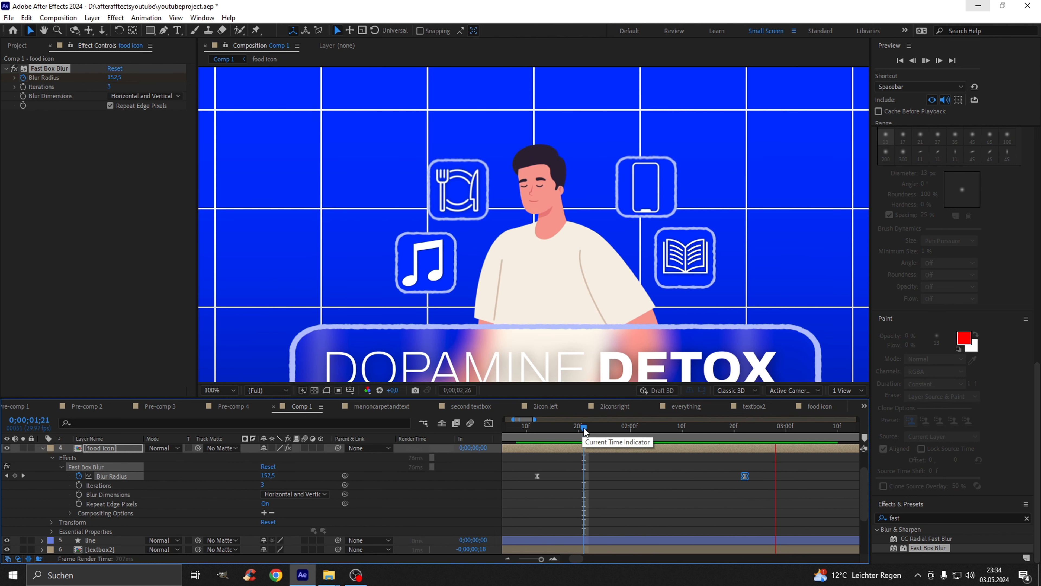
pyautogui.press('space')
# - Apply the food icon's Fast Box Blur to the phone icon layer at 0;00;02;02 and reveal its Blur Radius in the timeline
pyautogui.scroll(-2, 580, 453)
pyautogui.scroll(2, 580, 455)
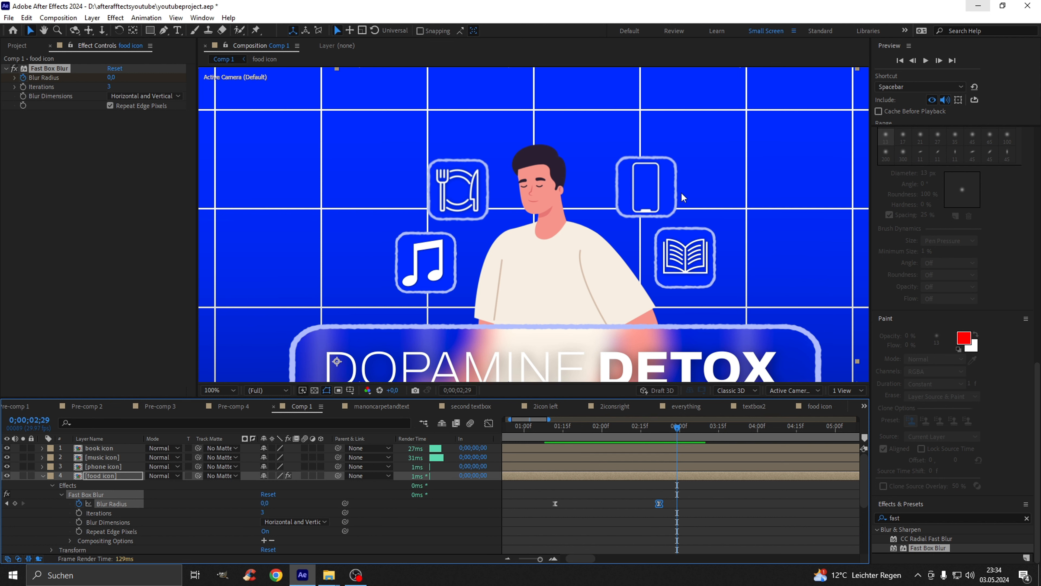
pyautogui.moveTo(602, 427); pyautogui.dragTo(497, 429)
pyautogui.moveTo(621, 441); pyautogui.dragTo(665, 440)
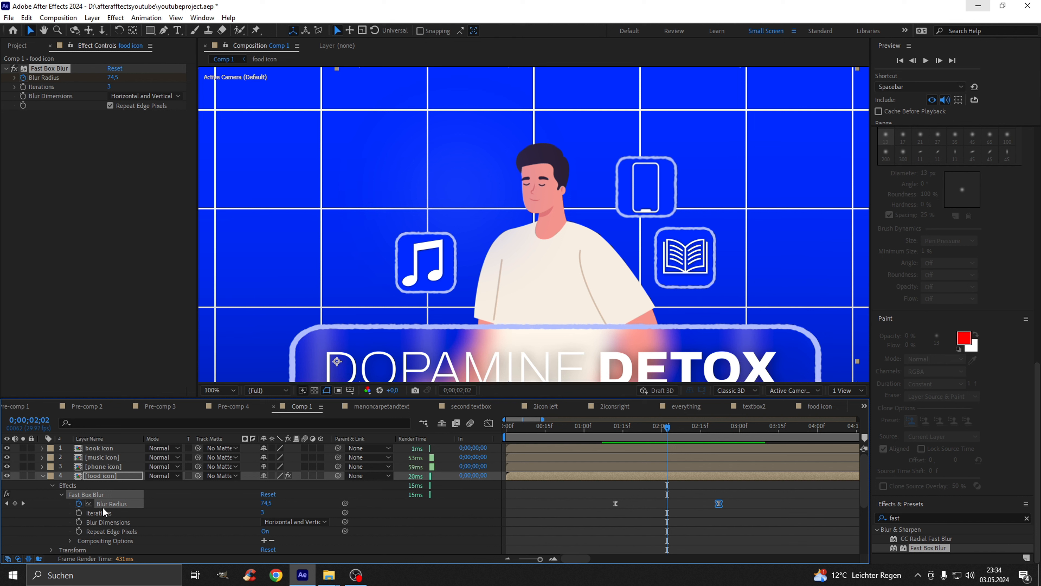
pyautogui.click(110, 468)
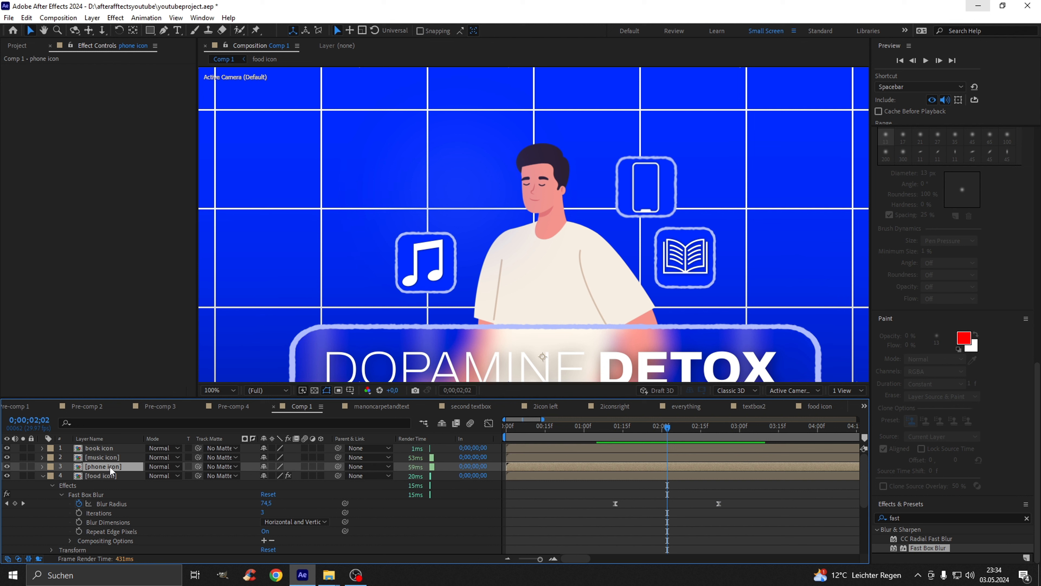
pyautogui.hotkey('ctrl', 'alt', 'shift', 'e')
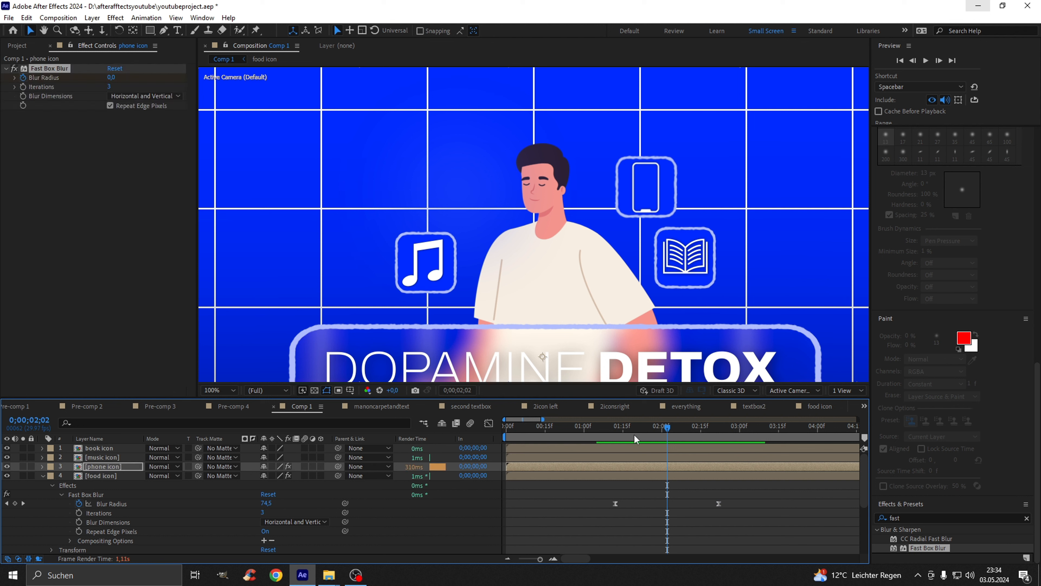
pyautogui.press('space')
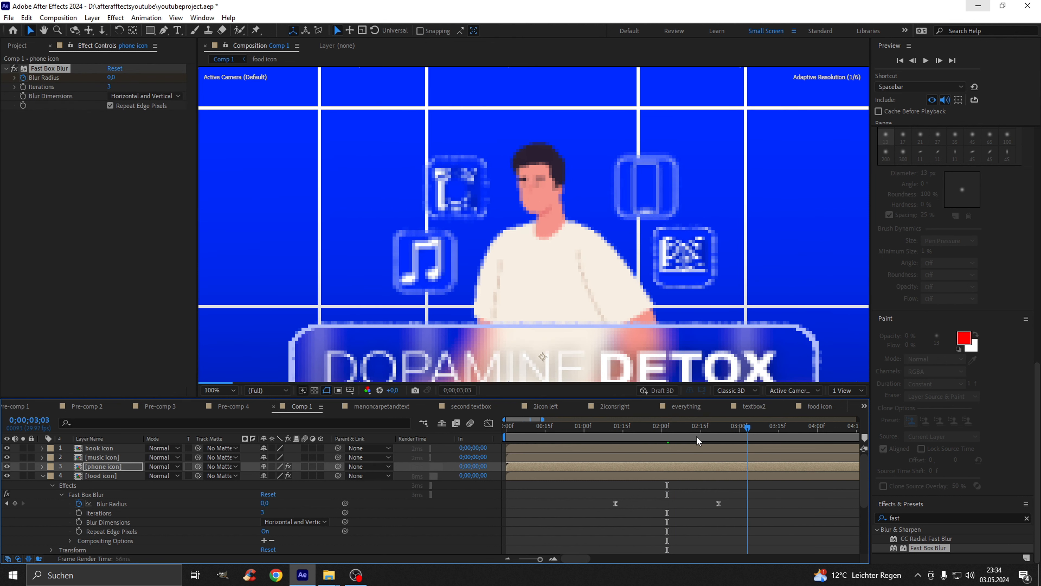
pyautogui.press('space')
pyautogui.click(41, 466)
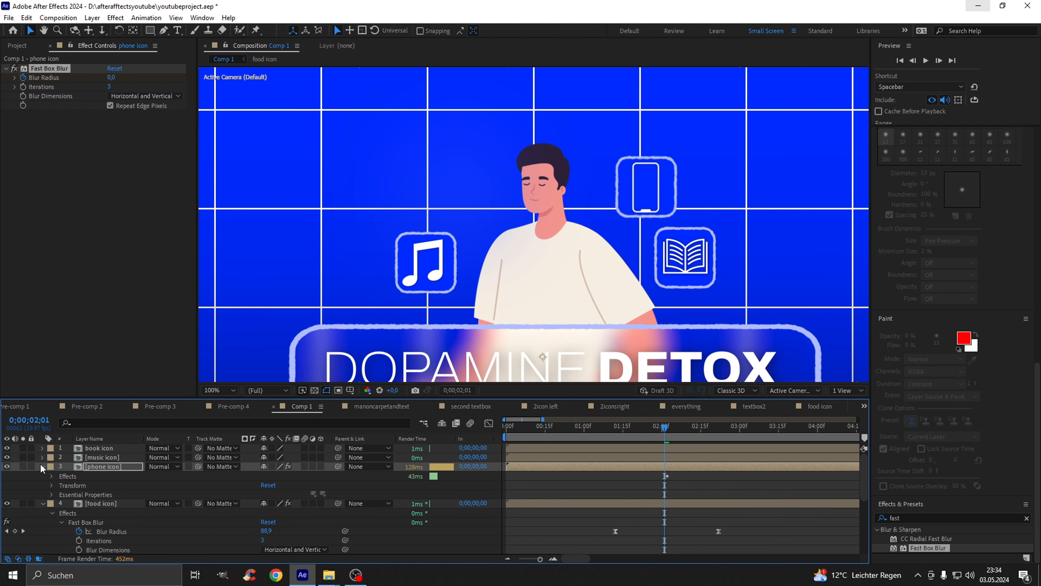
pyautogui.click(52, 476)
pyautogui.click(61, 485)
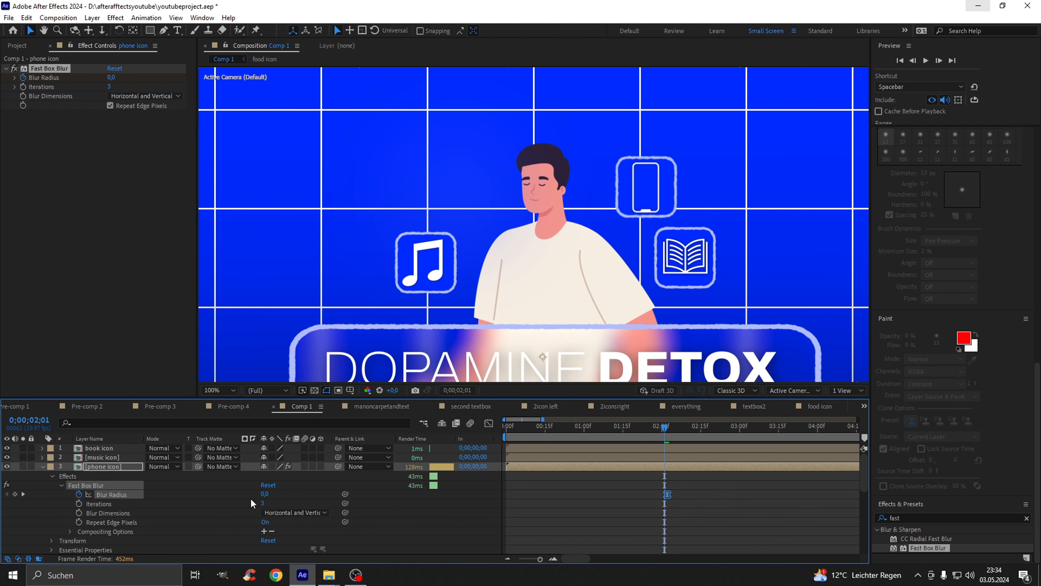
# - Add a Blur Radius keyframe of 160 to the phone icon at 0;00;01;05 and preview the animation
pyautogui.scroll(-4, 697, 493)
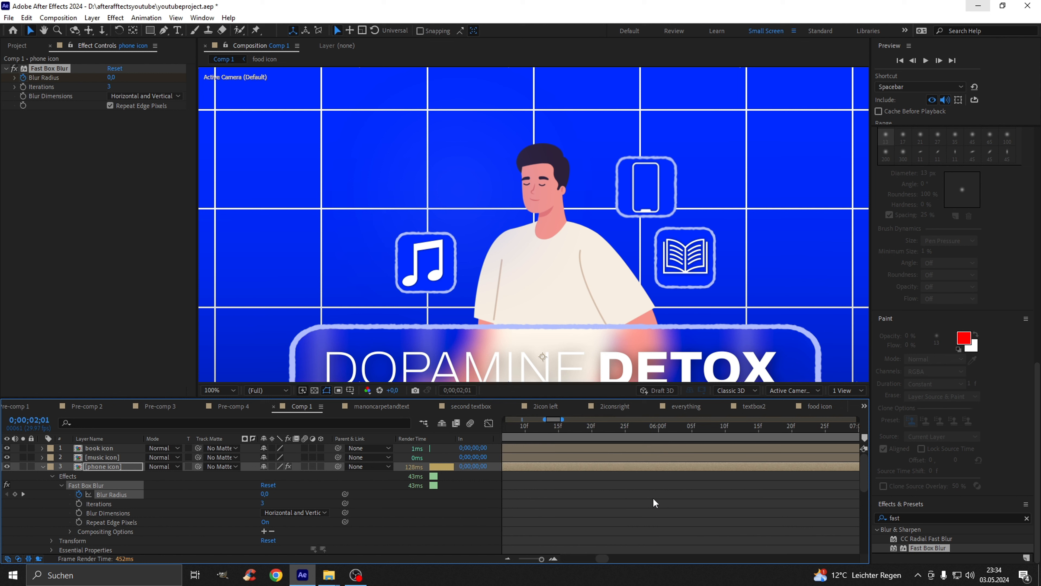
pyautogui.scroll(-1, 636, 459)
pyautogui.moveTo(610, 429); pyautogui.dragTo(564, 437)
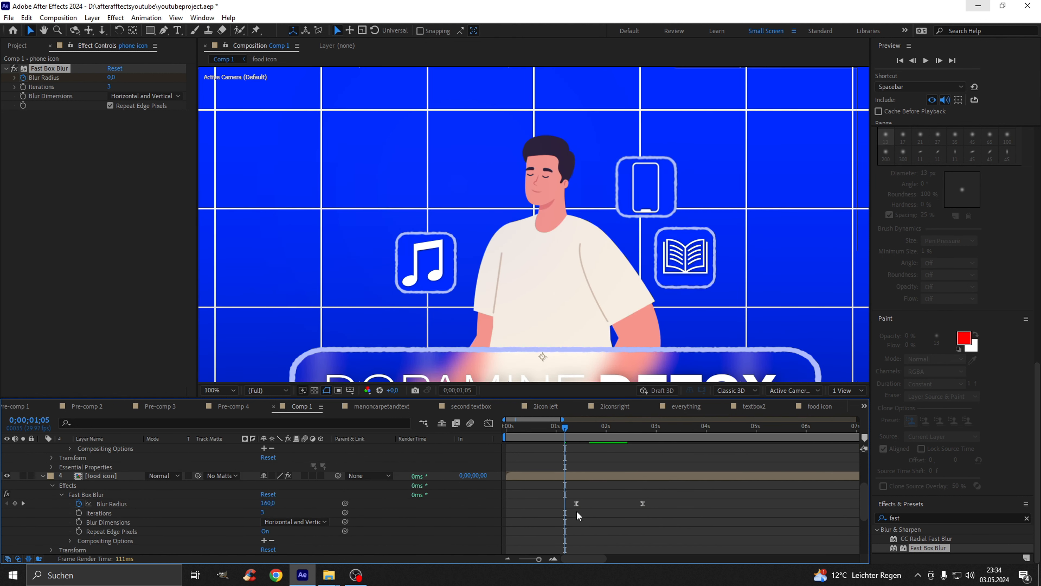
pyautogui.scroll(3, 576, 511)
pyautogui.click(264, 494)
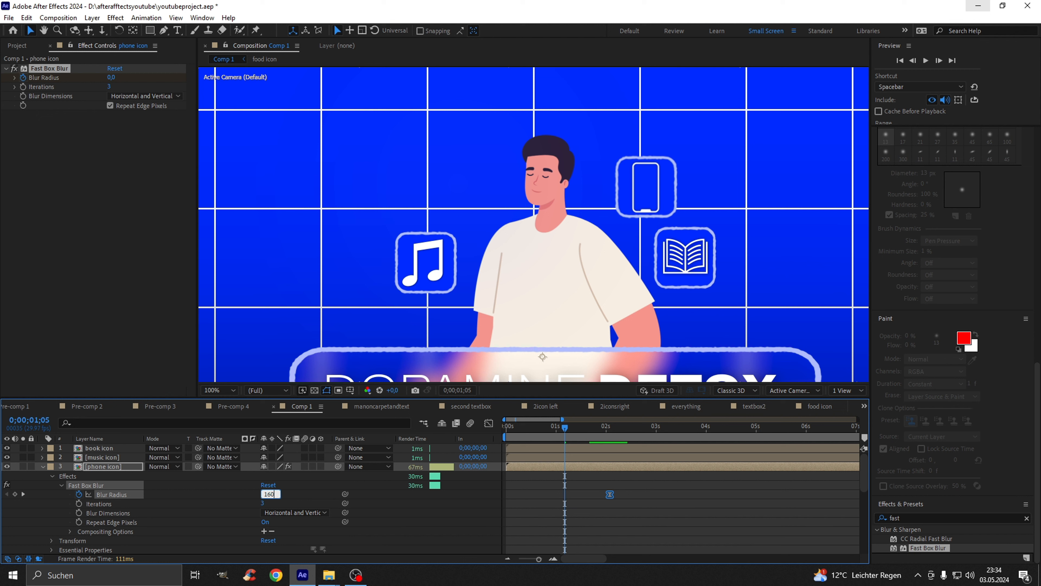
pyautogui.press('Return')
pyautogui.press('space')
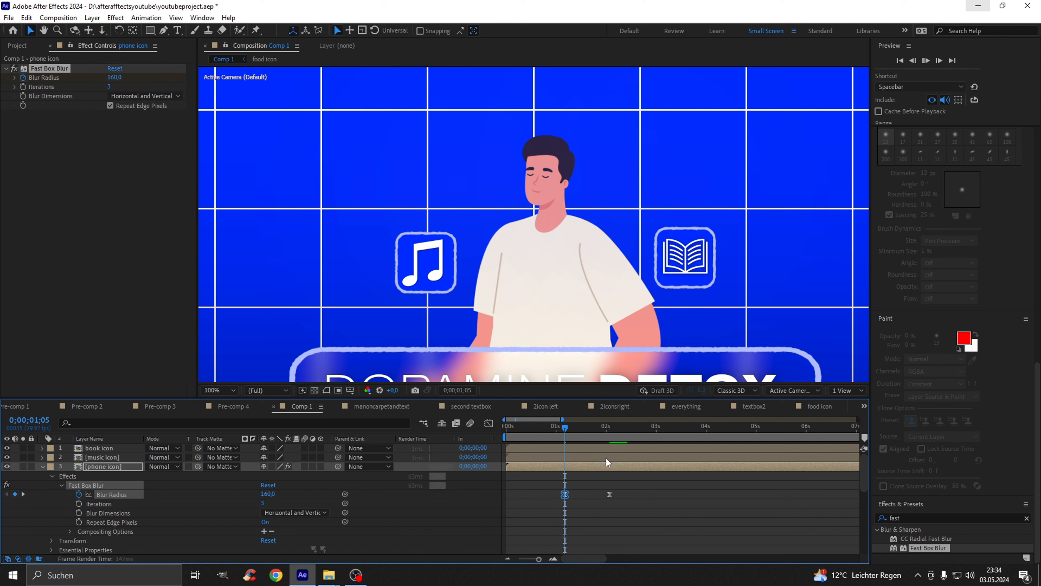
pyautogui.scroll(-3, 596, 452)
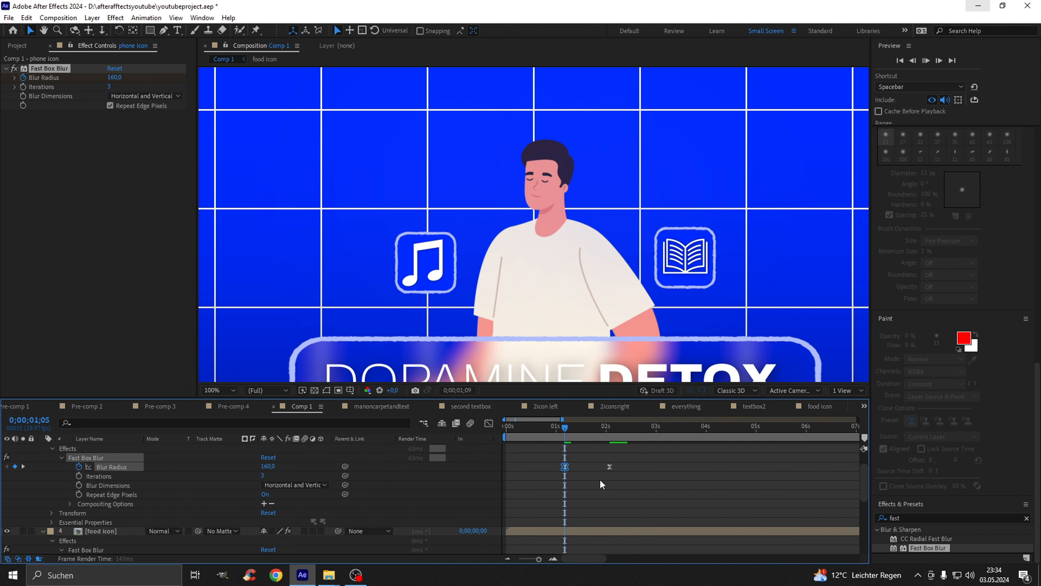
pyautogui.press('space')
# - Shift both of the phone icon's Blur Radius keyframes later together, so they sit at about 0;00;02;06 and 0;00;03;03
pyautogui.moveTo(550, 459); pyautogui.dragTo(631, 494)
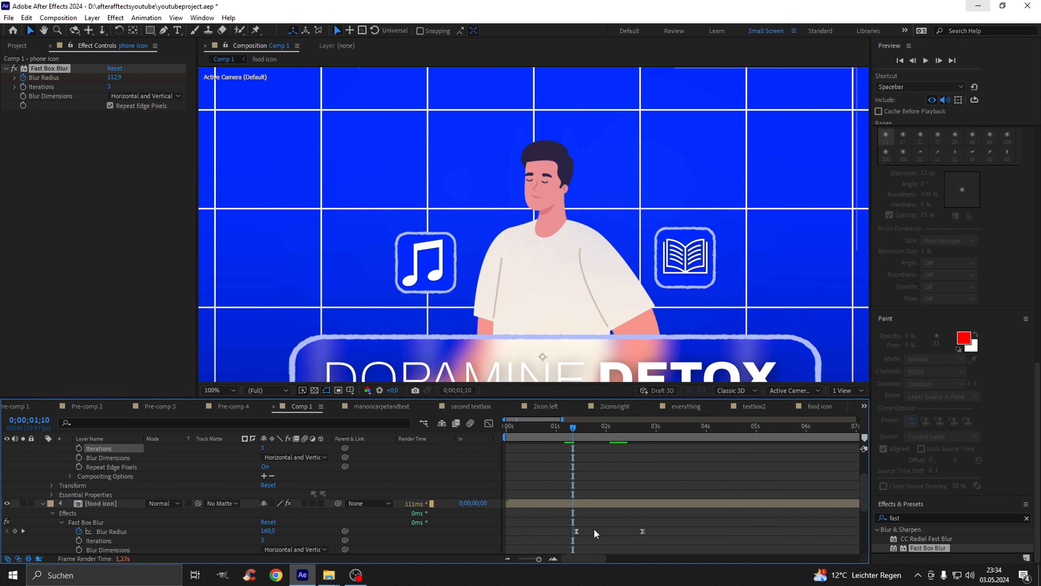
pyautogui.scroll(3, 573, 477)
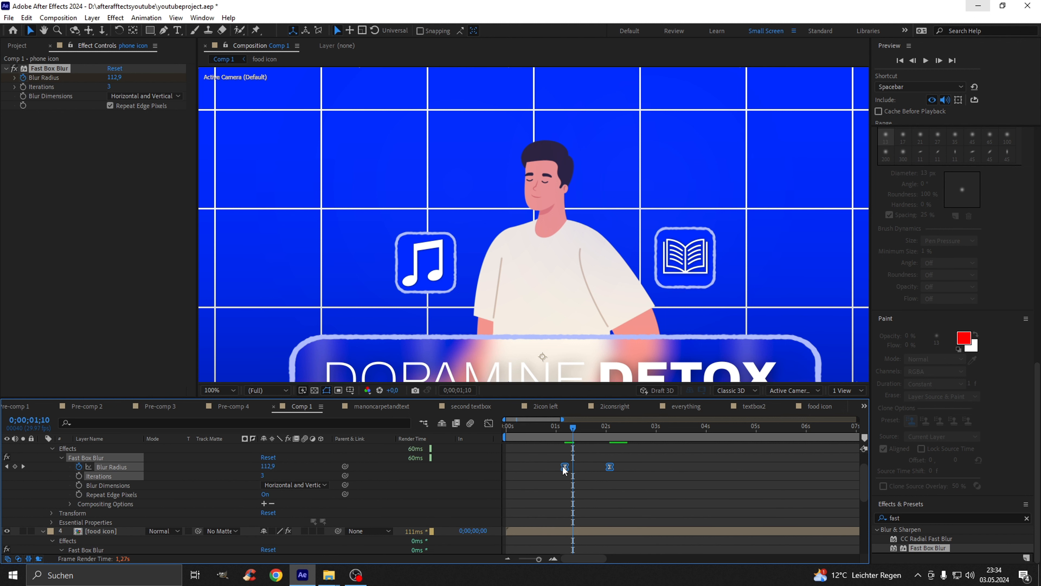
pyautogui.scroll(-3, 582, 480)
pyautogui.click(622, 438)
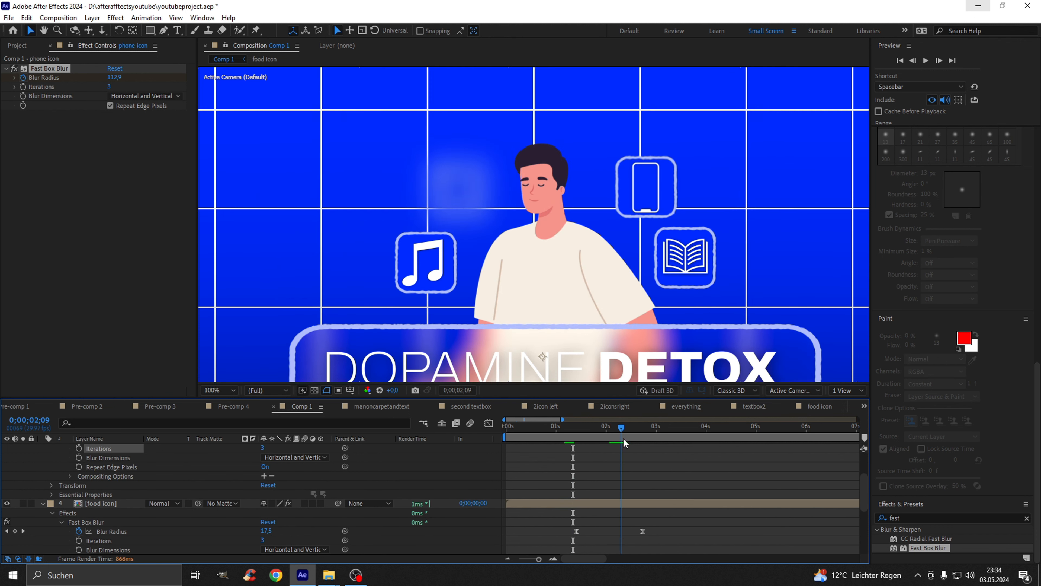
pyautogui.moveTo(628, 442); pyautogui.dragTo(615, 468)
pyautogui.scroll(3, 563, 471)
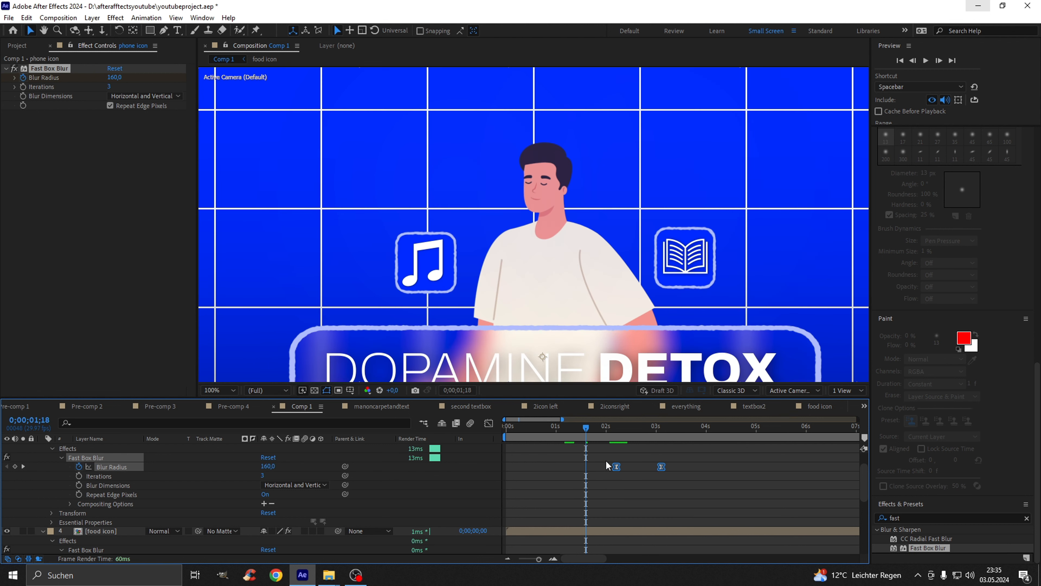
# - Move the phone icon's second Blur Radius keyframe to about 0;00;03;11, using the food icon's keyframe spacing as reference
pyautogui.scroll(-3, 605, 460)
pyautogui.moveTo(588, 431); pyautogui.dragTo(666, 437)
pyautogui.scroll(3, 664, 468)
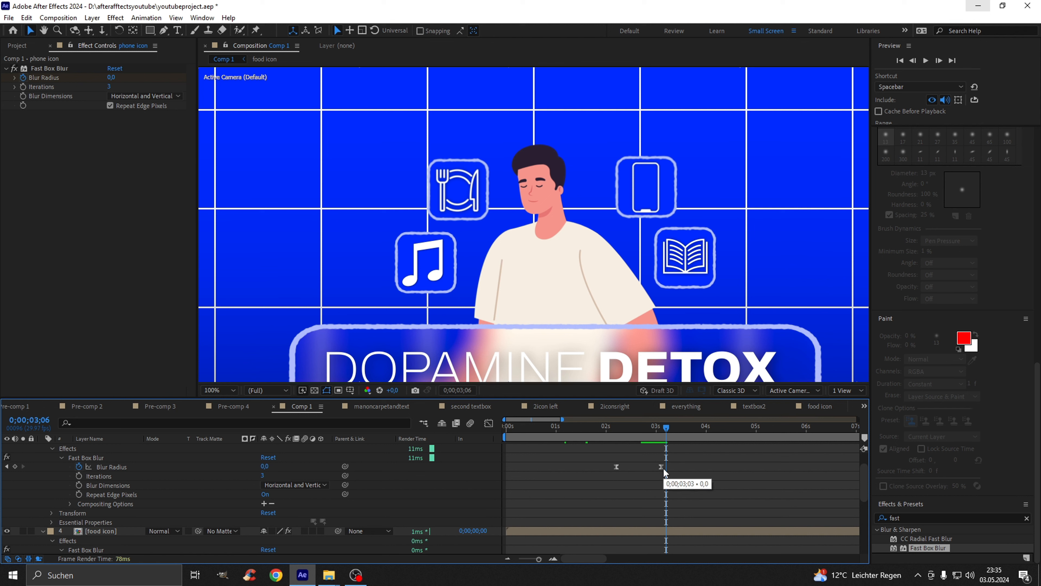
pyautogui.click(662, 466)
pyautogui.press('Delete')
pyautogui.scroll(-3, 630, 473)
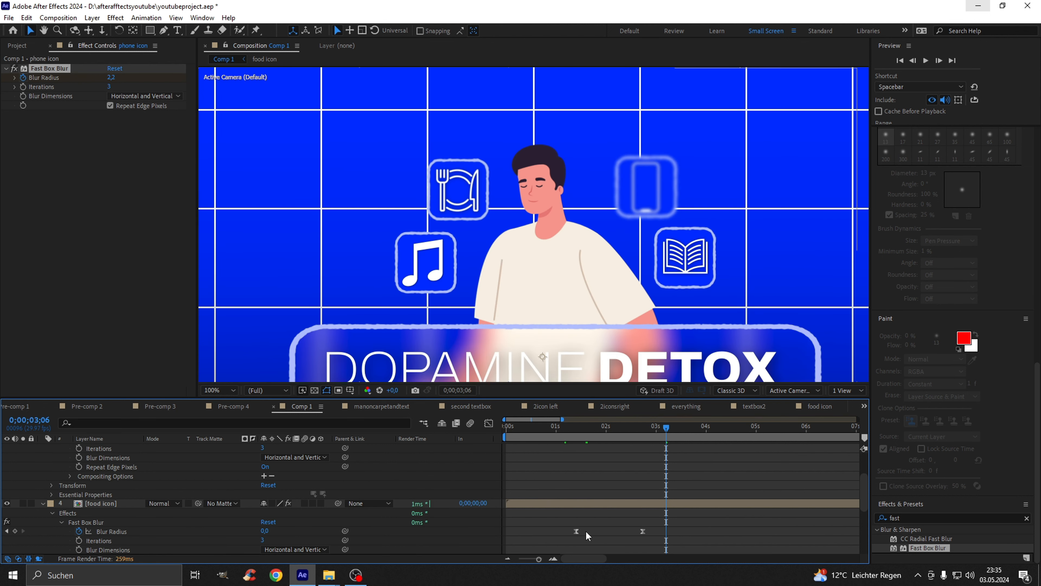
pyautogui.scroll(-3, 702, 508)
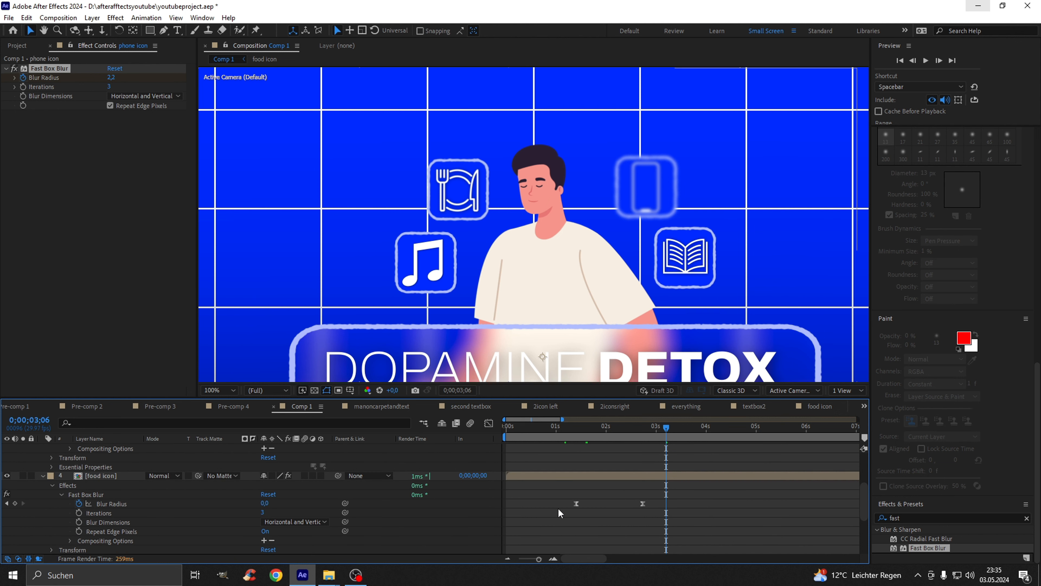
pyautogui.scroll(6, 643, 505)
pyautogui.click(617, 428)
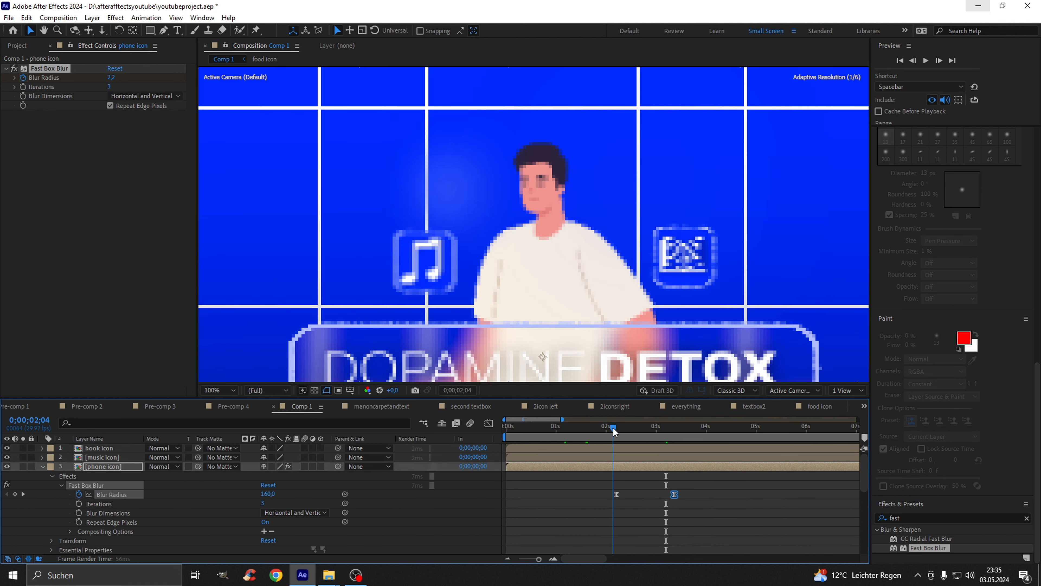
# - Preview the phone icon's blur fade-in from 0;00;02;06 up to its second Blur Radius keyframe
pyautogui.press('space')
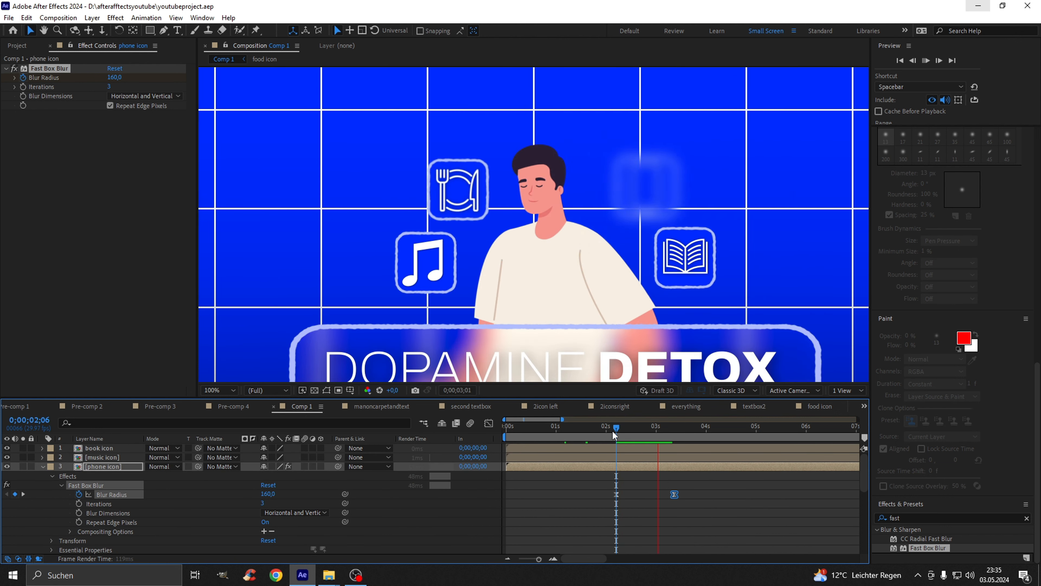
pyautogui.press('space')
pyautogui.press('k')
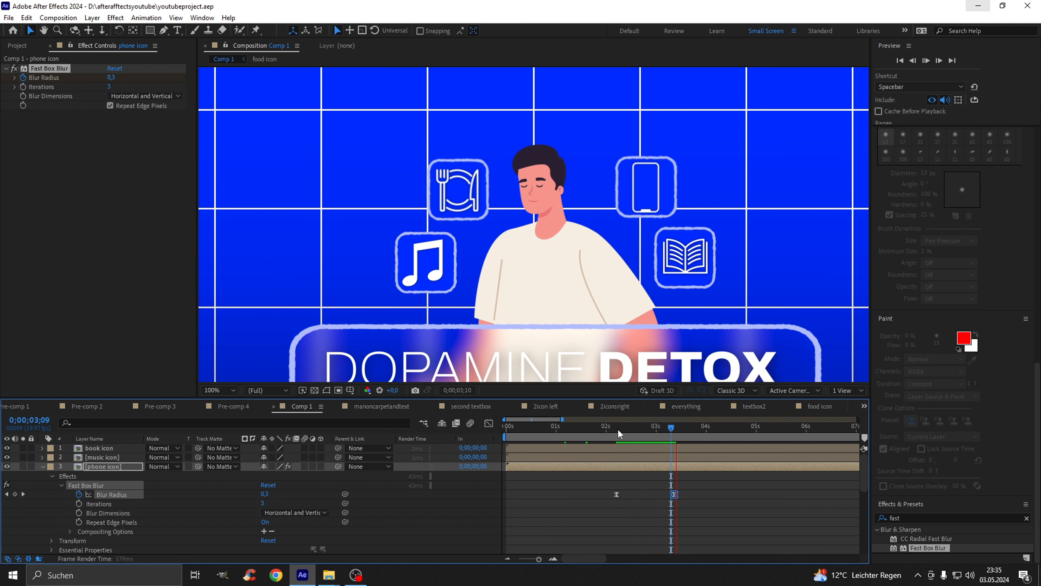
pyautogui.scroll(-2, 610, 478)
pyautogui.press('-')
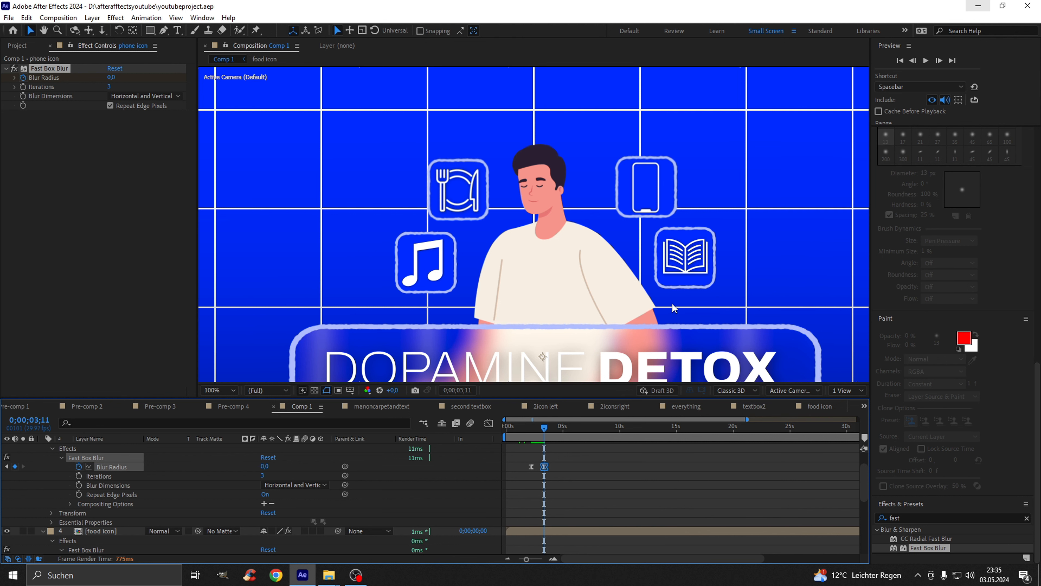
pyautogui.scroll(-3, 674, 308)
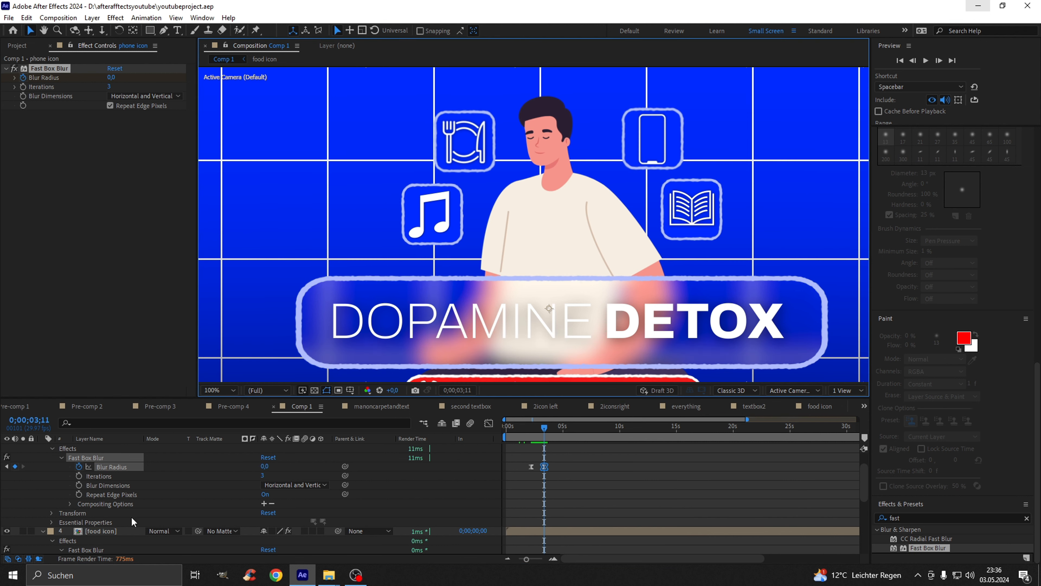
# - Collapse the phone icon layer and apply the keyframed Fast Box Blur to the book icon and music icon layers at 0;00;03;11
pyautogui.click(127, 462)
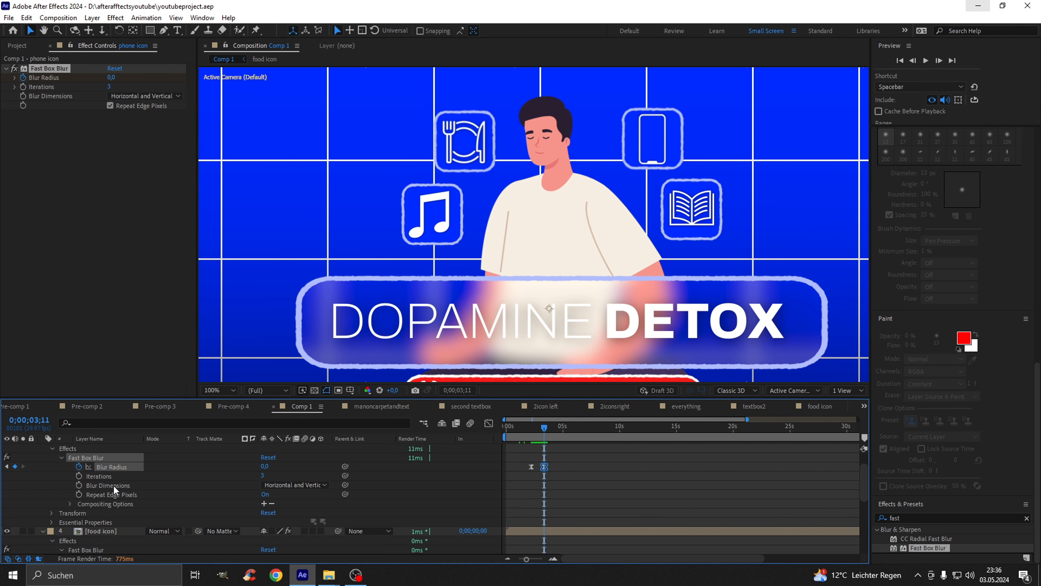
pyautogui.scroll(2, 115, 489)
pyautogui.click(42, 466)
pyautogui.click(98, 447)
pyautogui.keyDown('shift'); pyautogui.click(105, 456); pyautogui.keyUp('shift')
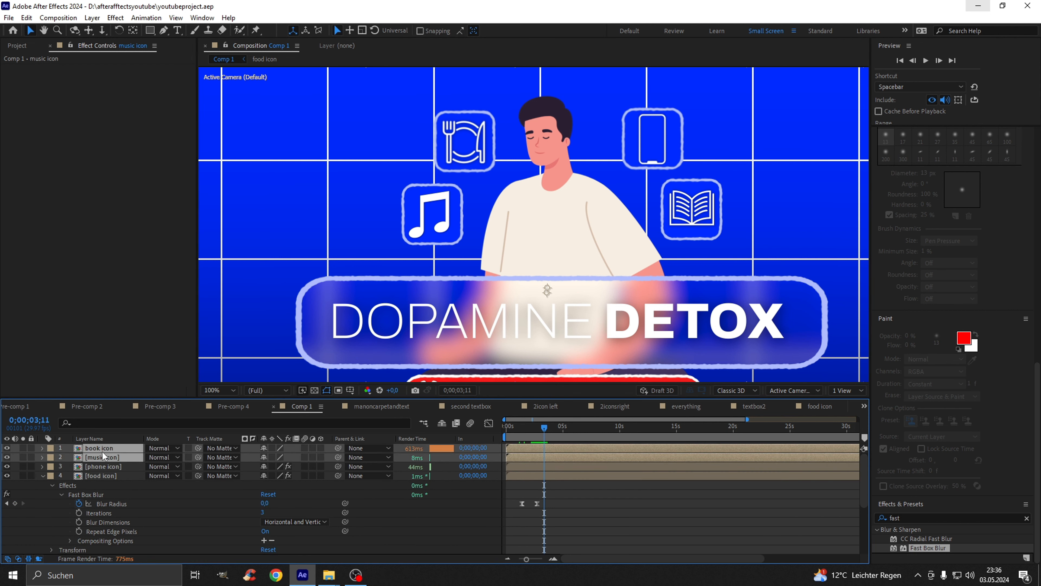
pyautogui.hotkey('ctrl', 'alt', 'shift', 'e')
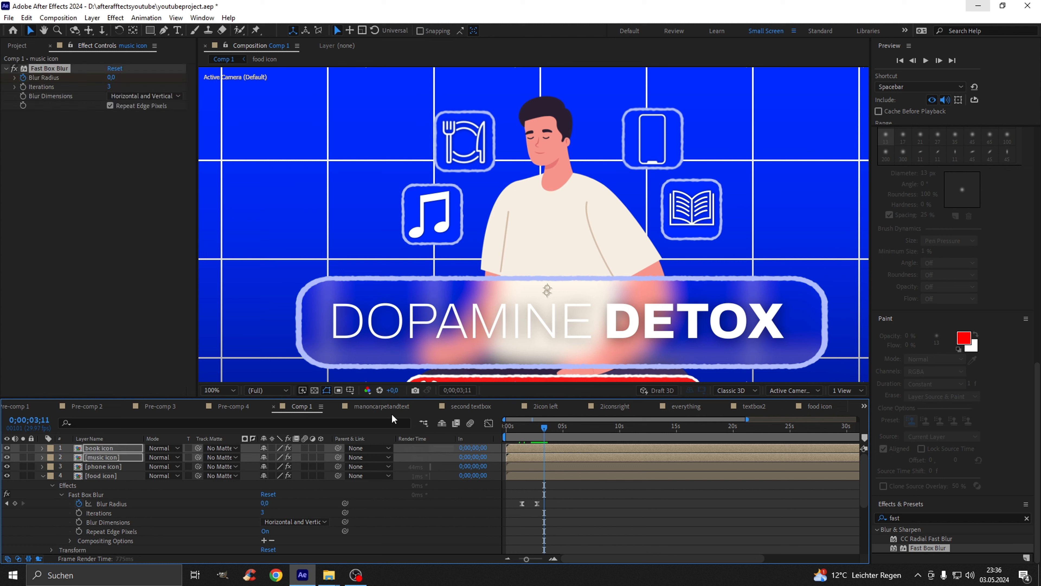
pyautogui.press('pagedown')
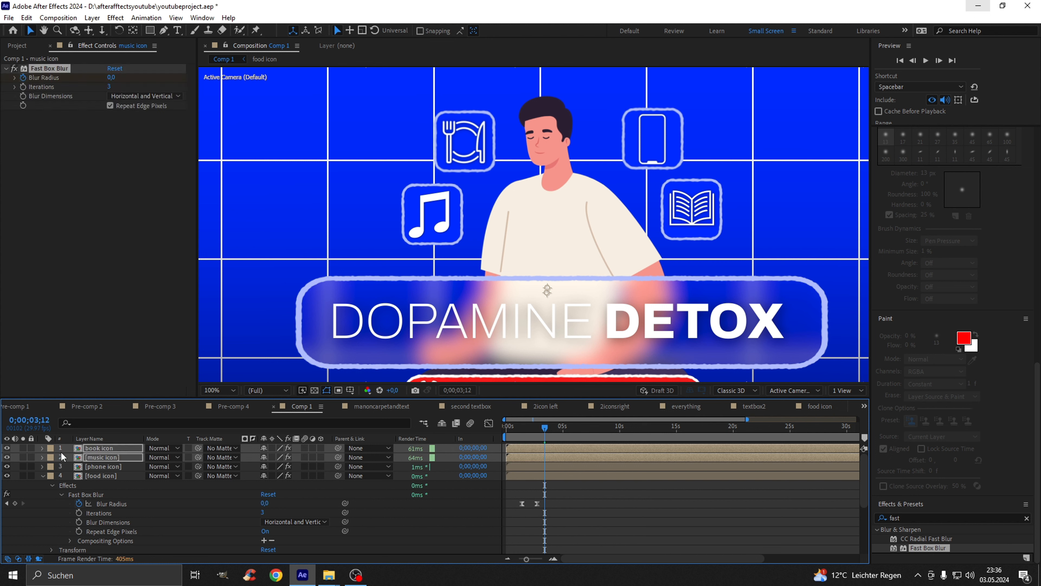
# - Reveal the book icon's Blur Radius and add a keyframe of 160 at 0;00;01;00 for both the book and music icons
pyautogui.click(43, 452)
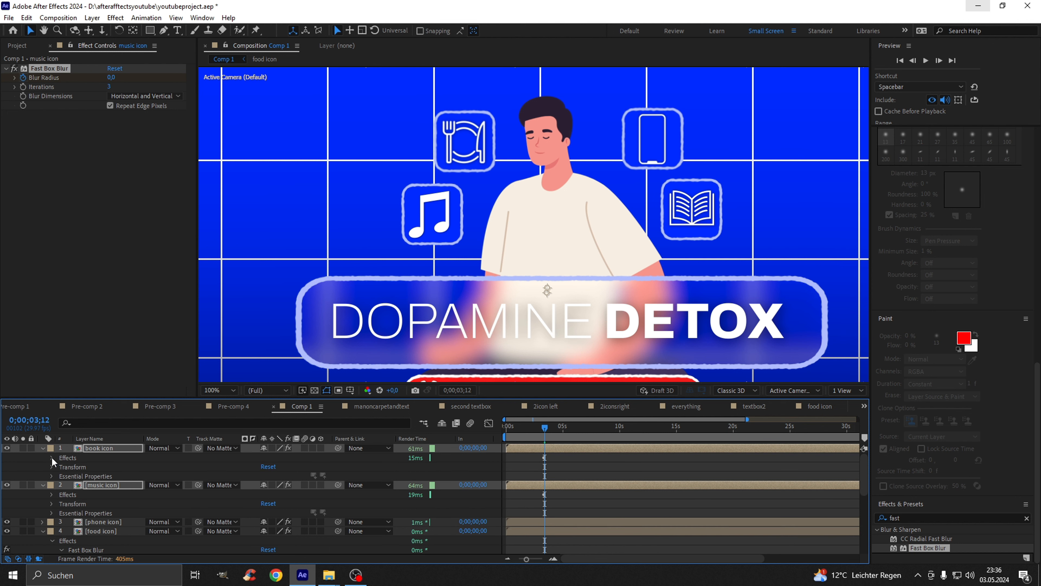
pyautogui.click(52, 458)
pyautogui.click(61, 467)
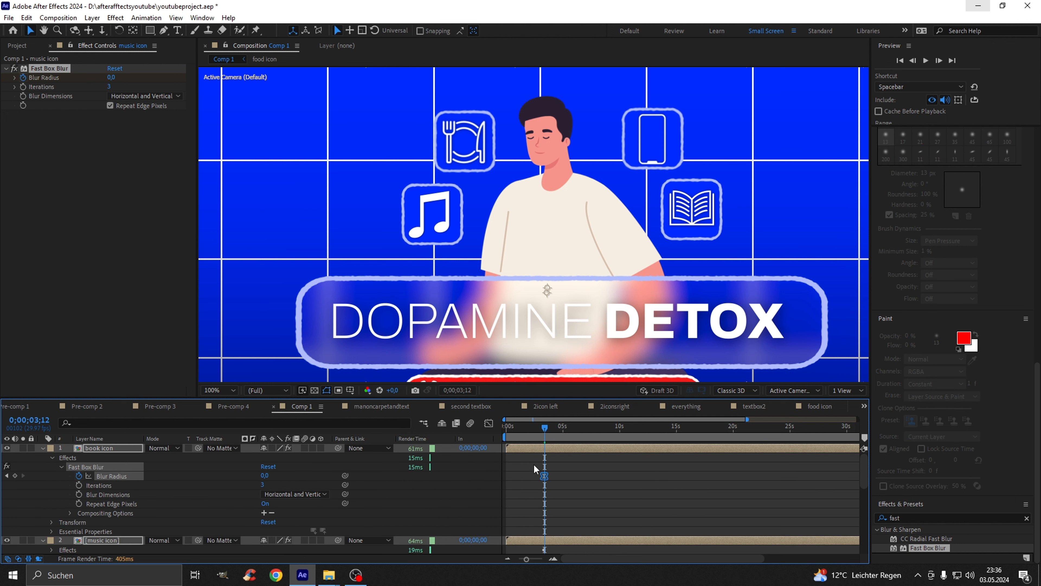
pyautogui.moveTo(540, 439); pyautogui.dragTo(517, 439)
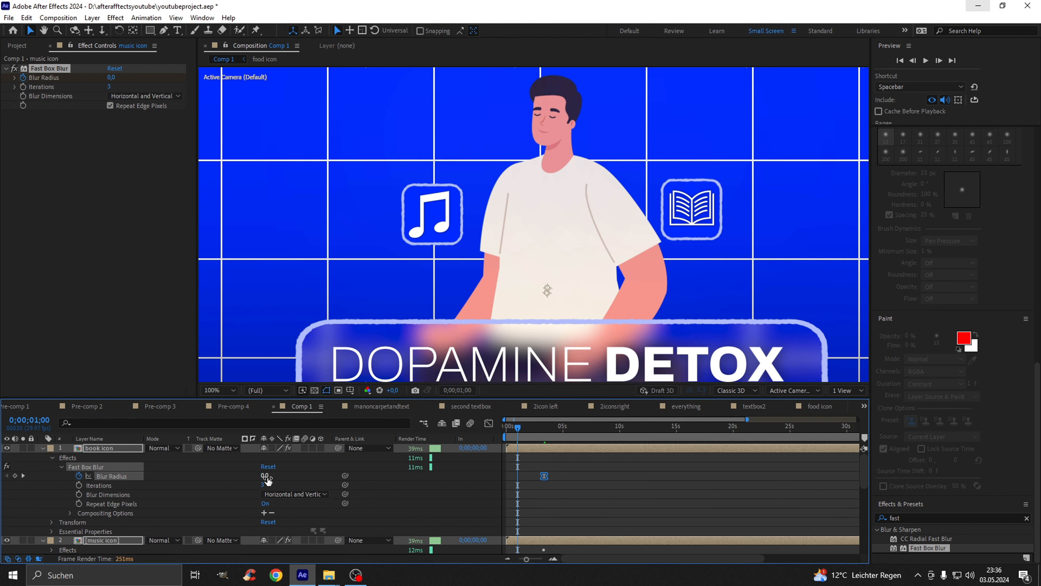
pyautogui.click(266, 476)
pyautogui.press('Return')
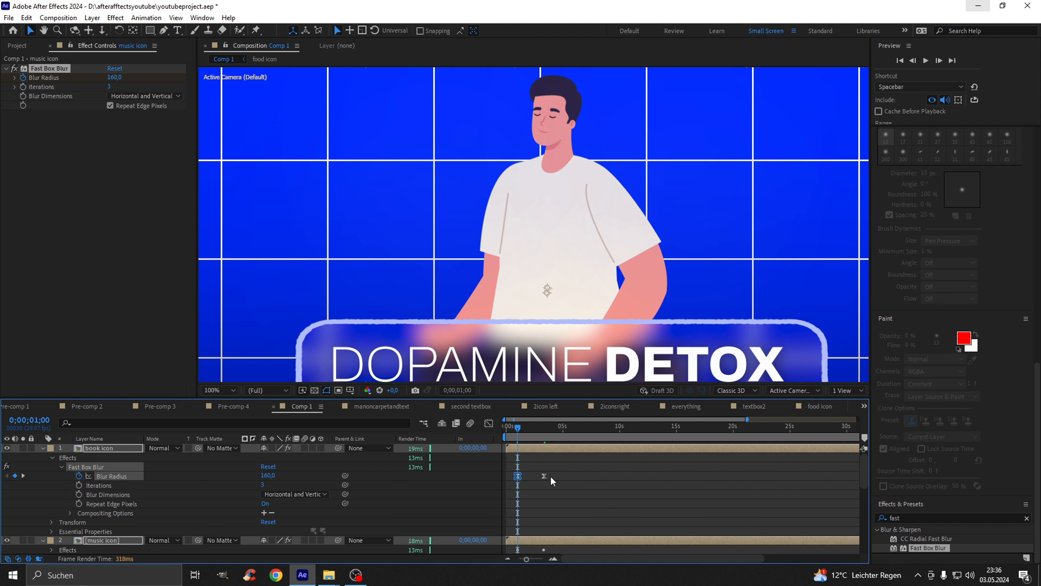
# - Reveal the music icon's Blur Radius keyframes in the timeline and preview the animation from 0;00;01;00
pyautogui.scroll(-3, 536, 477)
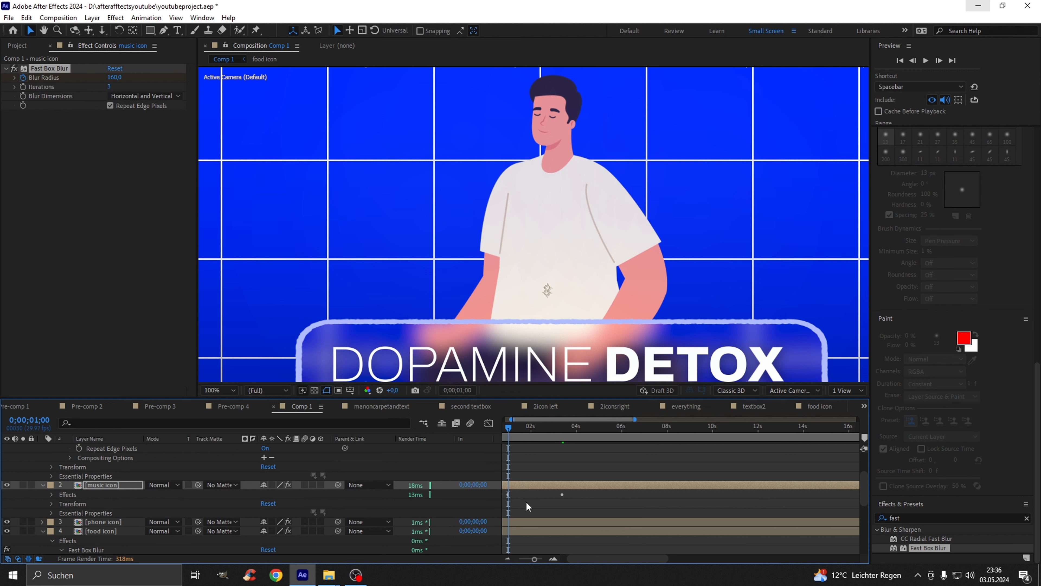
pyautogui.scroll(3, 523, 502)
pyautogui.scroll(-3, 525, 503)
pyautogui.keyDown('alt'); pyautogui.scroll(2, 530, 507); pyautogui.keyUp('alt')
pyautogui.hscroll(-1, 502, 495)
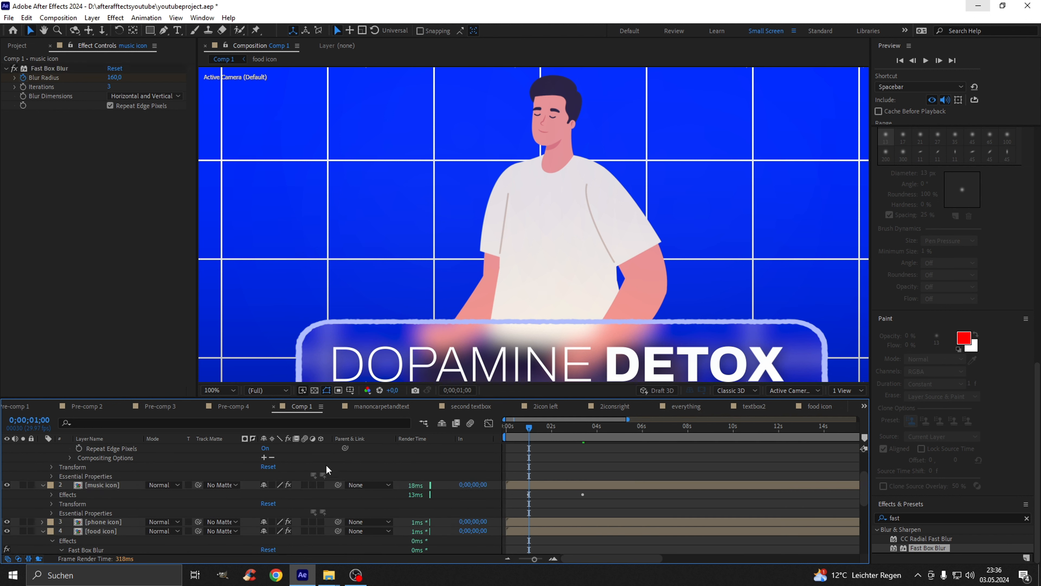
pyautogui.click(52, 494)
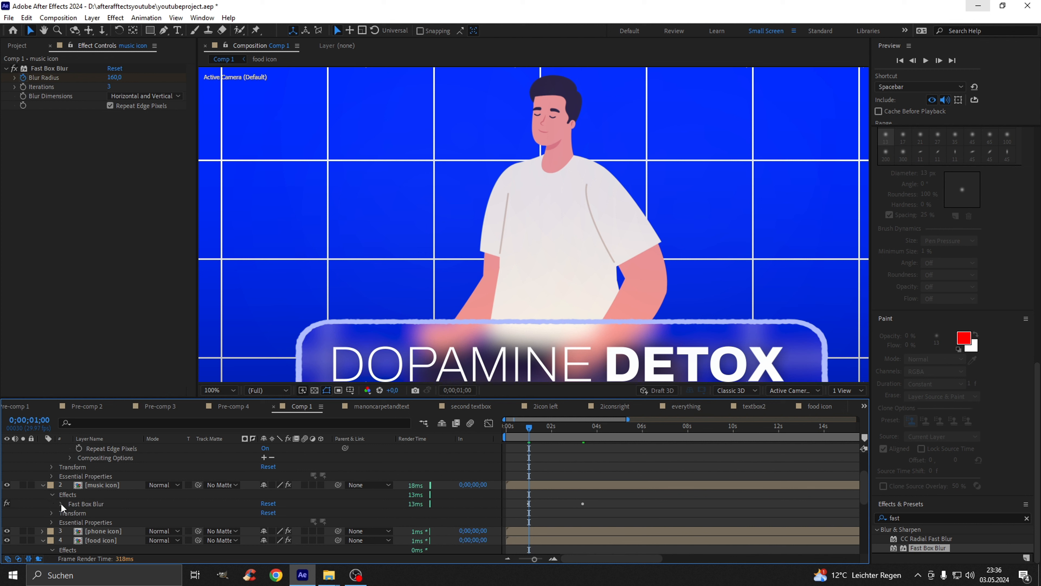
pyautogui.click(62, 503)
pyautogui.moveTo(564, 508); pyautogui.dragTo(511, 521)
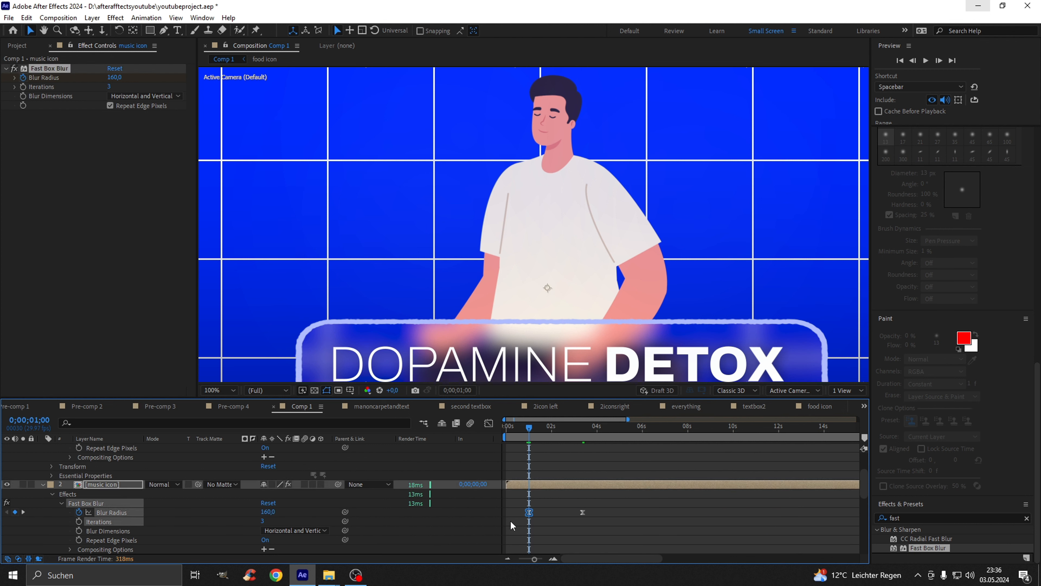
pyautogui.scroll(3, 524, 508)
pyautogui.press('space')
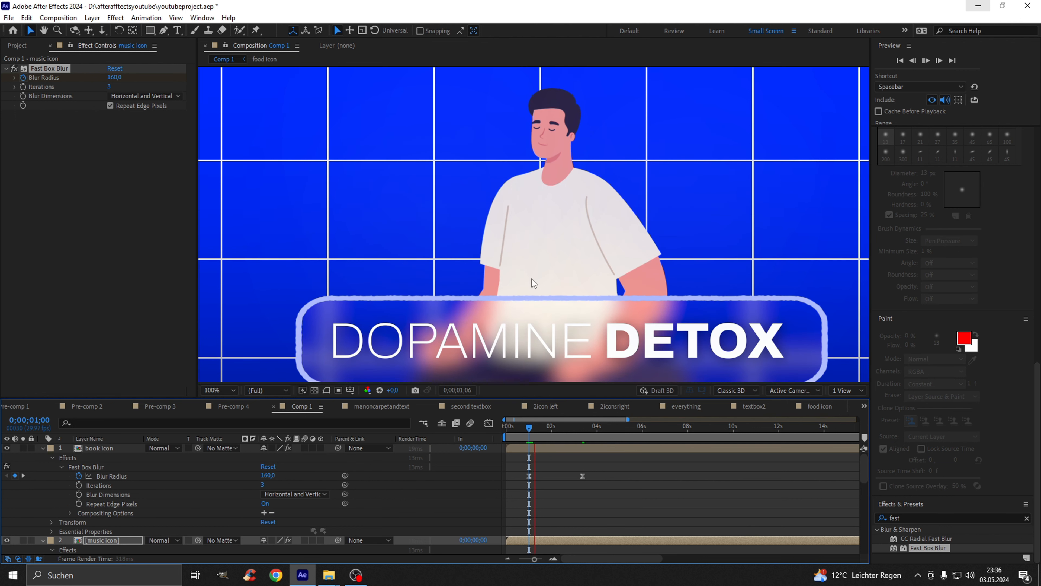
pyautogui.press('space')
# - Shift the book and music icons' Blur Radius keyframes later together, to about 0;00;02;00 and 0;00;04;11
pyautogui.scroll(-5, 586, 509)
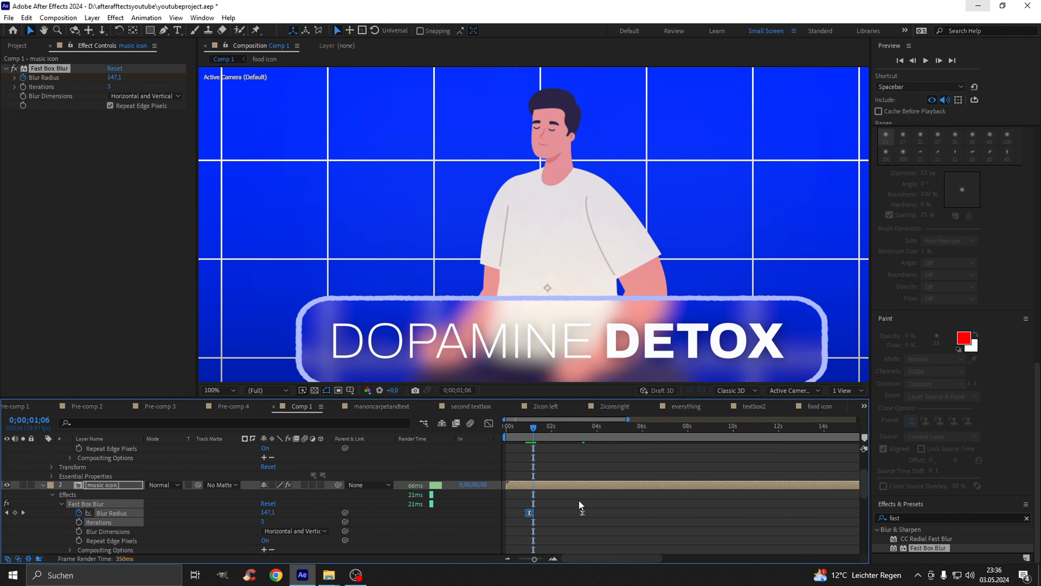
pyautogui.scroll(5, 577, 502)
pyautogui.scroll(2, 556, 498)
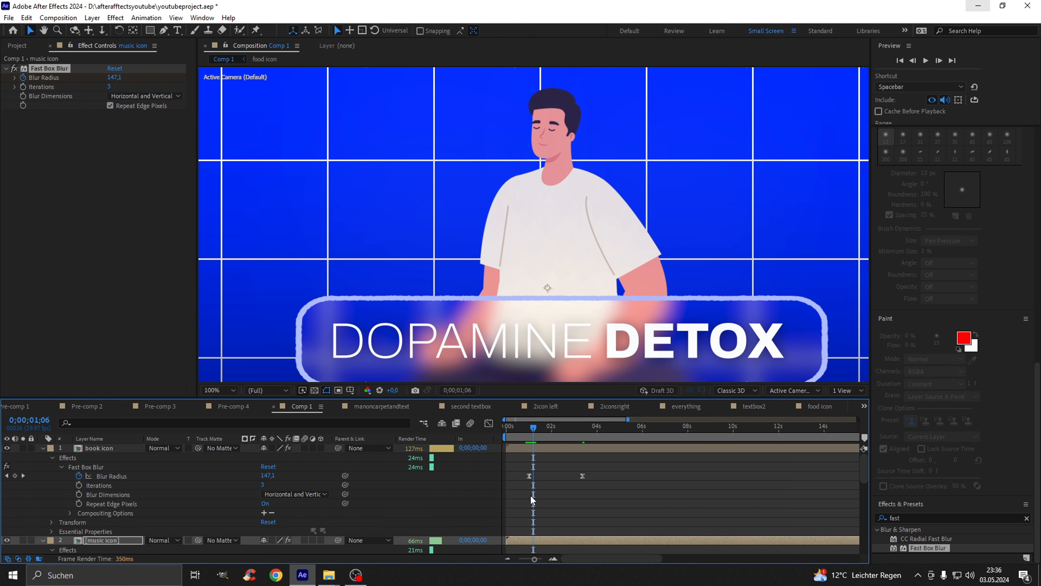
pyautogui.moveTo(512, 480); pyautogui.dragTo(662, 477)
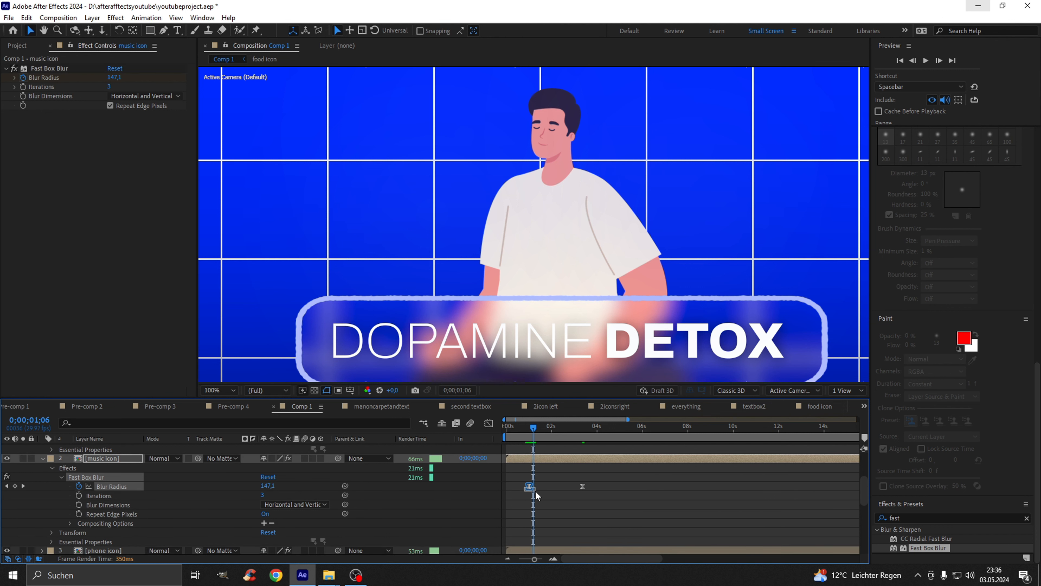
pyautogui.moveTo(629, 509); pyautogui.dragTo(498, 450)
pyautogui.moveTo(528, 476); pyautogui.dragTo(572, 474)
pyautogui.moveTo(546, 430); pyautogui.dragTo(620, 439)
pyautogui.moveTo(571, 475); pyautogui.dragTo(551, 475)
pyautogui.click(546, 434)
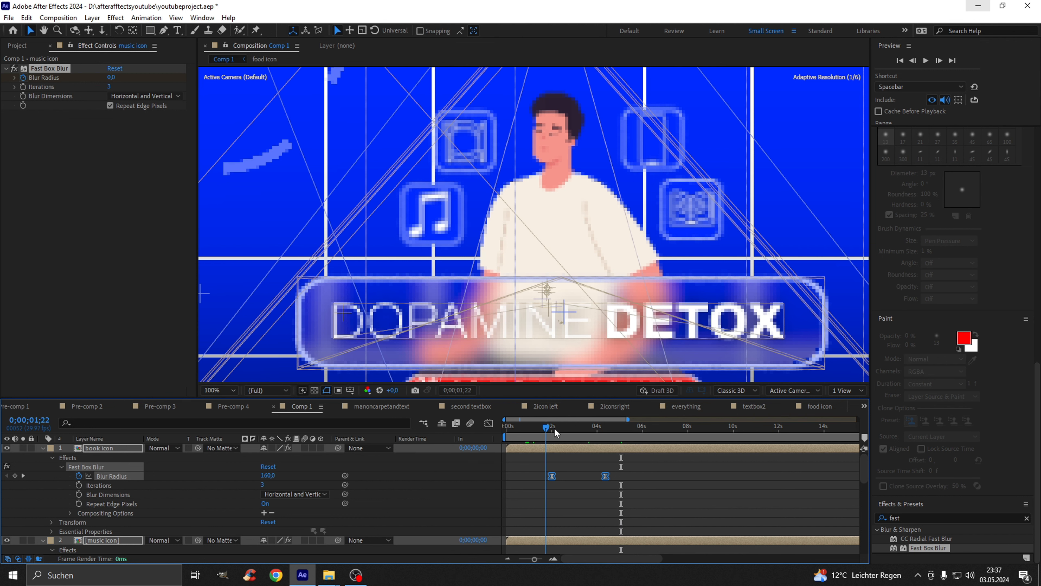
# - Tighten the spacing of the book and music icons' Blur Radius keyframes and place them at about 0;00;02;27 and 0;00;04;16
pyautogui.moveTo(556, 432); pyautogui.dragTo(580, 437)
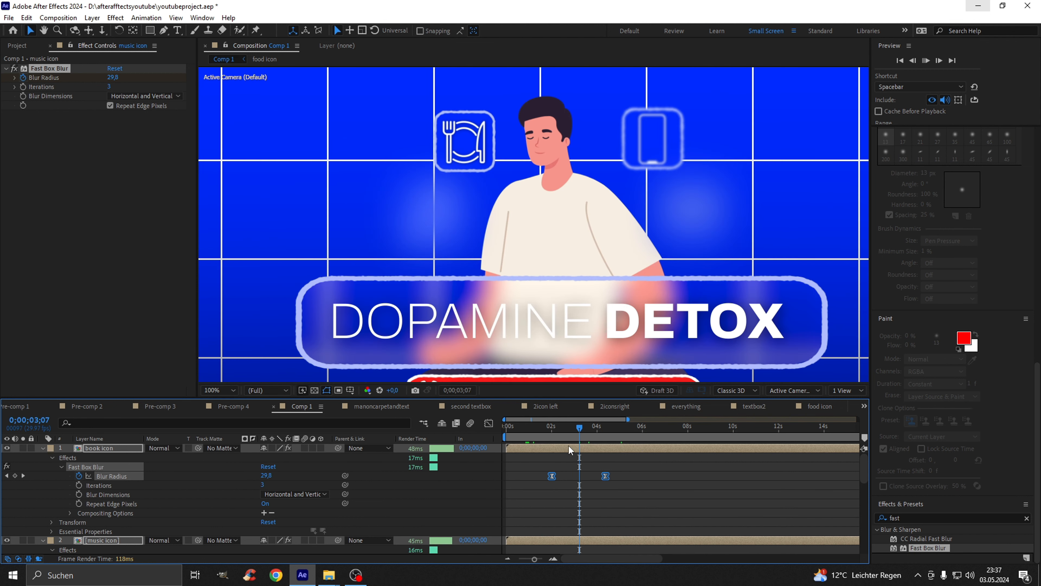
pyautogui.press('space')
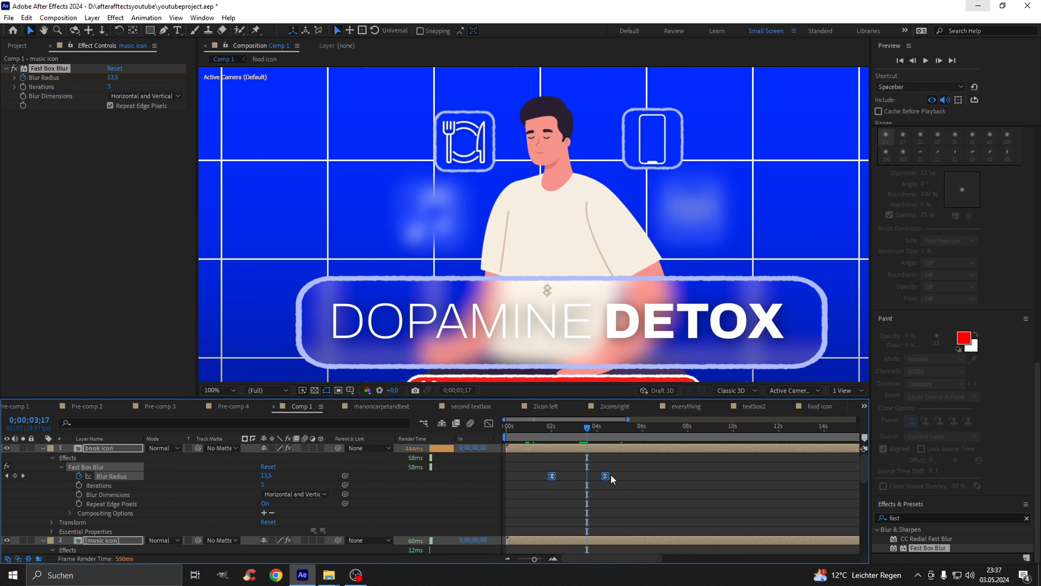
pyautogui.moveTo(620, 473); pyautogui.dragTo(590, 517)
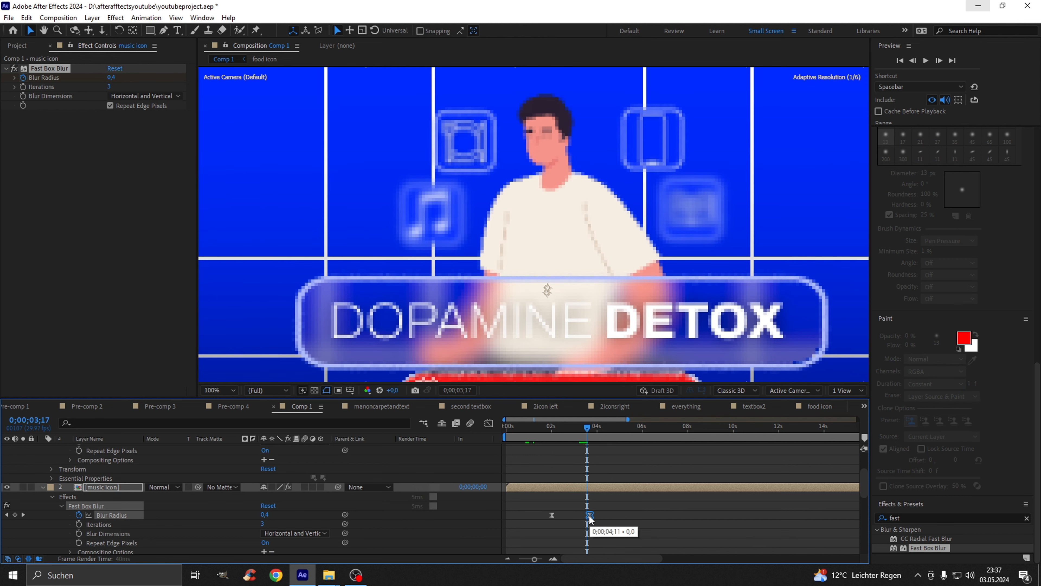
pyautogui.moveTo(587, 427); pyautogui.dragTo(542, 429)
# - Preview the music and book icon fade-ins from about 0;00;02;27 and examine the complete composition
pyautogui.press('space')
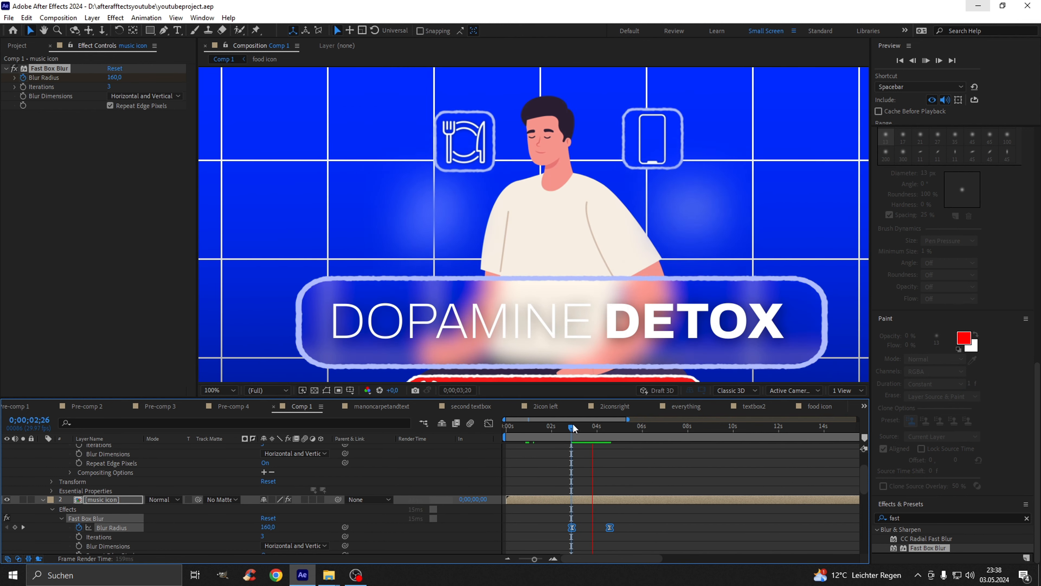
pyautogui.click(572, 427)
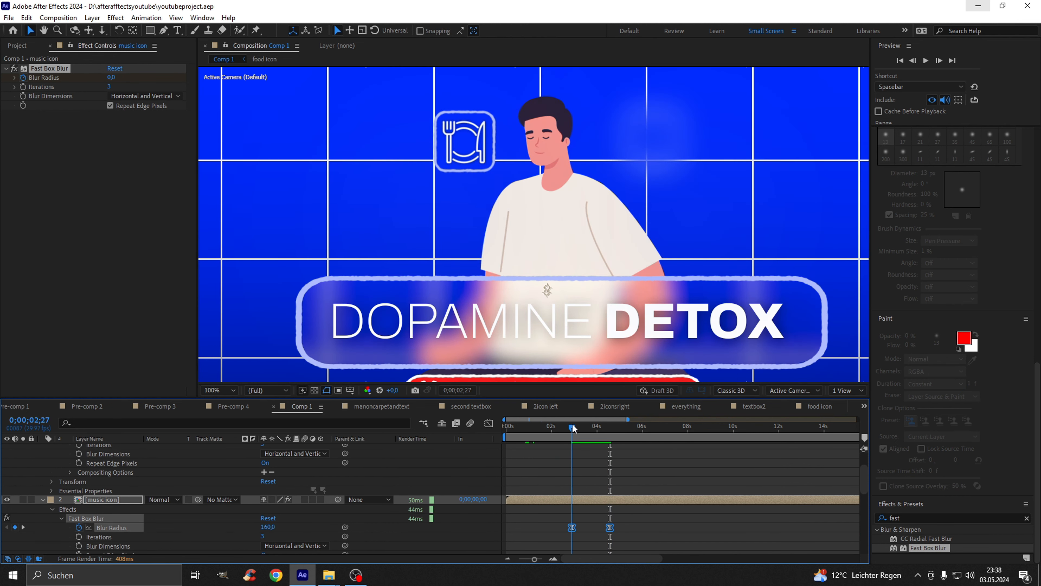
pyautogui.press('space')
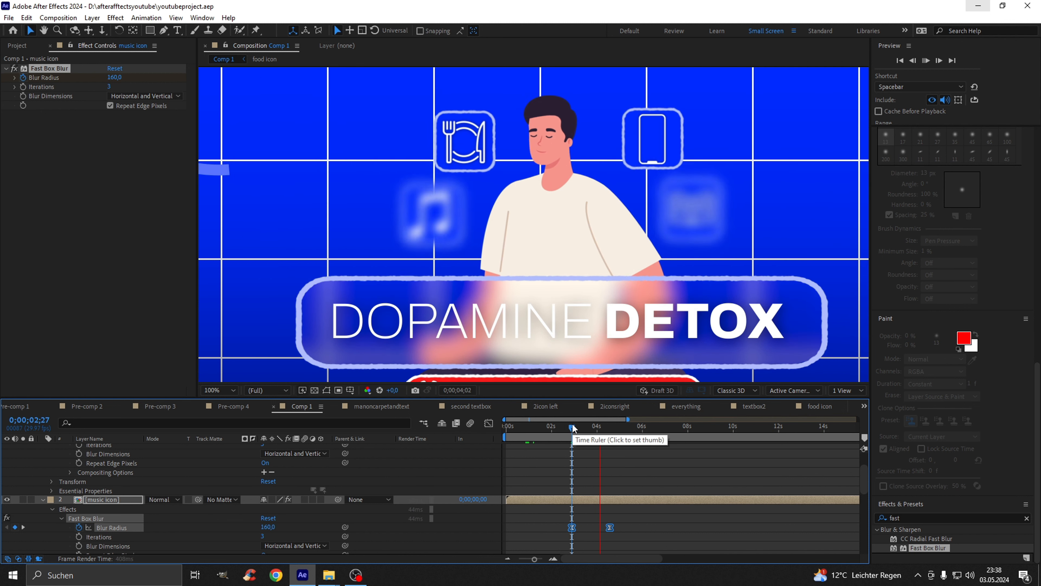
pyautogui.scroll(-2, 574, 250)
pyautogui.scroll(-1, 574, 251)
pyautogui.scroll(1, 569, 254)
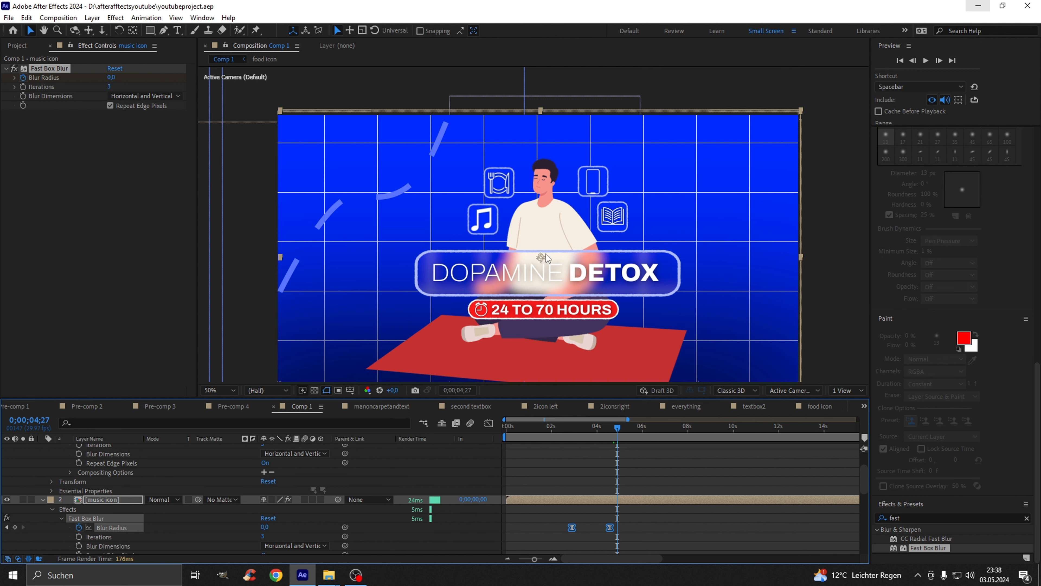
pyautogui.moveTo(538, 274); pyautogui.dragTo(520, 223)
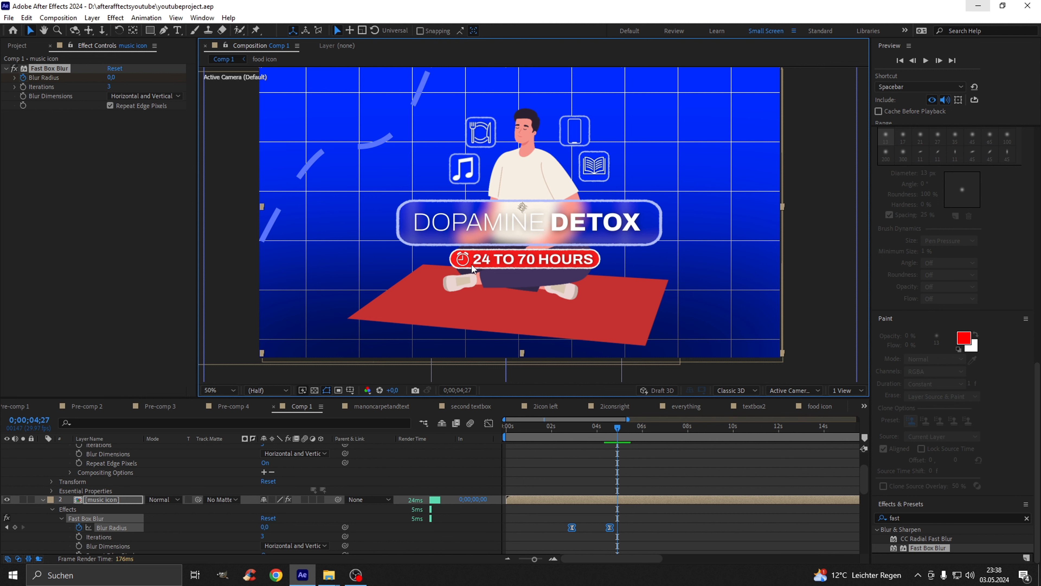
pyautogui.scroll(3, 197, 426)
pyautogui.scroll(-2, 480, 310)
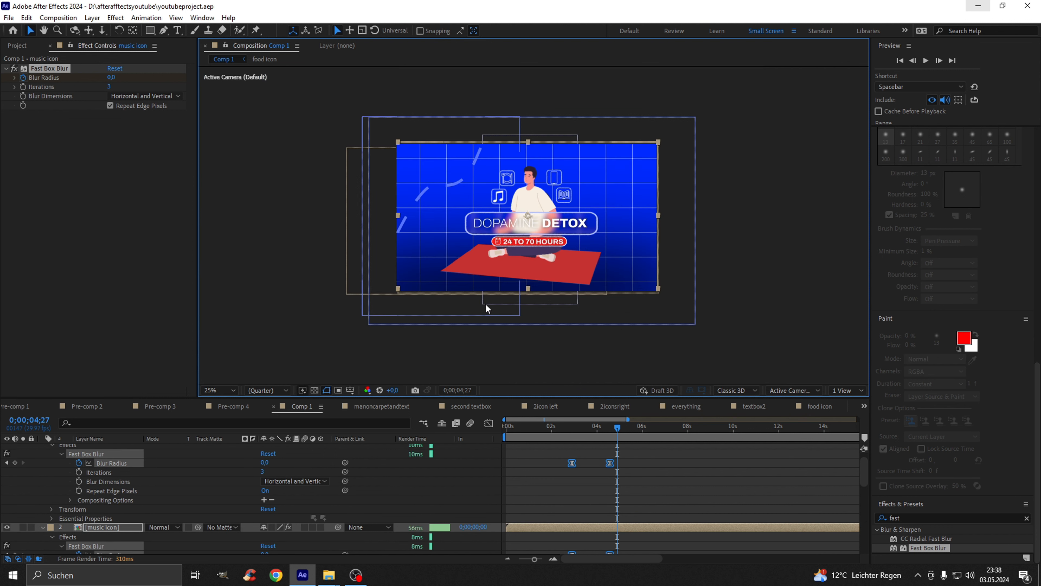
pyautogui.scroll(2, 487, 303)
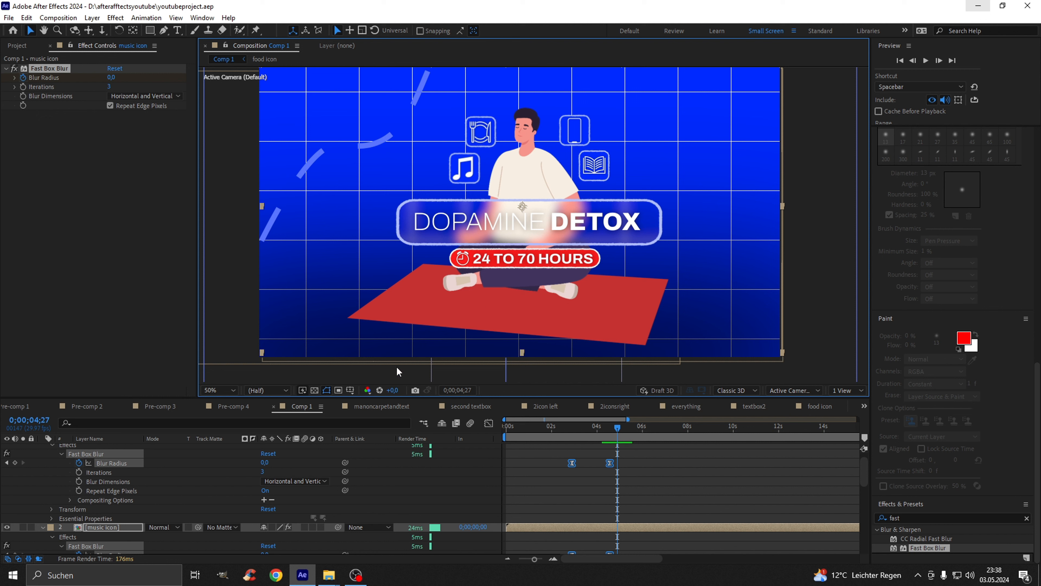
# - Pre-compose textbox2, Textbox, Shape Layer 1, Man, Carpet and Adjustment Layer 5 as "man sitting on carpet with text" and reveal its Scale
pyautogui.hotkey('ctrl', 'a')
pyautogui.hotkey('ctrl', '`')
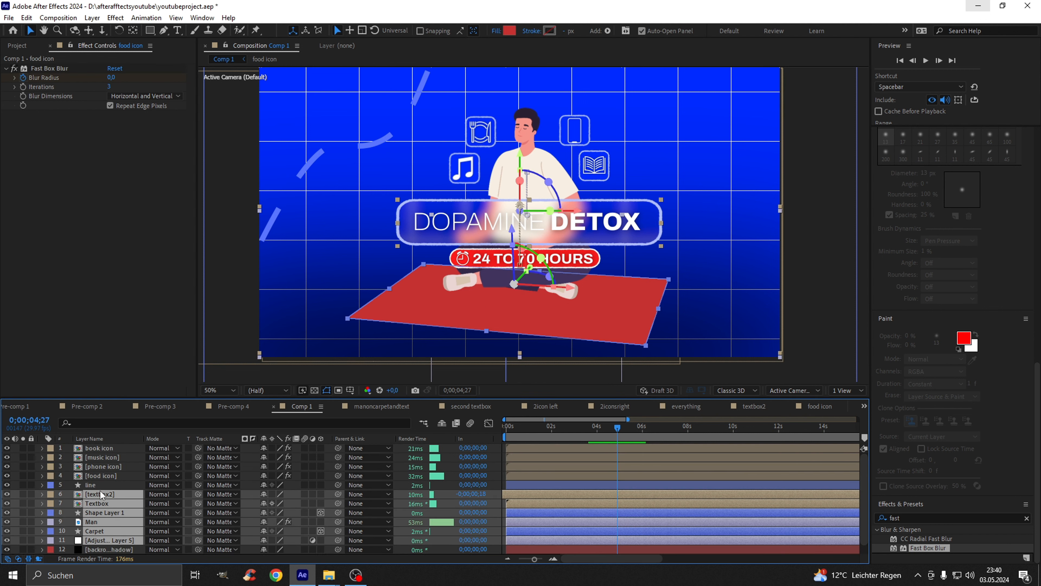
pyautogui.rightClick(124, 518)
pyautogui.click(168, 440)
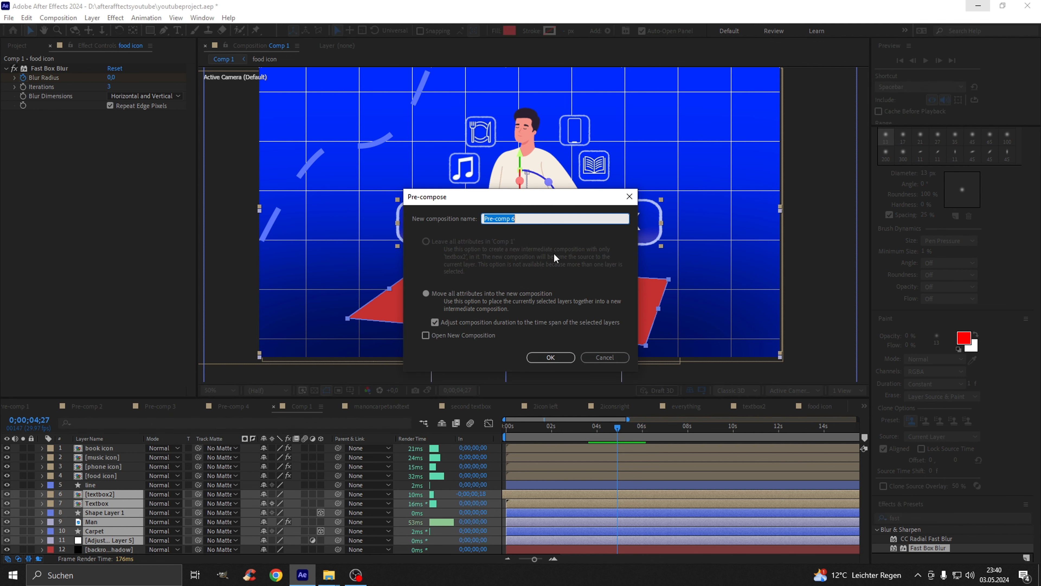
pyautogui.write('man sitting on carpet with text')
pyautogui.press('Return')
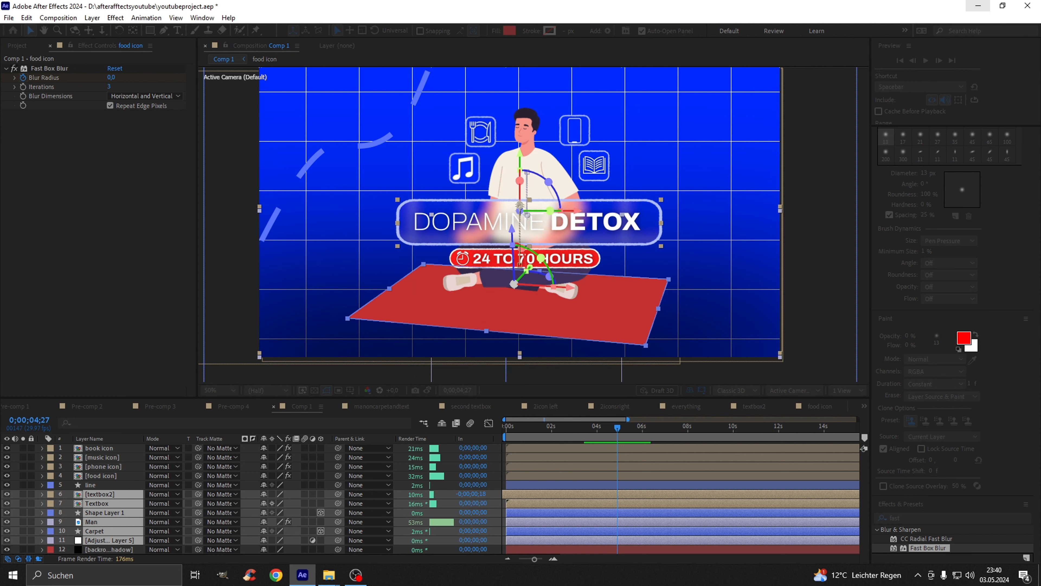
pyautogui.press('s')
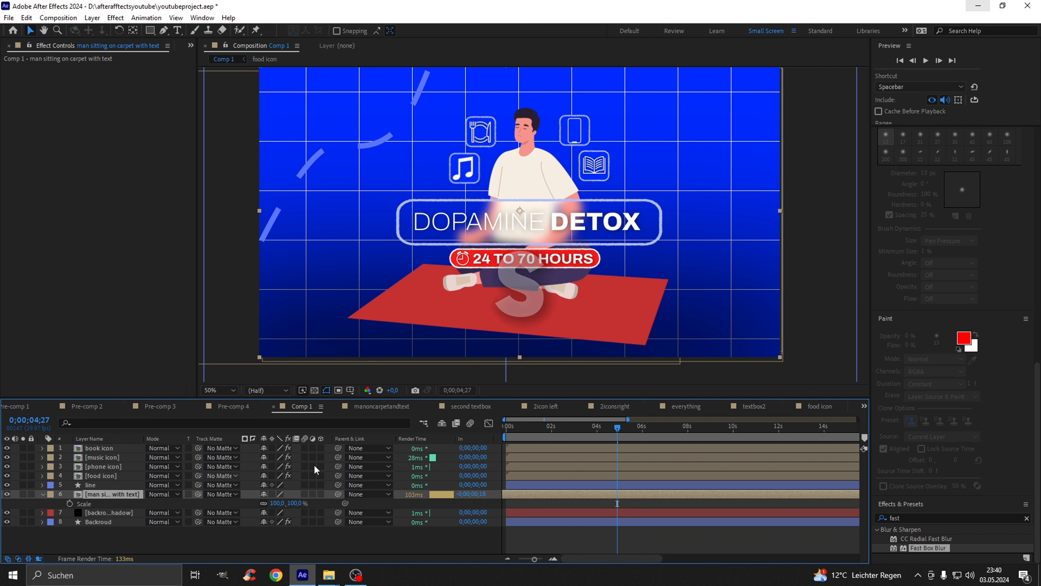
# - Keyframe the Scale of "man sitting on carpet with text" from 100% at about 0;00;05;07 to 107% at 0;00;06;00
pyautogui.click(69, 504)
pyautogui.moveTo(611, 429); pyautogui.dragTo(642, 429)
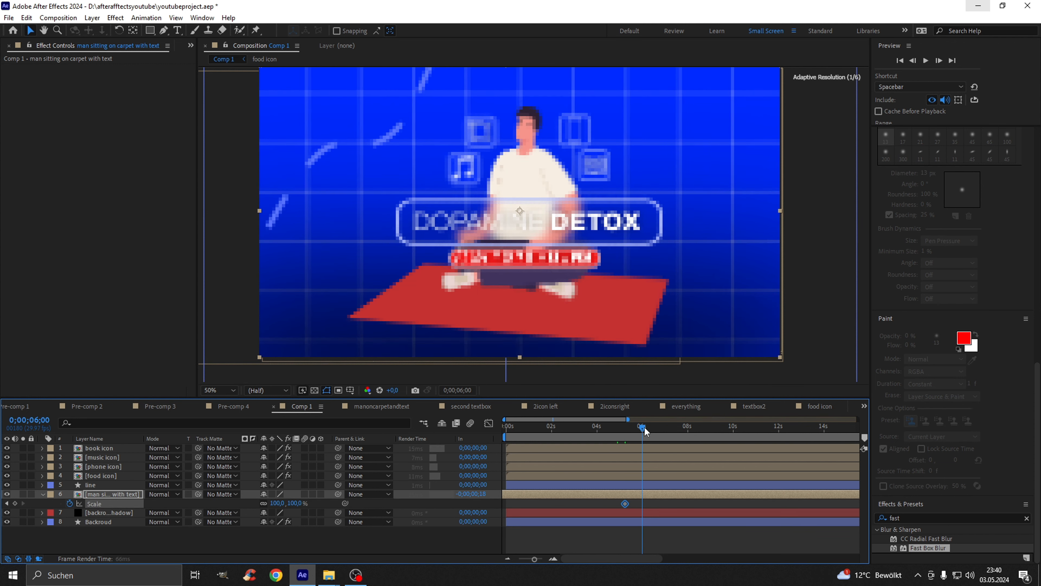
pyautogui.moveTo(275, 503); pyautogui.dragTo(281, 506)
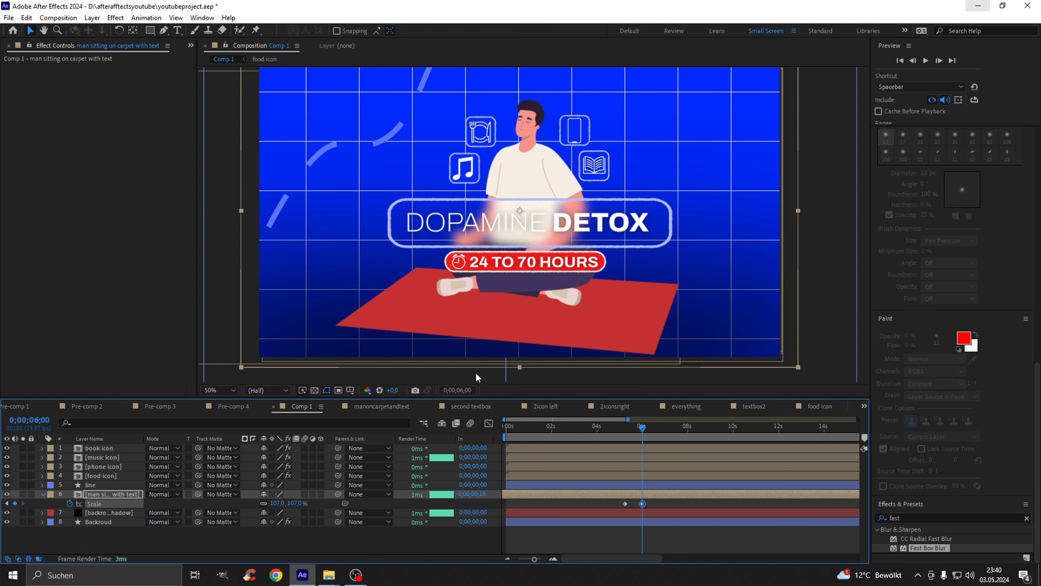
# - Apply Easy Ease to both Scale keyframes, lengthen the first keyframe's outgoing influence in the speed graph, and preview the zoom from 0;00;05;07
pyautogui.press('h')
pyautogui.moveTo(550, 289); pyautogui.dragTo(562, 324)
pyautogui.press('v')
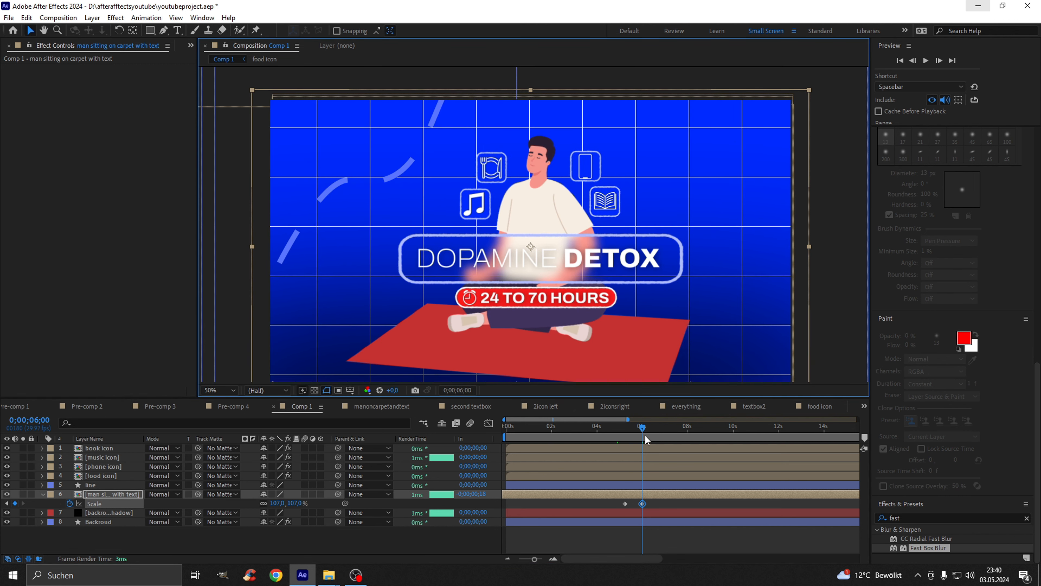
pyautogui.moveTo(665, 501); pyautogui.dragTo(604, 505)
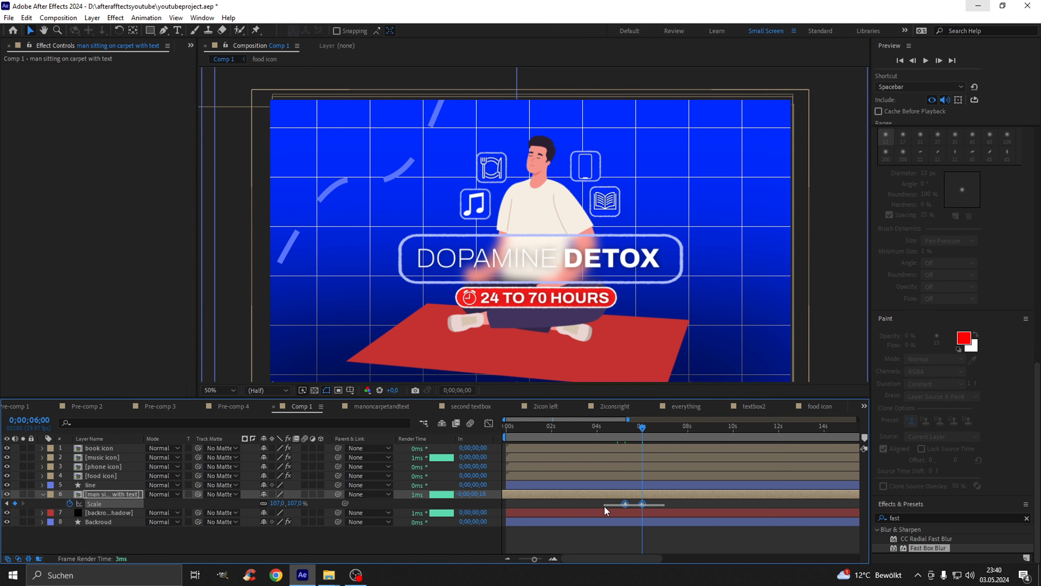
pyautogui.click(488, 423)
pyautogui.press('F9')
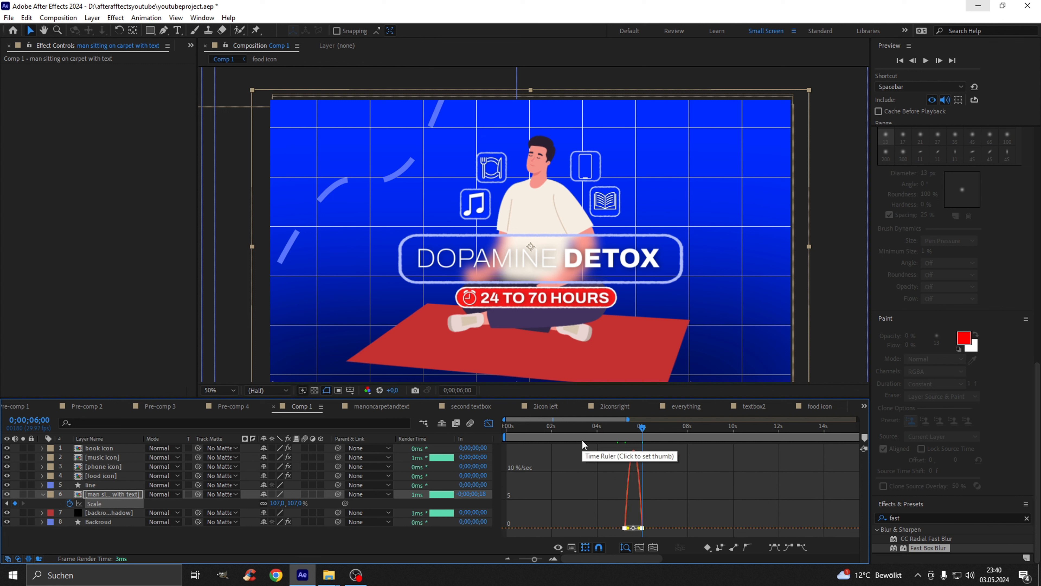
pyautogui.press('=')
pyautogui.moveTo(599, 526); pyautogui.dragTo(632, 529)
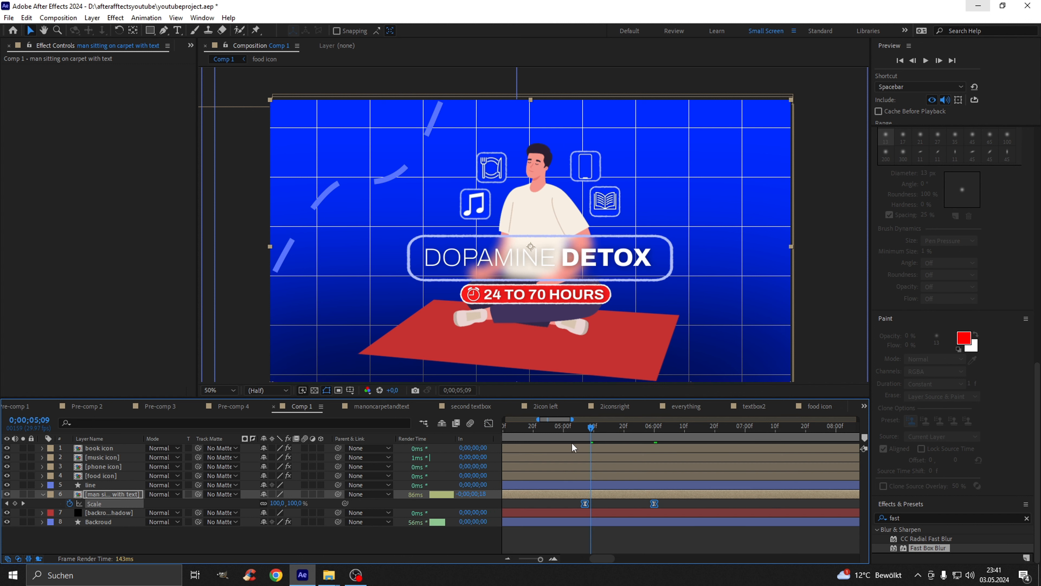
pyautogui.moveTo(591, 434); pyautogui.dragTo(584, 434)
pyautogui.press('space')
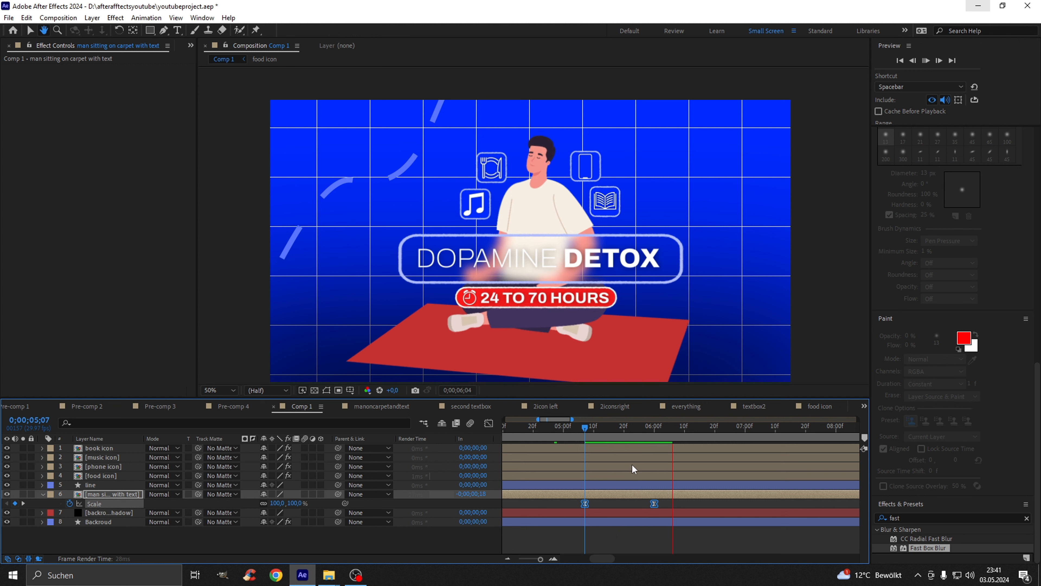
pyautogui.click(590, 433)
pyautogui.moveTo(592, 434); pyautogui.dragTo(615, 425)
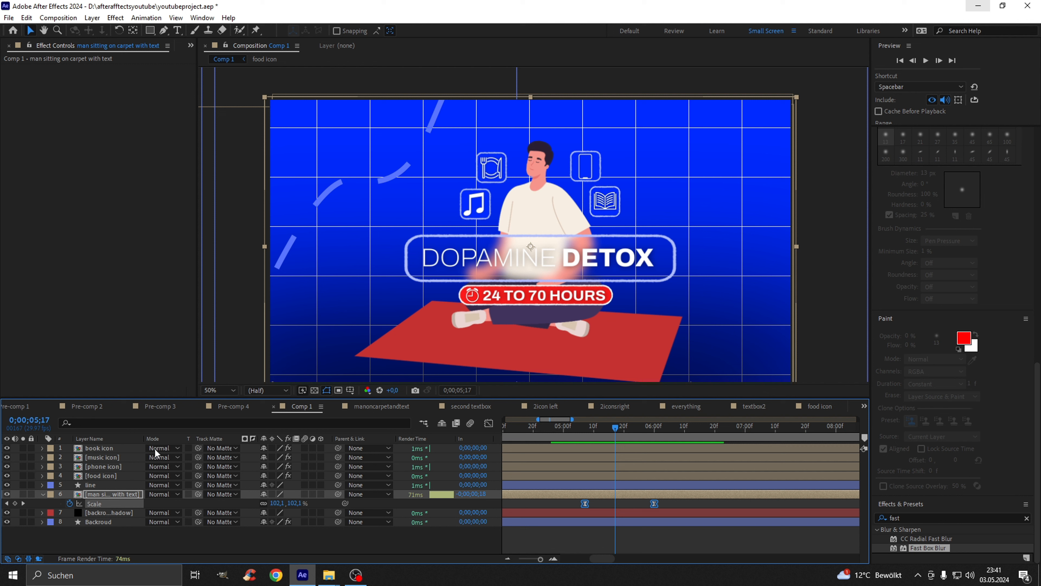
# - Pre-compose the book icon and phone icon layers as "icons right side", moving all attributes into the new composition
pyautogui.click(102, 448)
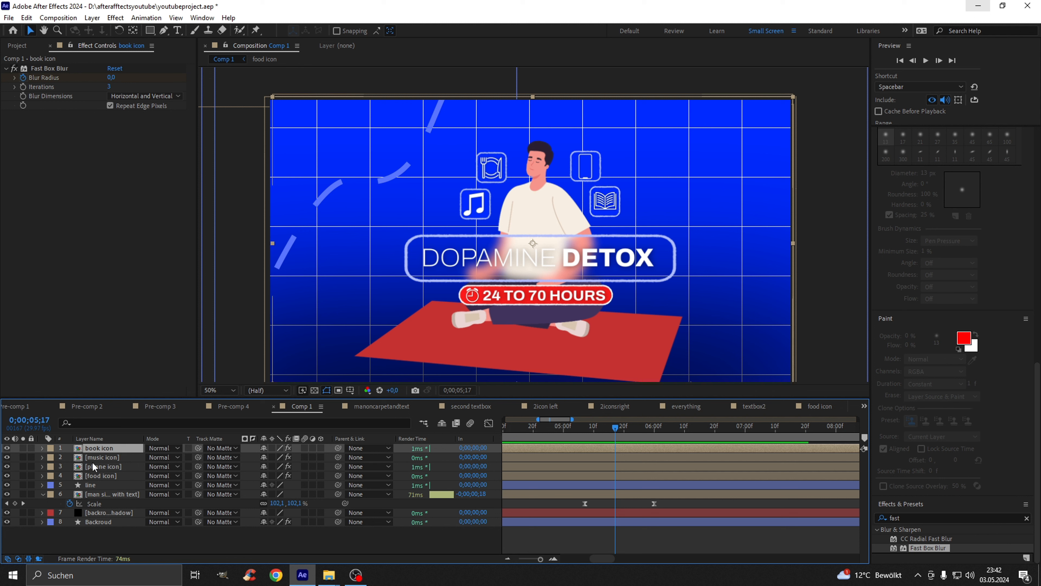
pyautogui.keyDown('ctrl'); pyautogui.click(111, 469); pyautogui.keyUp('ctrl')
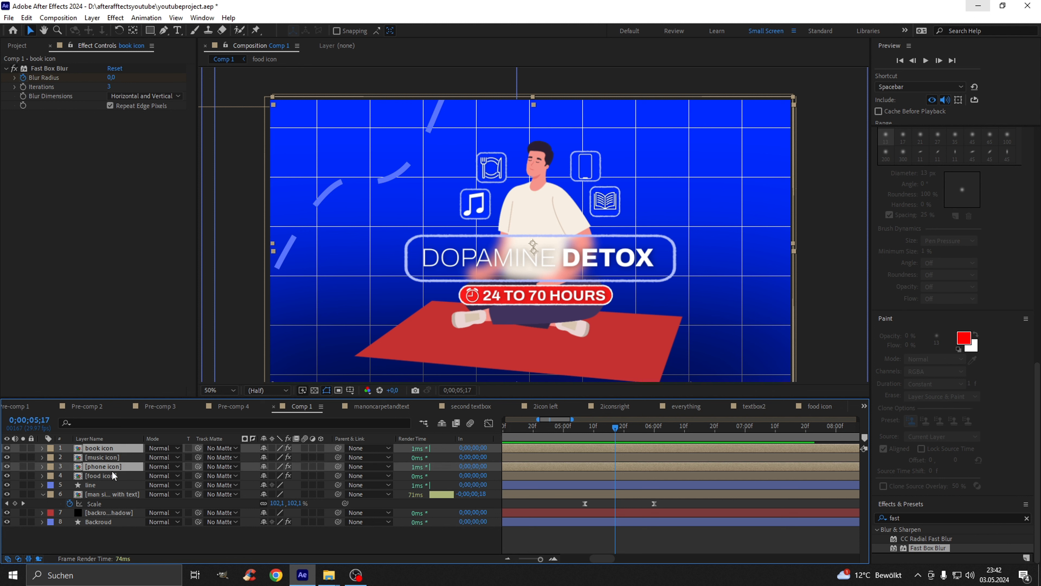
pyautogui.rightClick(112, 467)
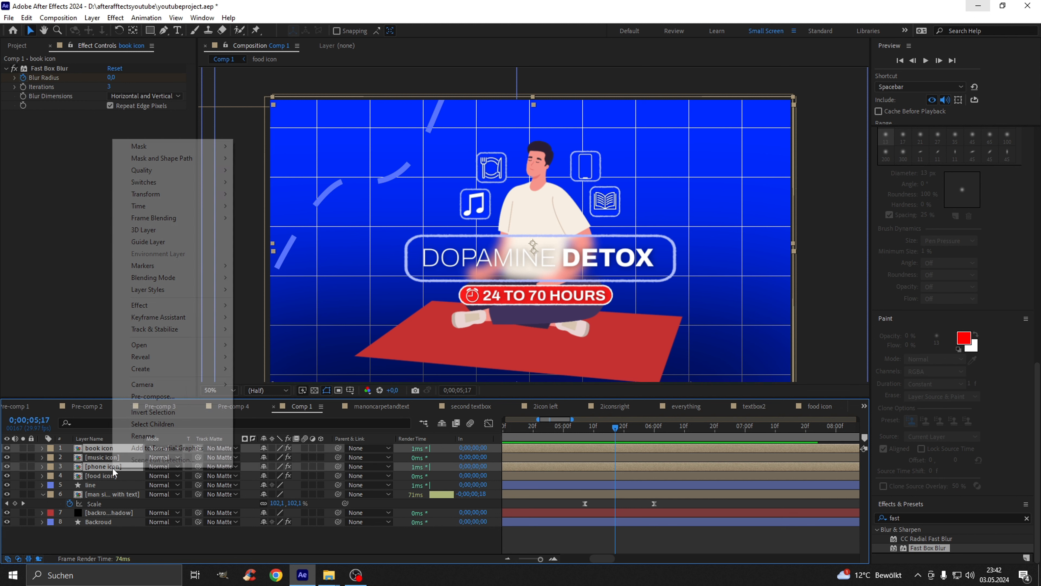
pyautogui.click(164, 396)
pyautogui.write('icons right side')
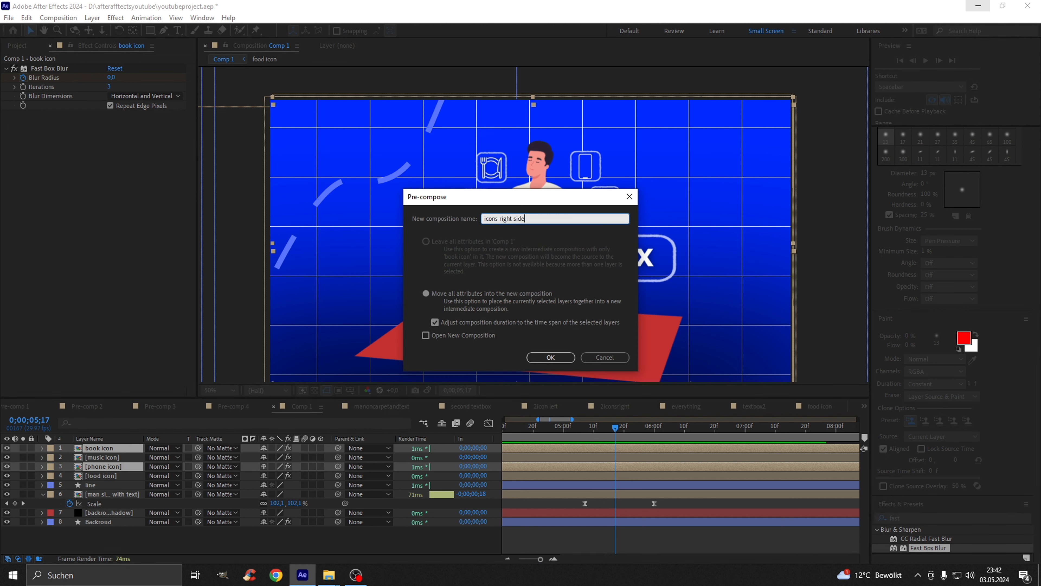
pyautogui.press('Return')
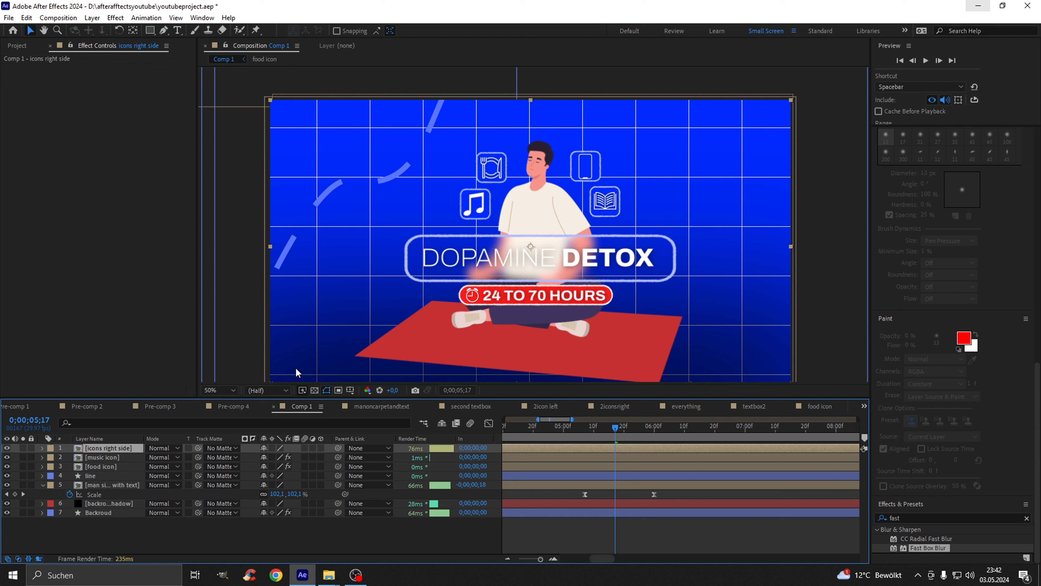
# - Pre-compose the music icon and food icon layers as "icons left side", moving all attributes into the new composition
pyautogui.click(99, 457)
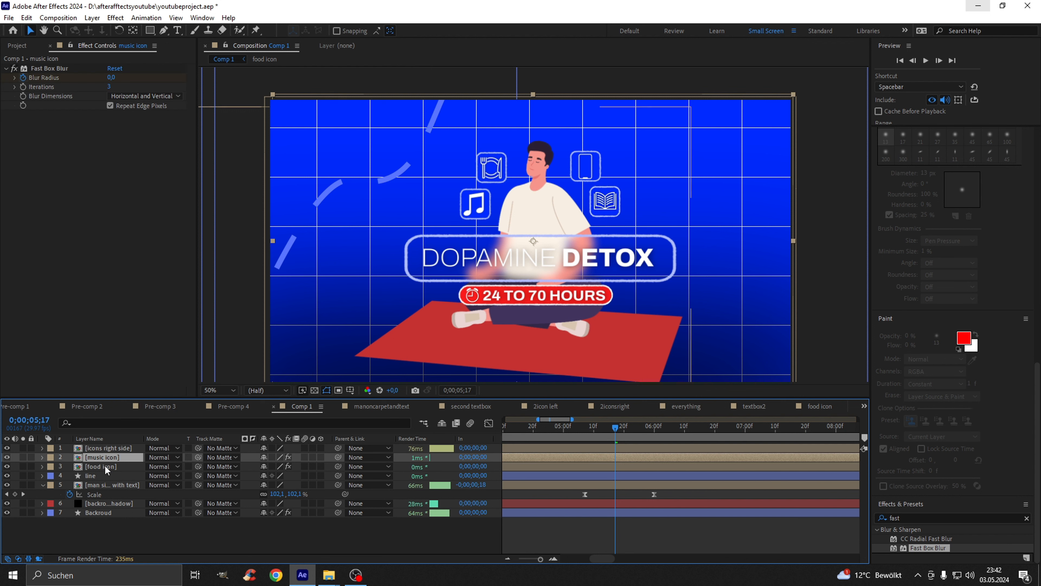
pyautogui.keyDown('ctrl'); pyautogui.click(104, 465); pyautogui.keyUp('ctrl')
pyautogui.rightClick(105, 466)
pyautogui.click(129, 398)
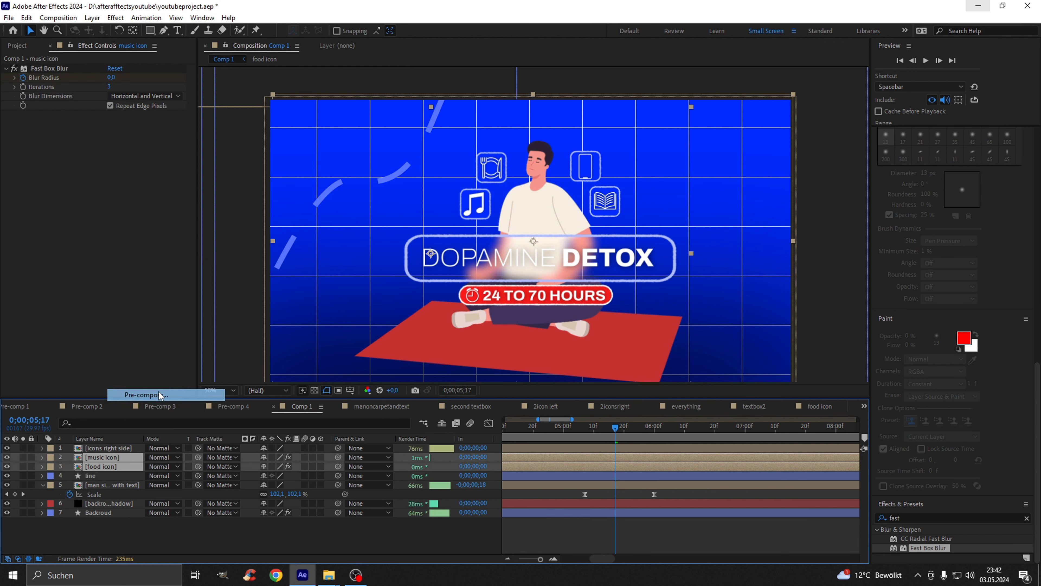
pyautogui.write('ic')
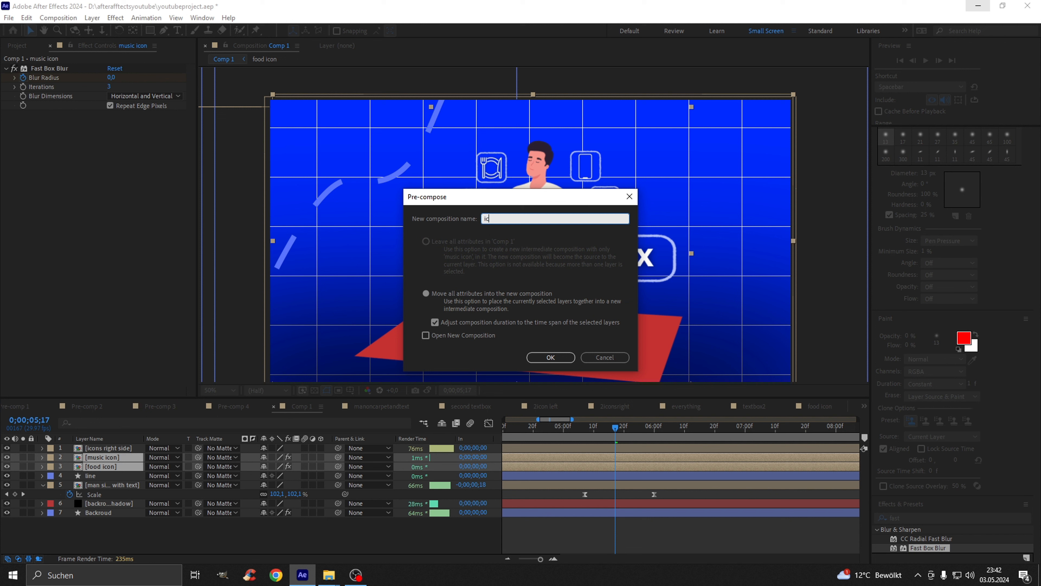
pyautogui.write('ons left side')
pyautogui.press('Return')
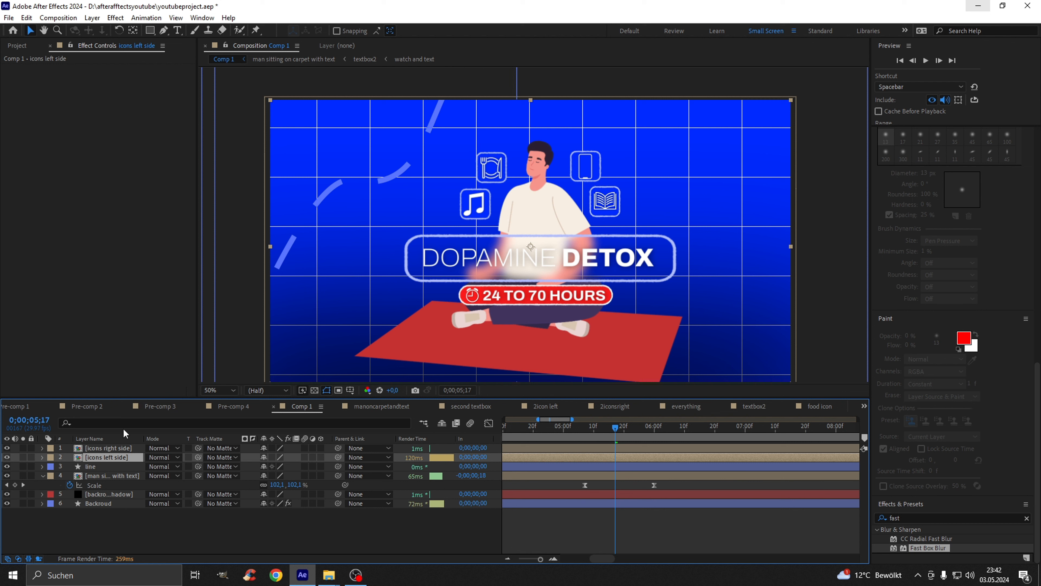
# - Reveal Position on "icons right side" and "icons left side" and set a starting keyframe on each at 0;00;05;12
pyautogui.click(114, 448)
pyautogui.keyDown('shift'); pyautogui.click(111, 456); pyautogui.keyUp('shift')
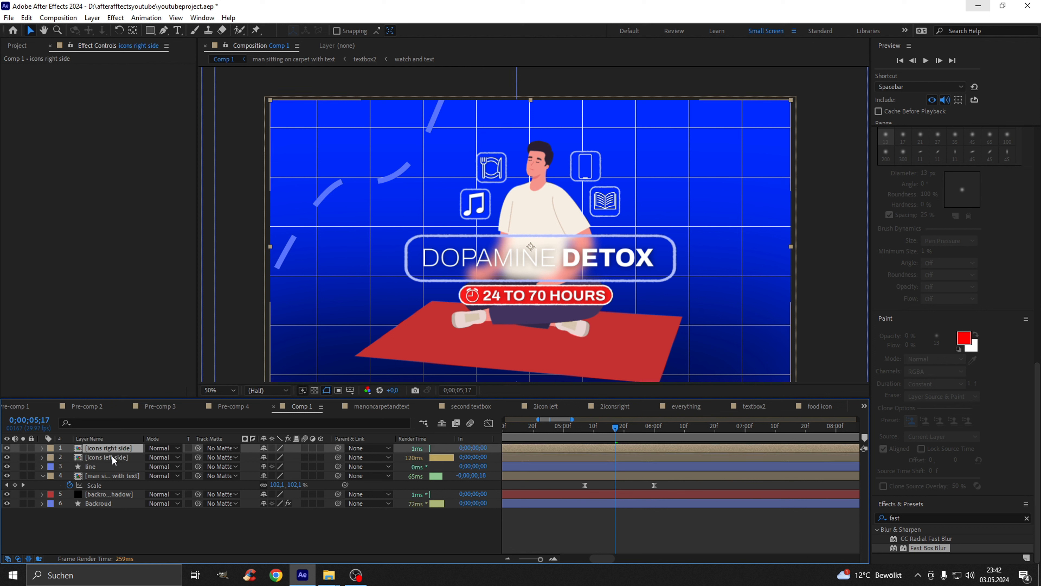
pyautogui.press('p')
pyautogui.click(106, 466)
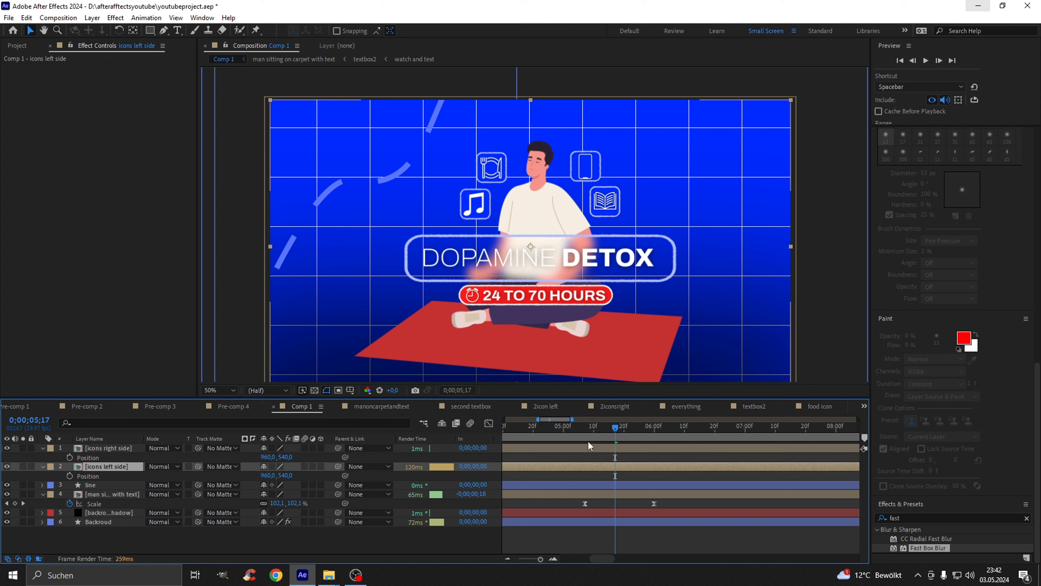
pyautogui.click(593, 427)
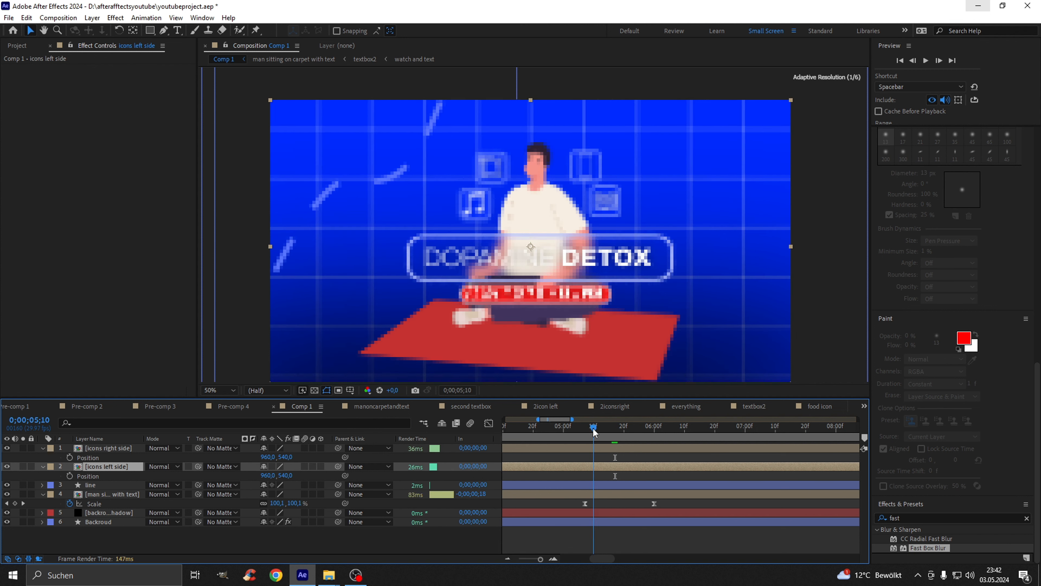
pyautogui.moveTo(595, 432); pyautogui.dragTo(600, 436)
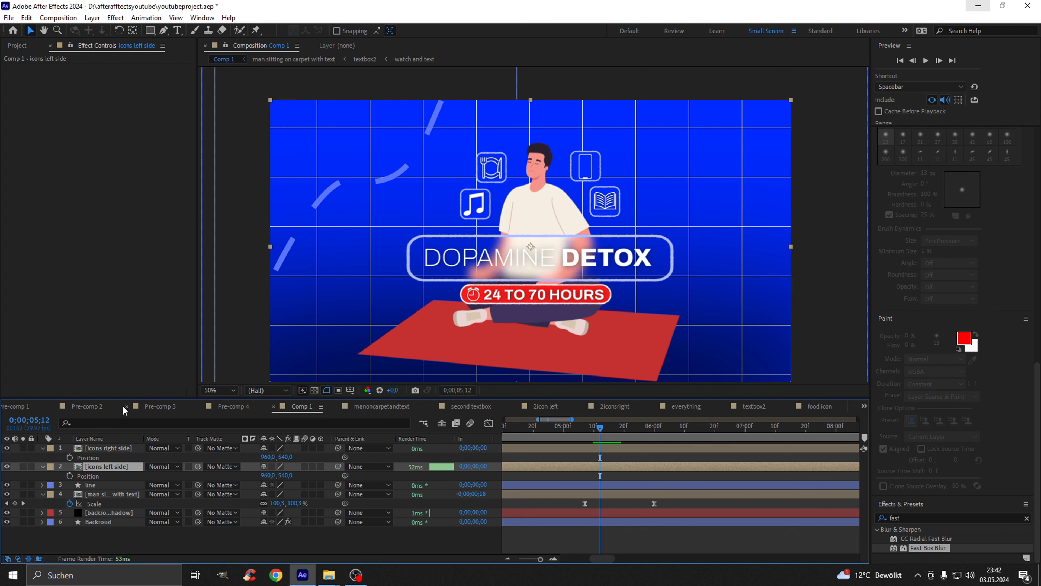
pyautogui.click(68, 457)
pyautogui.click(69, 476)
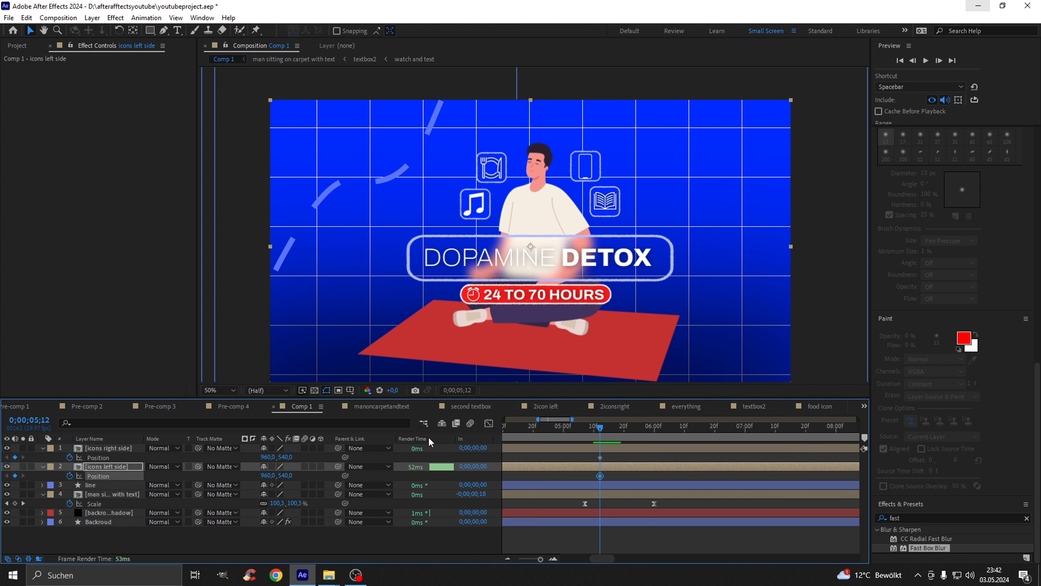
# - At 0;00;05;28, move the icons out of the frame by setting X Position to 1774 for "icons right side" and 80 for "icons left side"
pyautogui.moveTo(601, 434); pyautogui.dragTo(649, 435)
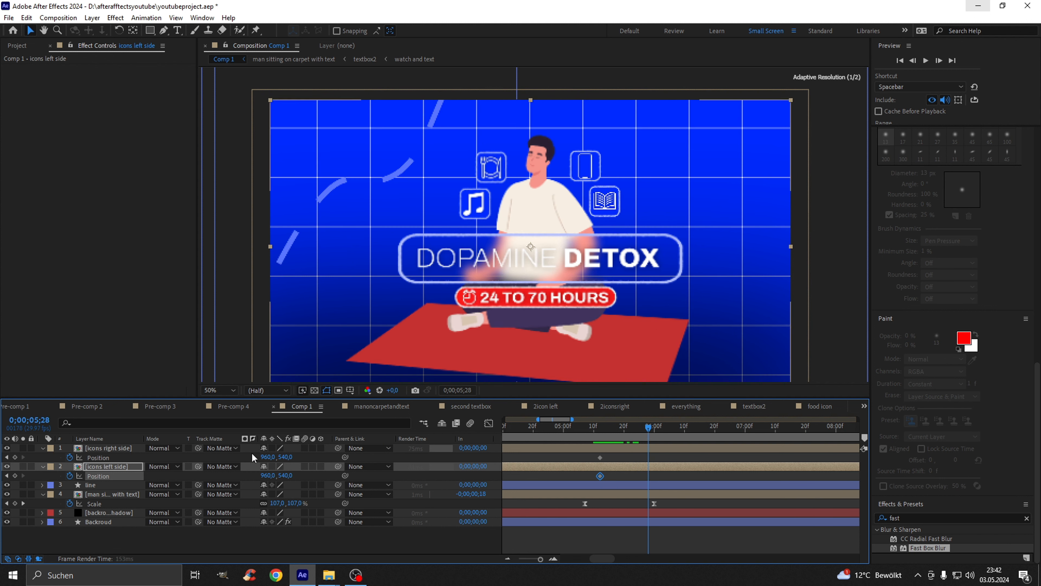
pyautogui.click(98, 457)
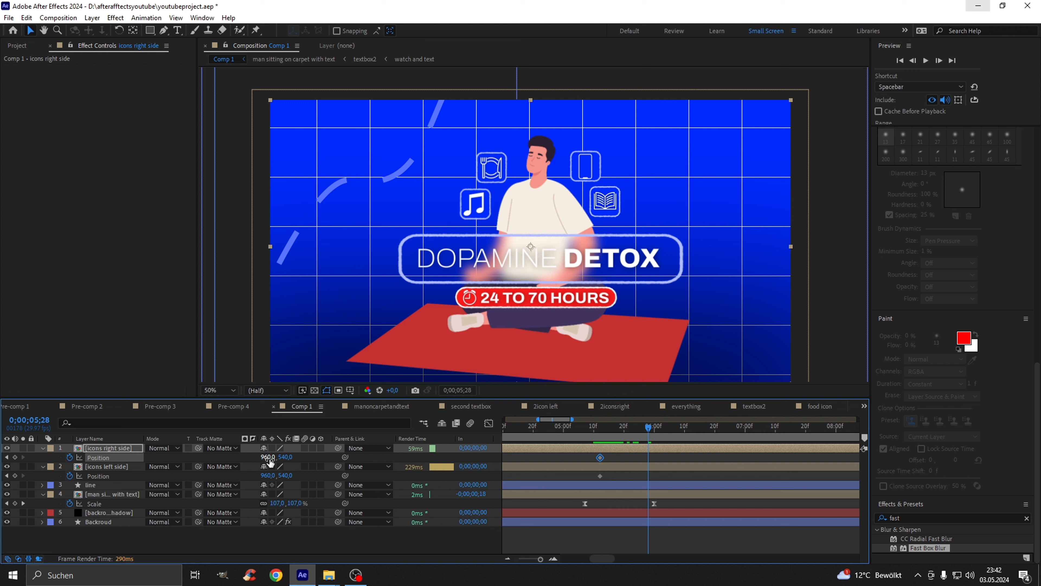
pyautogui.moveTo(274, 459); pyautogui.dragTo(723, 472)
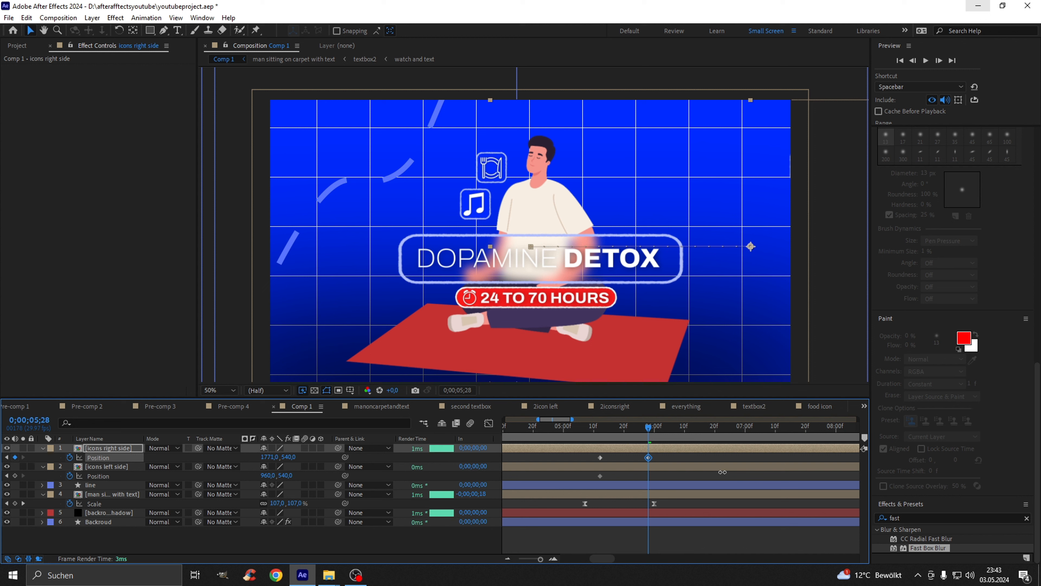
pyautogui.click(110, 467)
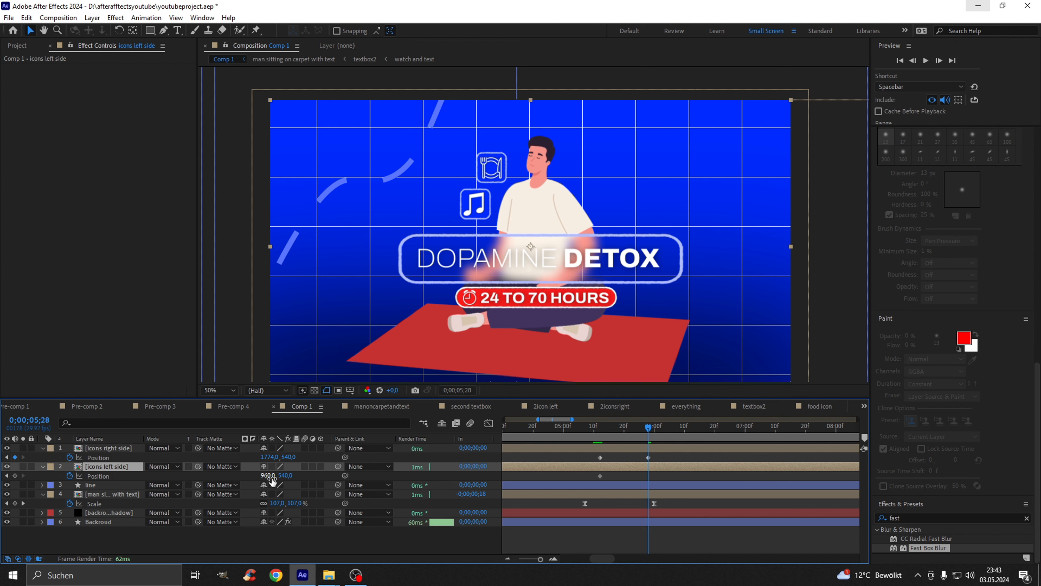
pyautogui.moveTo(272, 480); pyautogui.dragTo(64, 485)
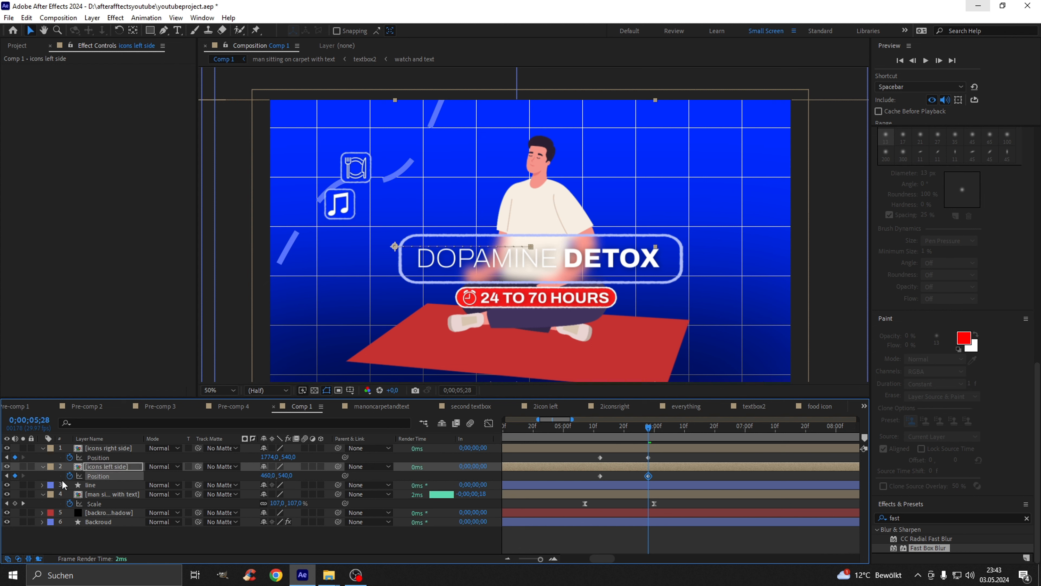
pyautogui.moveTo(271, 476); pyautogui.dragTo(80, 484)
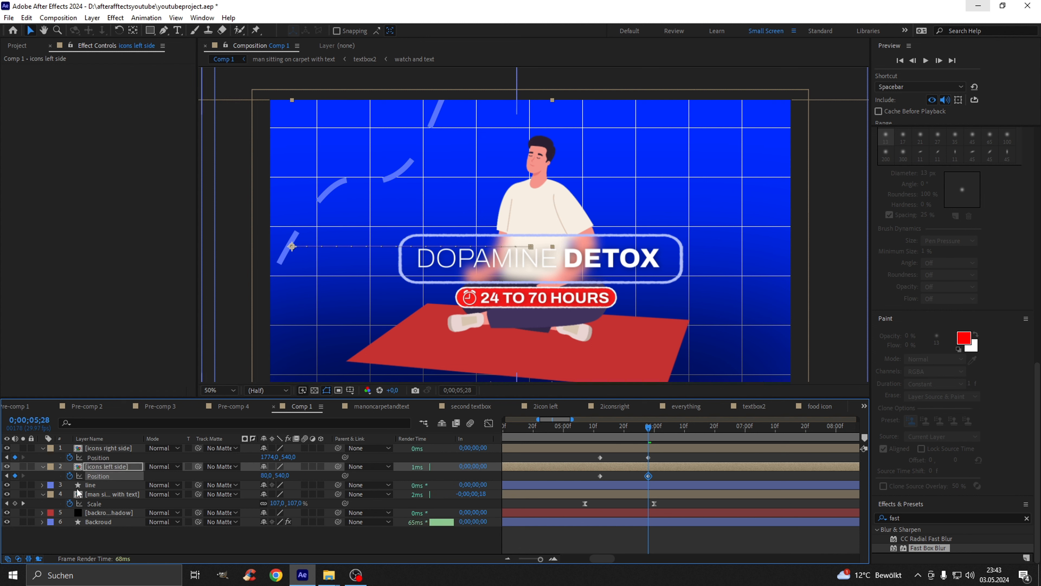
# - Shift both icon groups' ending Position keyframes to about 0;00;06;10 and preview the slower exit
pyautogui.moveTo(605, 429); pyautogui.dragTo(623, 435)
pyautogui.press('space')
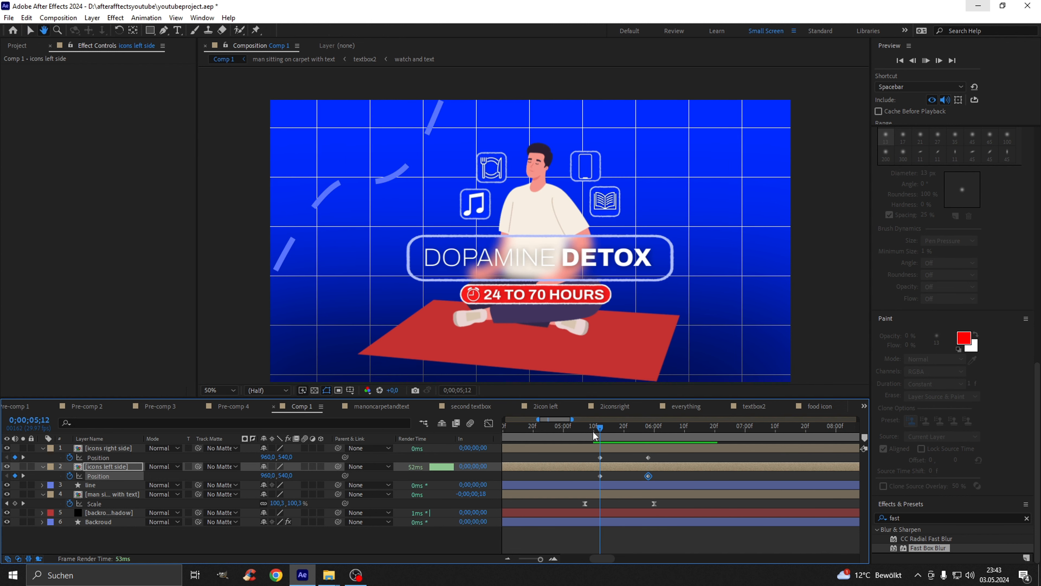
pyautogui.keyDown('shift'); pyautogui.click(648, 458); pyautogui.keyUp('shift')
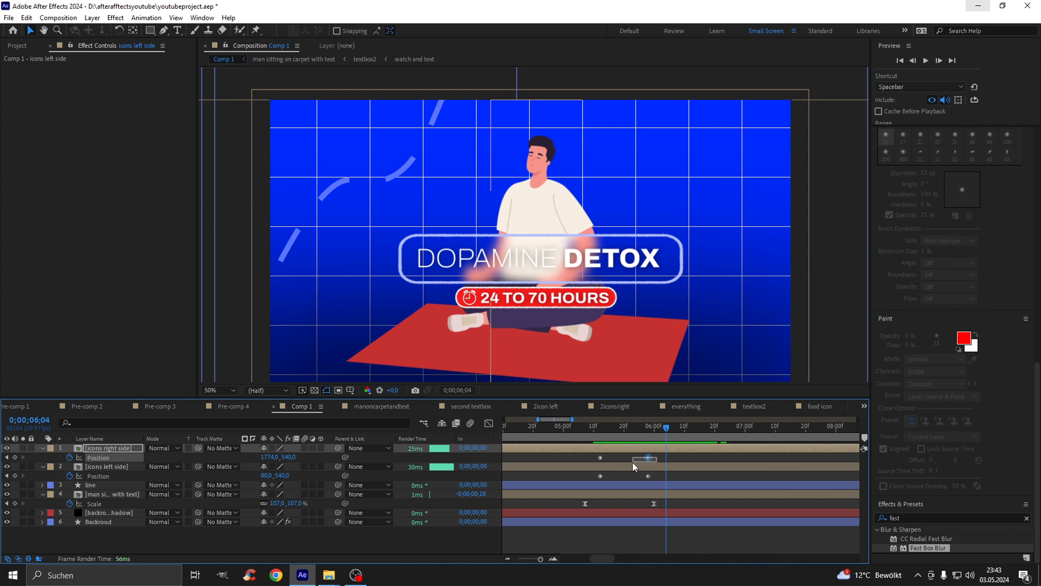
pyautogui.moveTo(663, 478); pyautogui.dragTo(688, 477)
pyautogui.click(601, 434)
pyautogui.press('space')
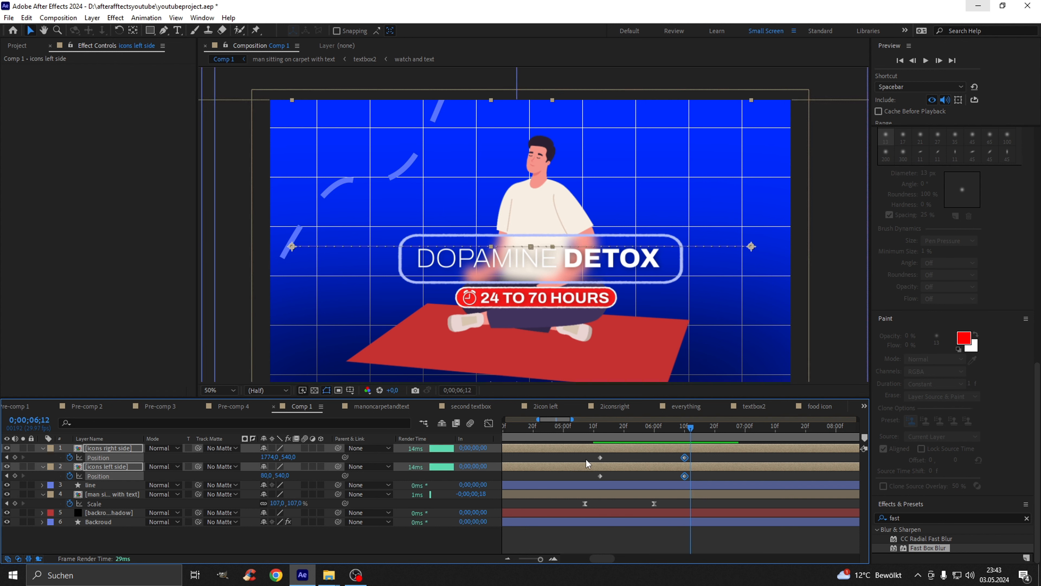
# - Apply Easy Ease to all Position keyframes of both icon groups and lengthen the starting keyframes' outgoing influence in the speed graph
pyautogui.moveTo(586, 459); pyautogui.dragTo(699, 480)
pyautogui.click(488, 423)
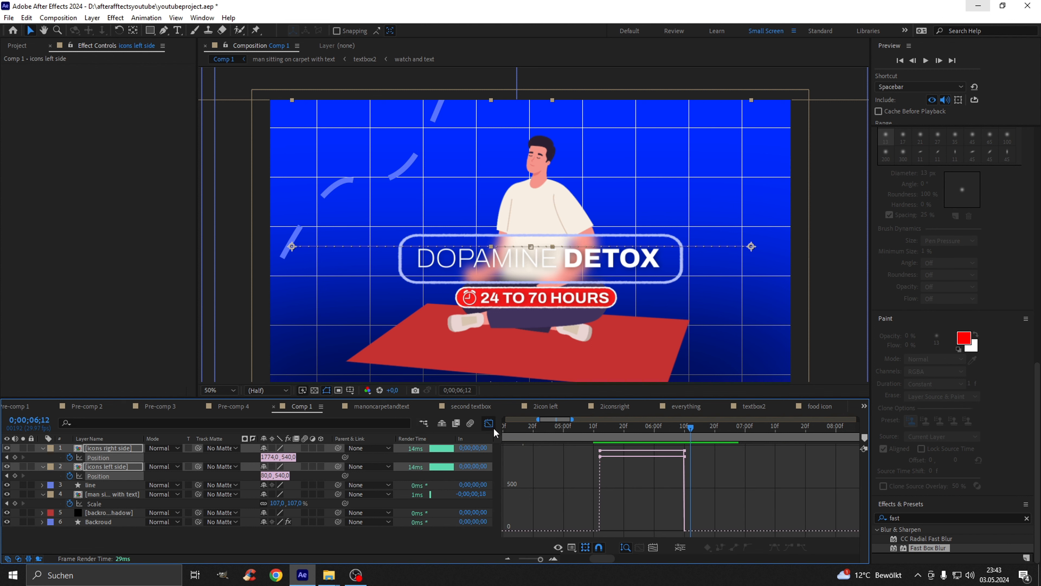
pyautogui.moveTo(706, 528); pyautogui.dragTo(564, 447)
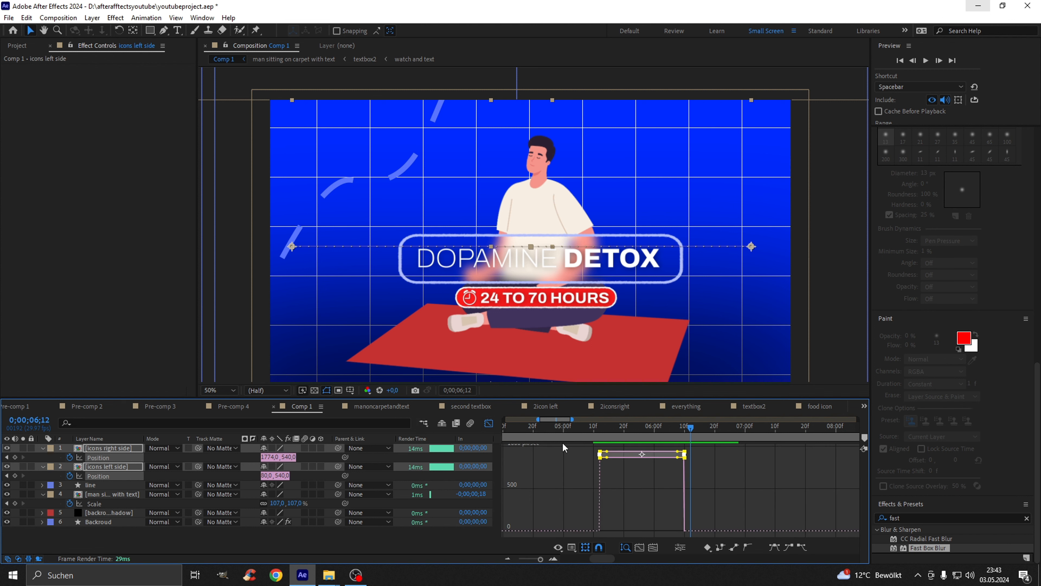
pyautogui.press('F9')
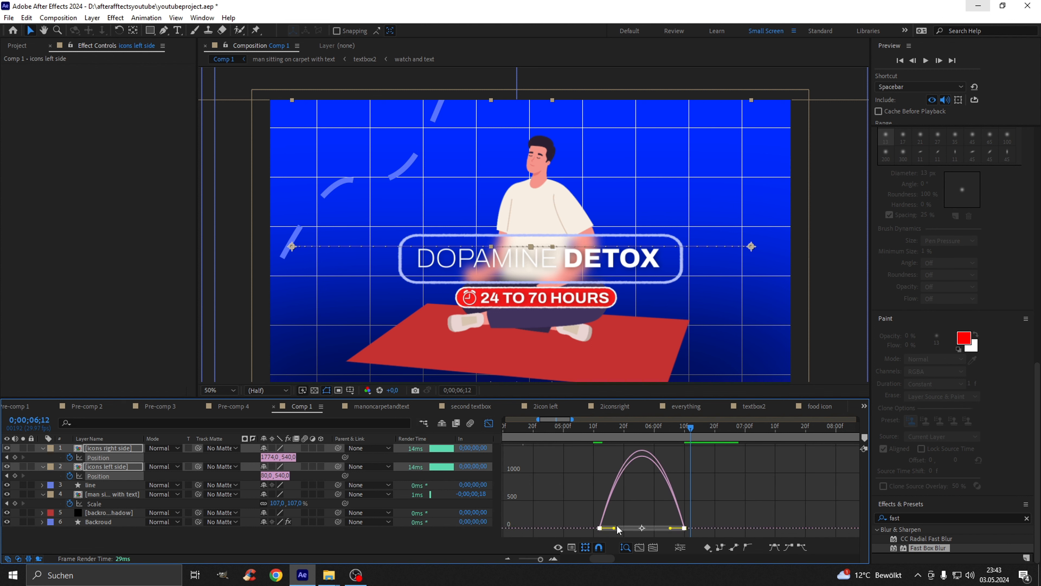
pyautogui.moveTo(615, 529); pyautogui.dragTo(658, 528)
pyautogui.click(488, 423)
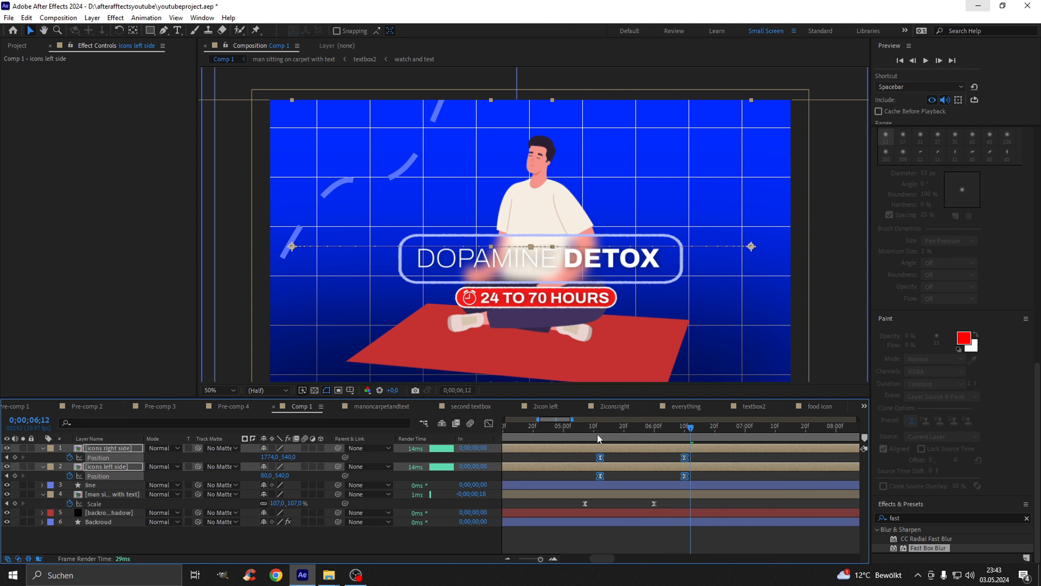
# - Move both icon groups' ending Position keyframes to 0;00;06;00 and preview the faster exit
pyautogui.click(635, 429)
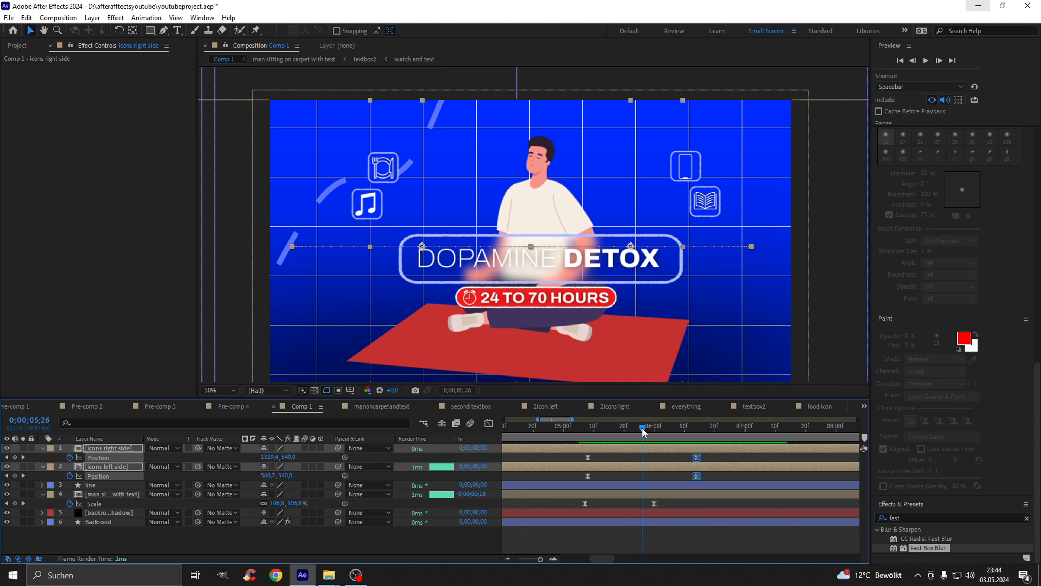
pyautogui.moveTo(635, 430); pyautogui.dragTo(655, 433)
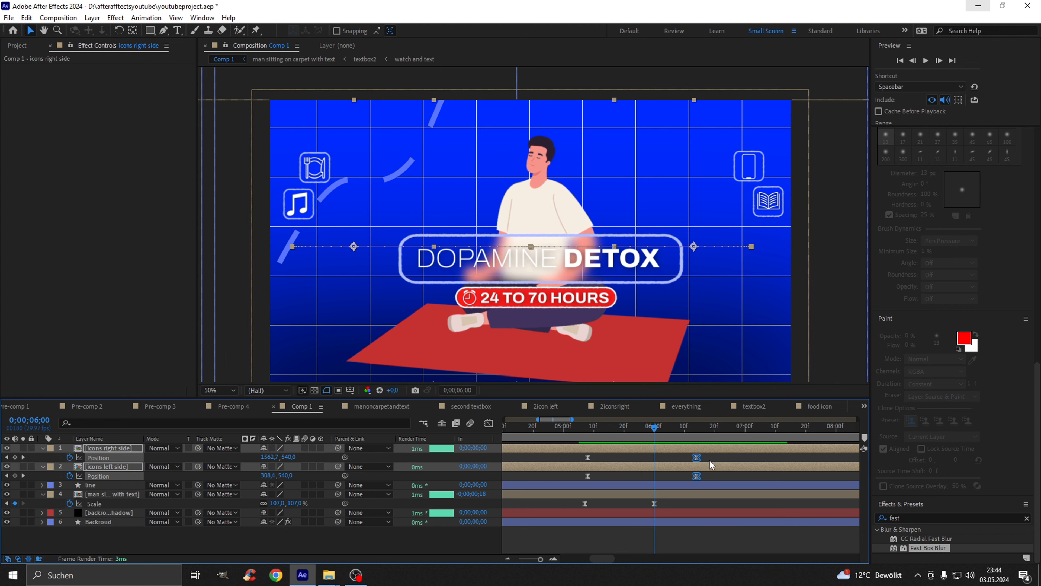
pyautogui.moveTo(696, 459); pyautogui.dragTo(655, 459)
pyautogui.moveTo(655, 428); pyautogui.dragTo(587, 439)
pyautogui.press('space')
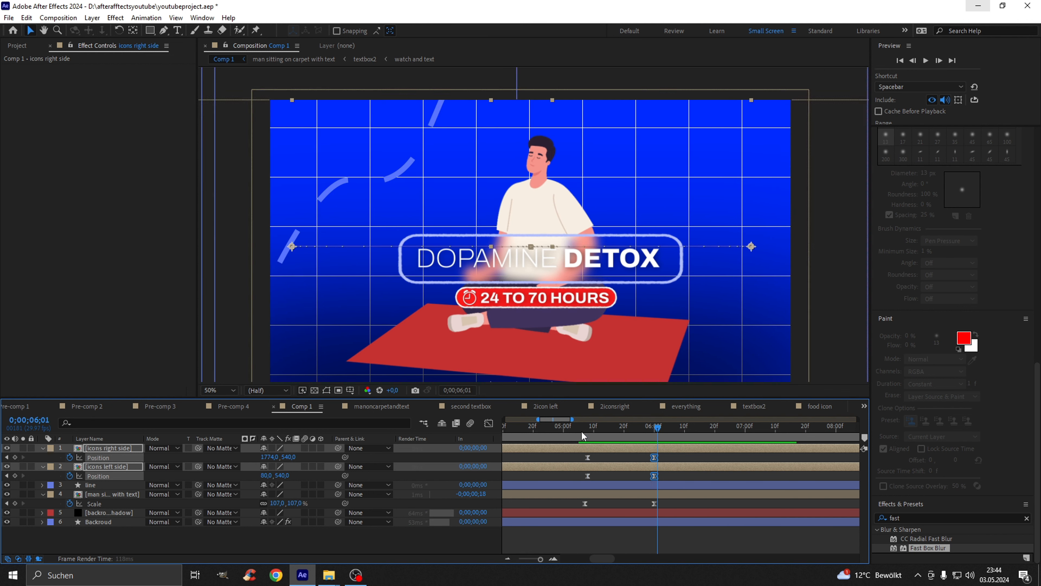
pyautogui.press('space')
pyautogui.press('pageup')
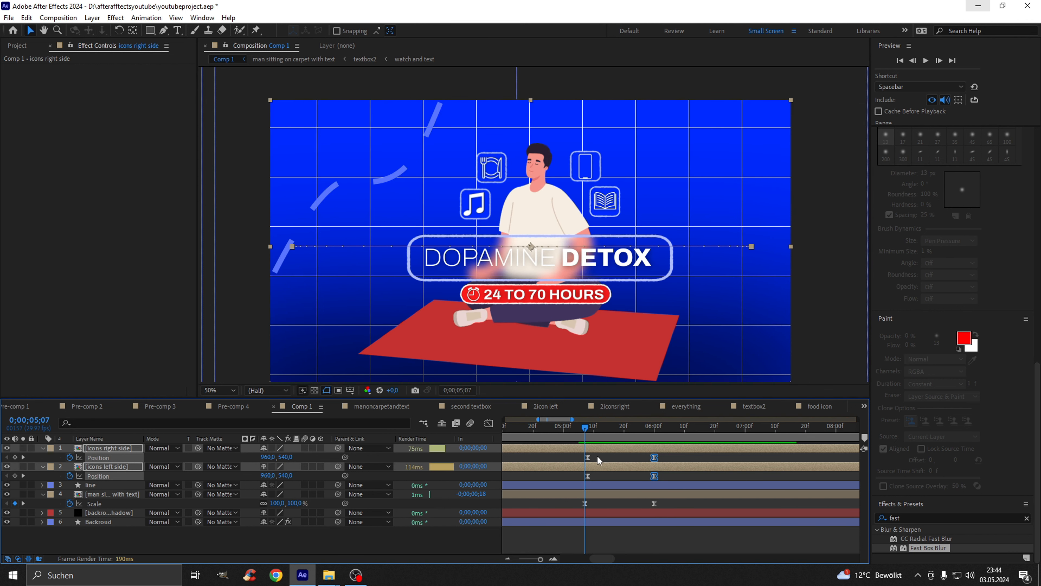
# - Move both icon groups' starting Position keyframes to 0;00;05;07, aligned with the man group's first Scale keyframe, and preview the timing
pyautogui.moveTo(598, 460); pyautogui.dragTo(588, 476)
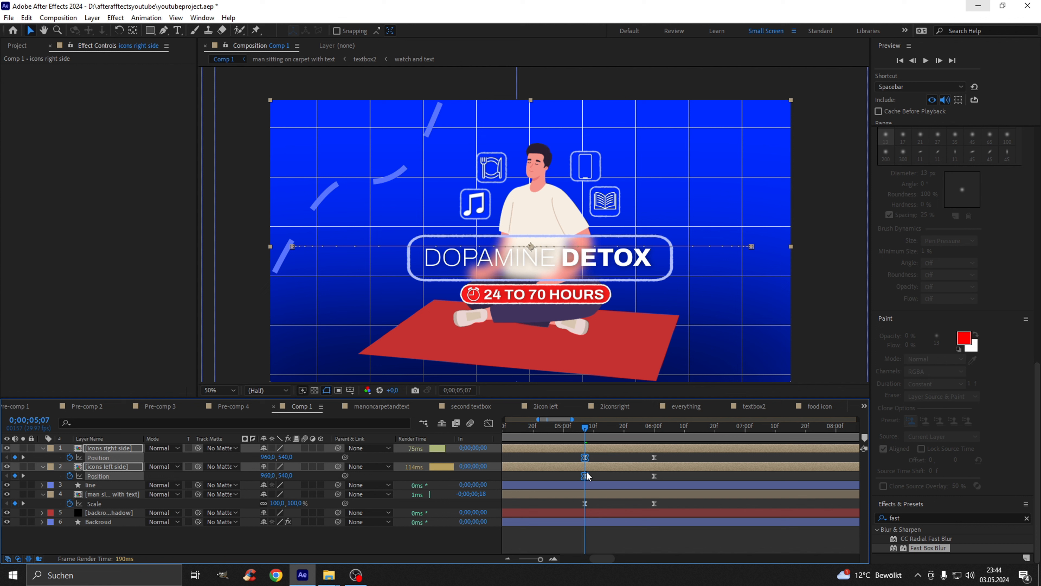
pyautogui.click(586, 428)
pyautogui.press('space')
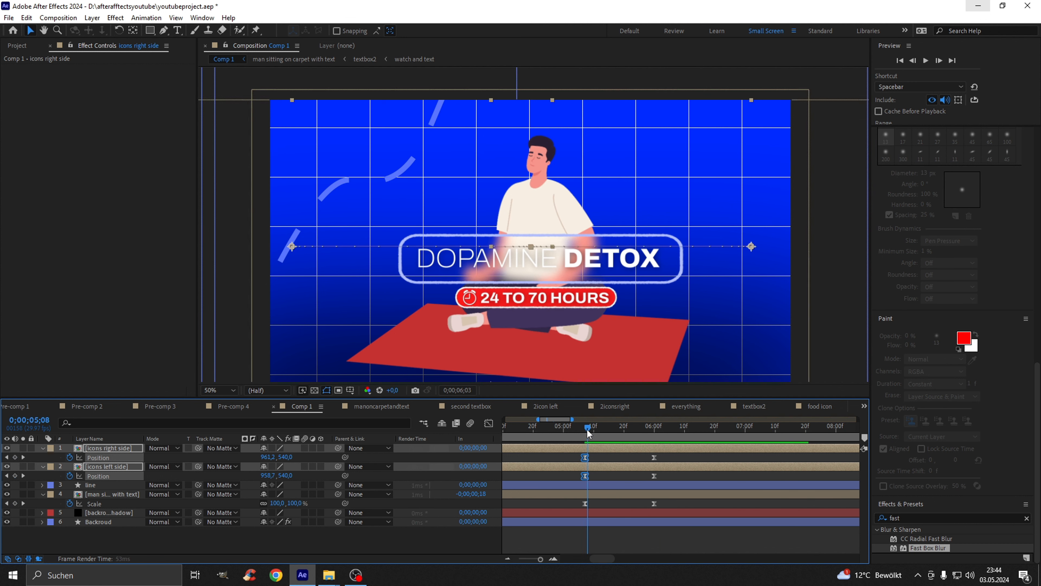
pyautogui.click(591, 442)
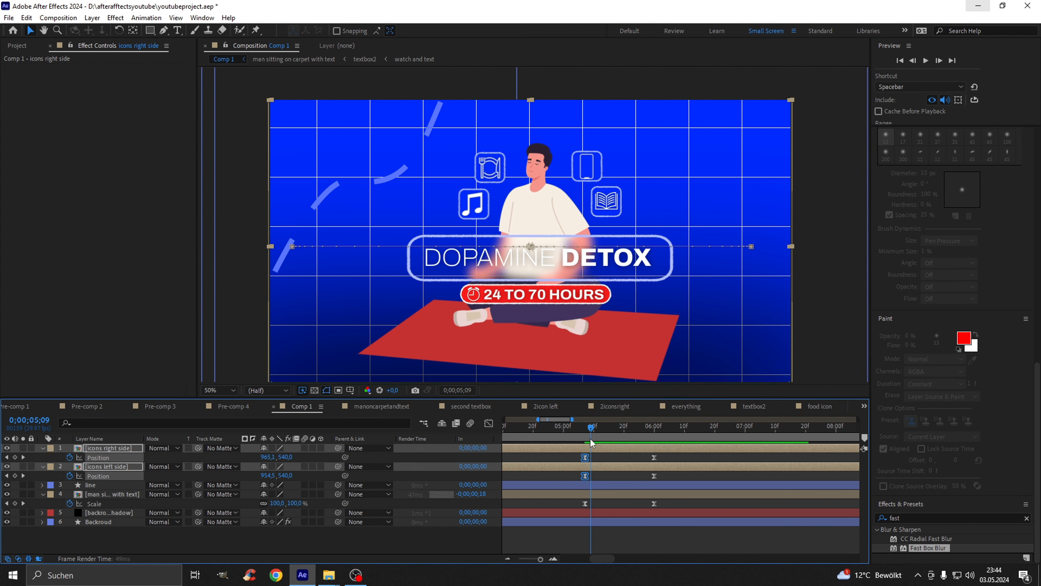
pyautogui.click(593, 443)
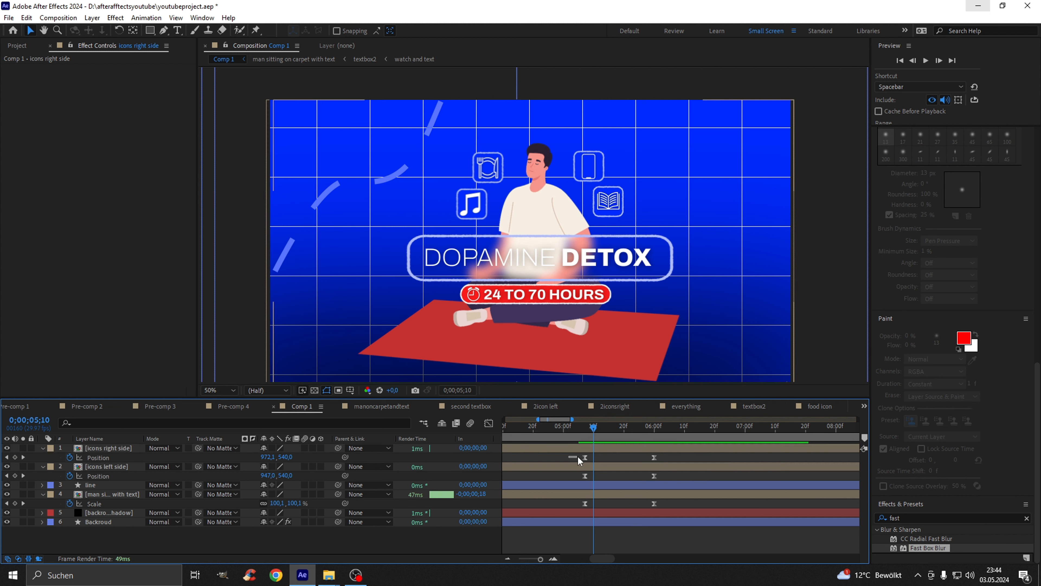
# - Move both icon groups' ending Position keyframes to about 0;00;06;12 and the man group's ending Scale keyframe to about 0;00;06;11
pyautogui.moveTo(585, 457); pyautogui.dragTo(567, 458)
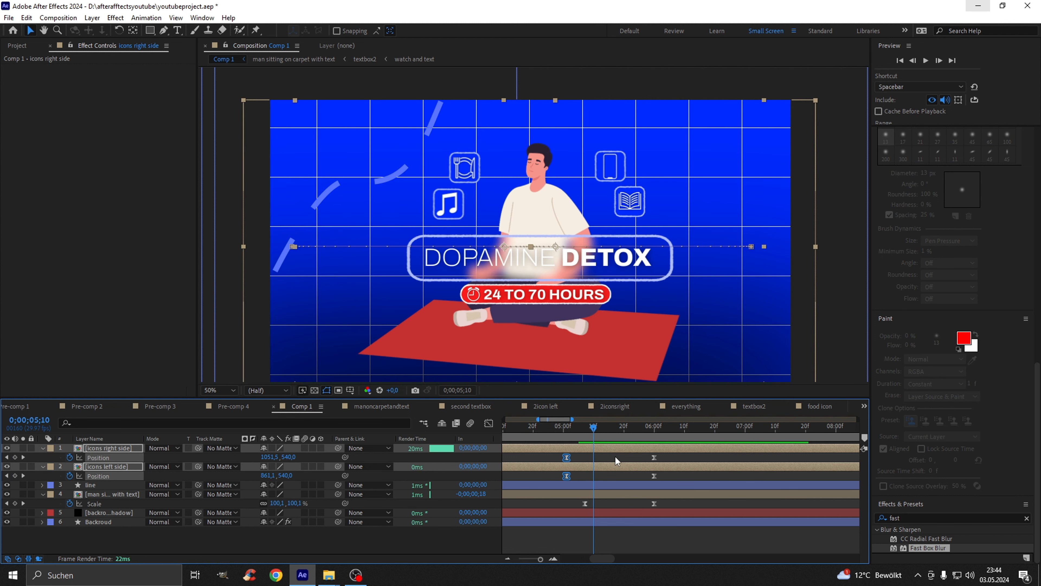
pyautogui.click(615, 457)
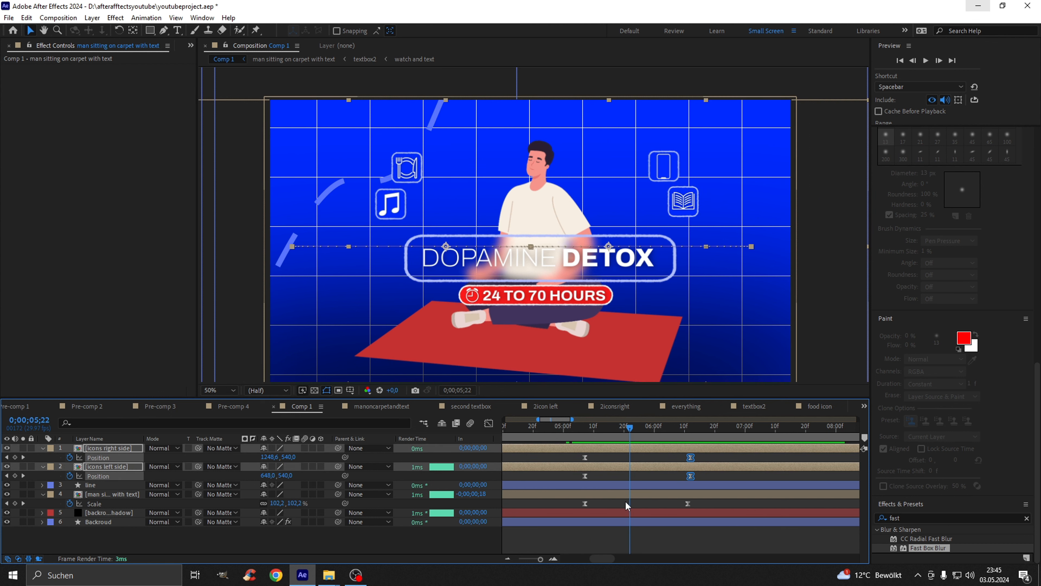
pyautogui.click(641, 506)
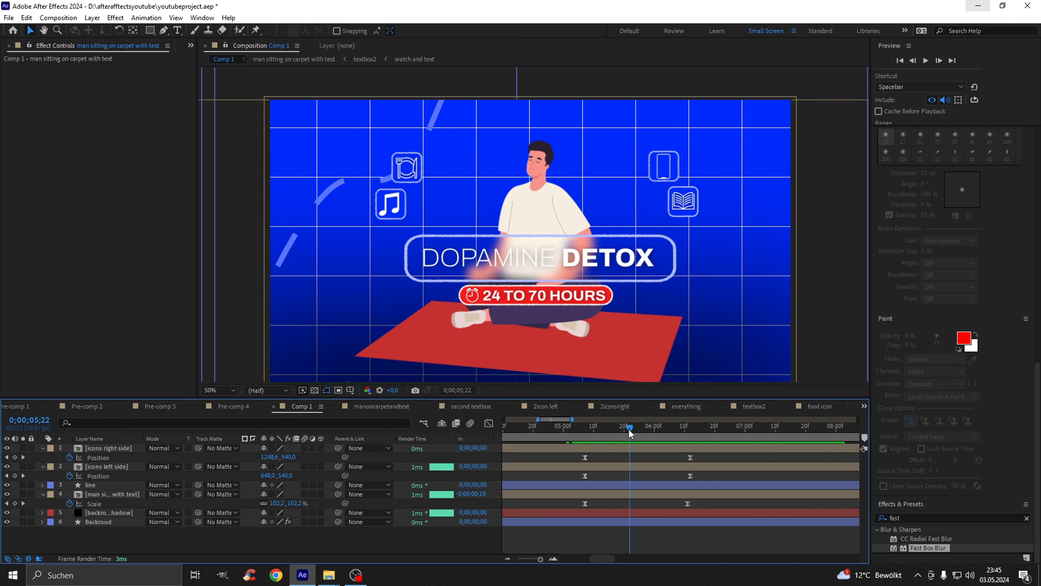
# - Preview the retimed icon exit and scale-up of the man group from 0;00;05;07
pyautogui.moveTo(629, 429); pyautogui.dragTo(584, 429)
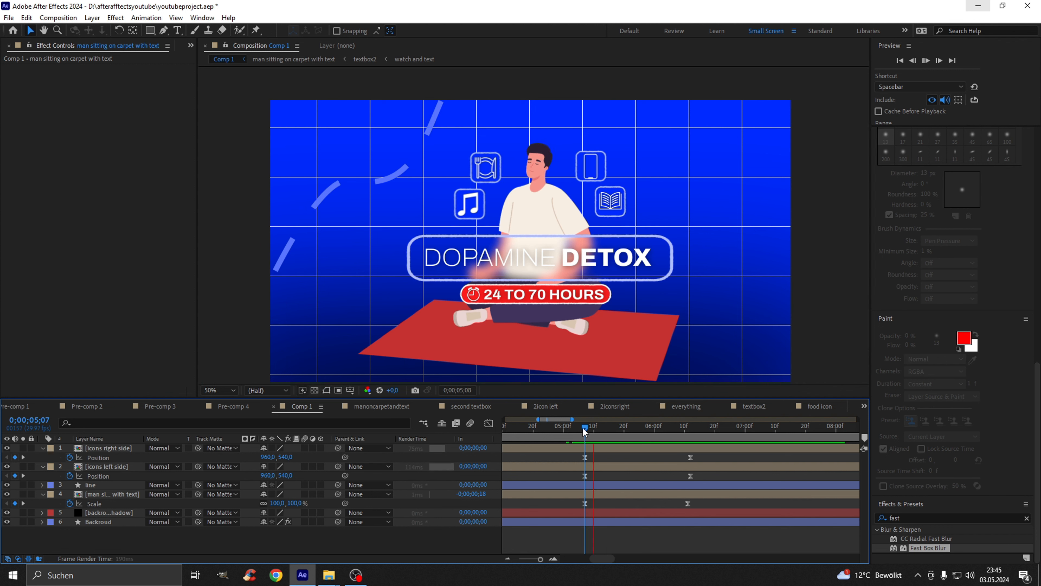
pyautogui.press('space')
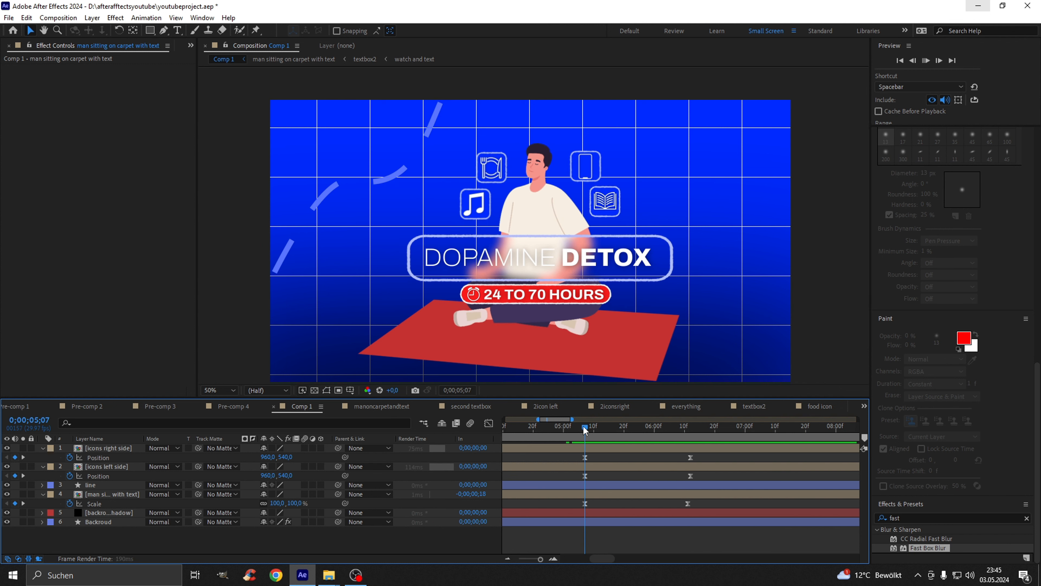
pyautogui.click(587, 428)
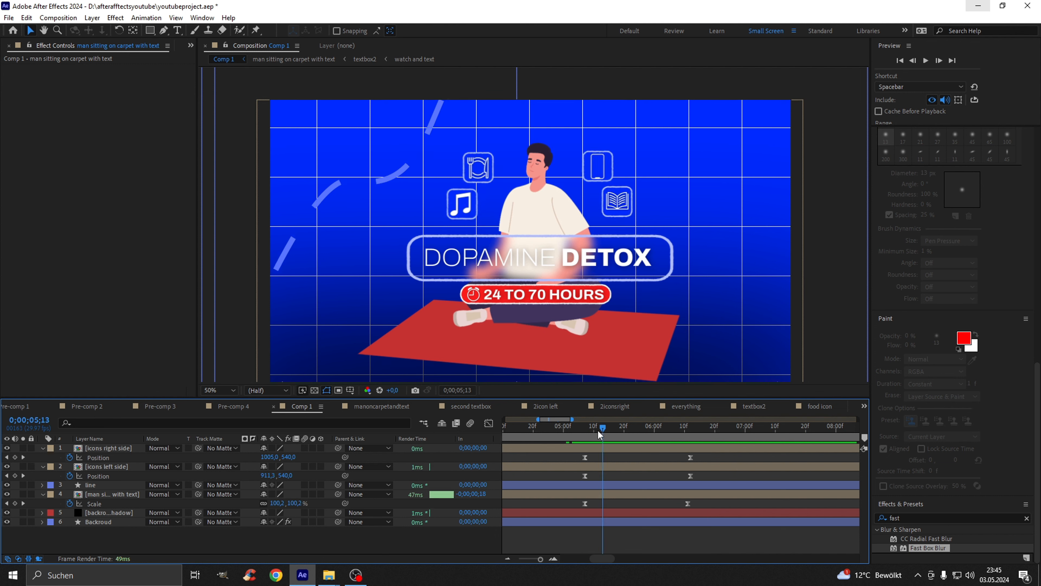
pyautogui.press('space')
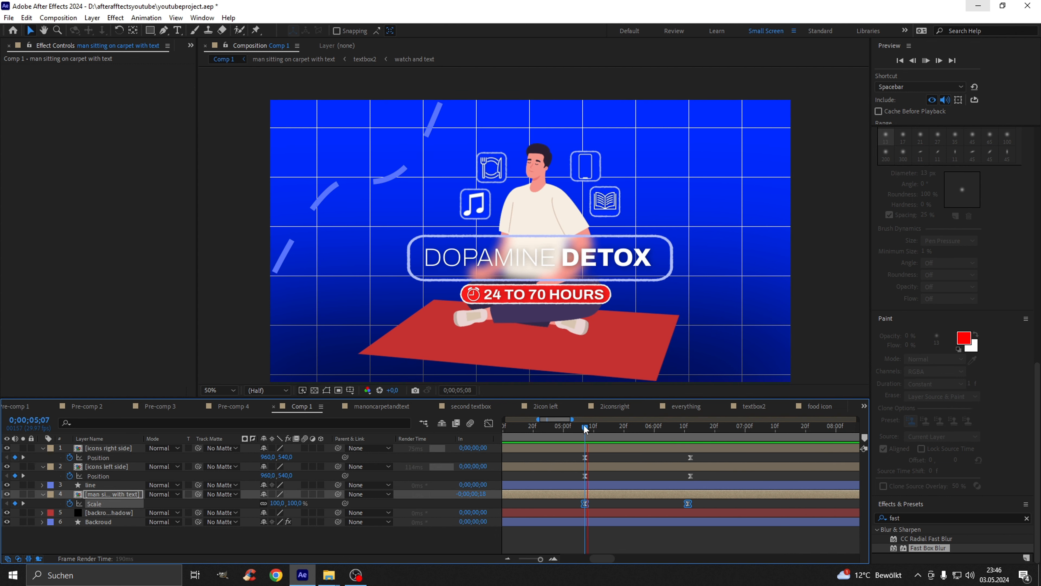
pyautogui.press('space')
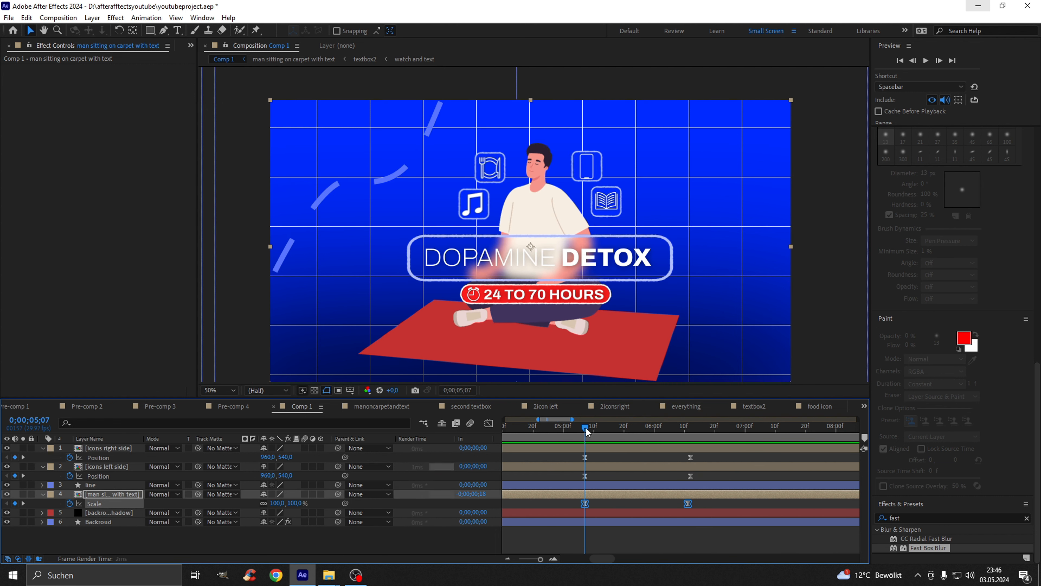
pyautogui.press('space')
pyautogui.press('space')
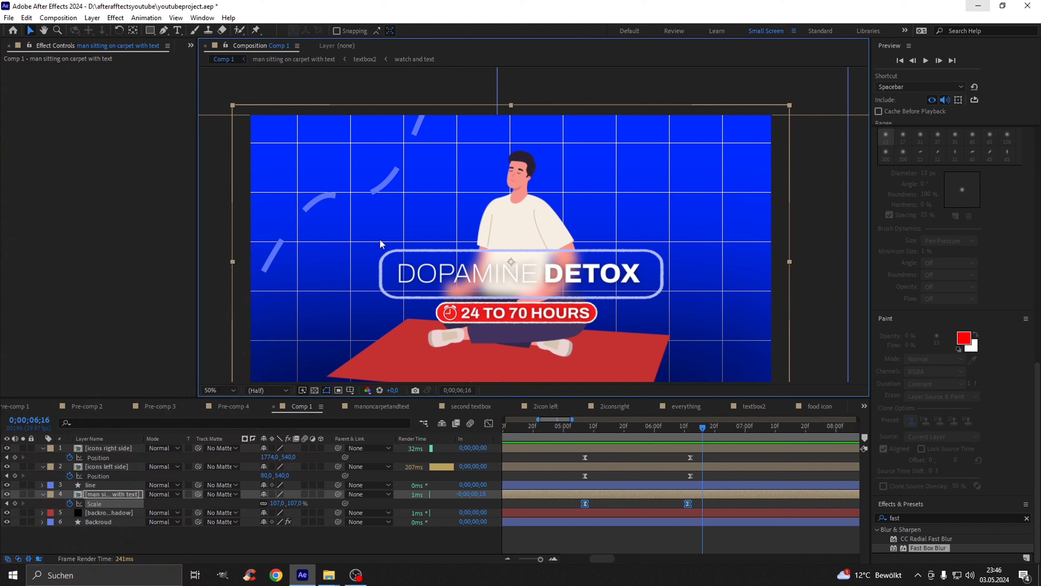
# - Open the "man sitting on carpet with text" composition and position the shadow image on the carpet beneath the man
pyautogui.click(265, 132)
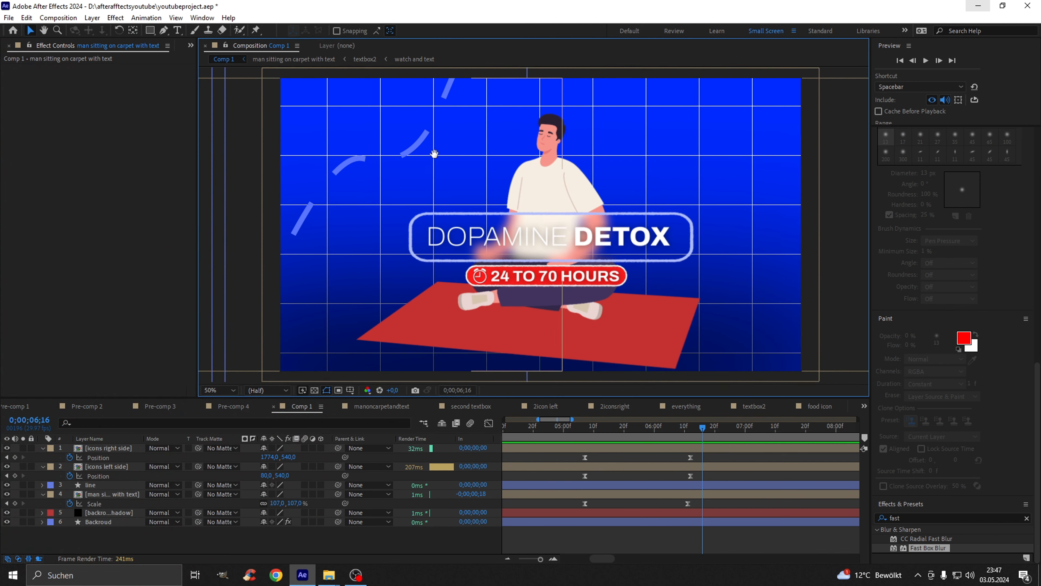
pyautogui.scroll(2, 508, 247)
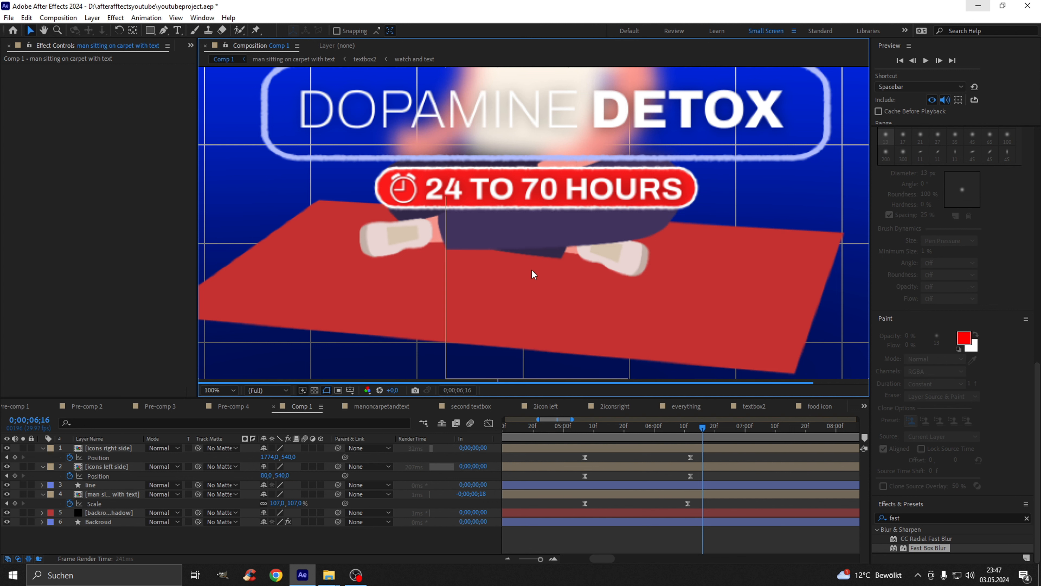
pyautogui.scroll(-2, 516, 289)
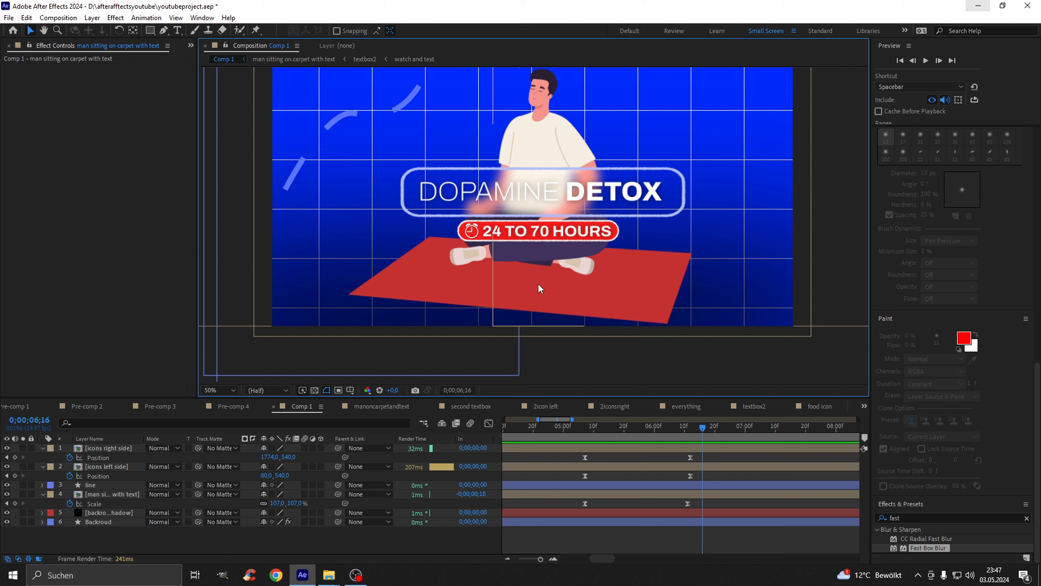
pyautogui.doubleClick(529, 265)
pyautogui.moveTo(536, 272); pyautogui.dragTo(519, 327)
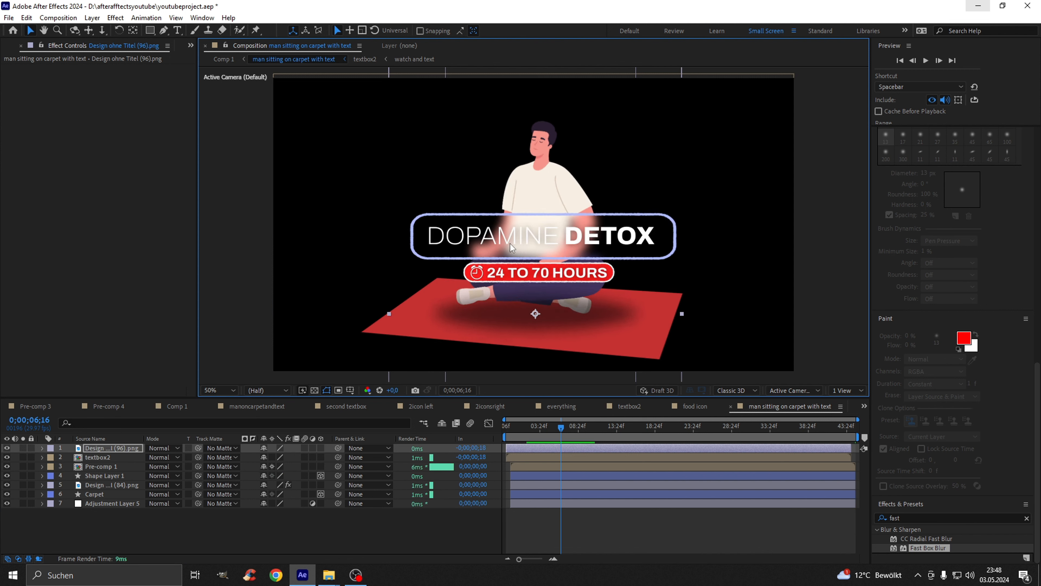
# - Rename the shadow image layer "shadown" and place it between the Man and Carpet layers
pyautogui.rightClick(130, 451)
pyautogui.click(151, 441)
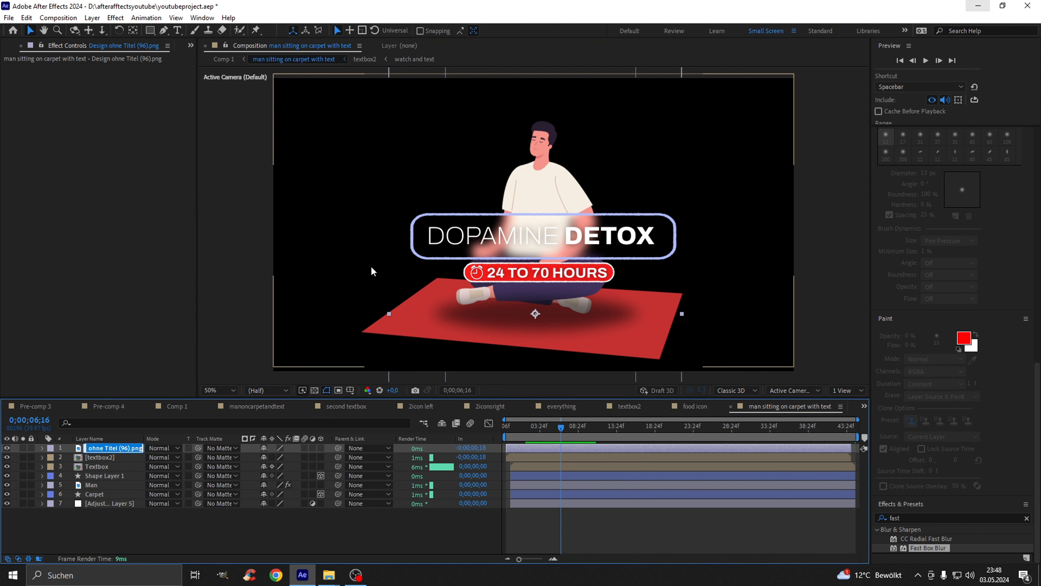
pyautogui.write('shadown')
pyautogui.press('Return')
pyautogui.moveTo(118, 451); pyautogui.dragTo(115, 491)
# - Nudge the shadow into place under the man on the carpet and set its opacity to 70%
pyautogui.moveTo(515, 321); pyautogui.dragTo(516, 315)
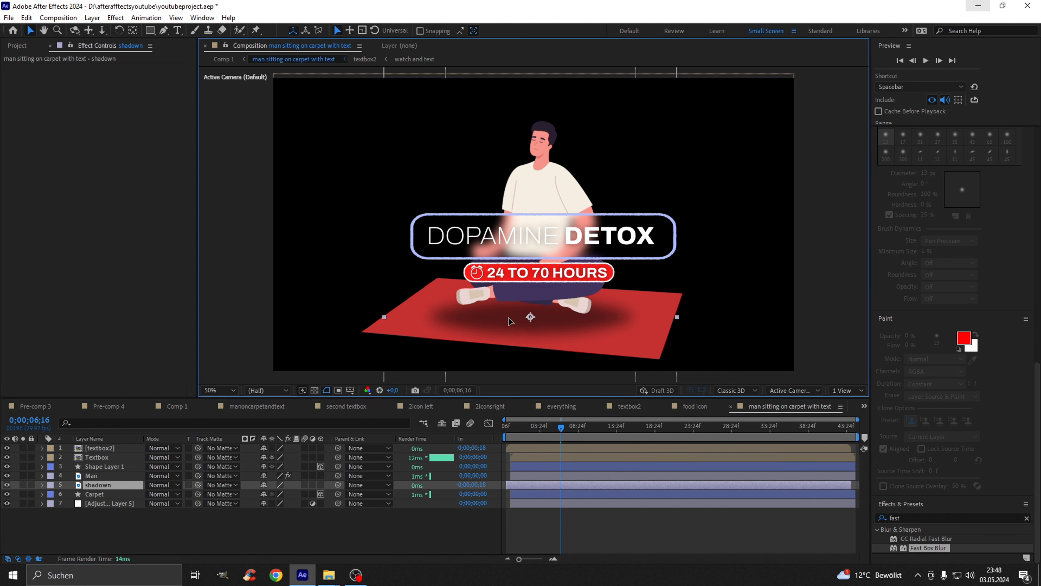
pyautogui.scroll(2, 515, 322)
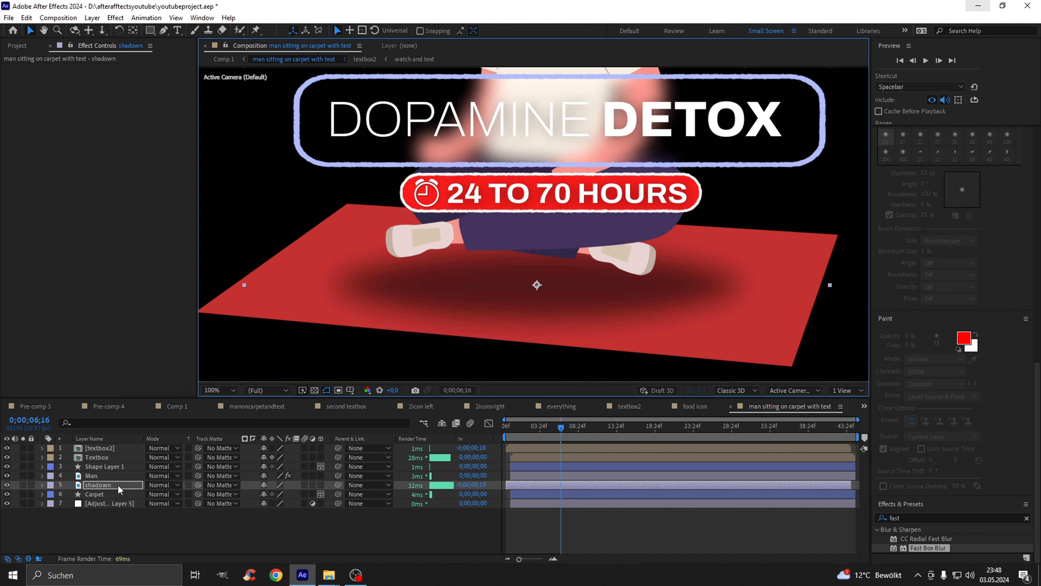
pyautogui.click(42, 486)
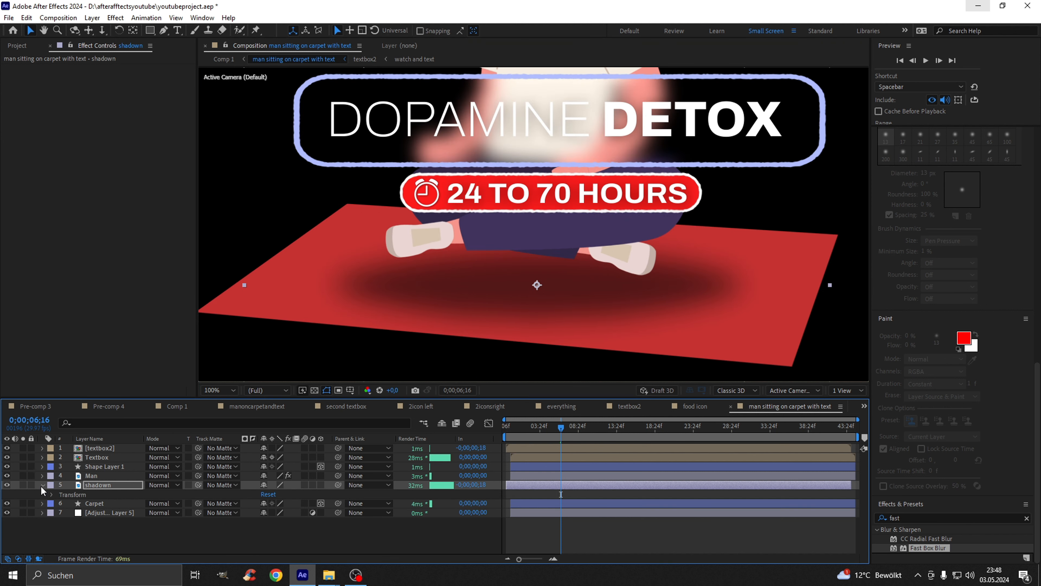
pyautogui.click(51, 494)
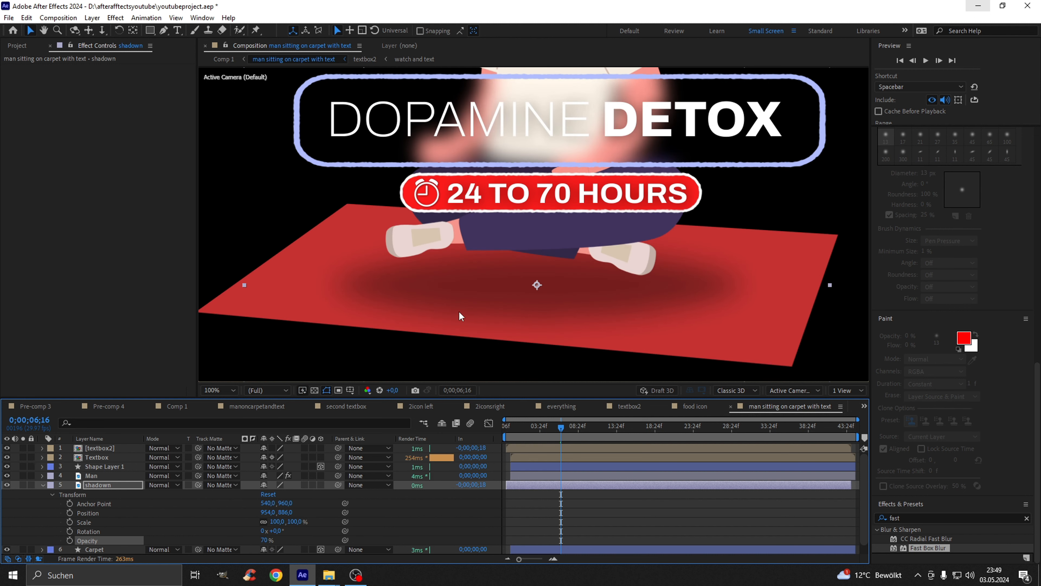
pyautogui.scroll(-1, 459, 311)
pyautogui.scroll(1, 548, 257)
pyautogui.scroll(-3, 558, 254)
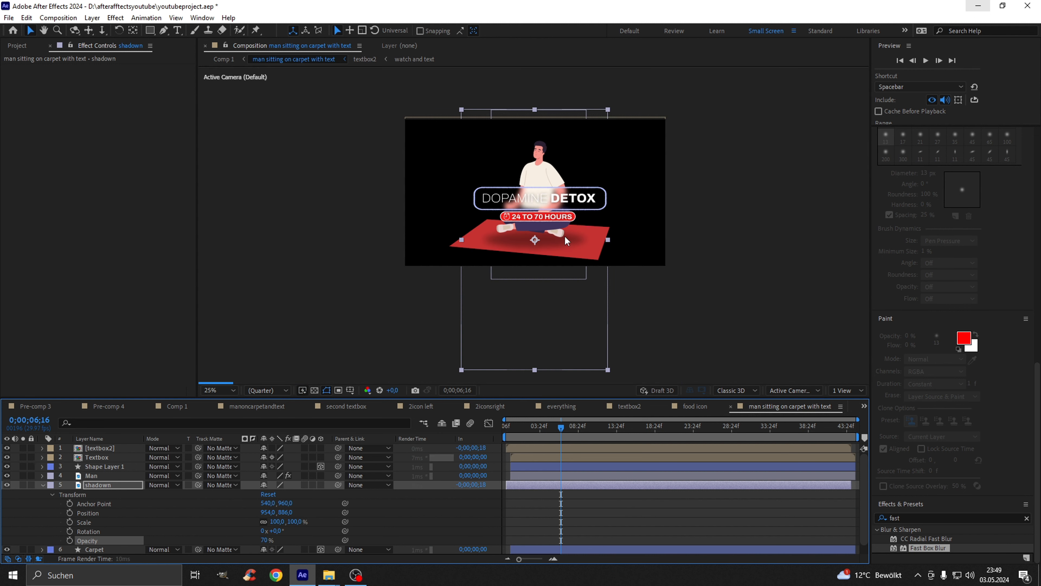
# - Preview the composition from its start to check the shadow while the man drops onto the carpet
pyautogui.click(506, 430)
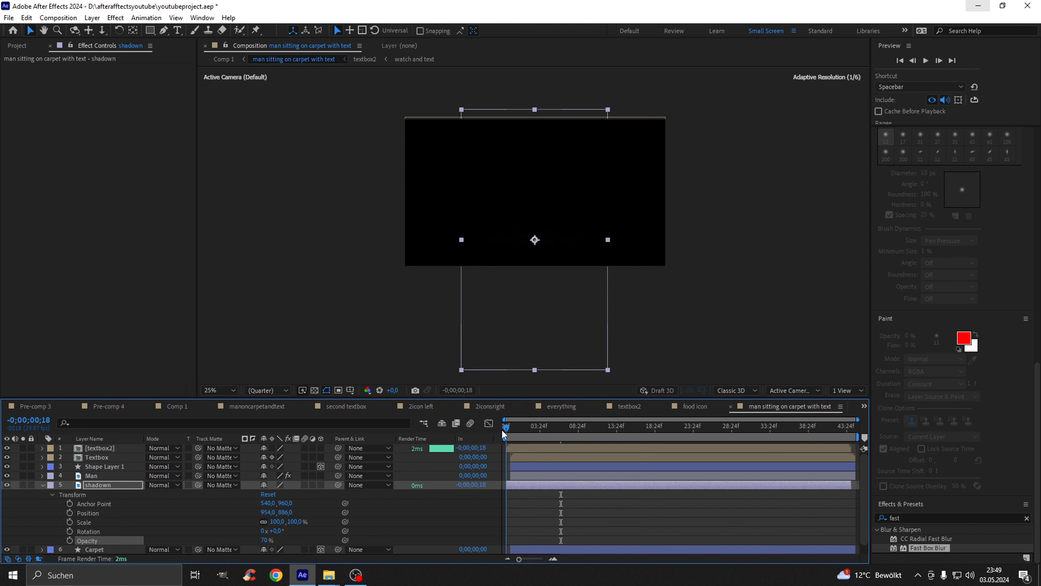
pyautogui.moveTo(503, 431); pyautogui.dragTo(510, 429)
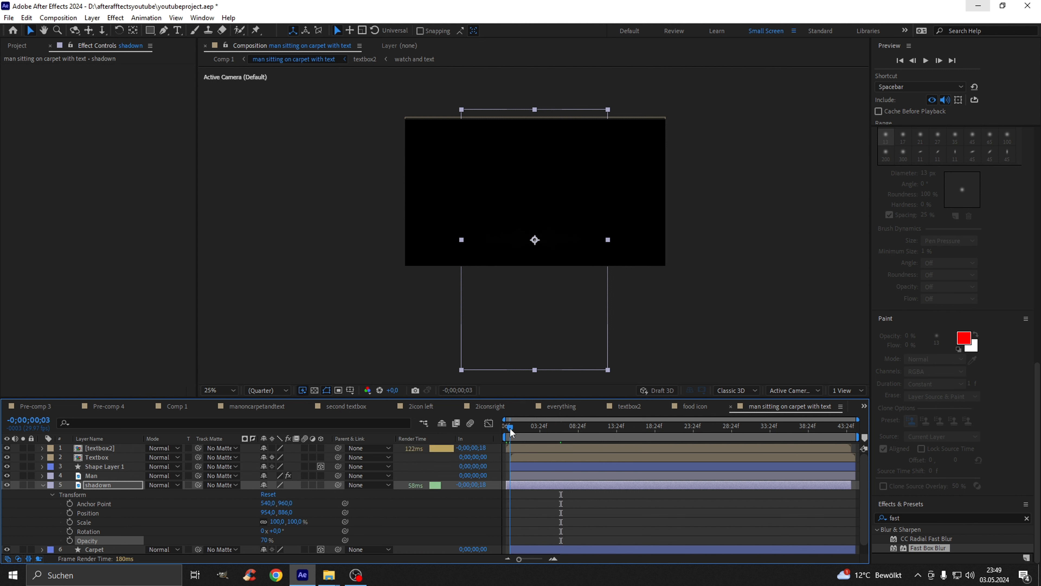
pyautogui.press('space')
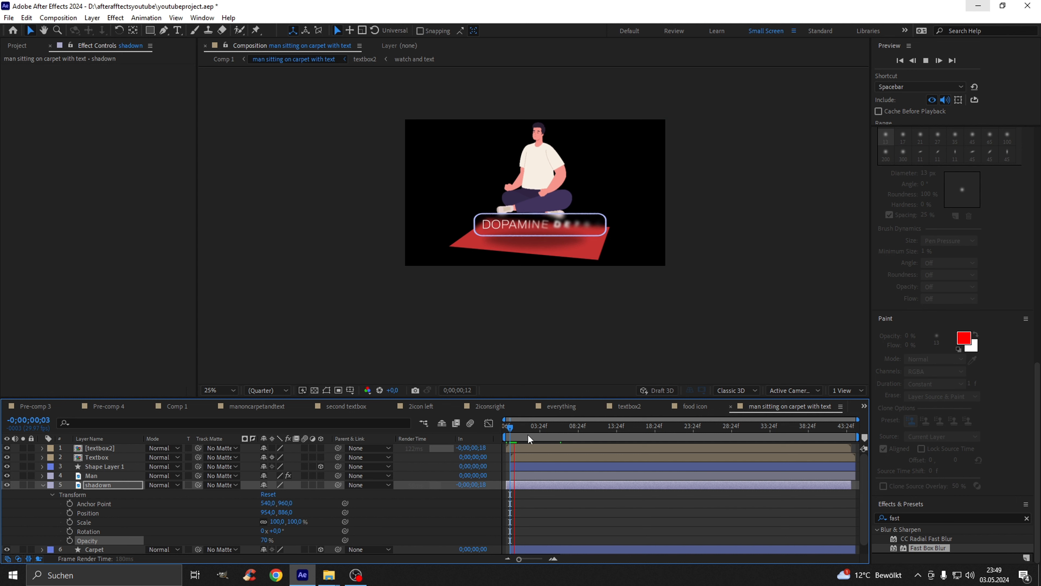
pyautogui.scroll(2, 552, 262)
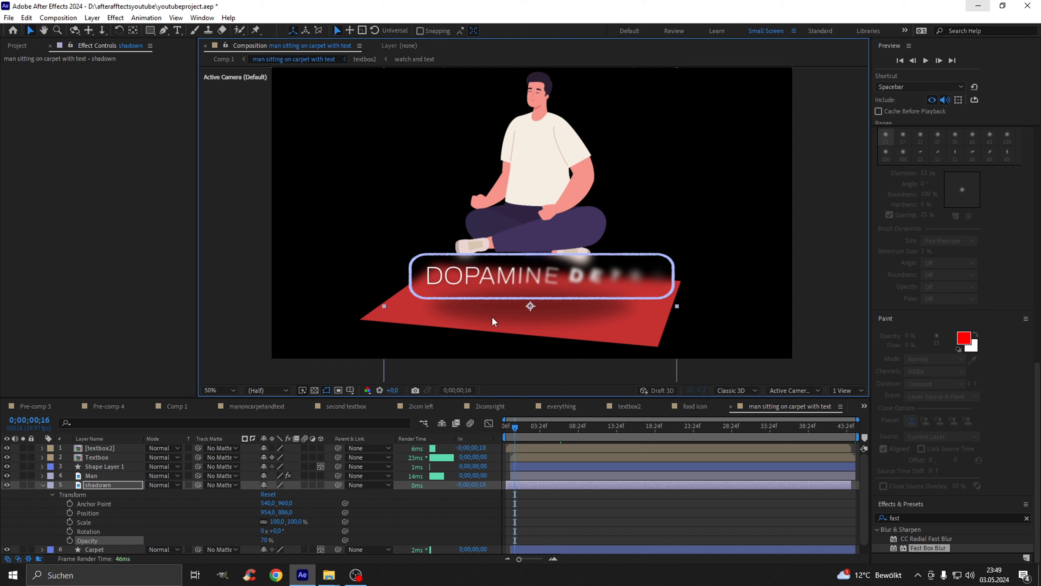
pyautogui.moveTo(510, 426); pyautogui.dragTo(519, 427)
# - Reveal the Man layer's Position keyframes and preview his drop onto the carpet from the start
pyautogui.click(102, 476)
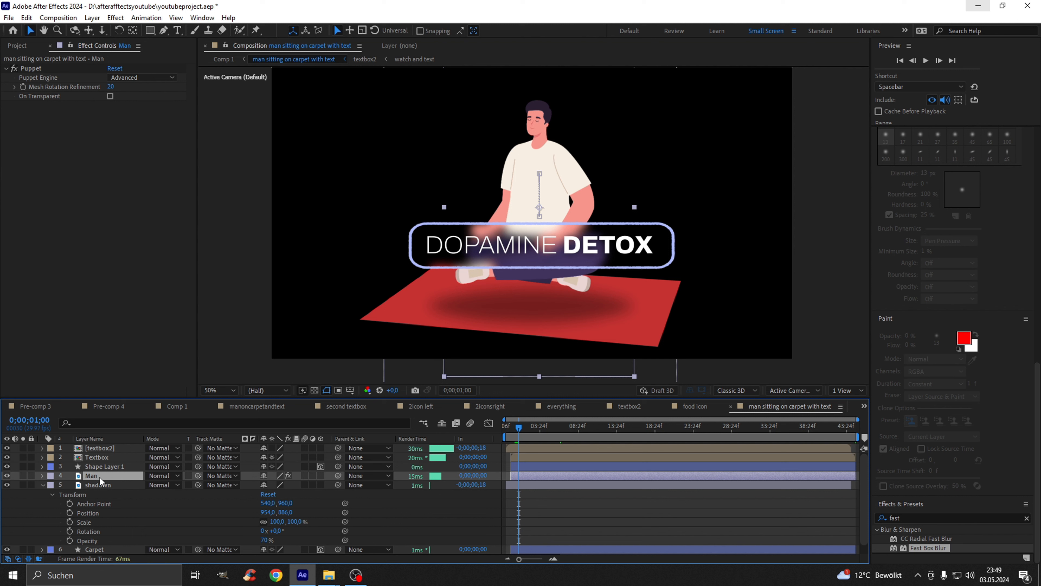
pyautogui.press('p')
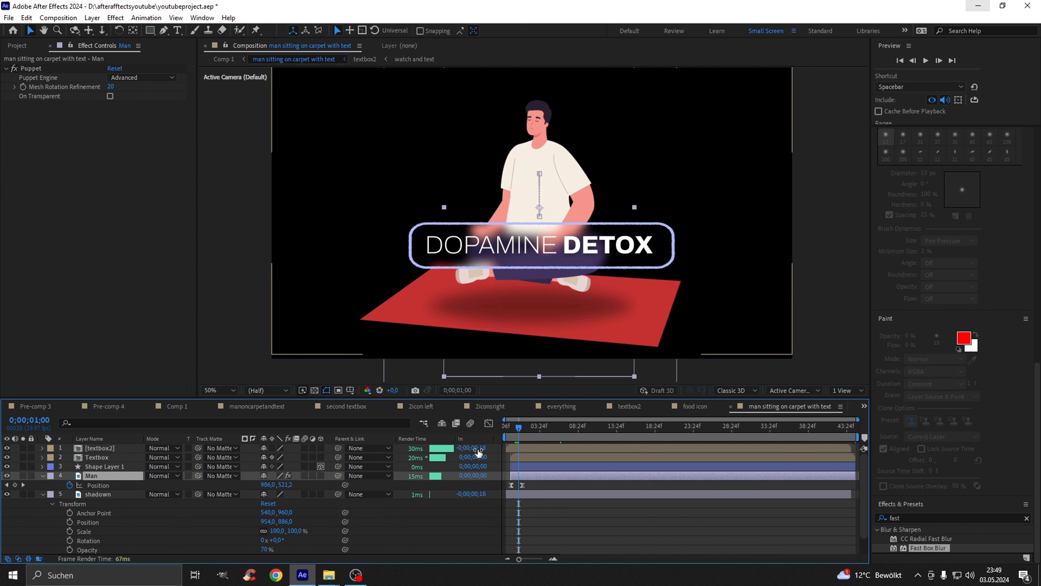
pyautogui.press('space')
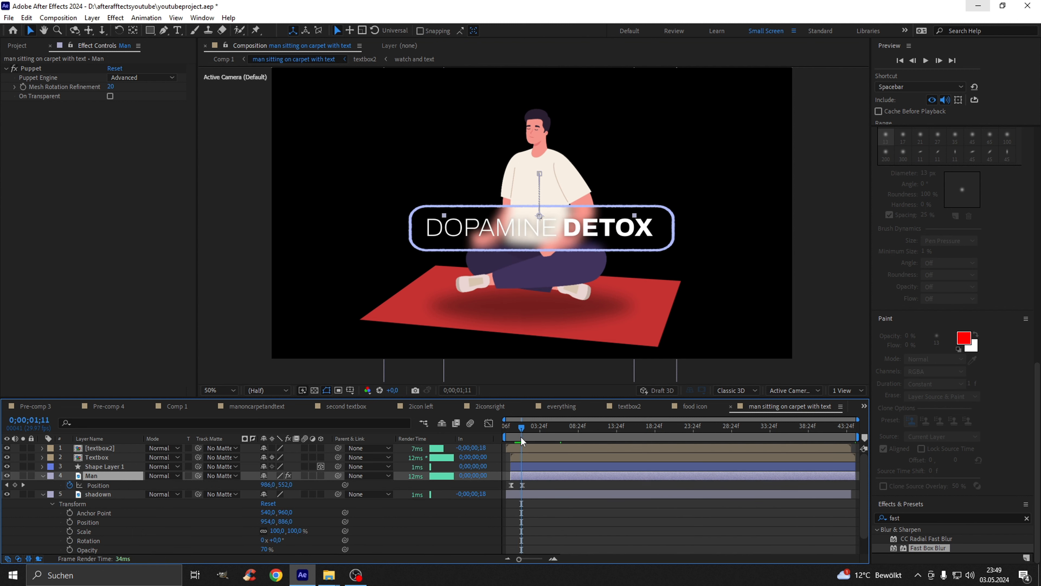
pyautogui.press('space')
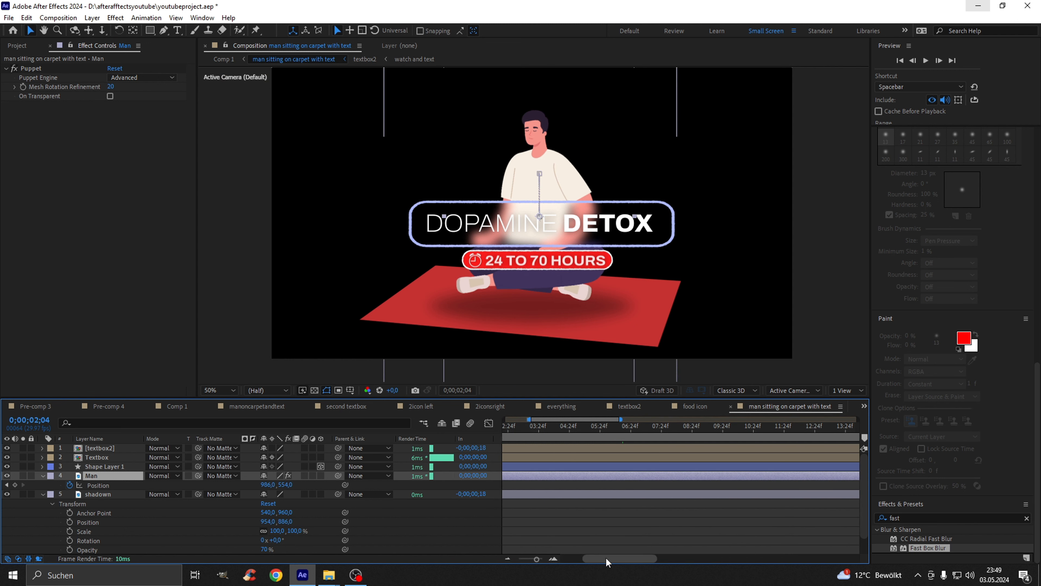
pyautogui.scroll(5, 544, 459)
pyautogui.moveTo(545, 429); pyautogui.dragTo(527, 443)
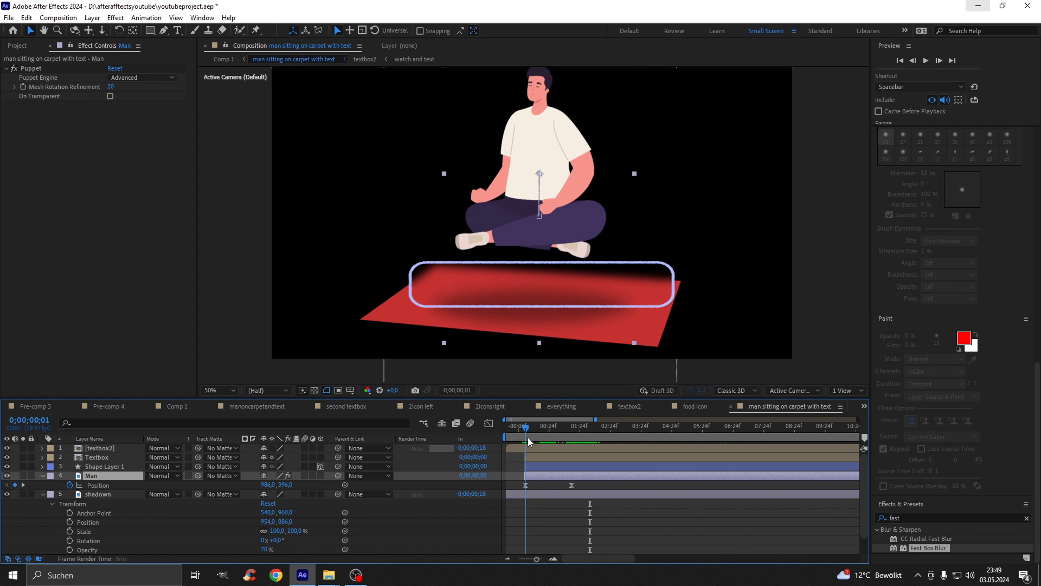
pyautogui.press('space')
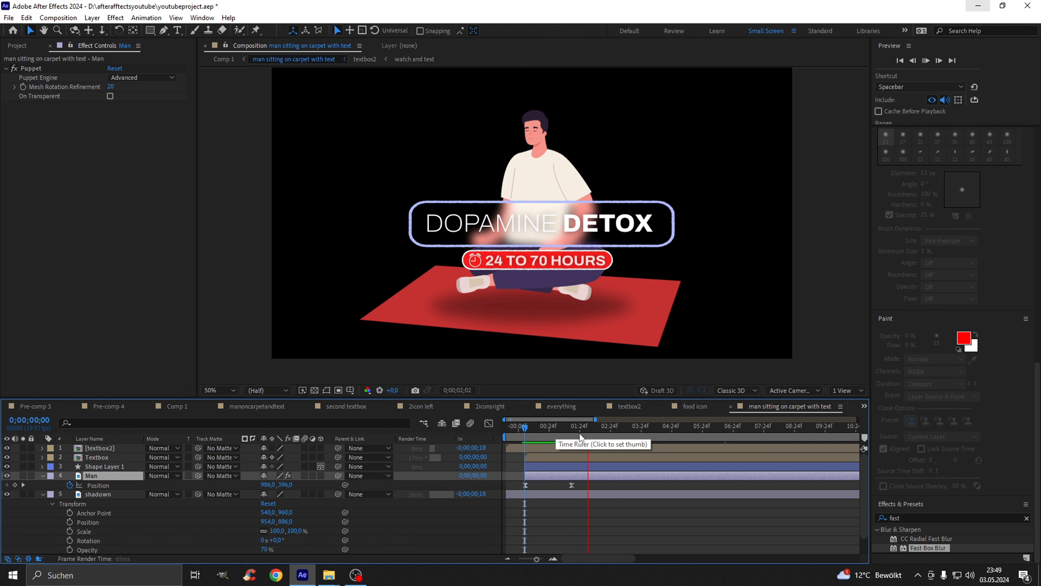
pyautogui.press('space')
# - Keyframe the Man layer's Position at 986, 527 at 0;00;02;24 and preview the rise after the drop
pyautogui.moveTo(603, 436); pyautogui.dragTo(614, 433)
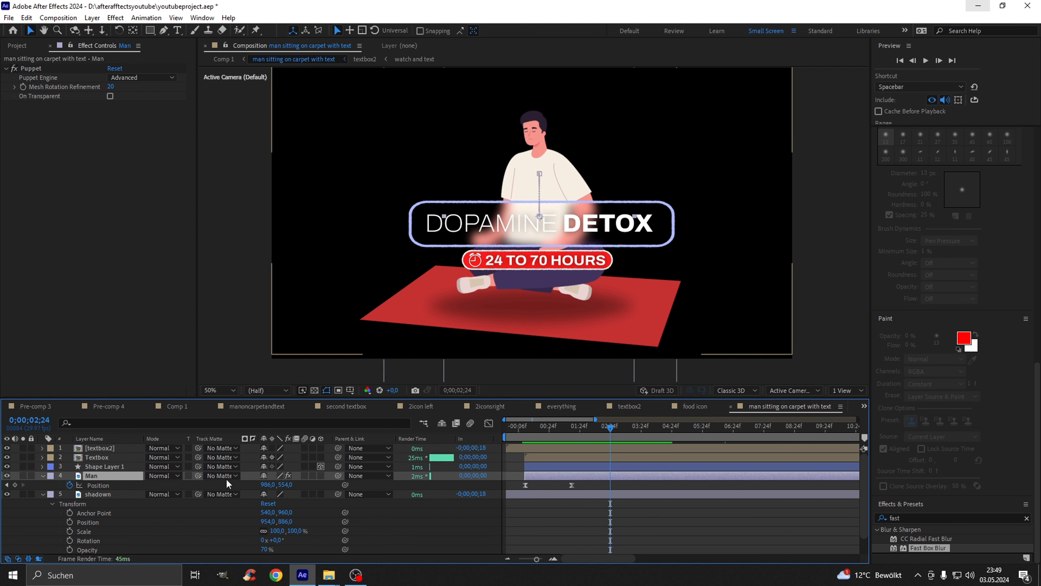
pyautogui.moveTo(280, 488)
pyautogui.mouseDown()
pyautogui.moveTo(269, 487)
pyautogui.moveTo(282, 484)
pyautogui.mouseUp()
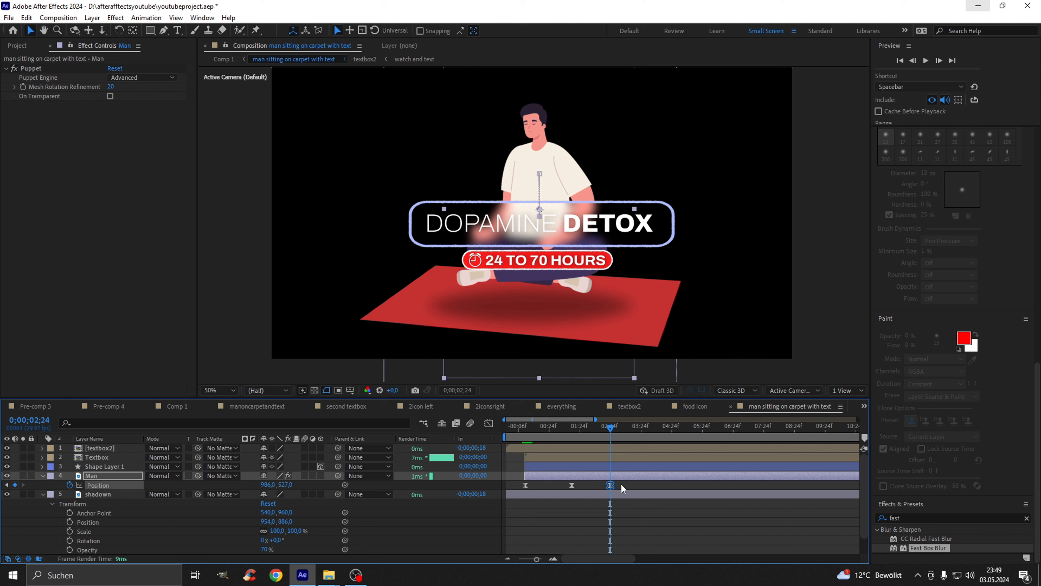
pyautogui.moveTo(555, 424); pyautogui.dragTo(542, 427)
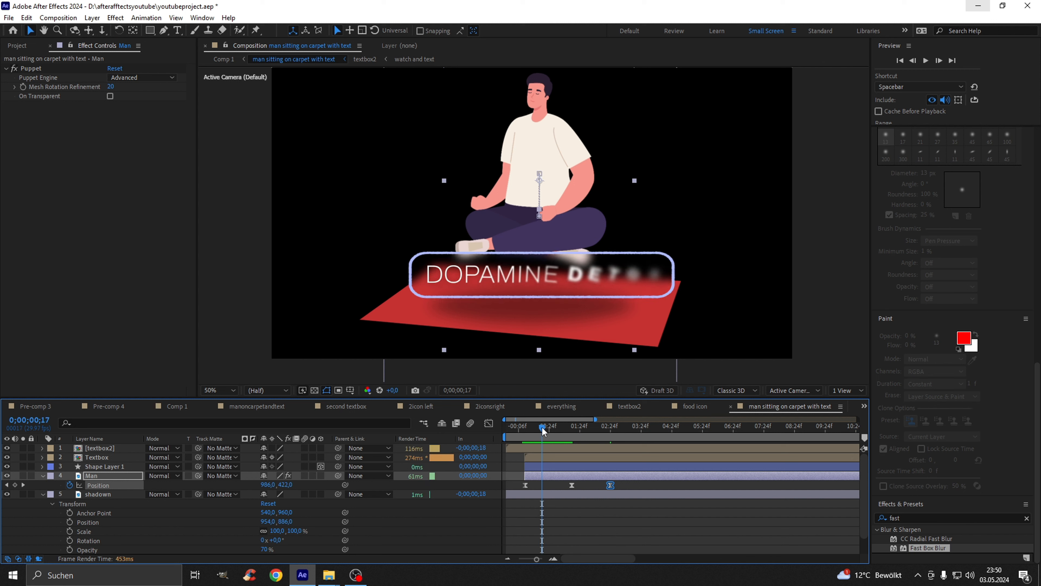
pyautogui.press('space')
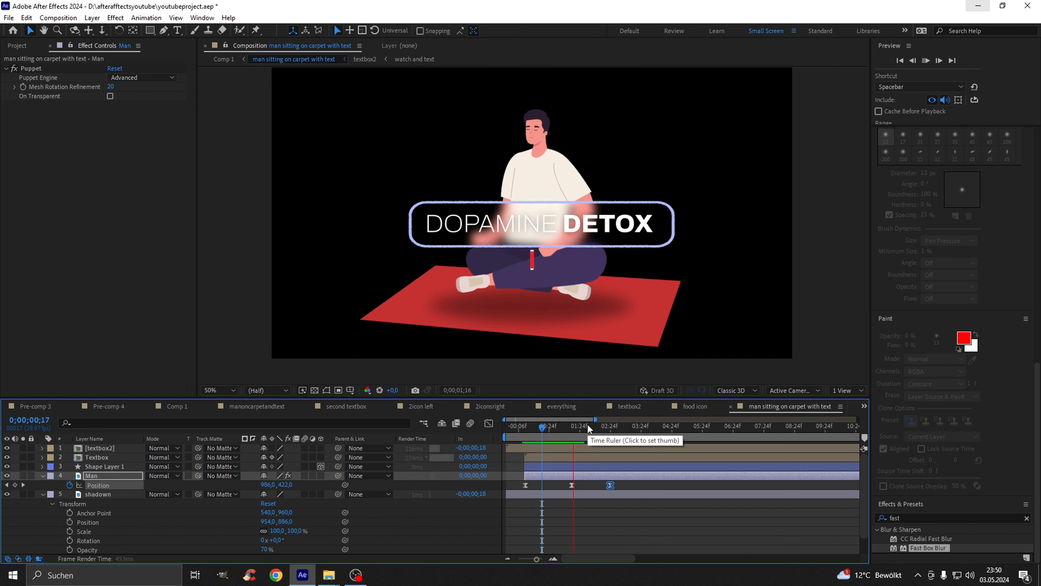
pyautogui.click(621, 426)
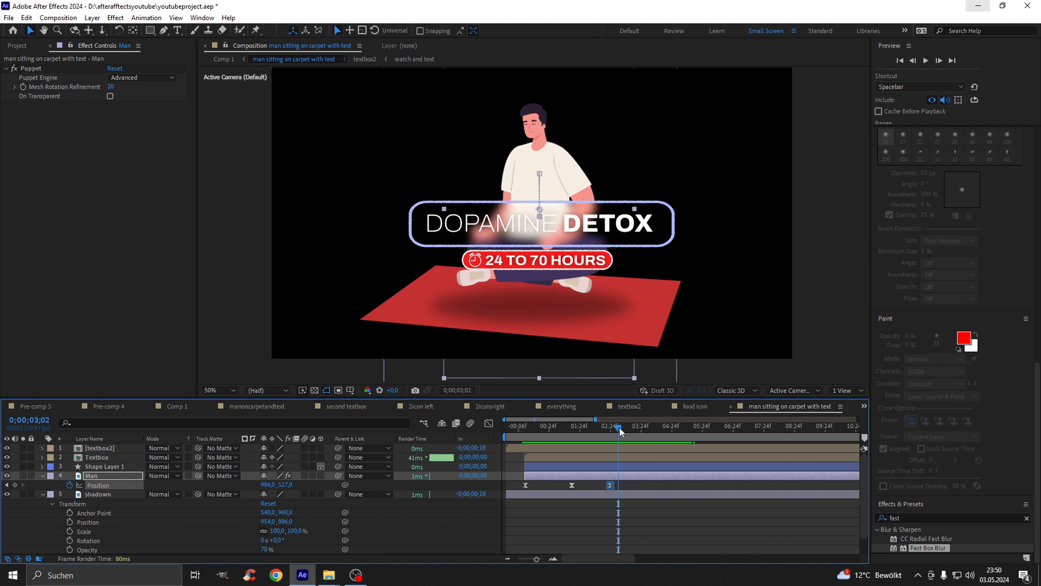
# - Add a Position keyframe returning the Man to 986, 554 and move it slightly before 0;00;04;13
pyautogui.moveTo(628, 431); pyautogui.dragTo(644, 433)
pyautogui.moveTo(658, 431); pyautogui.dragTo(662, 430)
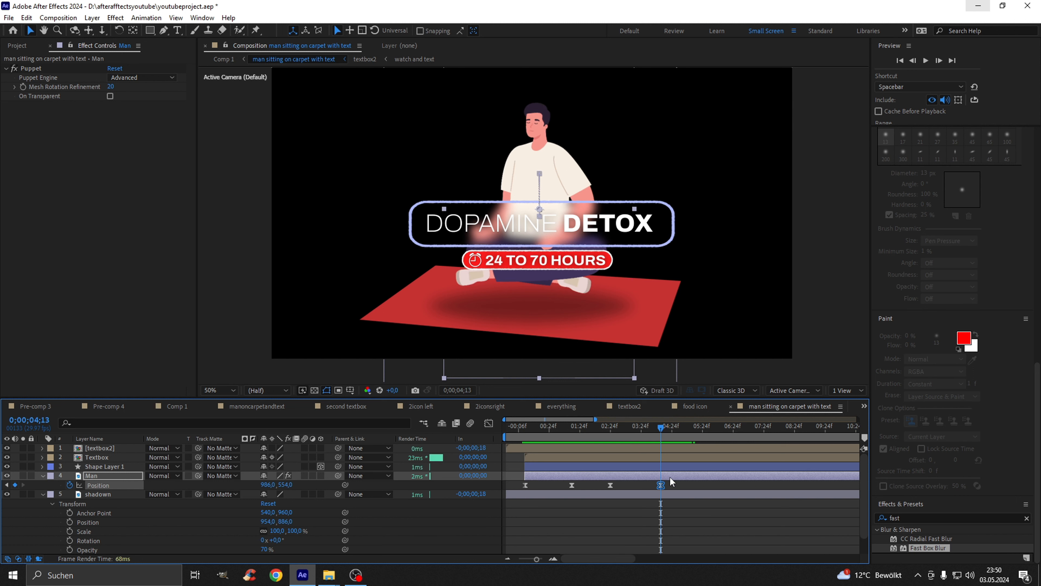
pyautogui.moveTo(661, 485); pyautogui.dragTo(649, 487)
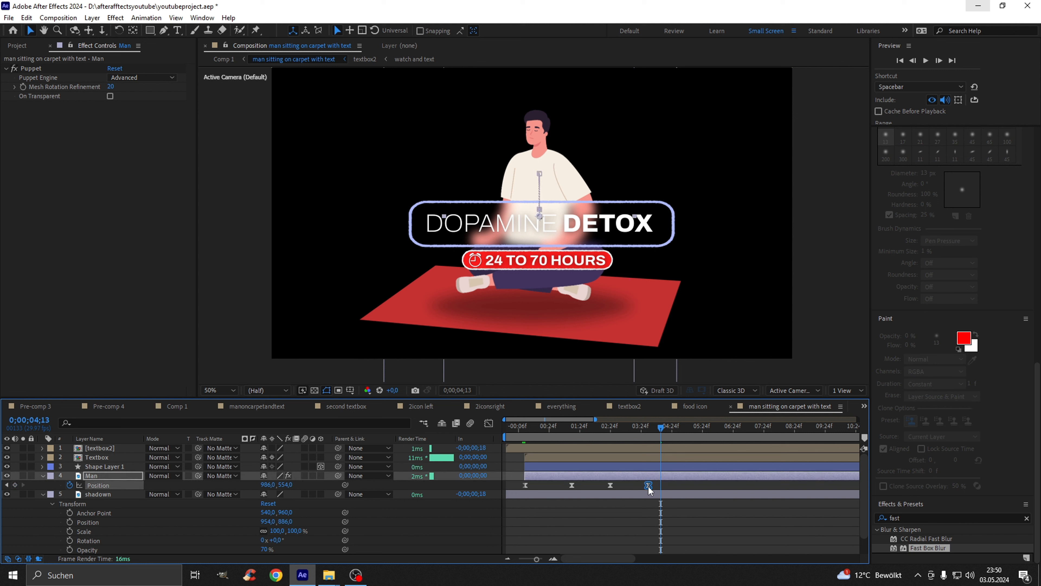
# - Copy the Man's rise and fall Position keyframes and paste them three times, starting near 0;00;05;05, 0;00;08;11 and 0;00;10;15
pyautogui.moveTo(625, 427); pyautogui.dragTo(603, 487)
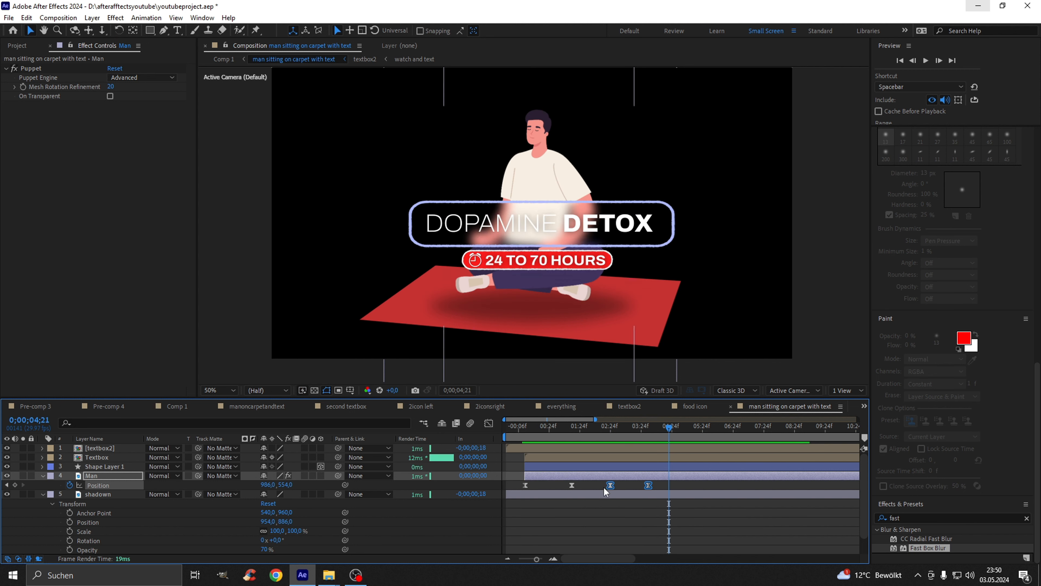
pyautogui.click(684, 433)
pyautogui.hotkey('ctrl', 'v')
pyautogui.press('-')
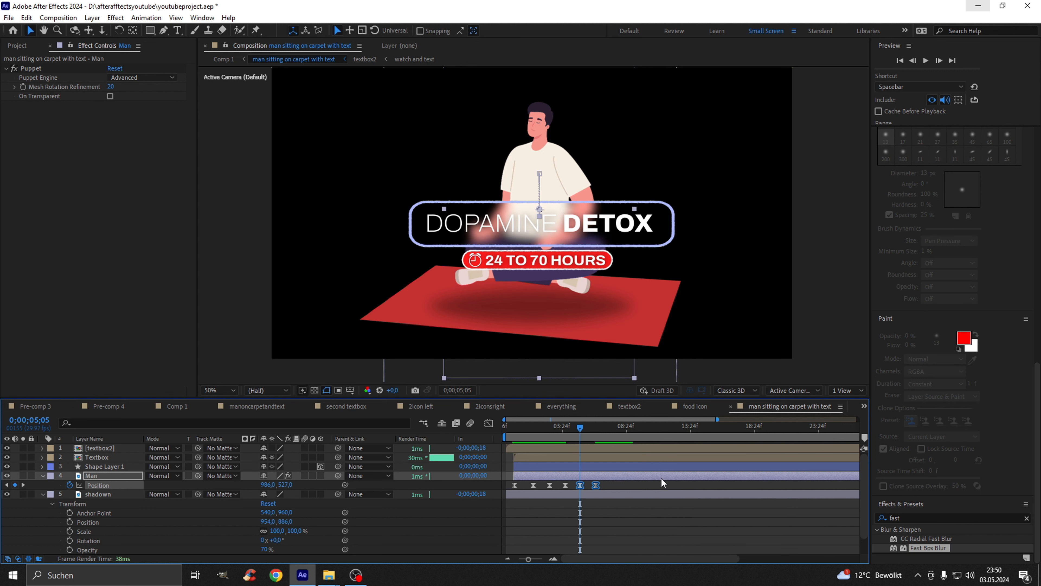
pyautogui.moveTo(583, 428); pyautogui.dragTo(625, 434)
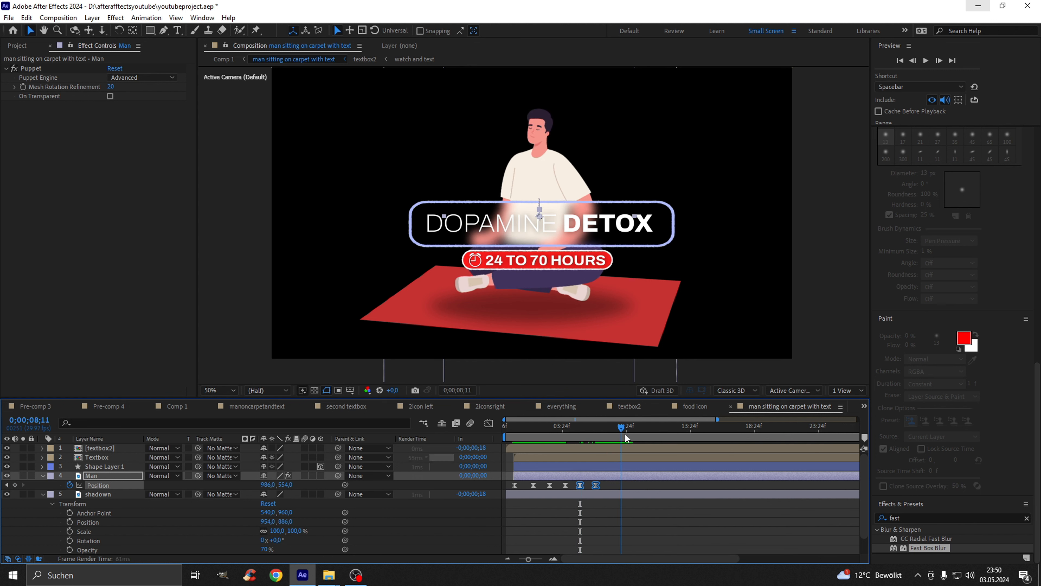
pyautogui.hotkey('ctrl', 'v')
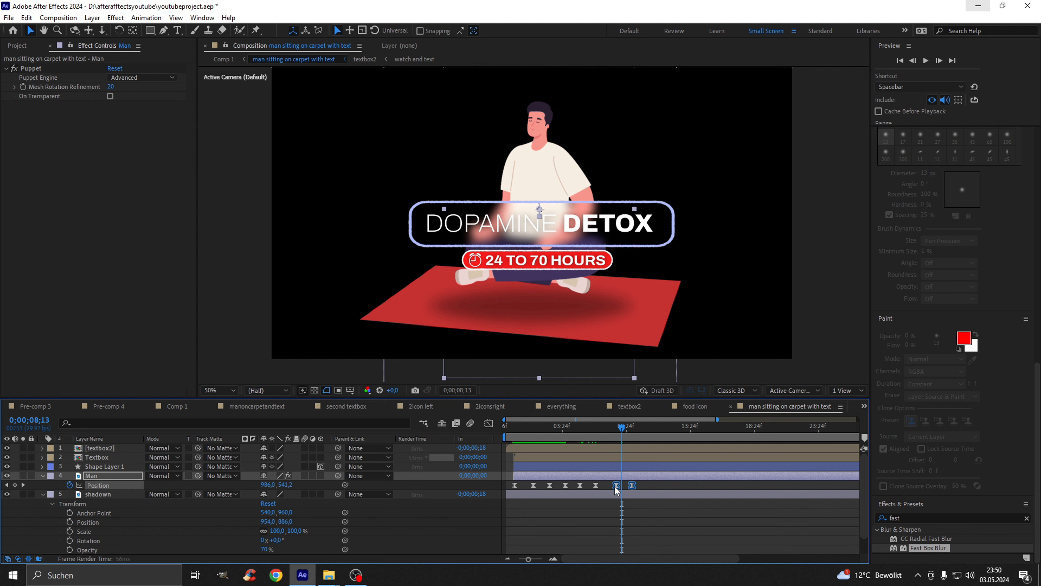
pyautogui.moveTo(623, 485); pyautogui.dragTo(615, 485)
pyautogui.click(648, 434)
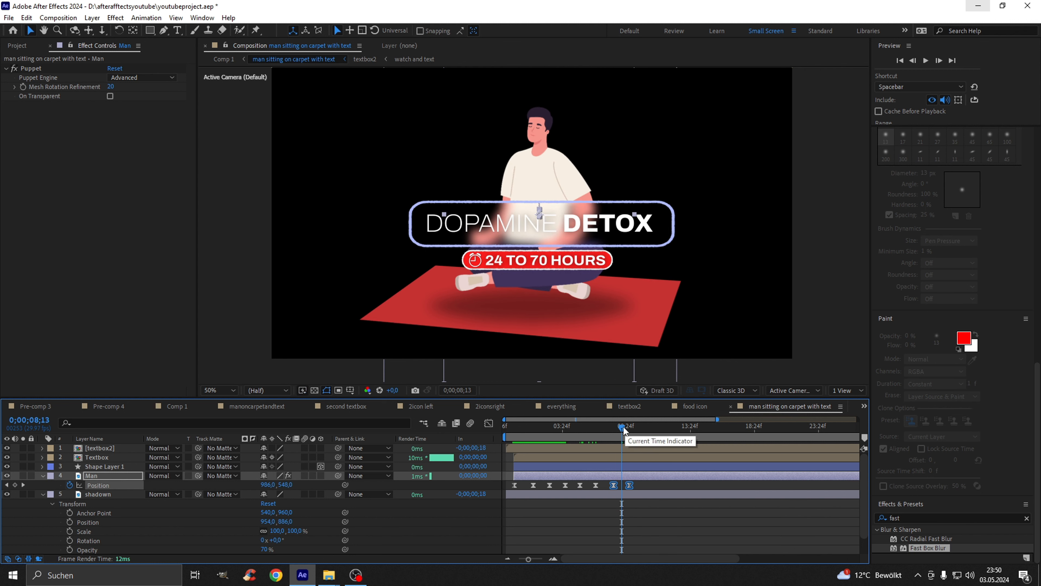
pyautogui.hotkey('ctrl', 'v')
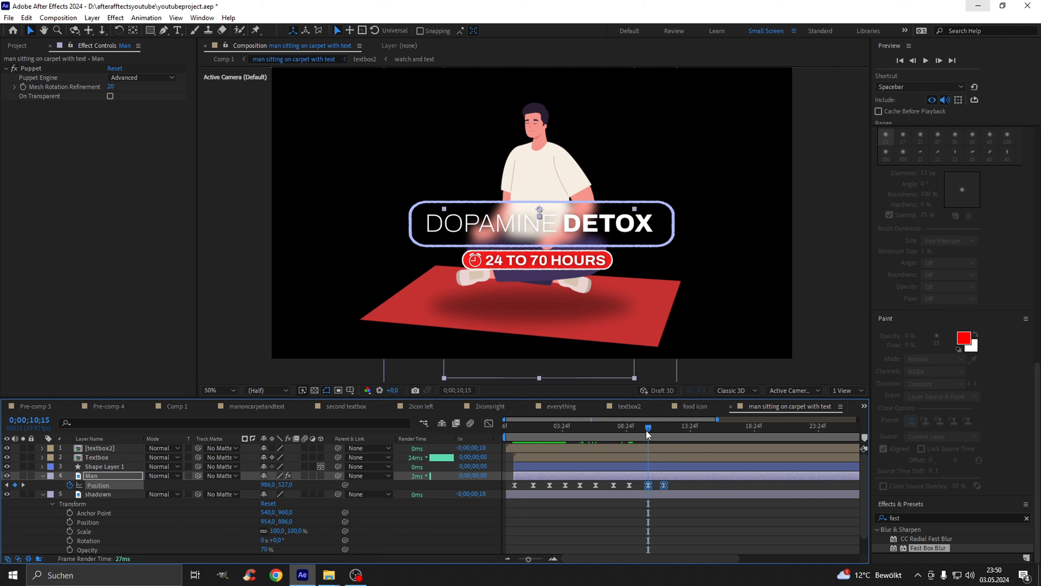
# - Preview the repeated floating motion and shift the Man's last Position keyframe slightly later to 0;00;11;27
pyautogui.moveTo(646, 430); pyautogui.dragTo(538, 429)
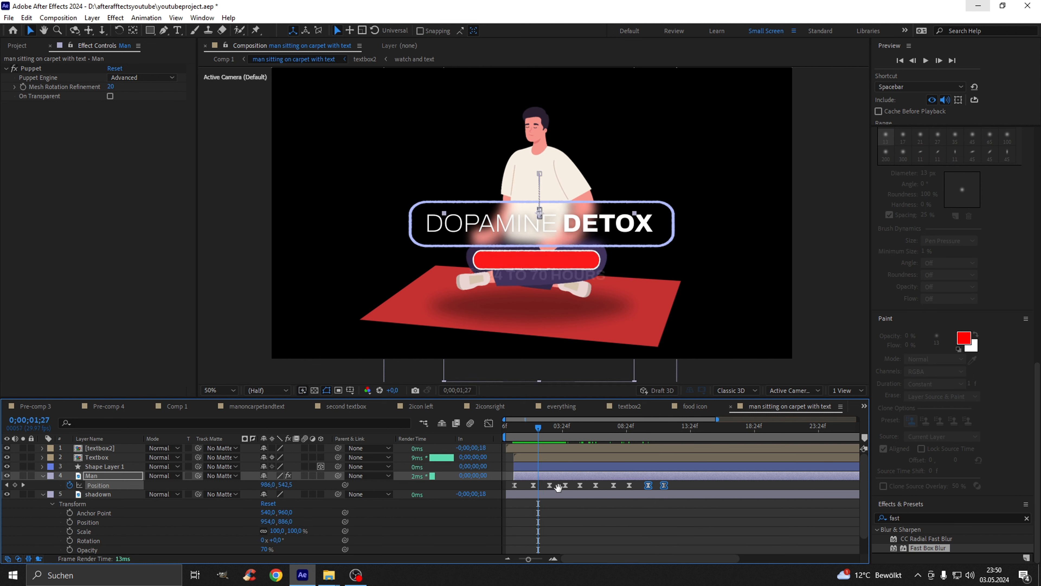
pyautogui.press('space')
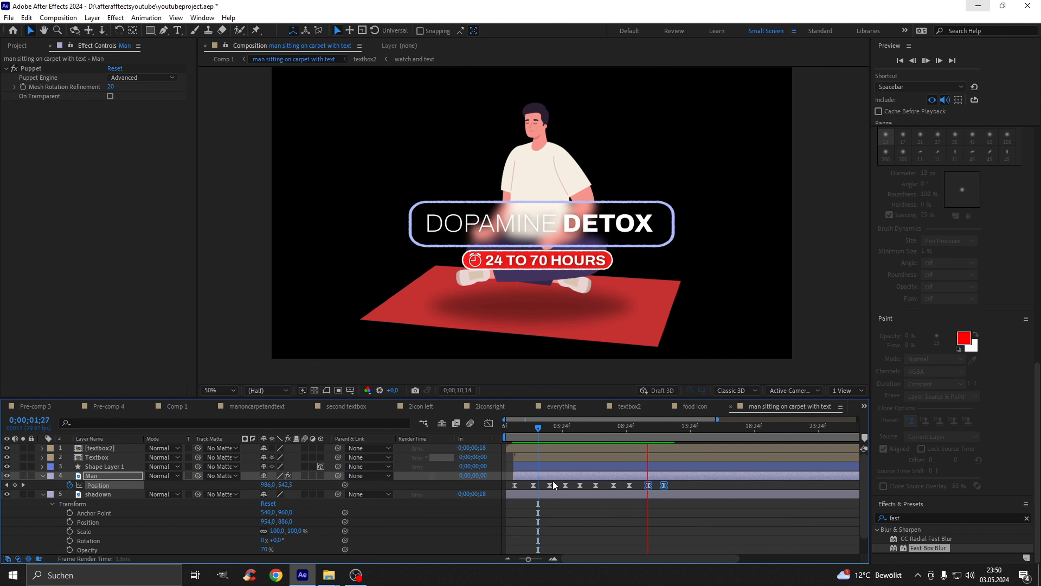
pyautogui.press('space')
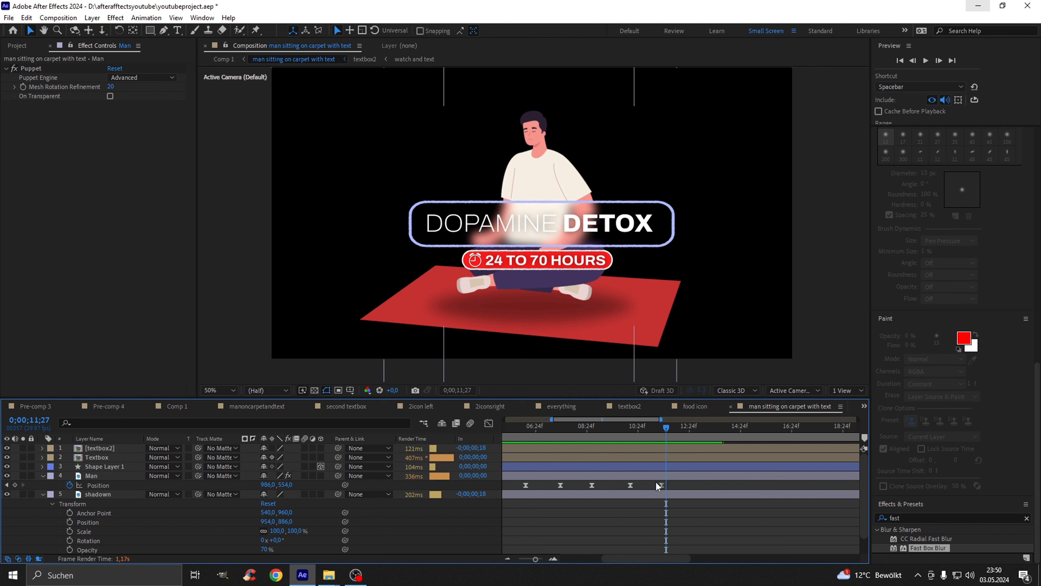
pyautogui.moveTo(662, 486); pyautogui.dragTo(668, 486)
pyautogui.press('=')
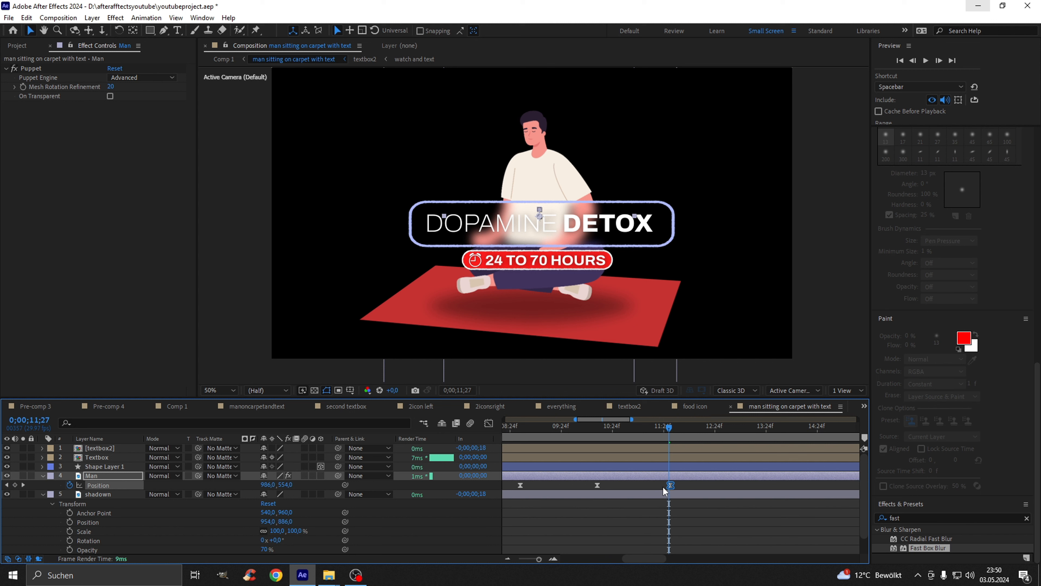
# - Select all of the Man's Position keyframes, show their speed graph and apply Easy Ease
pyautogui.press('-')
pyautogui.moveTo(646, 558); pyautogui.dragTo(603, 558)
pyautogui.moveTo(840, 480); pyautogui.dragTo(502, 493)
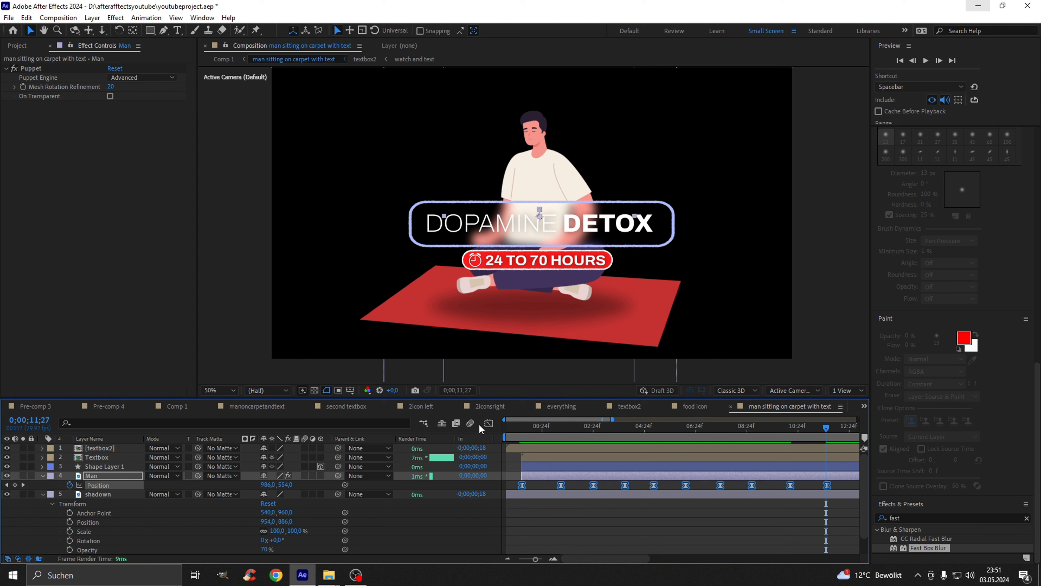
pyautogui.click(488, 423)
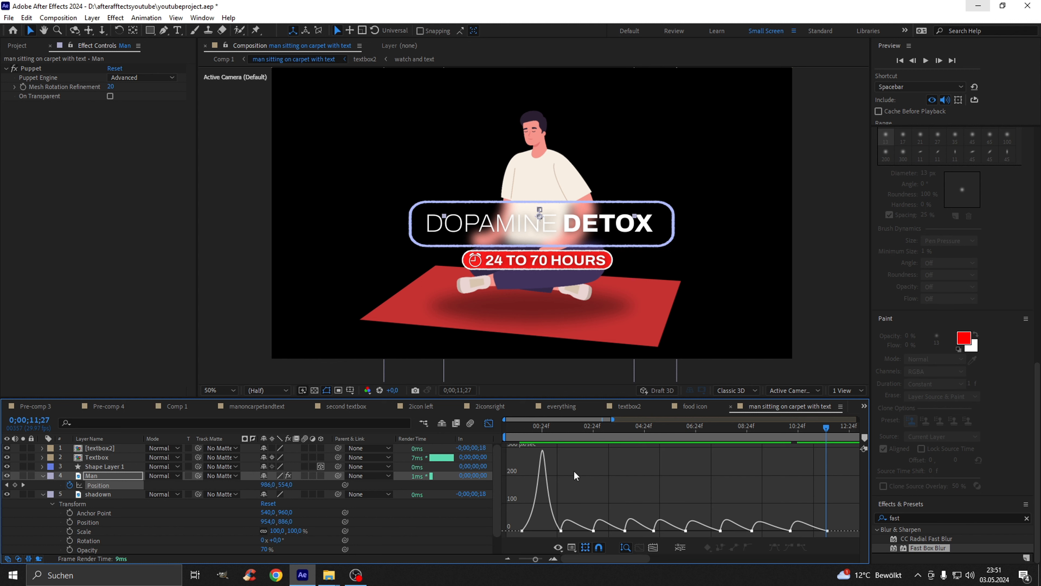
pyautogui.moveTo(563, 498); pyautogui.dragTo(558, 533)
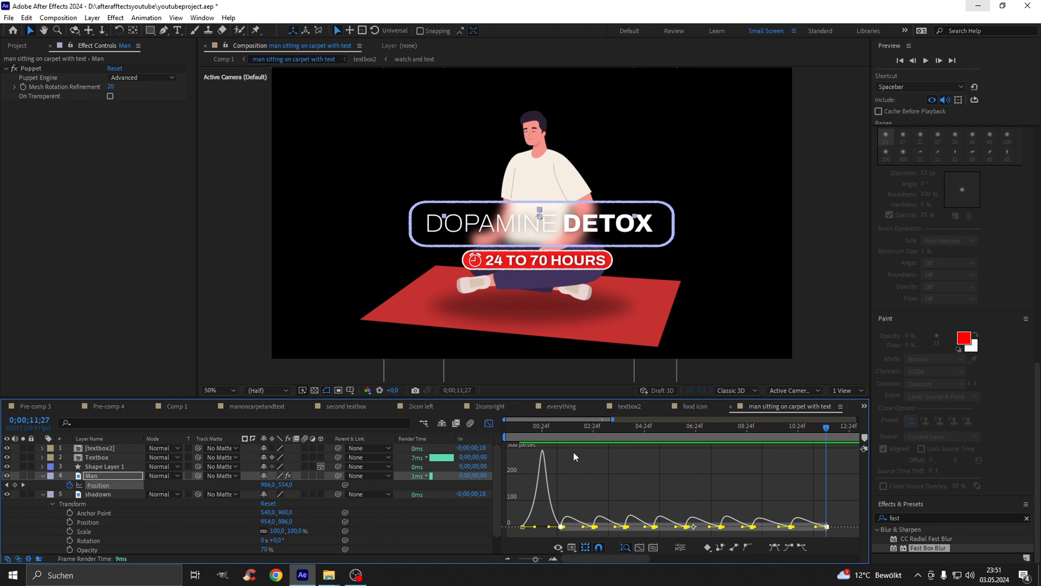
pyautogui.press('F9')
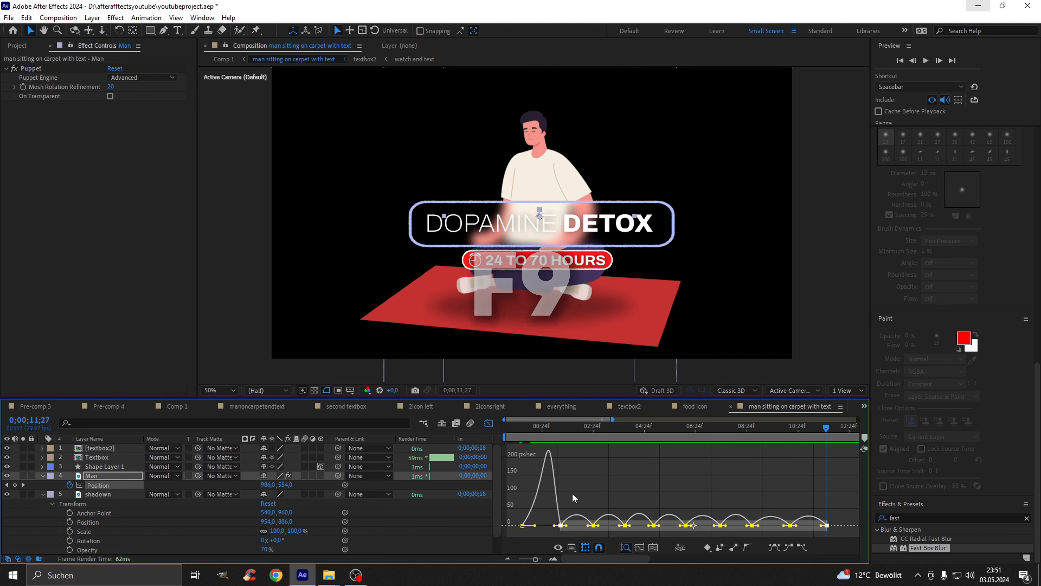
# - Lengthen the influence handles on both sides of the Man's Position keyframes to give the speed curves sharper, smoother peaks
pyautogui.keyDown('alt'); pyautogui.scroll(3, 589, 524); pyautogui.keyUp('alt')
pyautogui.hscroll(-3, 589, 524)
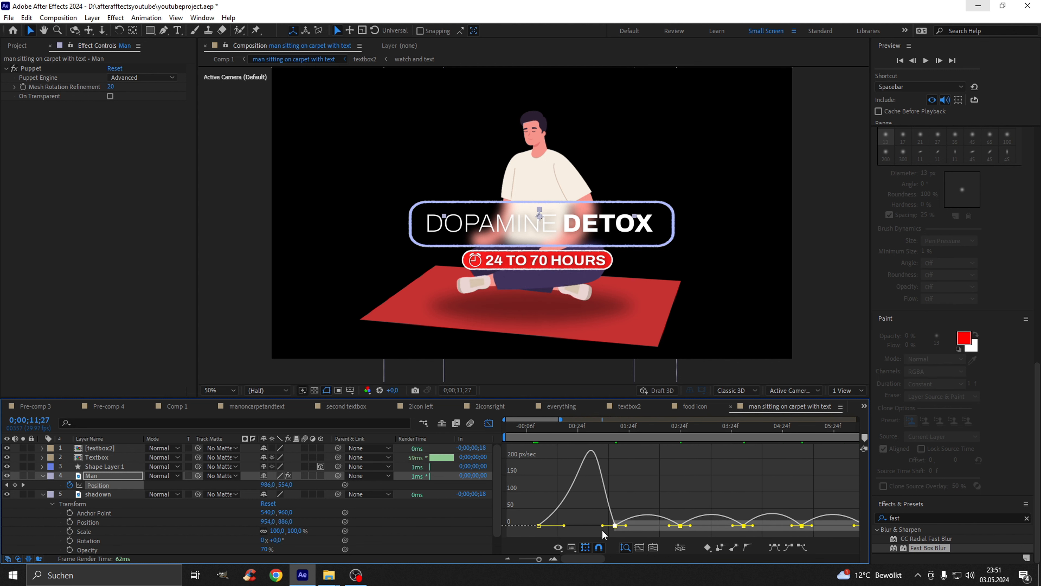
pyautogui.moveTo(603, 528); pyautogui.dragTo(597, 530)
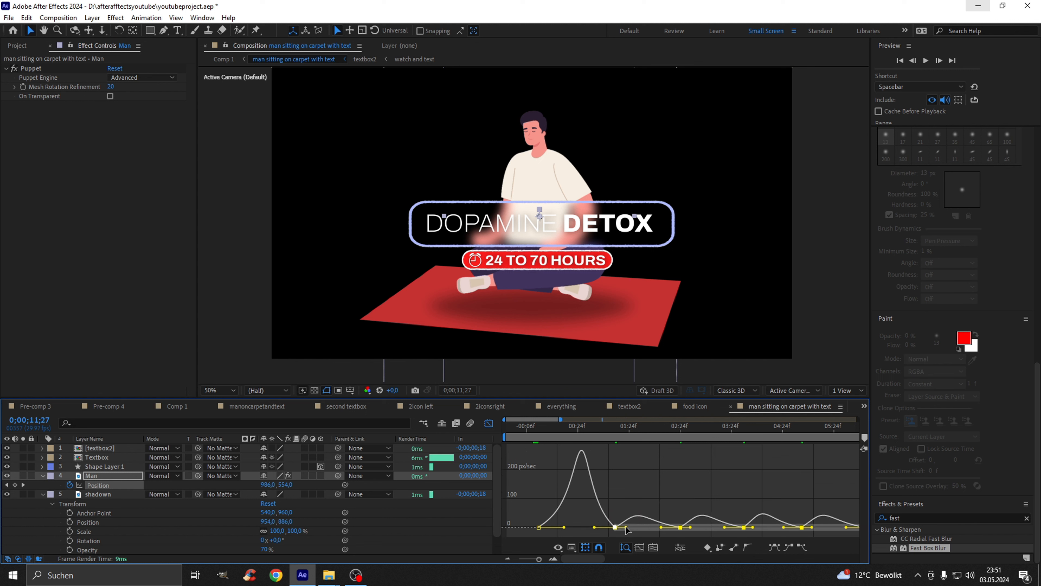
pyautogui.moveTo(626, 528); pyautogui.dragTo(656, 530)
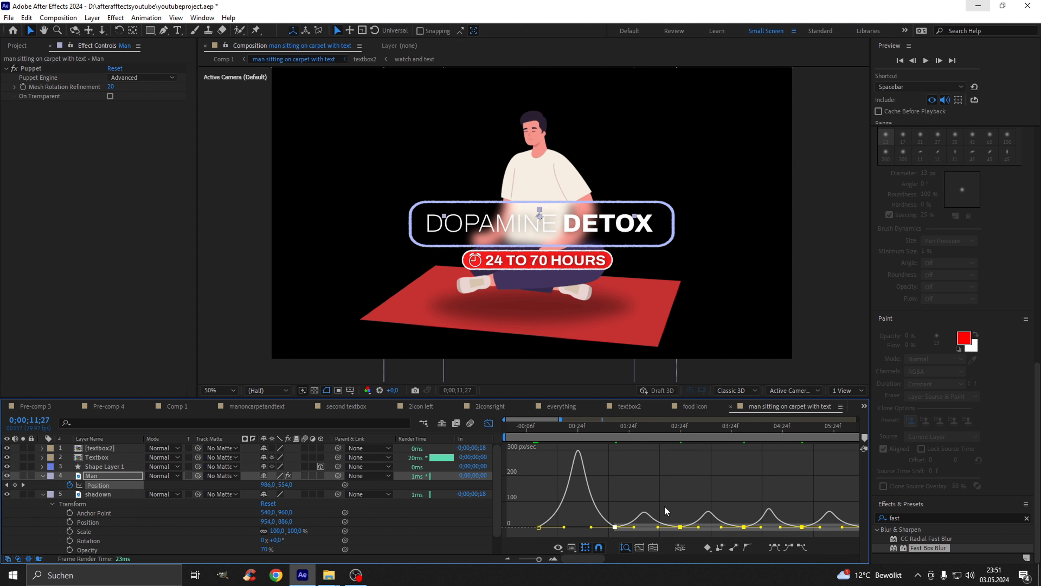
pyautogui.press('space')
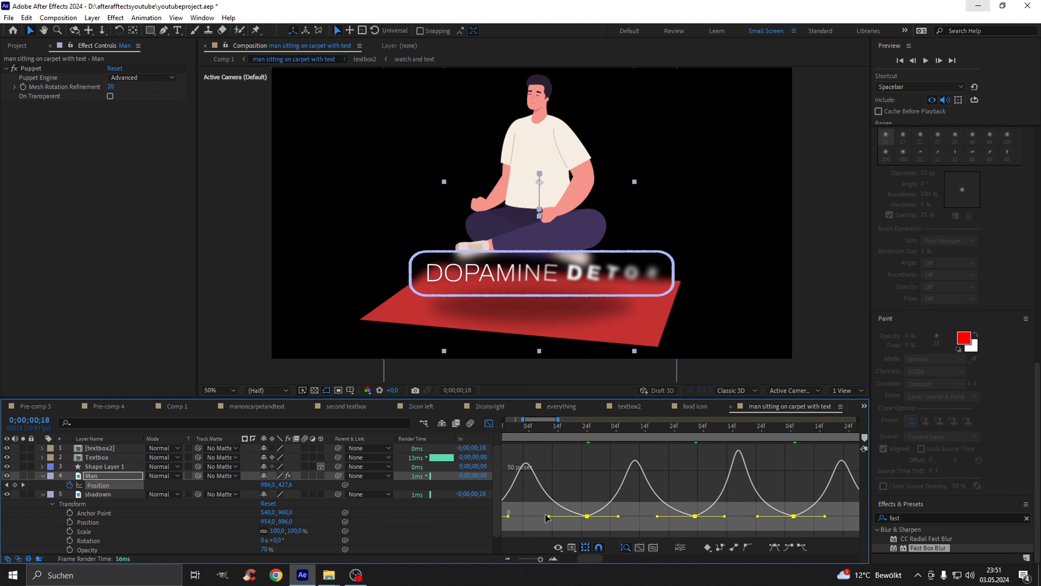
pyautogui.moveTo(547, 518); pyautogui.dragTo(563, 524)
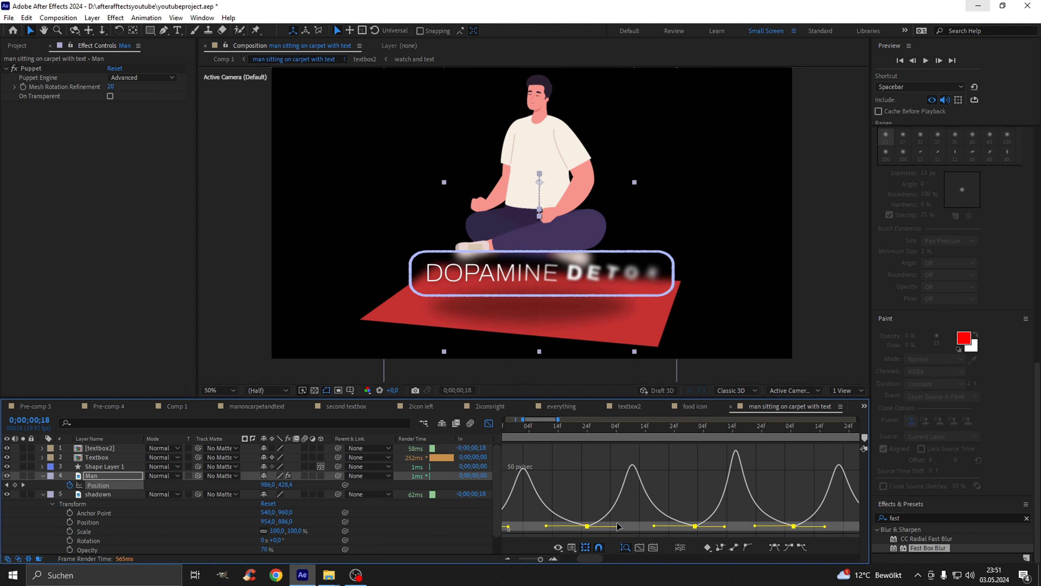
# - Close the speed graph and preview the Man's eased floating motion
pyautogui.scroll(-3, 619, 529)
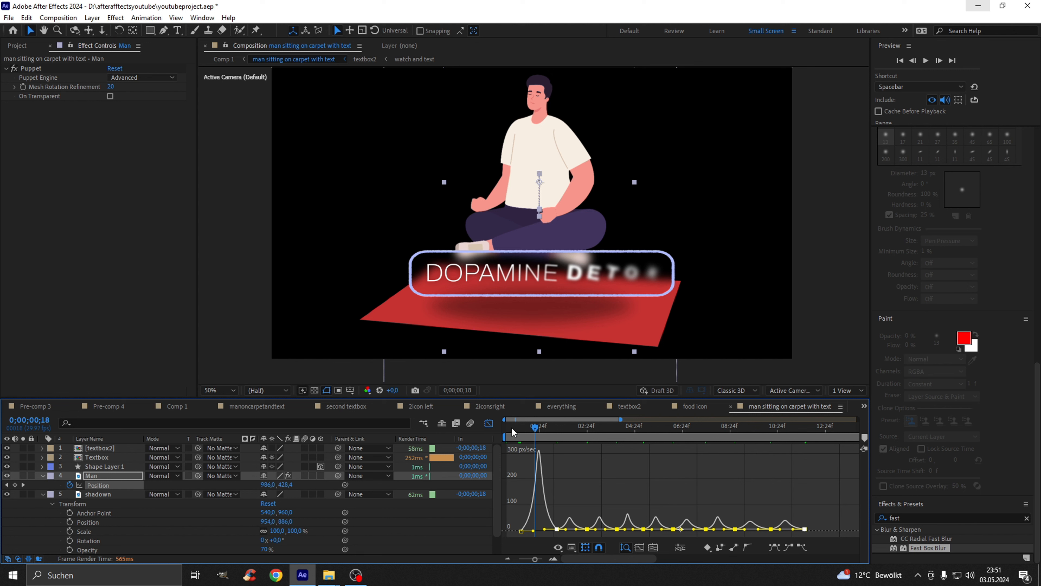
pyautogui.click(488, 423)
pyautogui.press('space')
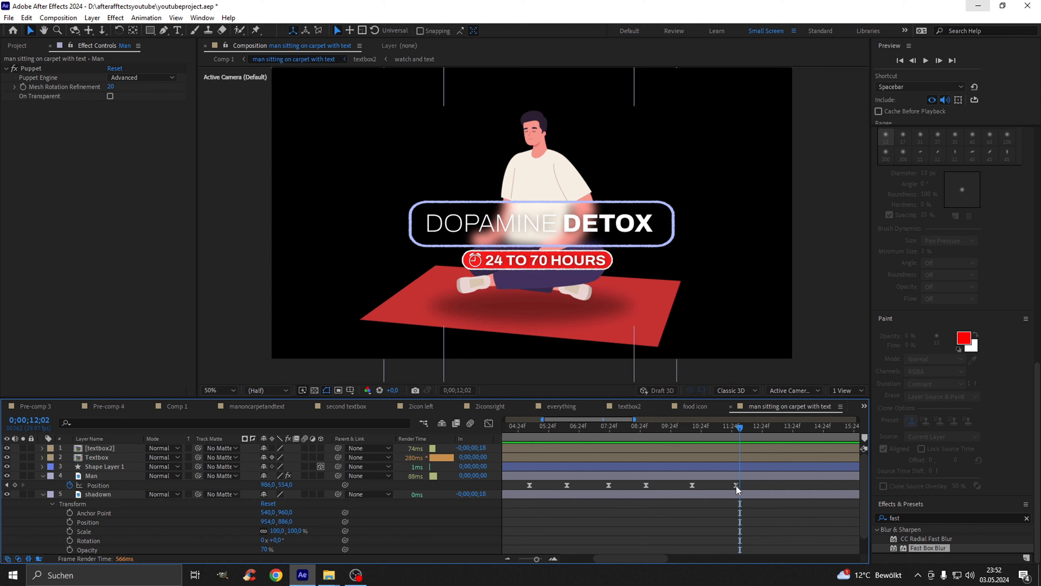
# - Space out the Man's later Position keyframes by moving them progressively later to slow the final floating cycles
pyautogui.click(746, 485)
pyautogui.moveTo(747, 485); pyautogui.dragTo(768, 485)
pyautogui.moveTo(693, 485); pyautogui.dragTo(711, 485)
pyautogui.moveTo(646, 486); pyautogui.dragTo(658, 485)
pyautogui.click(610, 486)
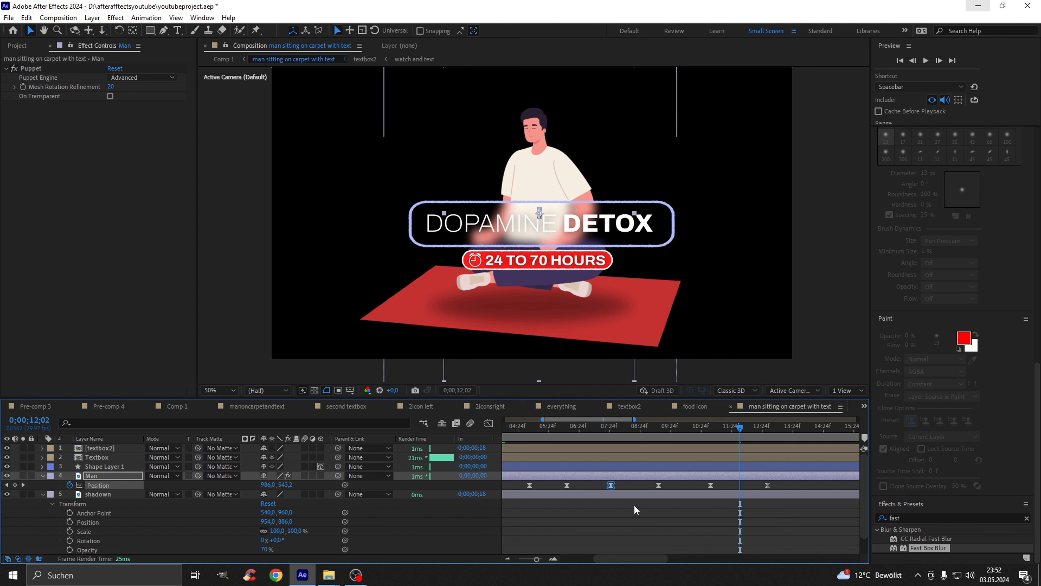
# - Shift the Man's early Position keyframes later to even out the spacing of the first floating cycles
pyautogui.keyDown('alt'); pyautogui.scroll(2, 640, 506); pyautogui.keyUp('alt')
pyautogui.keyDown('alt'); pyautogui.scroll(-3, 650, 549); pyautogui.keyUp('alt')
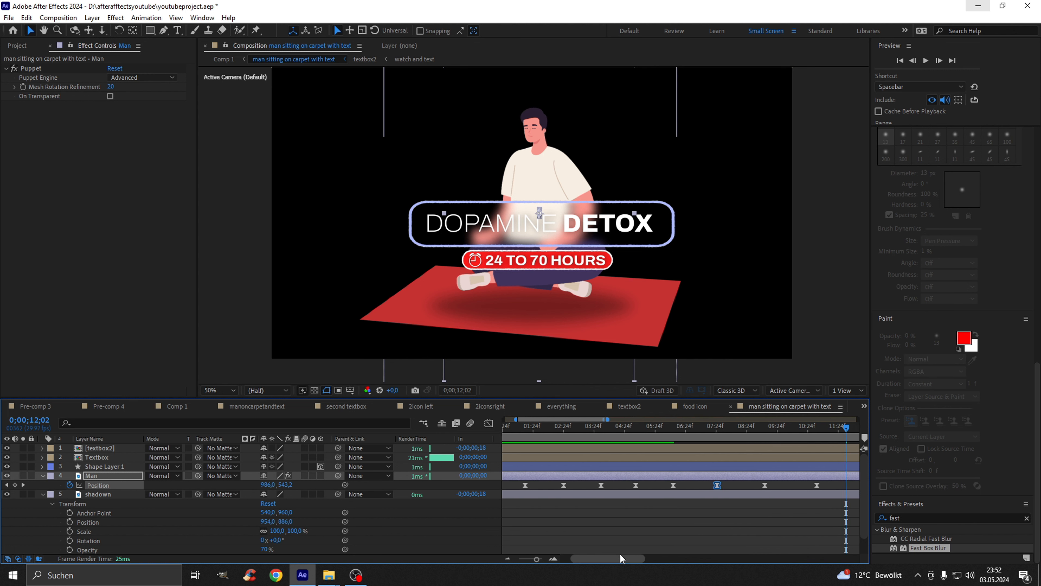
pyautogui.moveTo(687, 486); pyautogui.dragTo(582, 485)
pyautogui.click(615, 485)
pyautogui.moveTo(601, 559); pyautogui.dragTo(584, 557)
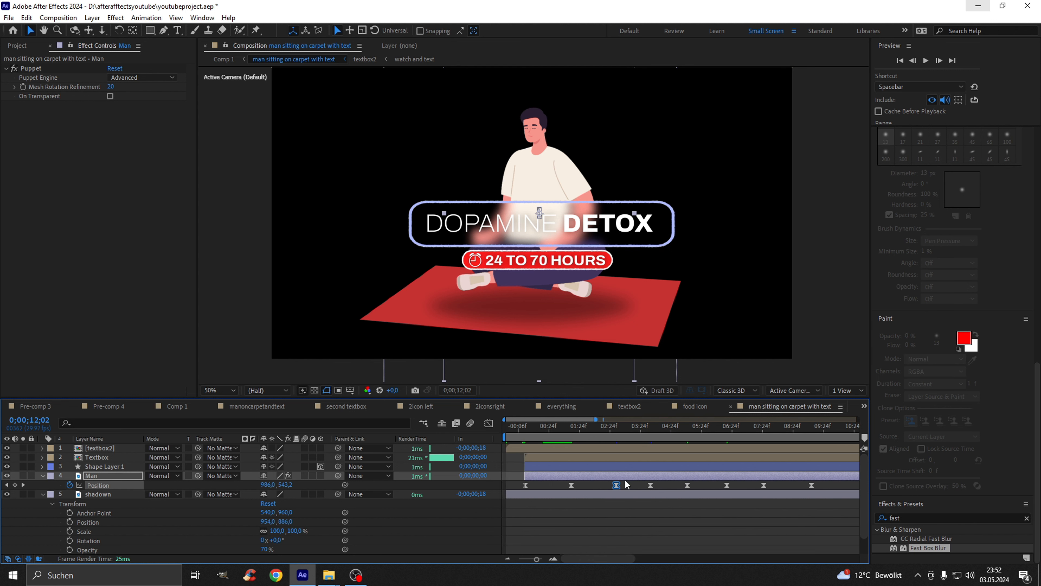
pyautogui.click(651, 486)
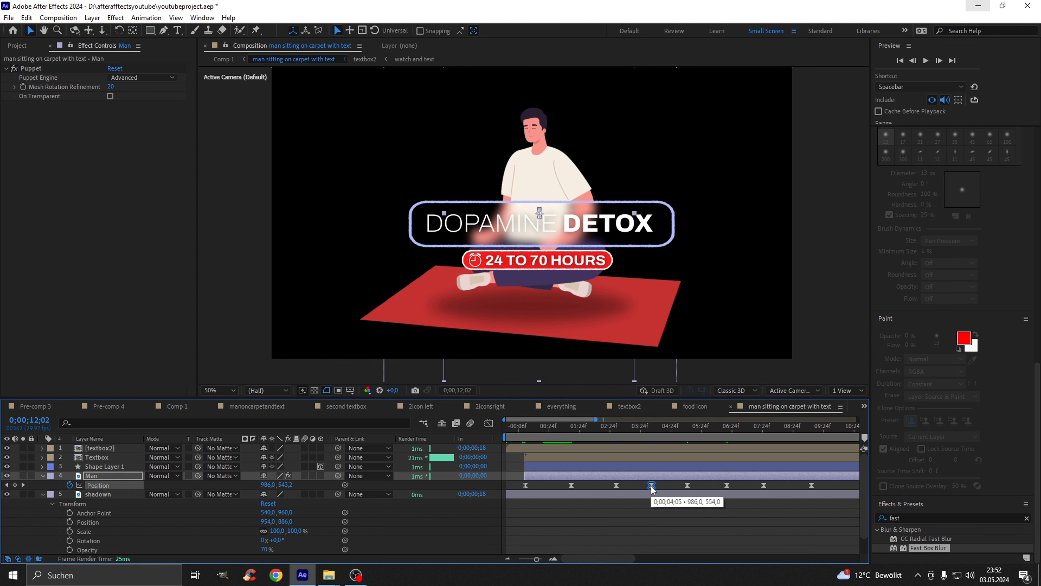
pyautogui.press('-')
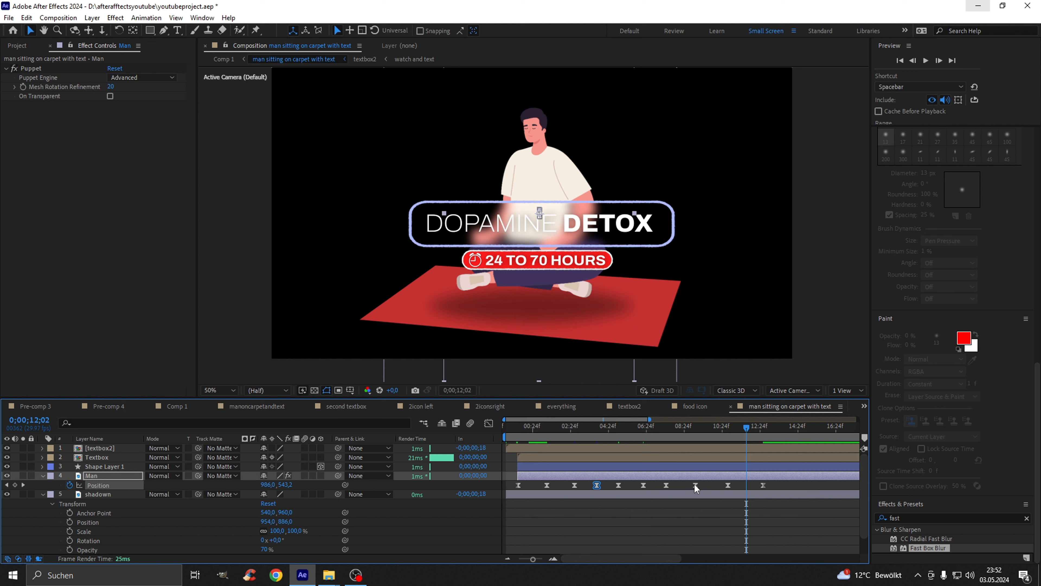
# - Space the Man's remaining Position keyframes evenly along the timeline and preview the floating motion
pyautogui.click(698, 485)
pyautogui.moveTo(698, 485); pyautogui.dragTo(640, 485)
pyautogui.click(621, 484)
pyautogui.press('space')
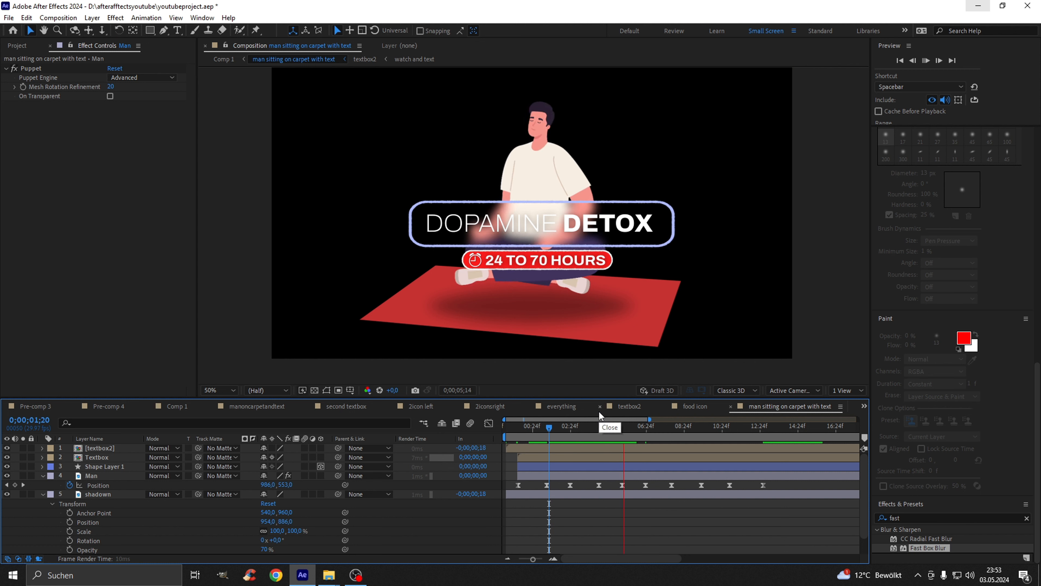
pyautogui.click(287, 484)
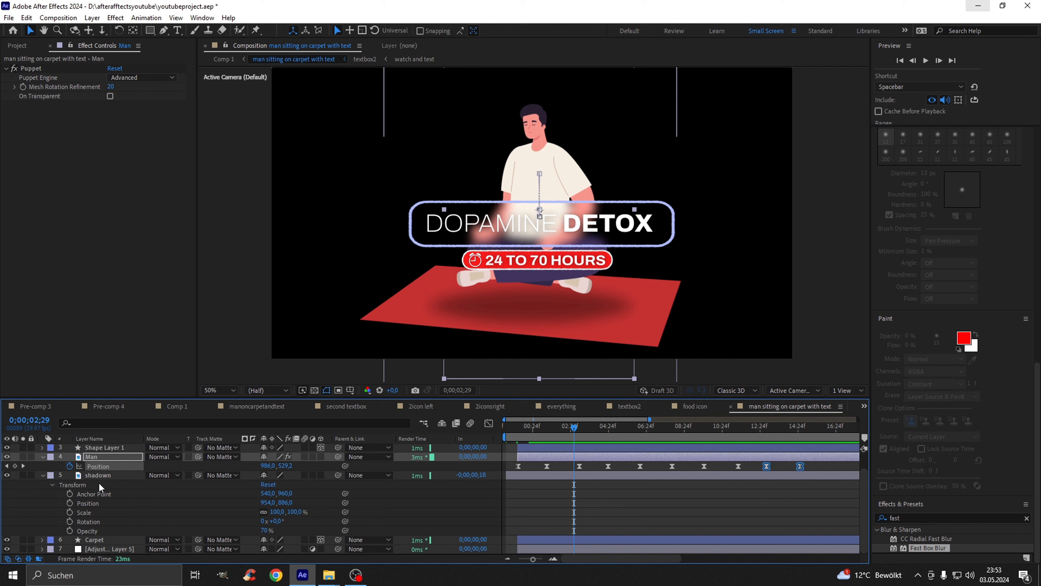
# - Keyframe the shadown layer's Scale at 92% at 0;00;00;01, in line with the Man's first Position keyframe
pyautogui.scroll(-2, 99, 482)
pyautogui.click(108, 484)
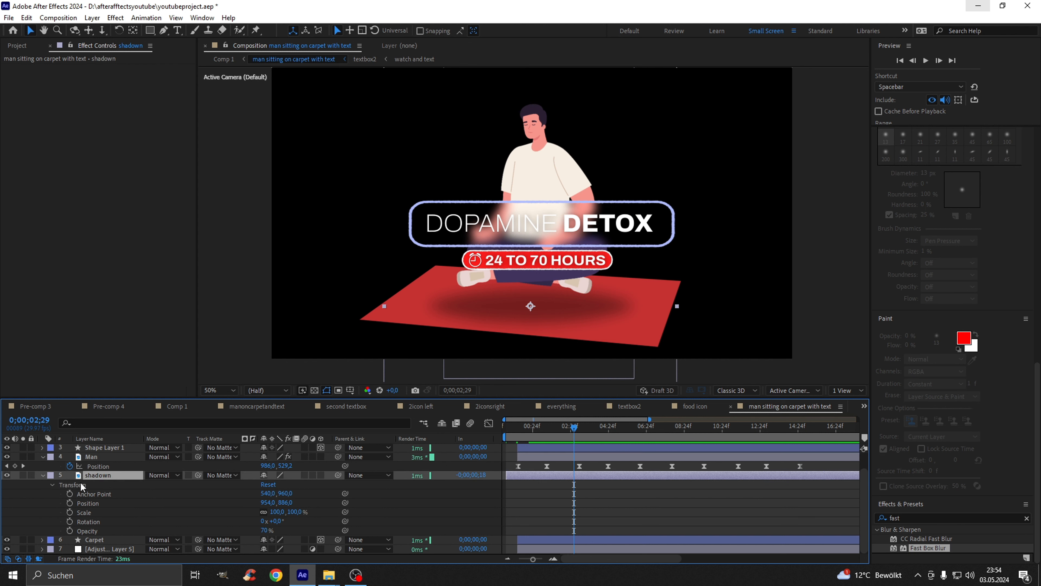
pyautogui.press('s')
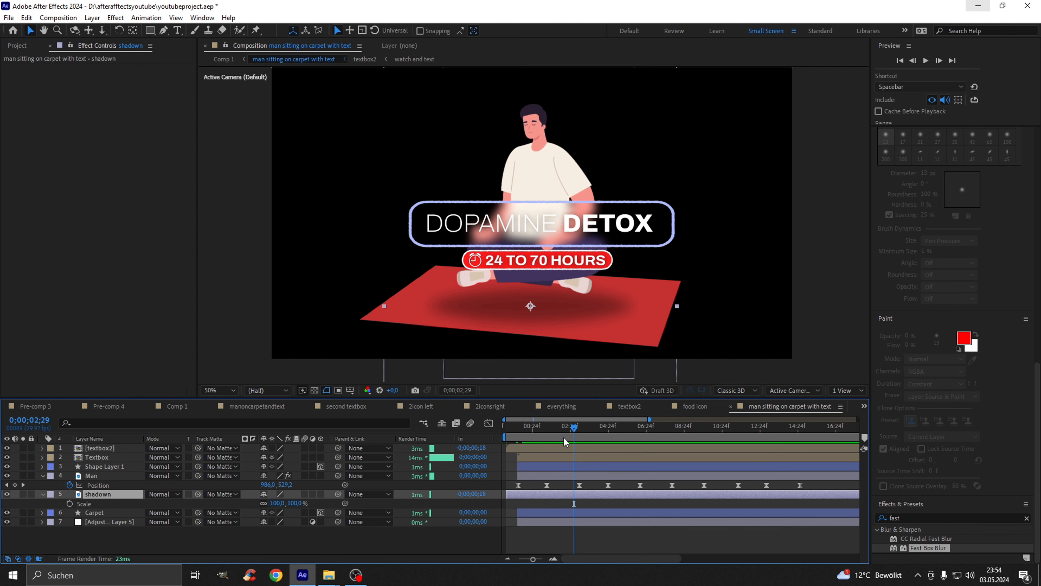
pyautogui.moveTo(572, 433); pyautogui.dragTo(519, 434)
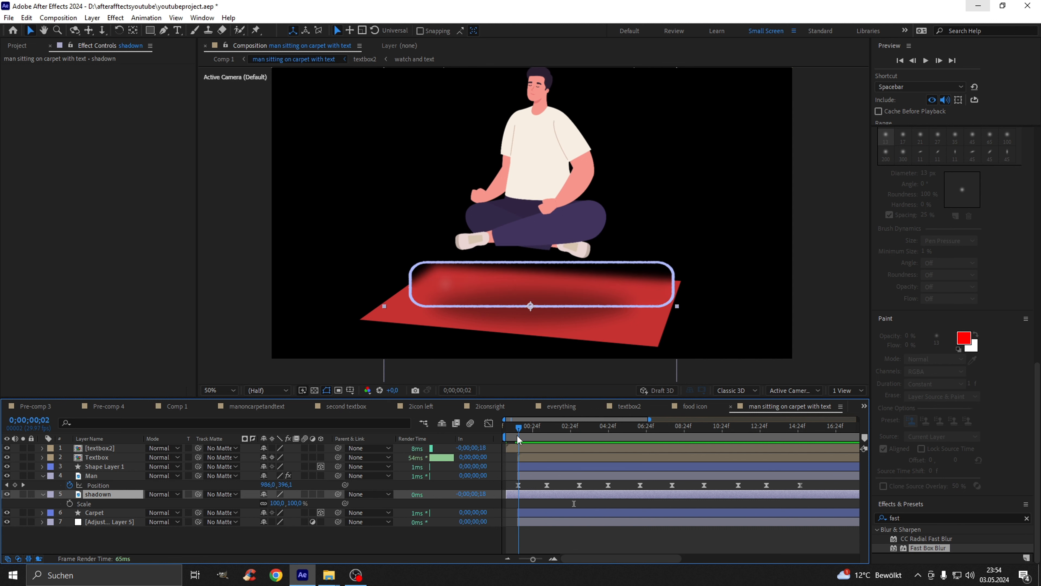
pyautogui.click(555, 558)
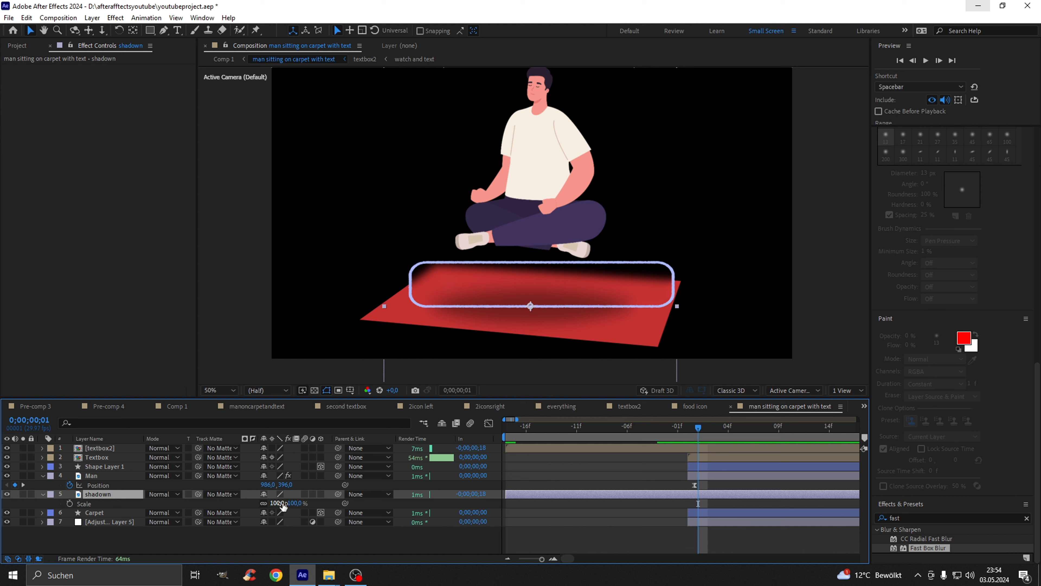
pyautogui.moveTo(278, 503); pyautogui.dragTo(277, 508)
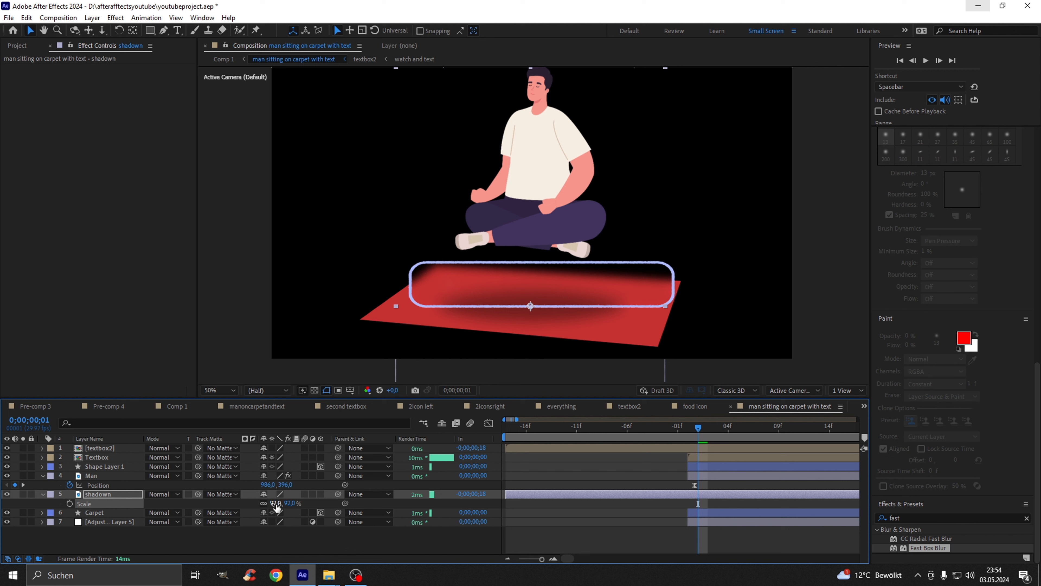
pyautogui.scroll(-2, 676, 510)
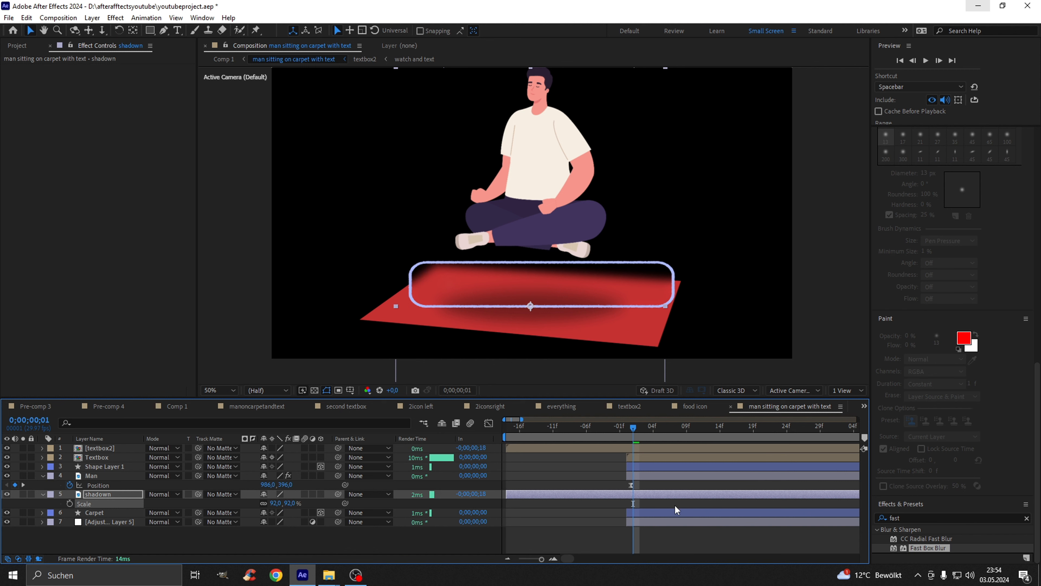
pyautogui.click(69, 503)
pyautogui.scroll(-3, 597, 483)
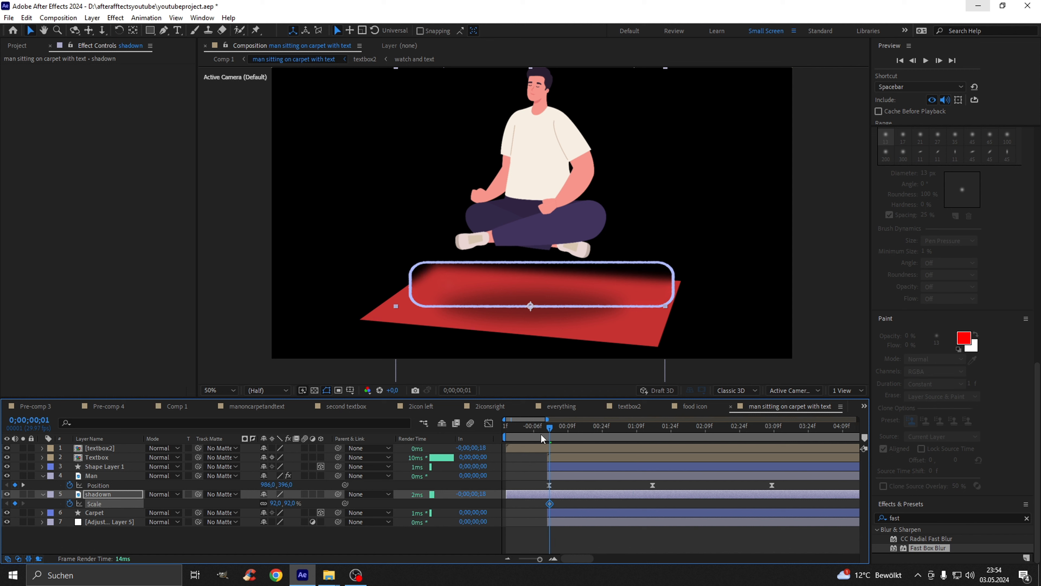
# - Keyframe the shadown layer's Scale at 100% at the Man's second Position keyframe, 0;00;01;16, and preview the shadow's growth
pyautogui.moveTo(548, 427); pyautogui.dragTo(649, 440)
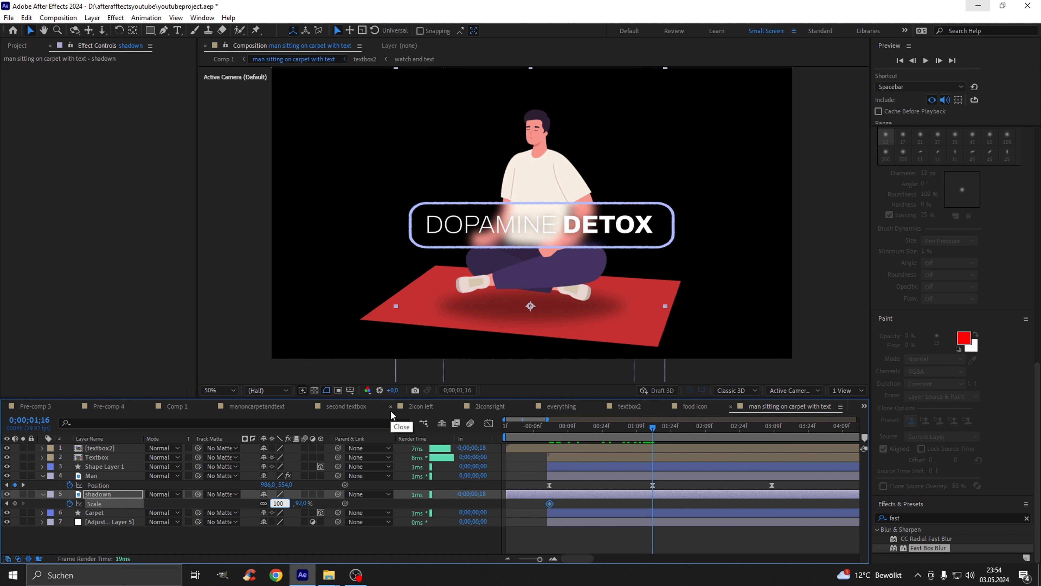
pyautogui.press('Return')
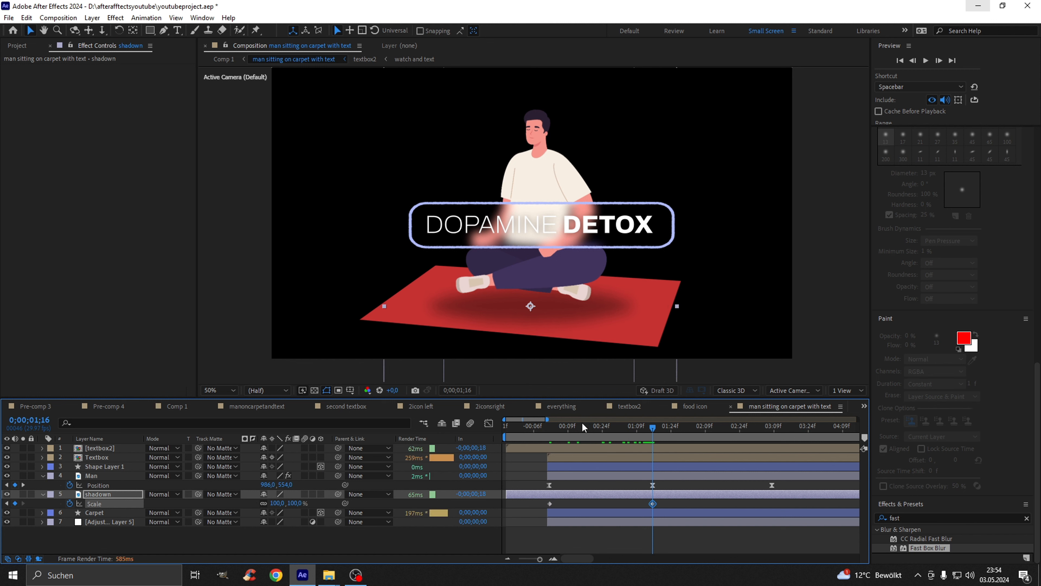
pyautogui.click(549, 429)
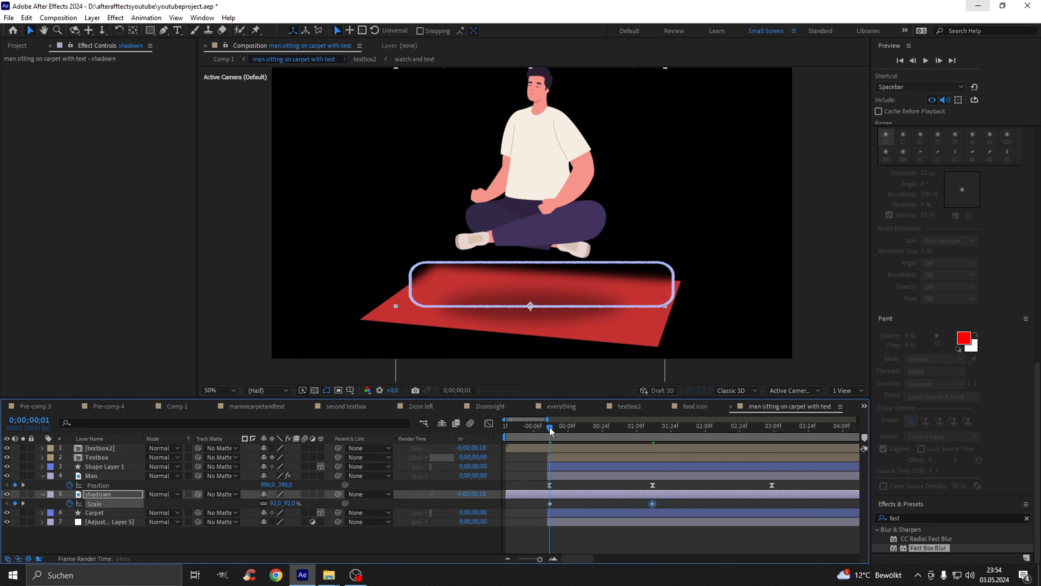
pyautogui.moveTo(558, 428)
pyautogui.mouseDown()
pyautogui.moveTo(590, 430)
pyautogui.moveTo(561, 433)
pyautogui.mouseUp()
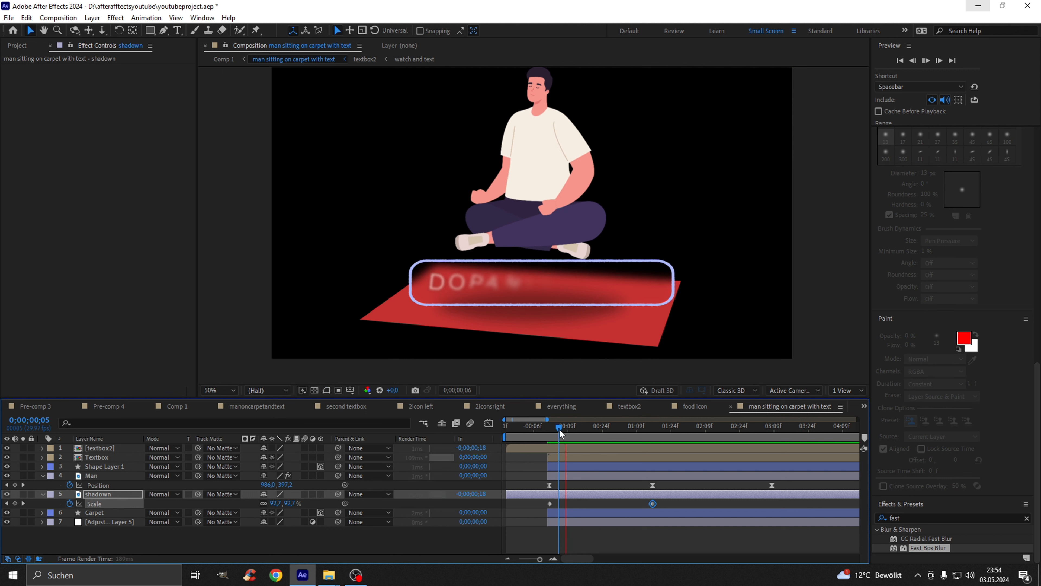
pyautogui.press('space')
pyautogui.press('space')
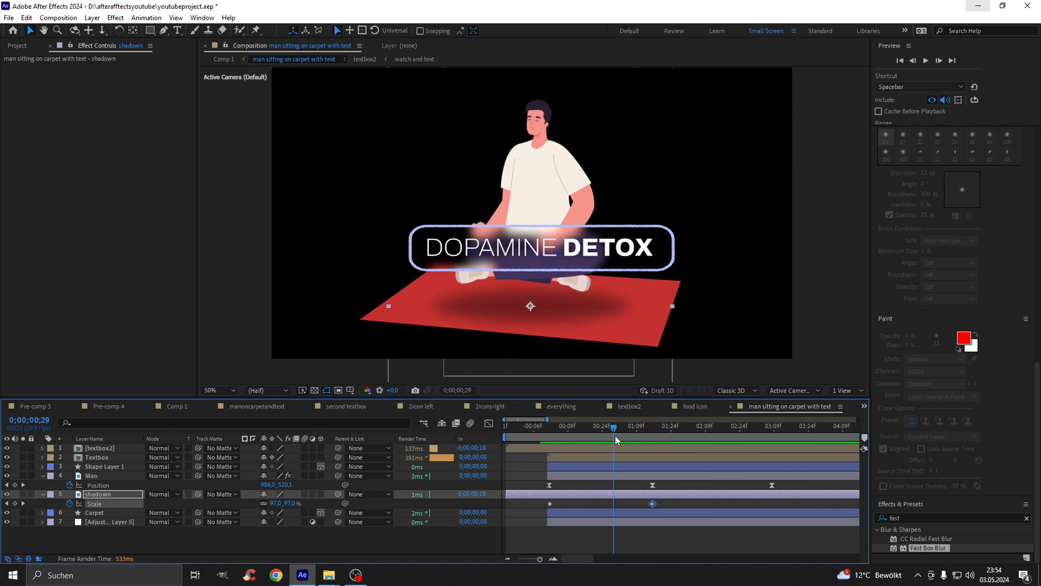
pyautogui.press('pageup')
pyautogui.press('pageup')
pyautogui.press('pageup')
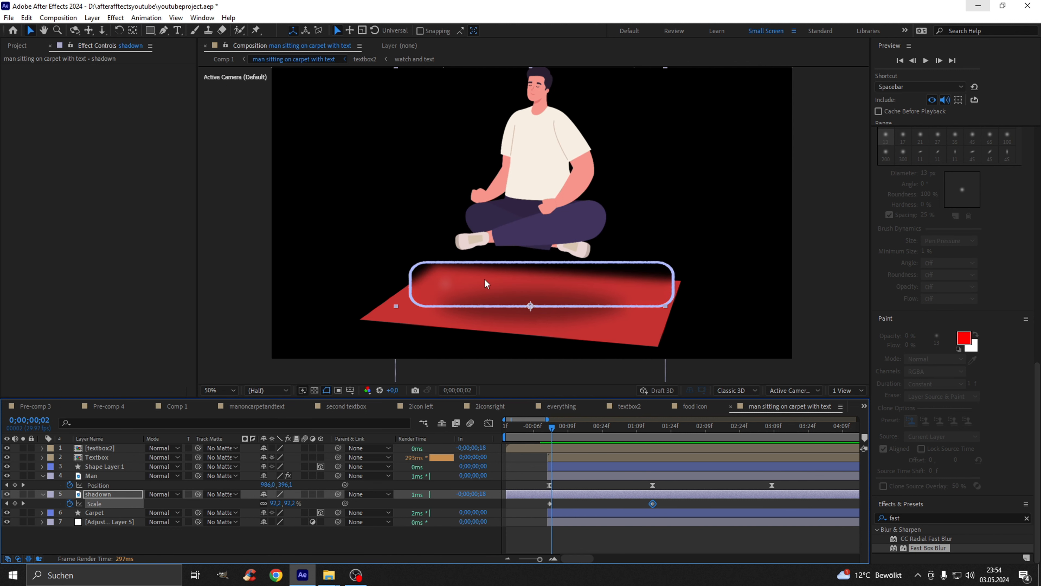
pyautogui.press('space')
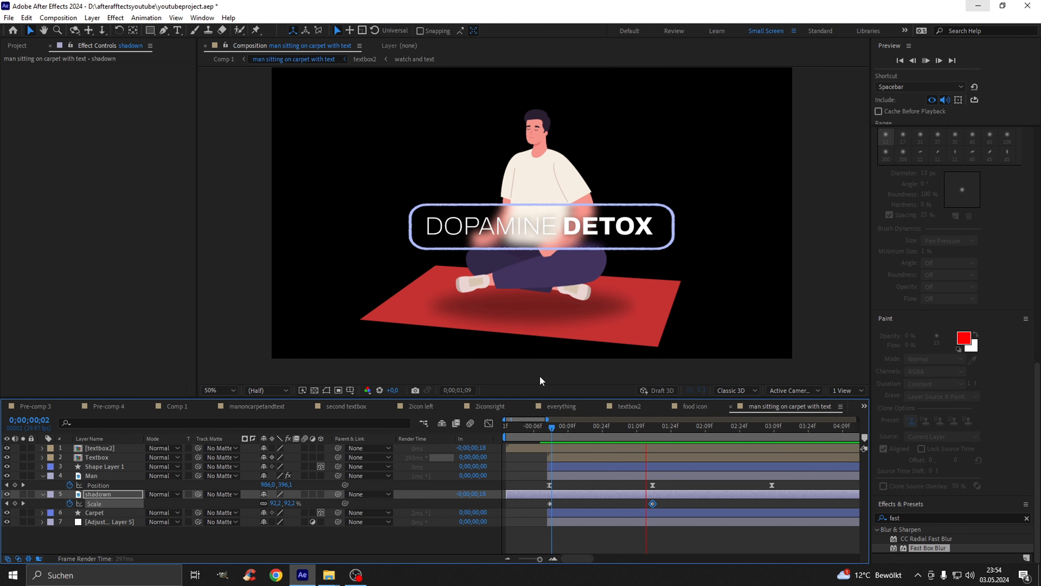
pyautogui.press('space')
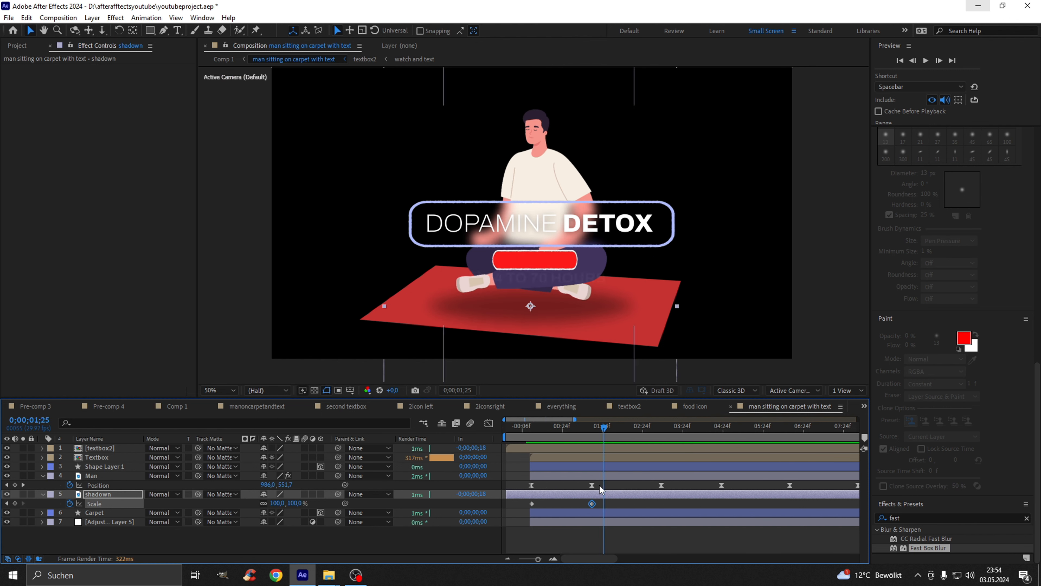
# - Set the shadown layer's Scale to 86% at the Man's third Position keyframe, 0;00;03;08
pyautogui.press('-')
pyautogui.scroll(3, 574, 476)
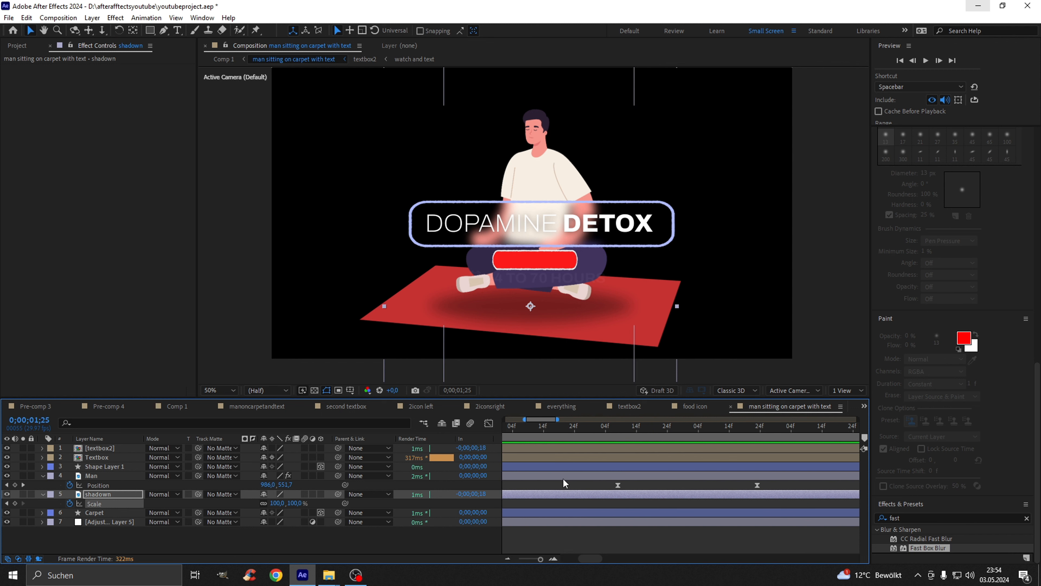
pyautogui.moveTo(597, 560); pyautogui.dragTo(591, 560)
pyautogui.moveTo(555, 427); pyautogui.dragTo(686, 449)
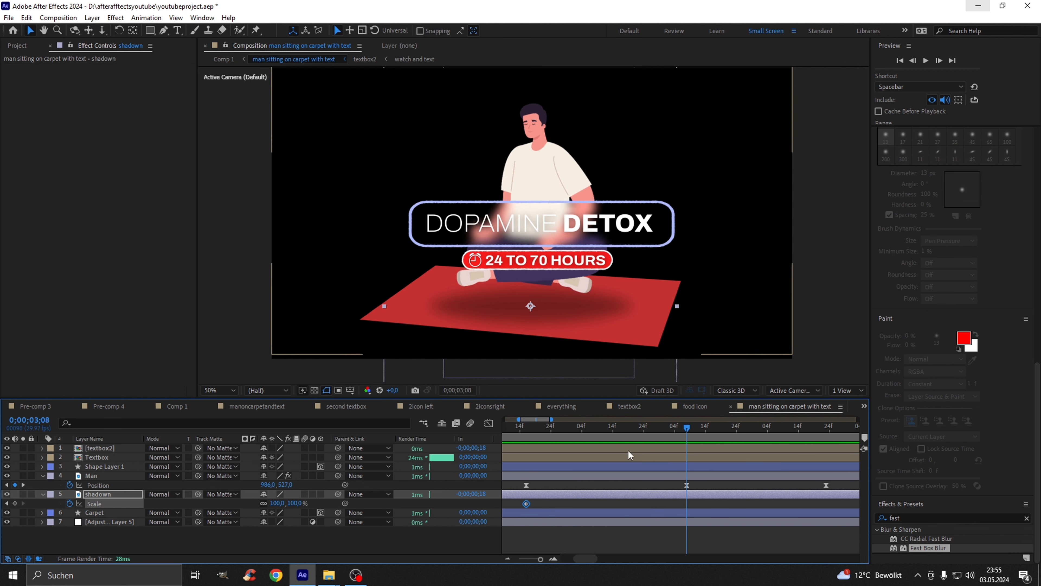
pyautogui.moveTo(271, 503); pyautogui.dragTo(272, 507)
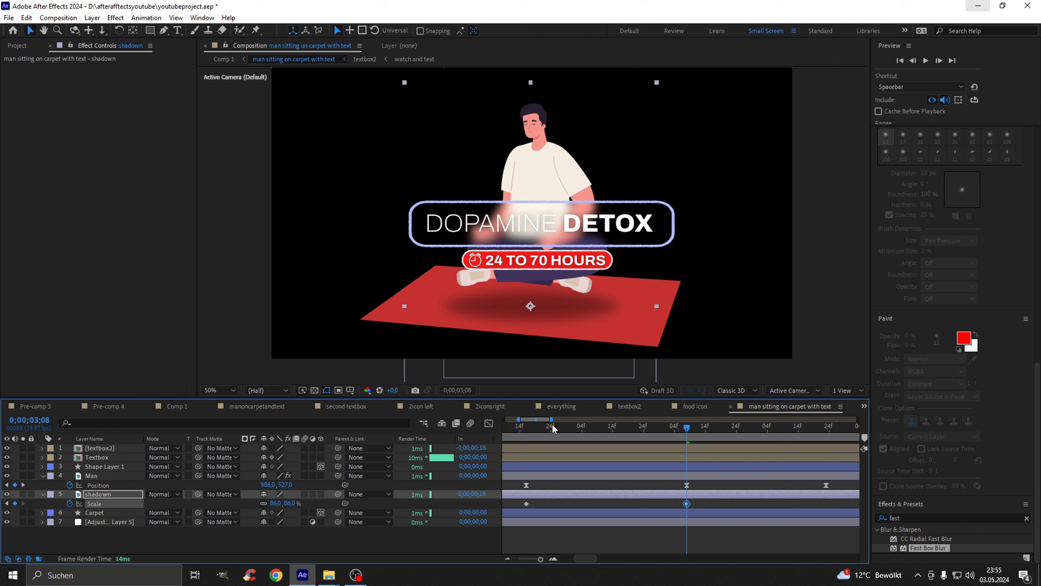
# - Reduce the shadown layer's first Scale keyframe at 0;00;00;01 to 75% and preview the shadow's size change
pyautogui.moveTo(553, 429); pyautogui.dragTo(517, 428)
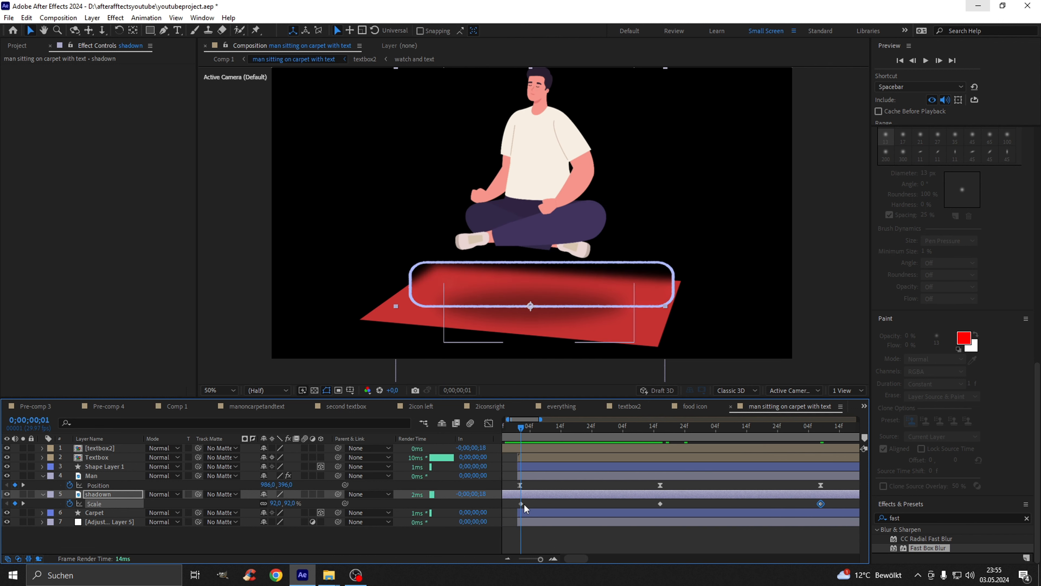
pyautogui.moveTo(273, 503); pyautogui.dragTo(296, 507)
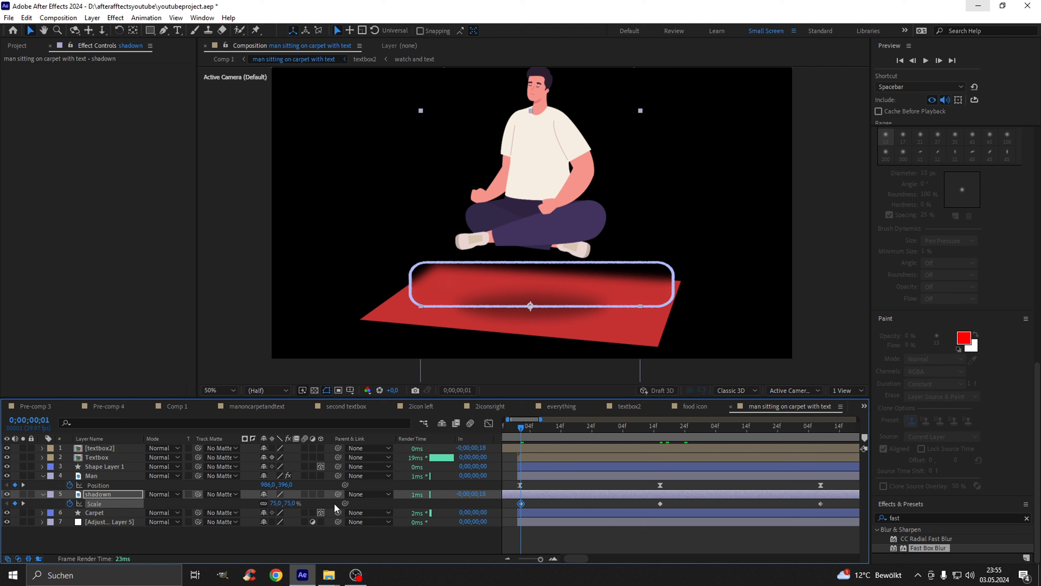
pyautogui.press('space')
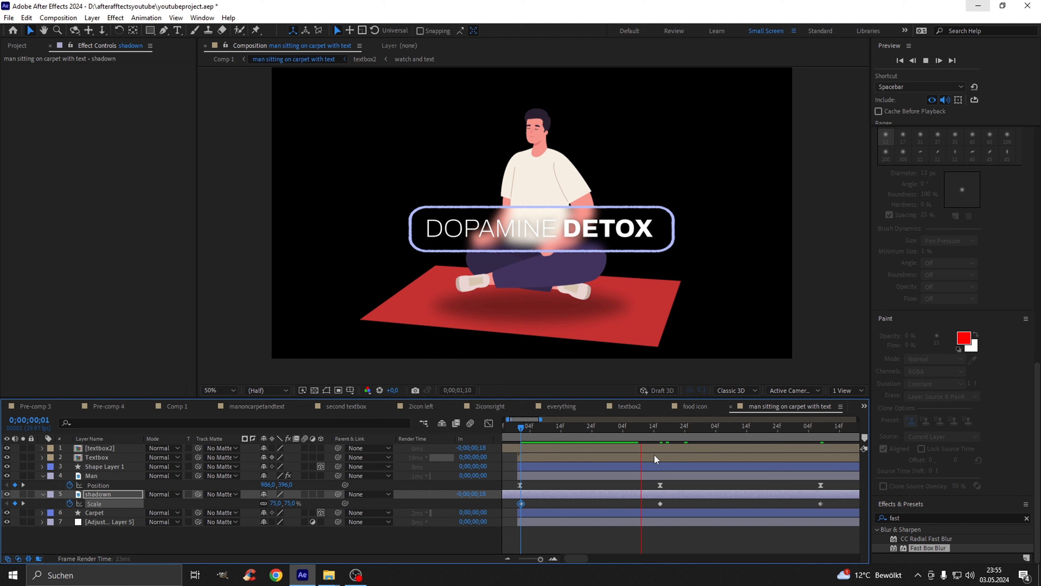
pyautogui.press('space')
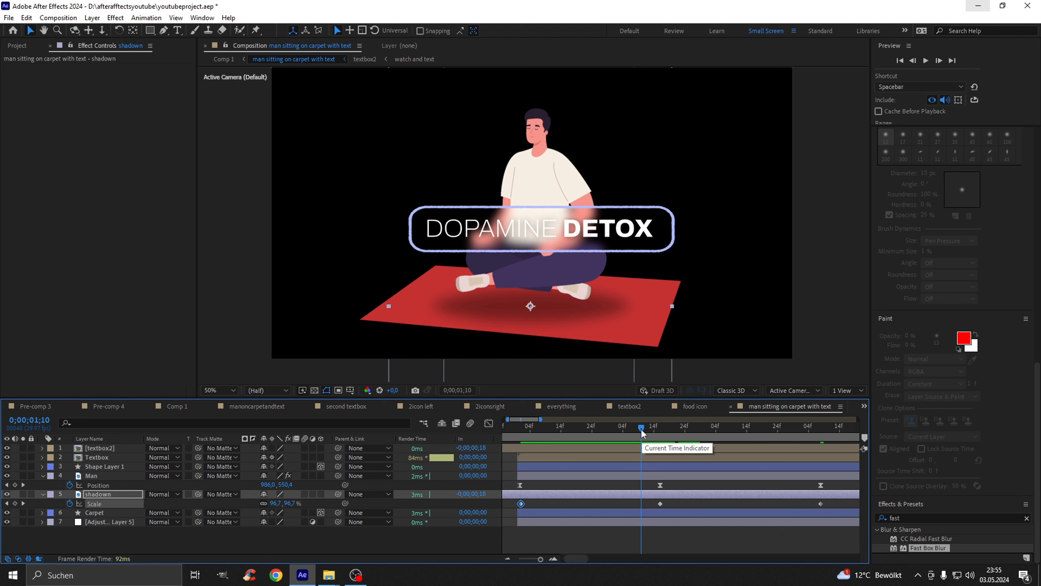
# - Compare the shadow's size with the man's height at the first and third Scale keyframes
pyautogui.moveTo(641, 429); pyautogui.dragTo(821, 455)
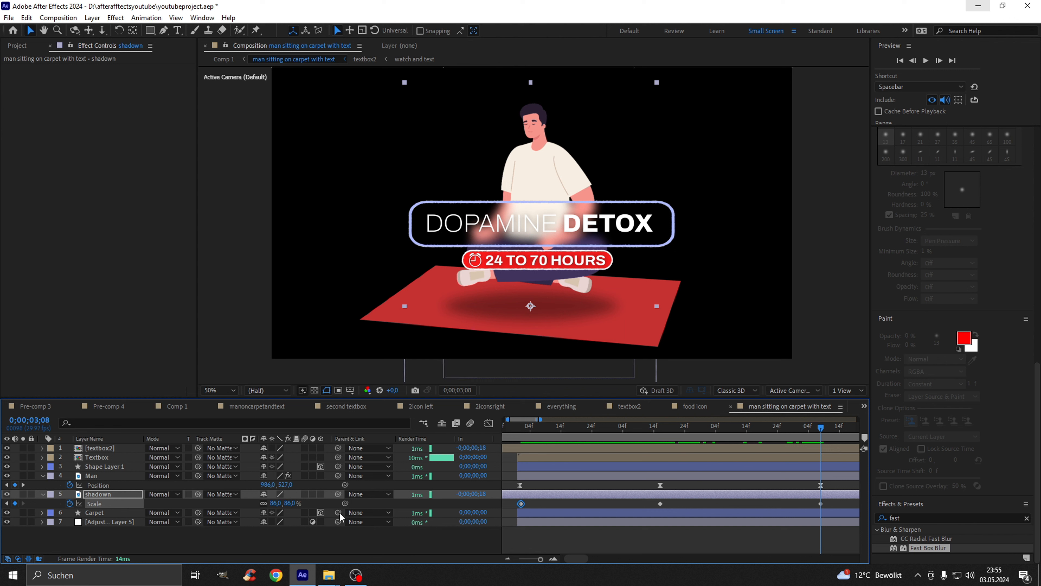
pyautogui.moveTo(558, 429); pyautogui.dragTo(522, 430)
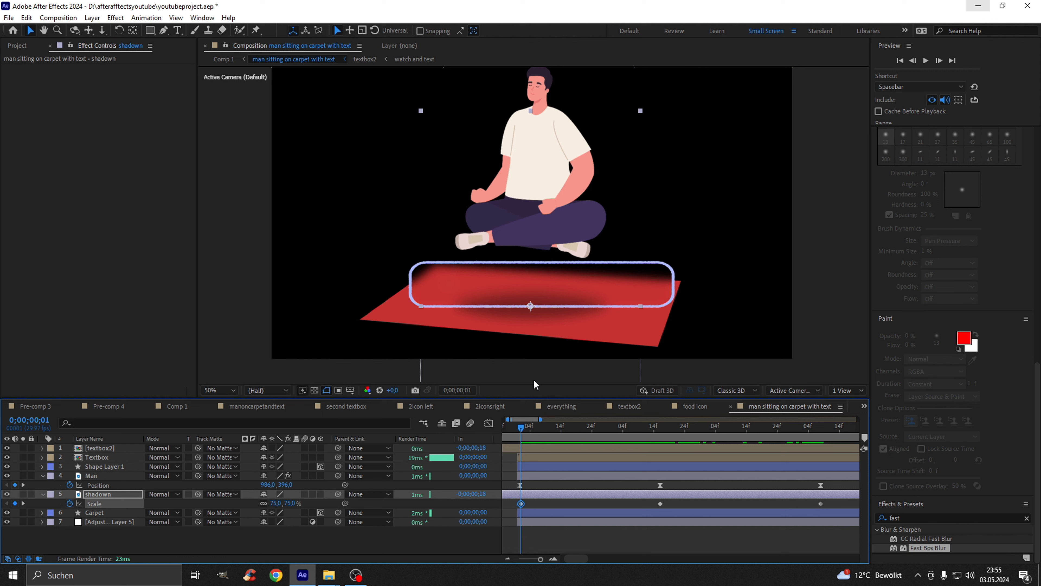
pyautogui.moveTo(697, 429); pyautogui.dragTo(822, 429)
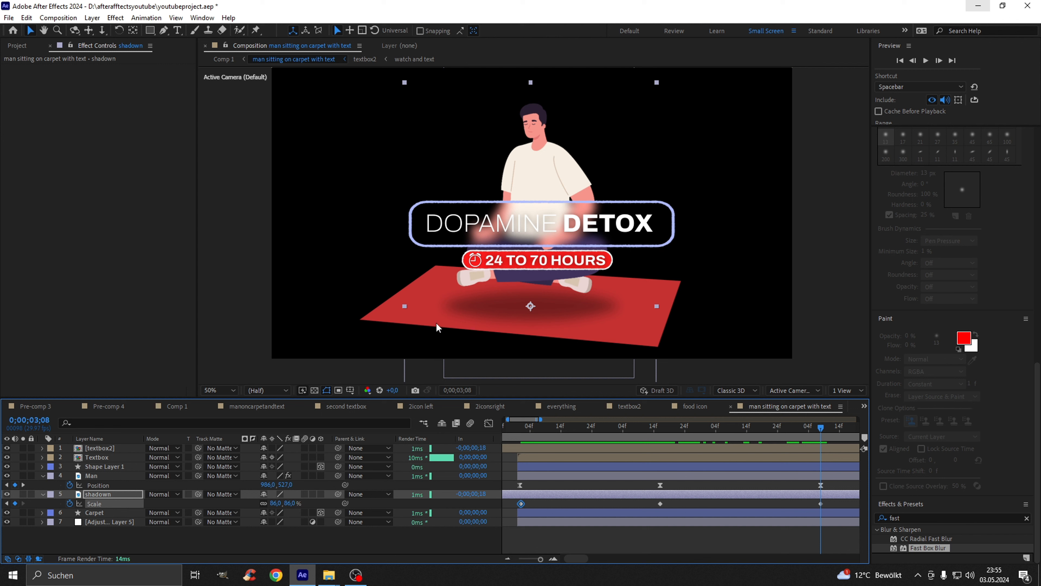
pyautogui.click(522, 430)
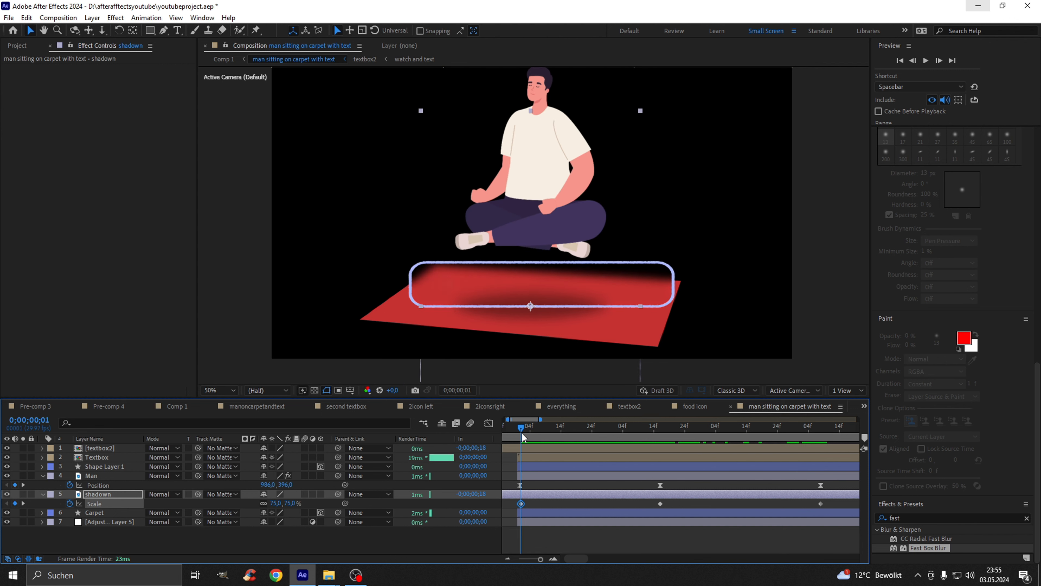
pyautogui.click(821, 429)
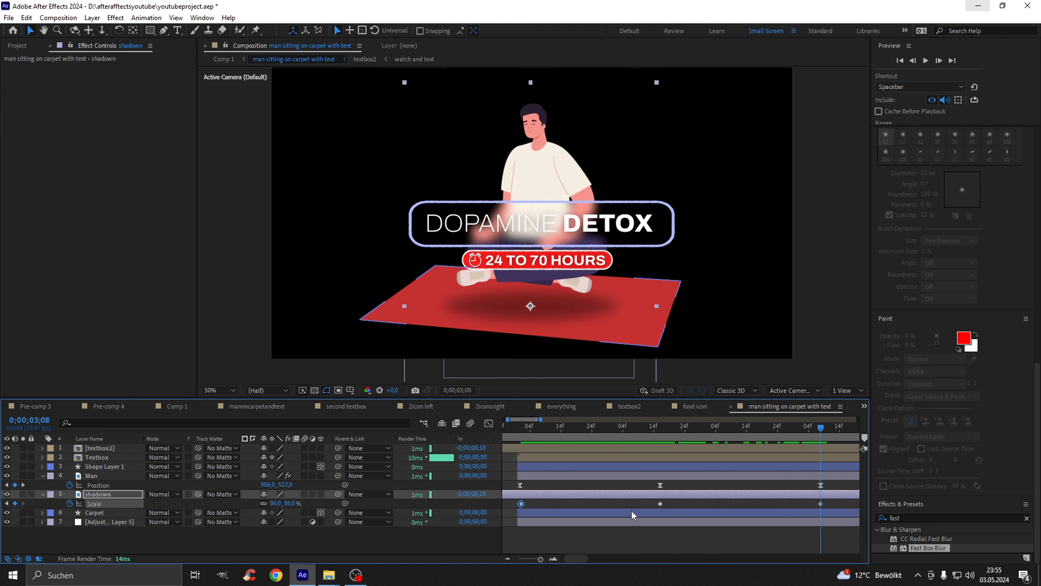
pyautogui.scroll(-5, 632, 515)
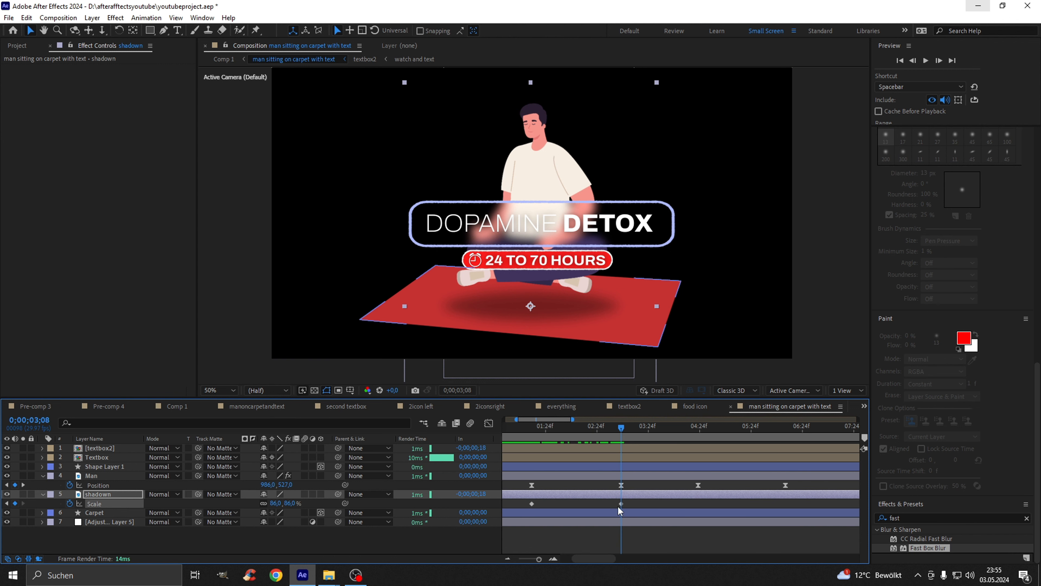
pyautogui.scroll(5, 620, 510)
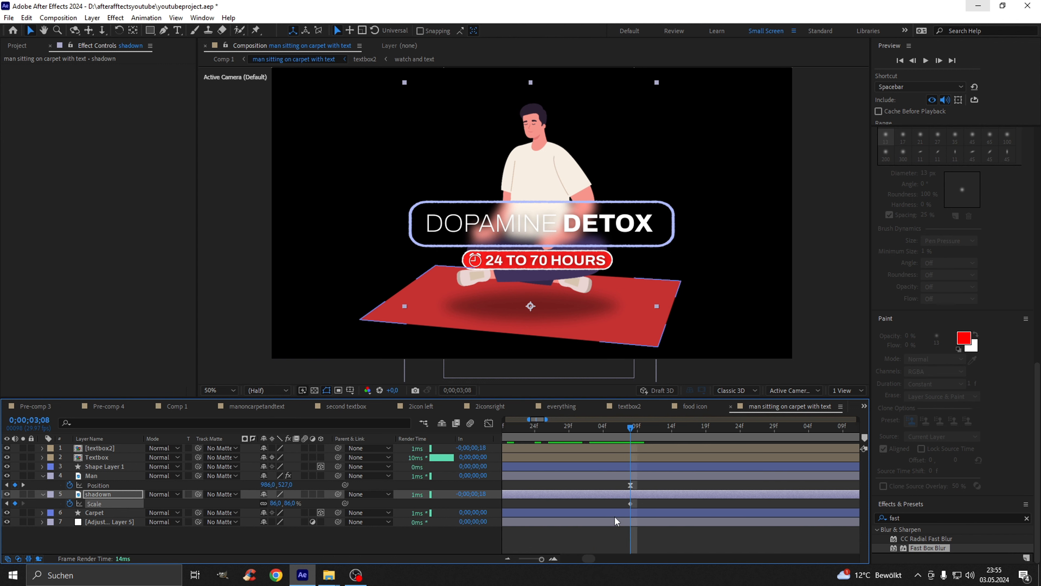
# - Preview the shadown layer's Scale animation against the man's floating motion from the start and around the third keyframe
pyautogui.hscroll(1, 615, 517)
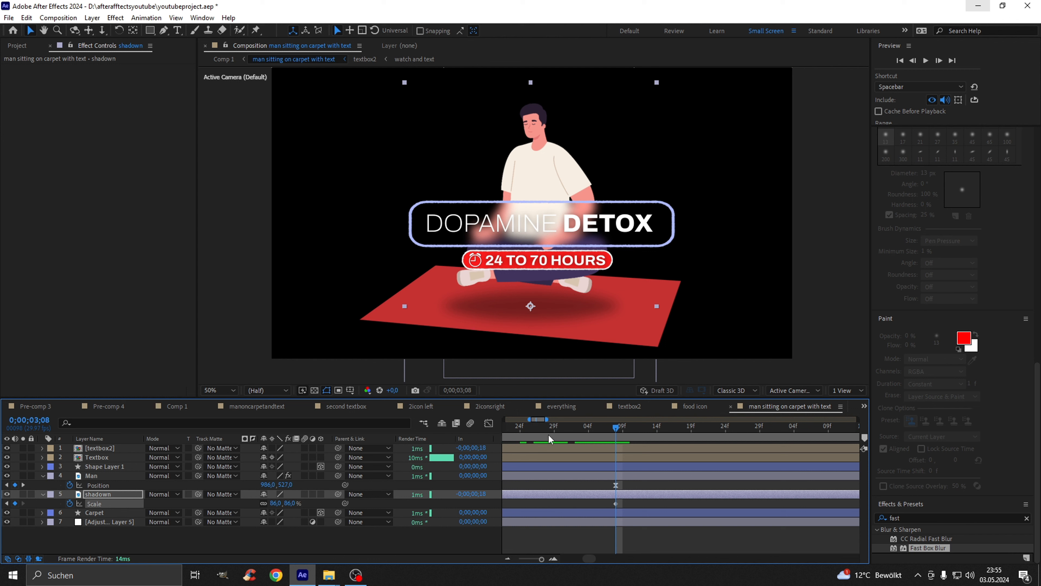
pyautogui.click(531, 432)
pyautogui.press('space')
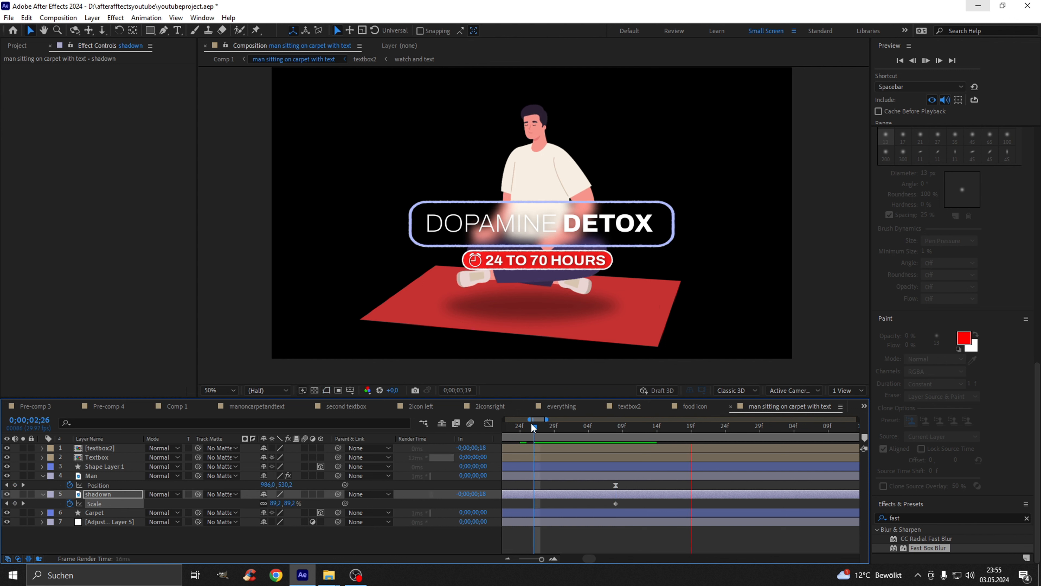
pyautogui.press('space')
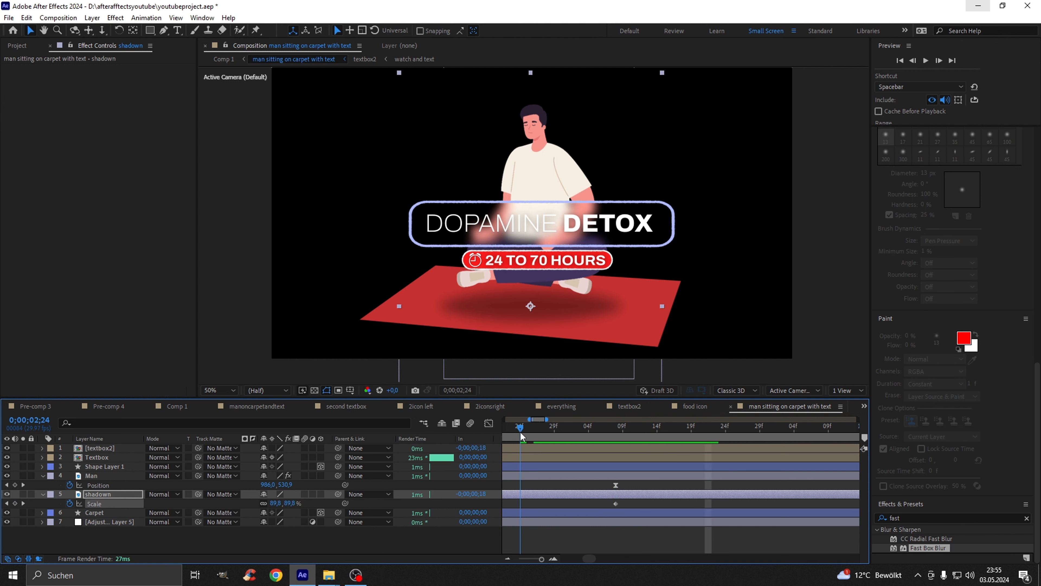
pyautogui.press('Home')
pyautogui.press('space')
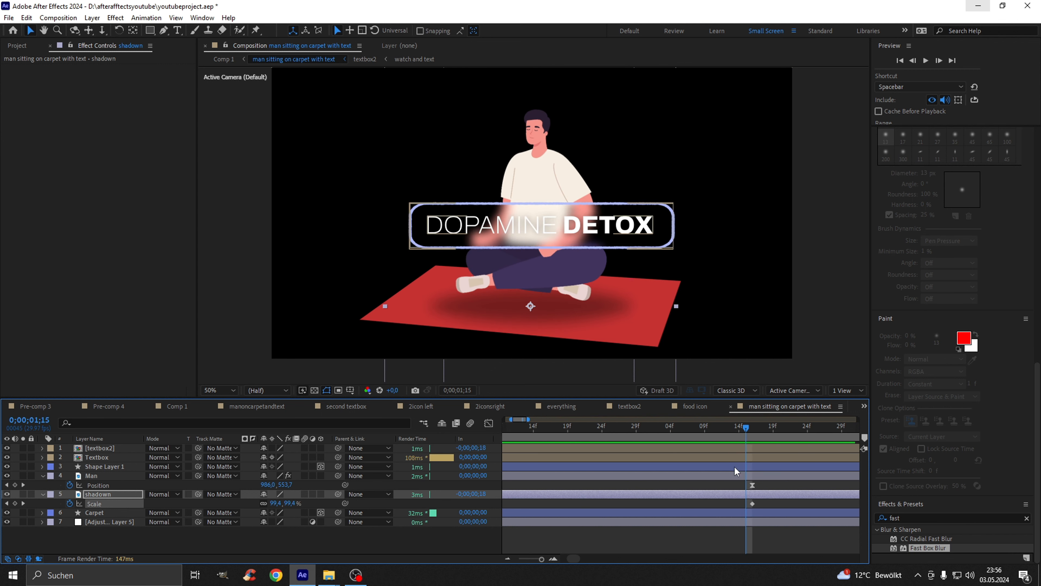
pyautogui.scroll(-5, 735, 467)
pyautogui.press('space')
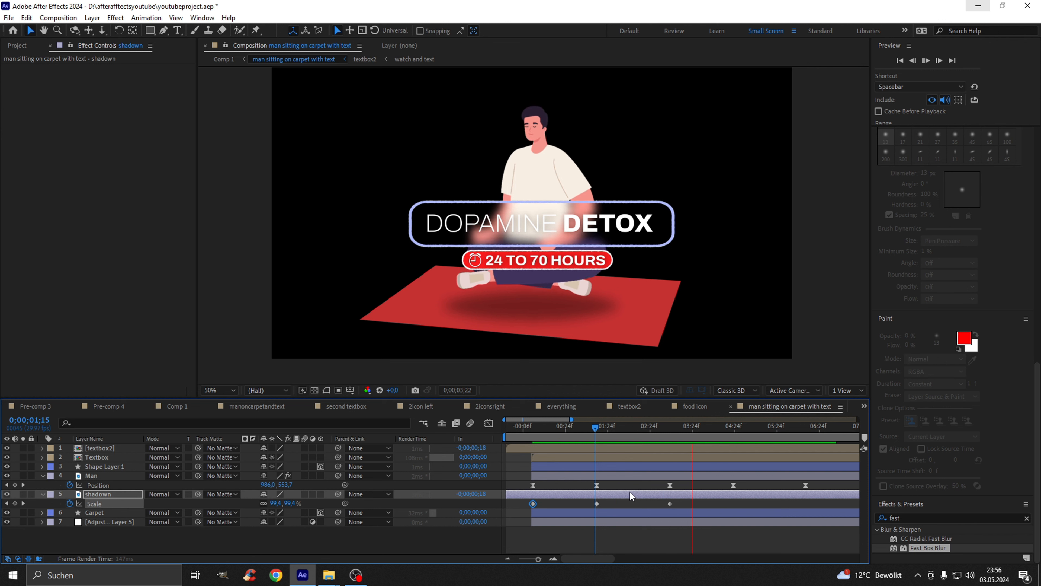
pyautogui.press('space')
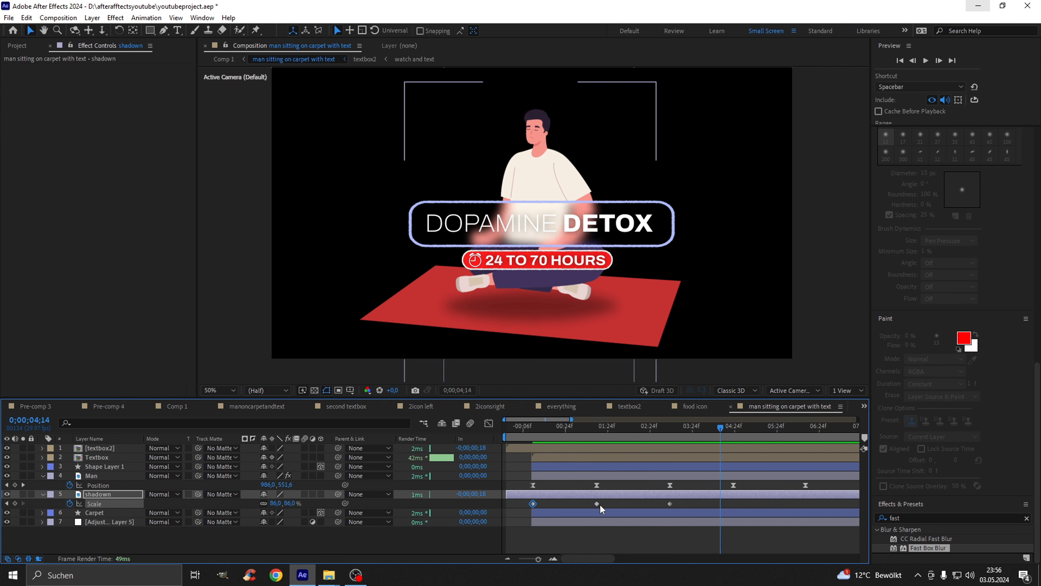
# - Copy the shadown layer's 100% Scale keyframe to the Man's fourth Position keyframe at 0;00;04;23
pyautogui.click(597, 504)
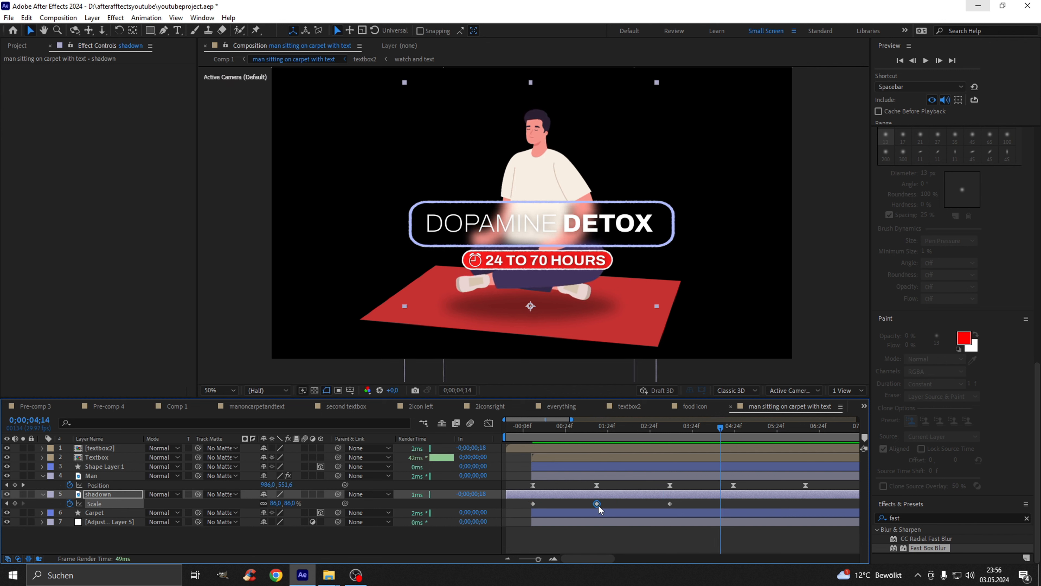
pyautogui.click(733, 430)
pyautogui.press(';')
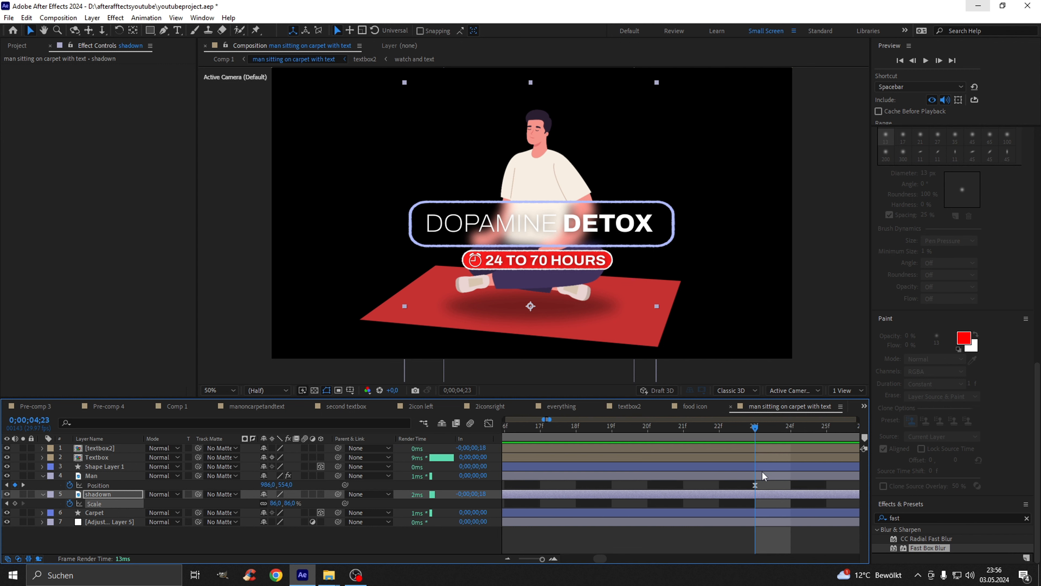
pyautogui.hotkey('ctrl', 'v')
pyautogui.press(';')
pyautogui.press(';')
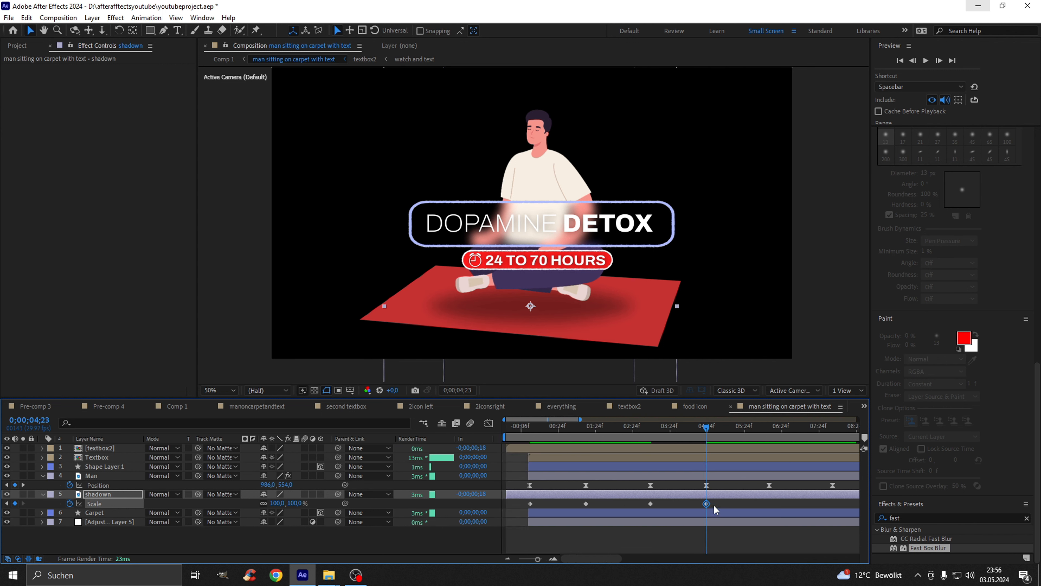
# - Copy the shadown layer's 86% and 100% Scale keyframe pair onto the Man's remaining Position keyframes, starting at 0;00;06;14
pyautogui.moveTo(631, 512); pyautogui.dragTo(715, 499)
pyautogui.hotkey('ctrl', 'c')
pyautogui.press('k')
pyautogui.hotkey('ctrl', 'v')
pyautogui.press(';')
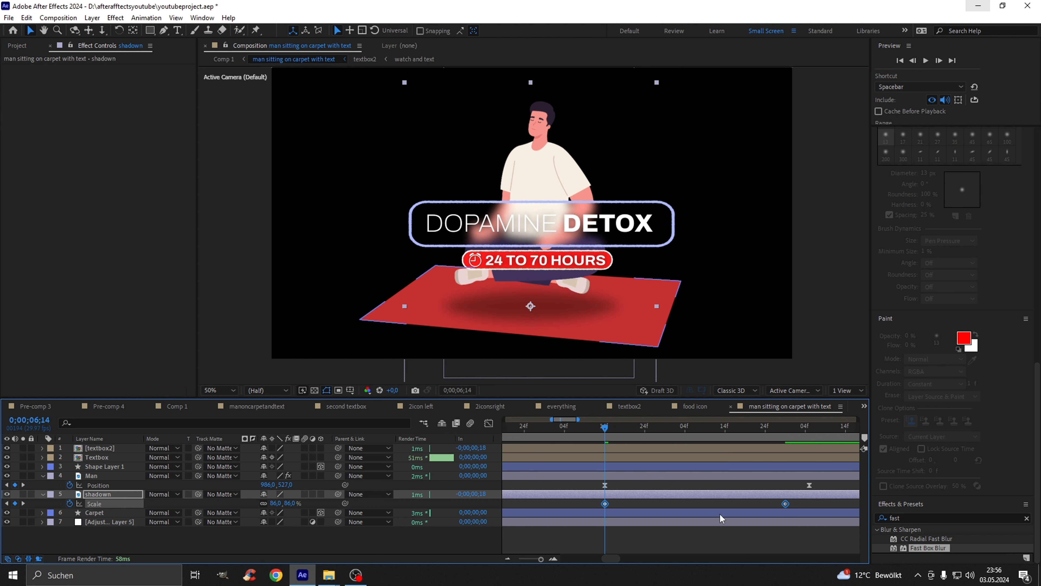
pyautogui.click(814, 430)
pyautogui.press(';')
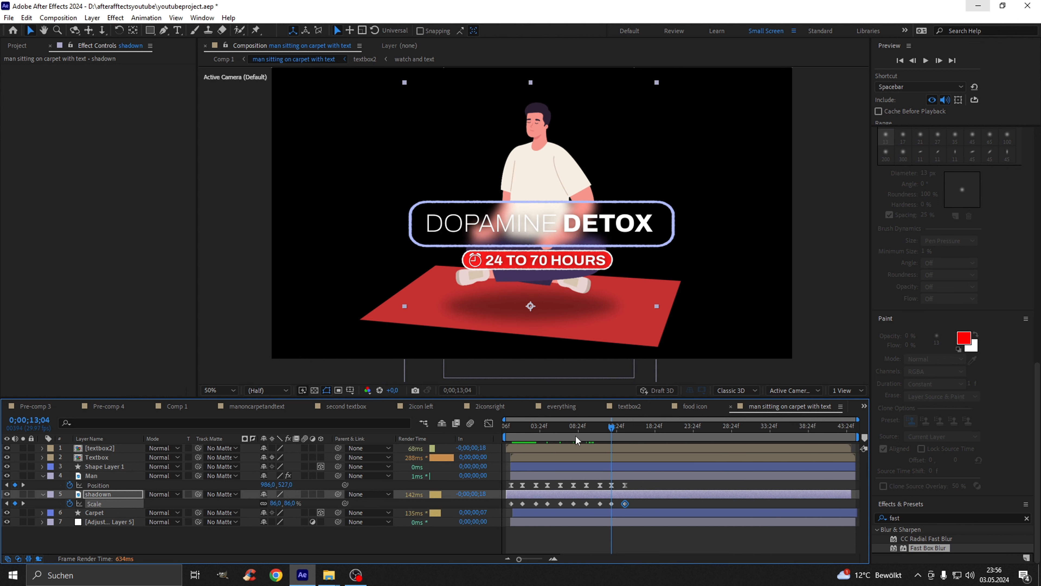
# - Preview the repeated floating and shadow animation, including the whole scene in Comp 1
pyautogui.moveTo(549, 427); pyautogui.dragTo(522, 429)
pyautogui.press('space')
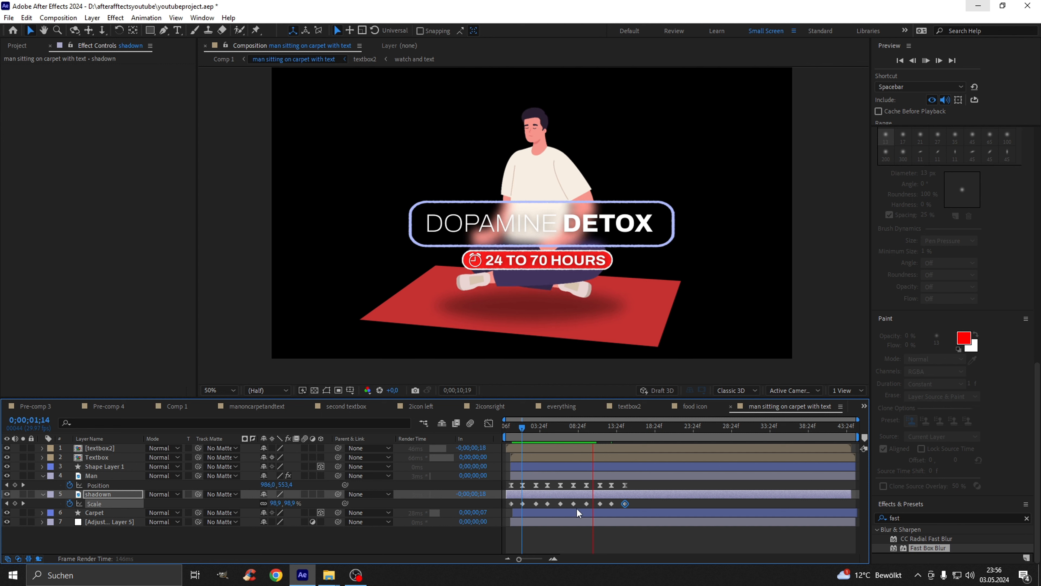
pyautogui.click(224, 59)
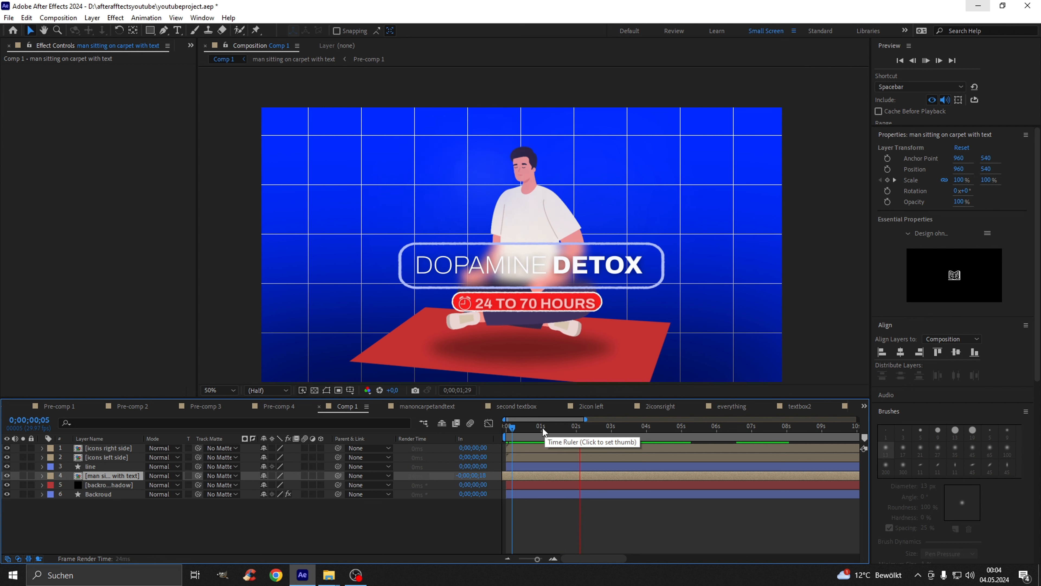
pyautogui.click(510, 427)
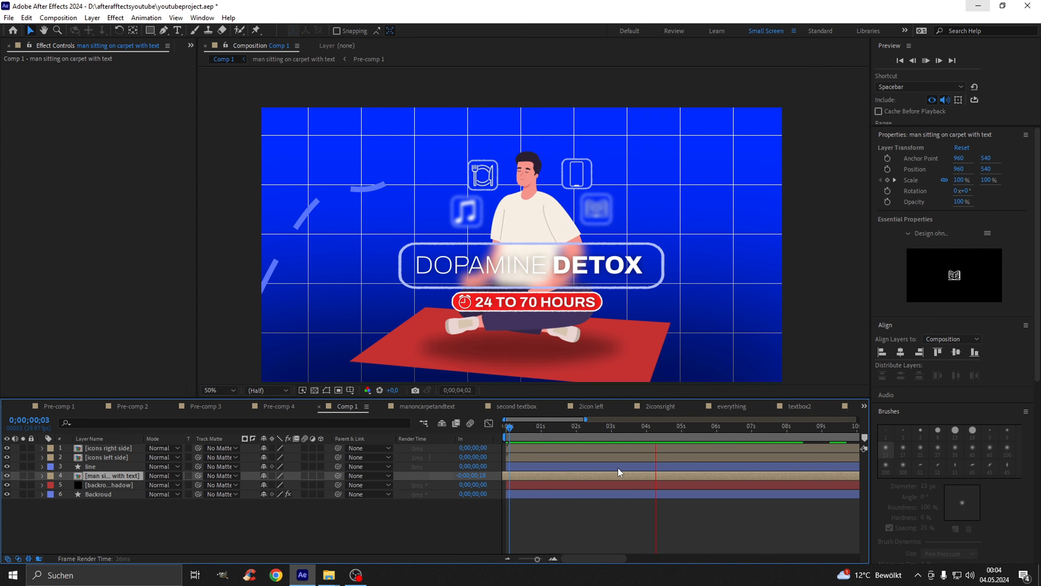
pyautogui.press('-')
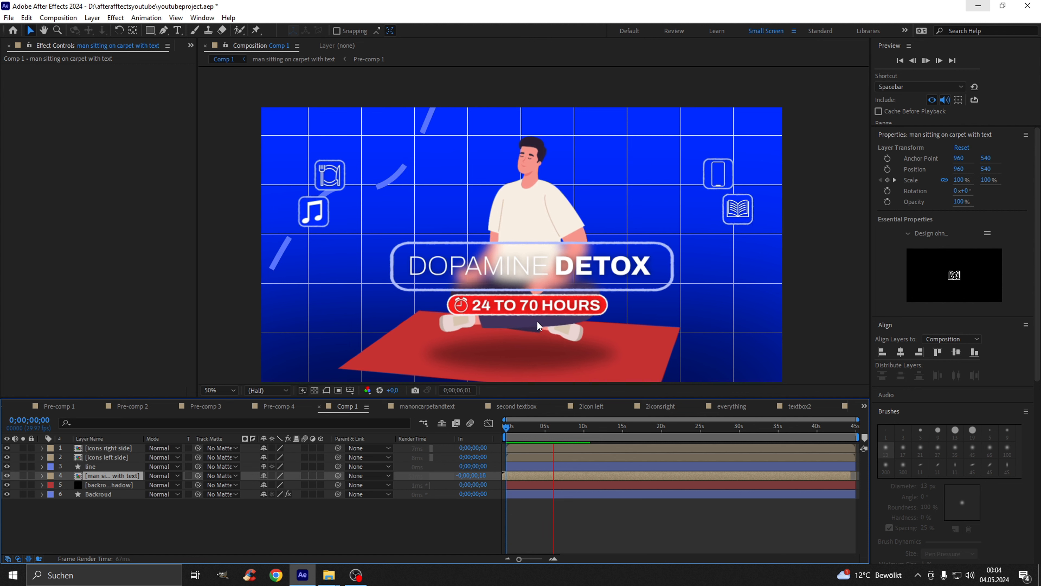
pyautogui.press('space')
pyautogui.scroll(-2, 522, 293)
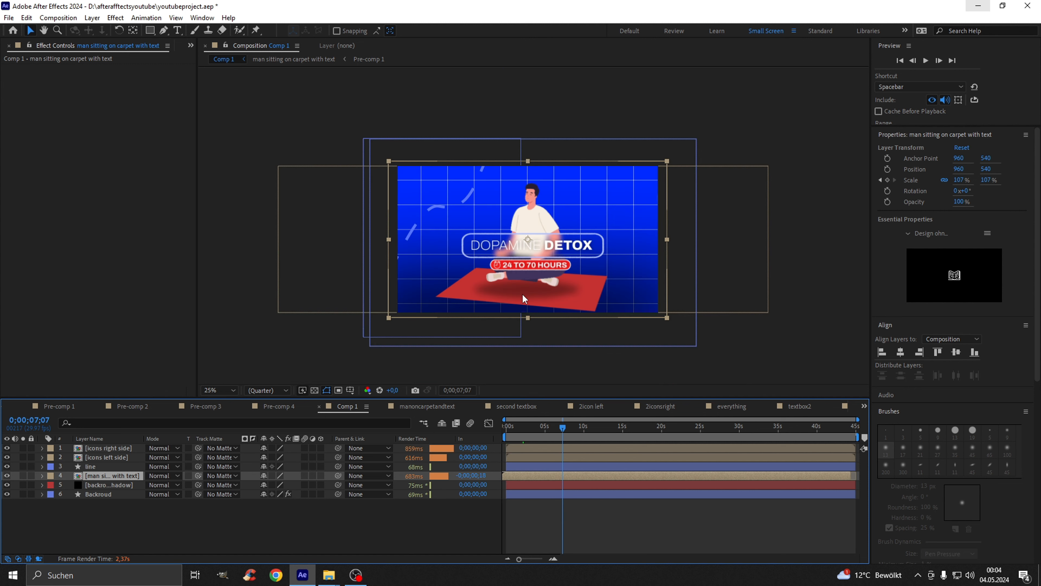
# - Pre-compose all six layers of Comp 1 into a new composition named EVERYTHING, moving all attributes
pyautogui.click(815, 289)
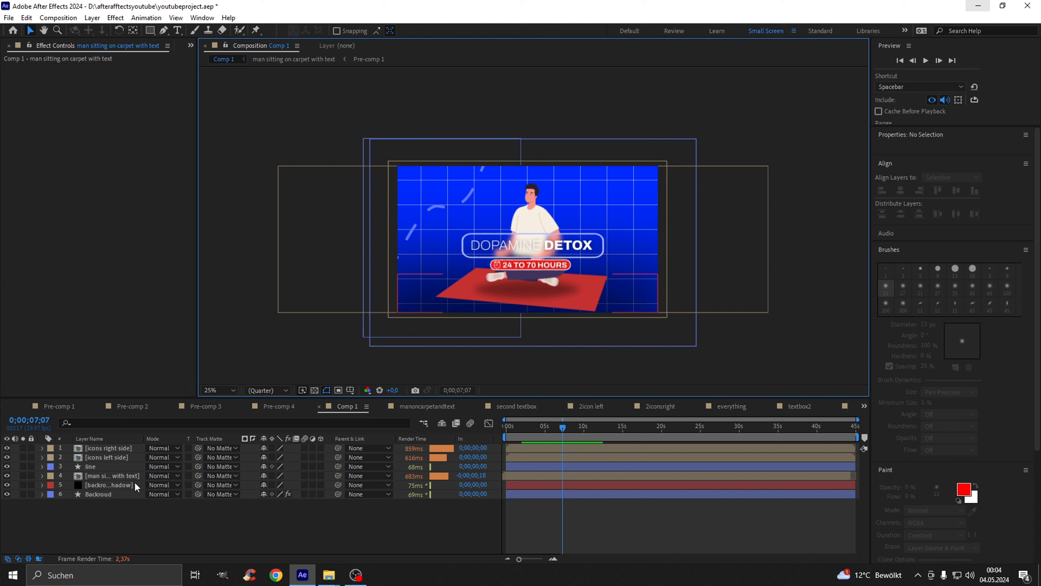
pyautogui.moveTo(110, 528); pyautogui.dragTo(114, 449)
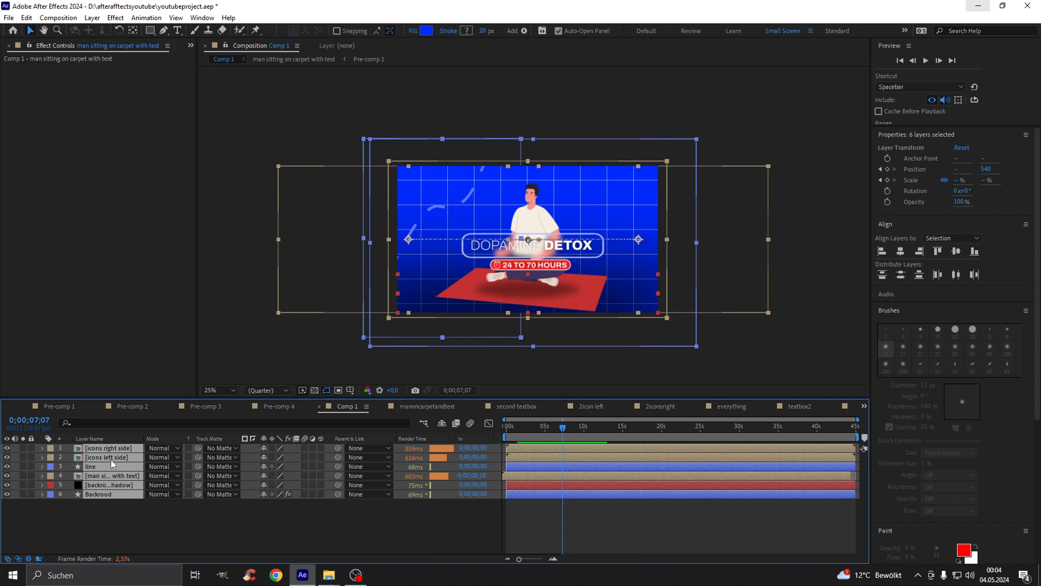
pyautogui.rightClick(115, 457)
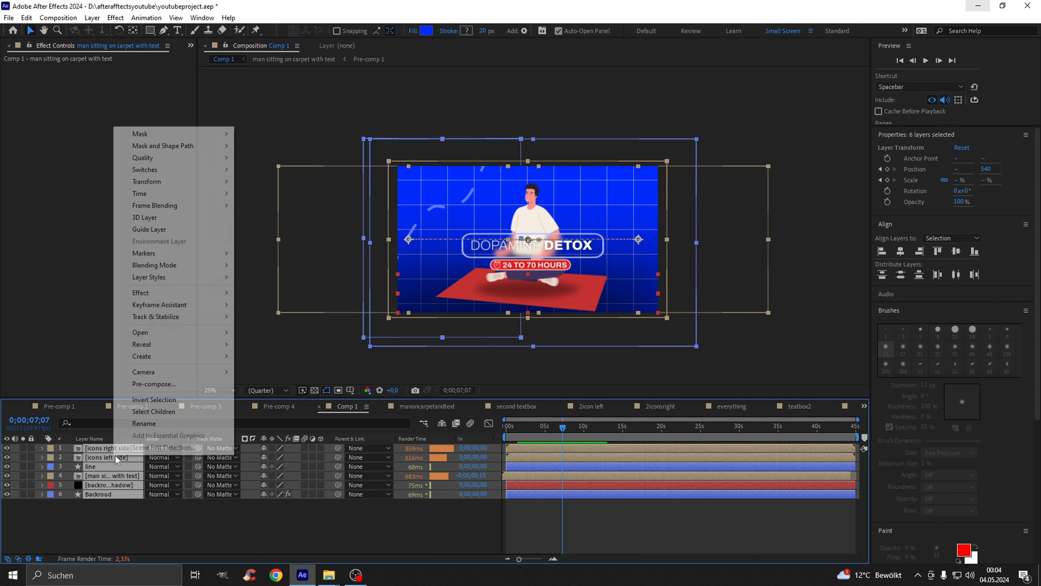
pyautogui.click(174, 388)
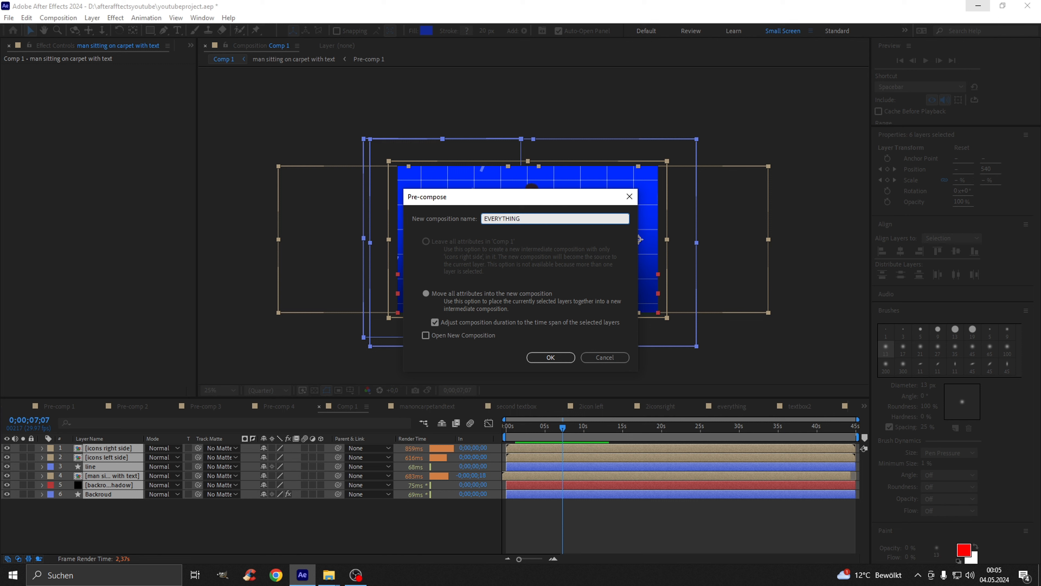
pyautogui.press('Return')
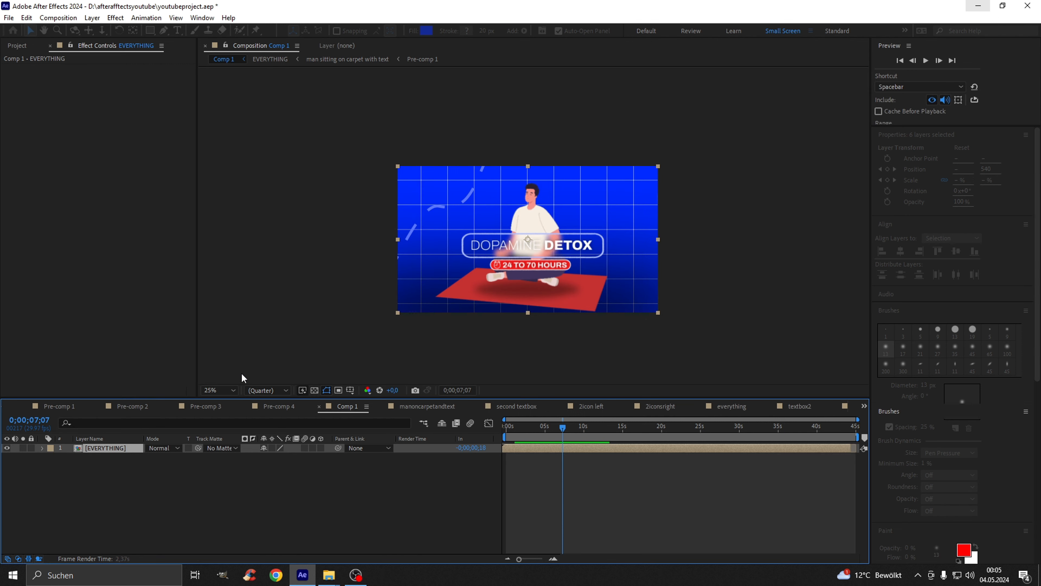
# - Apply the Posterize Time effect to the EVERYTHING layer with a Frame Rate of 15
pyautogui.click(185, 499)
pyautogui.scroll(-4, 968, 434)
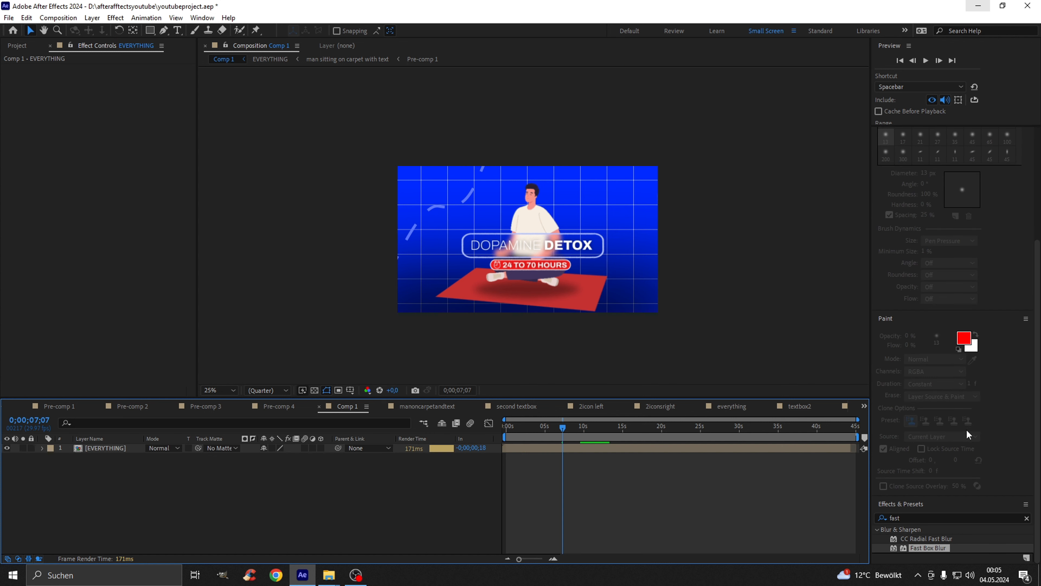
pyautogui.click(896, 518)
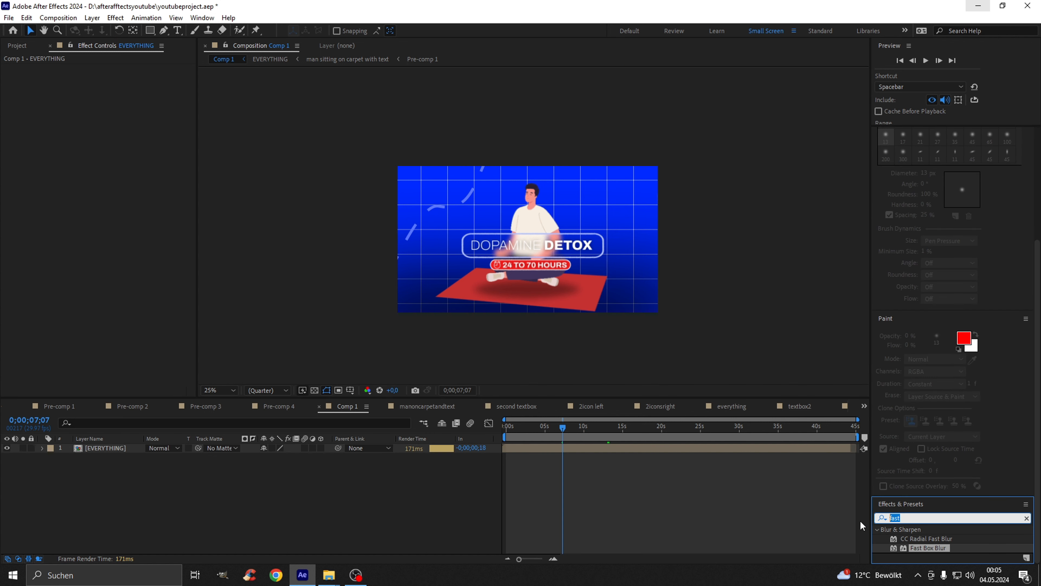
pyautogui.write('poster')
pyautogui.press('Return')
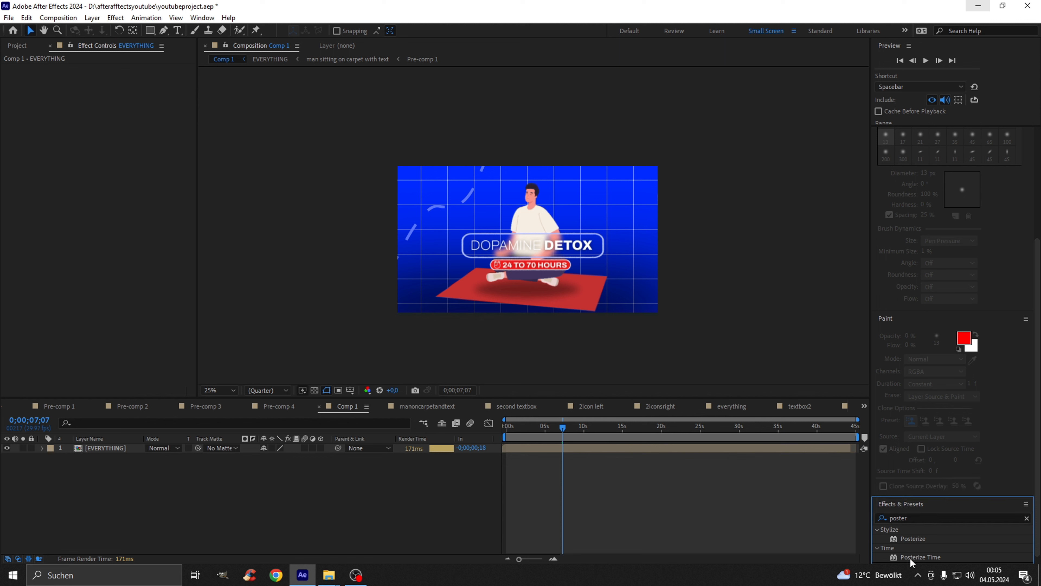
pyautogui.moveTo(910, 557); pyautogui.dragTo(103, 449)
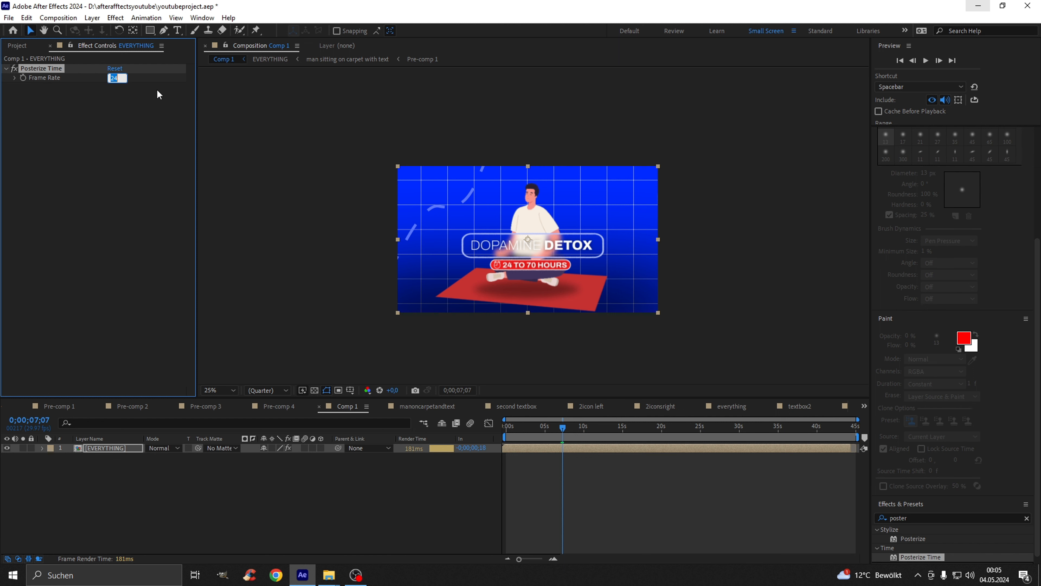
pyautogui.write('12')
# - Preview the posterized animation in Comp 1 several times from near its start to judge the choppier motion
pyautogui.moveTo(528, 423); pyautogui.dragTo(509, 427)
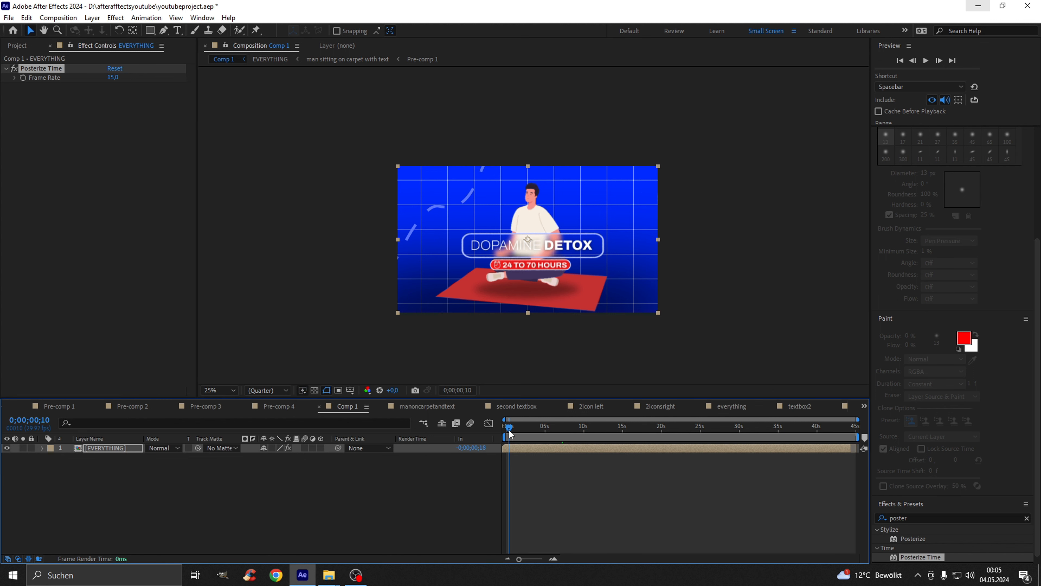
pyautogui.press('space')
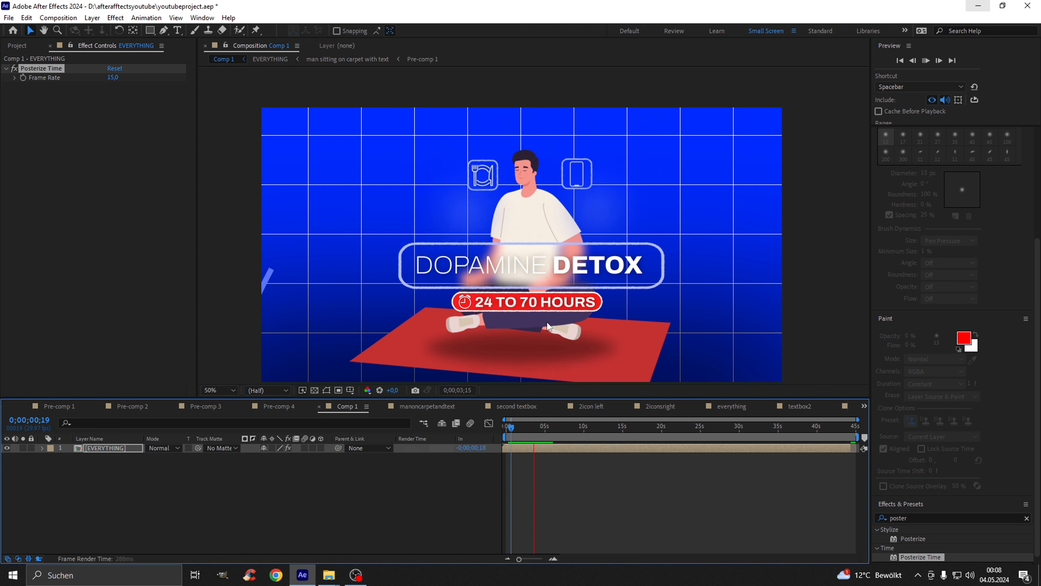
pyautogui.press('space')
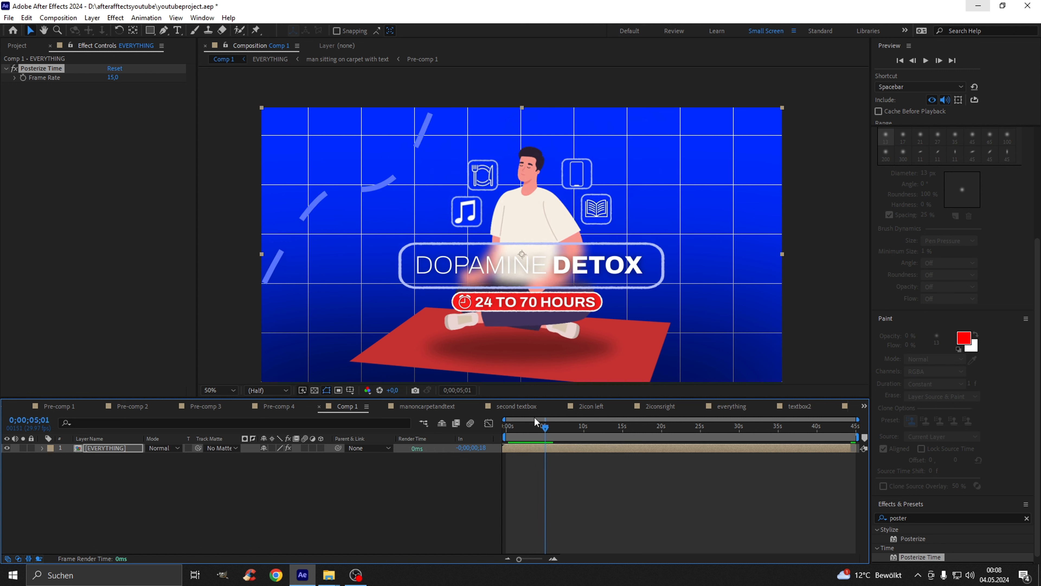
pyautogui.moveTo(535, 429); pyautogui.dragTo(517, 427)
pyautogui.press('space')
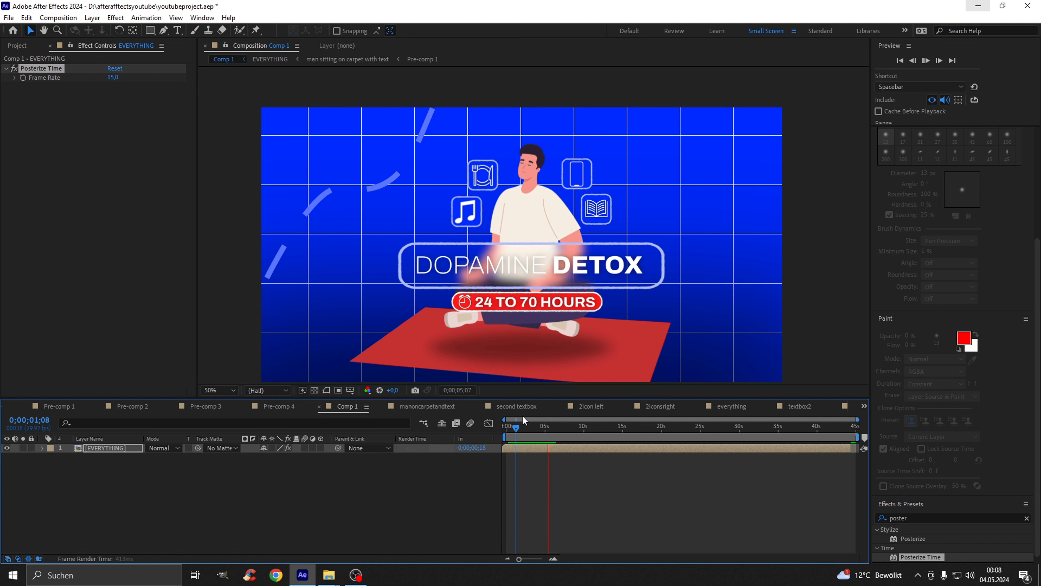
pyautogui.press('space')
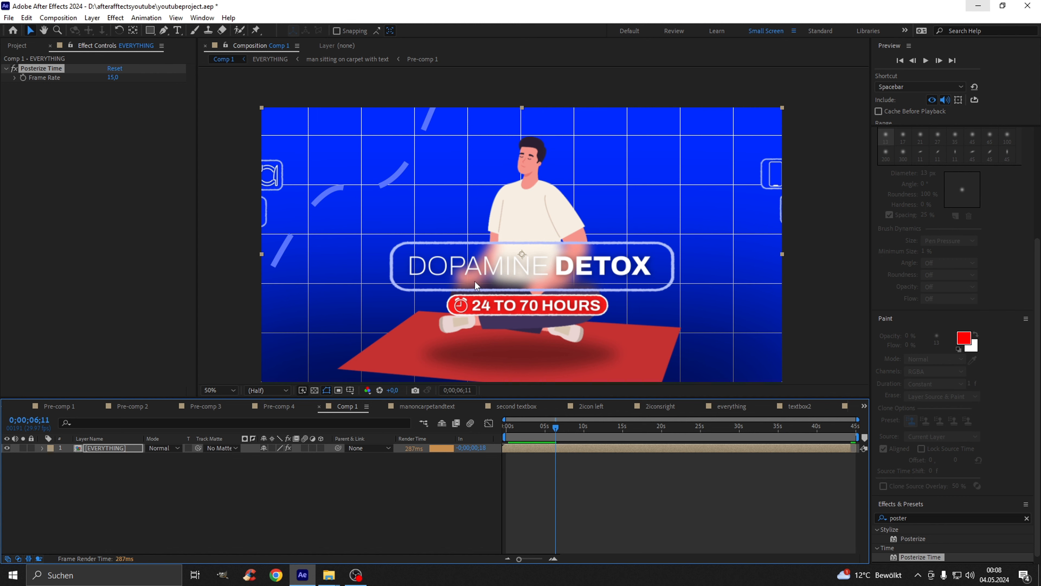
pyautogui.moveTo(499, 294); pyautogui.dragTo(505, 259)
pyautogui.press('v')
pyautogui.click(523, 427)
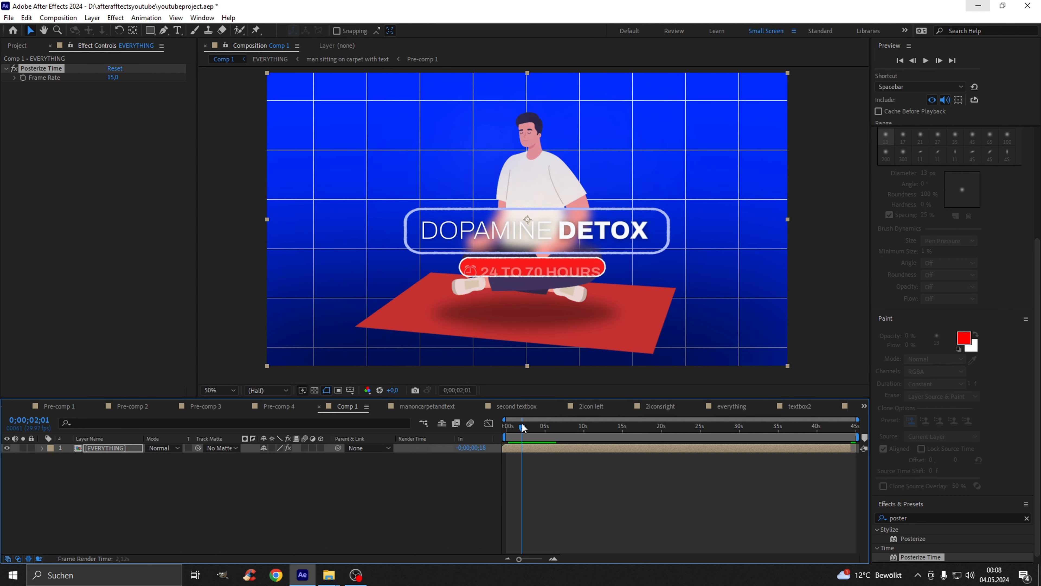
pyautogui.moveTo(523, 427); pyautogui.dragTo(515, 430)
pyautogui.press('space')
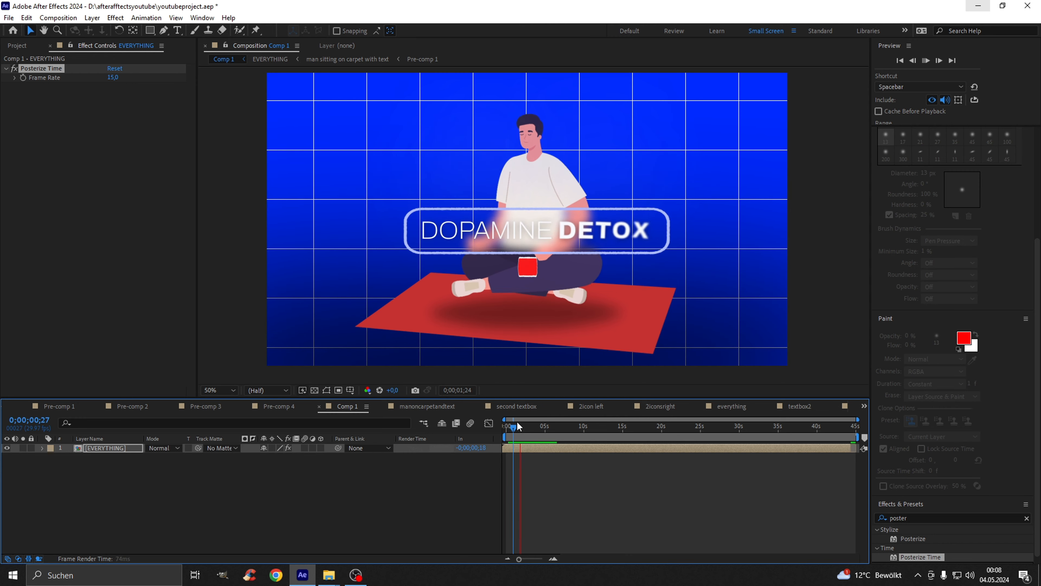